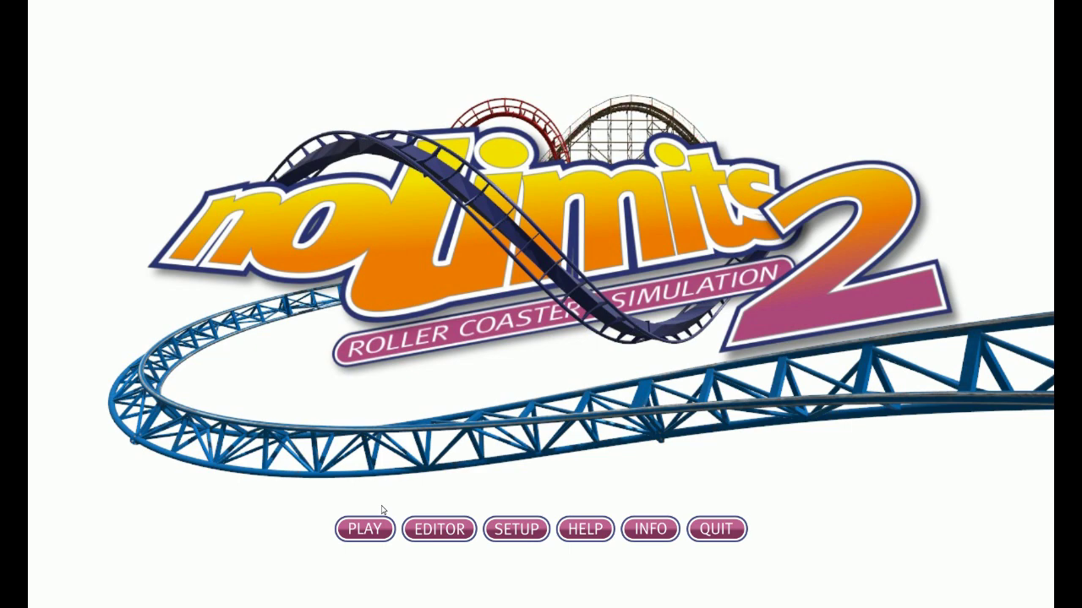
Step: Lower the master sound volume to near its minimum in the setup, accept it, and open the editor
left_click(521, 530)
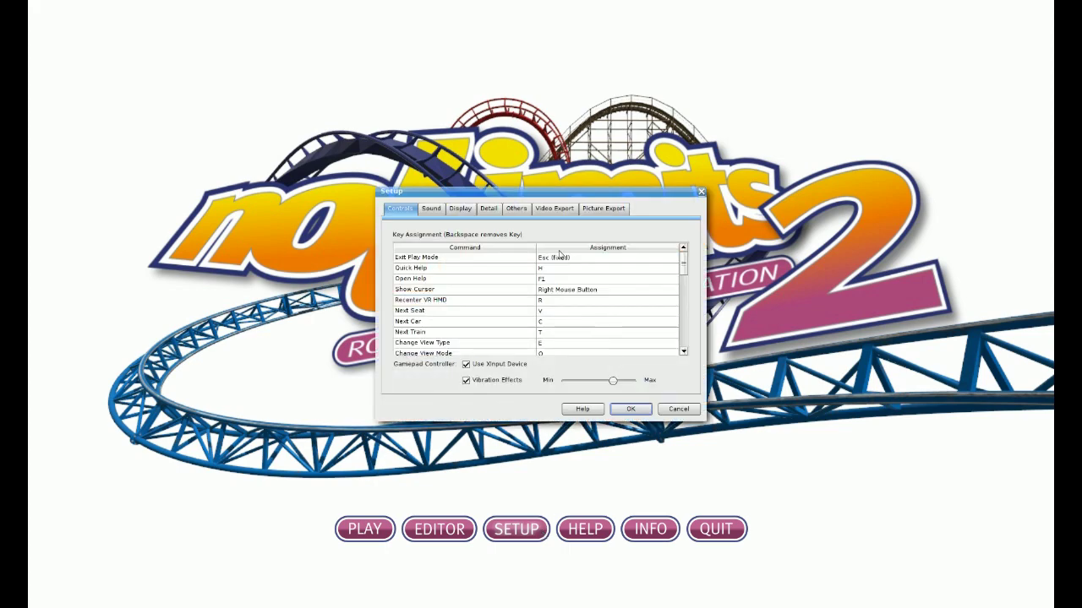
left_click(431, 208)
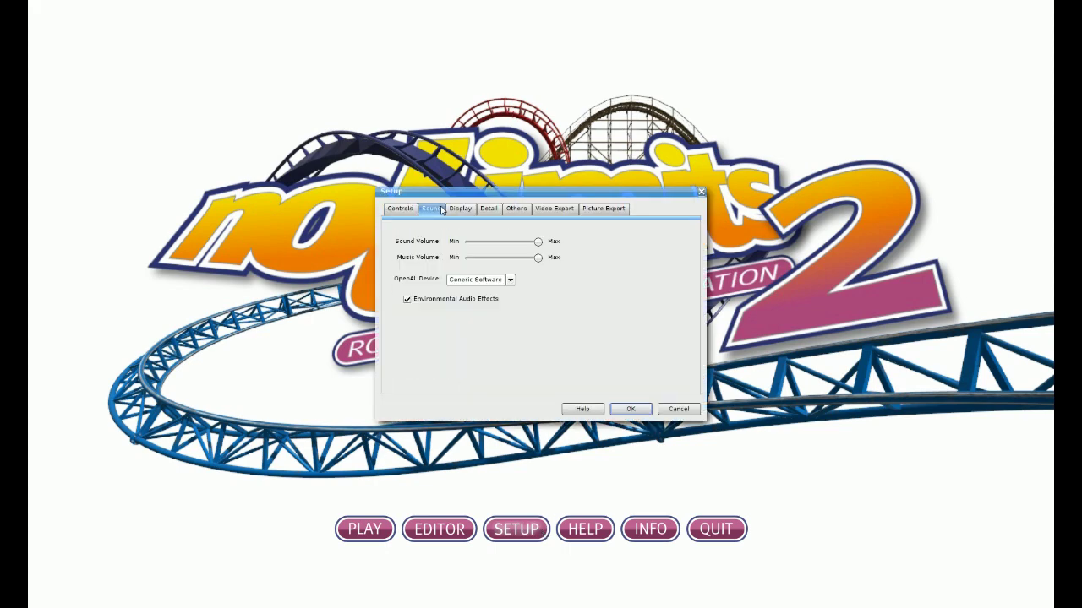
left_click(503, 244)
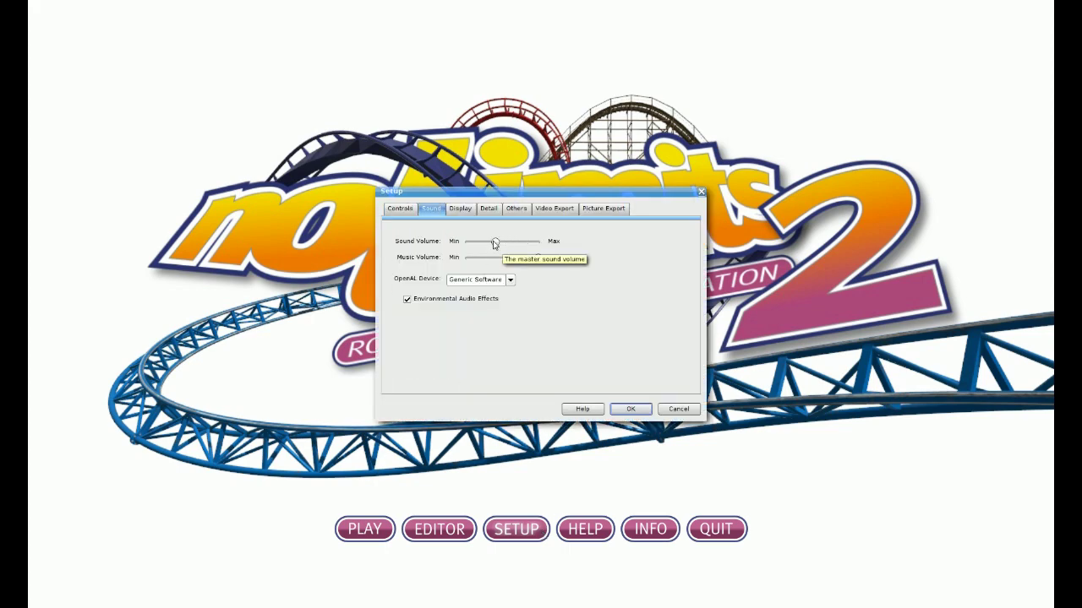
left_click_drag(496, 243, 472, 244)
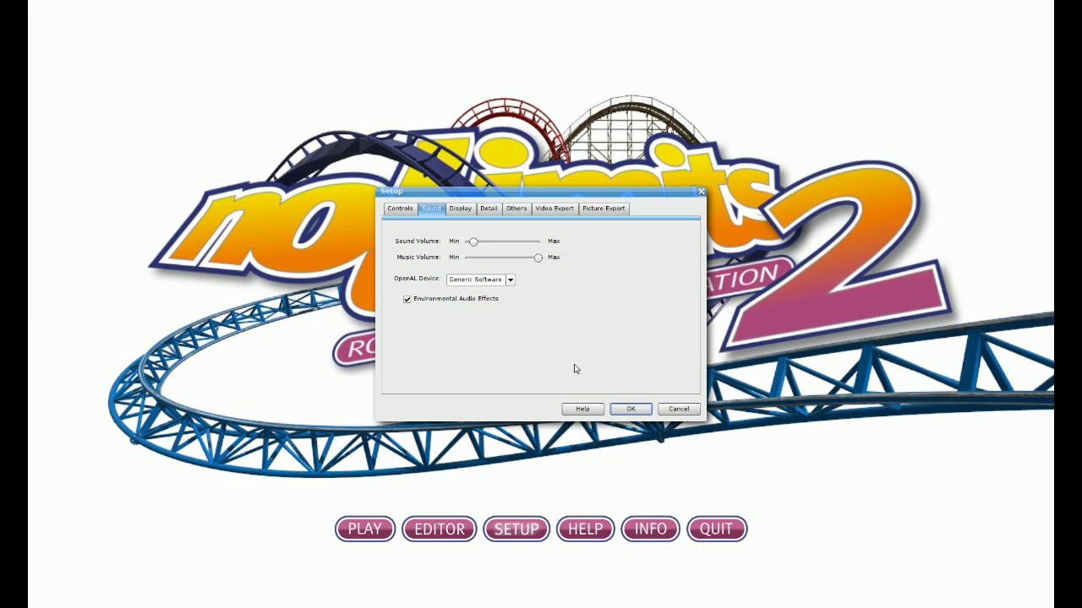
left_click(631, 409)
left_click(438, 530)
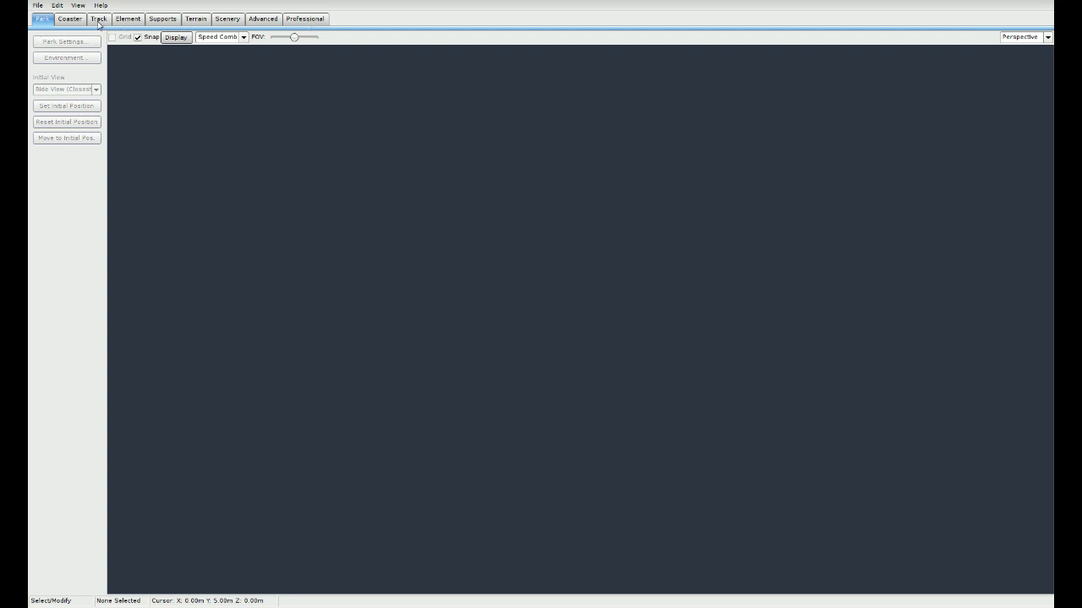
Step: Set the editor's view layout to Quad view and shift the vertical divider to widen the first column of views
left_click(39, 6)
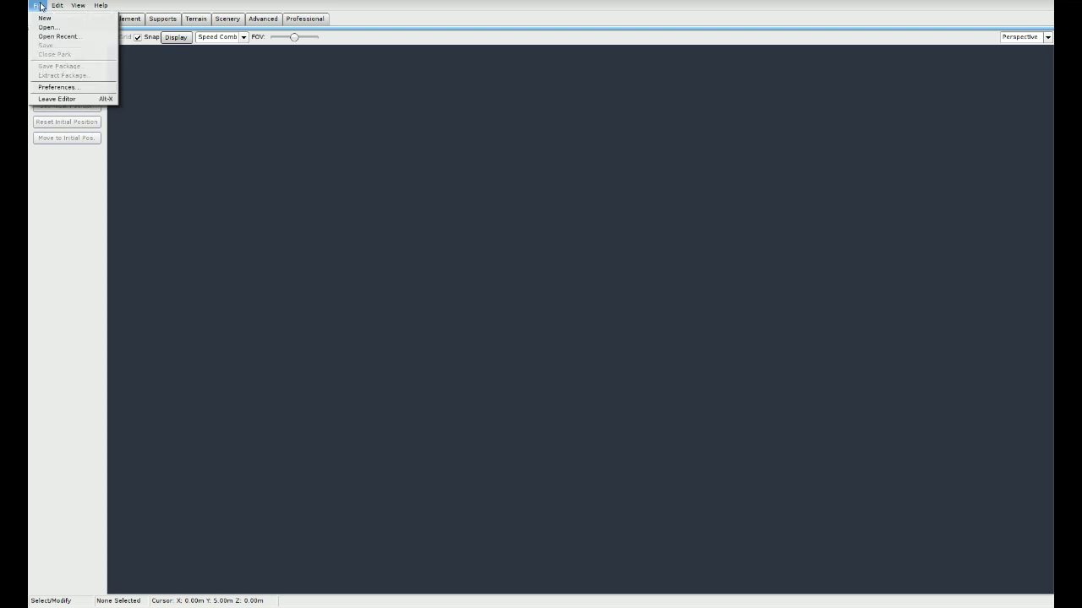
left_click(59, 87)
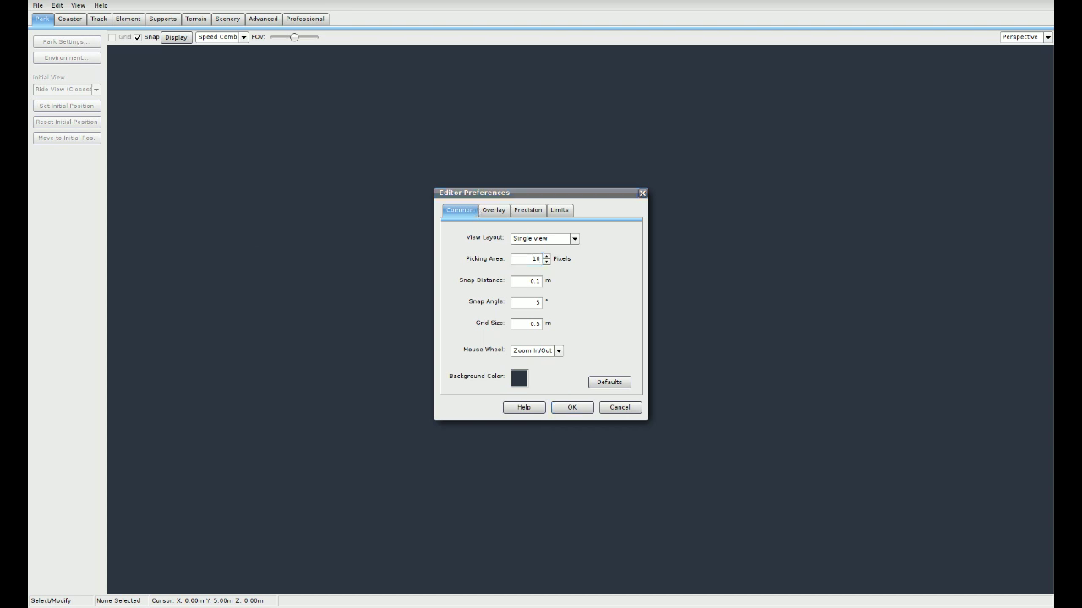
left_click(542, 239)
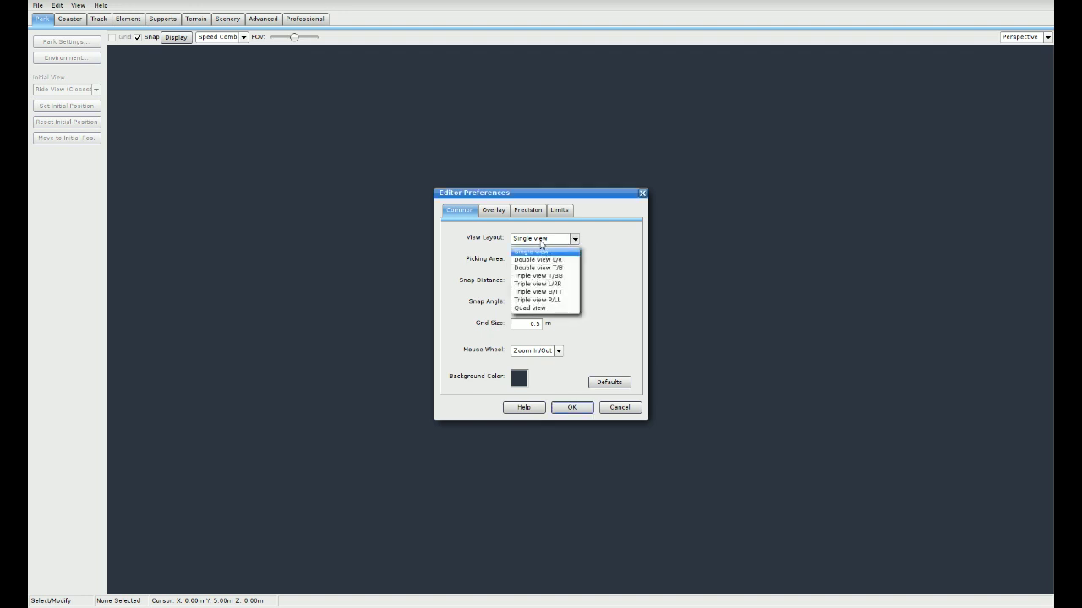
left_click(568, 308)
left_click(572, 408)
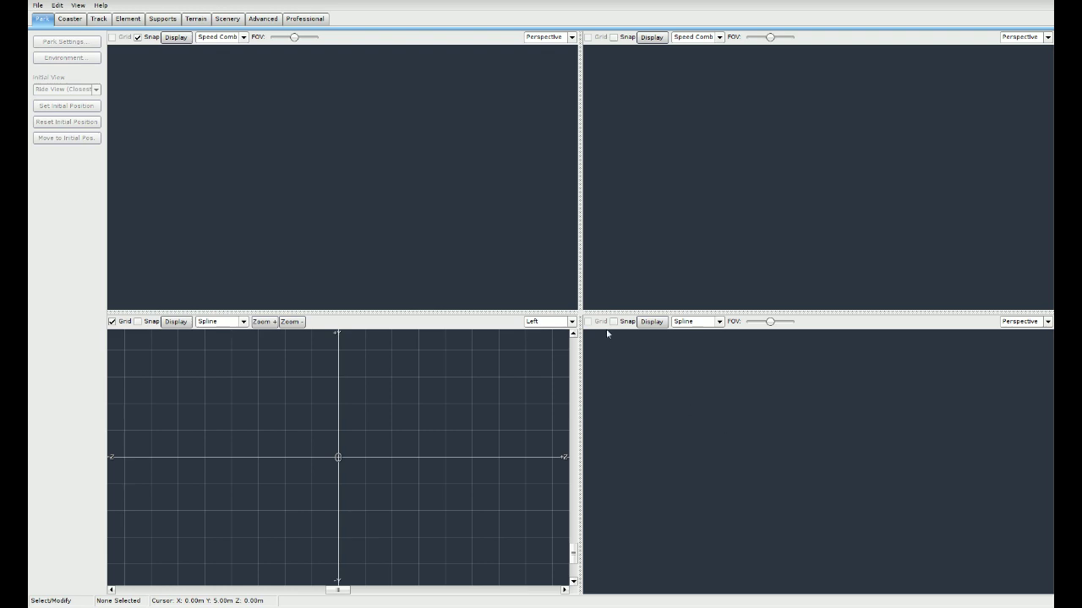
mouse_move(580, 310)
left_mouse_down()
mouse_move(574, 326)
mouse_move(500, 369)
mouse_move(599, 435)
mouse_move(667, 304)
mouse_move(590, 224)
mouse_move(600, 311)
left_mouse_up()
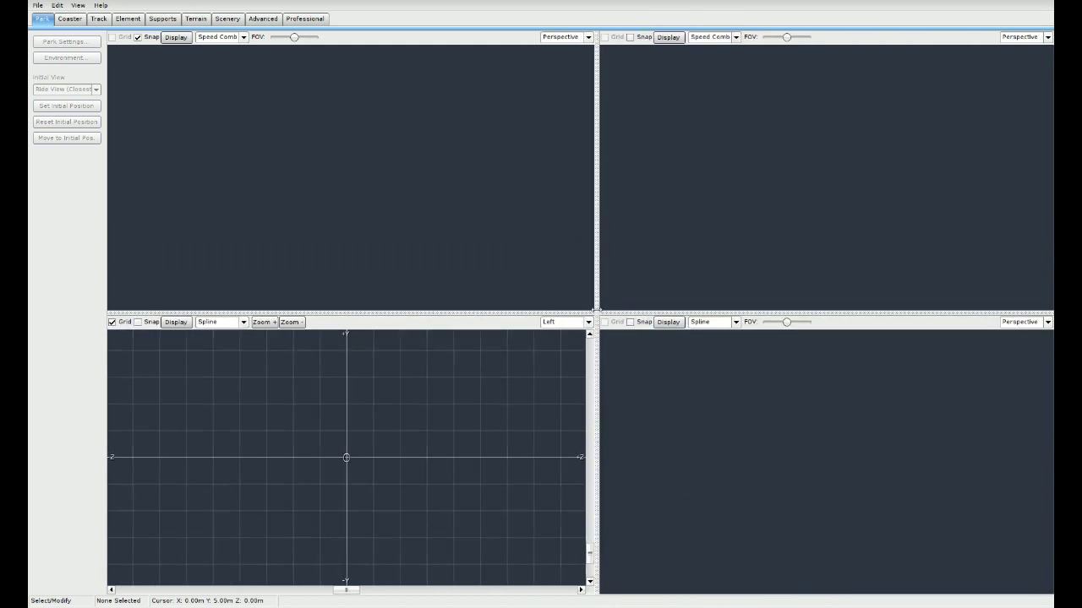
left_click(575, 38)
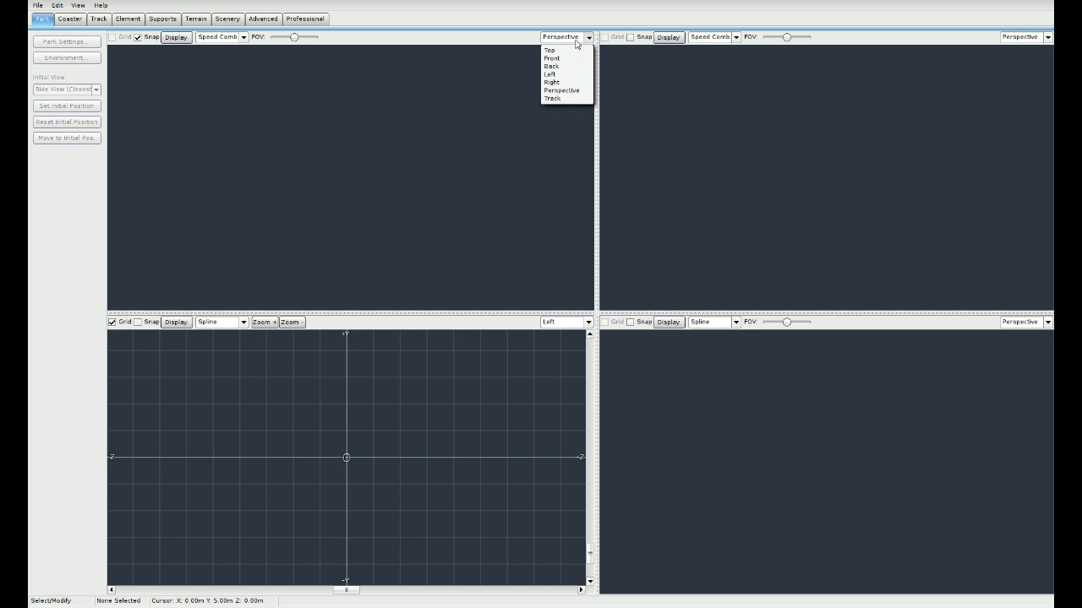
left_click(589, 6)
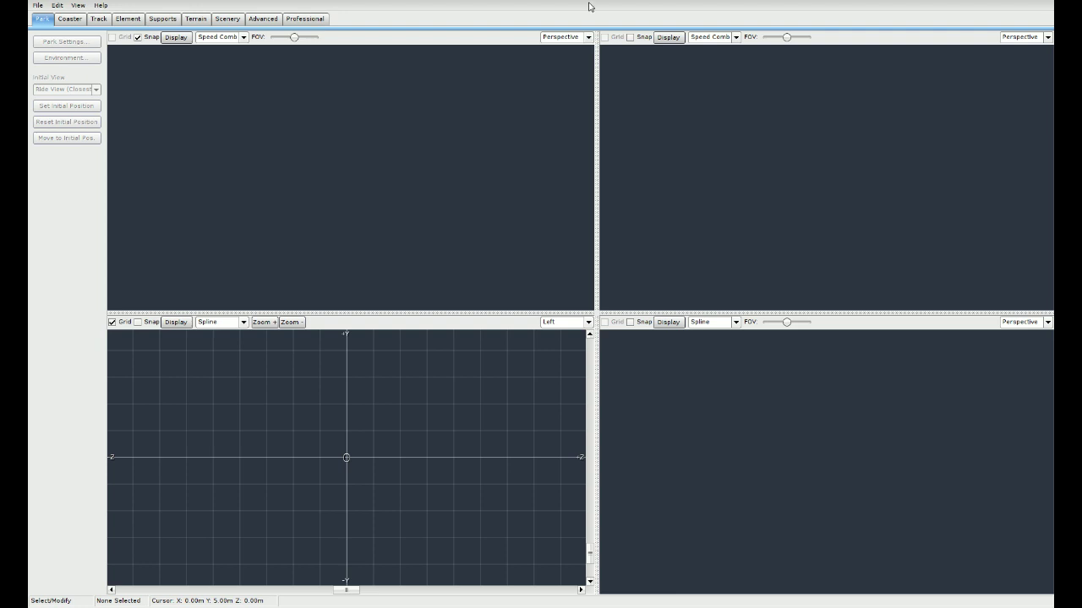
Step: Set the view layout back to Single view in the editor preferences
left_click(38, 6)
left_click(56, 87)
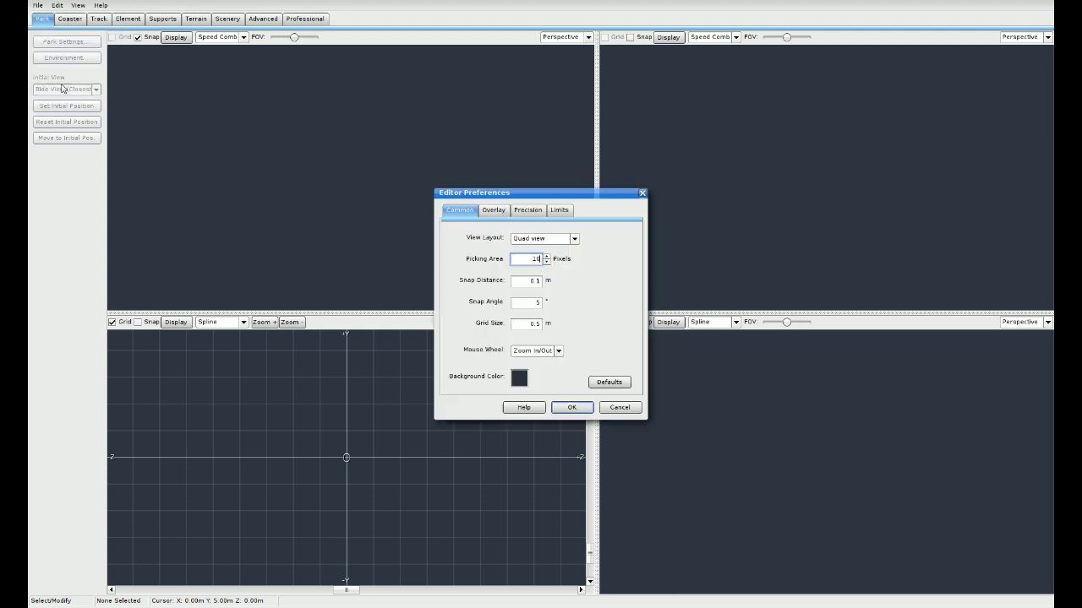
left_click(538, 241)
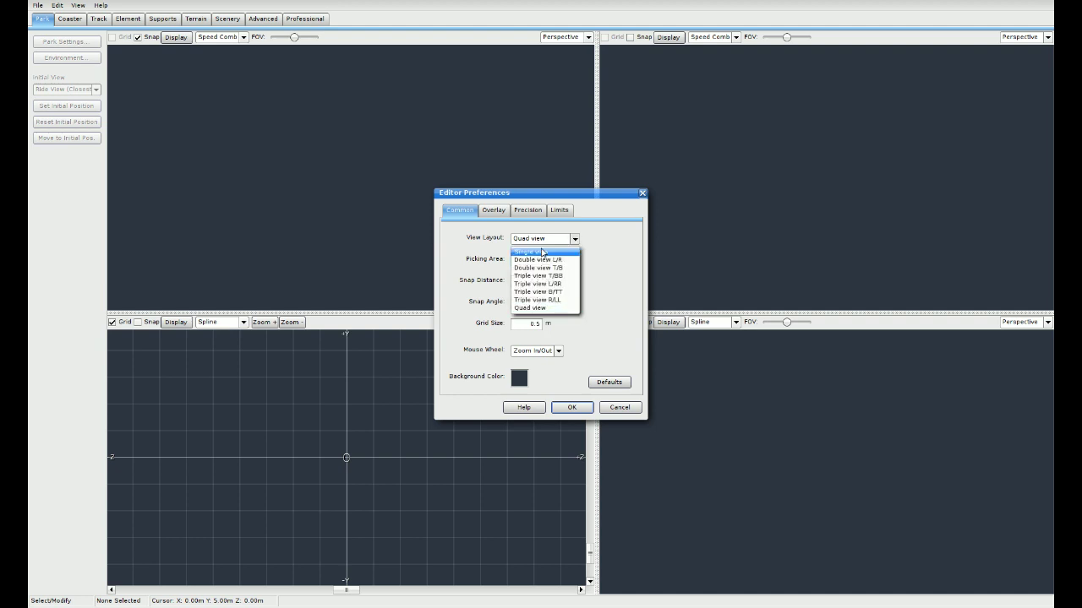
left_click(542, 252)
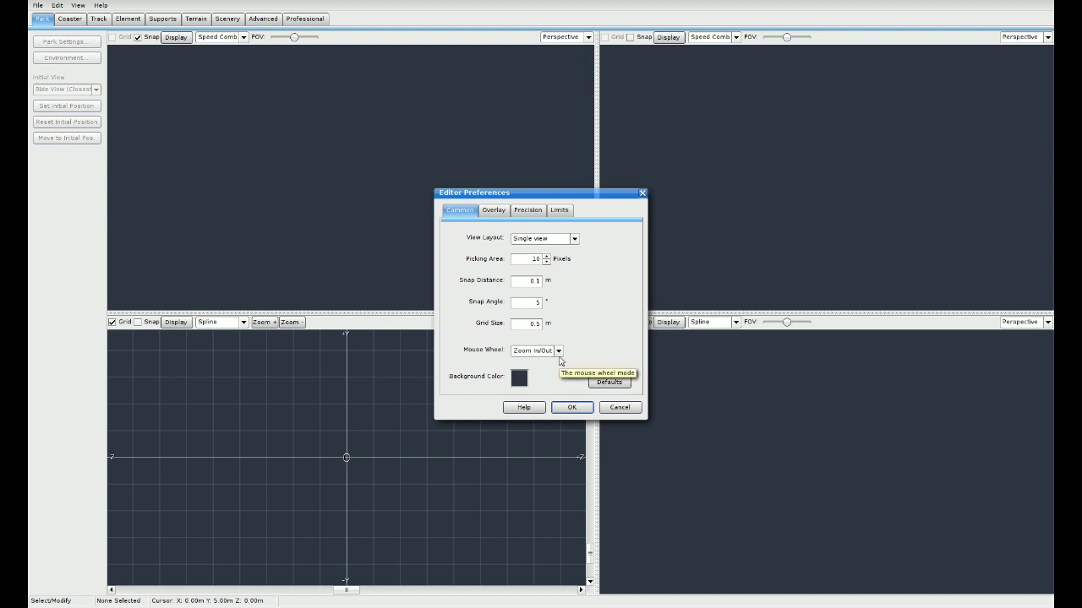
left_click(572, 409)
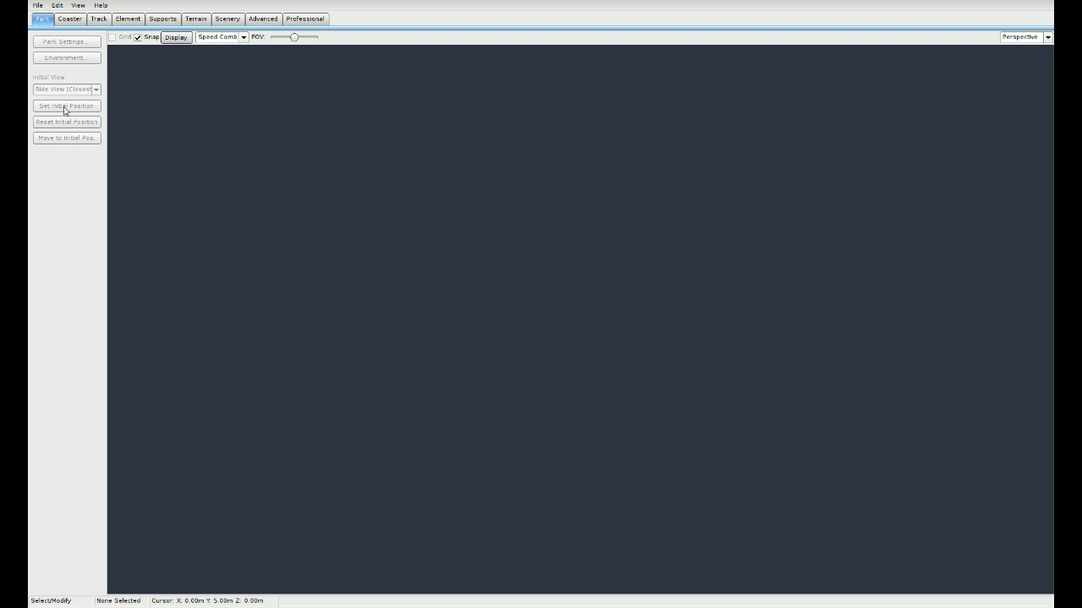
left_click(64, 25)
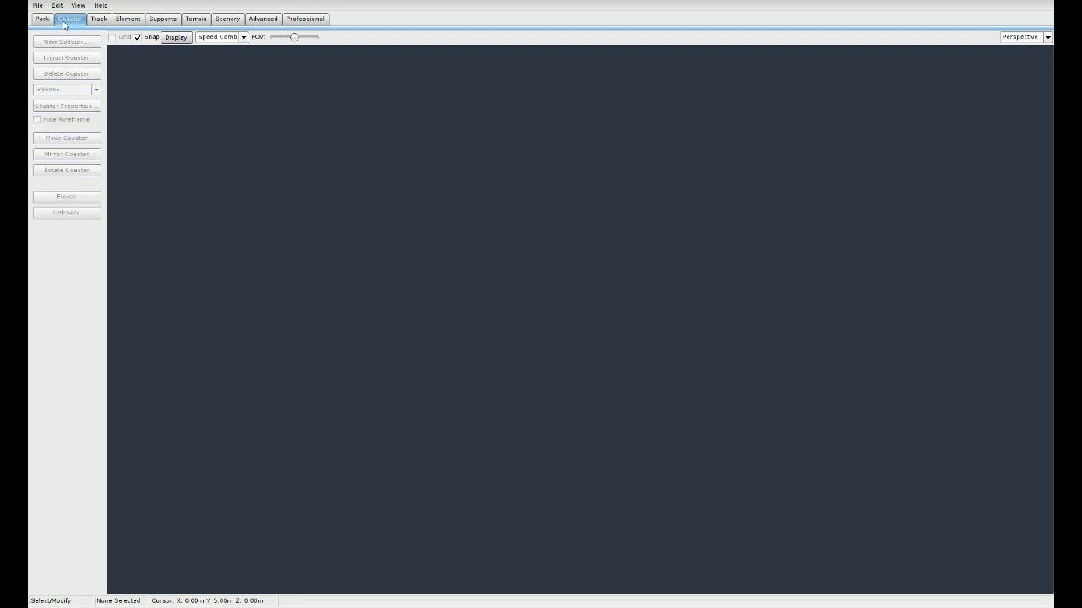
left_click(49, 19)
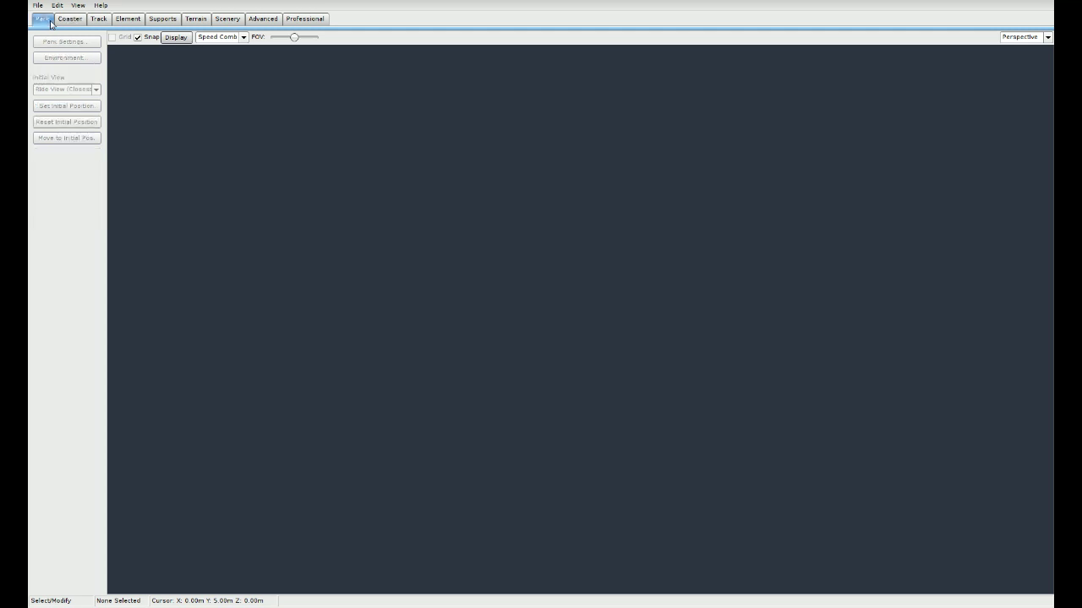
Step: Create a new park named "Demo Park" in its own folder
left_click(47, 6)
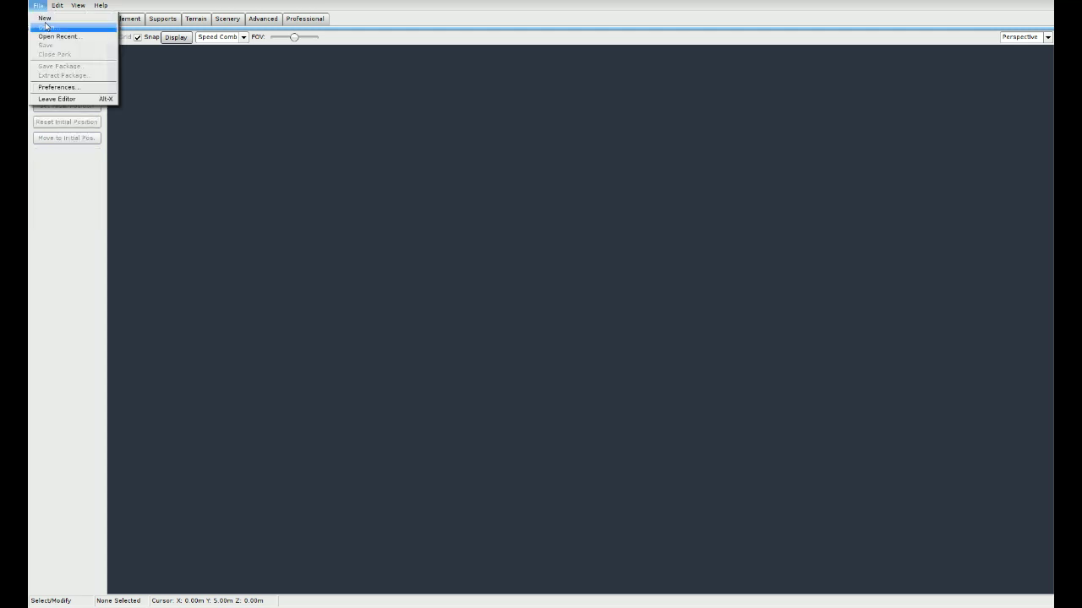
left_click(45, 17)
key("BackSpace")
key("BackSpace")
key("BackSpace")
key("BackSpace")
key("BackSpace")
key("BackSpace")
key("BackSpace")
type("Demo Park")
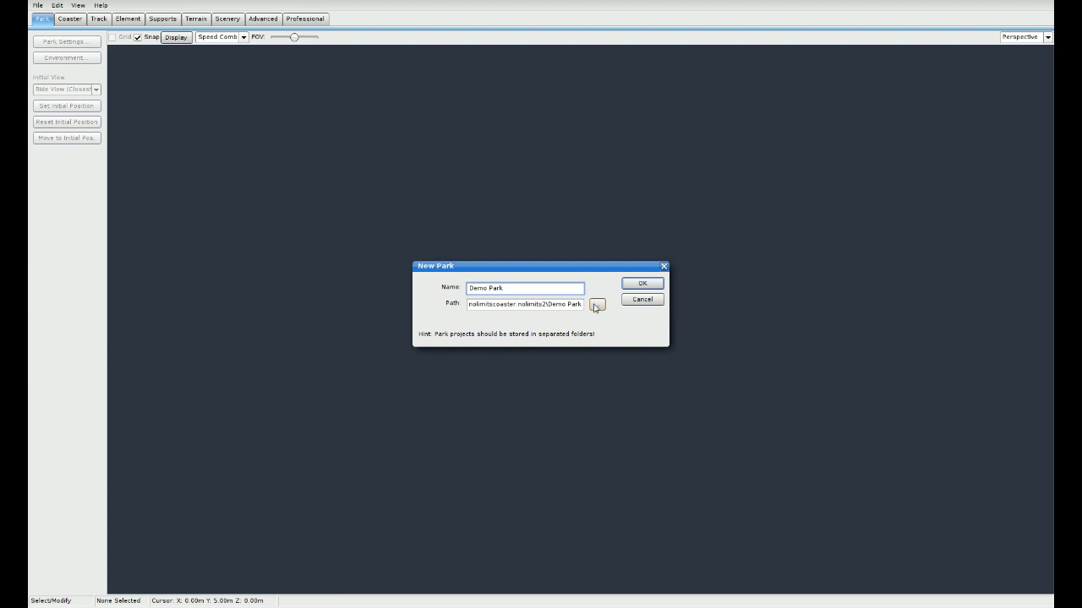
left_click(642, 284)
key("Return")
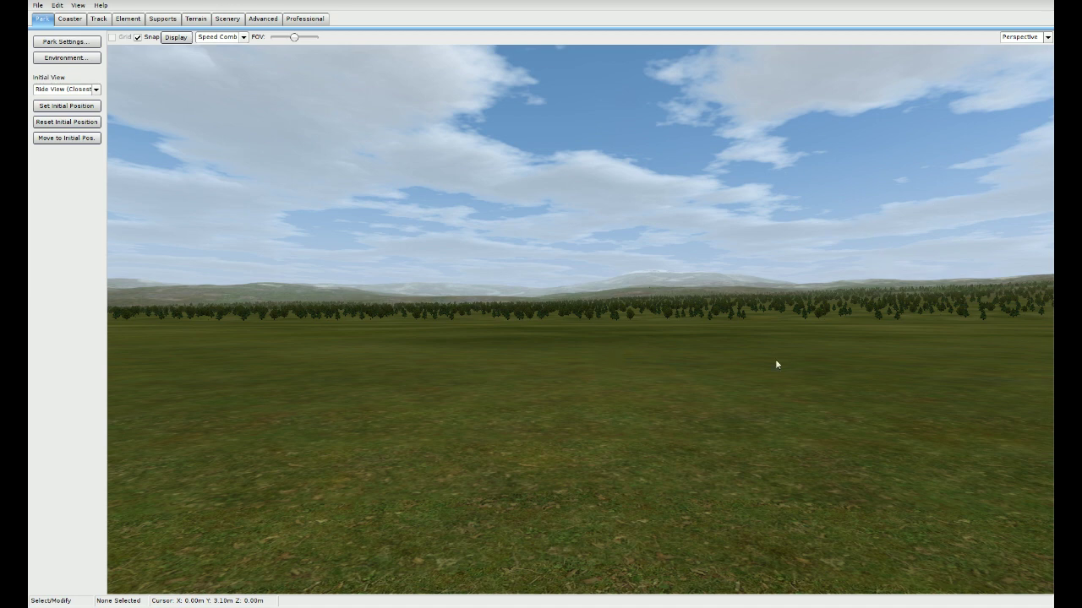
Step: Switch the park viewport to the Top view, centred on the origin of the terrain
left_click(1020, 38)
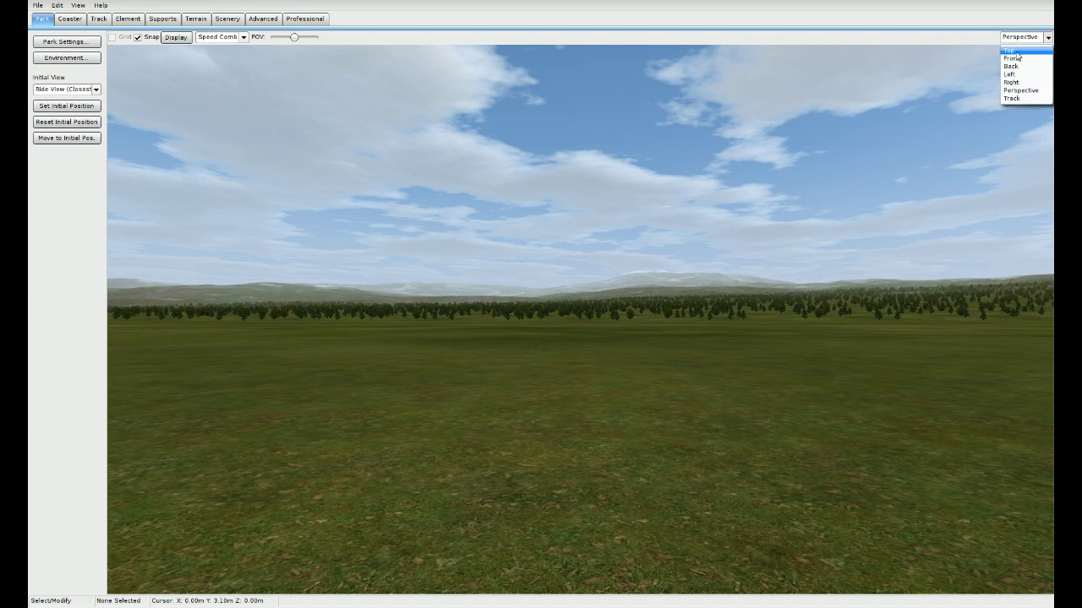
left_click(1013, 51)
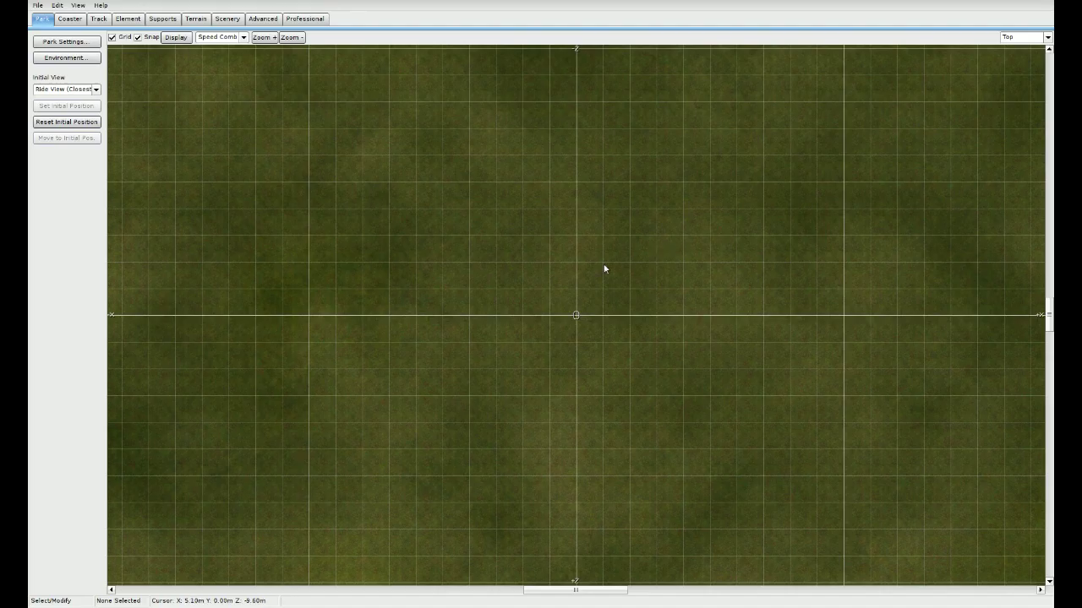
scroll(604, 268, "up", 5)
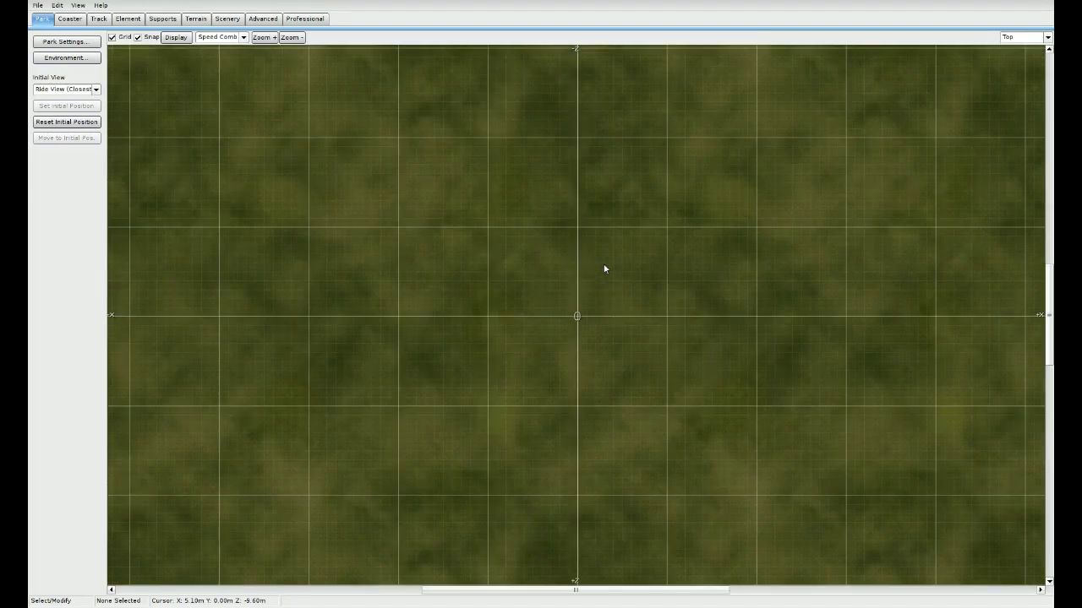
scroll(604, 268, "down", 8)
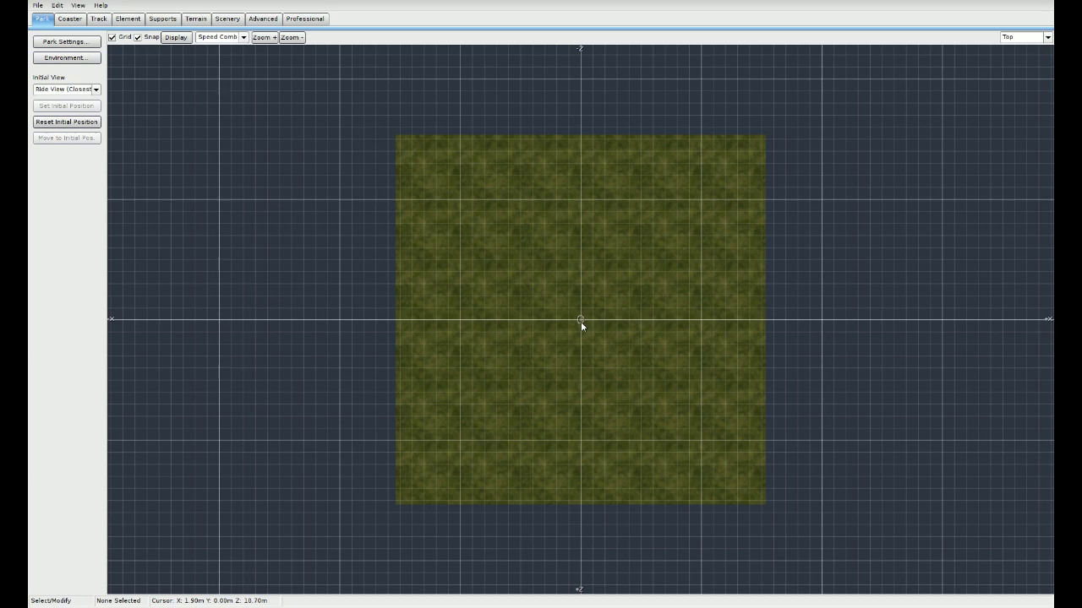
scroll(582, 325, "up", 5)
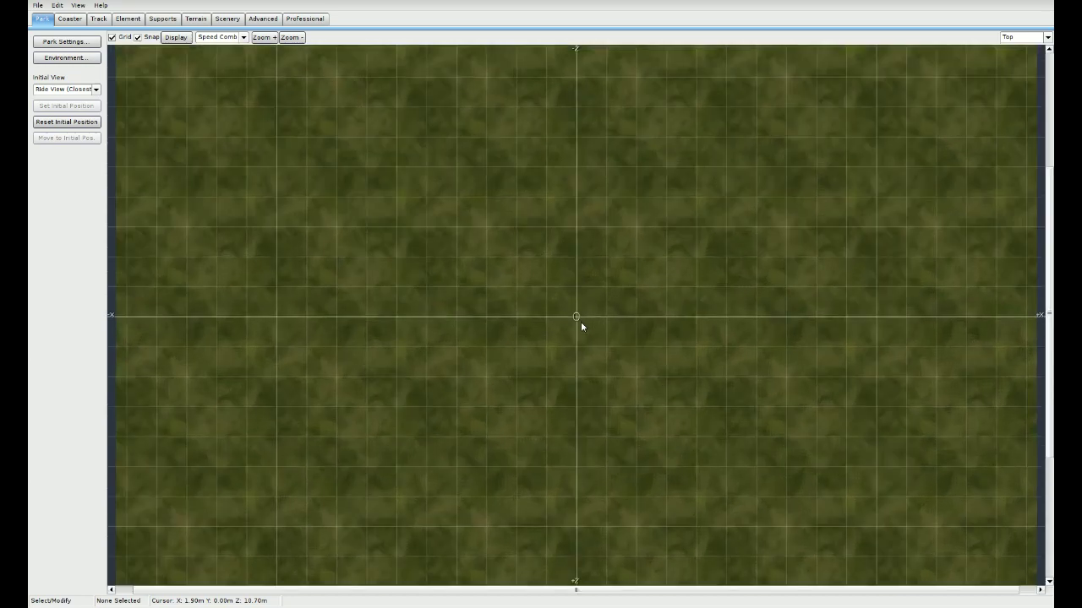
scroll(581, 323, "up", 2)
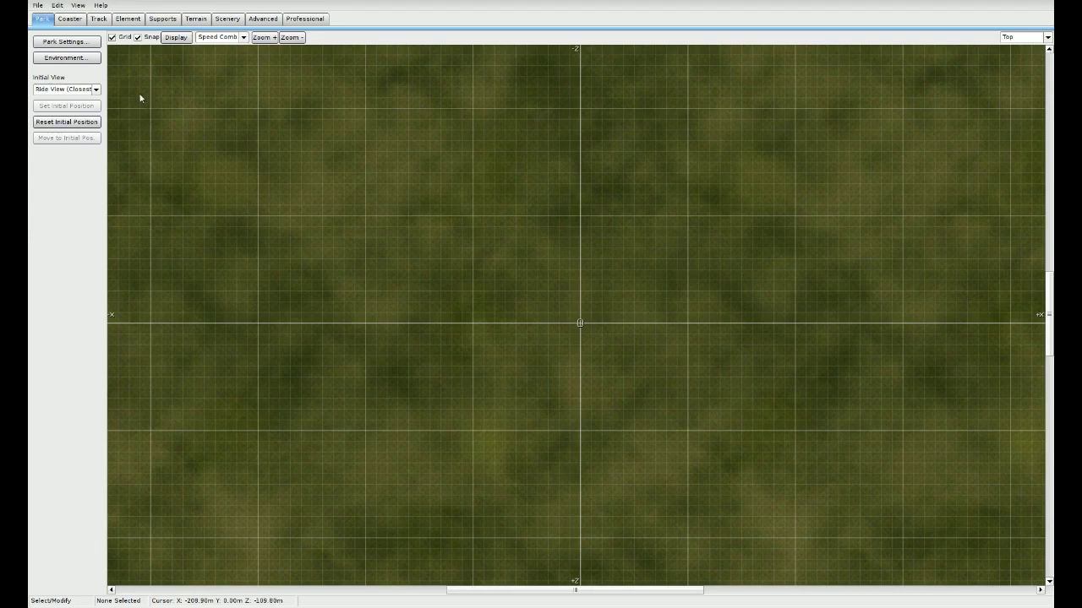
Step: Create a new coaster in the park and name it "Test Coaster"
left_click(71, 19)
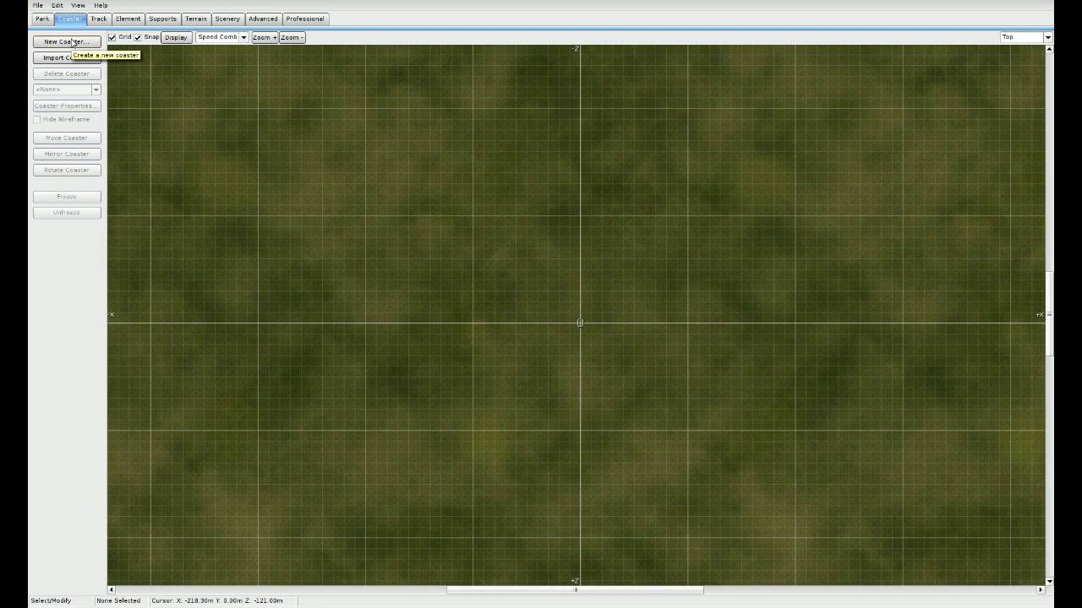
left_click(73, 42)
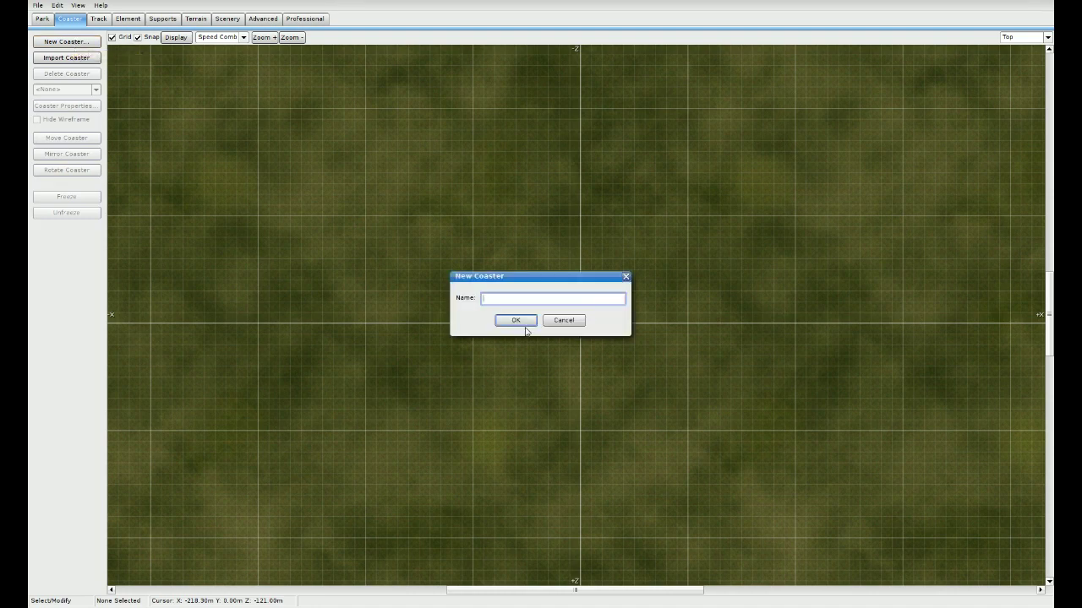
type("Test Coas")
key("Return")
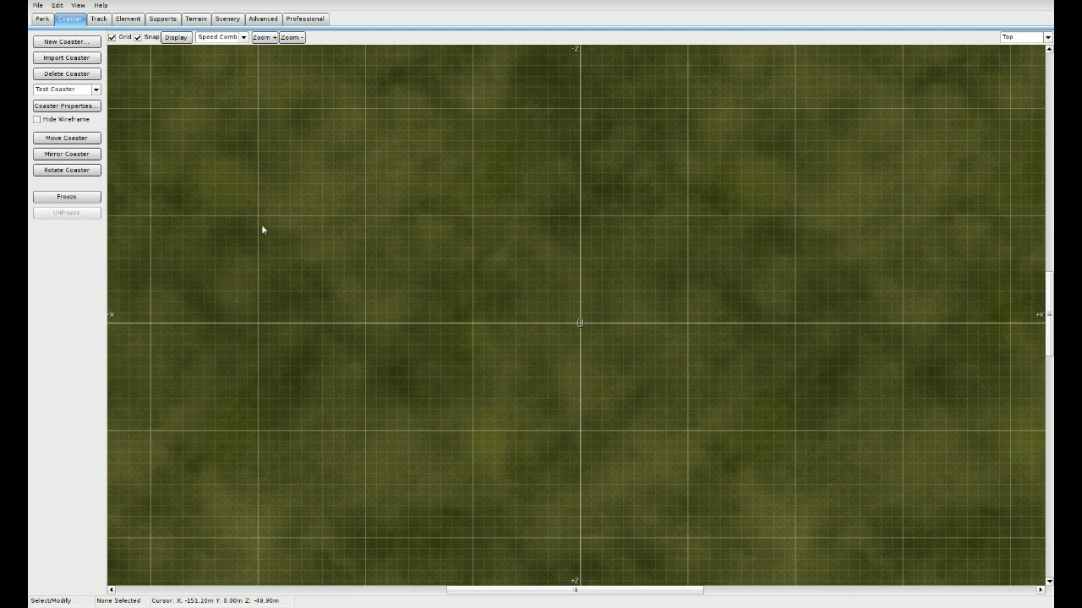
Step: Open the properties of Test Coaster and set its coaster style to Rocket Coaster
left_click(69, 110)
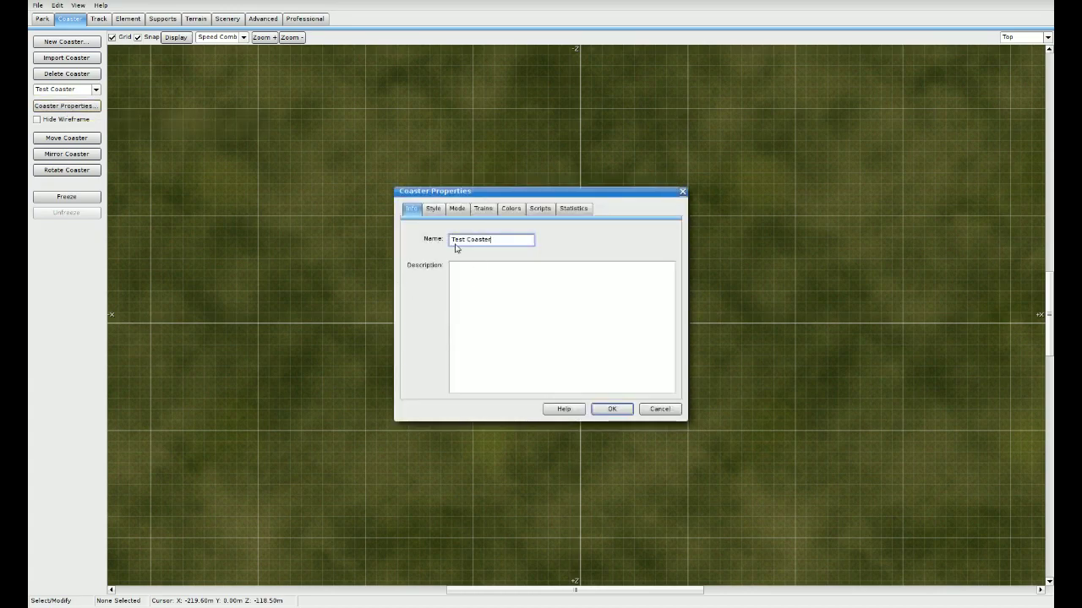
left_click(435, 209)
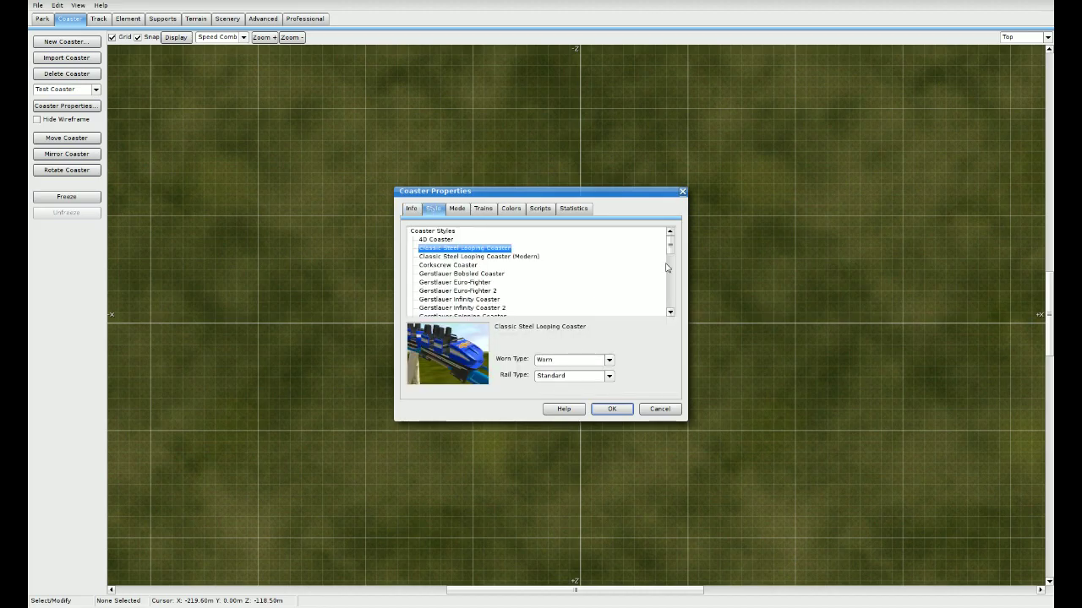
mouse_move(670, 245)
left_mouse_down()
mouse_move(673, 315)
mouse_move(664, 247)
left_mouse_up()
scroll(672, 252, "down", 2)
scroll(672, 252, "up", 3)
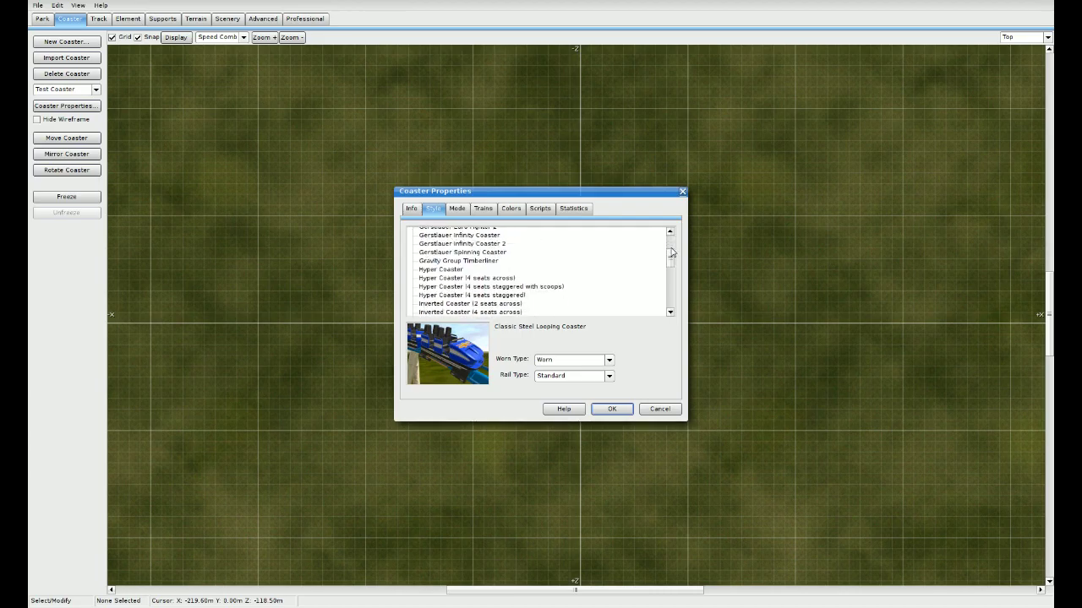
scroll(661, 260, "down", 3)
scroll(661, 260, "up", 2)
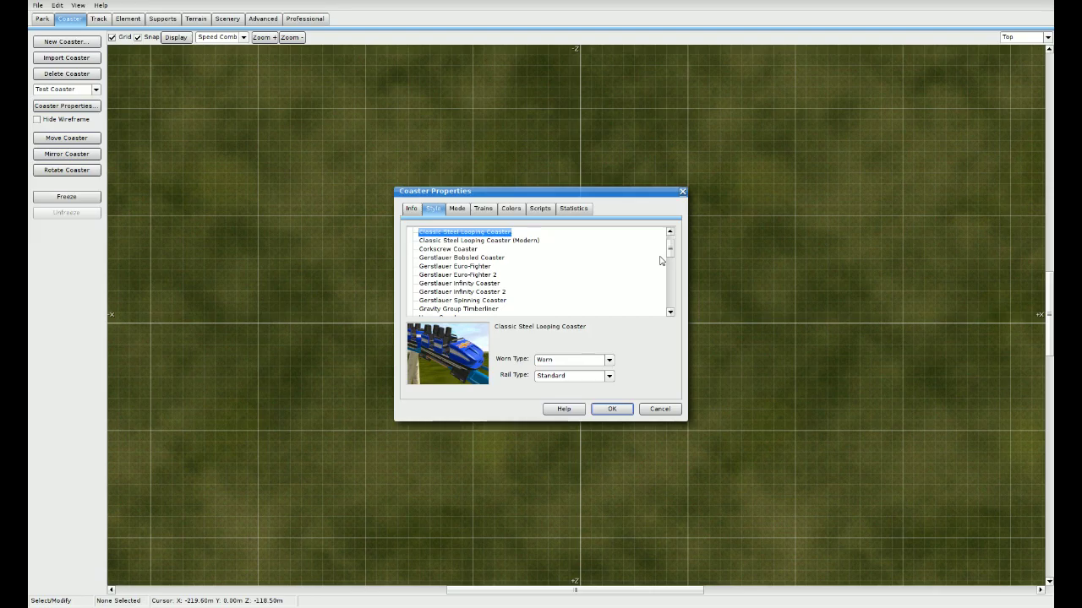
scroll(660, 261, "down", 1)
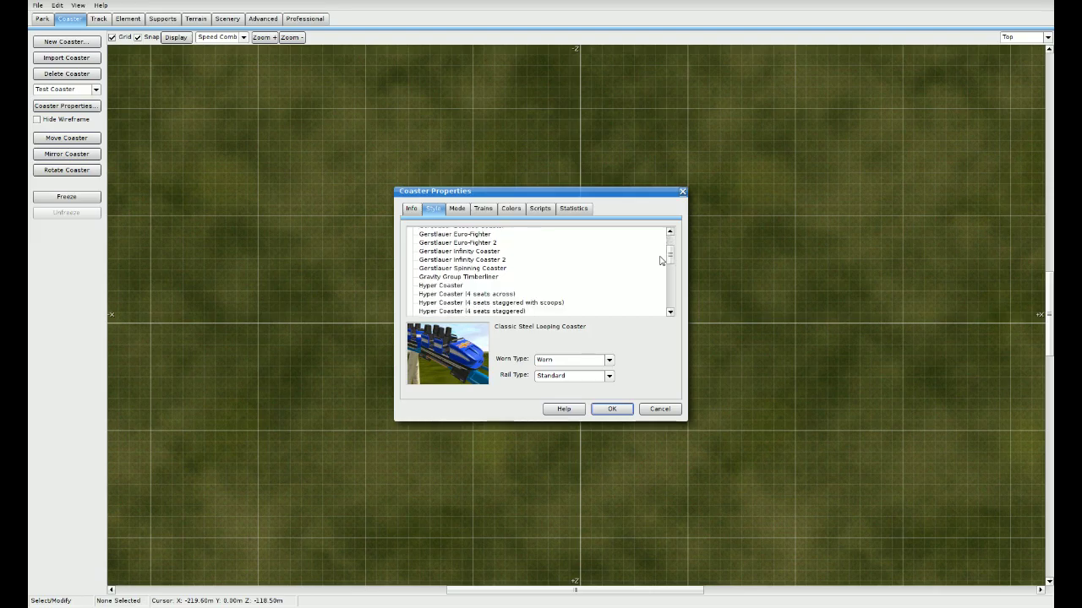
scroll(661, 260, "down", 2)
scroll(661, 260, "down", 3)
left_click(445, 294)
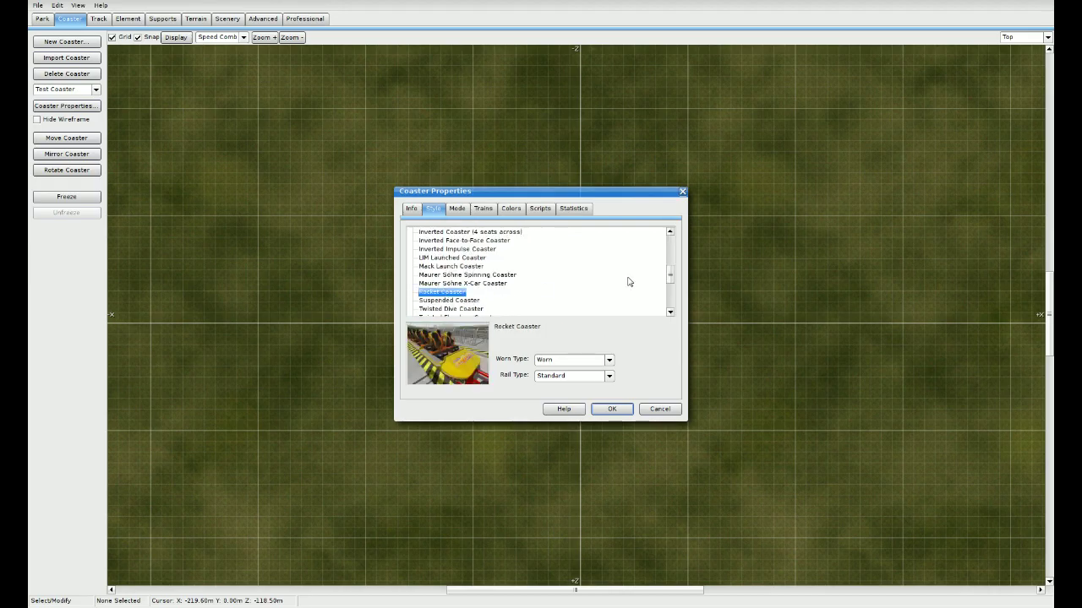
Step: Choose Worn as the coaster's worn type and Standard as its rail type
left_click(607, 362)
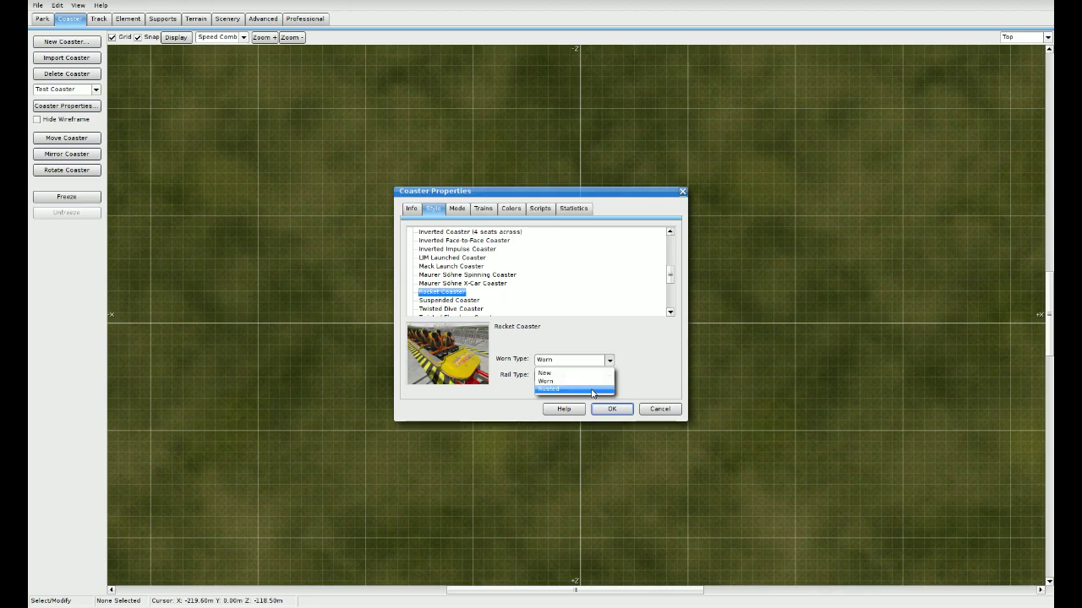
left_click(593, 384)
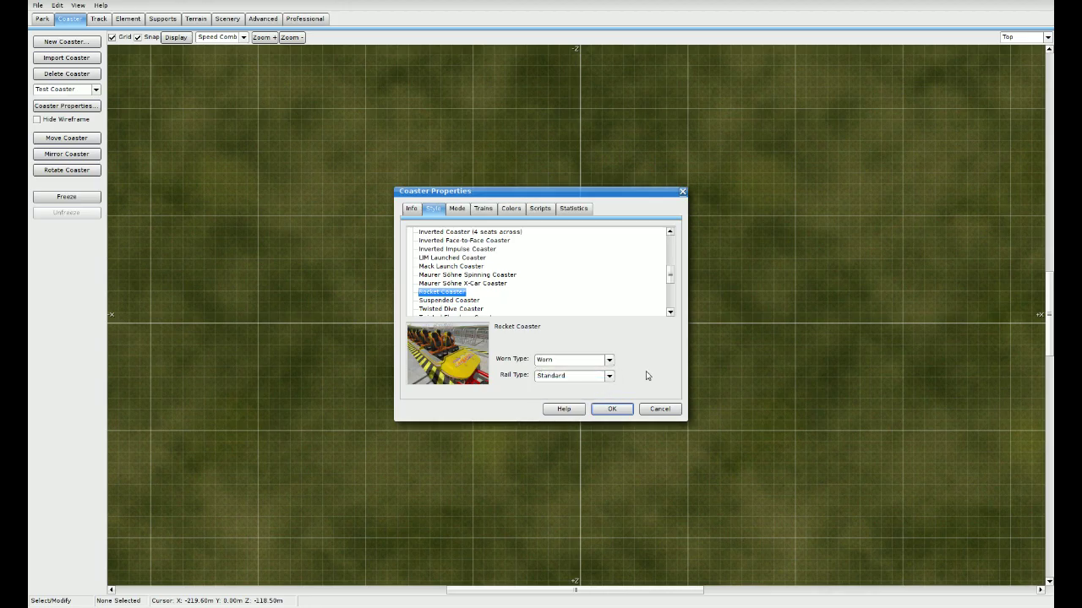
left_click(609, 376)
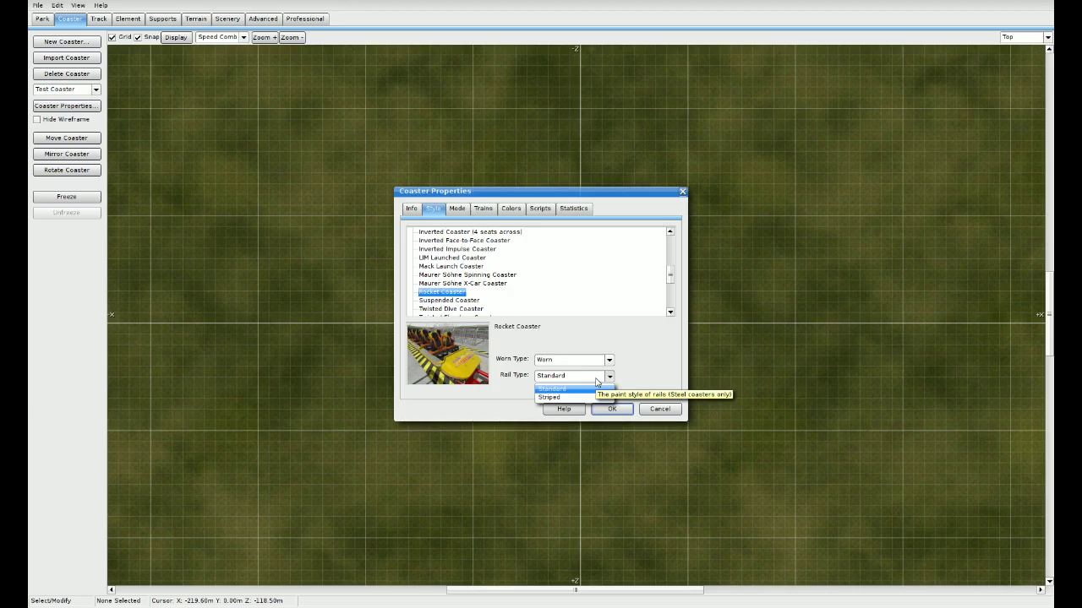
left_click(561, 390)
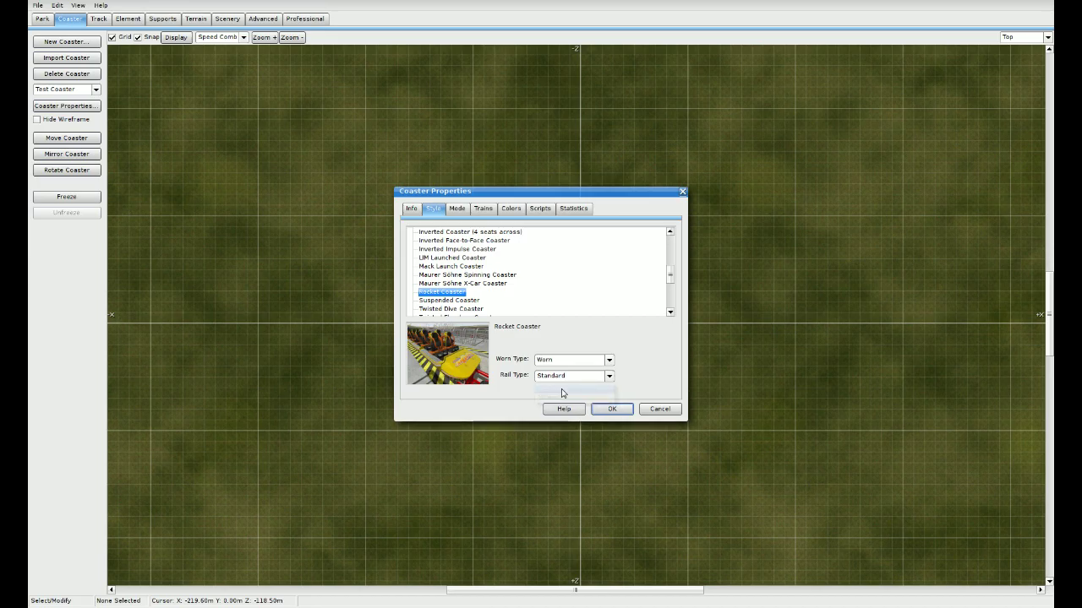
Step: Choose Closed Circuit (Standard) as the coaster's operation mode and accept the coaster properties
left_click(460, 211)
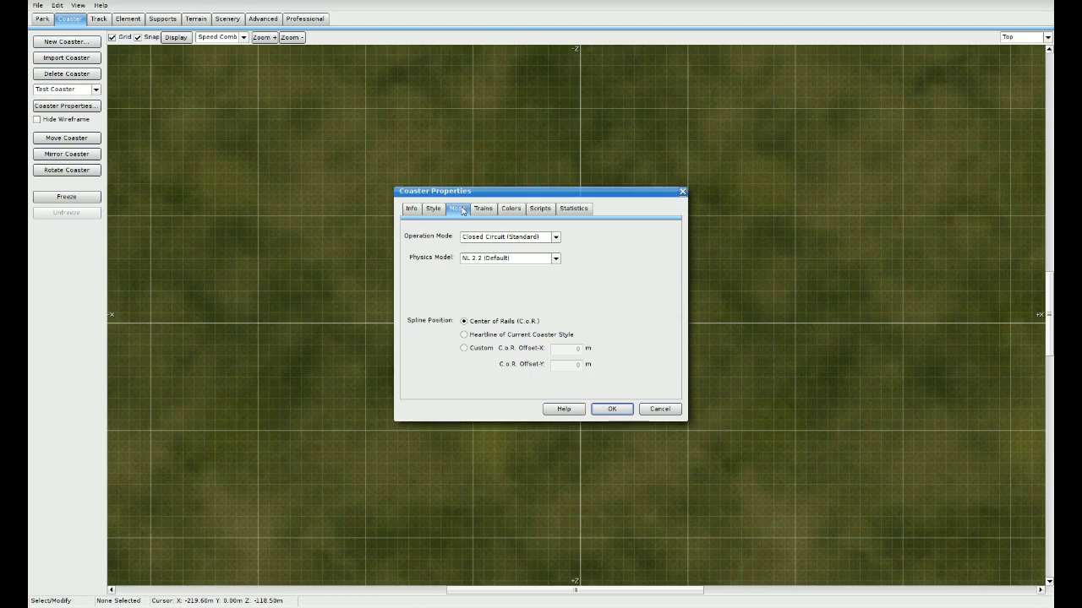
left_click(556, 240)
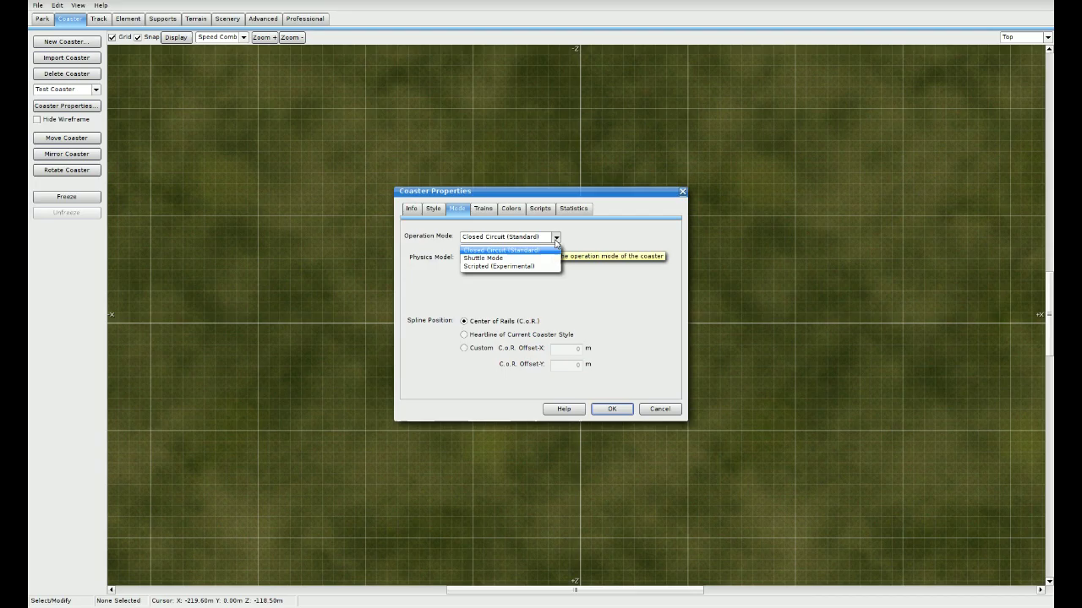
left_click(548, 251)
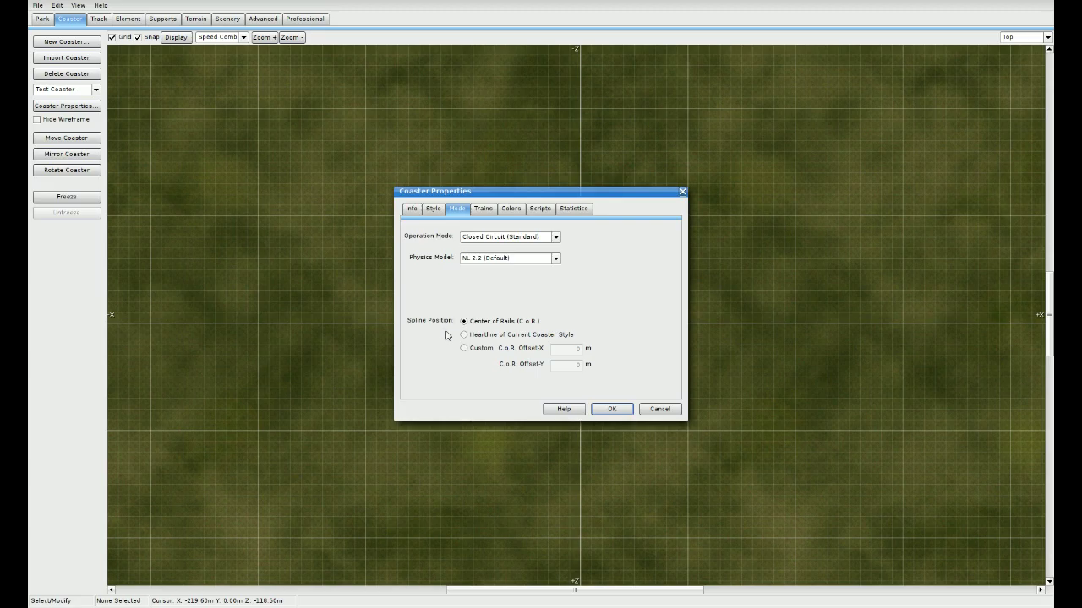
left_click(611, 410)
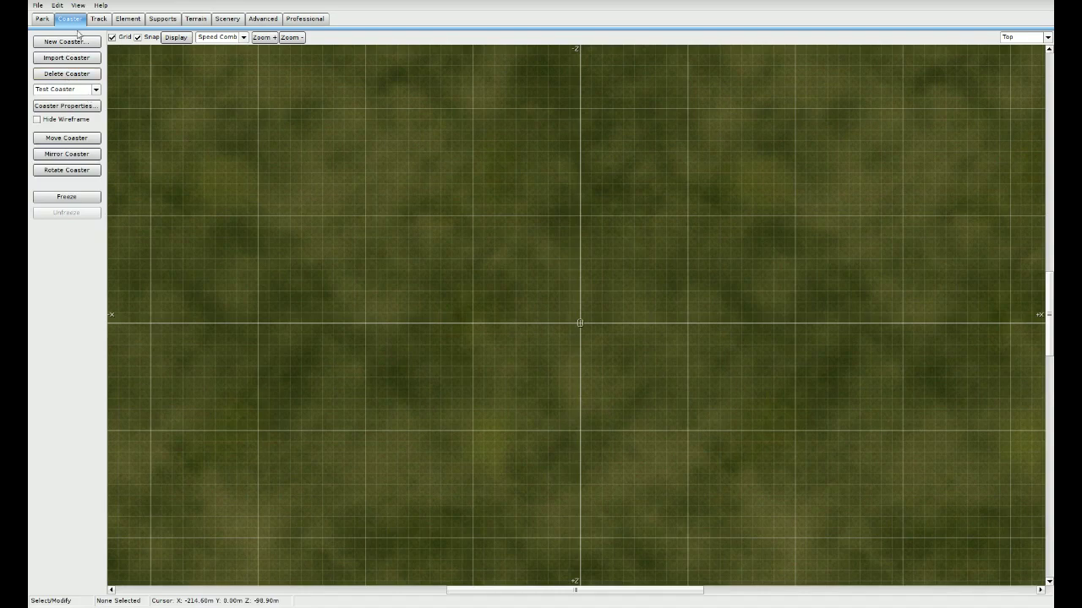
Step: Draw a straight track section about 36 m long along the Z axis through the origin, starting on the +Z side
left_click(98, 18)
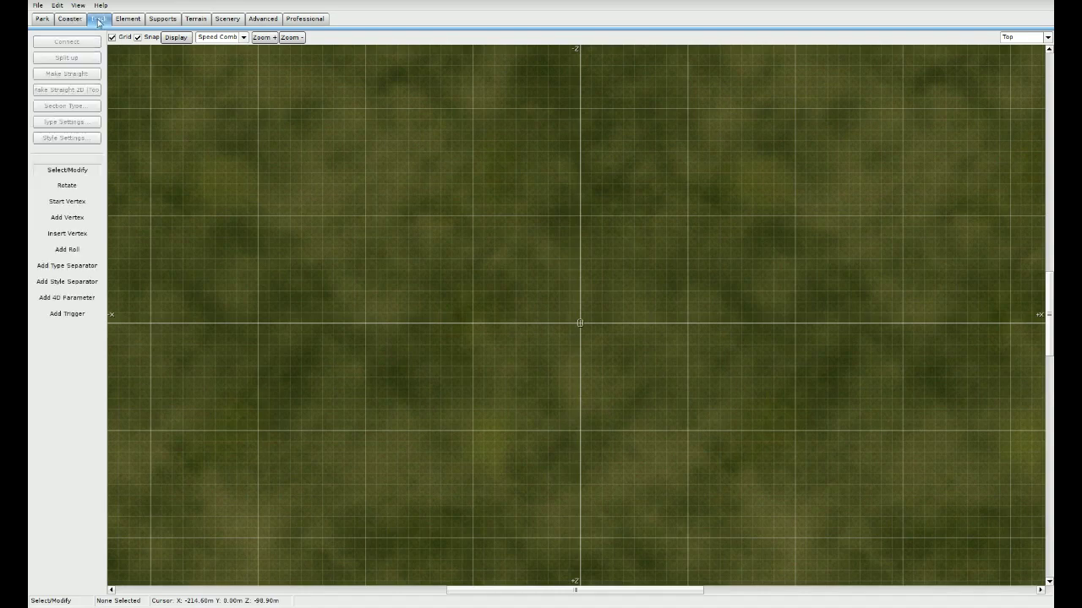
left_click(81, 205)
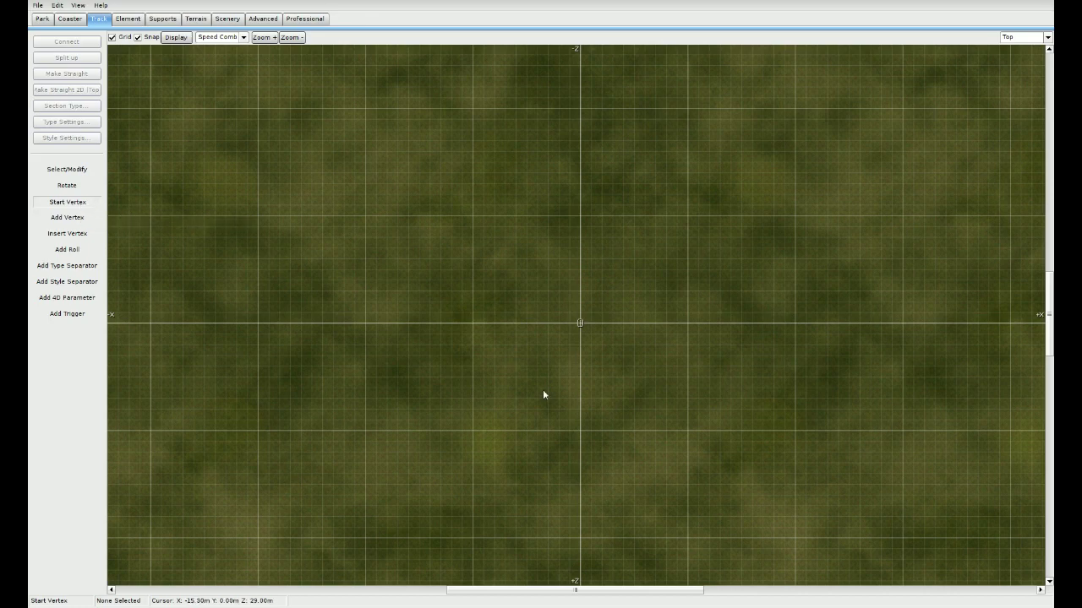
left_click(581, 369)
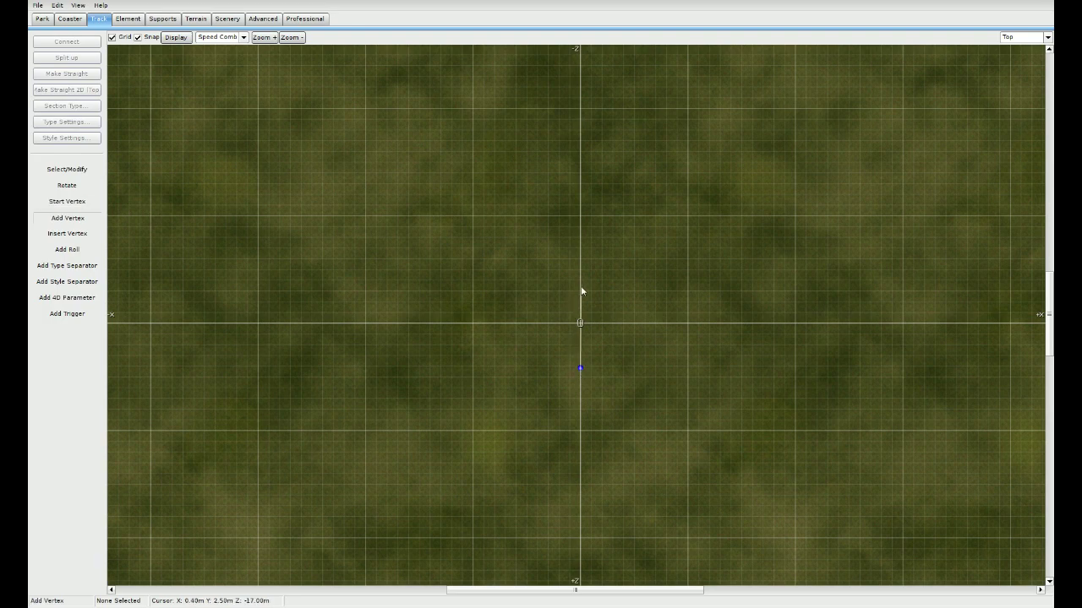
left_click(580, 290)
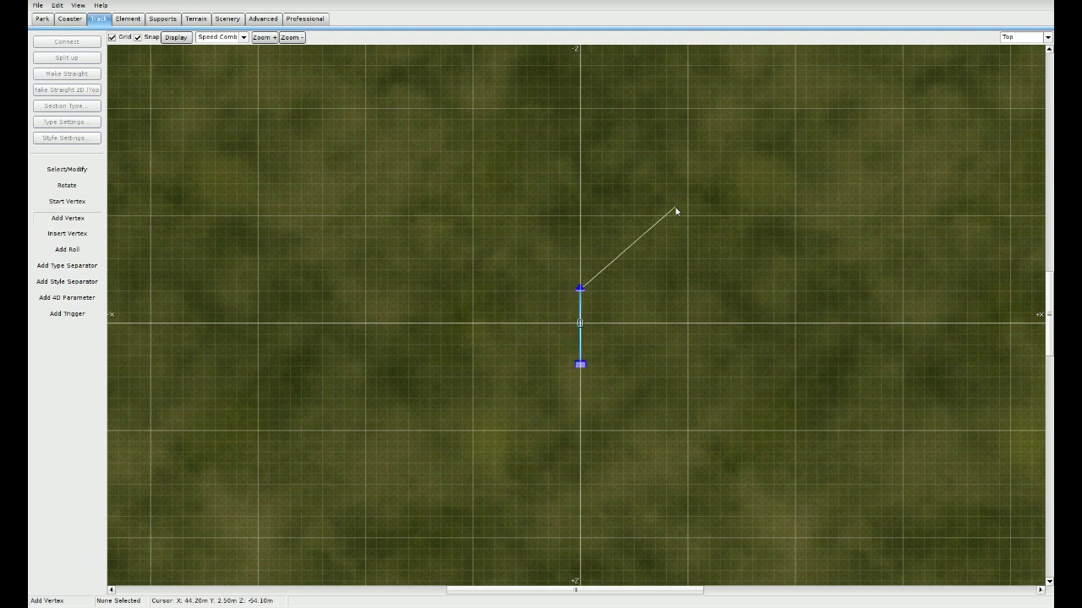
Step: Add a third vertex beyond the straight on its -X side, leave vertex placement, and delete that vertex again
right_click(535, 196)
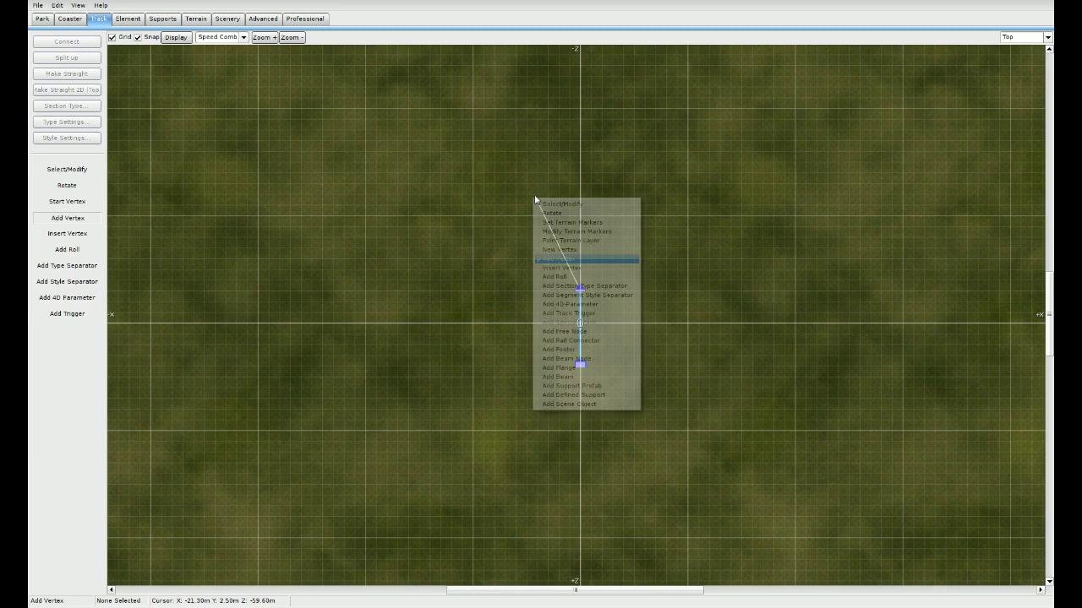
left_click(535, 173)
key("Escape")
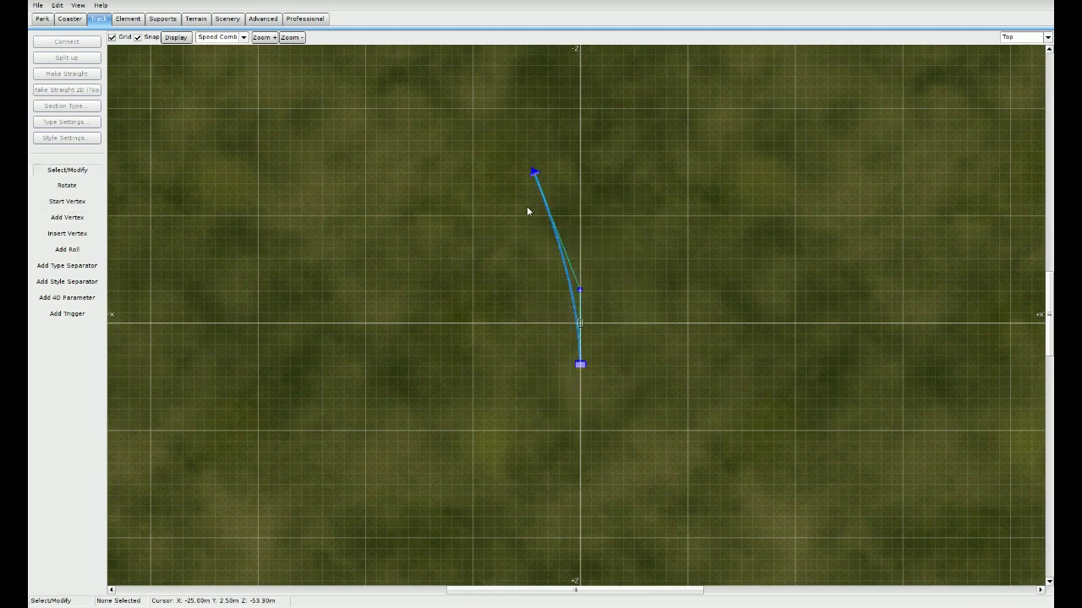
left_click(534, 172)
key("Delete")
Step: Select the track section, switch the viewport to Perspective with the whole section in view, and clear the selection
left_click_drag(544, 247, 641, 421)
left_click(1026, 38)
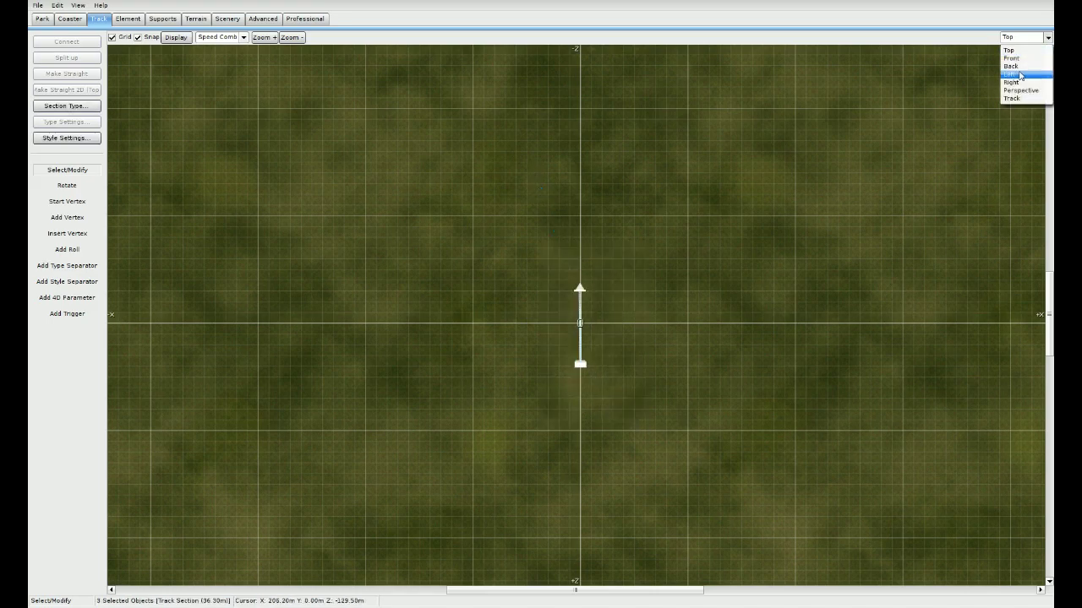
left_click(1020, 90)
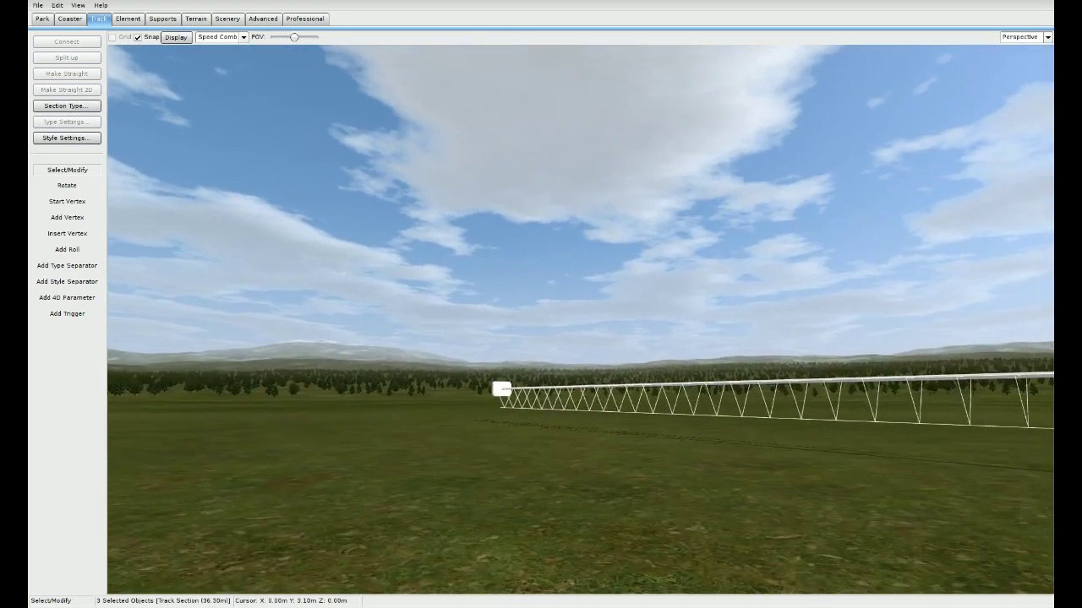
right_click_drag(579, 319, 698, 284)
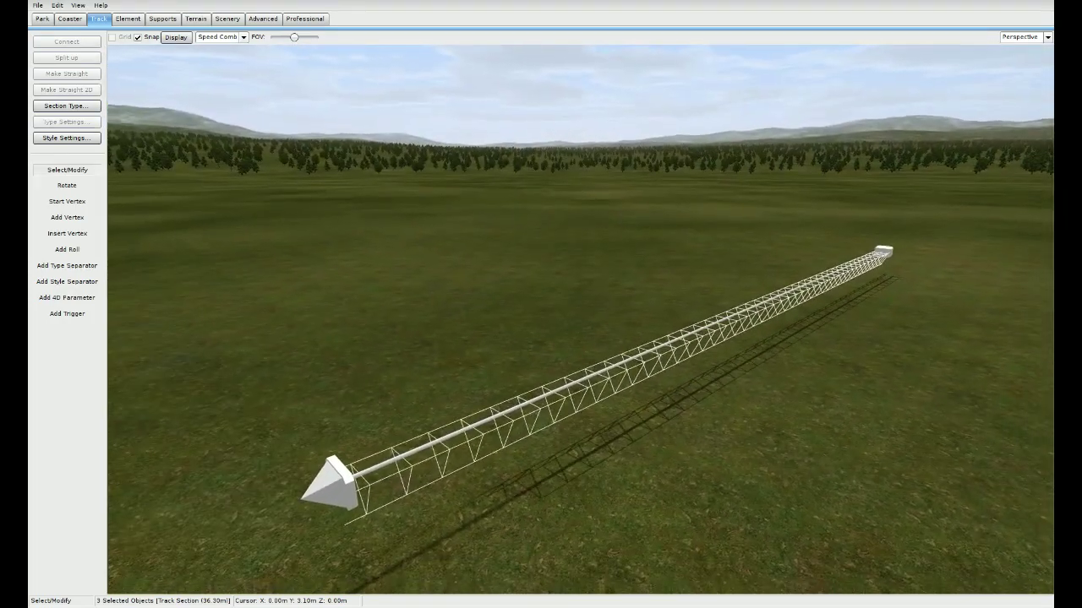
left_click(698, 284)
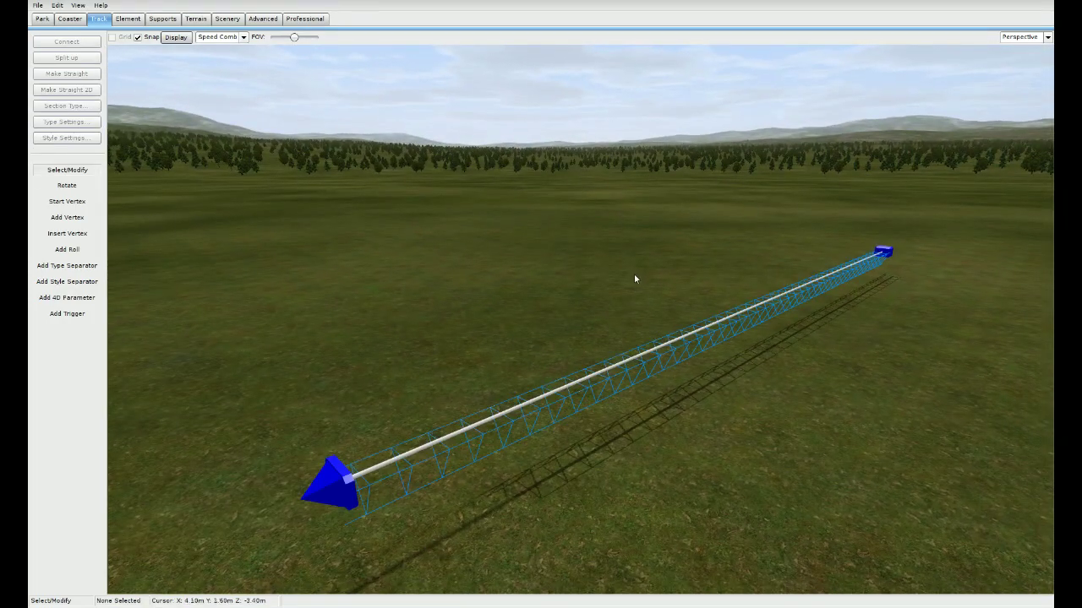
Step: Select both end vertices of the straight track and raise them together higher above the ground
left_click(331, 482)
left_click(884, 254, "shift")
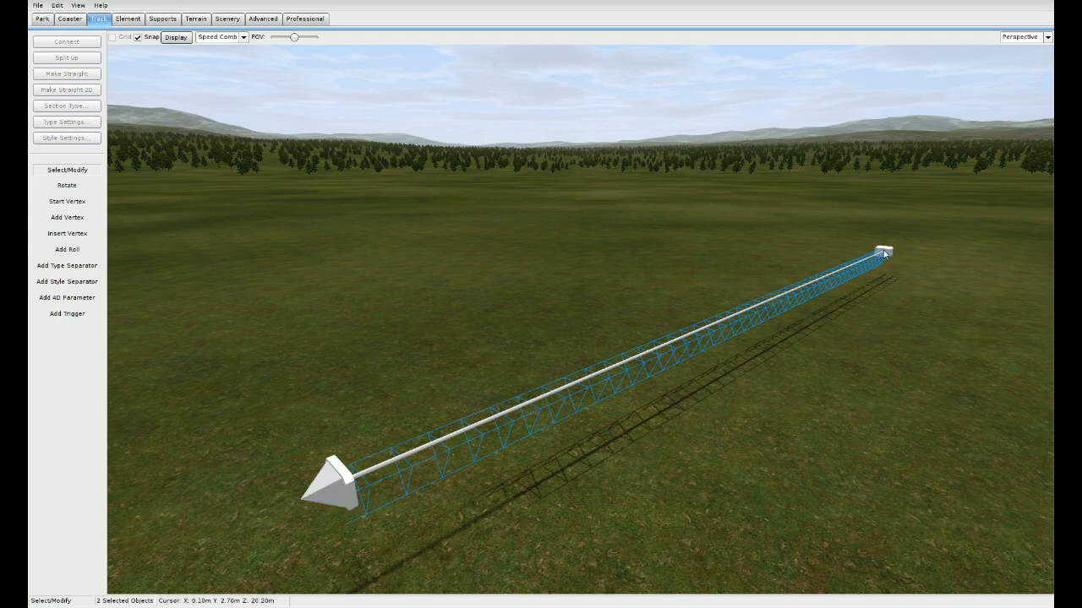
left_click_drag(884, 253, 881, 187)
left_click(843, 292)
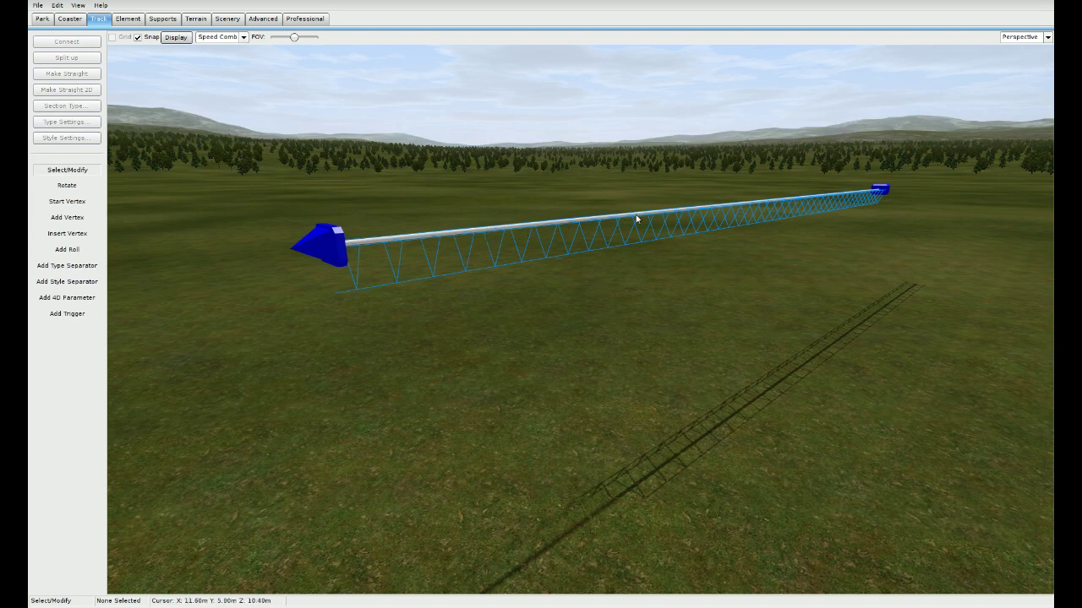
Step: Add a roll point on the straight near its arrow end, open its settings, and delete that roll point
right_click_drag(733, 307, 667, 279)
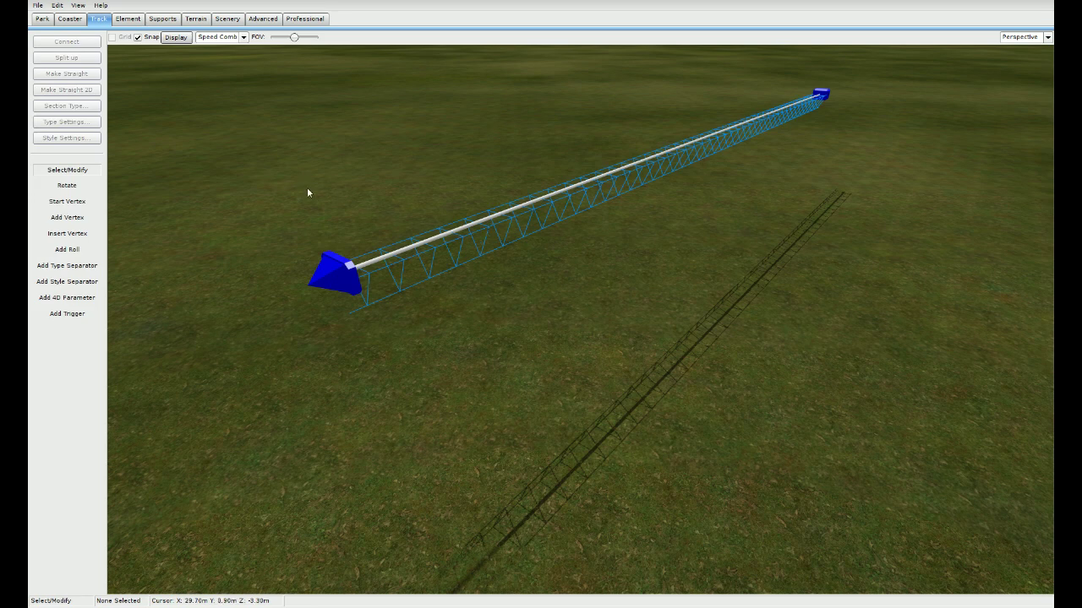
left_click(352, 278)
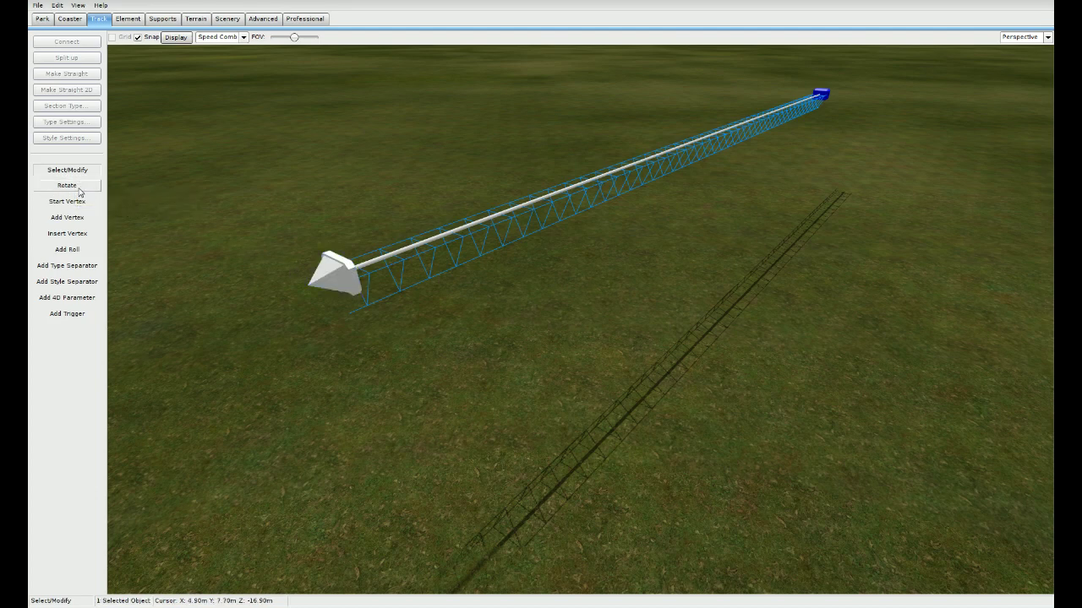
left_click(78, 250)
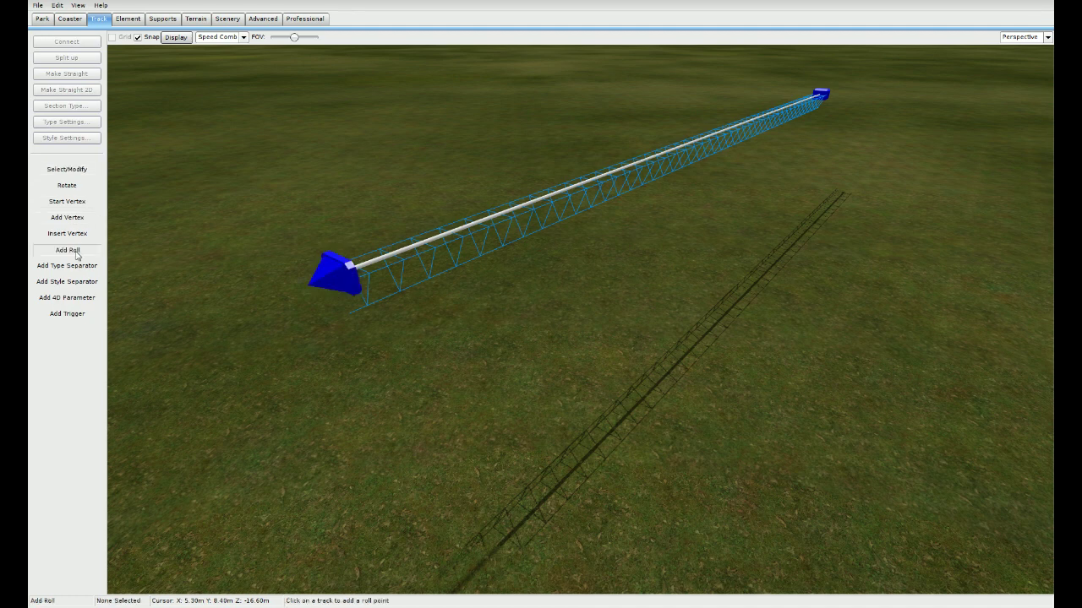
key("Escape")
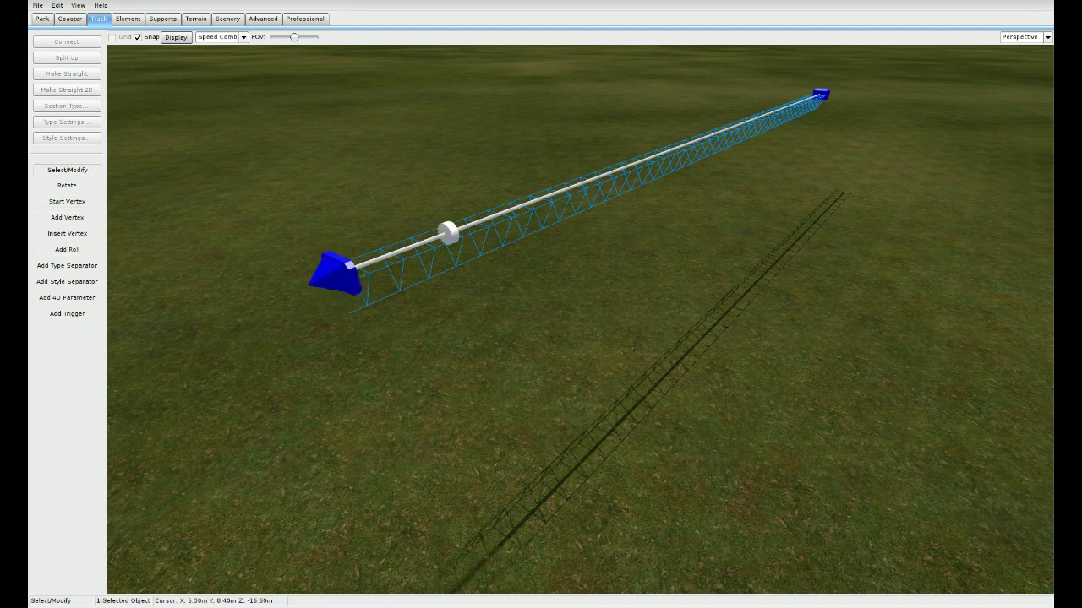
right_click_drag(461, 240, 449, 248)
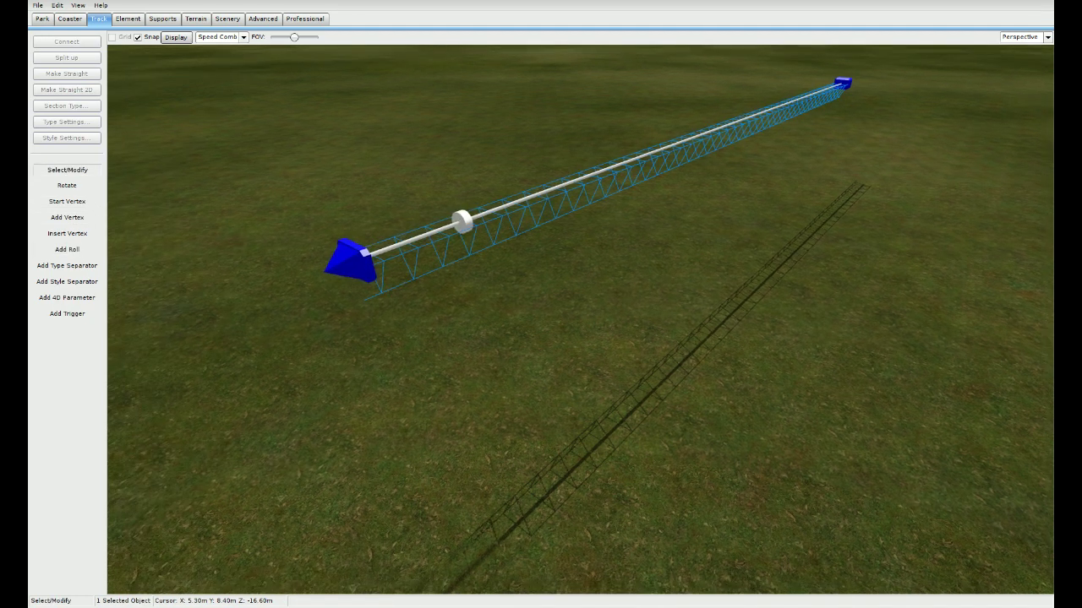
double_click(462, 222)
left_click_drag(431, 200, 391, 367)
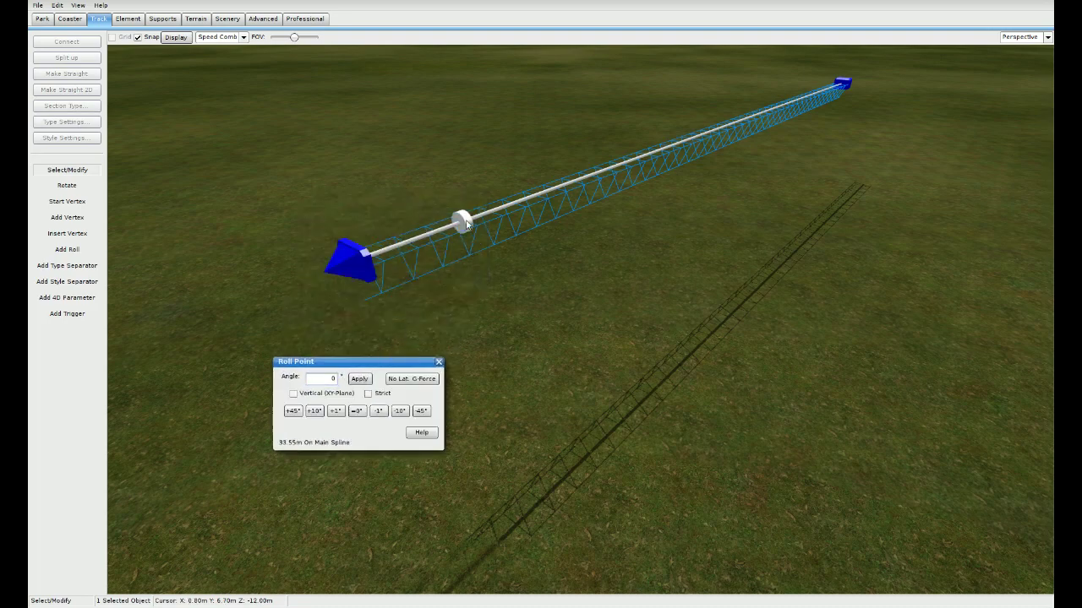
key("Delete")
Step: Set the roll angle of the vertex at the track's arrow end to 90°
left_click(333, 269)
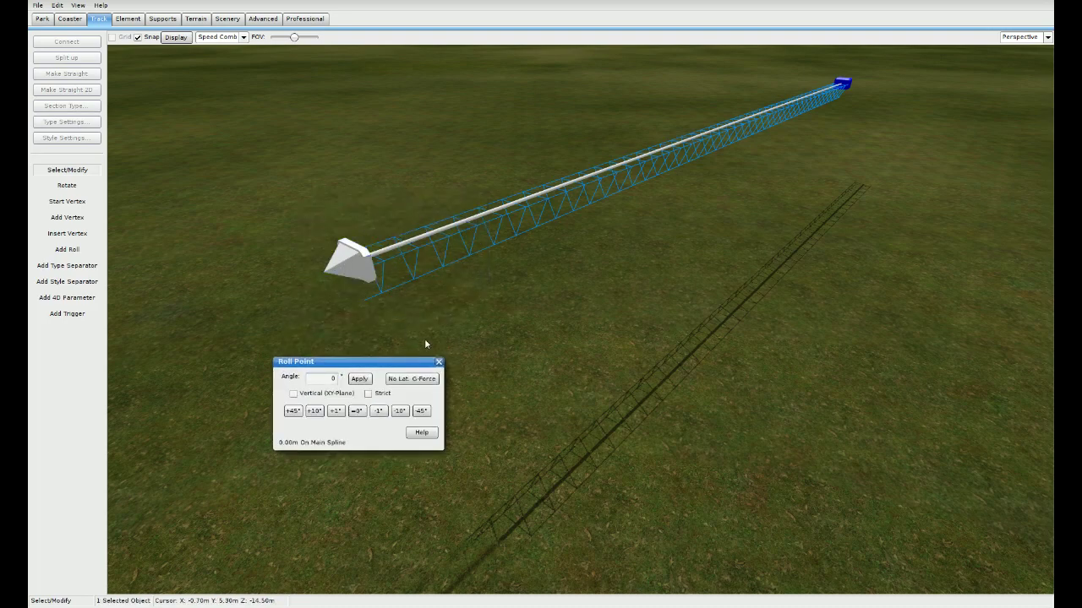
right_click_drag(473, 372, 541, 386)
scroll(473, 386, "down", 3)
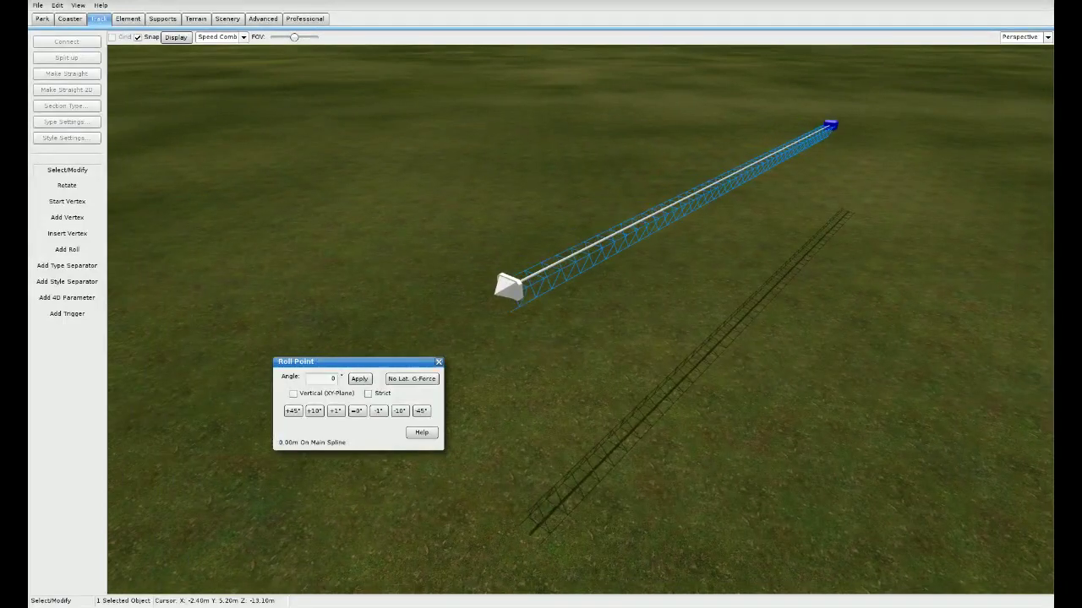
left_click(296, 412)
left_click(297, 415)
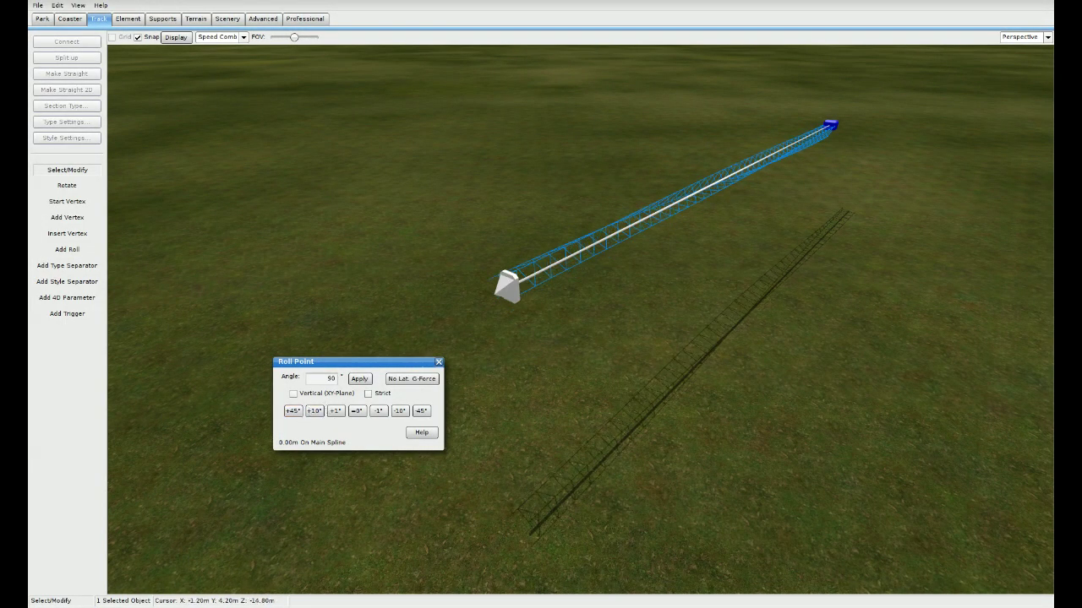
Step: Inspect the rolled track from close to its arrow end and in the Track view, and return to the Perspective view
scroll(470, 392, "up", 3)
middle_click_drag(470, 392, 550, 363)
right_click_drag(549, 364, 597, 373)
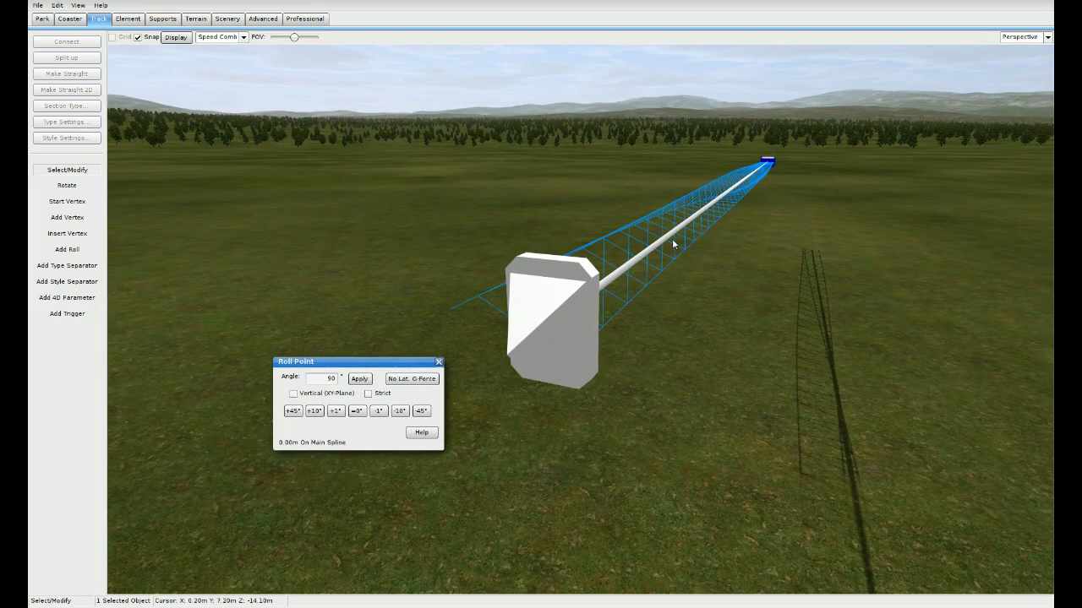
left_click(1021, 37)
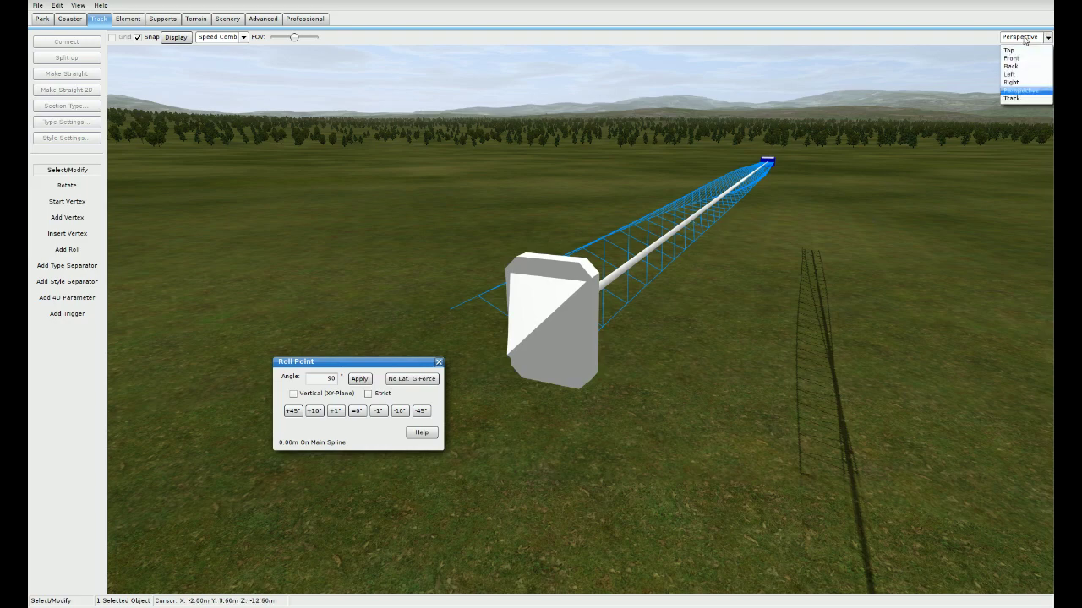
left_click(1020, 101)
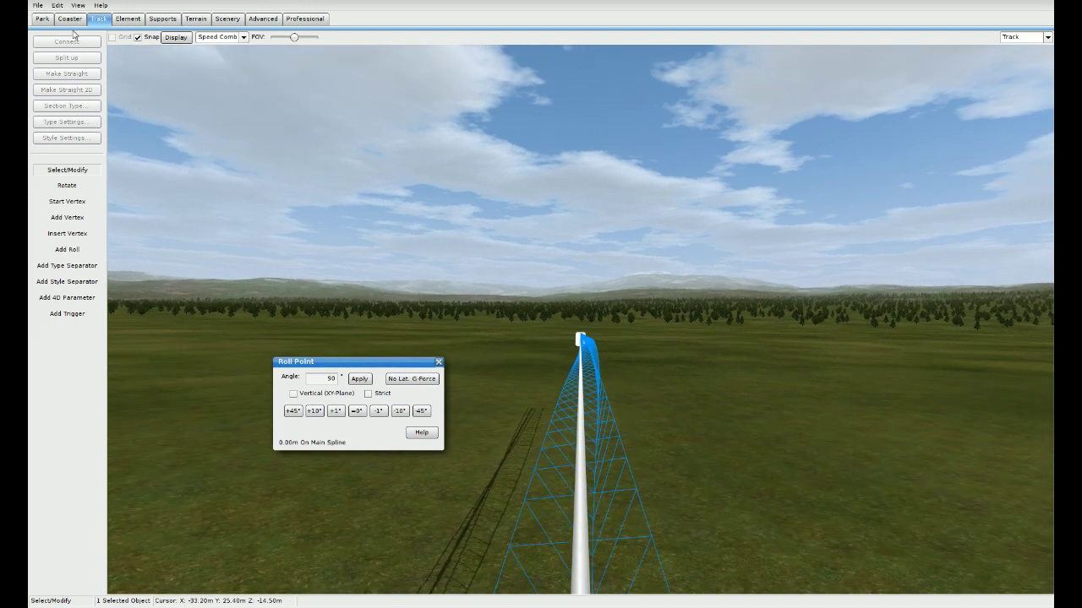
left_click(1023, 38)
left_click(1023, 90)
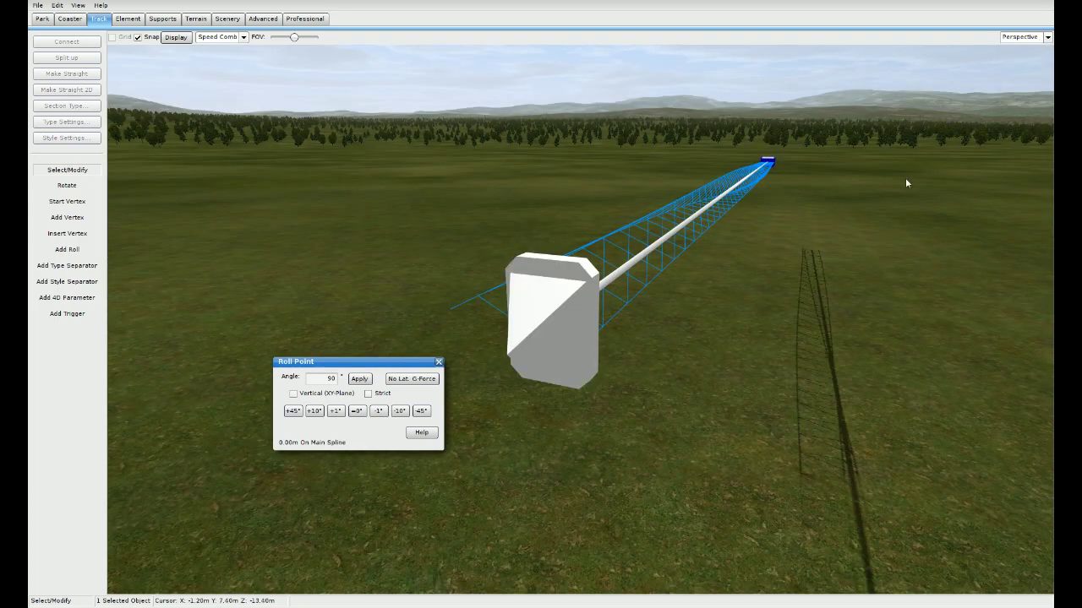
Step: Set Test Coaster's spline position to Heartline of Current Coaster Style in its coaster properties and apply the change
left_click(72, 22)
left_click(78, 105)
left_click(456, 210)
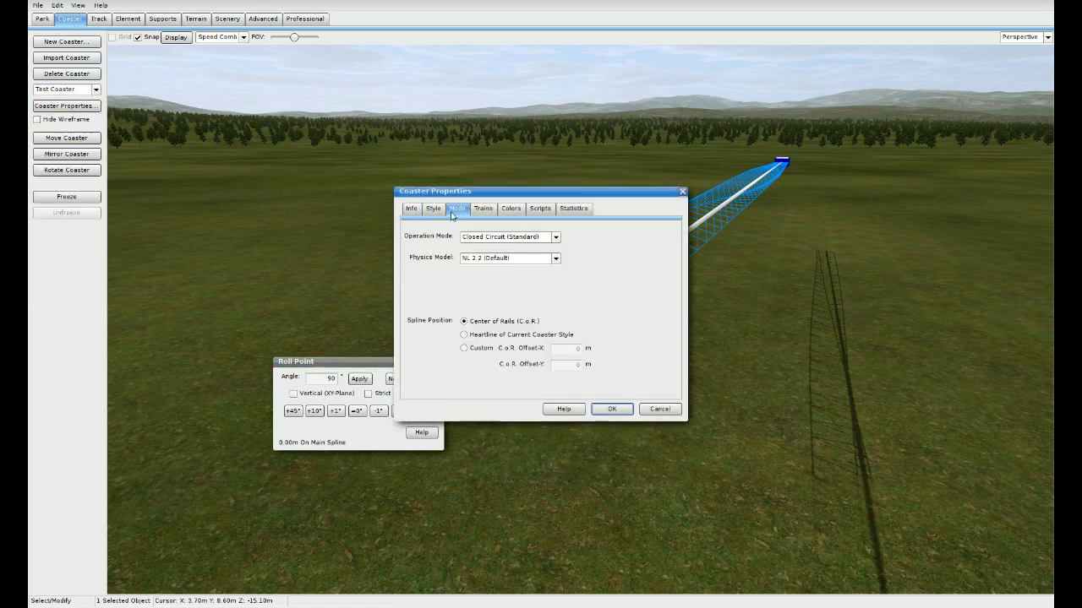
left_click(475, 335)
left_click_drag(609, 201, 921, 290)
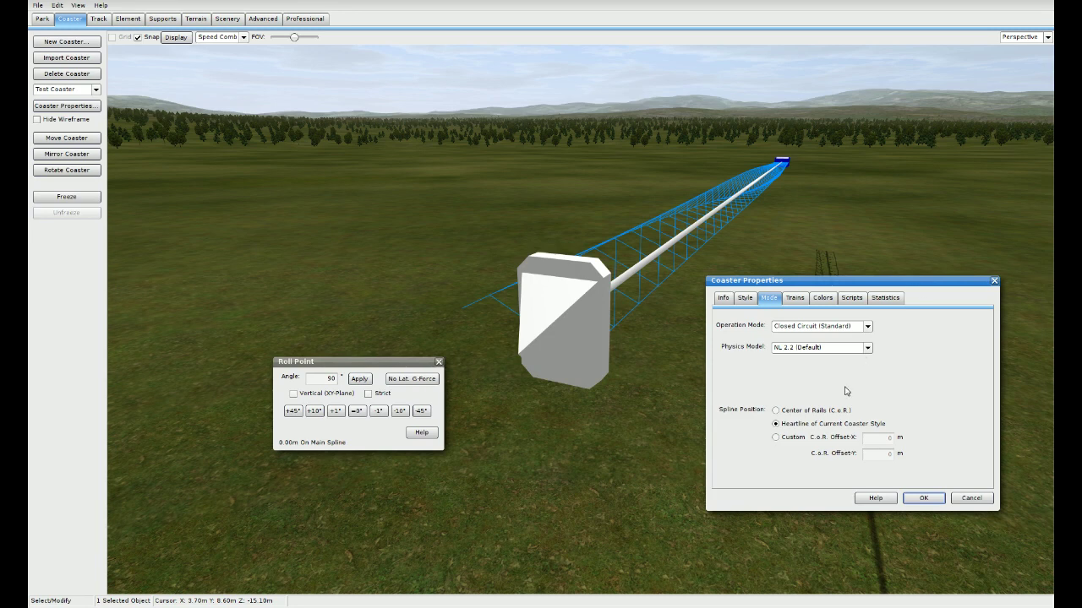
left_click(924, 498)
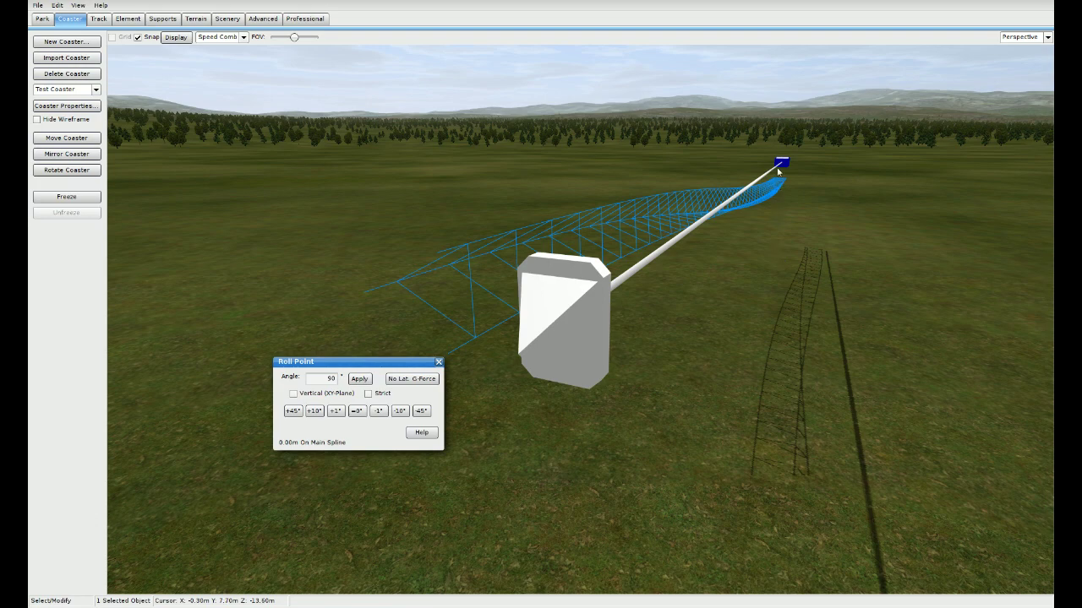
Step: Increase the roll angle at the track's arrow end to 180° in 45° increments and show the twist in the Track view
middle_click_drag(782, 194, 736, 101)
right_click_drag(735, 101, 925, 139)
key("a")
key("w")
key("s")
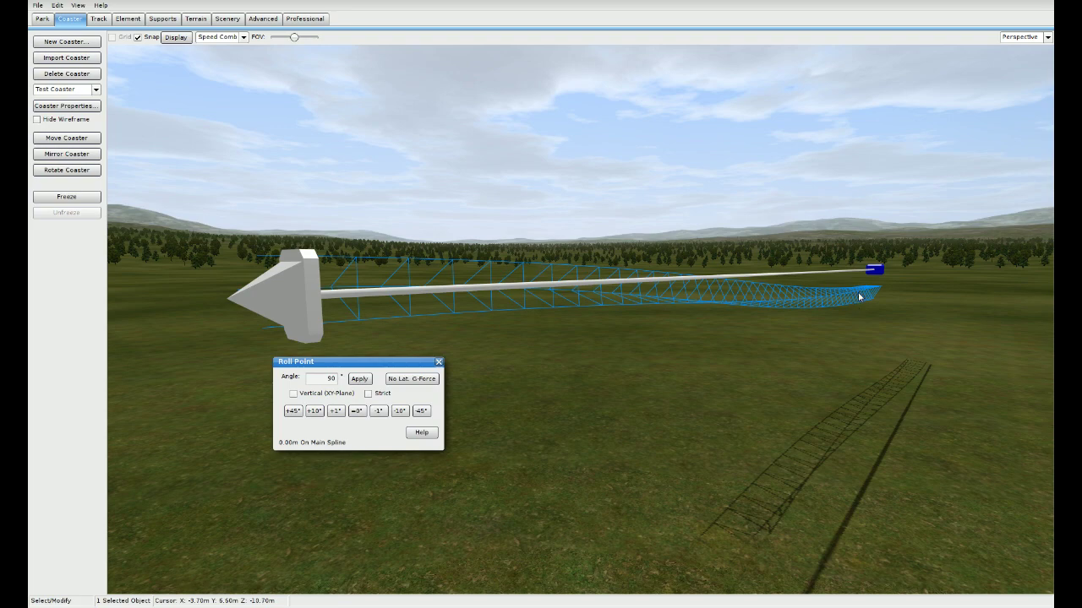
middle_click_drag(590, 349, 606, 338)
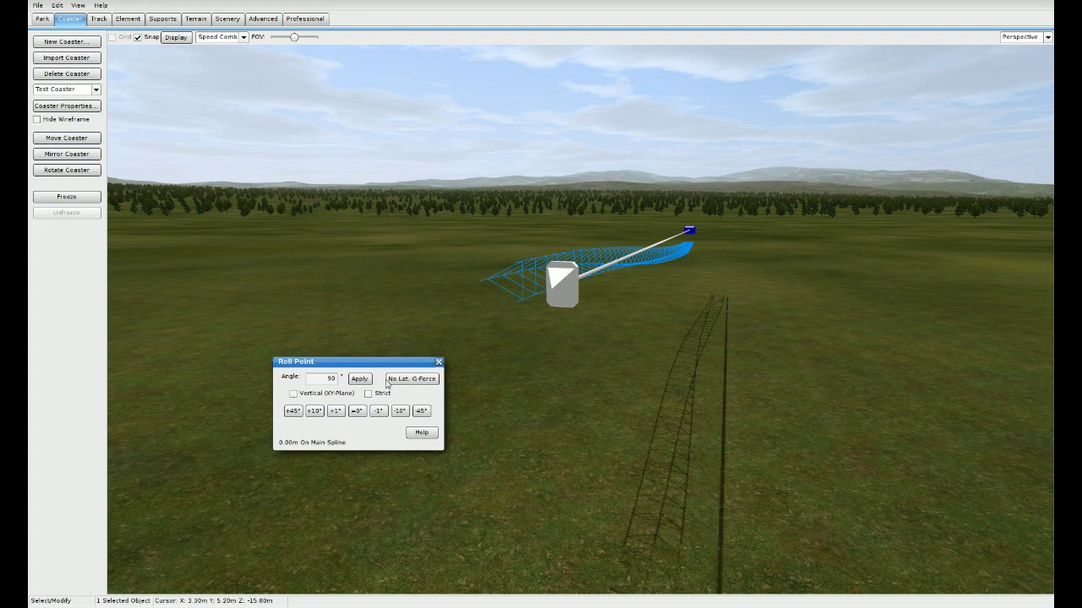
left_click(293, 412)
left_click(292, 412)
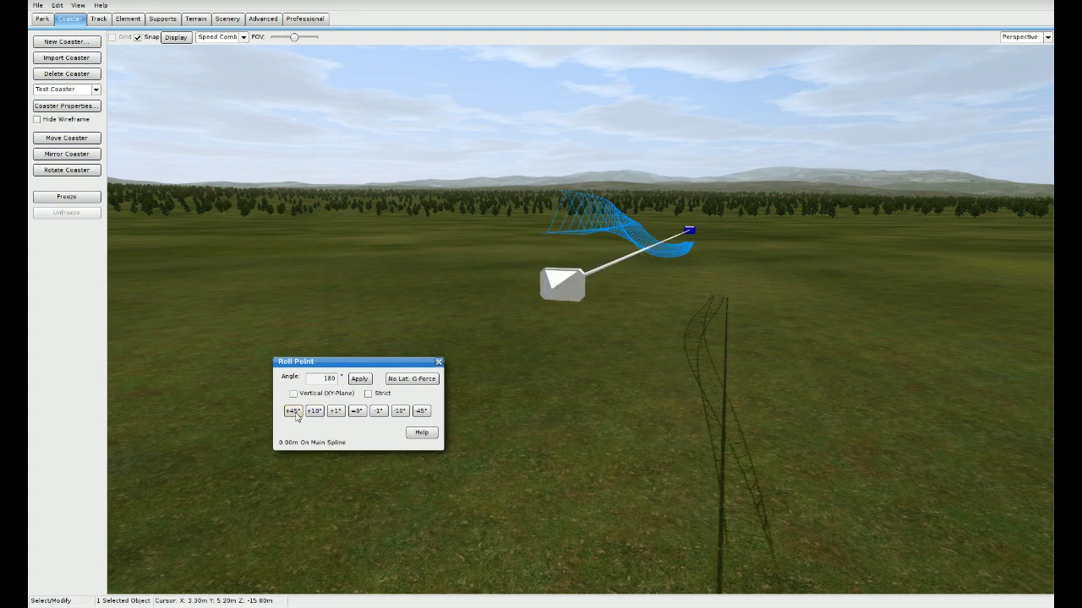
middle_click_drag(580, 319, 610, 304)
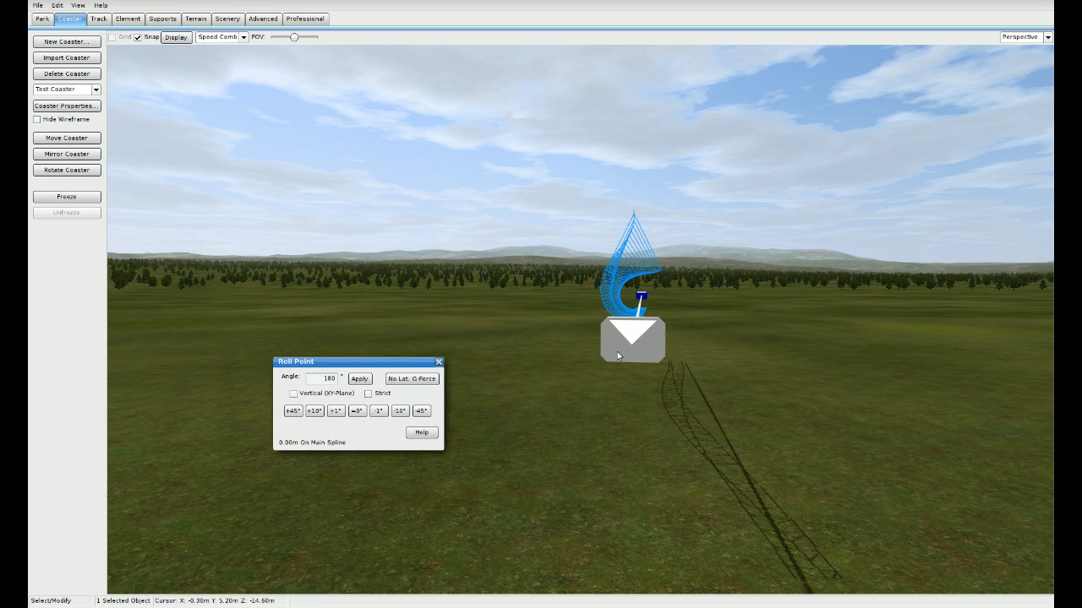
right_click_drag(671, 386, 697, 355)
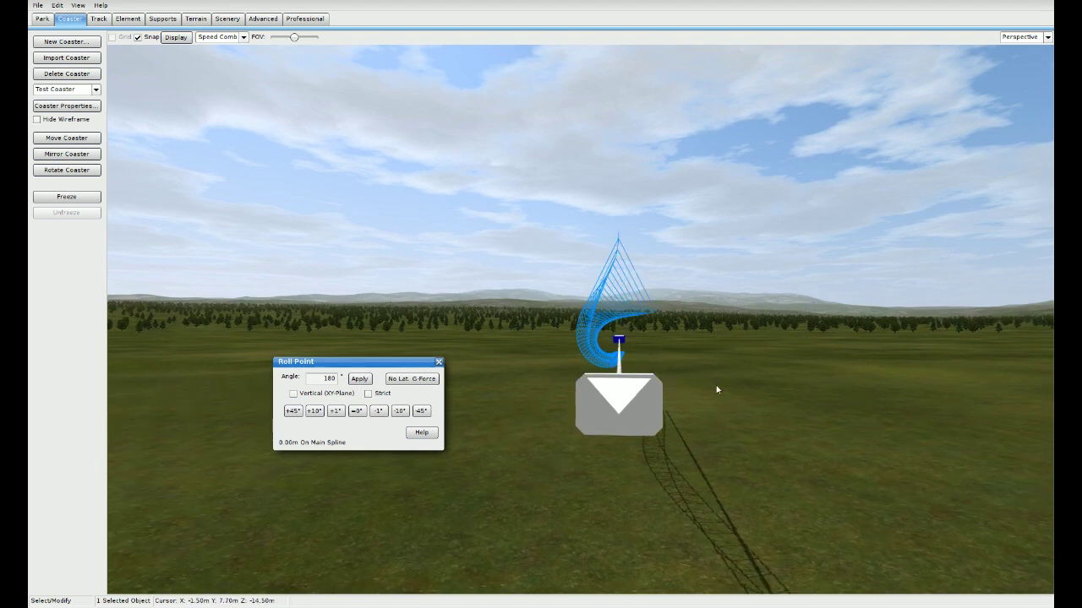
left_click(1022, 37)
left_click(1011, 98)
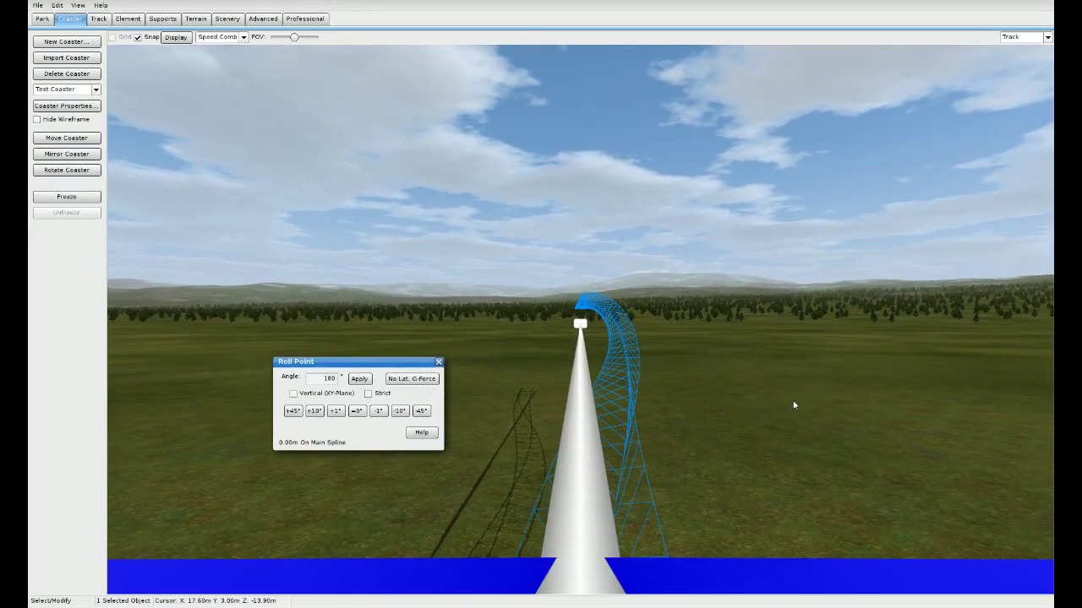
Step: Switch the viewport to Top, delete the existing track, and close the roll point settings
left_click(1024, 37)
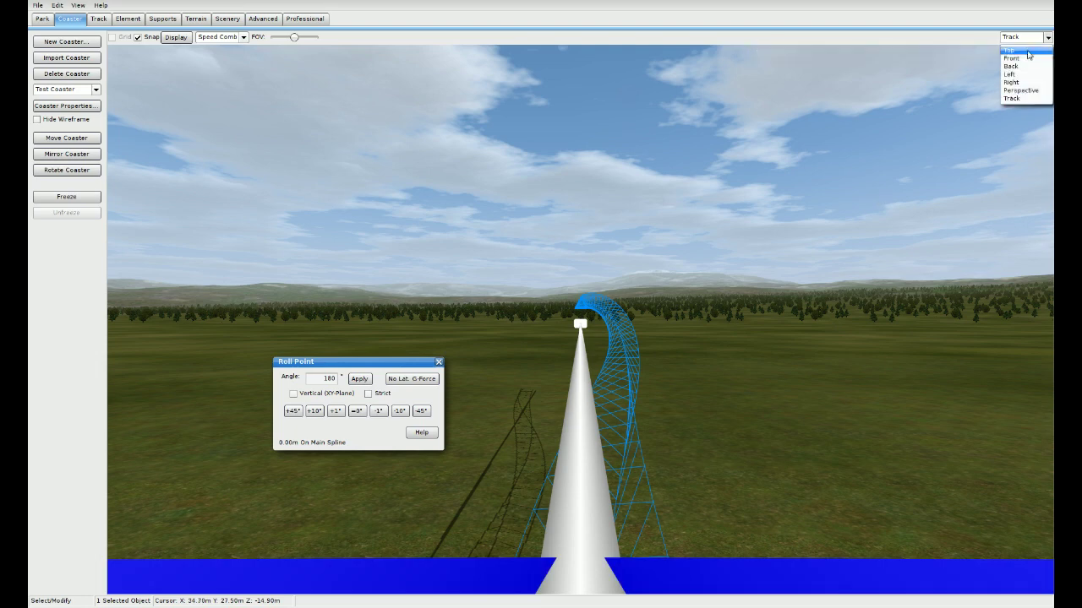
left_click(1028, 55)
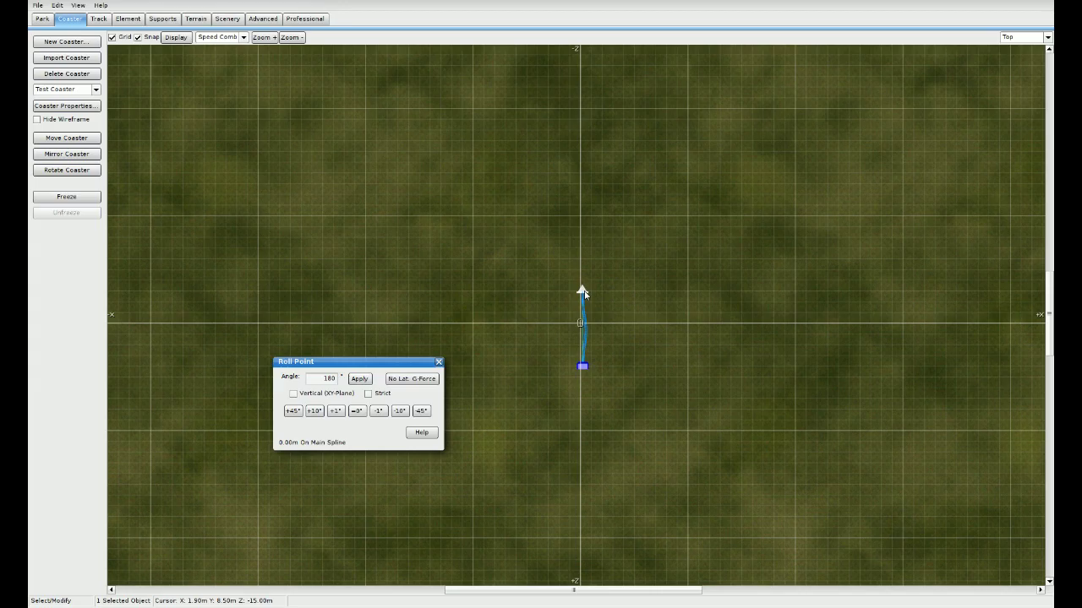
key("Delete")
left_click(439, 362)
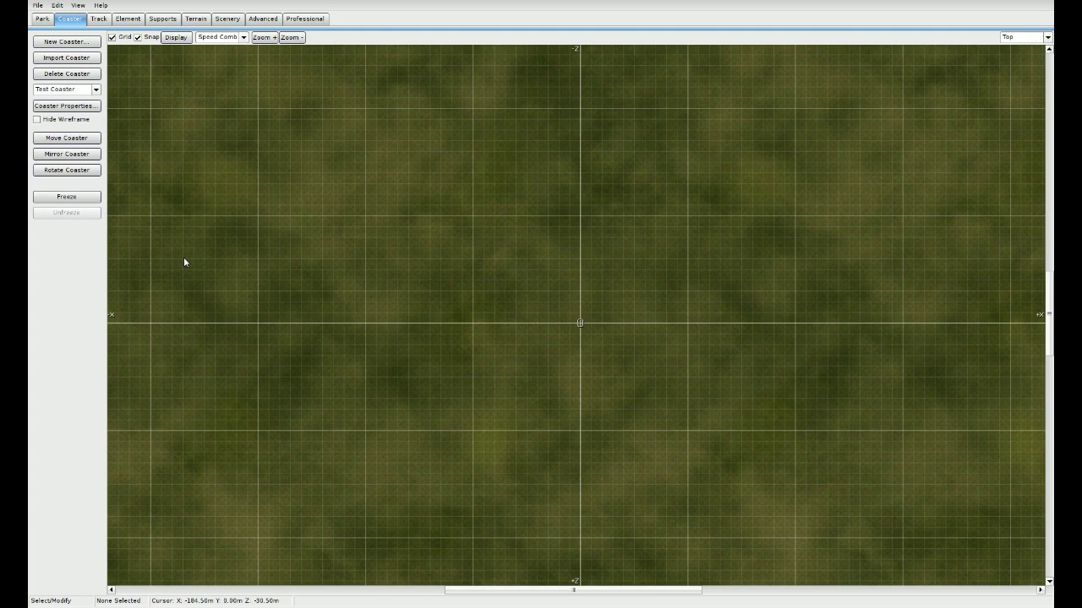
Step: In the Front view, draw a nearly horizontal straight track about 47 m long, about 10 m above the ground
left_click(98, 19)
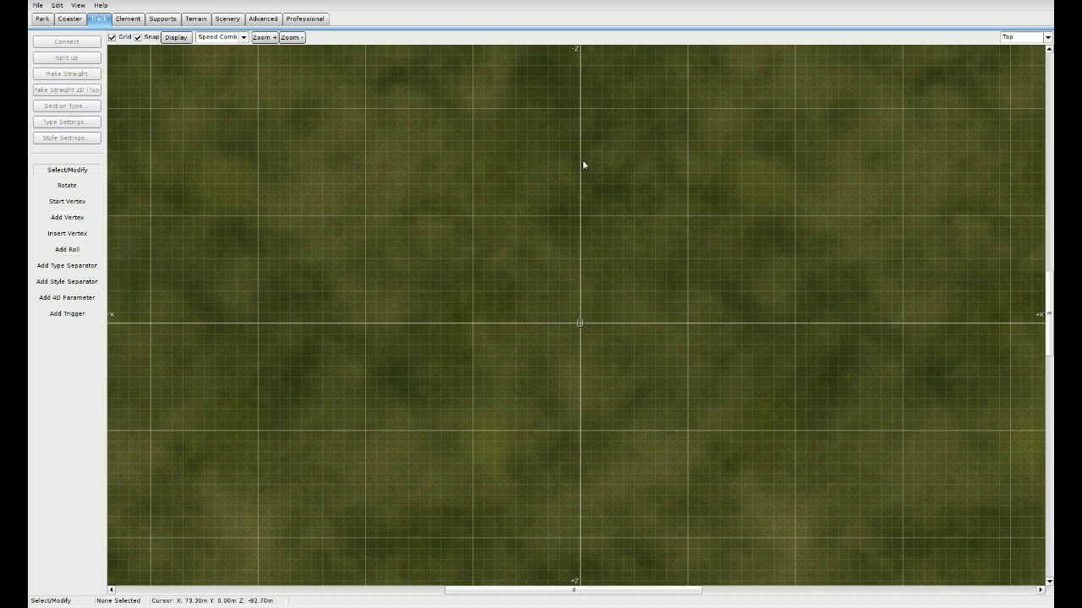
left_click(1008, 37)
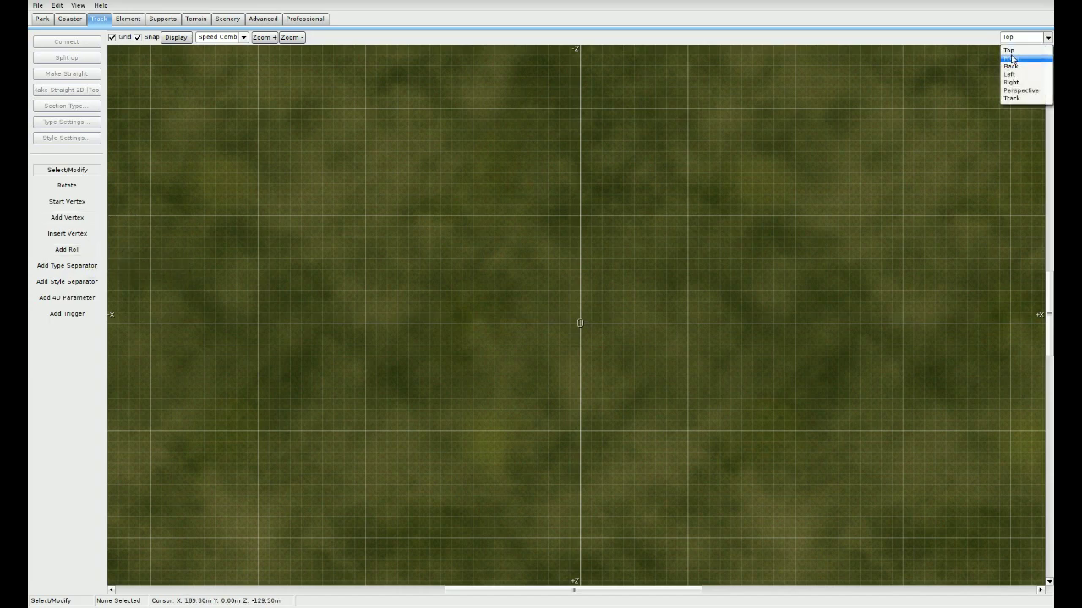
left_click(1012, 59)
right_click_drag(650, 271, 620, 425)
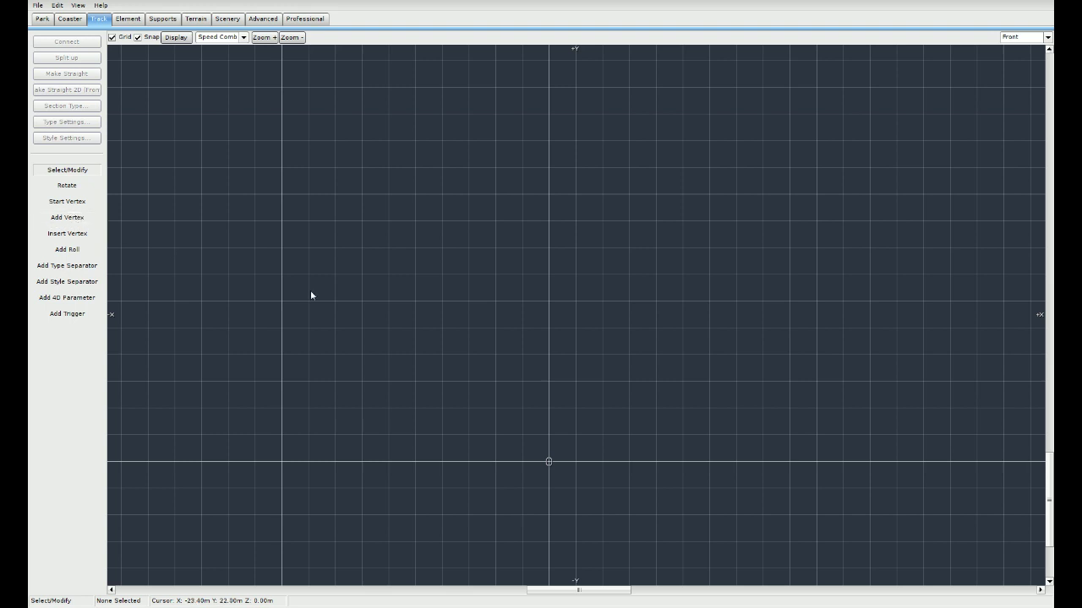
left_click(81, 204)
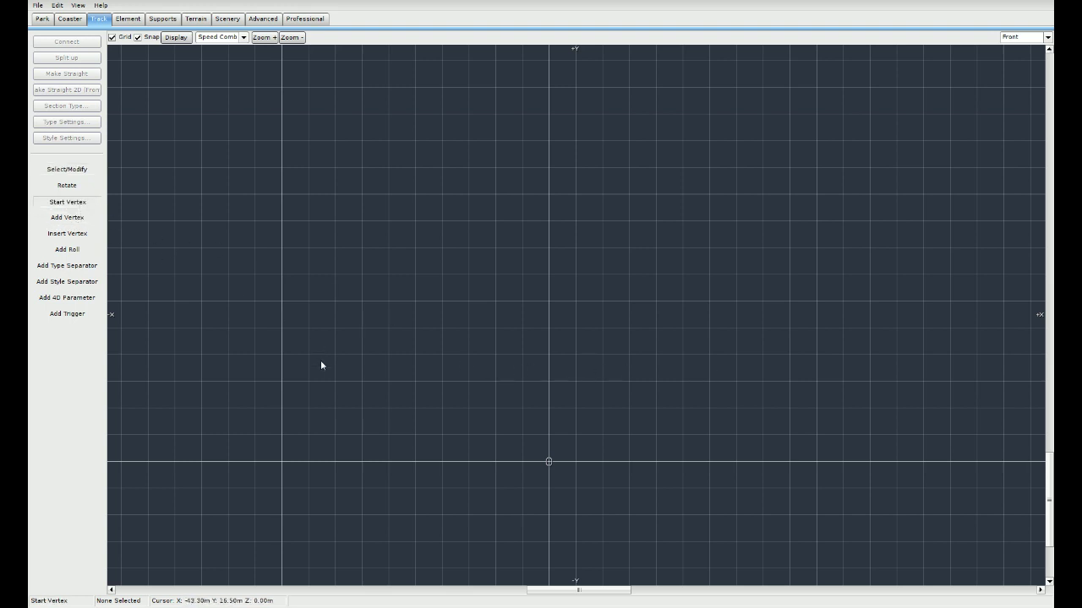
left_click(336, 407)
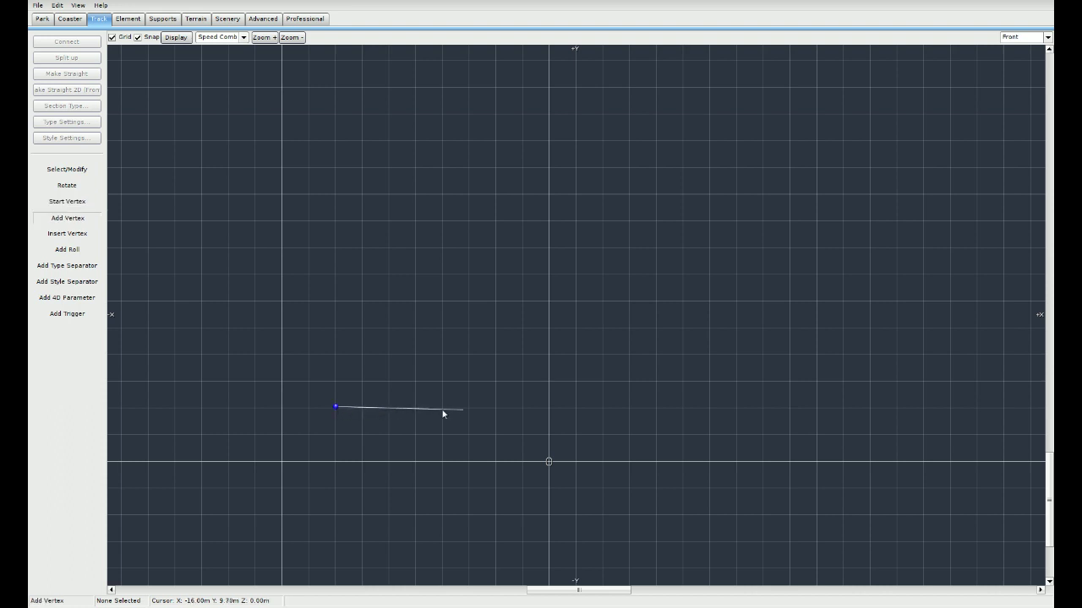
left_click(585, 406)
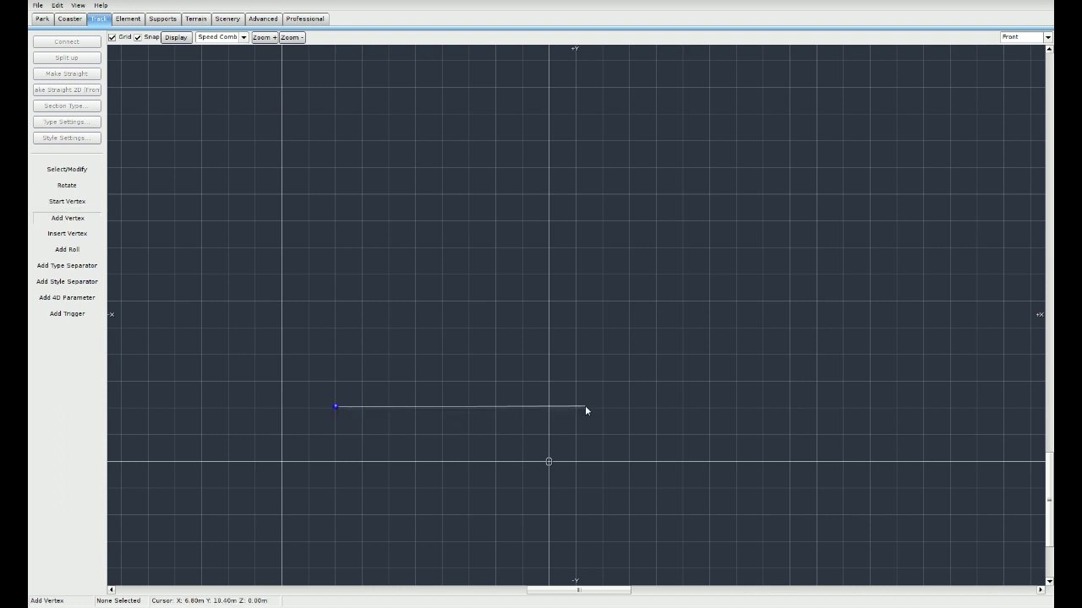
Step: Add a third vertex beyond and above the straight's end at about X 38 m, Y 30 m, and finish adding vertices
scroll(596, 432, "up", 2)
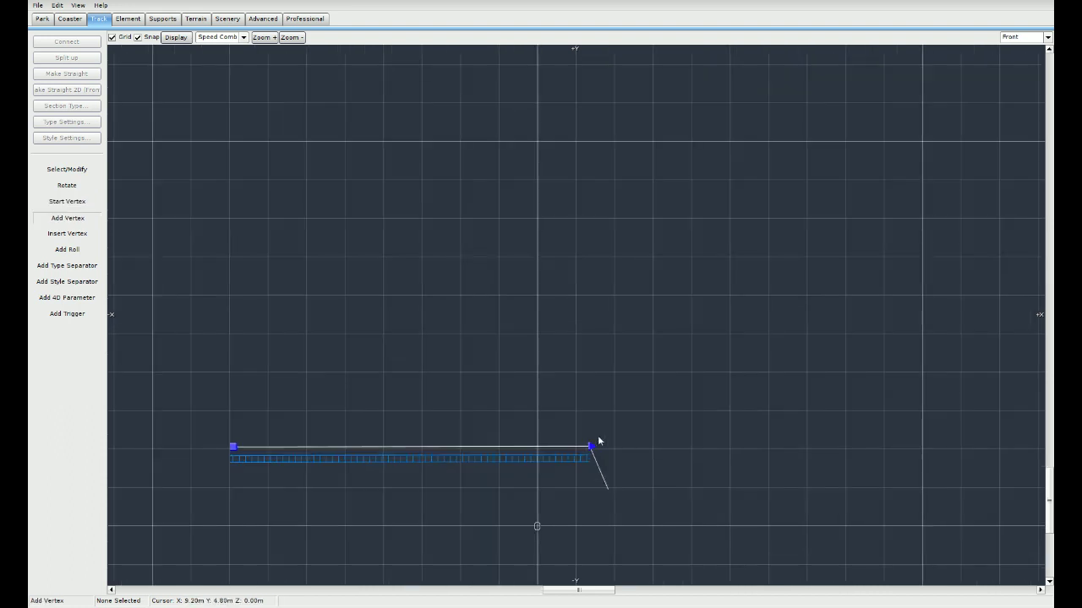
right_click_drag(606, 429, 677, 338)
scroll(677, 338, "up", 2)
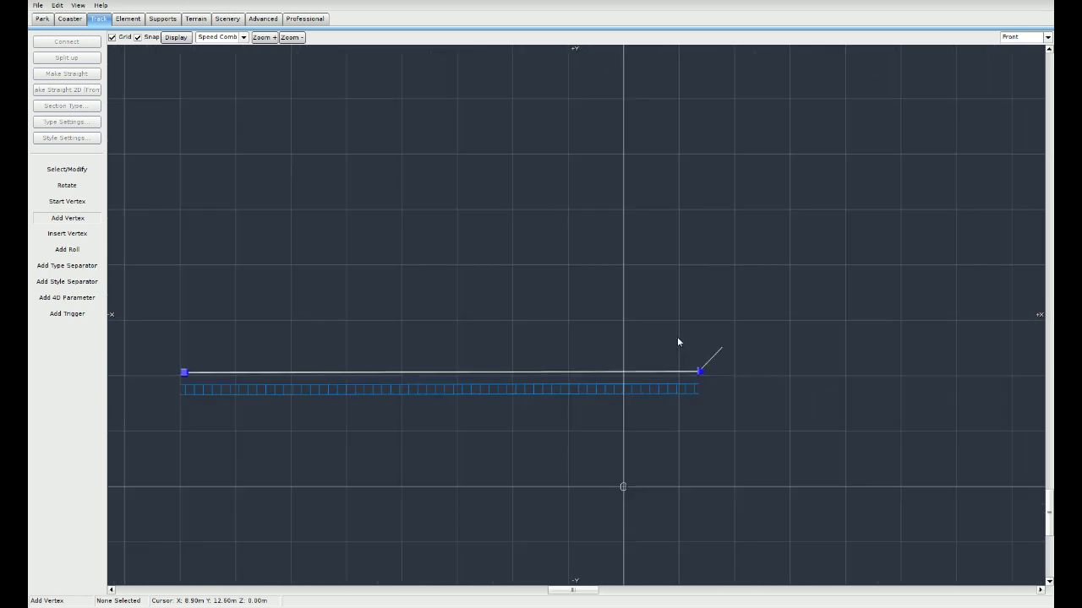
scroll(677, 337, "down", 1)
right_click_drag(722, 346, 688, 381)
scroll(662, 411, "down", 1)
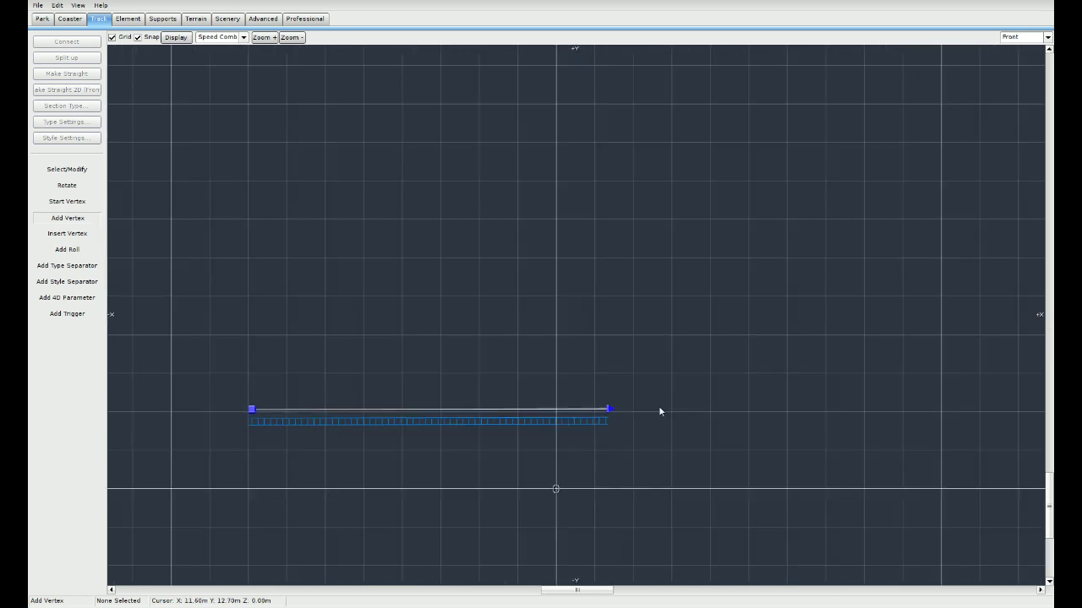
left_click(849, 265)
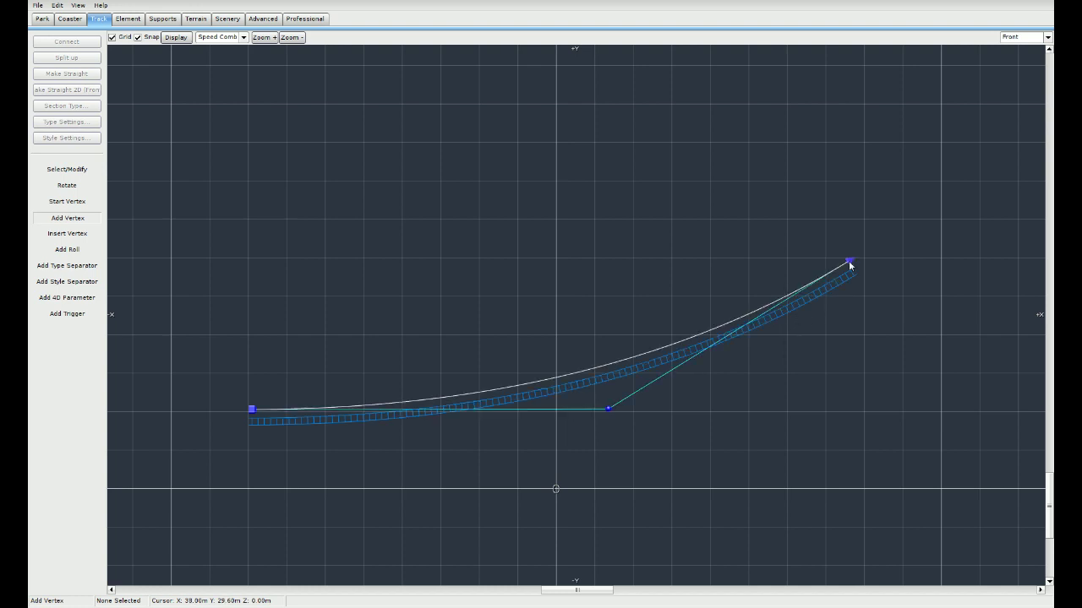
key("Escape")
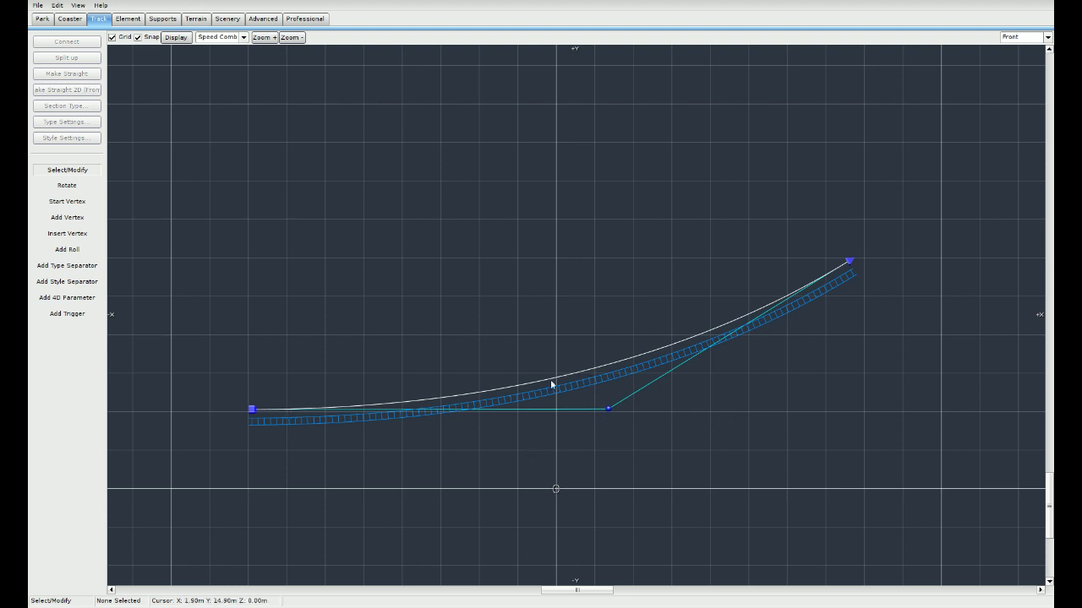
Step: Select the curve's middle vertex and move it below the ground to about X 19 m, Y -18 m
left_click(609, 410)
middle_click_drag(708, 423, 657, 444)
scroll(657, 443, "down", 1)
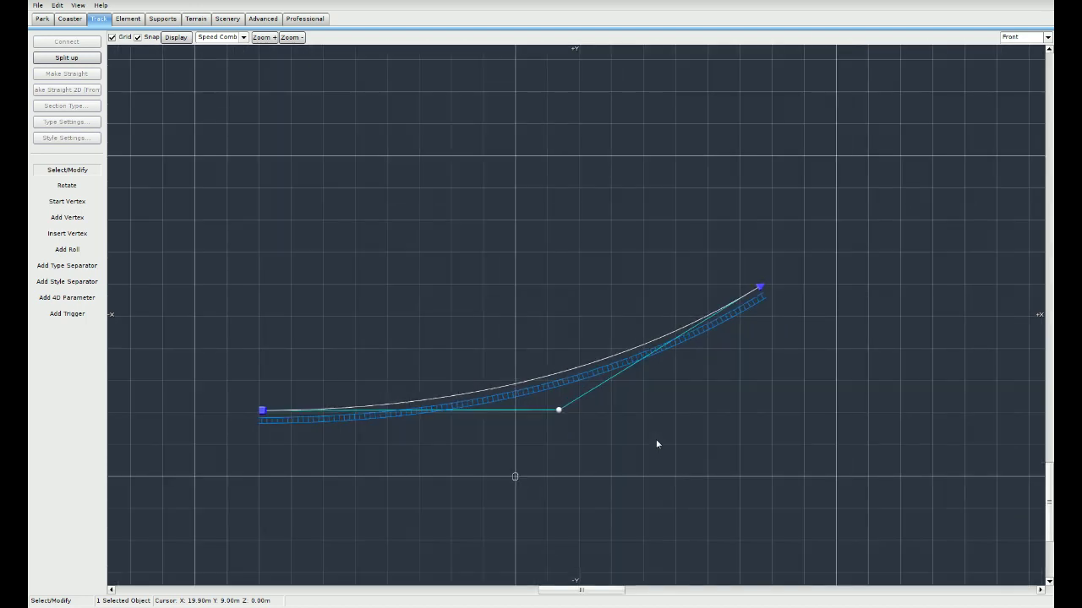
middle_click_drag(656, 444, 668, 401)
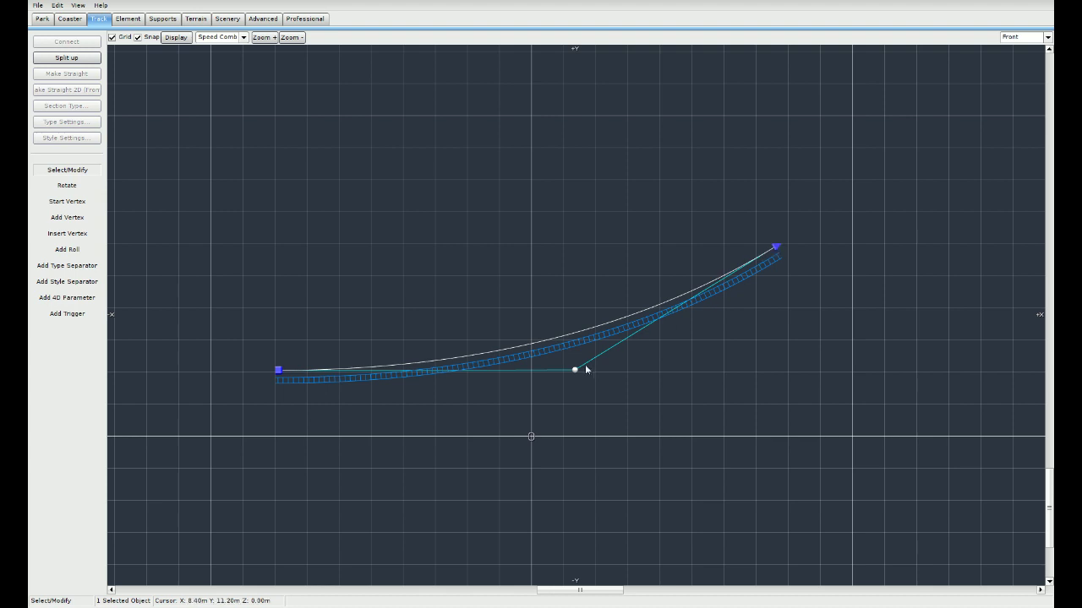
middle_click_drag(698, 422, 580, 406)
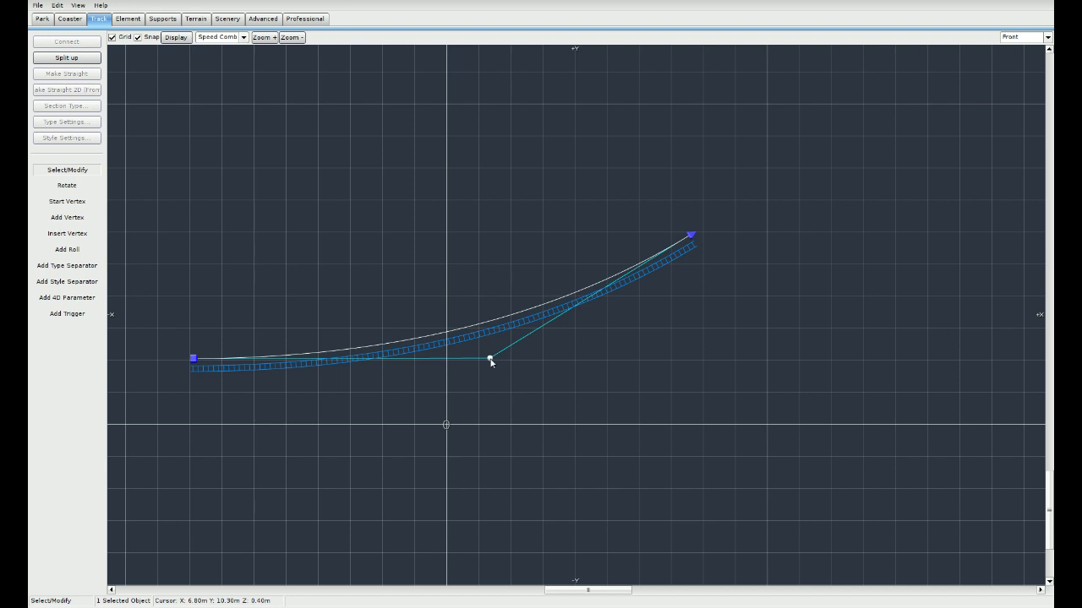
left_click_drag(490, 360, 565, 541)
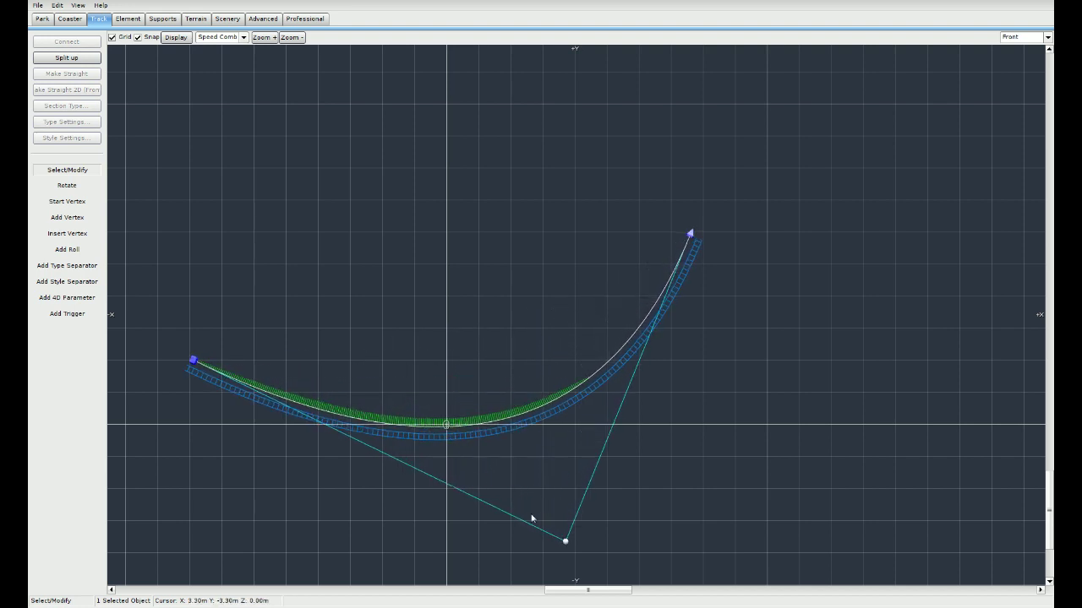
Step: Set the track comb display to None, and move the middle vertex far below ground and back up to near X 6 m, just above ground
left_click(222, 37)
left_click(221, 53)
right_click_drag(568, 413, 517, 236)
left_click_drag(515, 364, 573, 566)
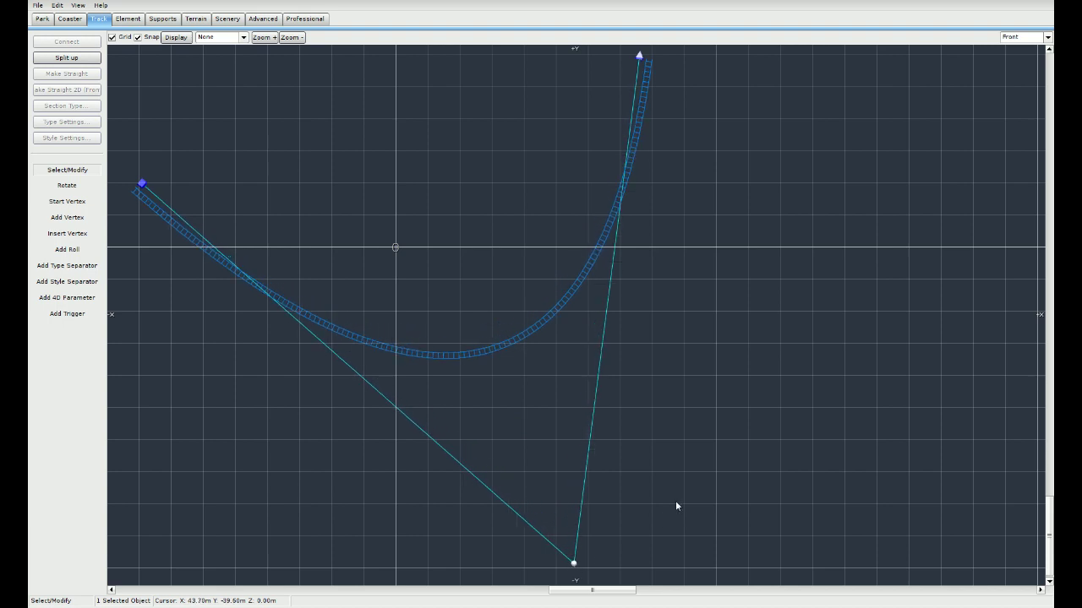
left_click_drag(575, 570, 435, 223)
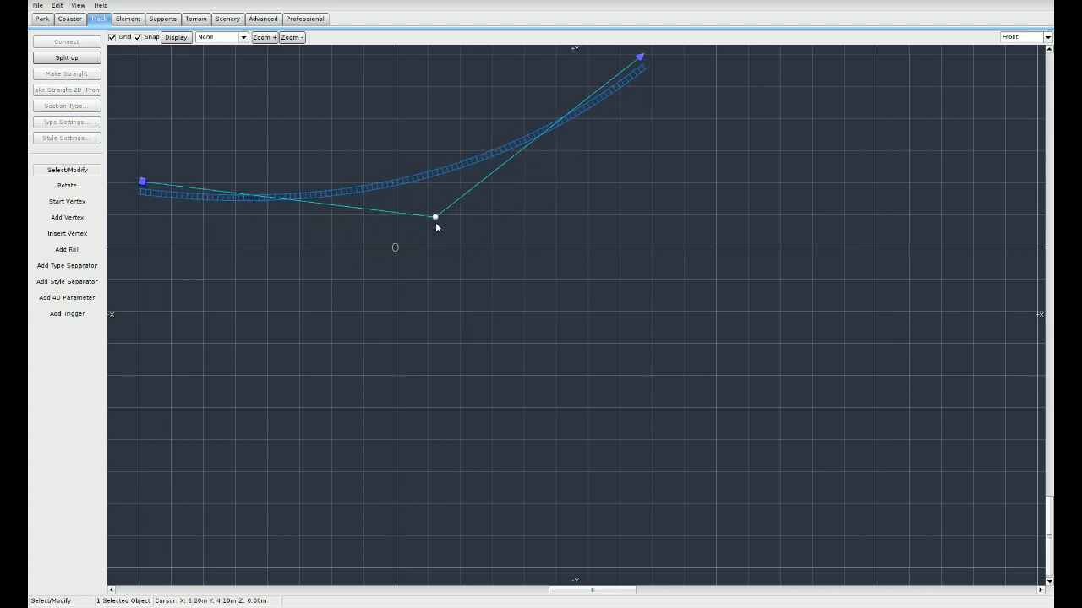
Step: Turn off drawing of the track's control polygon and turn it back on
right_click_drag(454, 310, 599, 449)
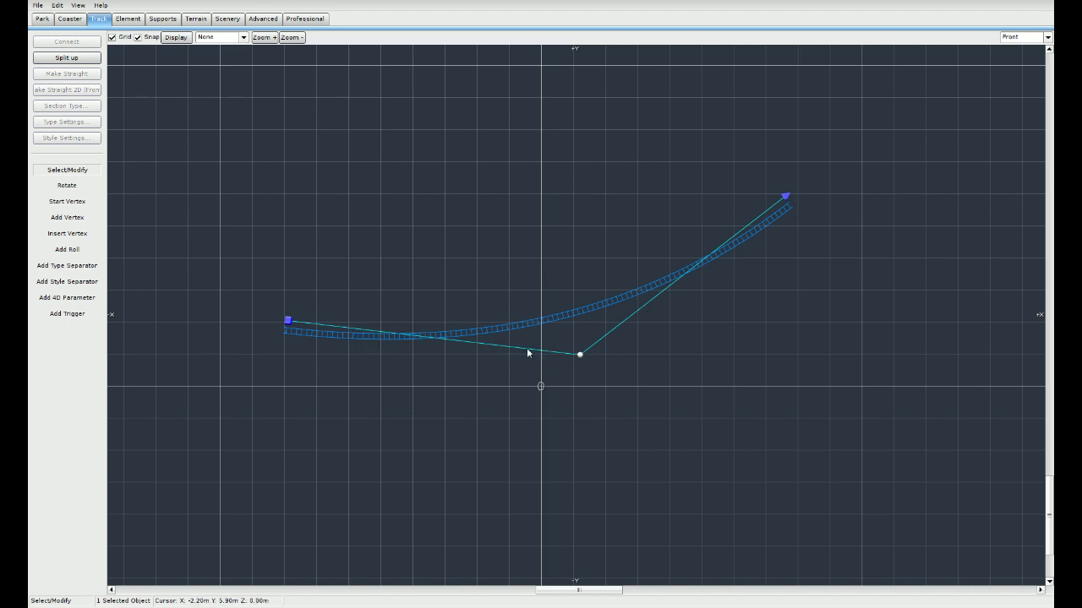
left_click(177, 38)
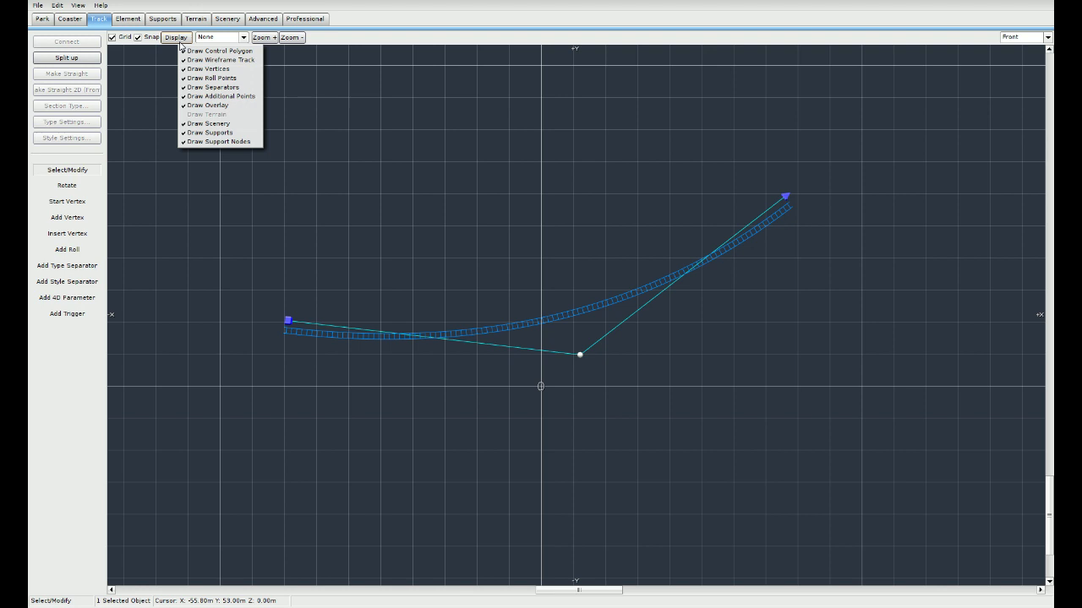
left_click(191, 53)
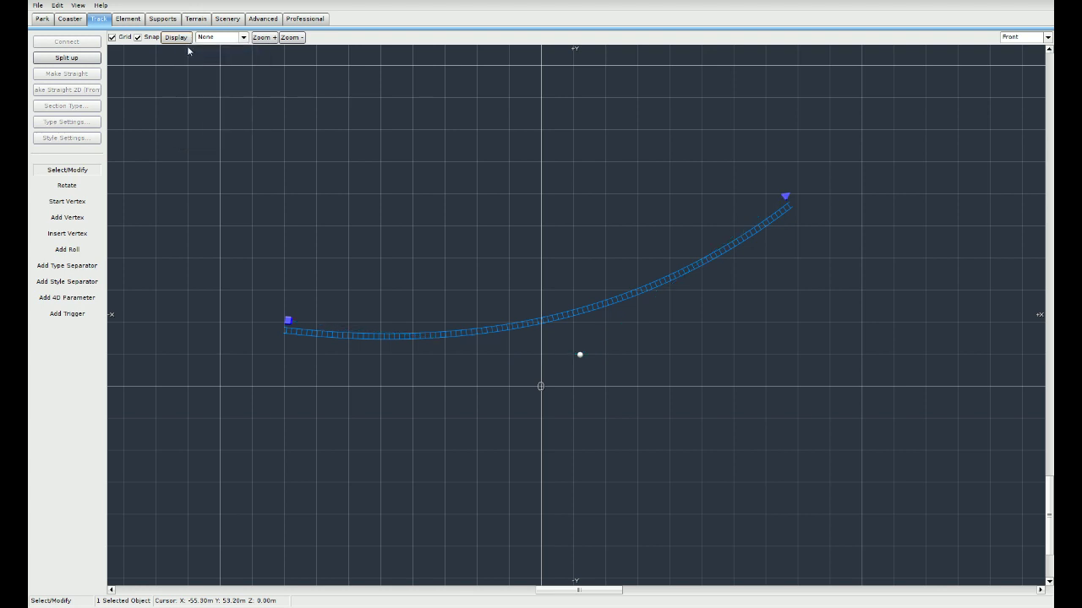
left_click(177, 38)
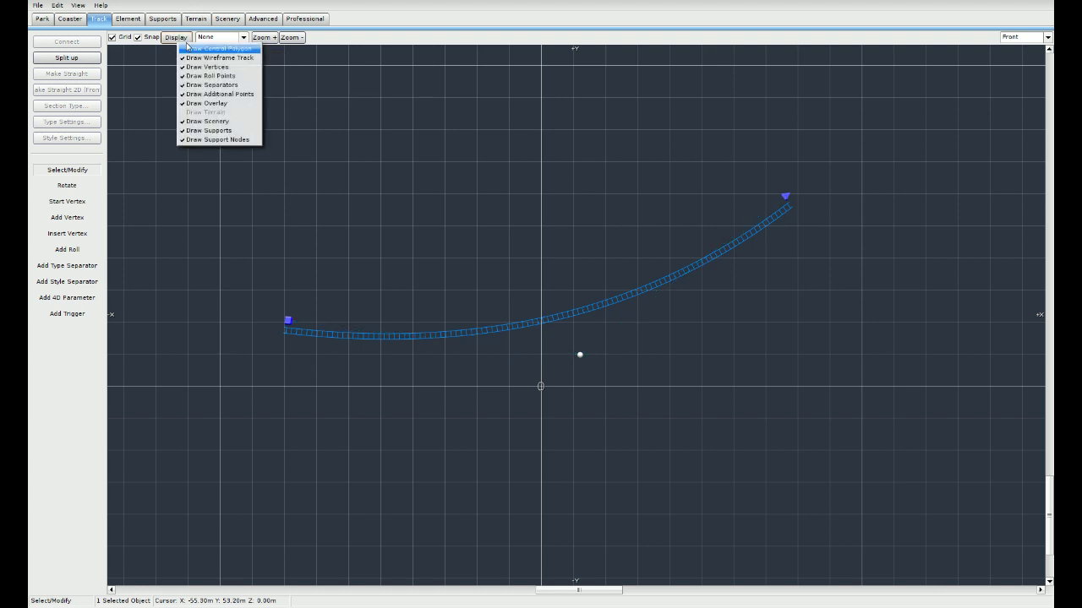
left_click(191, 49)
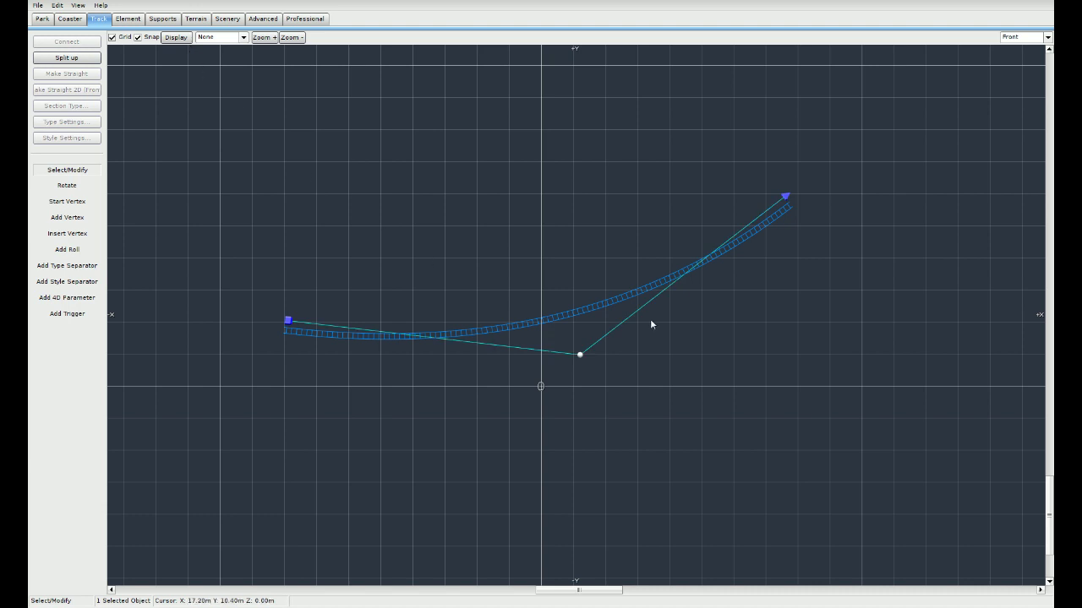
Step: Move the curve's middle vertex below the ground to about X 15.5 m, Y -18.4 m
middle_click_drag(745, 353, 693, 351)
mouse_move(530, 358)
left_mouse_down()
mouse_move(574, 418)
mouse_move(614, 555)
mouse_move(538, 431)
mouse_move(512, 351)
left_mouse_up()
scroll(513, 350, "down", 3)
left_click_drag(501, 235, 573, 377)
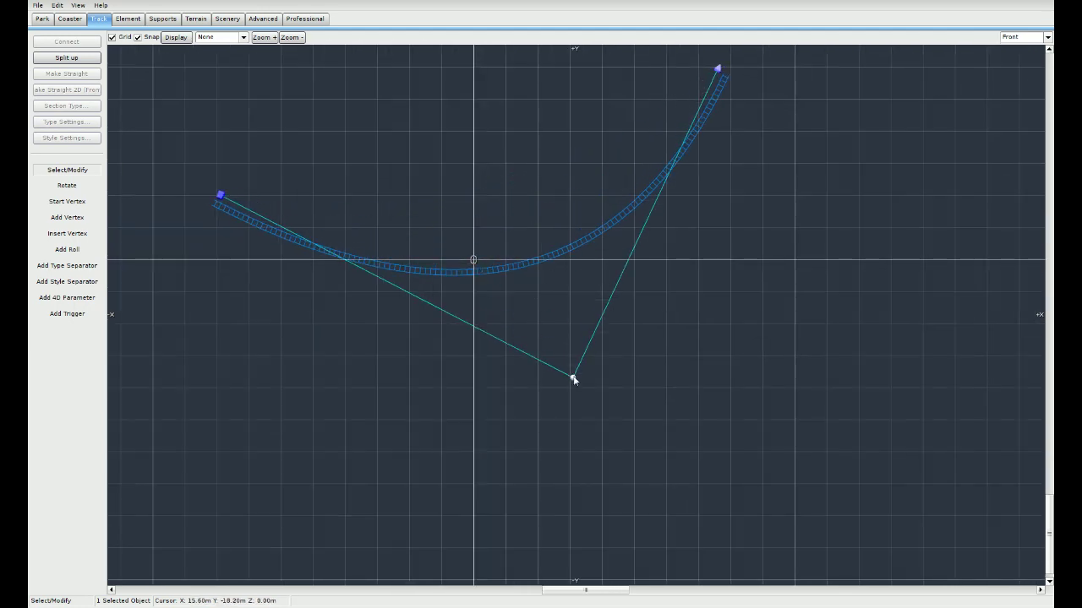
scroll(627, 338, "up", 1)
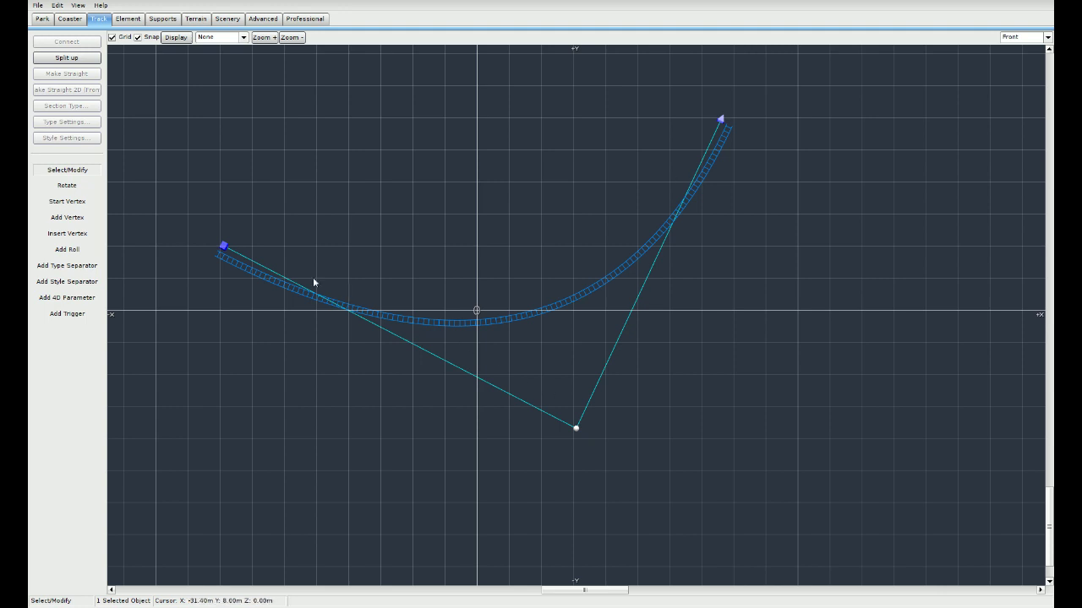
Step: Open the middle vertex's properties, then lower its weight to about 0.3, raise it to about 3.17, and return it to about 1
double_click(575, 428)
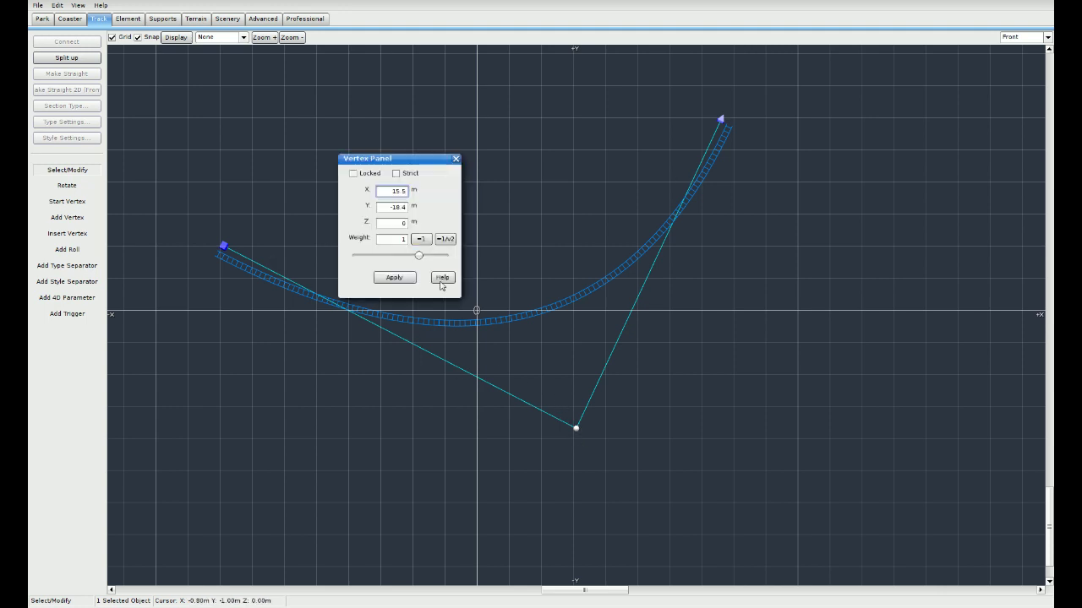
left_click_drag(392, 140, 375, 76)
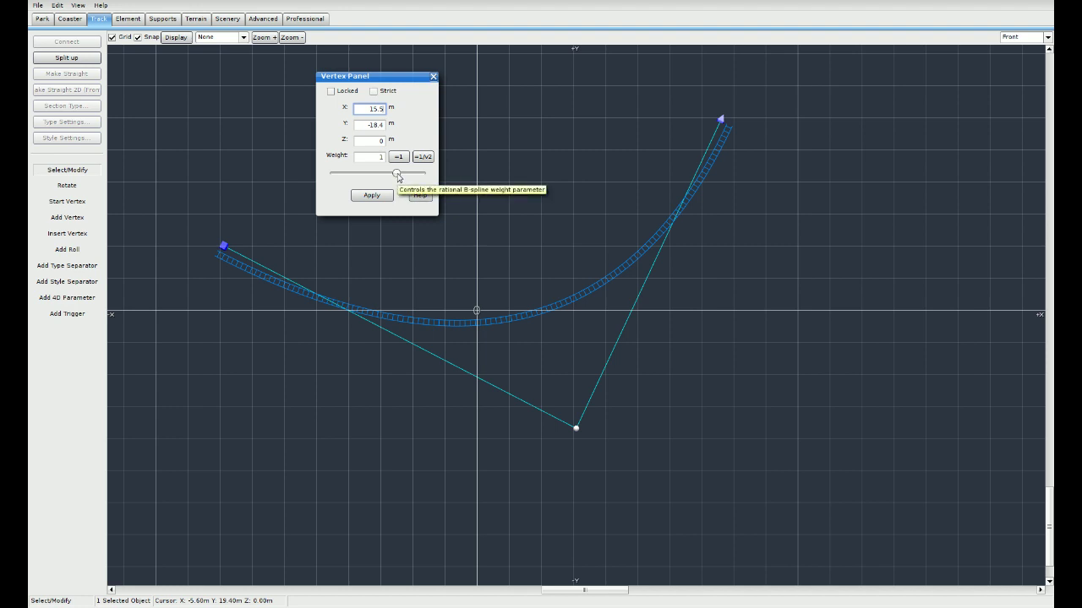
left_click_drag(398, 176, 369, 177)
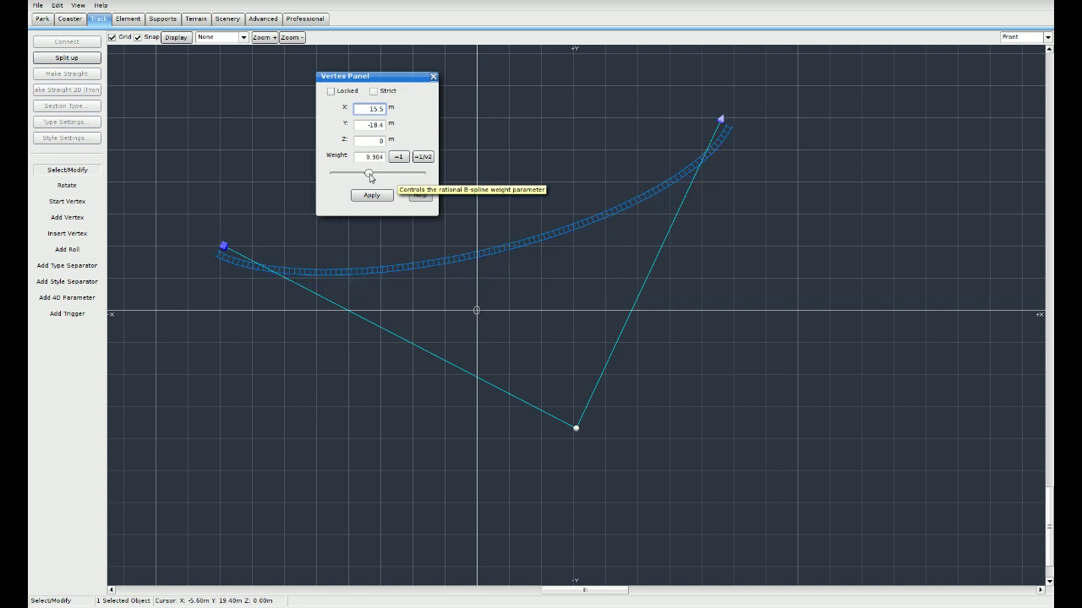
left_click_drag(370, 177, 425, 176)
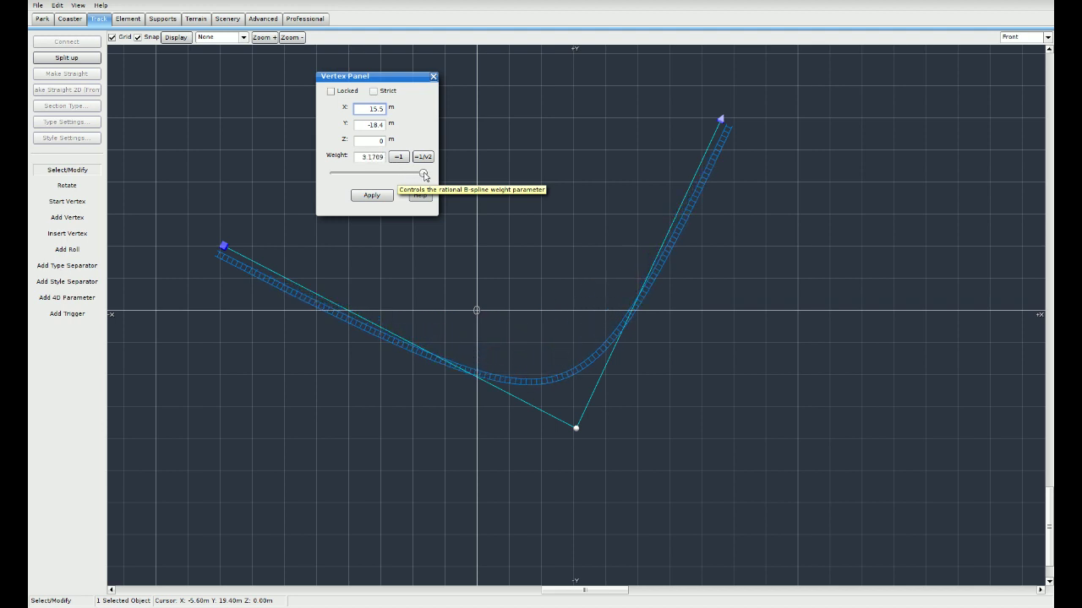
left_click_drag(424, 175, 397, 174)
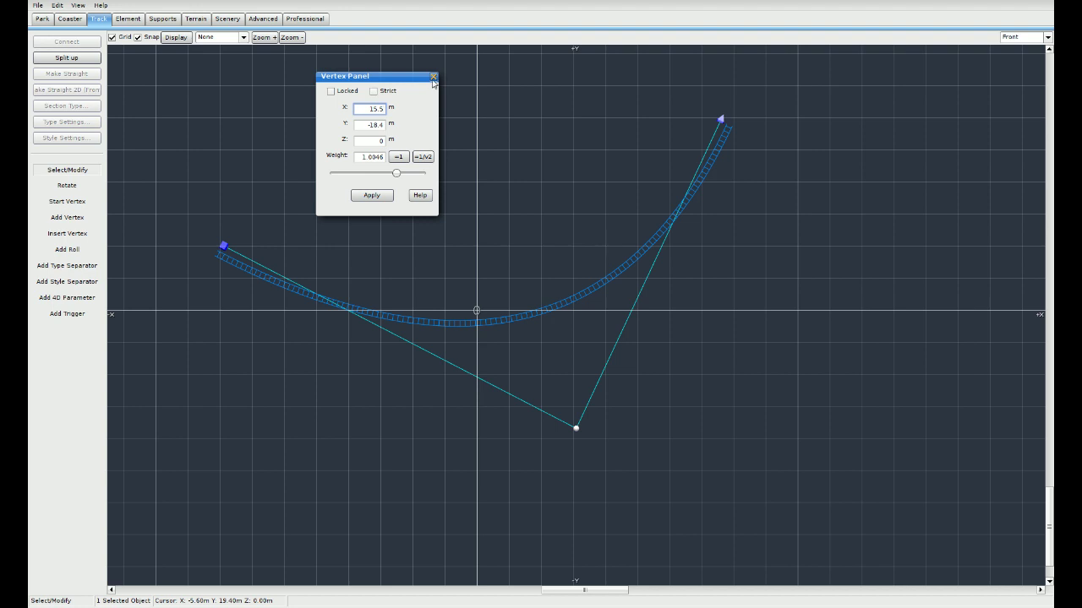
Step: Extend the track beyond its raised end with three vertices that form a hill and descend toward the ground
right_click_drag(490, 125, 334, 277)
scroll(439, 257, "down", 1)
scroll(439, 255, "down", 1)
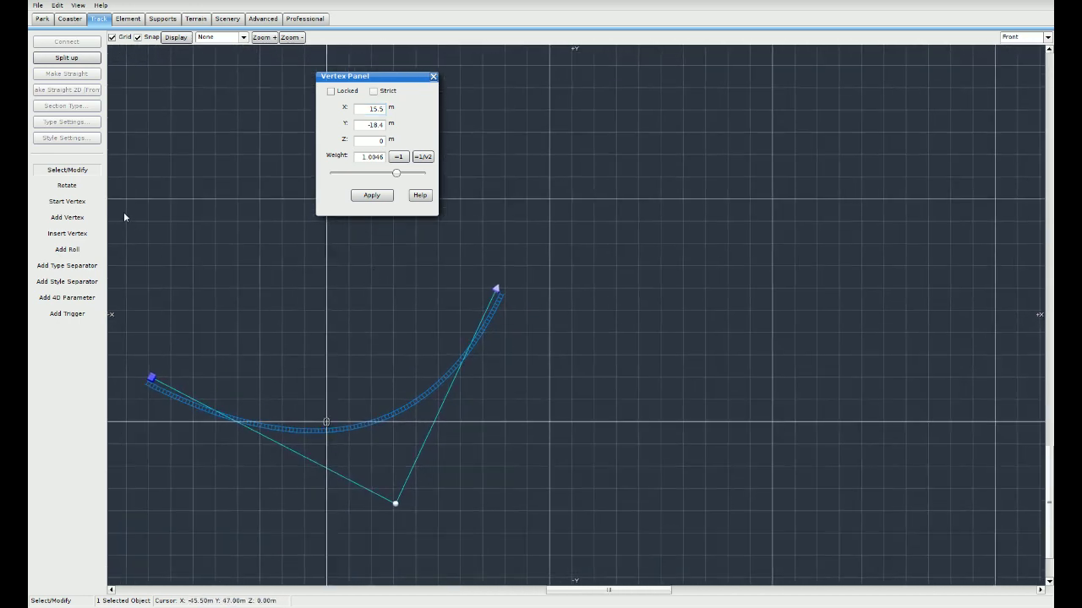
left_click(68, 218)
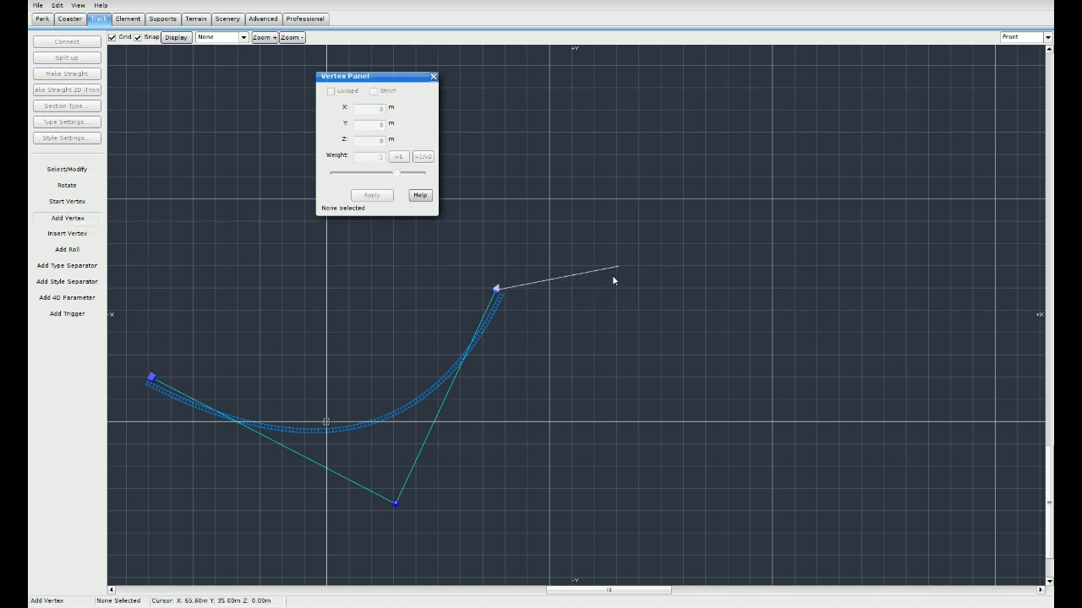
left_click(627, 236)
left_click(735, 257)
left_click(804, 367)
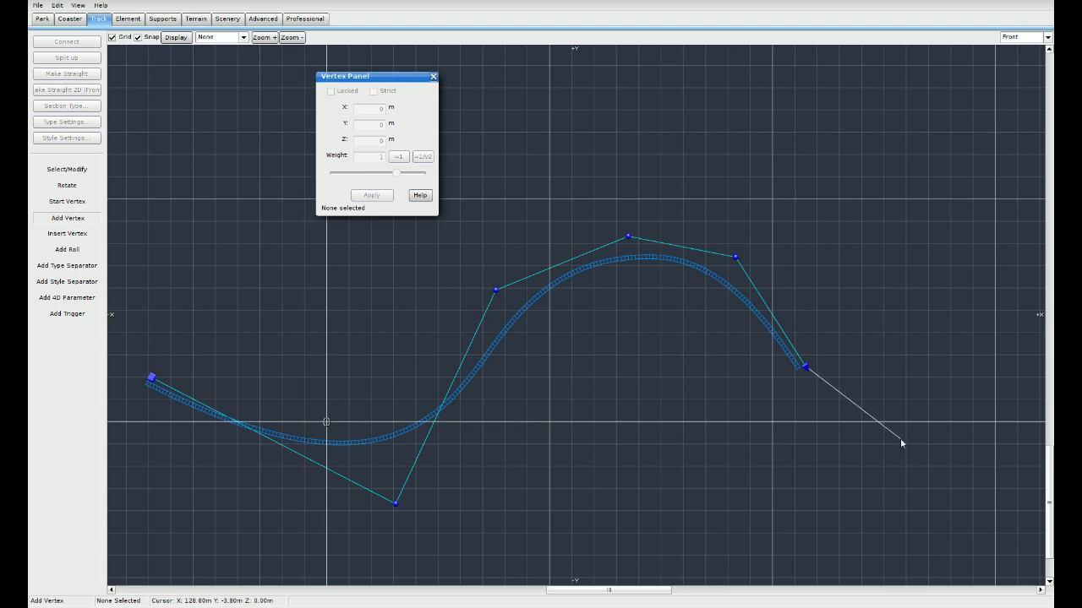
Step: Add four more vertices forming a shallow valley that rises to about X 189 m, Y 20 m, and finish adding vertices
right_click_drag(896, 439, 660, 452)
left_click(662, 452)
left_click(750, 473)
left_click(868, 418)
left_click(929, 348)
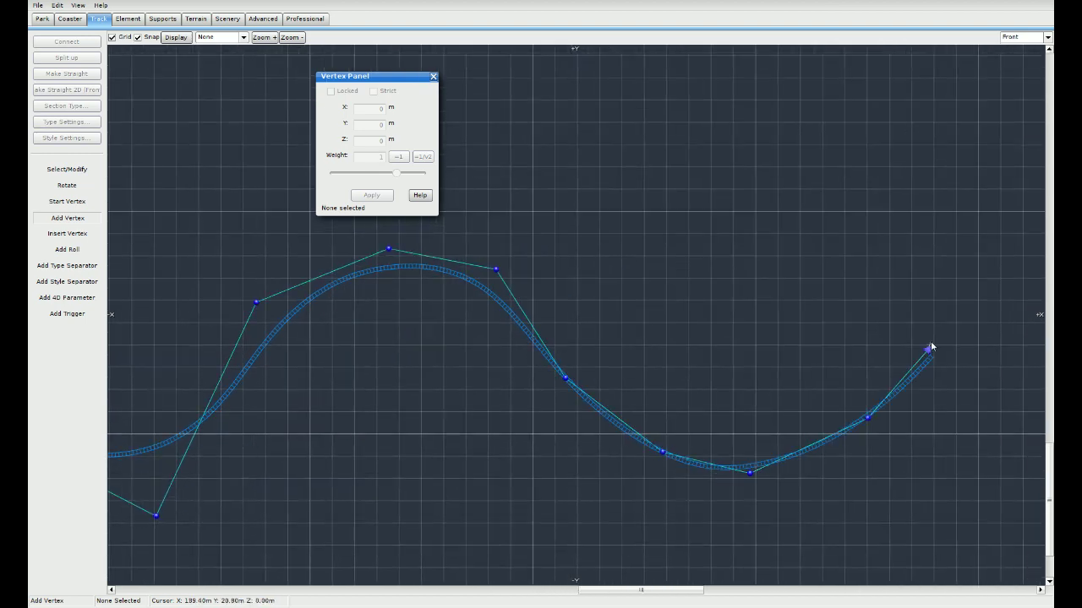
key("Escape")
Step: Reposition the four hill vertices to form two peaks with a dip between them, the second peak's vertex at about X 107.9 m, Y 56.5 m
right_click_drag(702, 295, 741, 250)
scroll(741, 252, "down", 1)
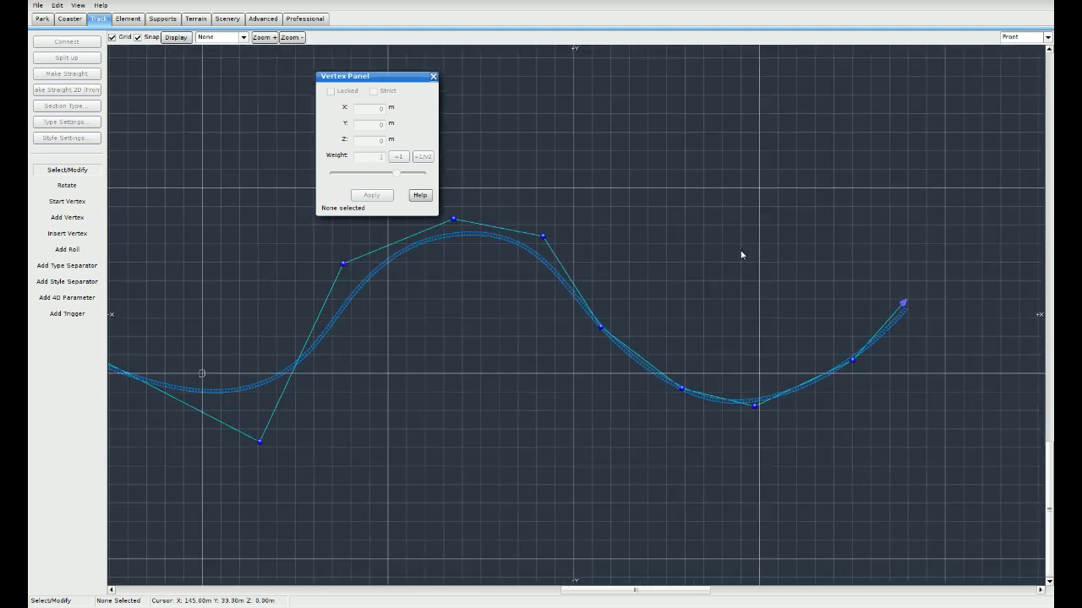
scroll(741, 254, "down", 1)
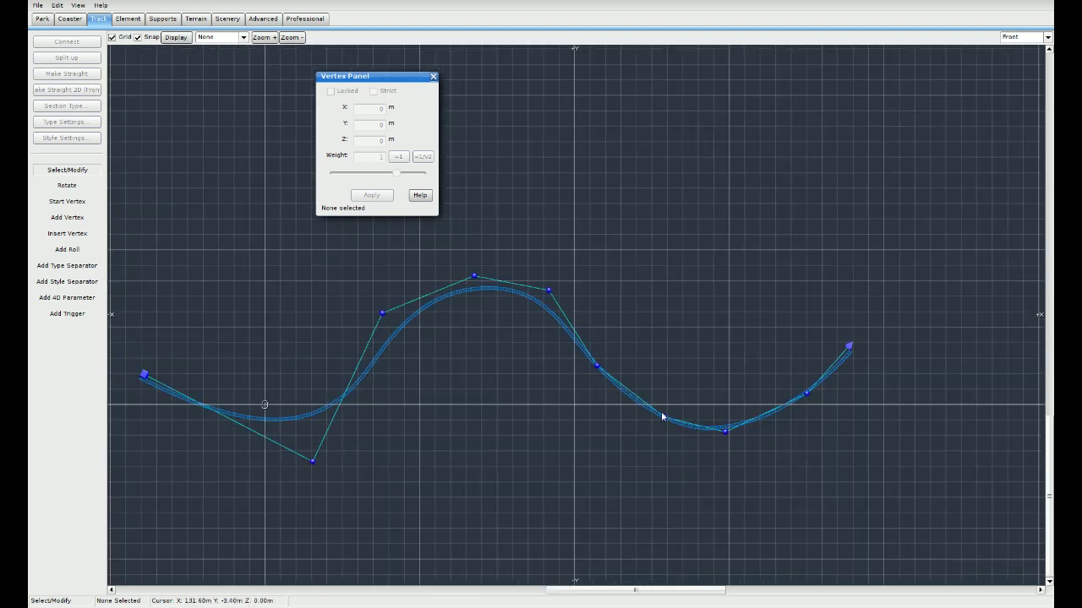
left_click_drag(548, 295, 596, 238)
left_click_drag(474, 277, 488, 370)
left_click_drag(598, 366, 643, 357)
left_click_drag(387, 318, 364, 262)
left_click_drag(645, 359, 591, 363)
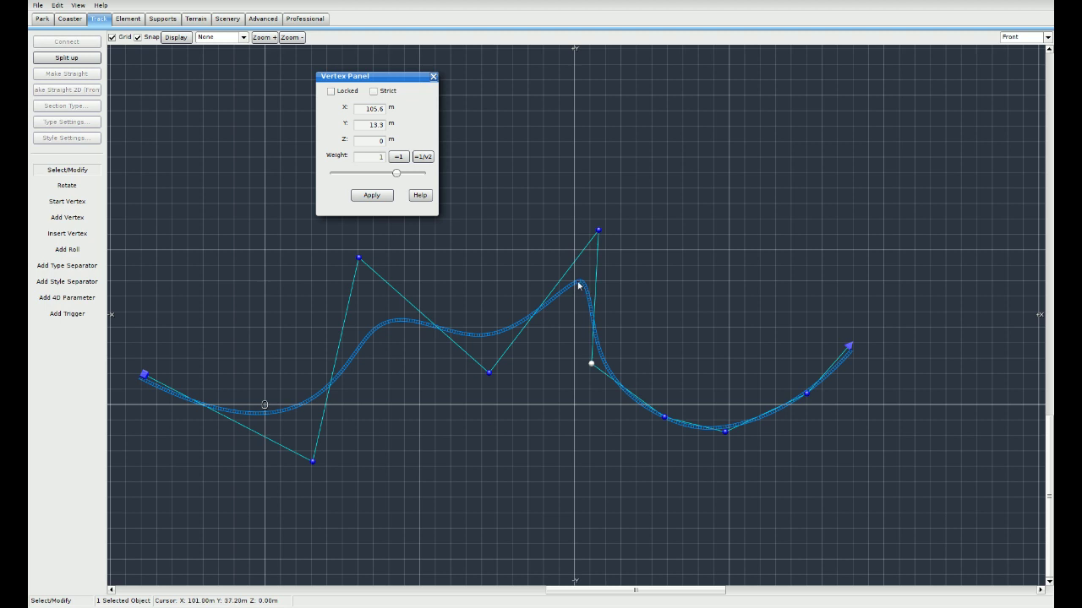
Step: Set the second peak vertex's weight to about 0.271, and smooth that hill by moving the vertex to about X 101.7 m, Y 42.2 m and lowering the following one
left_click(598, 231)
left_click_drag(397, 175, 368, 182)
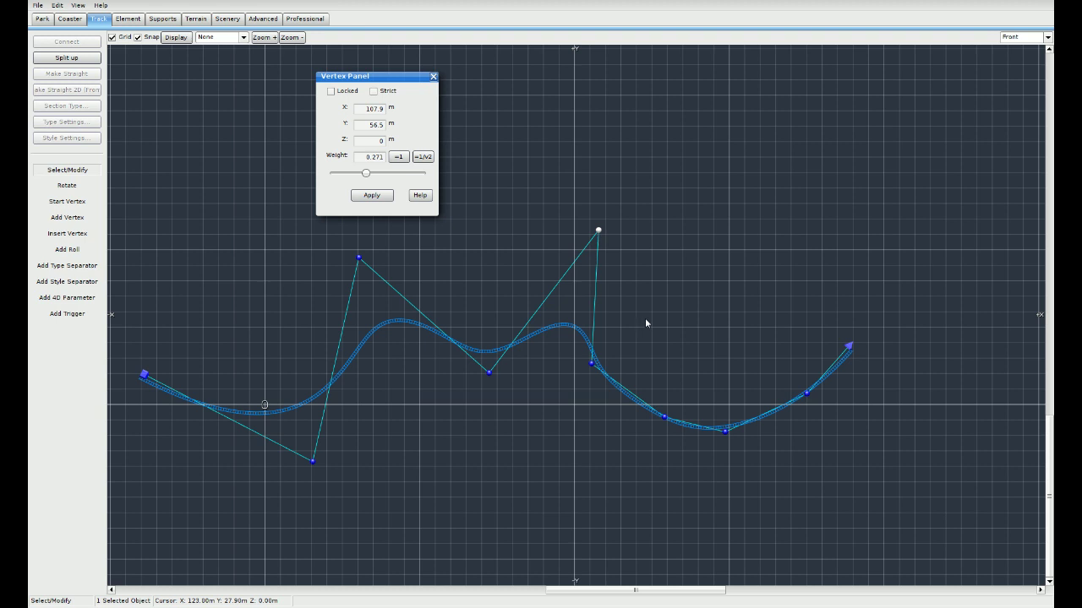
left_click_drag(599, 230, 572, 292)
left_click_drag(590, 363, 624, 398)
left_click_drag(572, 293, 579, 274)
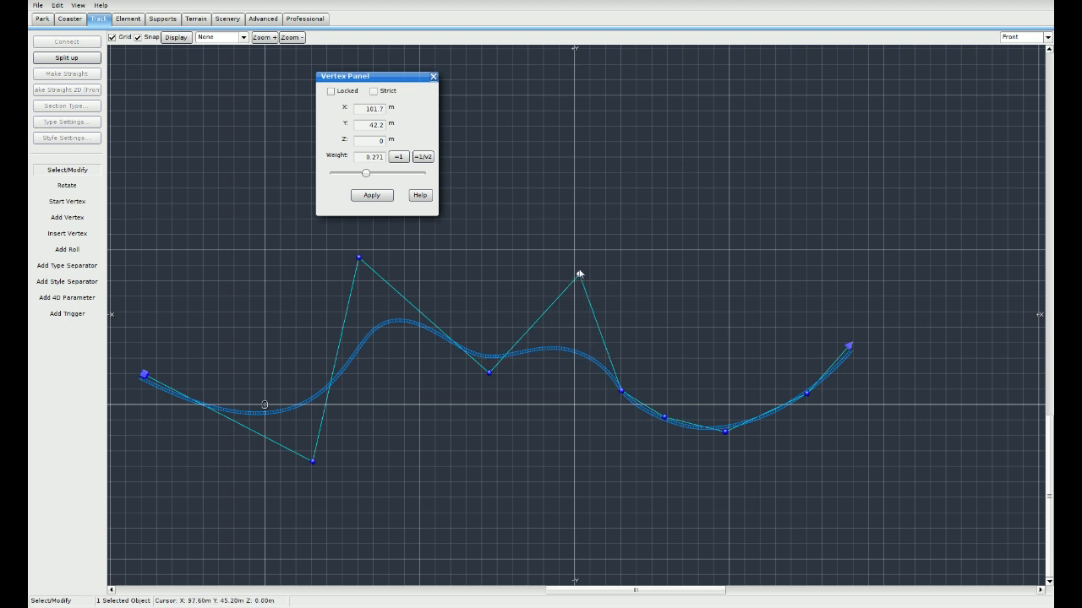
Step: Fine-tune the valley vertices, placing the middle dip's at about X 63.9 m, Y 8.6 m and the last valley's lowest at about X 155.7 m, Y -16.1 m
left_click_drag(314, 465, 294, 436)
left_click_drag(486, 373, 461, 377)
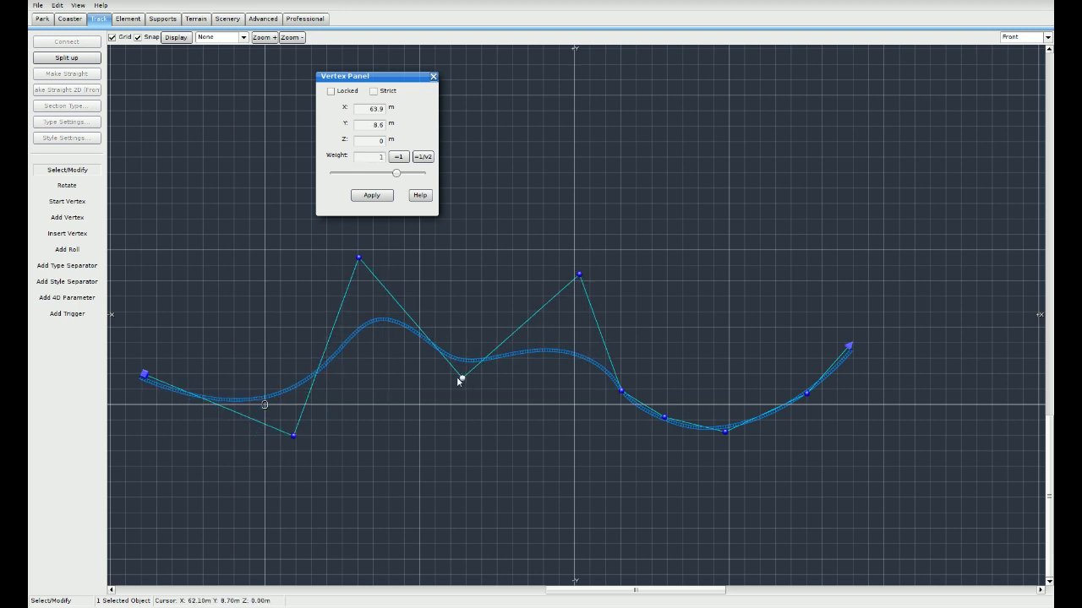
left_click_drag(665, 417, 741, 437)
left_click_drag(807, 393, 817, 419)
left_click_drag(741, 437, 744, 456)
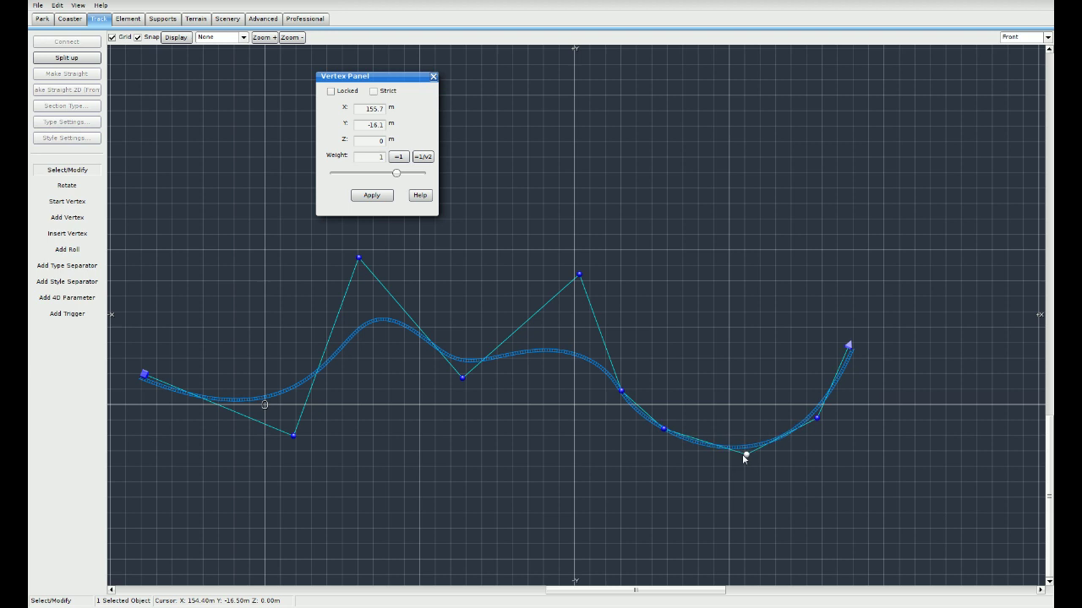
left_click_drag(663, 429, 666, 434)
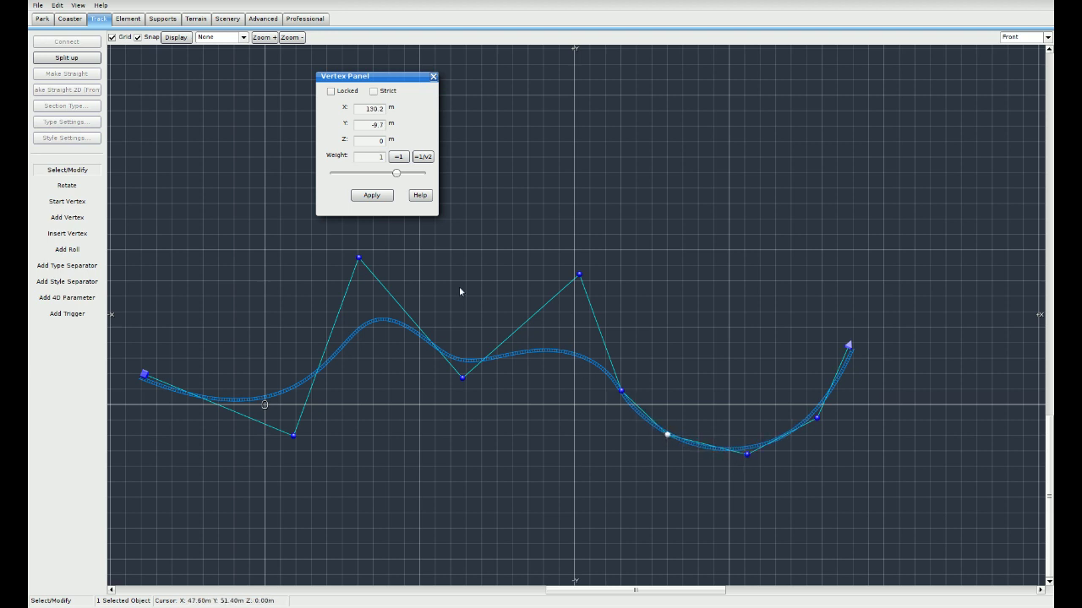
left_click(187, 39)
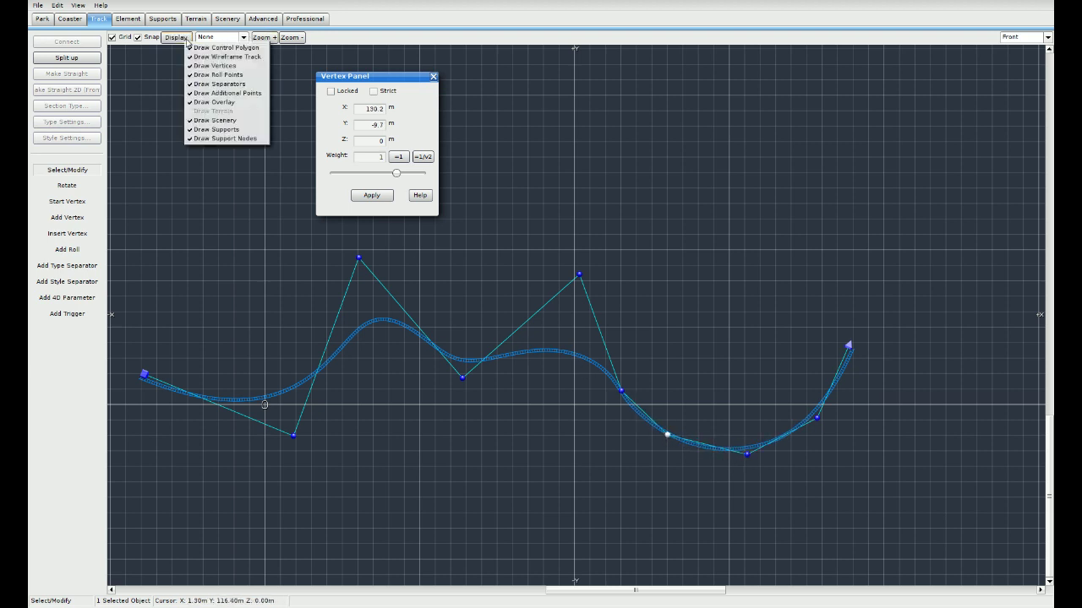
left_click(504, 270)
Step: Reshape the second hill by moving its peak vertex to about X 89.9 m, Y 47.8 m and shifting the following vertex back and slightly up
scroll(702, 321, "up", 3)
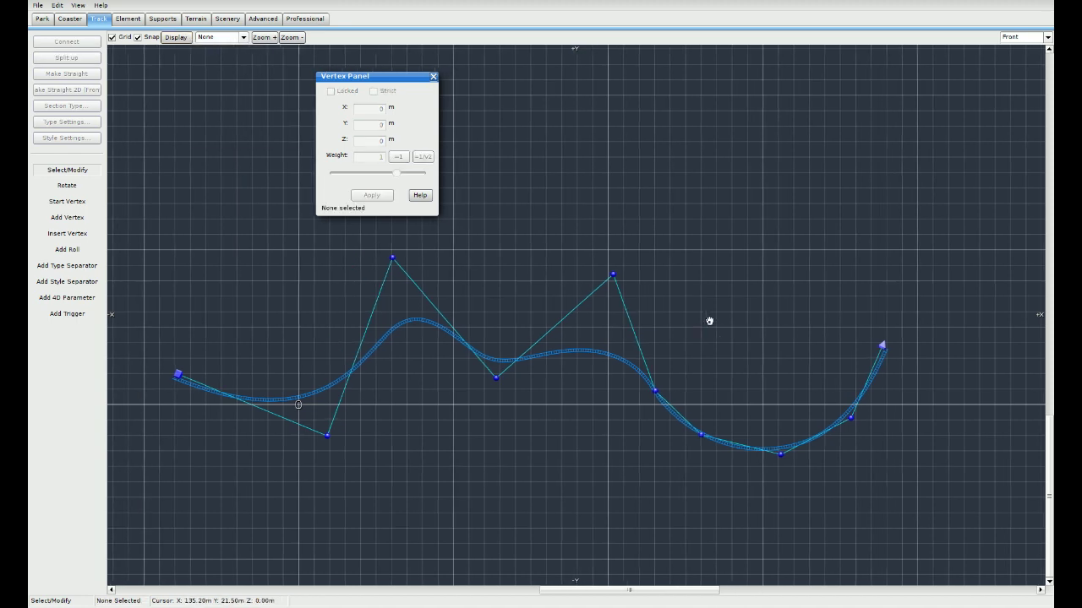
scroll(616, 358, "down", 4)
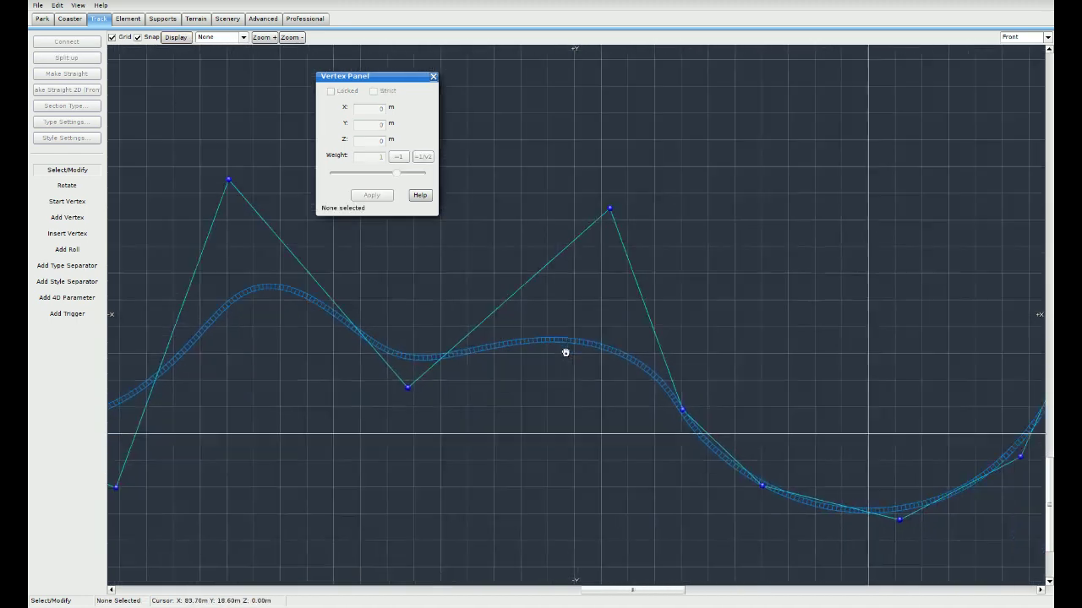
left_click_drag(550, 226, 487, 190)
left_click_drag(601, 366, 586, 343)
left_click_drag(487, 190, 505, 209)
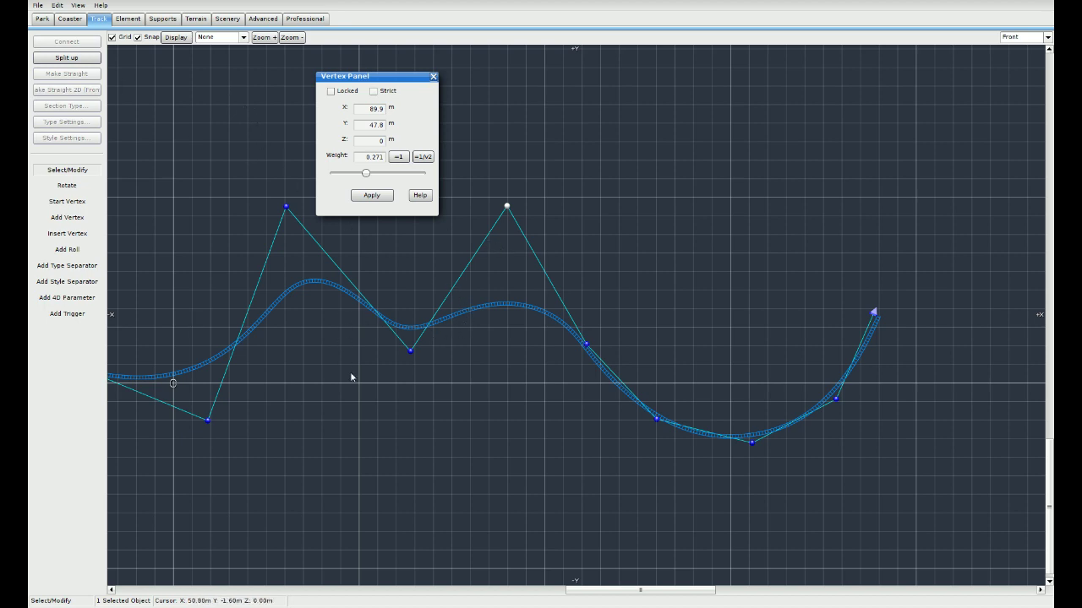
Step: Set the spline display type to Radius Comb Single, examine the comb closely over the first hill, and clear the vertex selection
right_click_drag(362, 392, 403, 411)
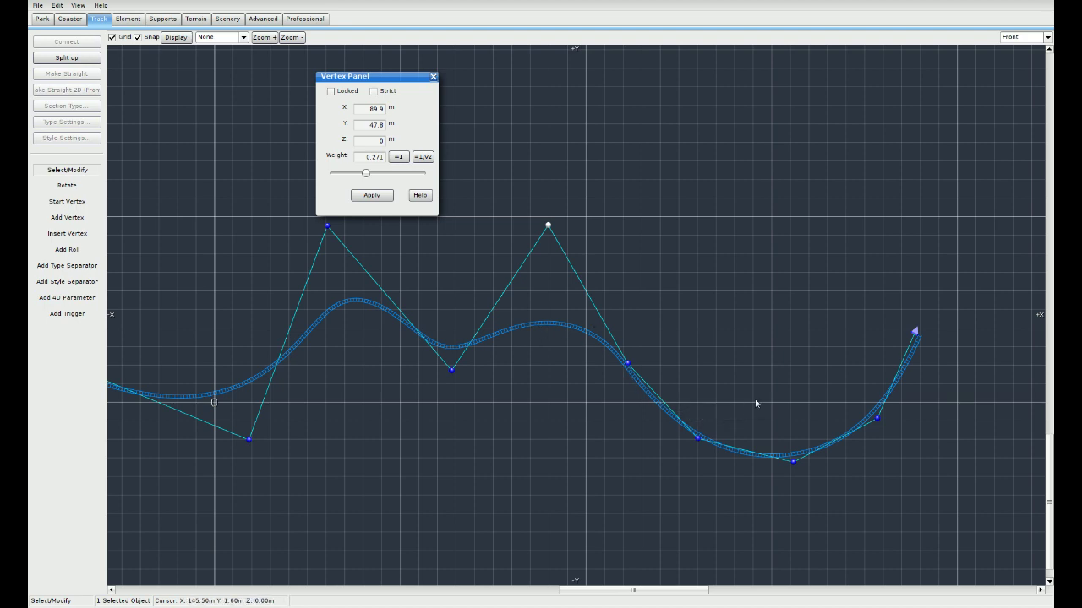
right_click_drag(468, 306, 537, 316)
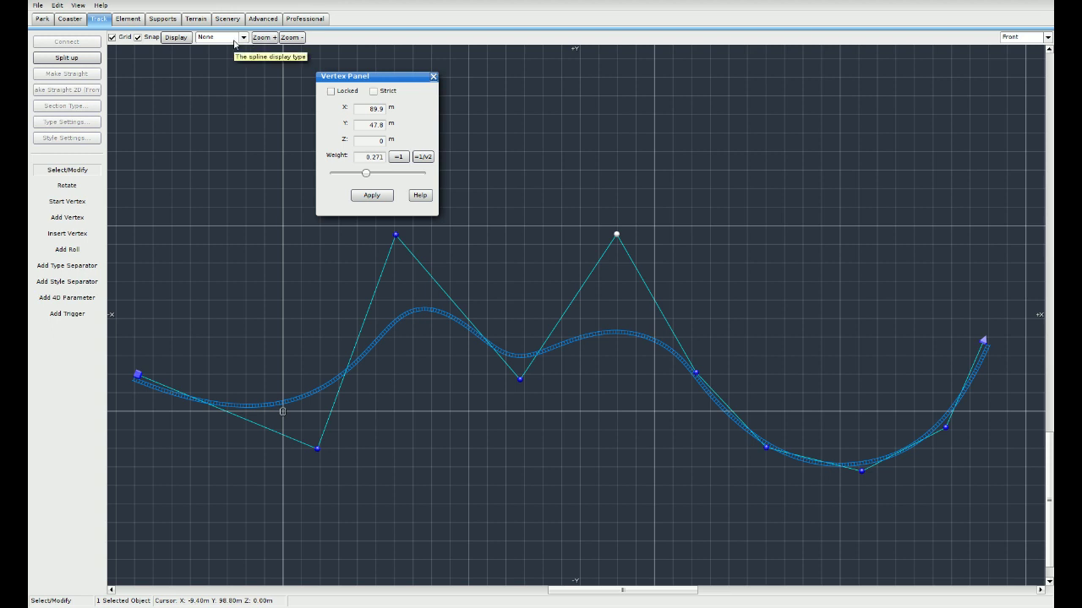
left_click(197, 38)
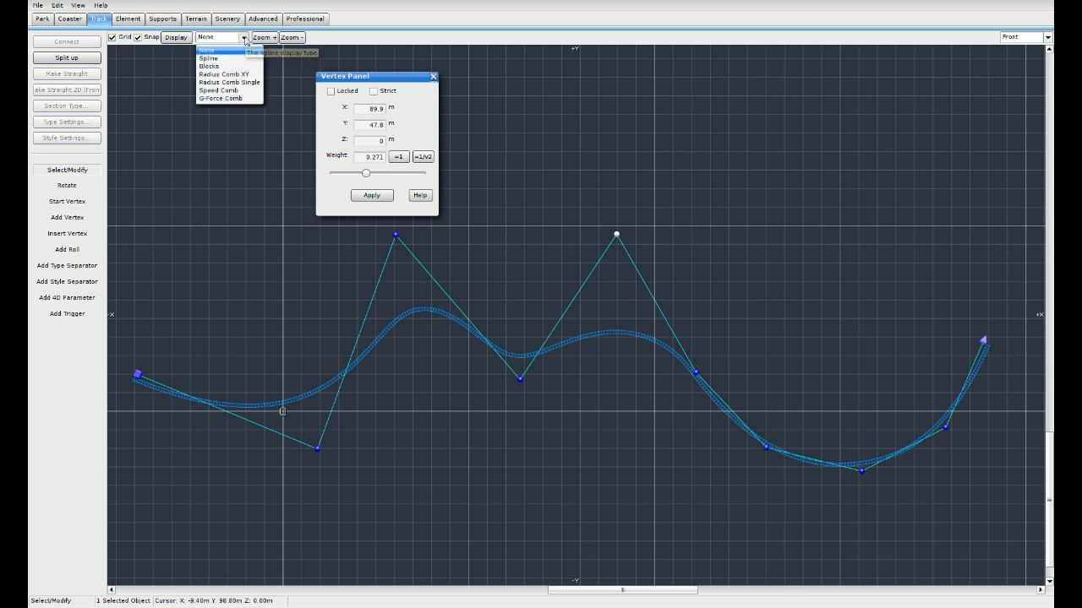
left_click(253, 83)
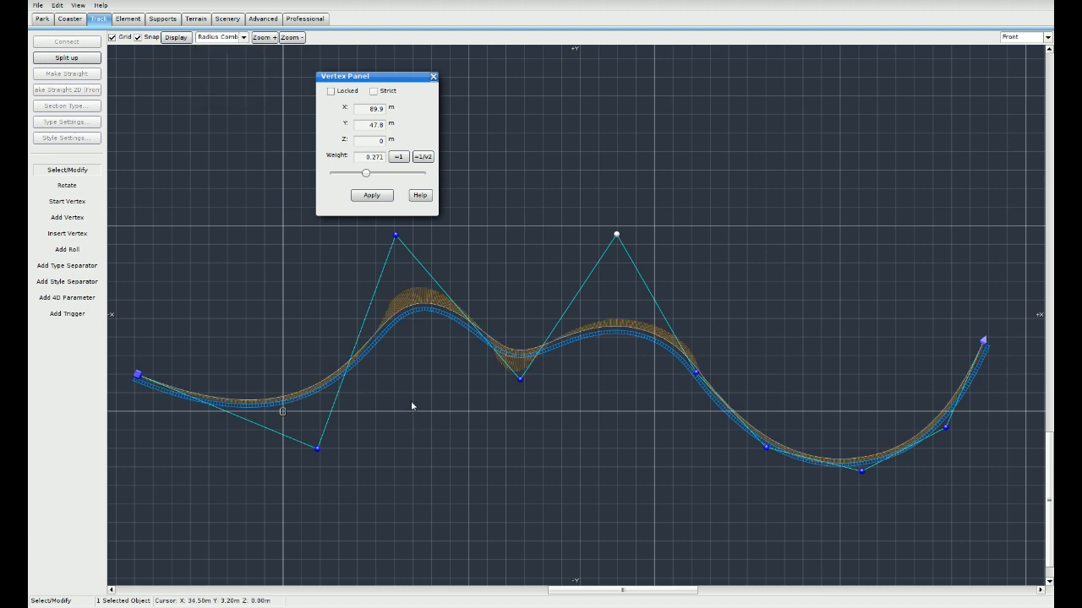
right_click_drag(401, 366, 609, 388)
scroll(469, 401, "up", 3)
scroll(605, 397, "up", 2)
scroll(606, 398, "up", 4)
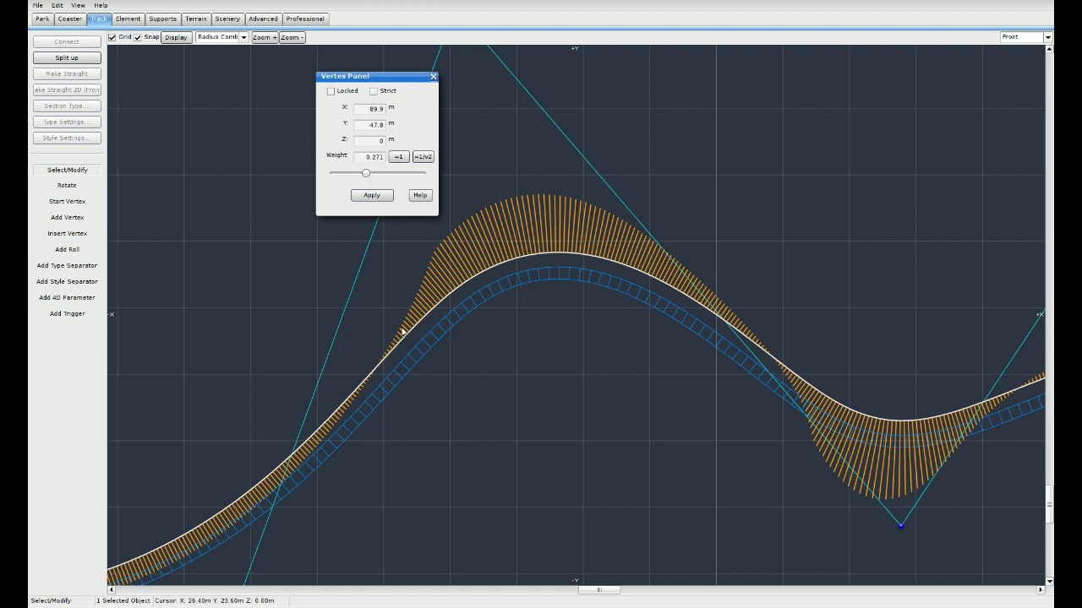
scroll(406, 326, "up", 5)
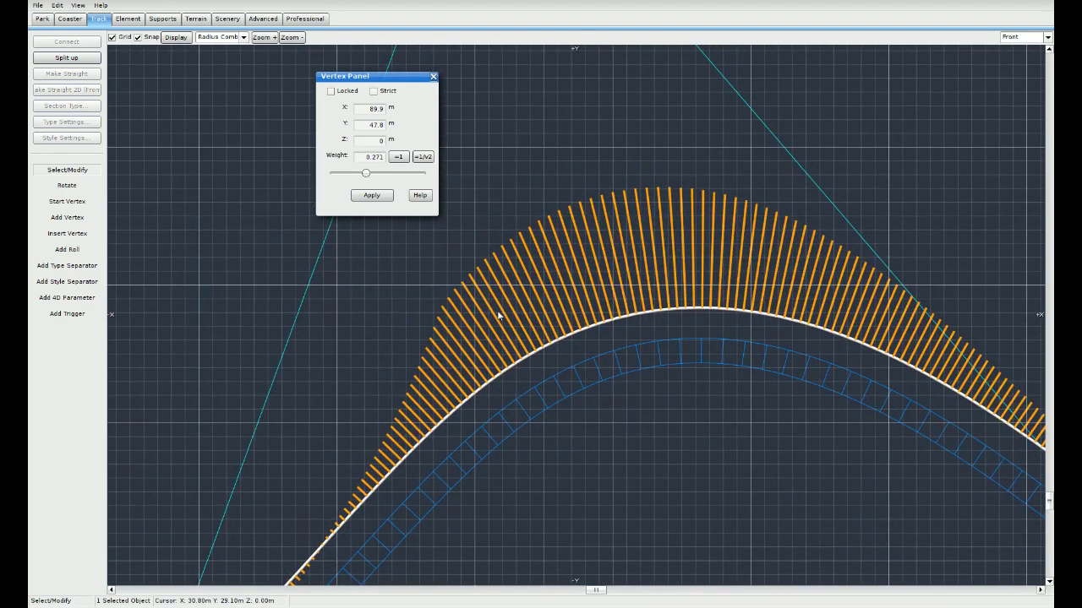
left_click(498, 309)
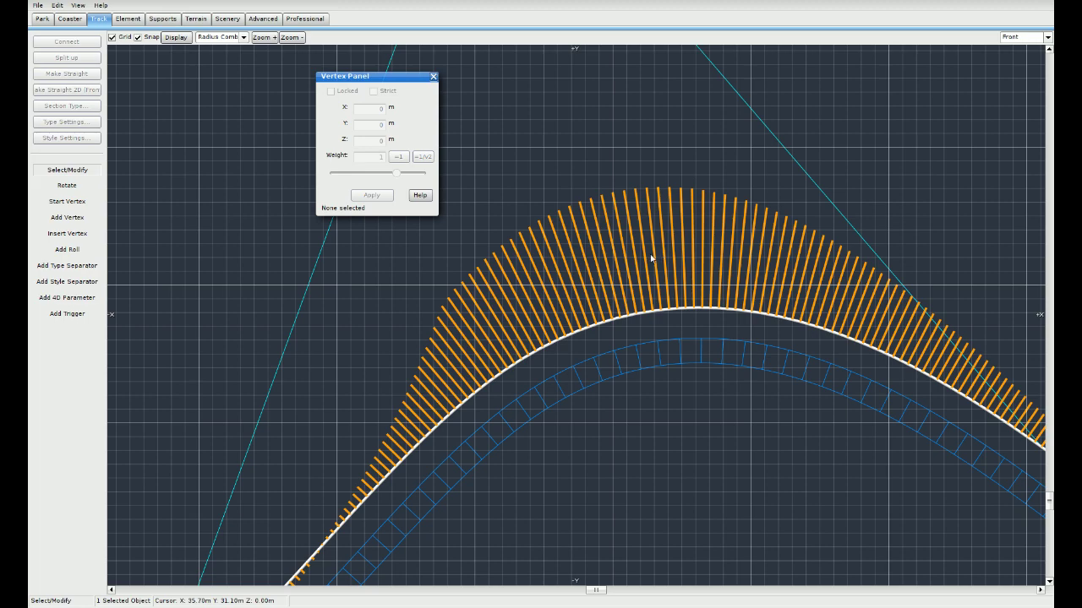
Step: Examine the radius comb along the track from the first hill through the dip and second hill to the last valley
scroll(391, 436, "up", 2)
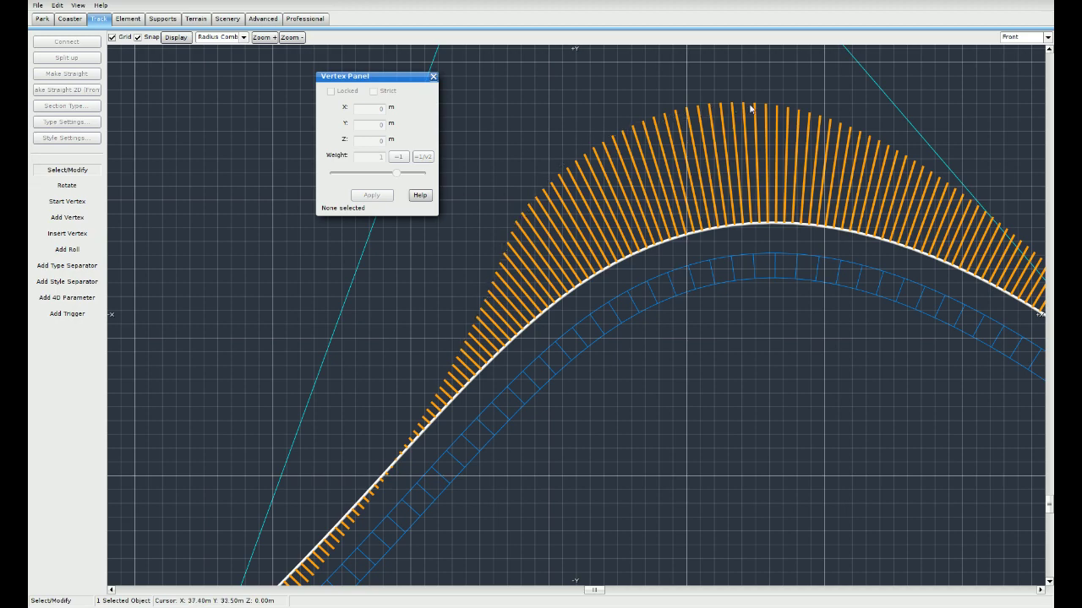
right_click_drag(650, 211, 752, 75)
right_click_drag(427, 416, 616, 234)
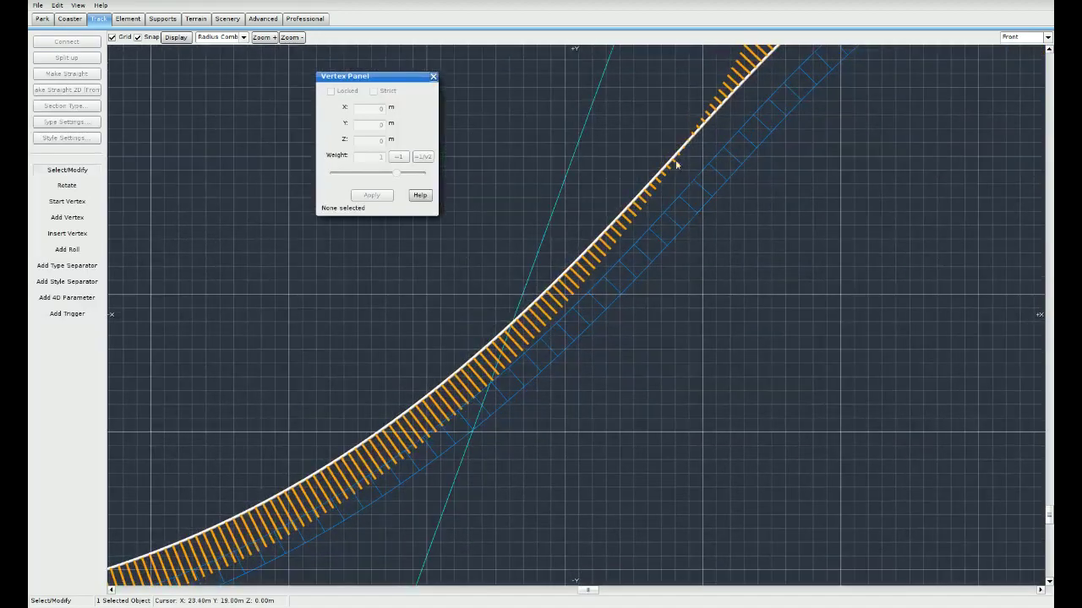
scroll(814, 264, "down", 5)
right_click_drag(815, 263, 724, 313)
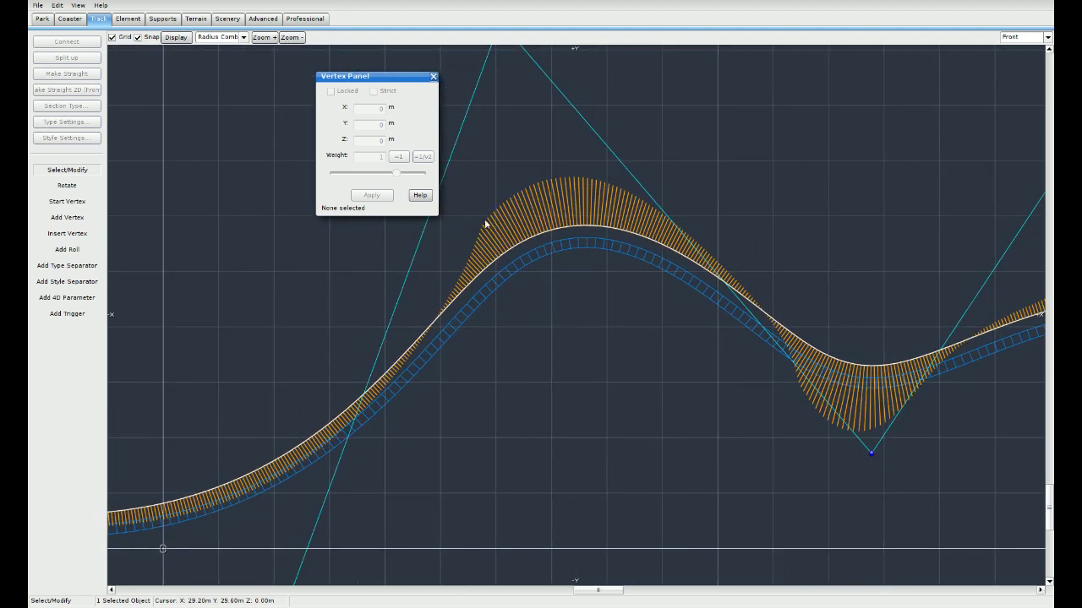
right_click_drag(664, 346, 518, 294)
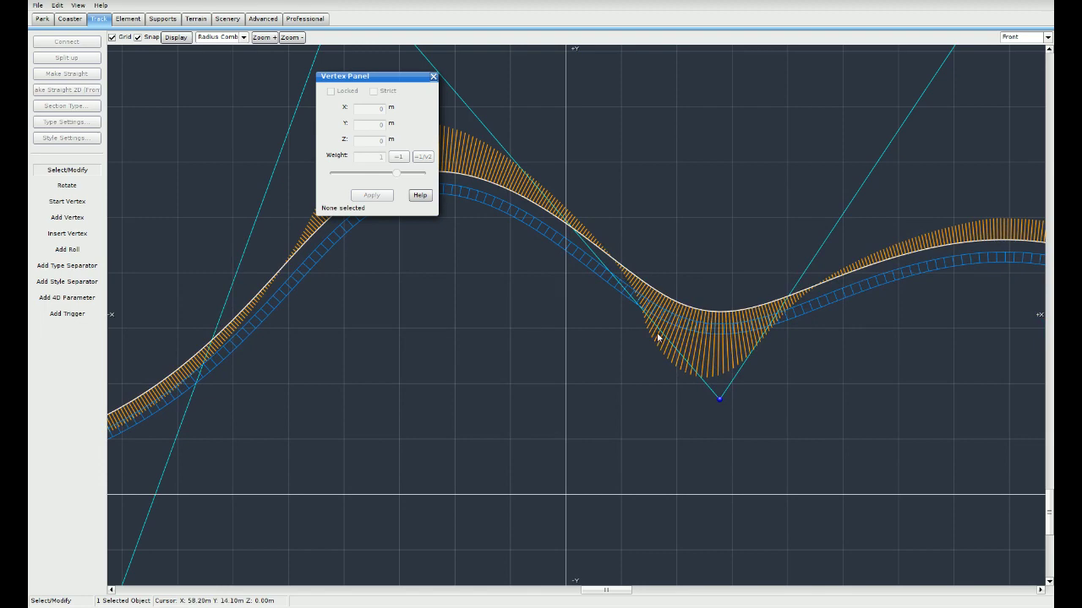
right_click_drag(905, 327, 507, 375)
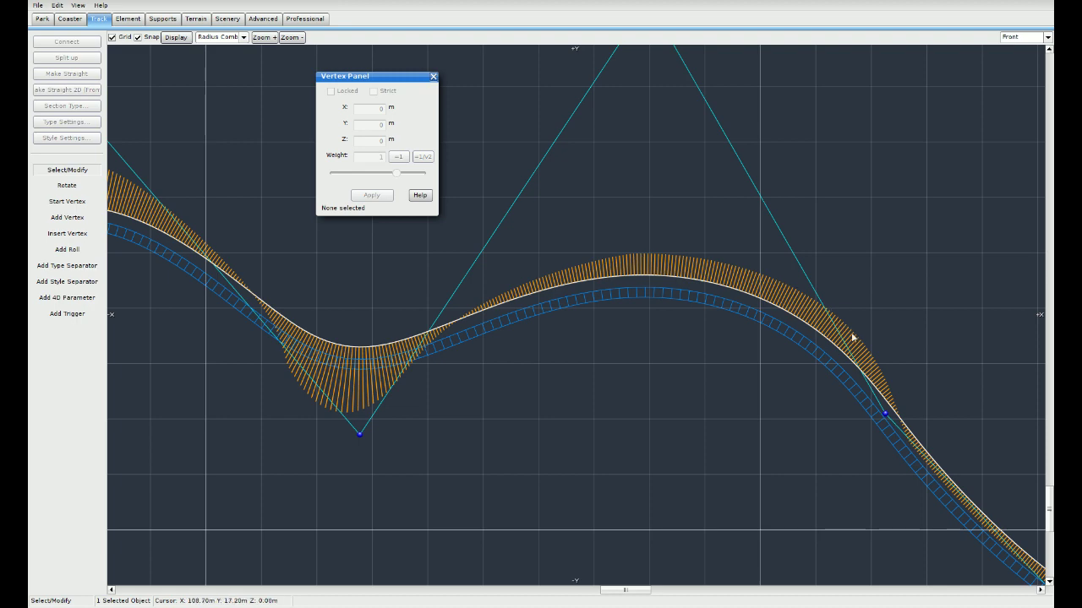
right_click_drag(913, 419, 737, 301)
scroll(735, 344, "down", 2)
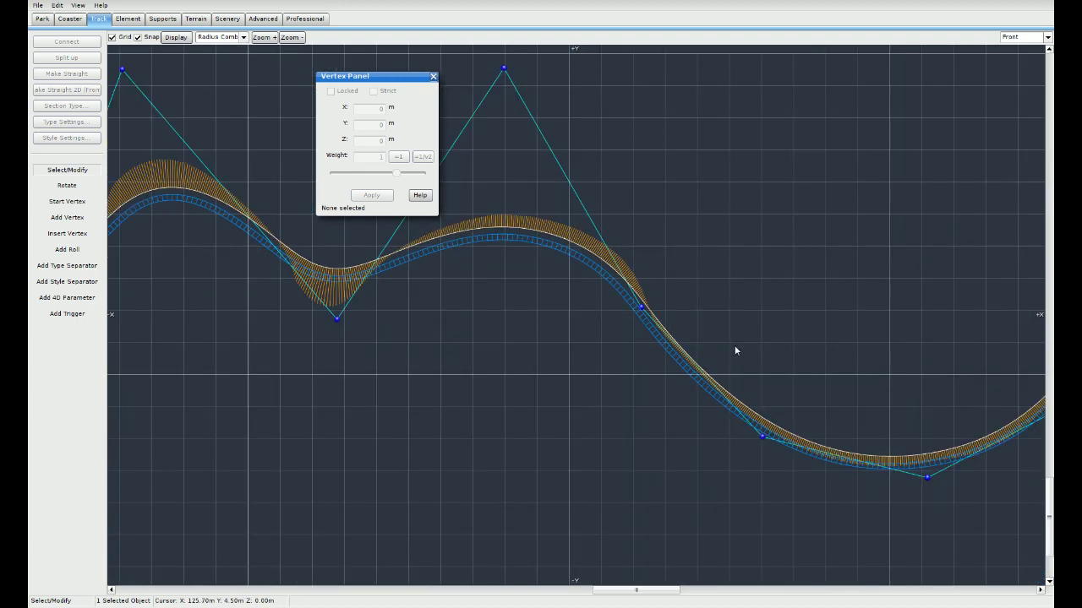
right_click_drag(560, 429, 761, 459)
scroll(731, 448, "down", 3)
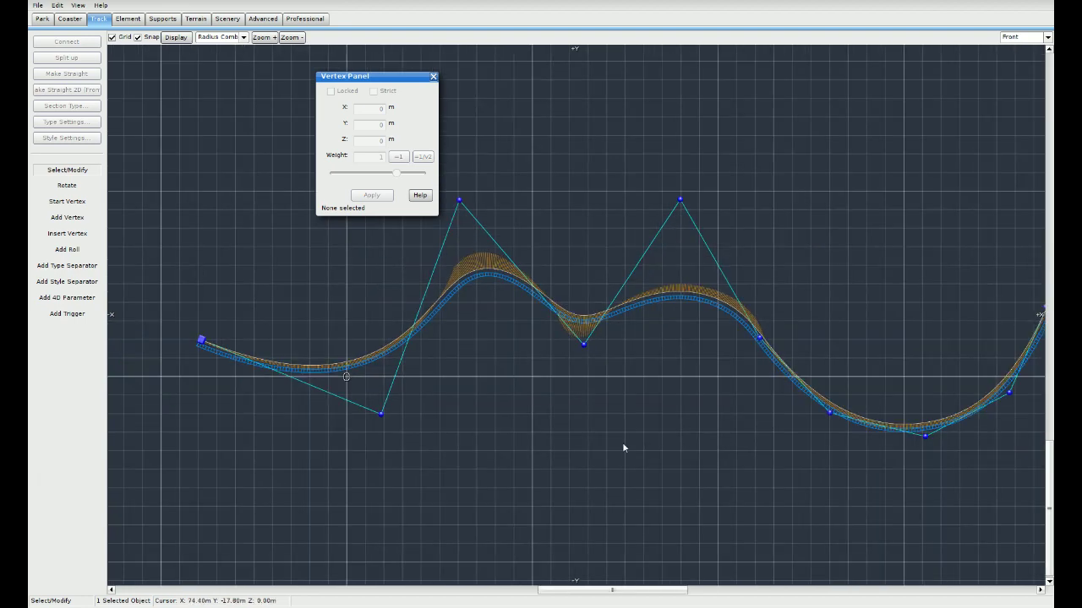
right_click_drag(622, 447, 565, 485)
scroll(566, 485, "down", 1)
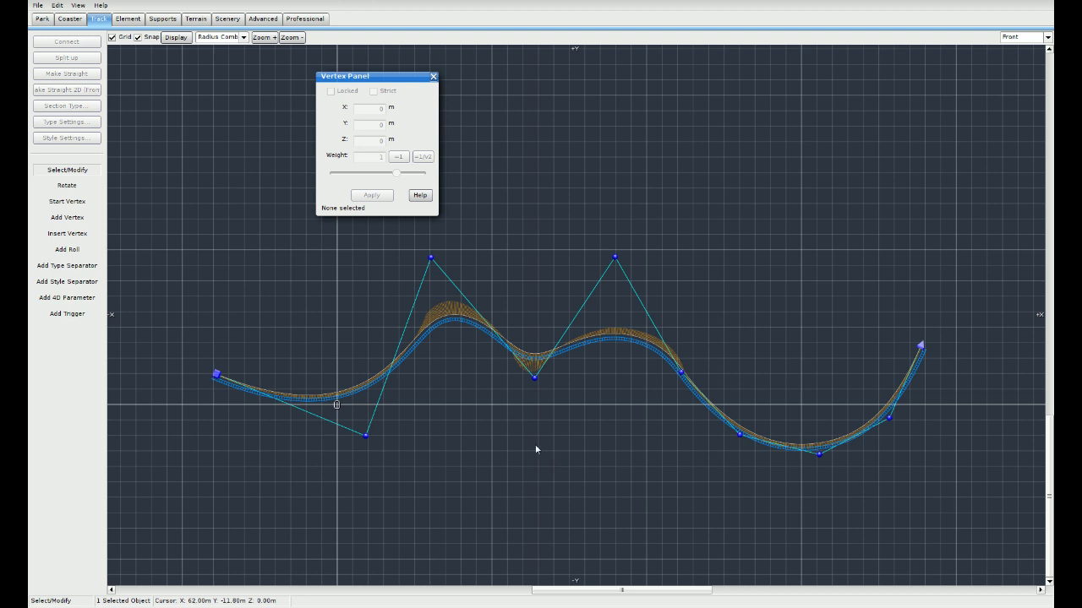
Step: Select the vertices from the first valley to just past the second hill and smooth them with Depump Vertices
left_click_drag(396, 79, 209, 84)
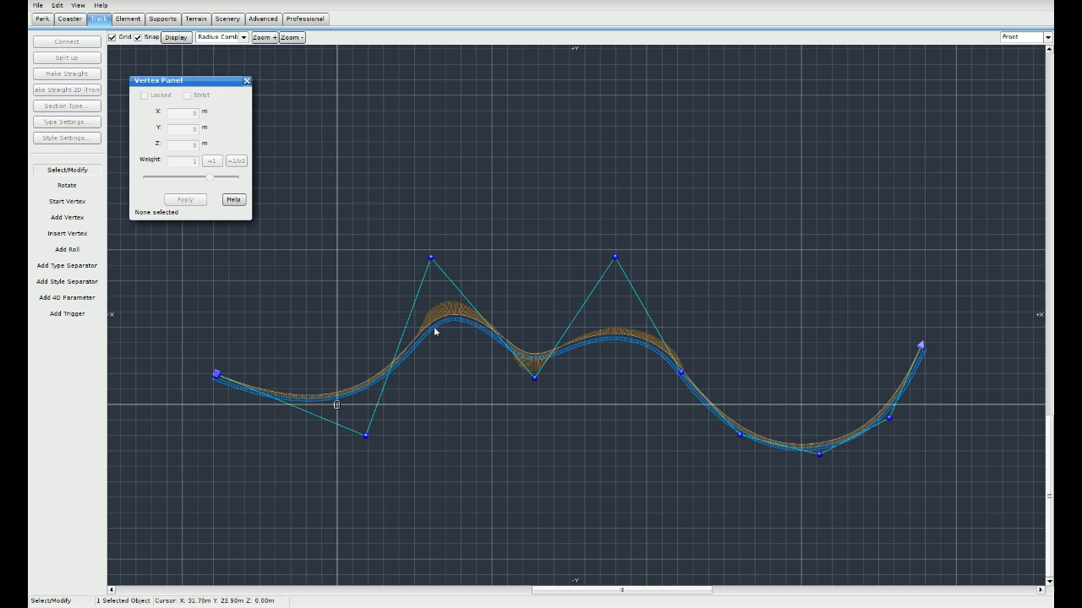
right_click_drag(434, 334, 508, 345)
left_click_drag(383, 212, 780, 511)
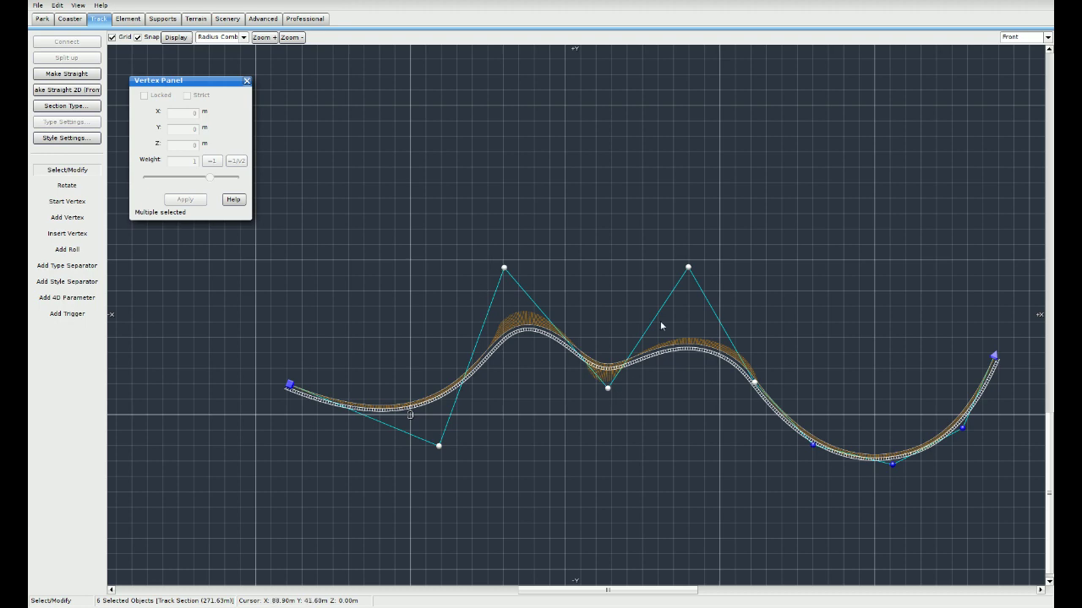
right_click_drag(562, 394, 610, 411)
scroll(577, 413, "up", 5)
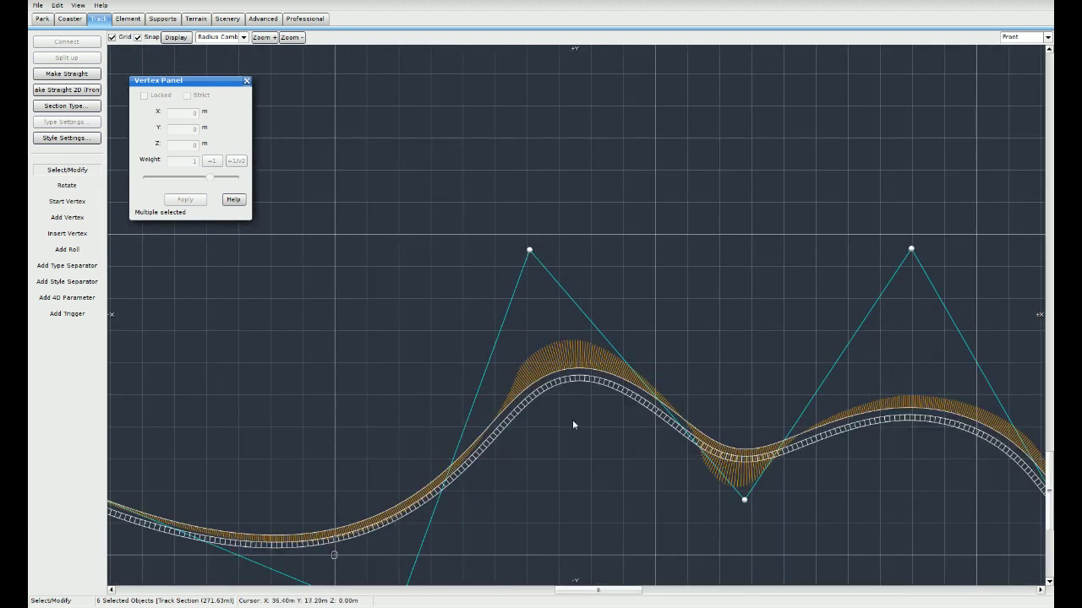
right_click_drag(567, 474, 555, 343)
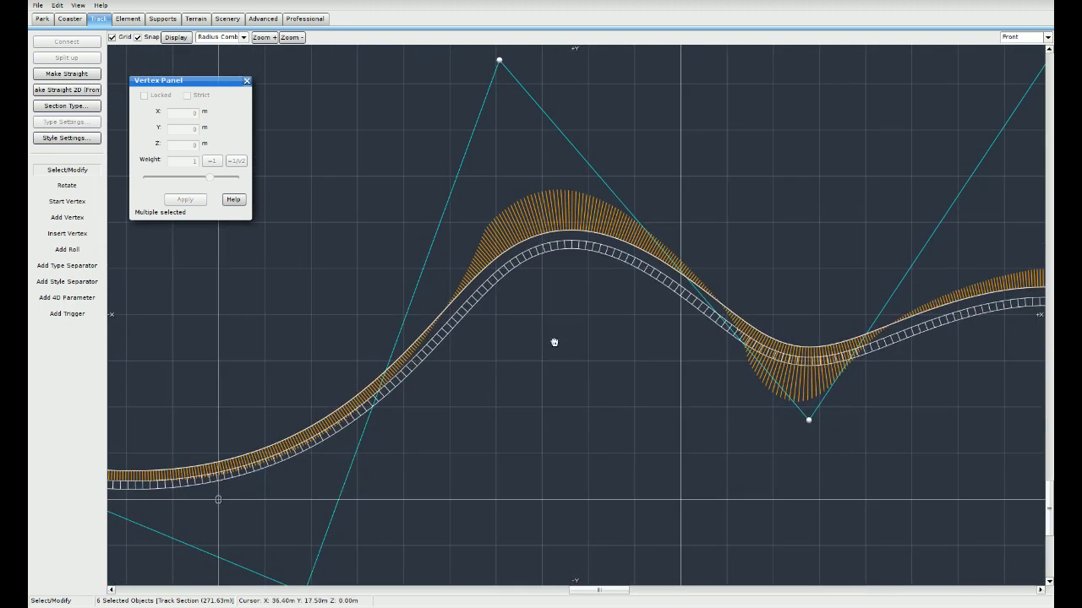
left_click(128, 20)
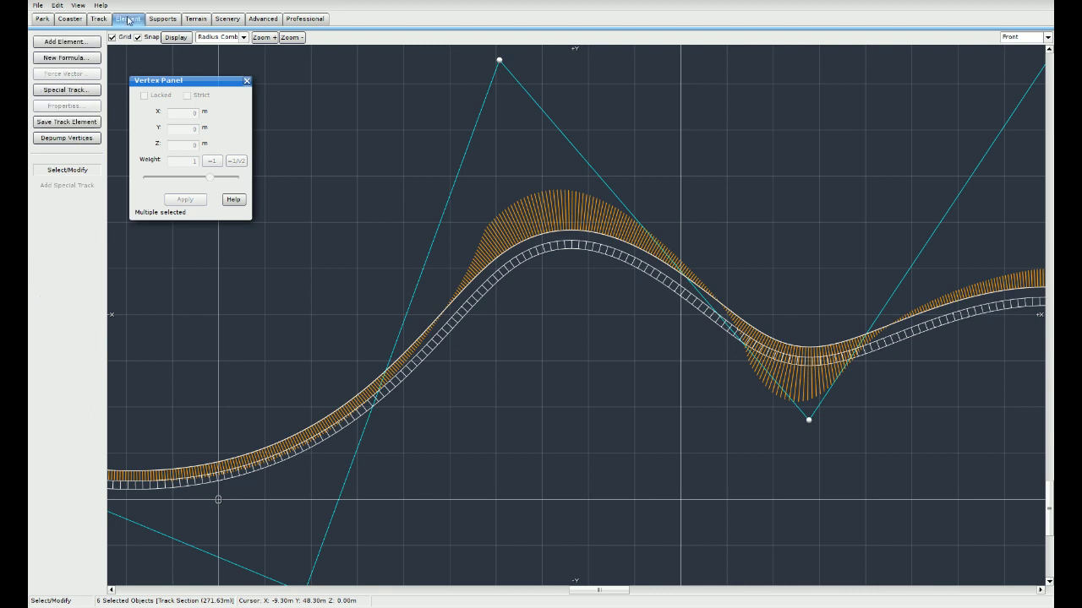
left_click(72, 140)
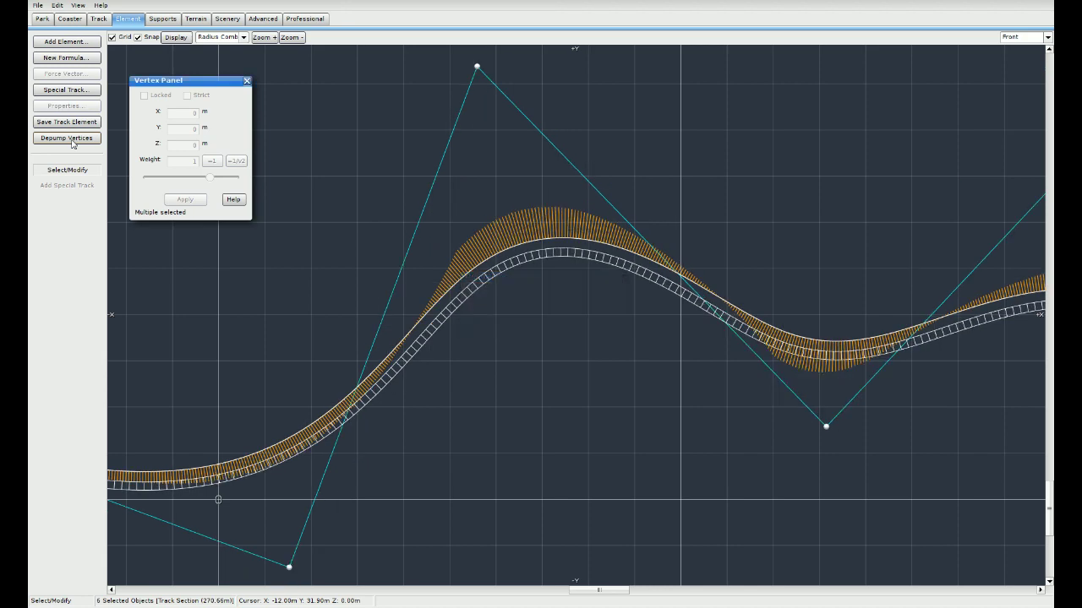
Step: Examine the smoothed hills and dip, and apply Depump Vertices a second time to the same selected vertices
right_click_drag(692, 392, 510, 362)
scroll(509, 362, "down", 1)
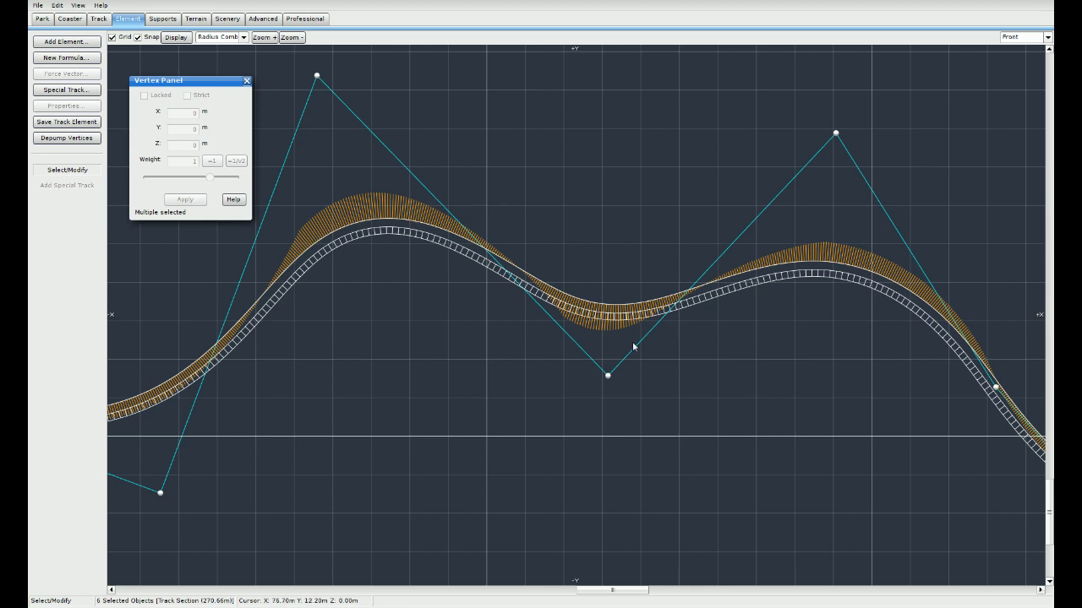
right_click_drag(367, 367, 539, 359)
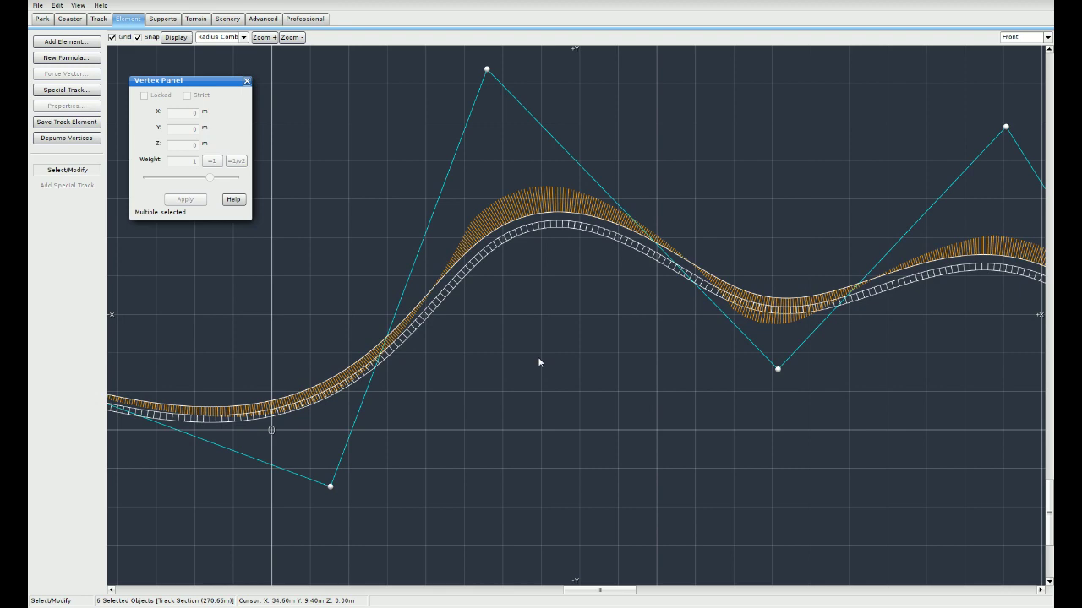
right_click_drag(889, 341, 739, 364)
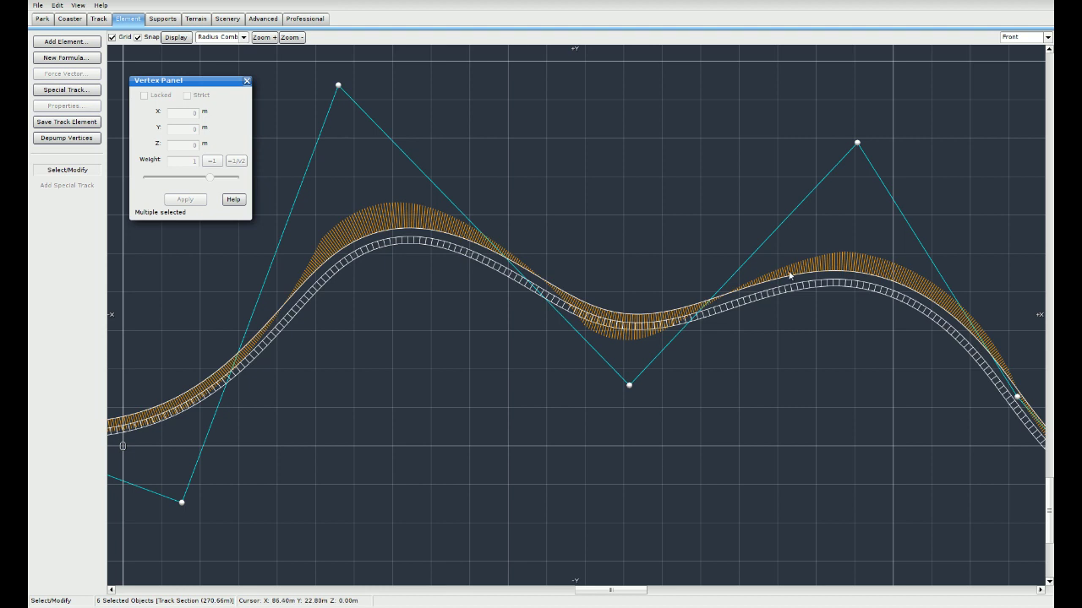
left_click(89, 139)
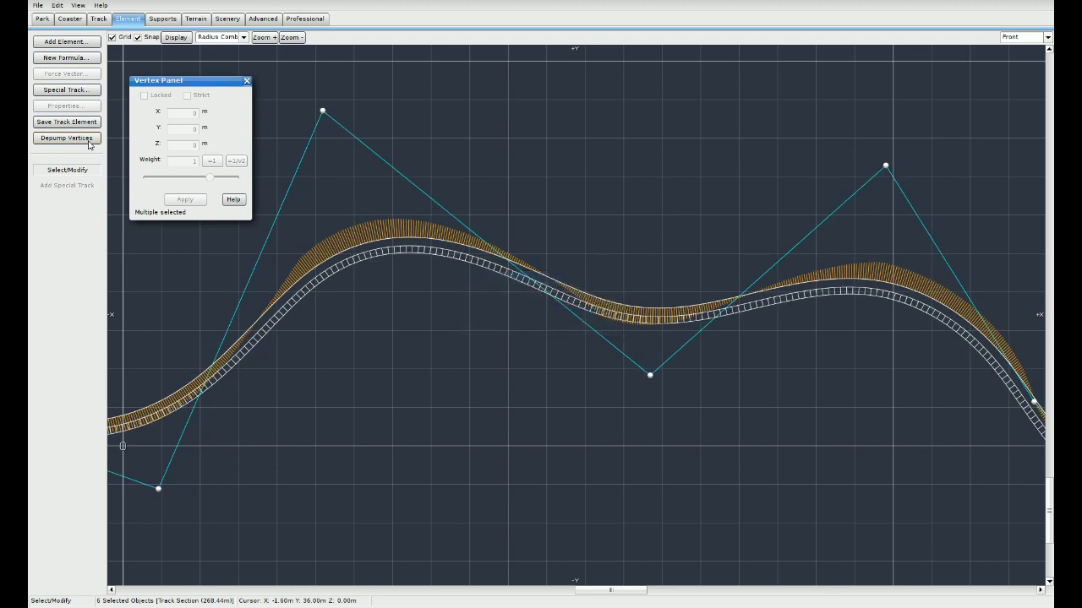
right_click_drag(864, 361, 618, 328)
scroll(618, 329, "down", 4)
right_click_drag(467, 379, 534, 383)
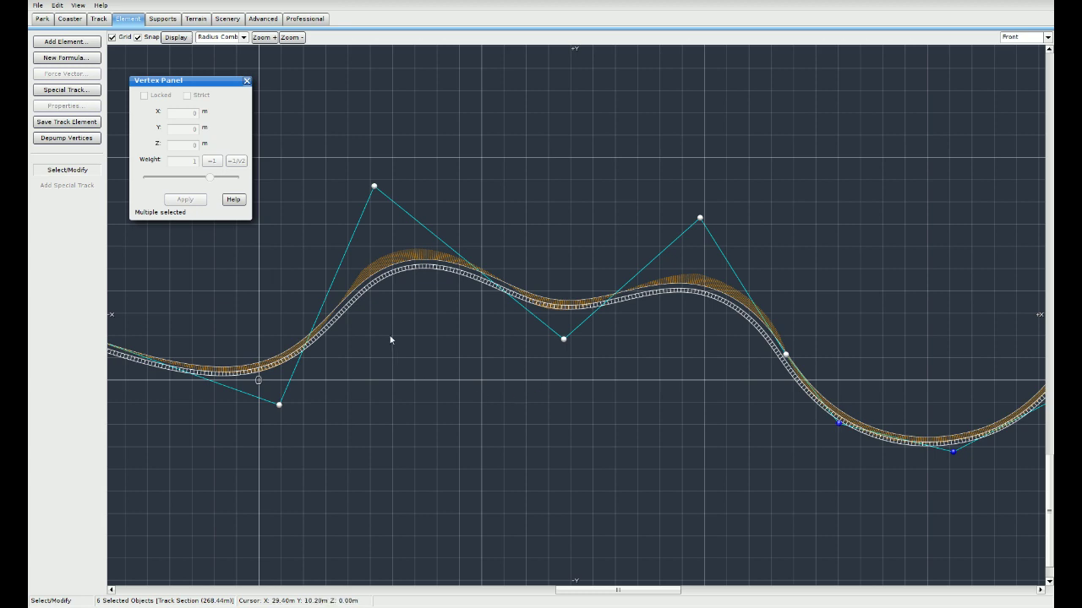
right_click_drag(391, 341, 430, 348)
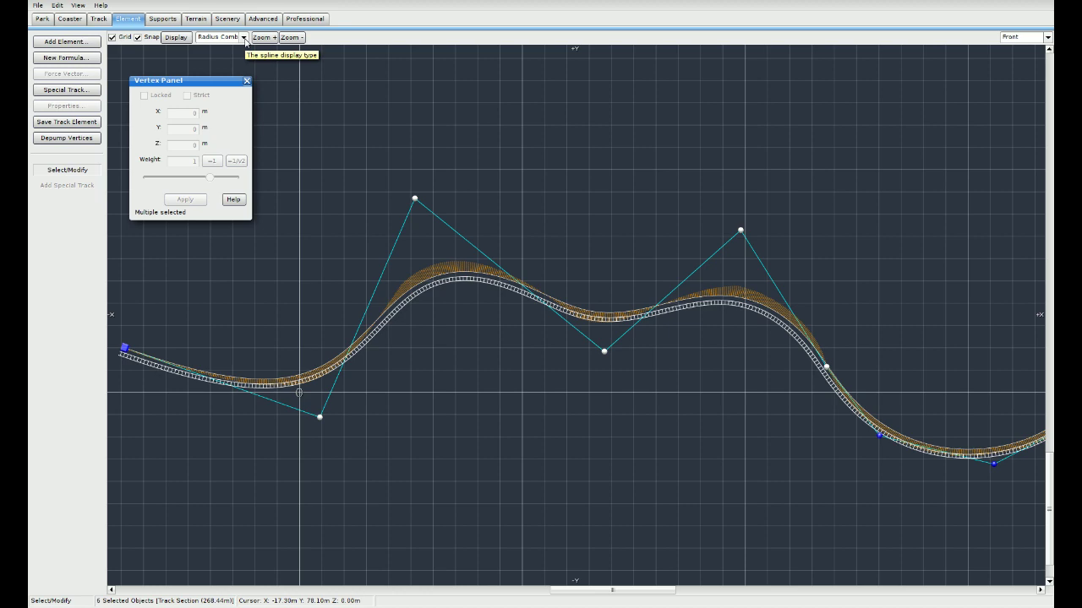
Step: Clear the selection, raise the start vertex to about X -64.1 m, Y 72.1 m, and move the first valley vertex to about X -31.5 m, Y 17.7 m
right_click_drag(298, 163, 545, 187)
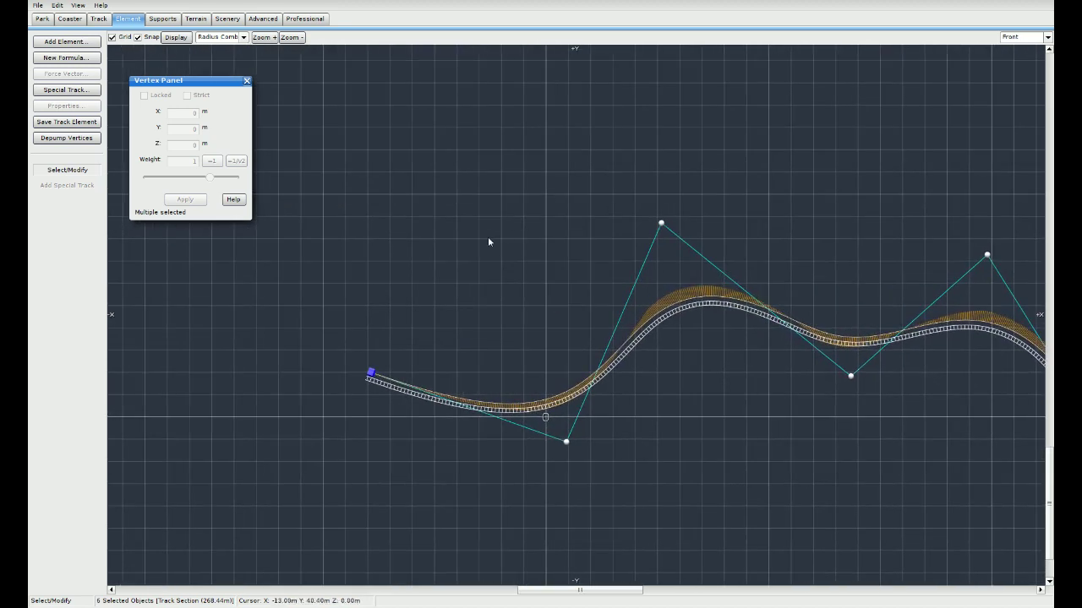
right_click_drag(488, 243, 600, 264)
left_click(601, 264)
left_click(484, 396)
left_click_drag(486, 400, 380, 127)
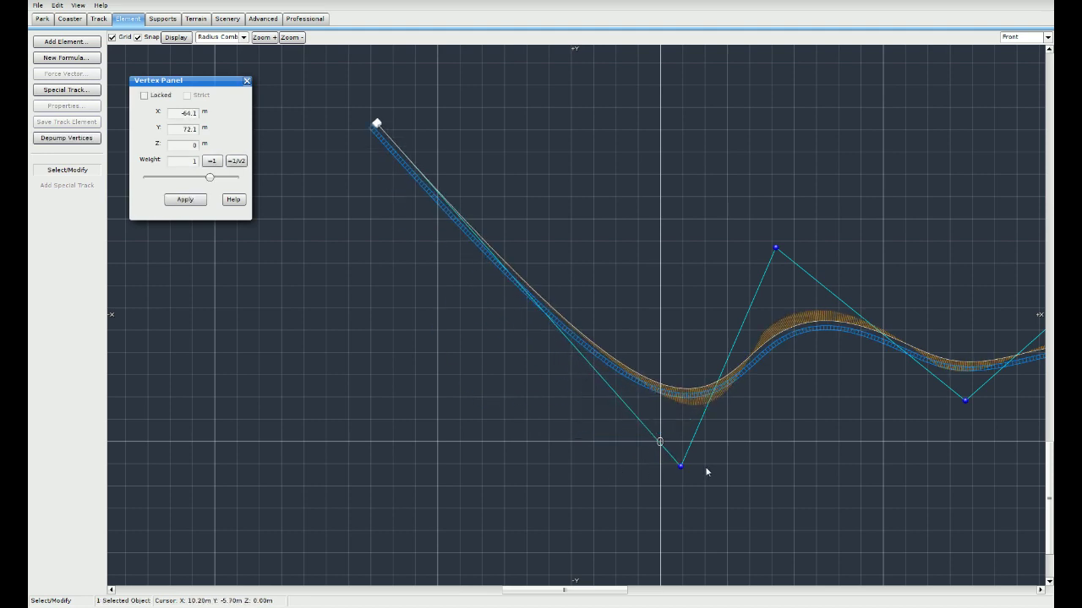
left_click_drag(680, 467, 522, 366)
right_click_drag(717, 381, 508, 372)
scroll(538, 386, "down", 3)
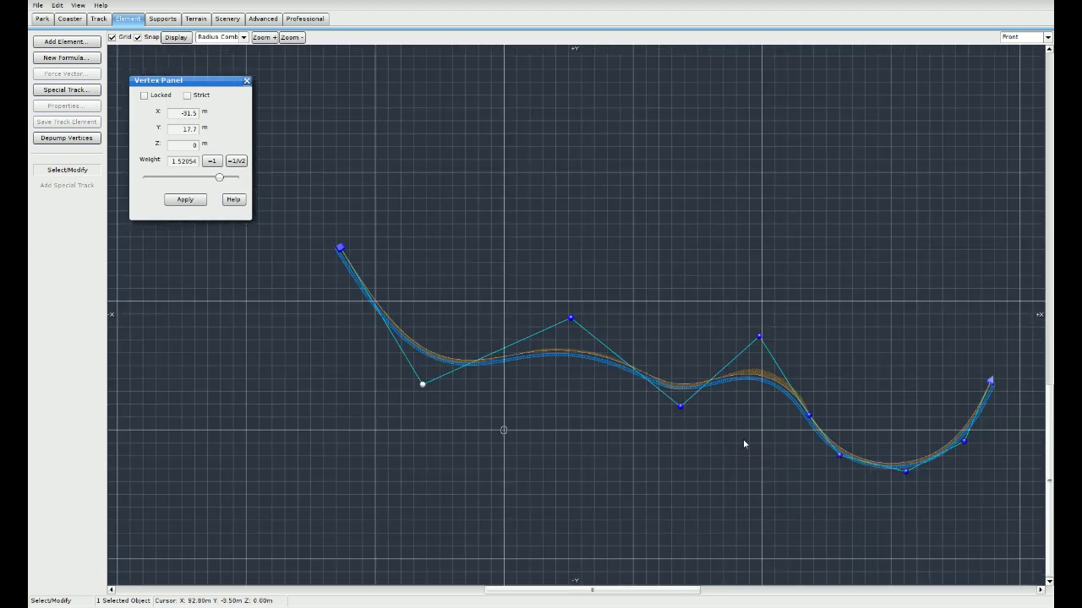
Step: Set the spline display type to Speed Comb, examine the comb and estimated speed near the track's start, and select the start vertex
left_click(243, 37)
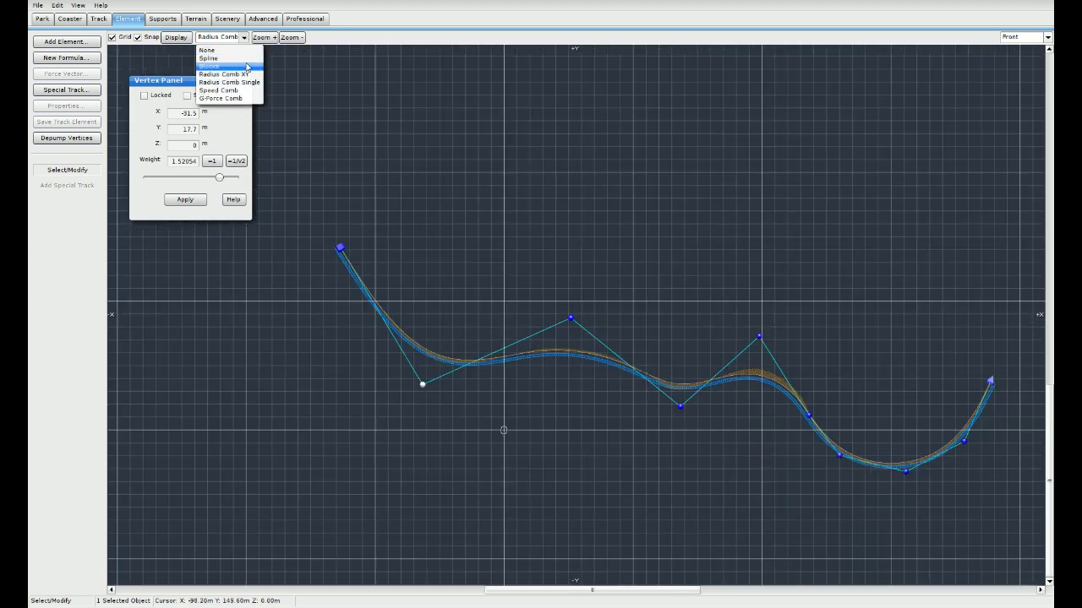
left_click(247, 90)
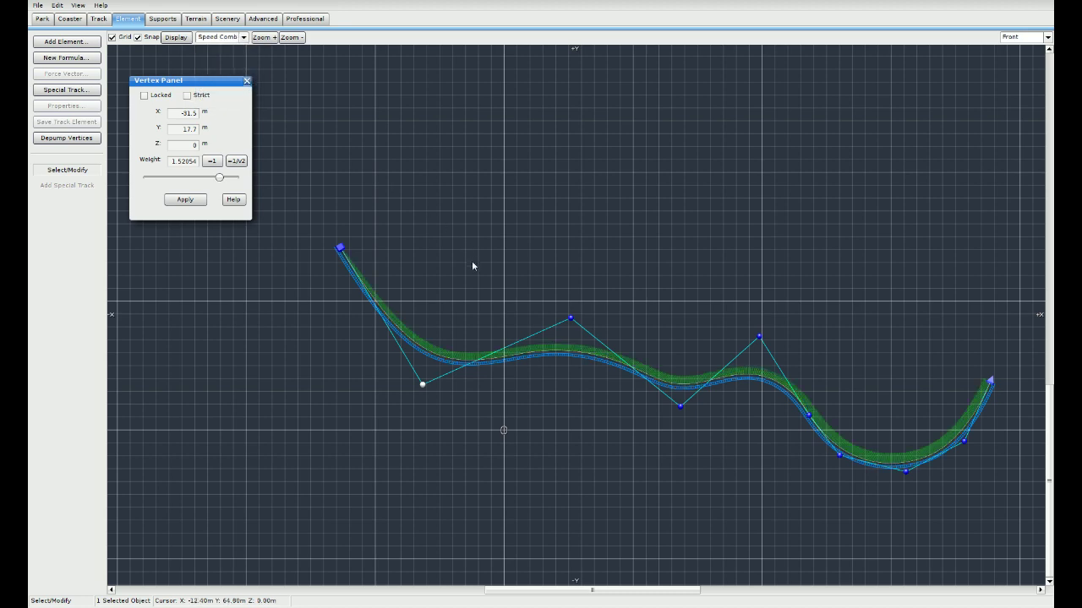
right_click_drag(471, 261, 480, 218)
scroll(466, 248, "up", 5)
right_click_drag(420, 287, 661, 288)
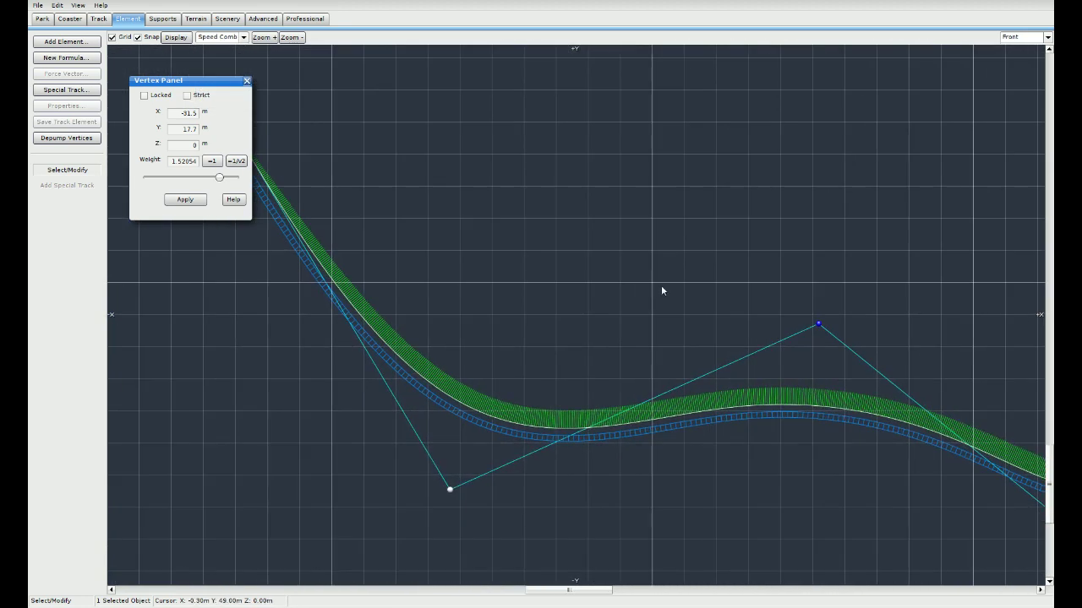
scroll(572, 322, "up", 2)
right_click_drag(437, 306, 651, 342)
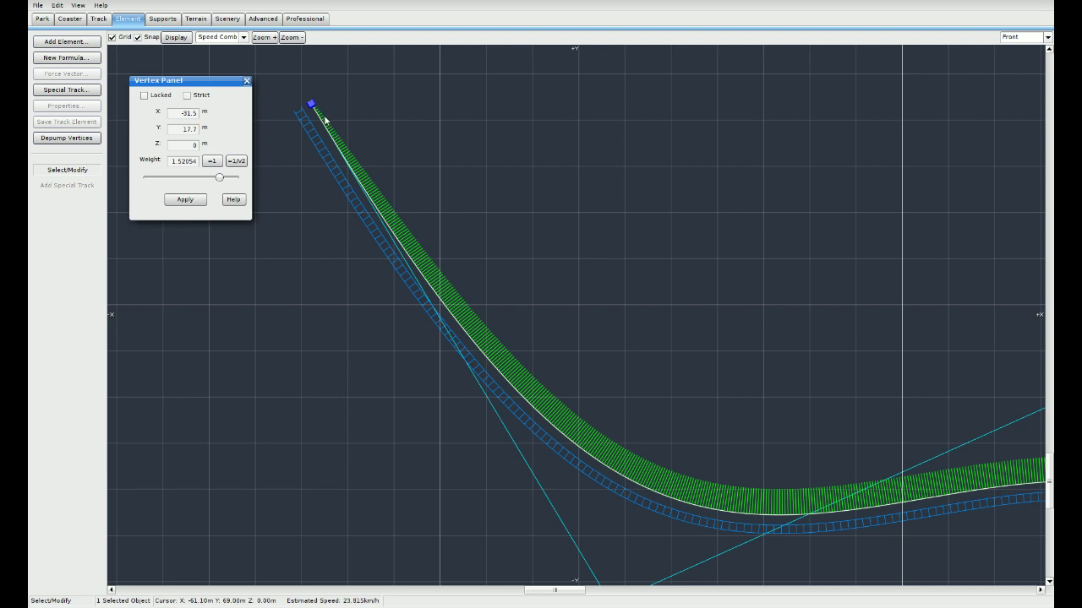
scroll(461, 206, "up", 5)
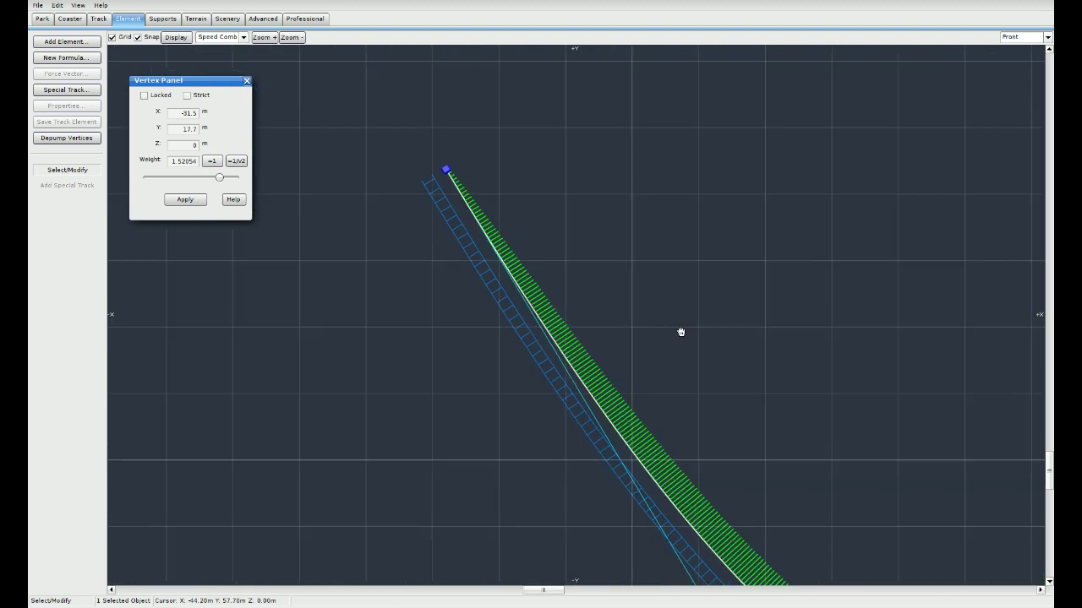
left_click(449, 170)
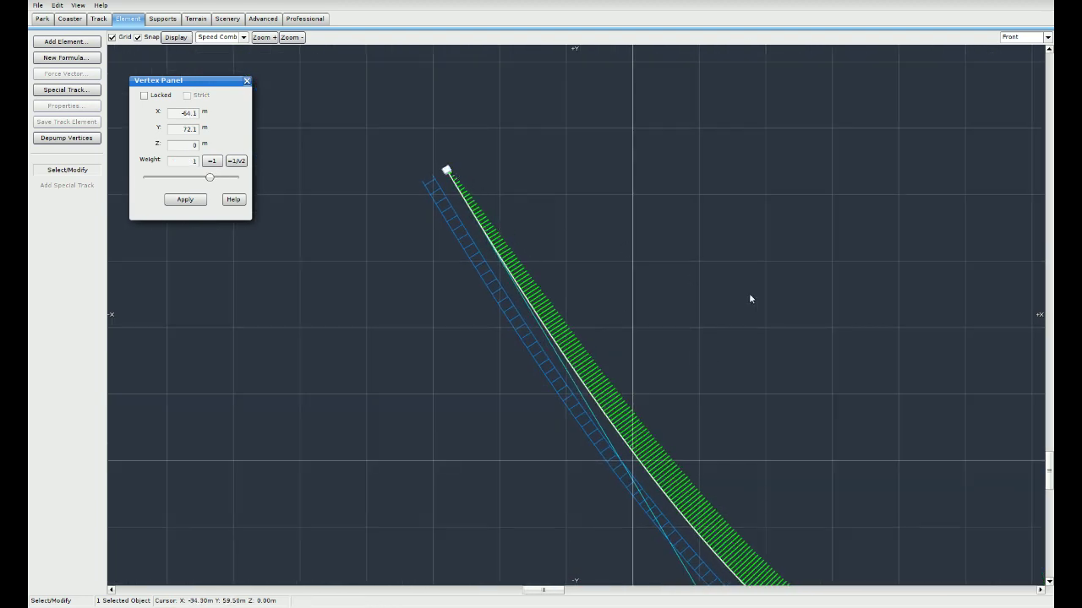
Step: Examine the speed comb along the track to its end, and compare it with the first drop, hills and dip
right_click_drag(993, 456, 329, 216)
right_click_drag(1013, 357, 441, 187)
right_click_drag(896, 303, 284, 241)
right_click_drag(998, 370, 502, 188)
right_click_drag(882, 393, 360, 181)
right_click_drag(771, 161, 465, 448)
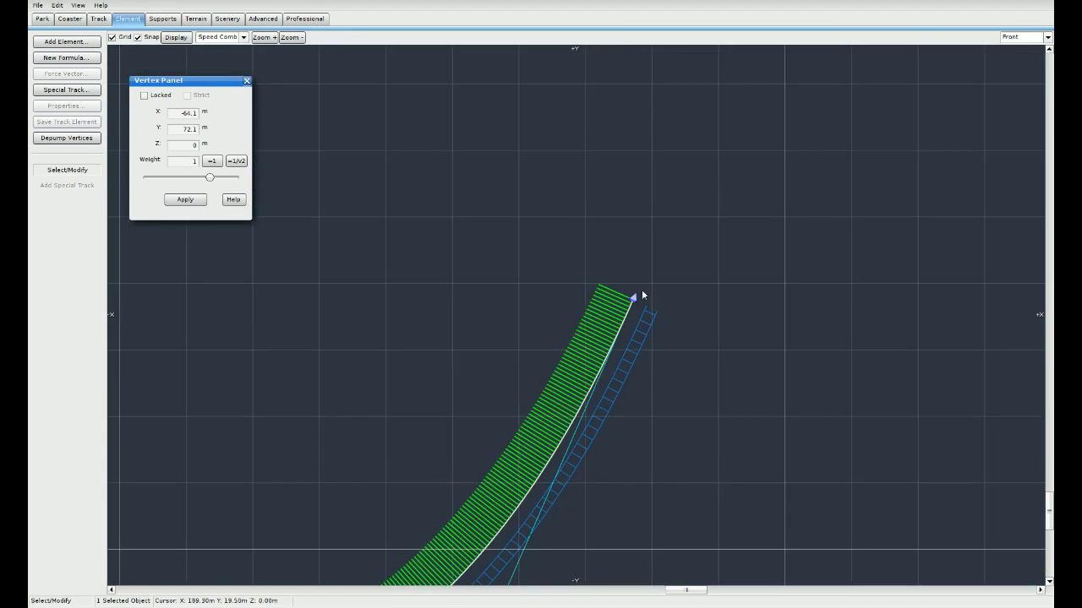
scroll(652, 318, "up", 2)
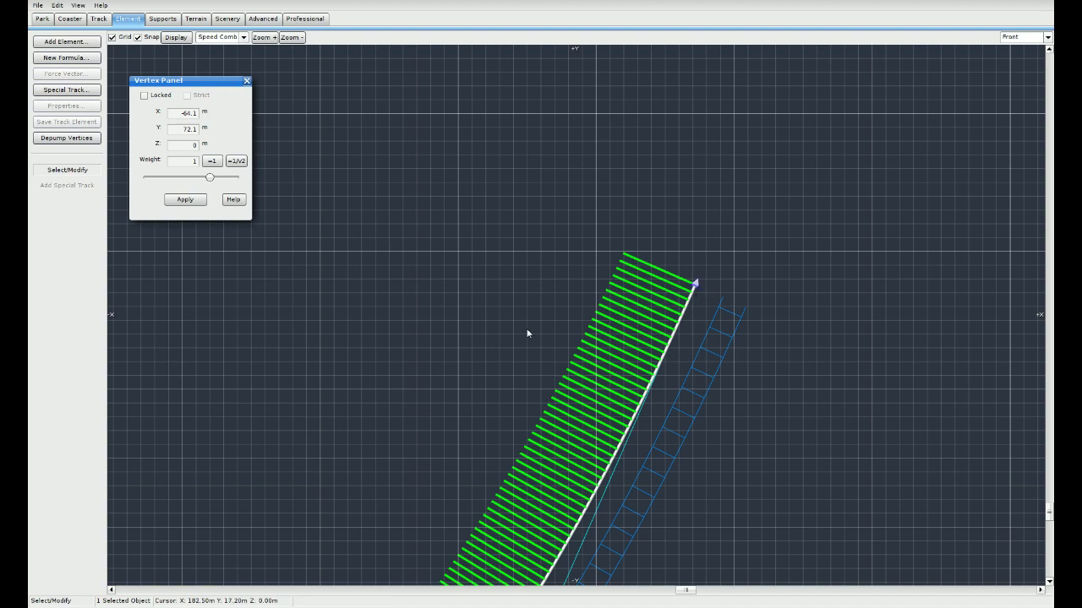
scroll(527, 331, "down", 9)
middle_click_drag(356, 324, 752, 369)
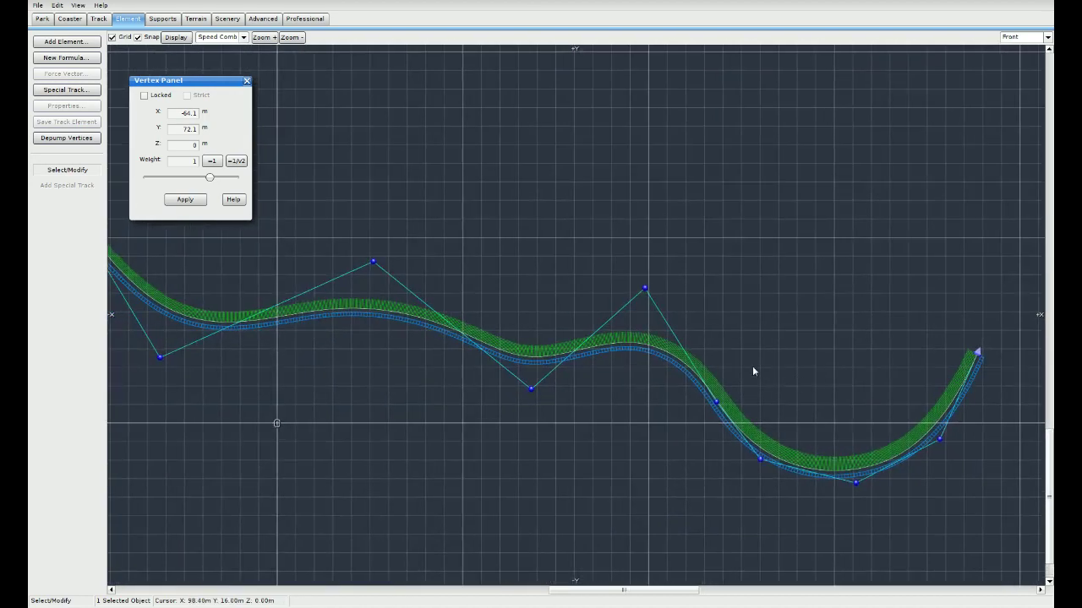
scroll(533, 366, "up", 6)
middle_click_drag(533, 357, 693, 405)
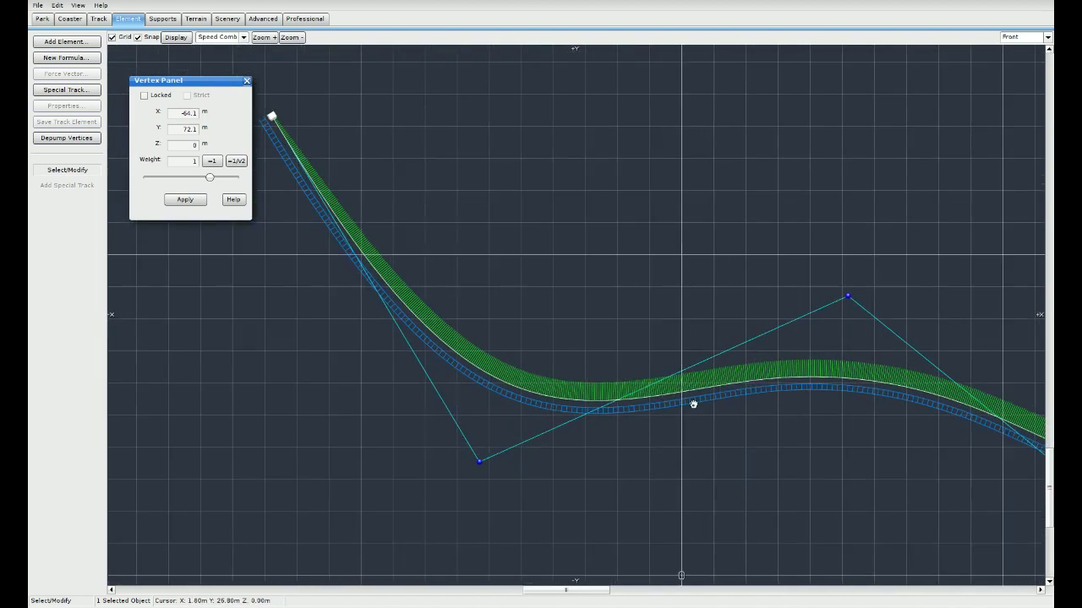
middle_click_drag(910, 479, 634, 432)
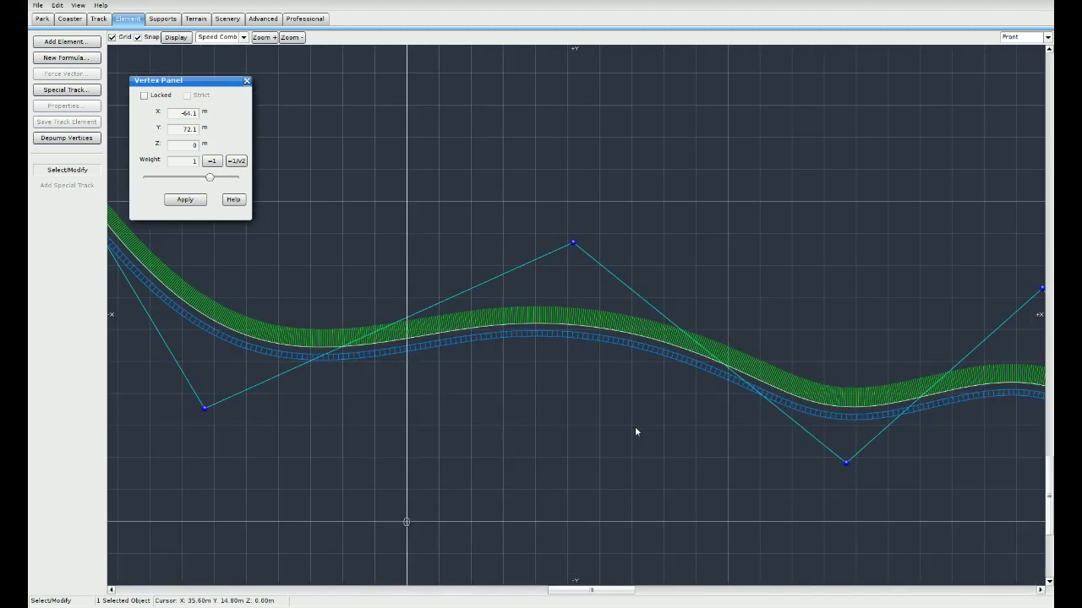
scroll(638, 431, "down", 2)
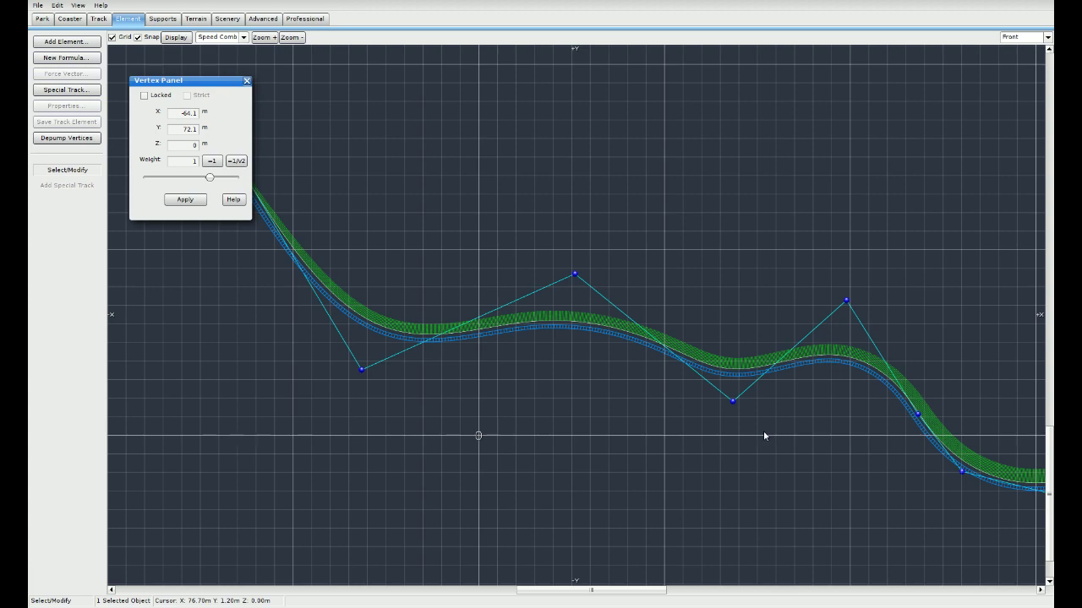
Step: Examine the speed comb from start to end, and raise the track's end vertex to about X 216.3 m, Y 62 m
middle_click_drag(736, 427, 840, 482)
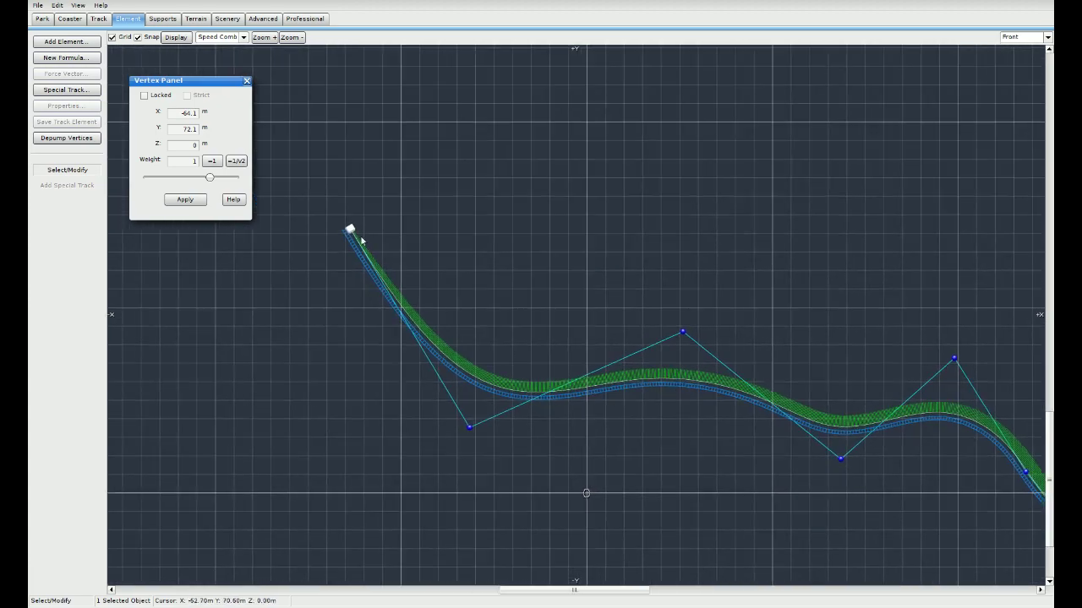
middle_click_drag(887, 484, 600, 432)
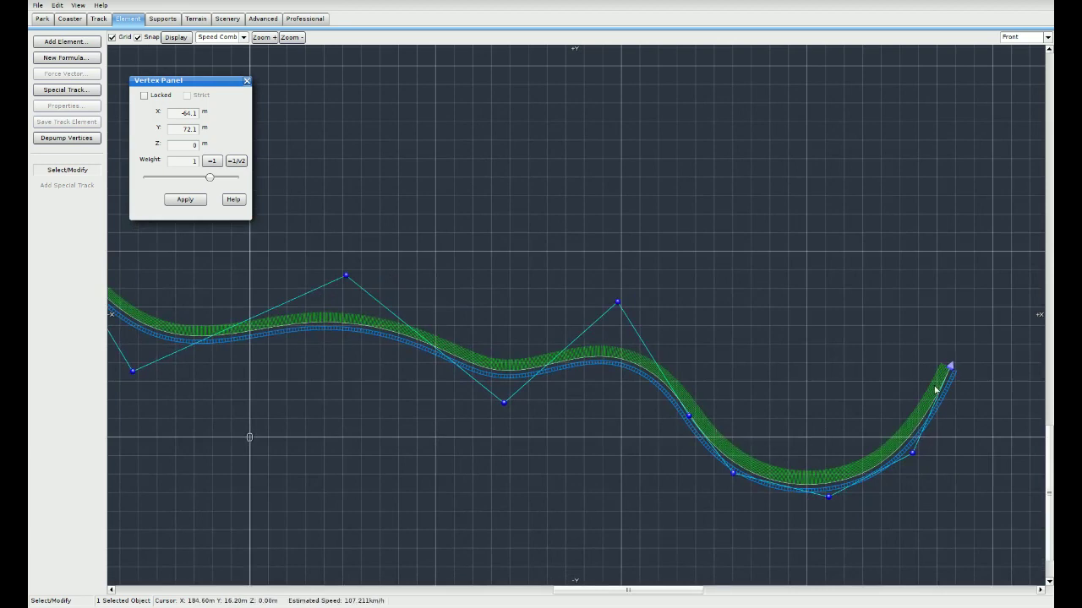
middle_click_drag(820, 415, 718, 420)
scroll(709, 420, "down", 1)
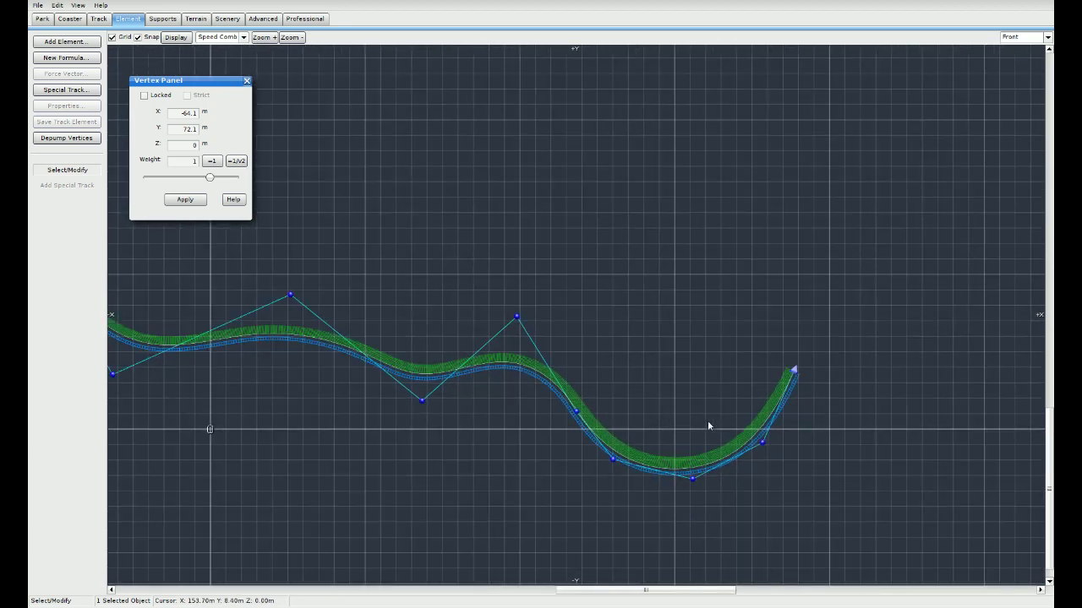
left_click(793, 371)
left_click_drag(796, 372, 838, 297)
scroll(841, 300, "up", 1)
scroll(841, 297, "up", 5)
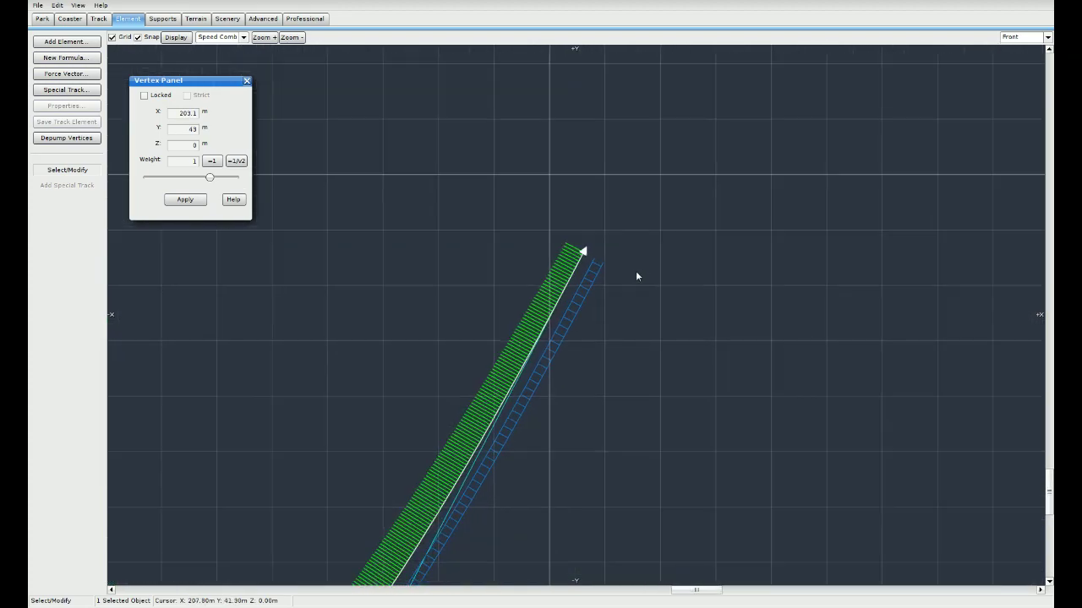
right_click_drag(600, 253, 481, 336)
left_click_drag(463, 335, 609, 138)
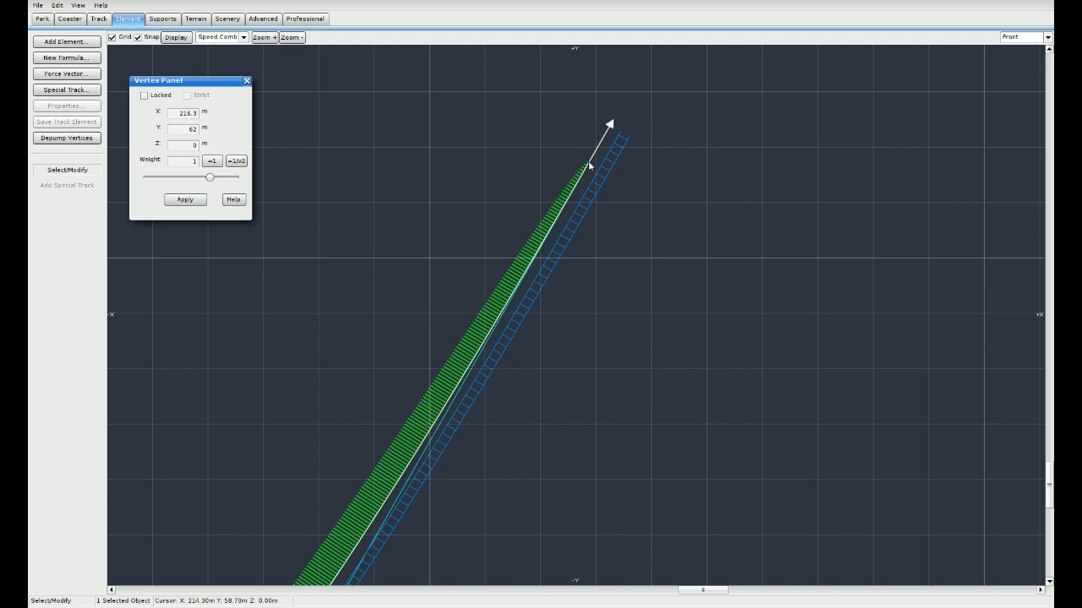
Step: Raise the track's end vertex to about X 232.9 m, Y 86.4 m, and examine the speed comb along the final climb
scroll(589, 162, "down", 7)
right_click_drag(407, 329, 727, 326)
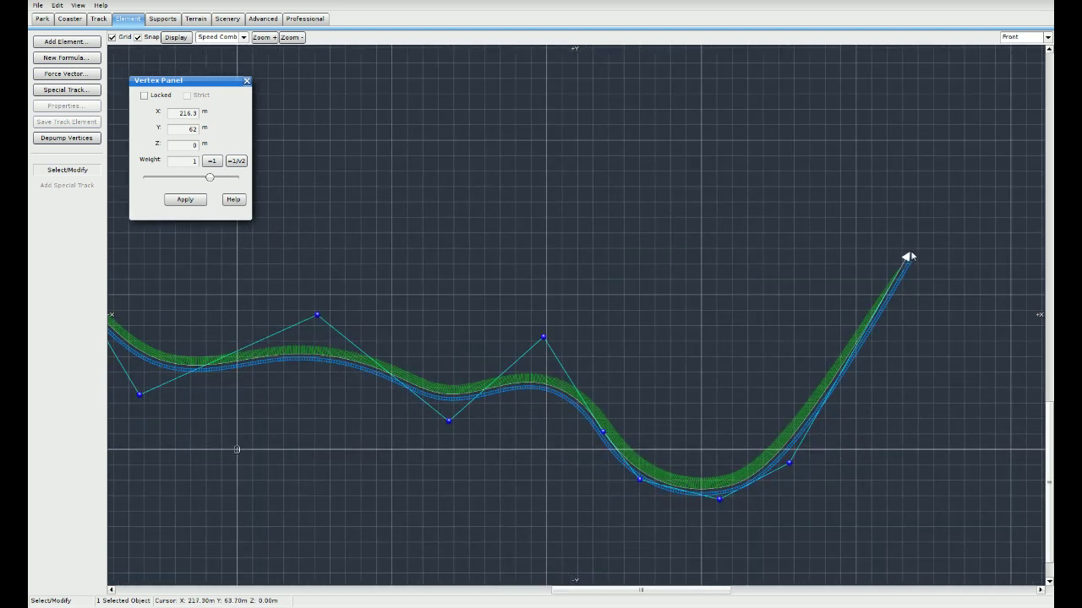
left_click_drag(907, 257, 957, 180)
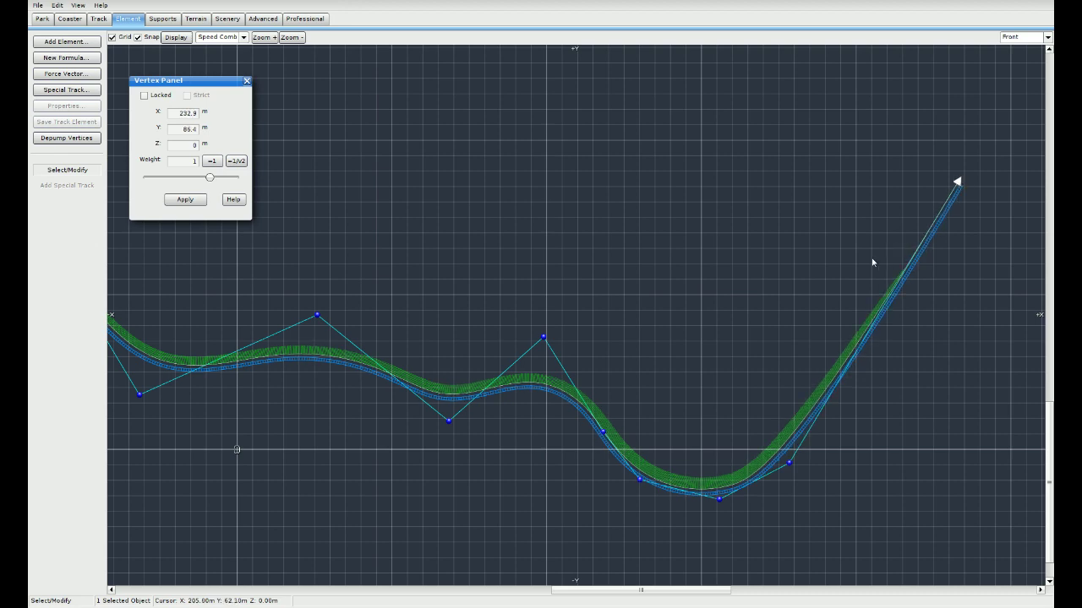
scroll(873, 263, "down", 4)
right_click_drag(561, 376, 533, 218)
scroll(583, 321, "up", 4)
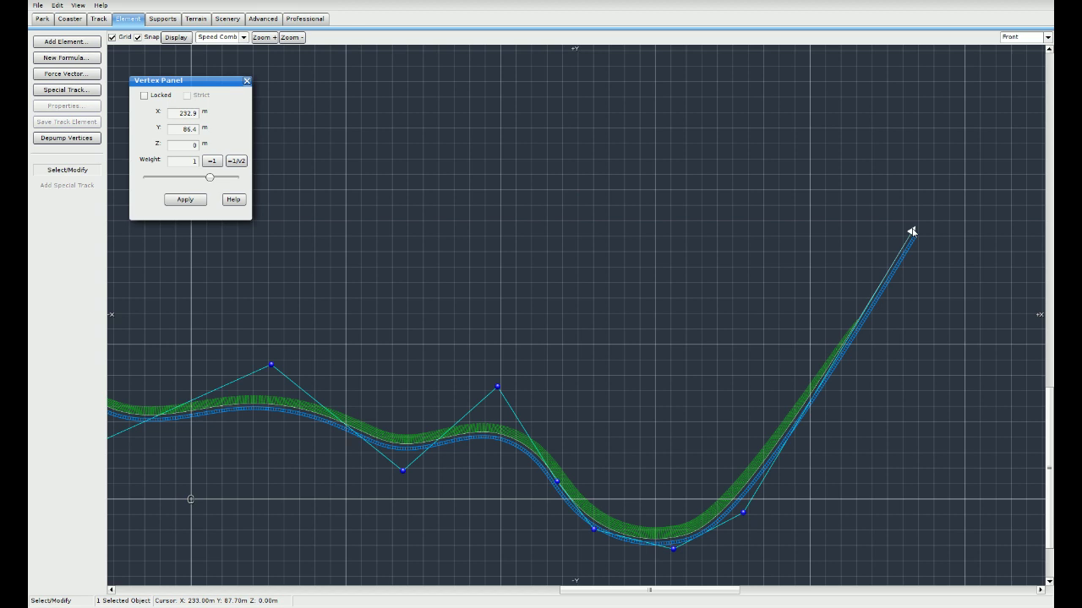
Step: Lower the track's end vertex to about X 223.1 m, Y 47.5 m, and check the speed comb along the whole track
left_click_drag(912, 232, 880, 352)
right_click_drag(599, 382, 824, 356)
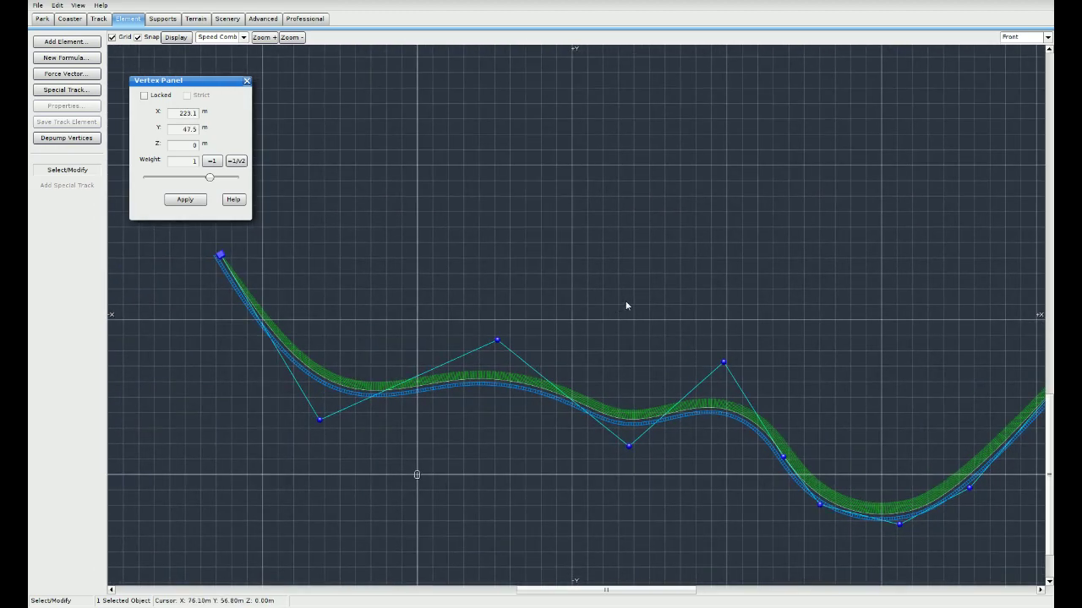
right_click_drag(777, 297, 678, 315)
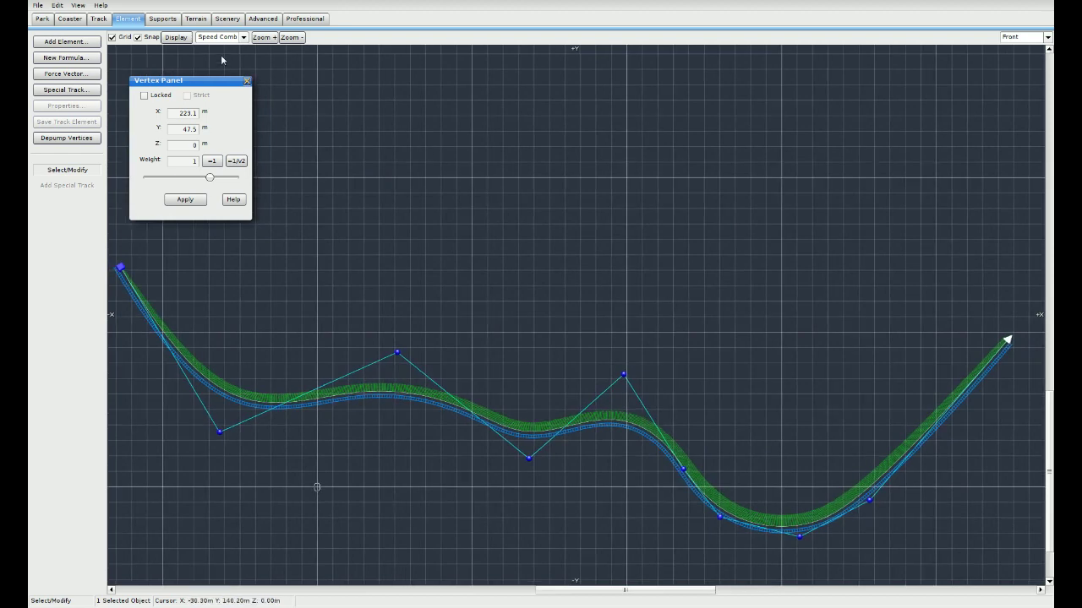
Step: Set the spline display type to G-Force Comb and examine the comb along the first drop
left_click(237, 39)
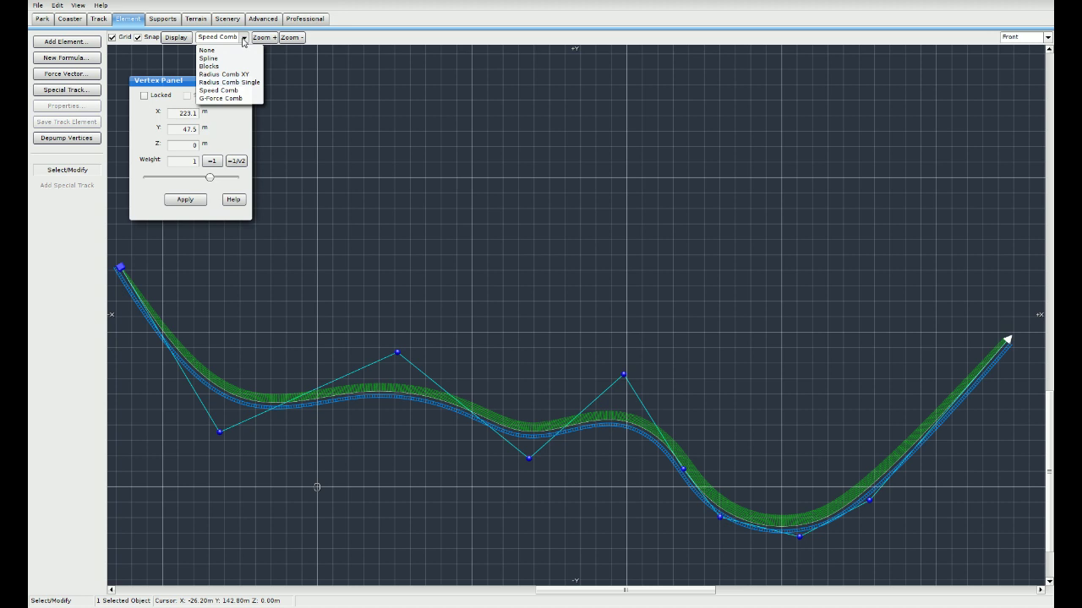
left_click(246, 99)
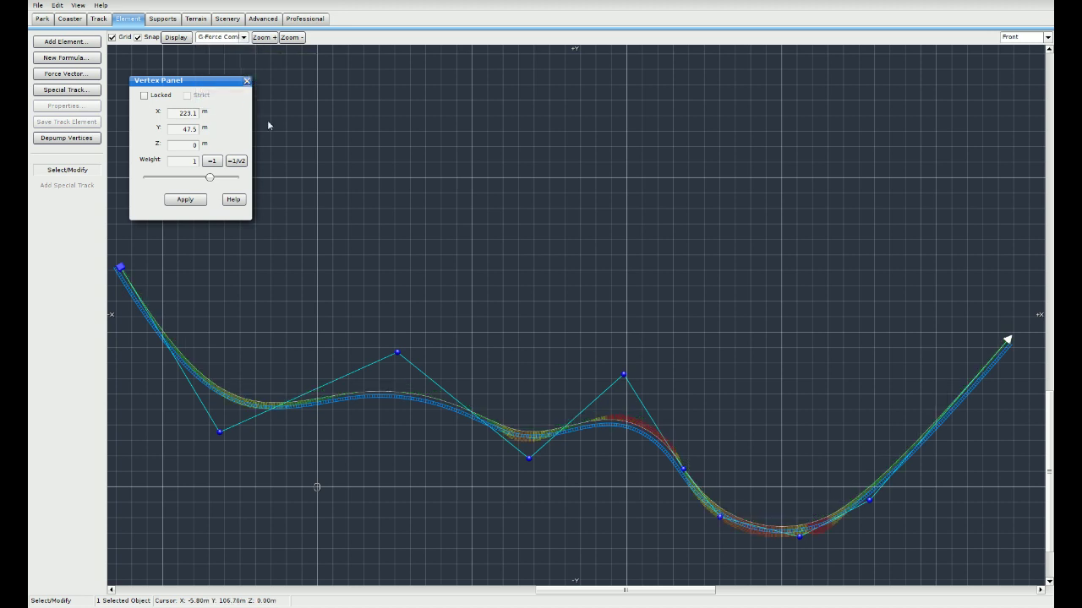
right_click_drag(392, 330, 589, 308)
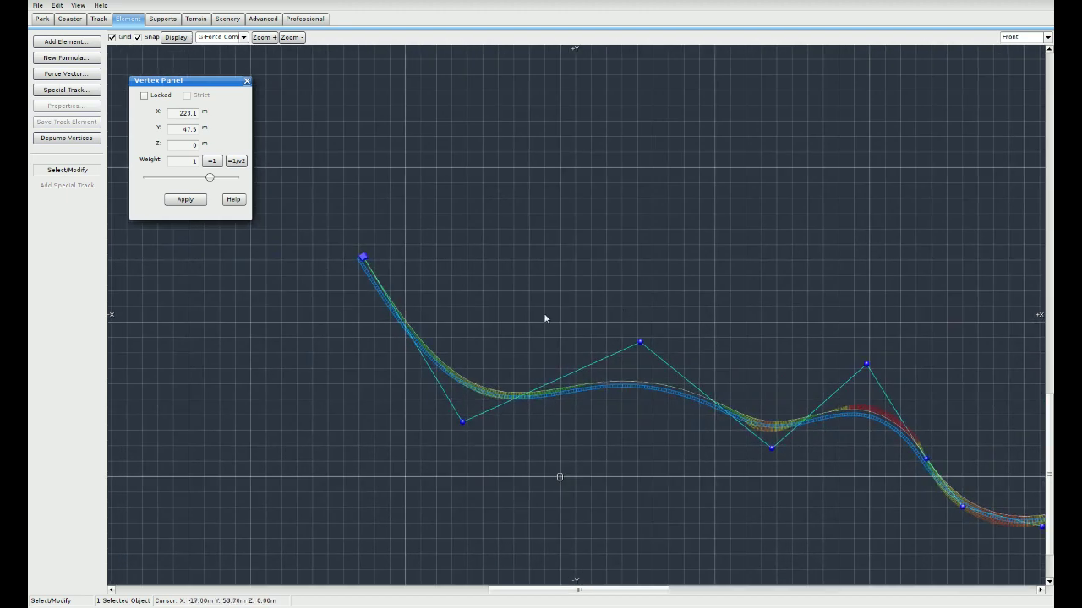
scroll(504, 315, "up", 5)
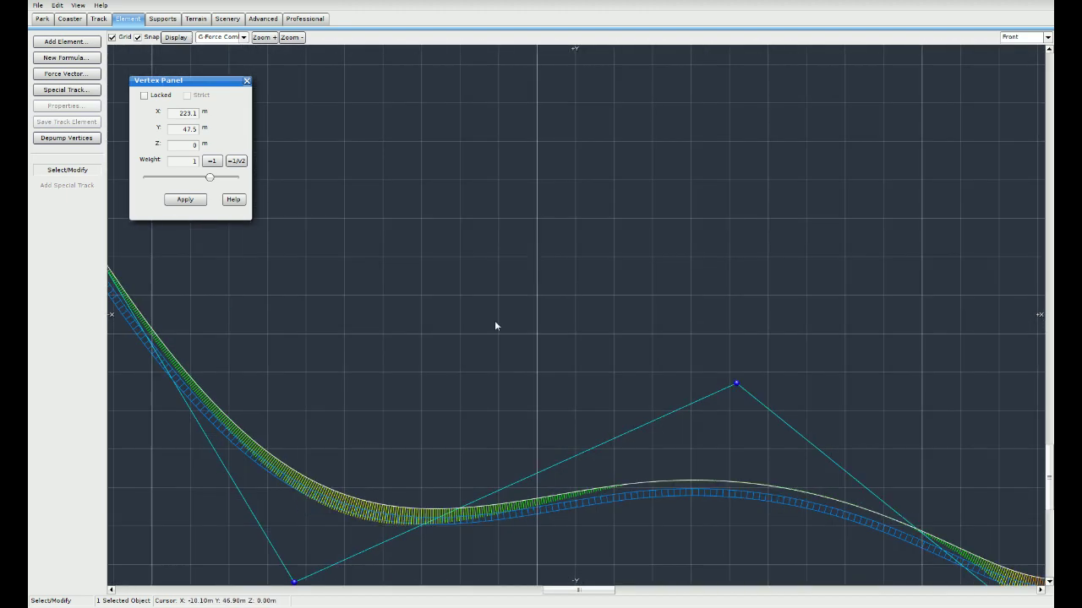
scroll(555, 327, "up", 4)
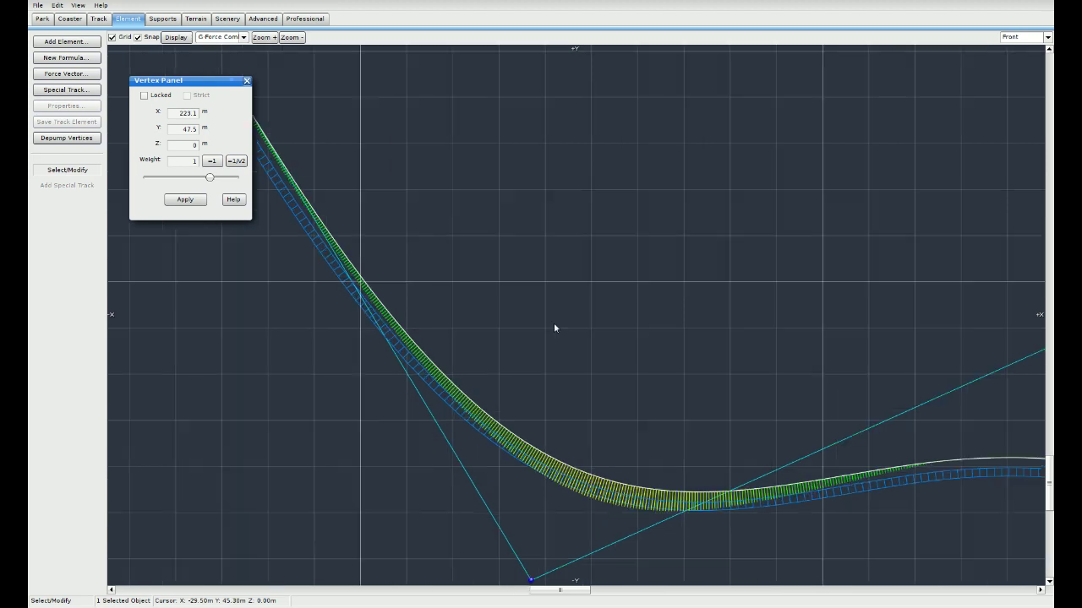
right_click_drag(622, 237, 845, 458)
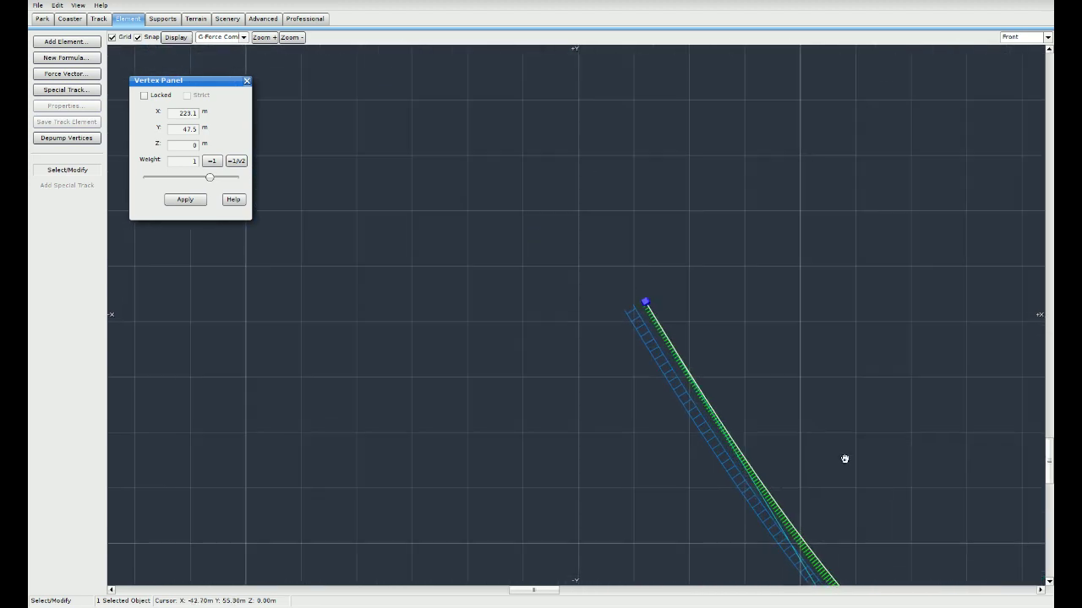
Step: Lower the start vertex to about X -99.1 m, Y 19.1 m, and check the estimated G-forces on the flattened track
left_click(644, 302)
left_click_drag(644, 301, 478, 435)
right_click_drag(526, 557, 614, 167)
left_click_drag(584, 56, 363, 504)
right_click_drag(431, 537, 509, 377)
scroll(522, 340, "up", 3)
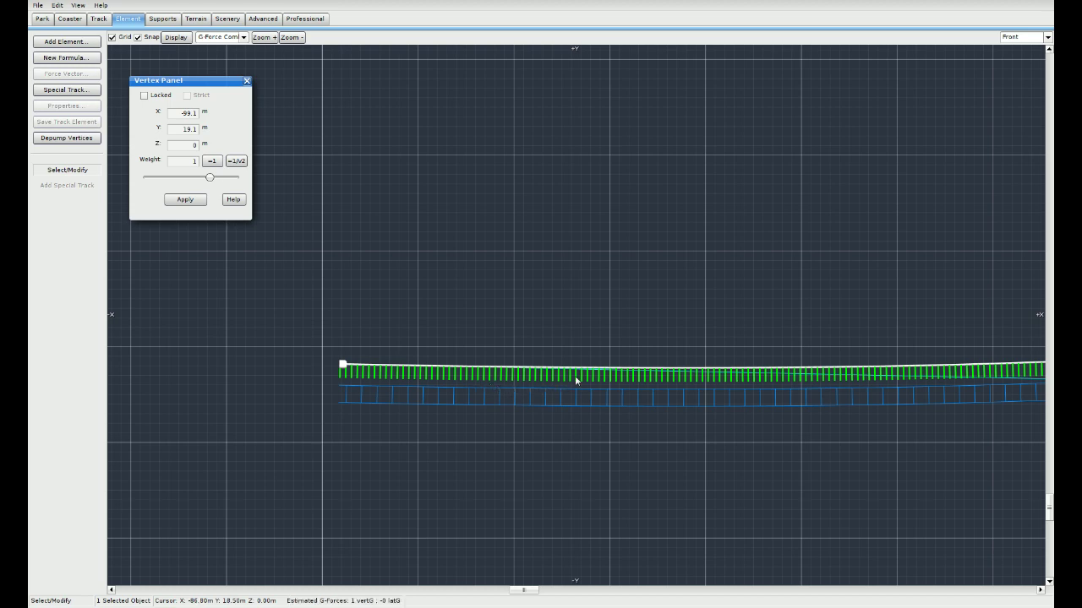
Step: Raise the start vertex to about X -72.6 m, Y 72.1 m to restore the steep first drop
right_click_drag(947, 415, 511, 532)
scroll(483, 411, "down", 2)
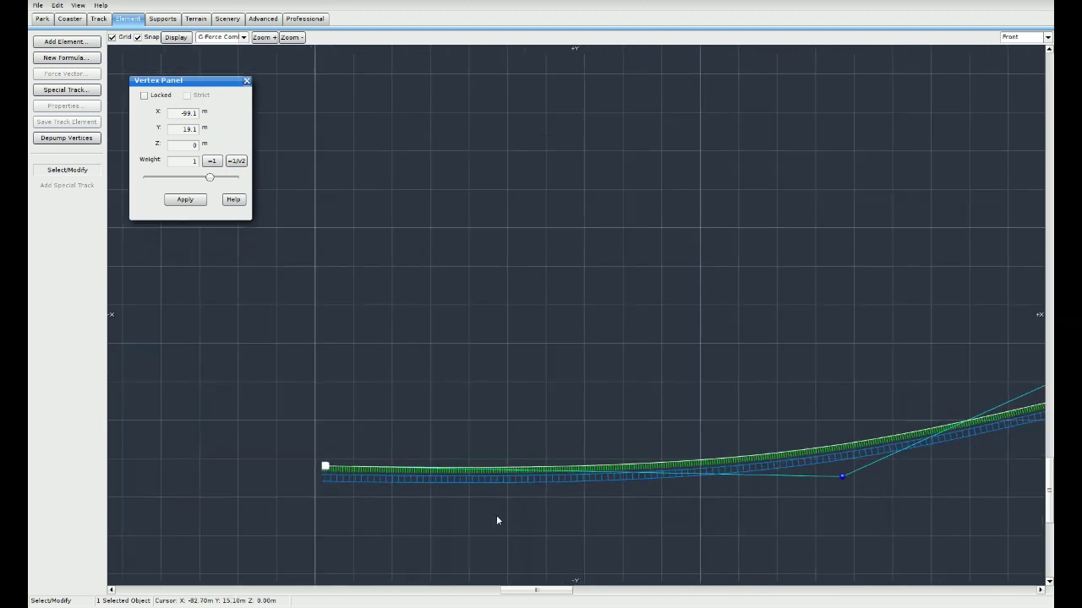
left_click_drag(317, 478, 527, 60)
right_click_drag(642, 305, 397, 320)
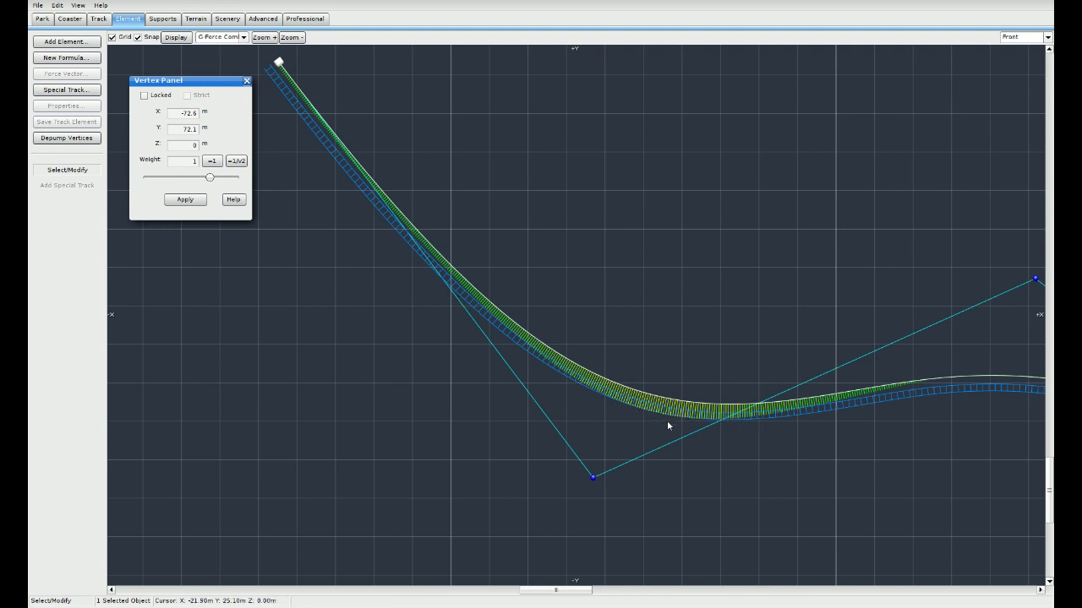
Step: Pull the first valley vertex down to about X -70.6 m, Y -24.1 m, and check the estimated G-forces in the valley
right_click_drag(668, 420, 554, 388)
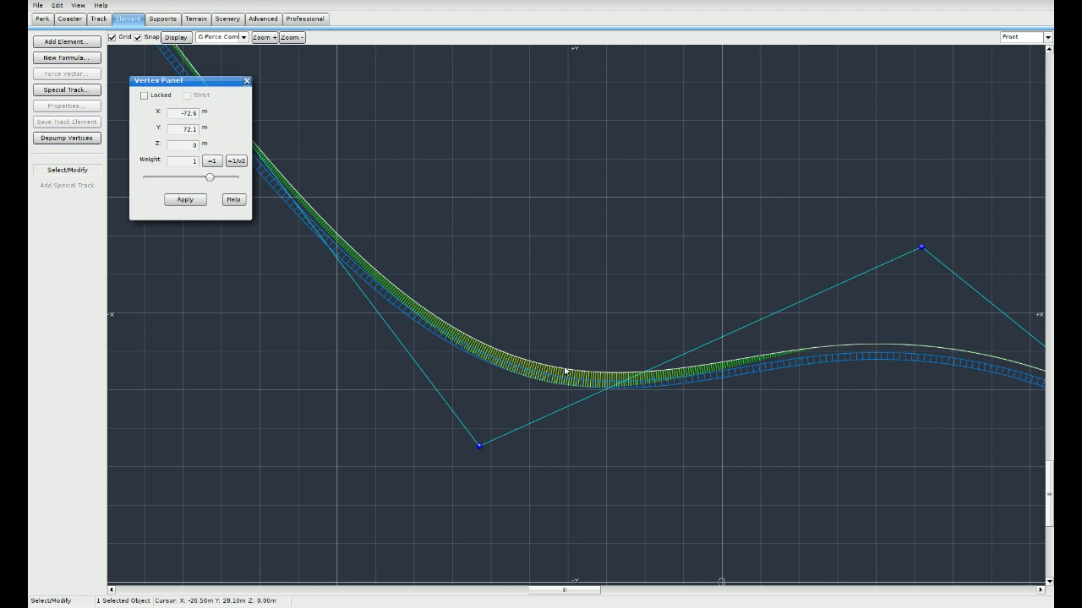
right_click_drag(522, 453, 616, 435)
left_click_drag(569, 434, 461, 565)
right_click_drag(460, 566, 575, 370)
left_click_drag(540, 403, 368, 591)
right_click_drag(368, 591, 426, 468)
left_click_drag(427, 467, 403, 465)
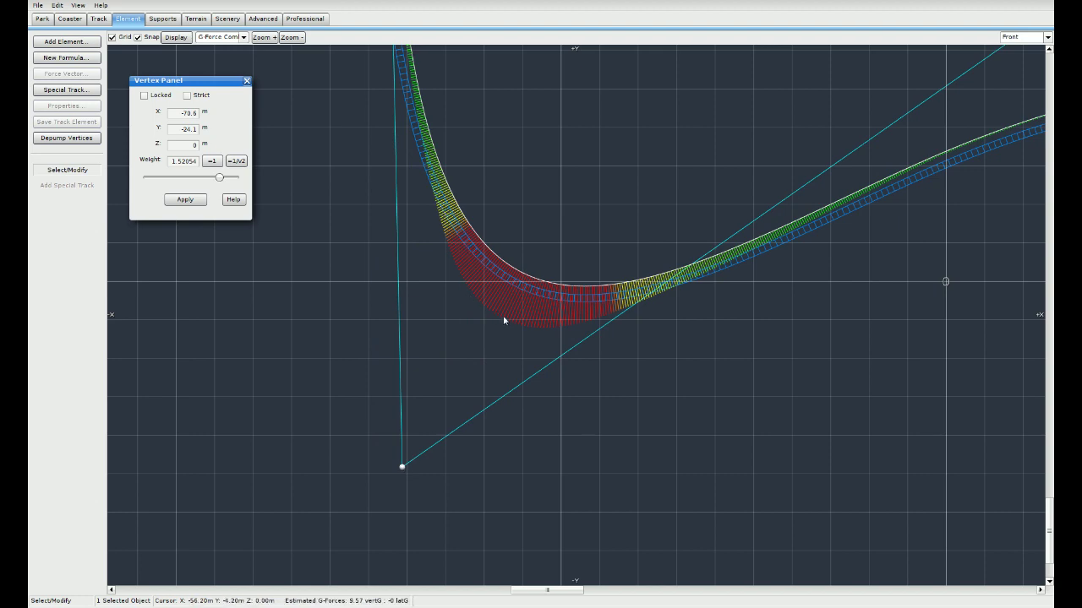
Step: Examine the G-force comb in the sharp valley, and raise its vertex to about X -44.5 m, Y 19.3 m
right_click_drag(527, 309, 499, 446)
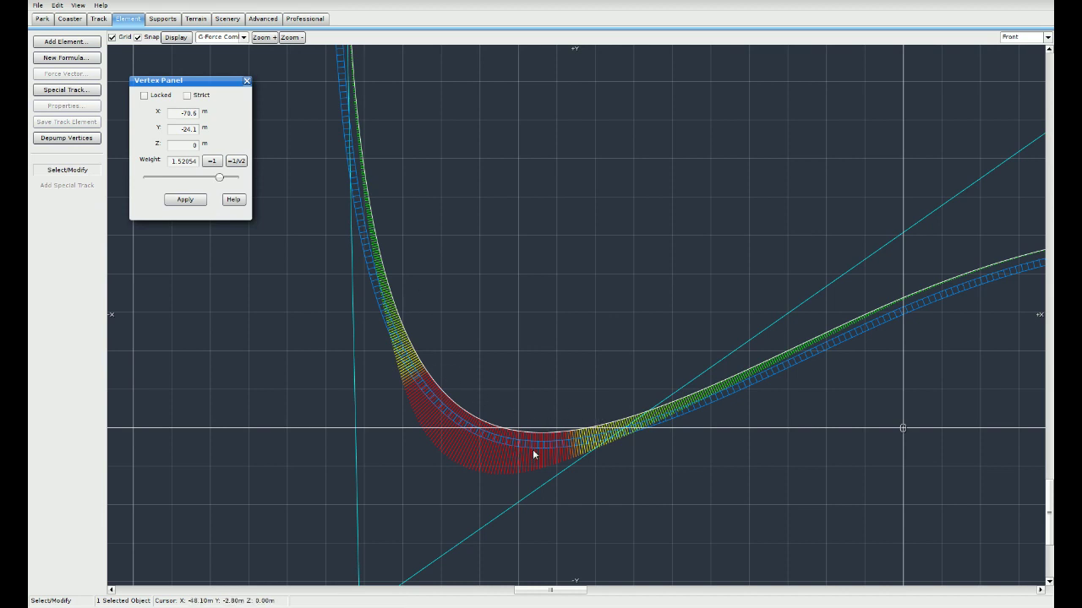
right_click_drag(511, 319, 522, 360)
scroll(584, 315, "down", 2)
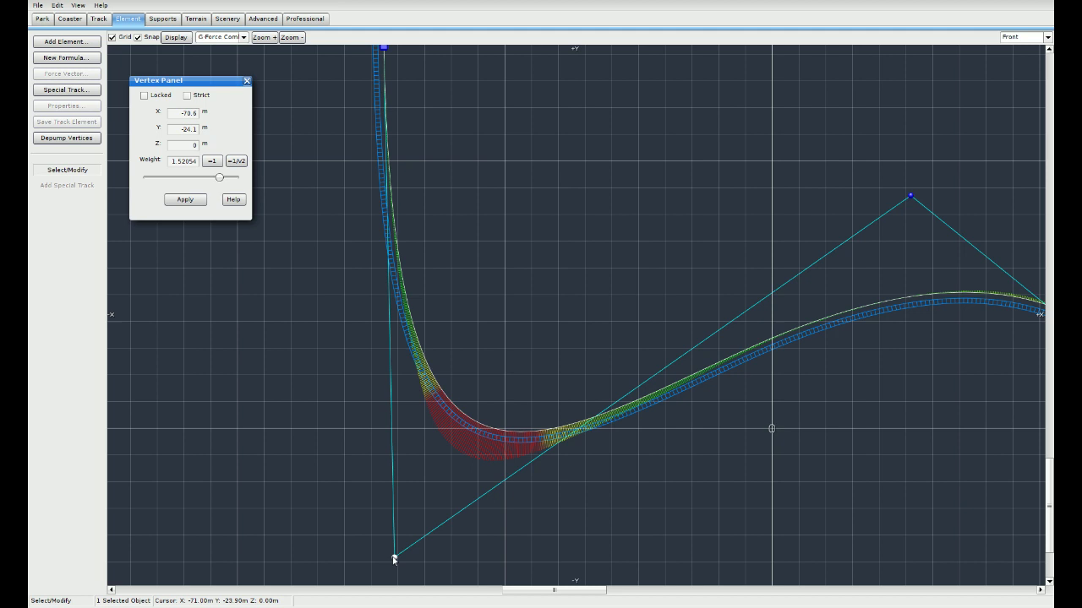
left_click_drag(391, 563, 530, 328)
Step: Examine the G-force comb closely over the crest and down the far side of the first hill
right_click_drag(885, 319, 597, 343)
scroll(557, 331, "up", 5)
right_click_drag(506, 322, 592, 377)
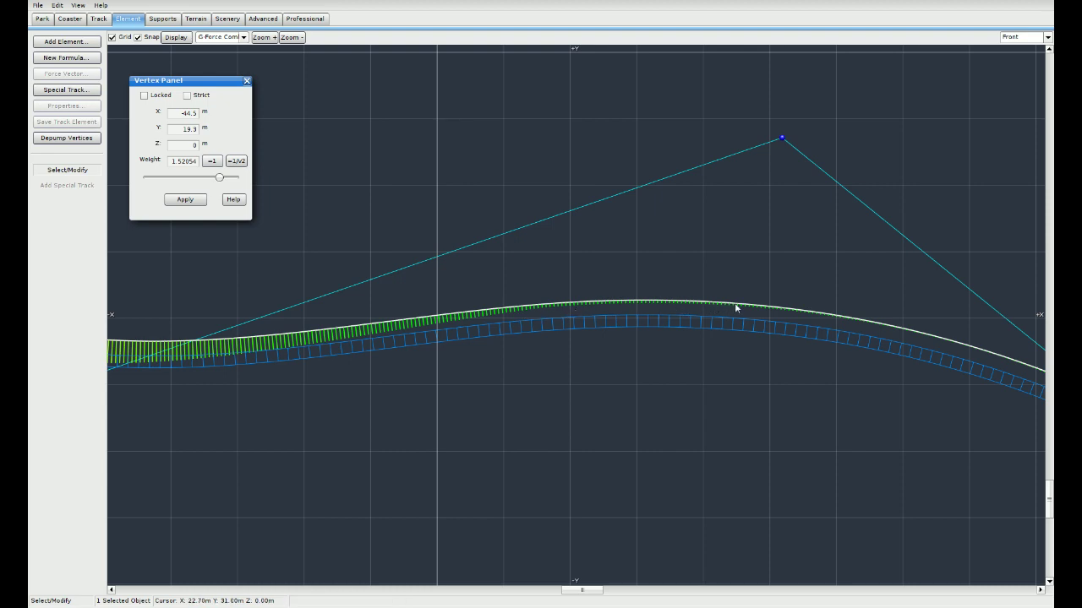
scroll(789, 333, "up", 3)
scroll(715, 350, "up", 3)
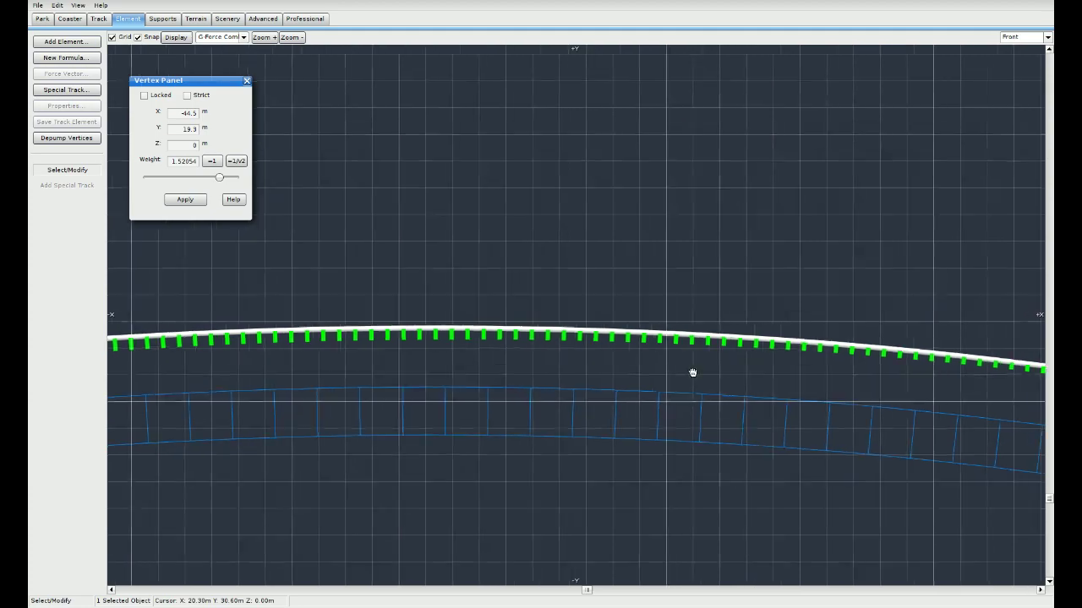
right_click_drag(906, 391, 550, 358)
right_click_drag(780, 410, 647, 368)
right_click_drag(911, 429, 651, 365)
right_click_drag(890, 452, 816, 430)
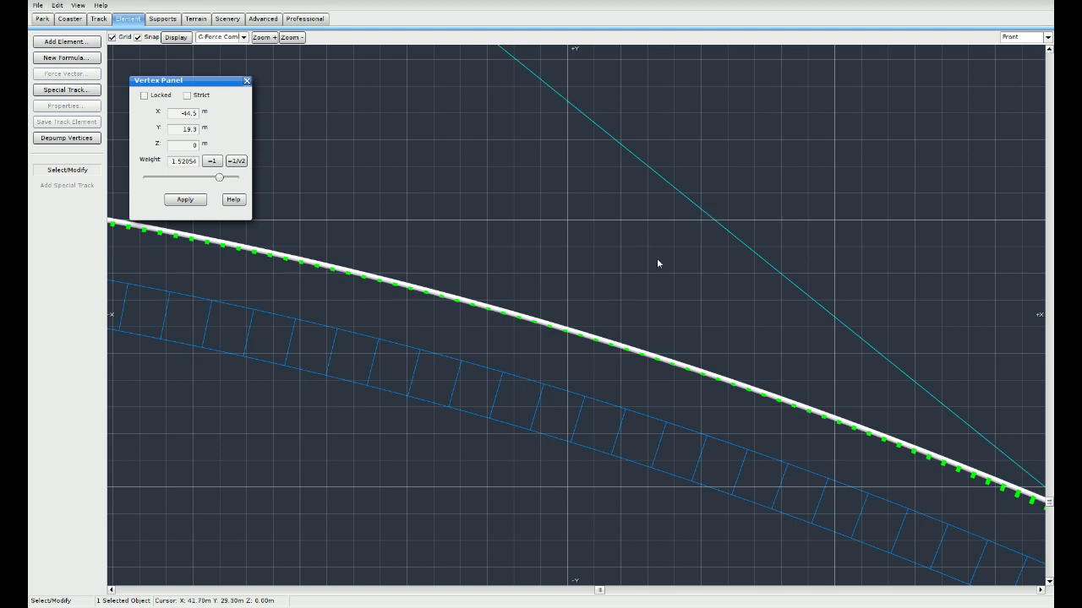
scroll(656, 259, "down", 10)
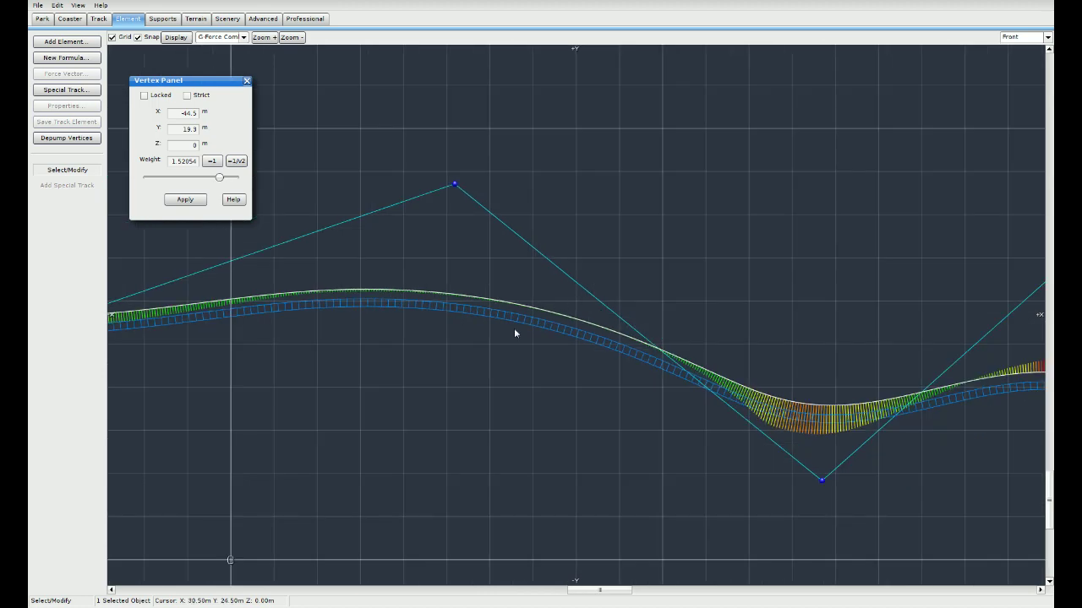
Step: Raise the first hill's vertex to about X 30.3 m, Y 70.2 m, and examine the G-force comb past its crest
left_click_drag(489, 278, 529, 57)
scroll(551, 293, "up", 6)
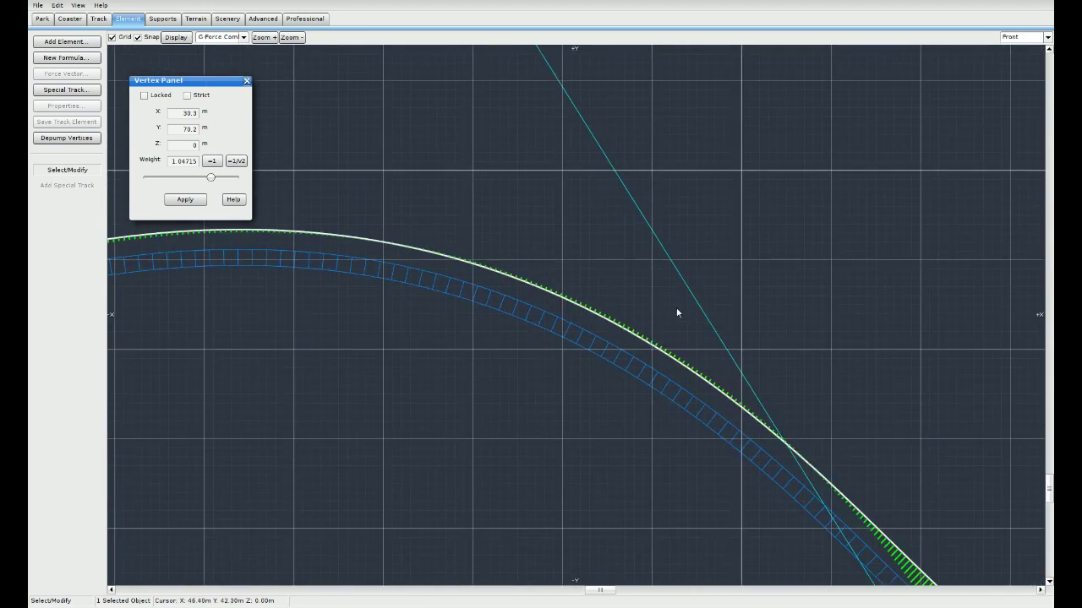
middle_click_drag(651, 329, 665, 300)
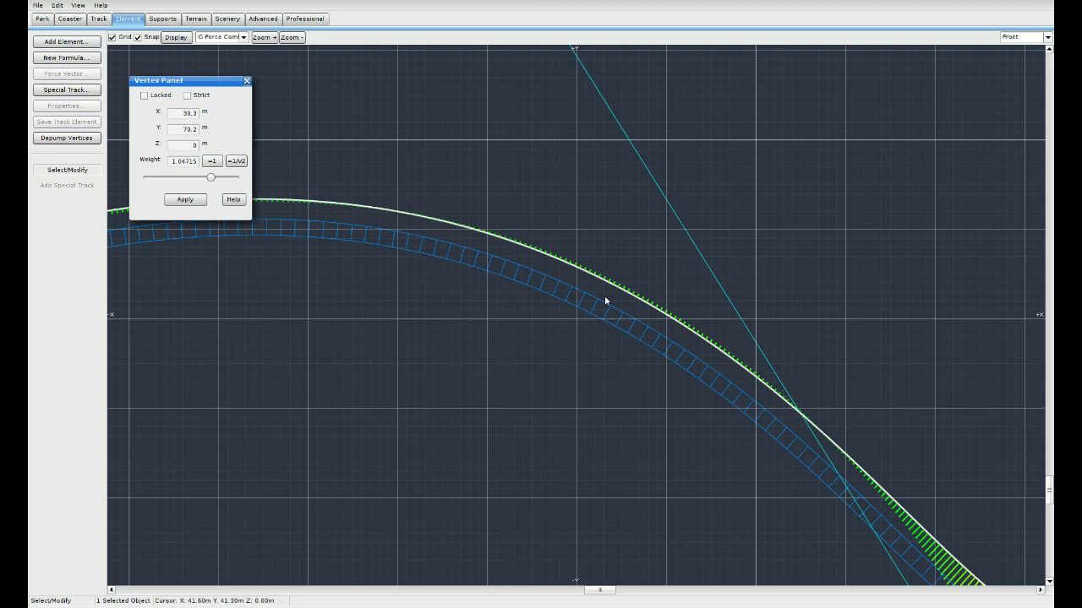
scroll(606, 302, "down", 3)
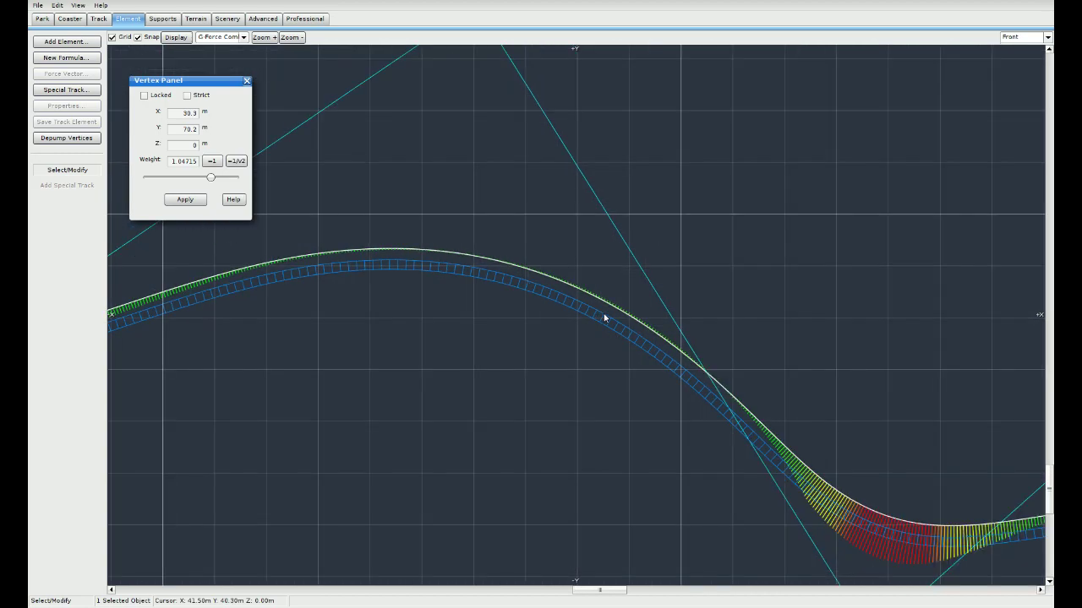
middle_click_drag(559, 239, 561, 244)
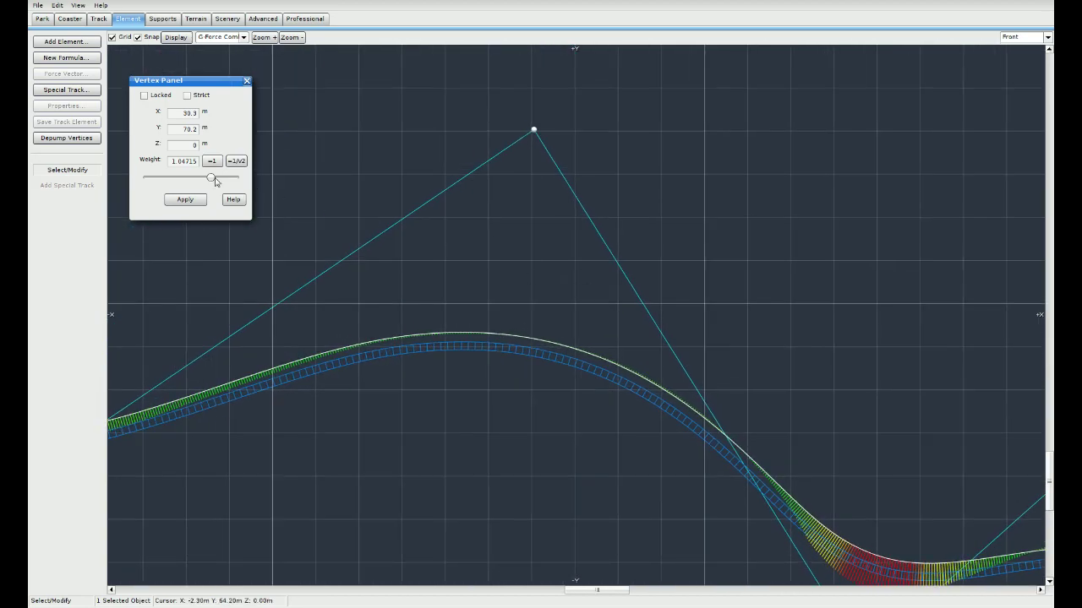
Step: Set the first hill vertex's weight to about 3.3201, lower it to about X 33.2 m, Y 48 m, and examine the G-force comb
left_click_drag(216, 181, 248, 178)
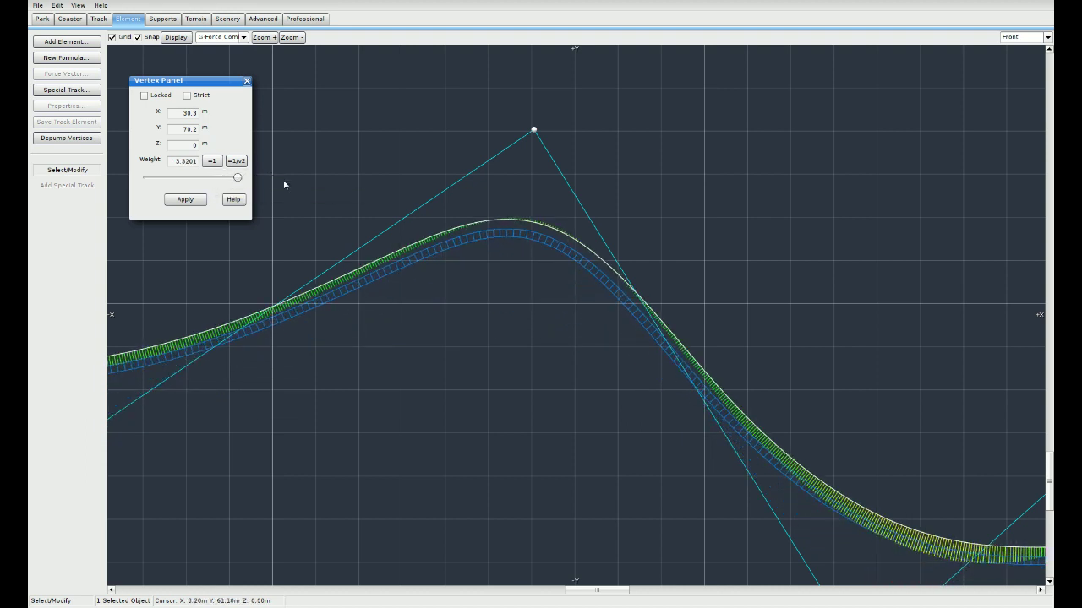
left_click_drag(534, 130, 559, 322)
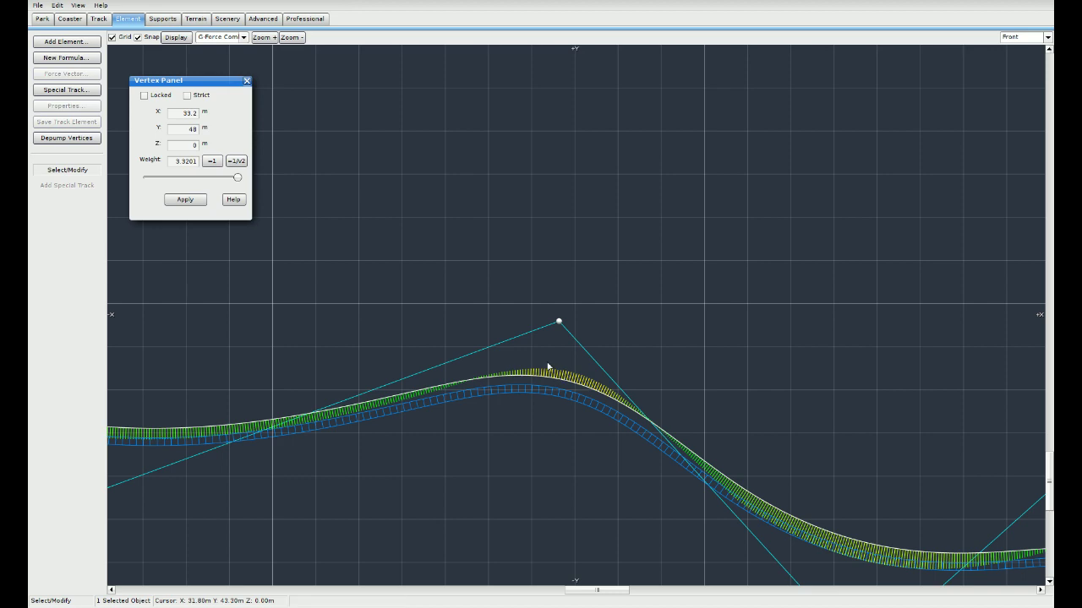
scroll(567, 380, "down", 3)
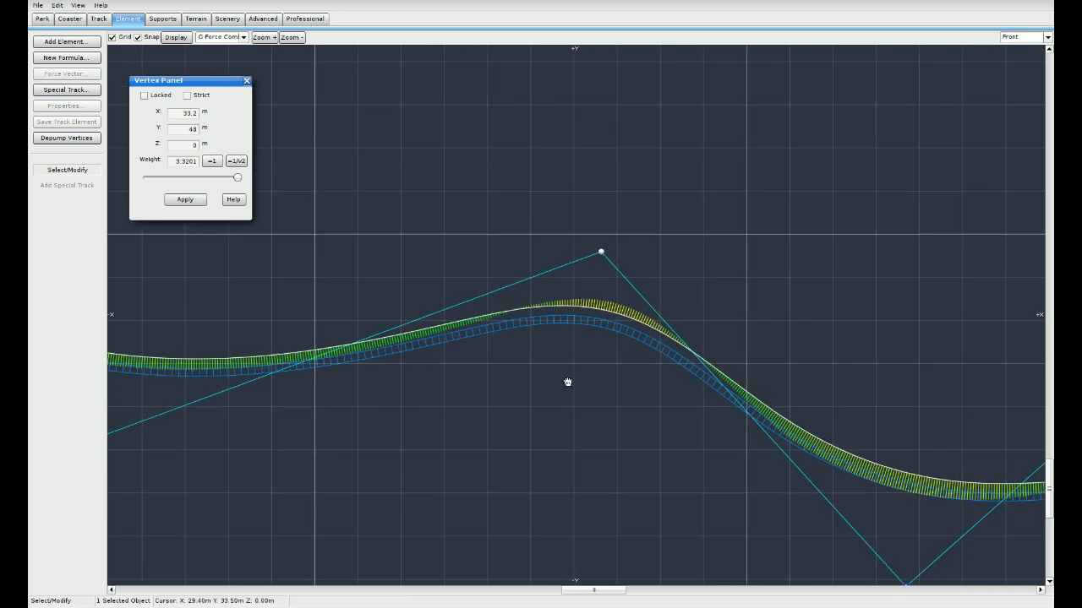
scroll(568, 389, "up", 3)
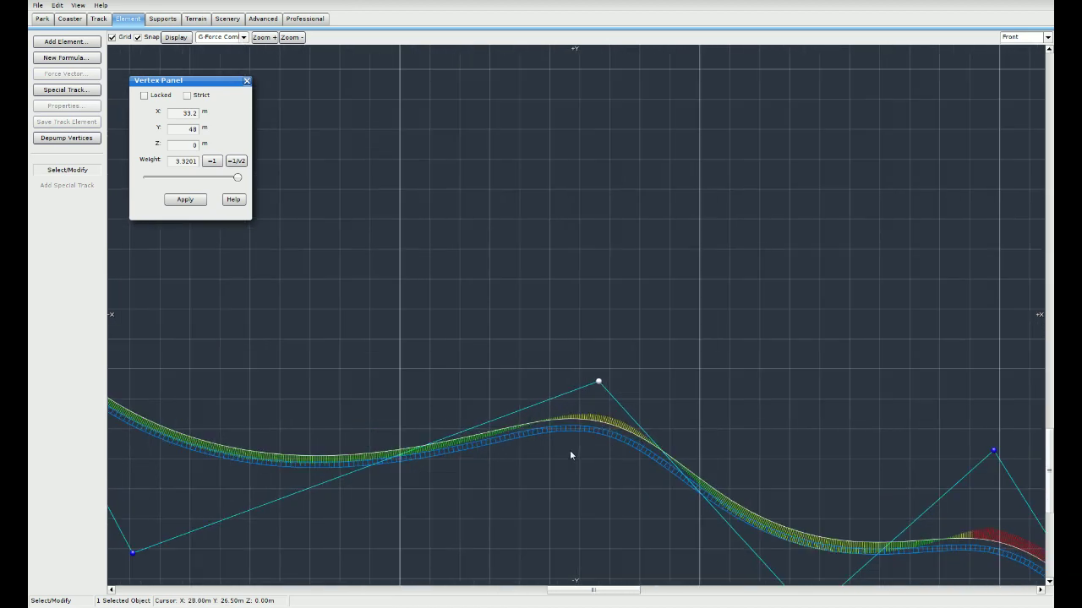
Step: Set the first hill vertex's weight to about 0.8955 and move it to about X 27.5 m, Y 58.8 m
left_click_drag(599, 385, 588, 356)
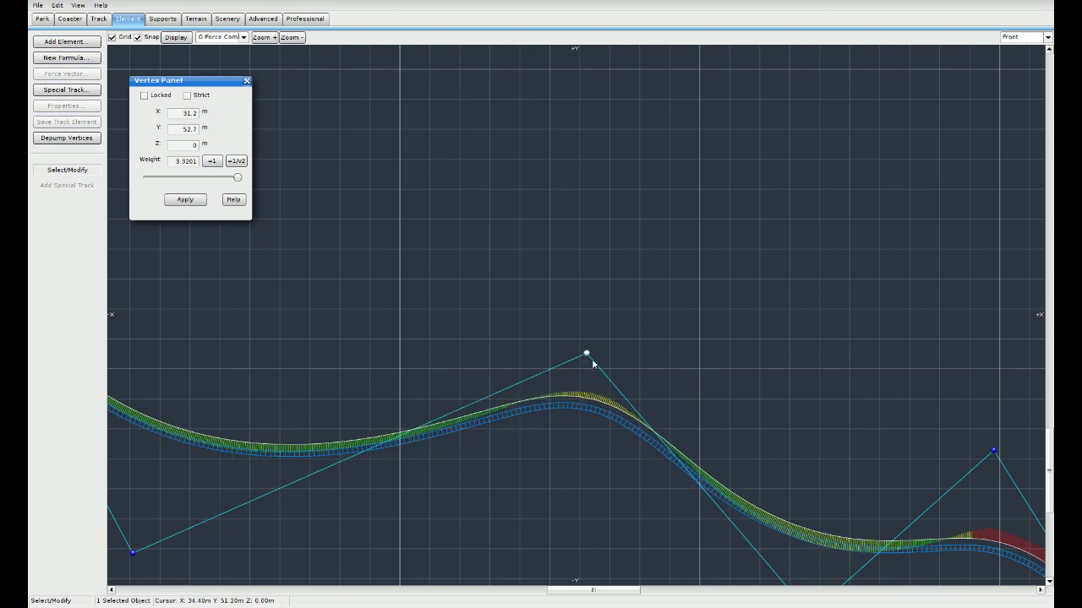
left_click_drag(587, 355, 587, 358)
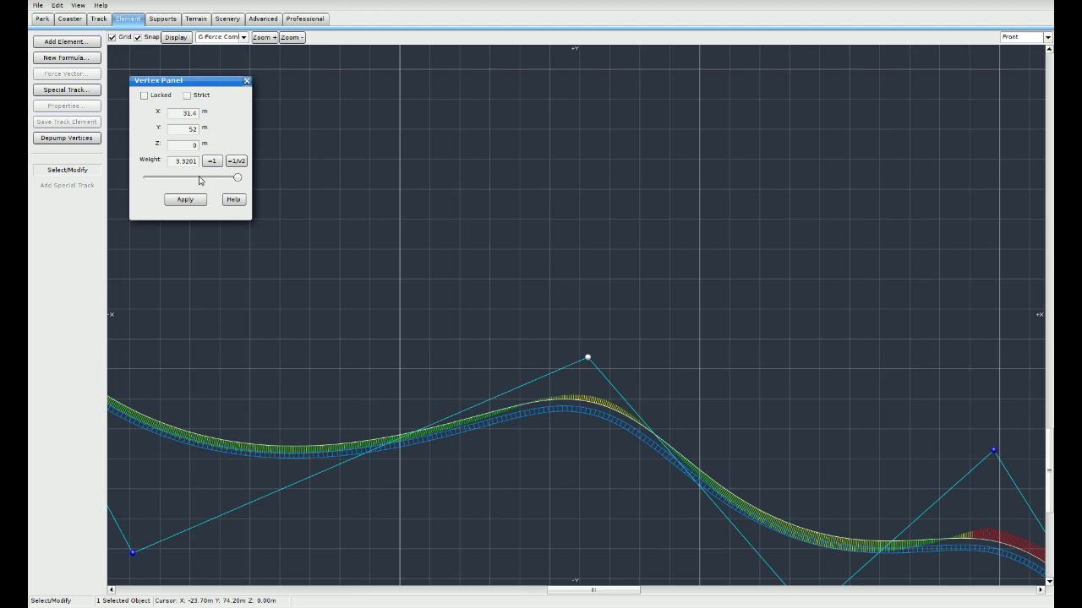
left_click_drag(237, 178, 207, 178)
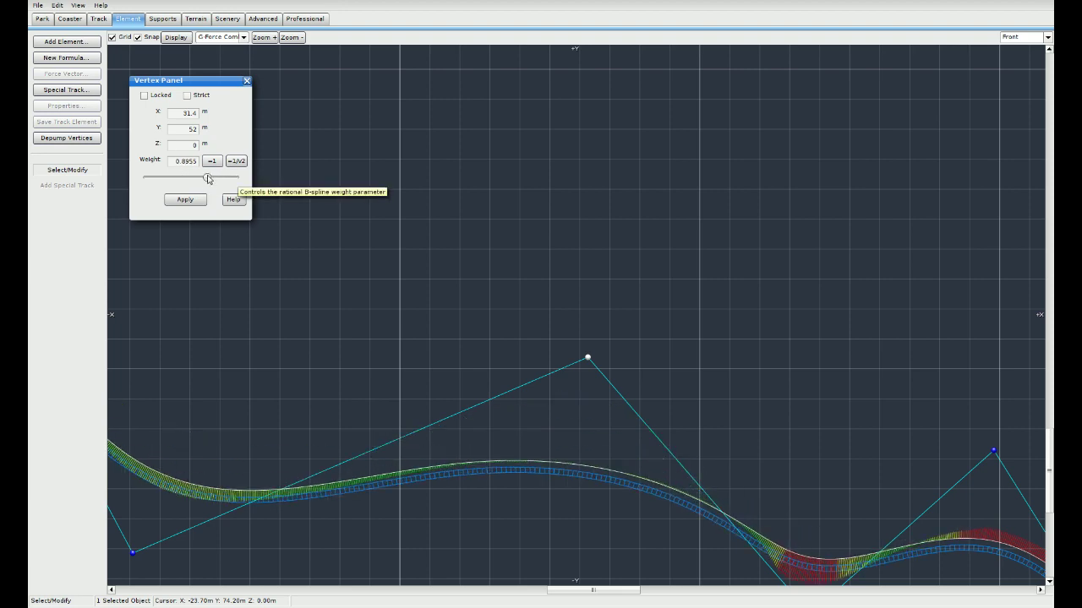
left_click_drag(586, 360, 564, 319)
Step: Examine the G-force comb through the valley after the first hill, over the second hill and along the final valley
right_click_drag(877, 550, 693, 355)
scroll(659, 364, "up", 1)
scroll(657, 364, "up", 3)
right_click_drag(677, 457, 631, 383)
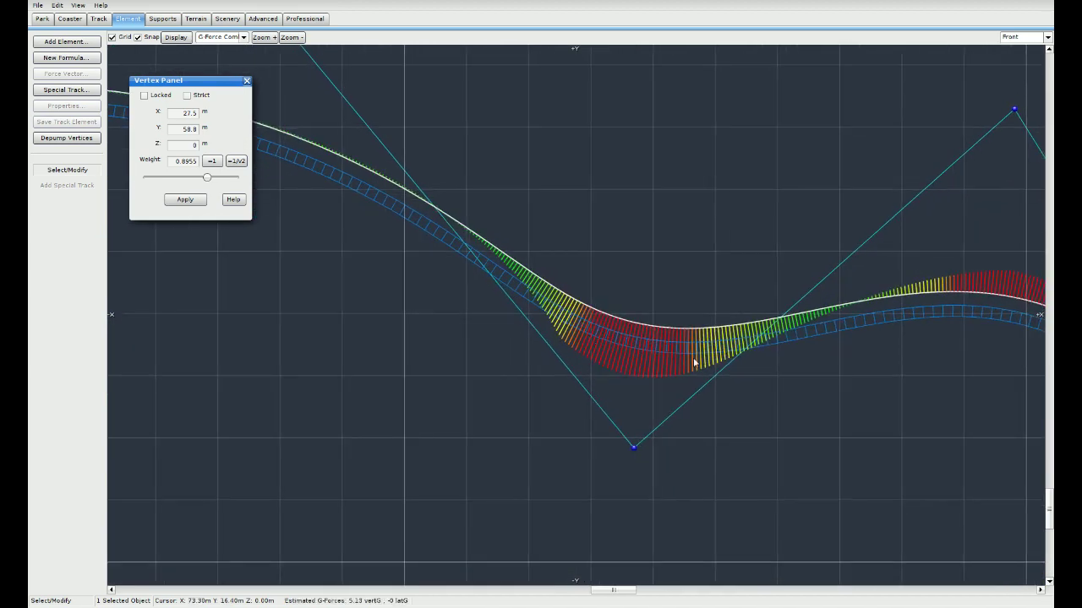
right_click_drag(693, 362, 637, 352)
right_click_drag(788, 381, 500, 370)
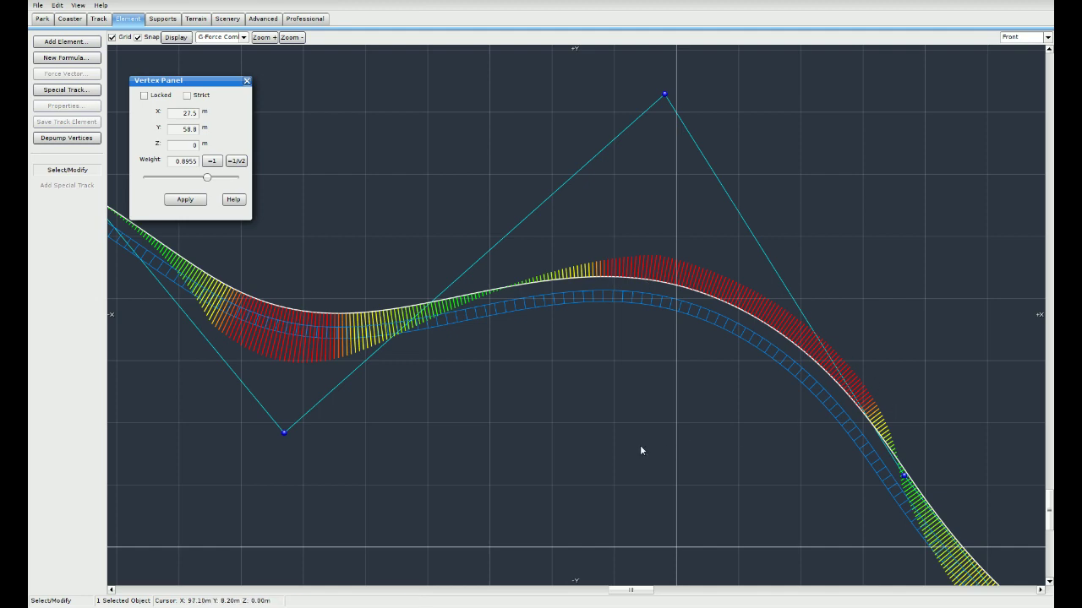
right_click_drag(789, 470, 708, 387)
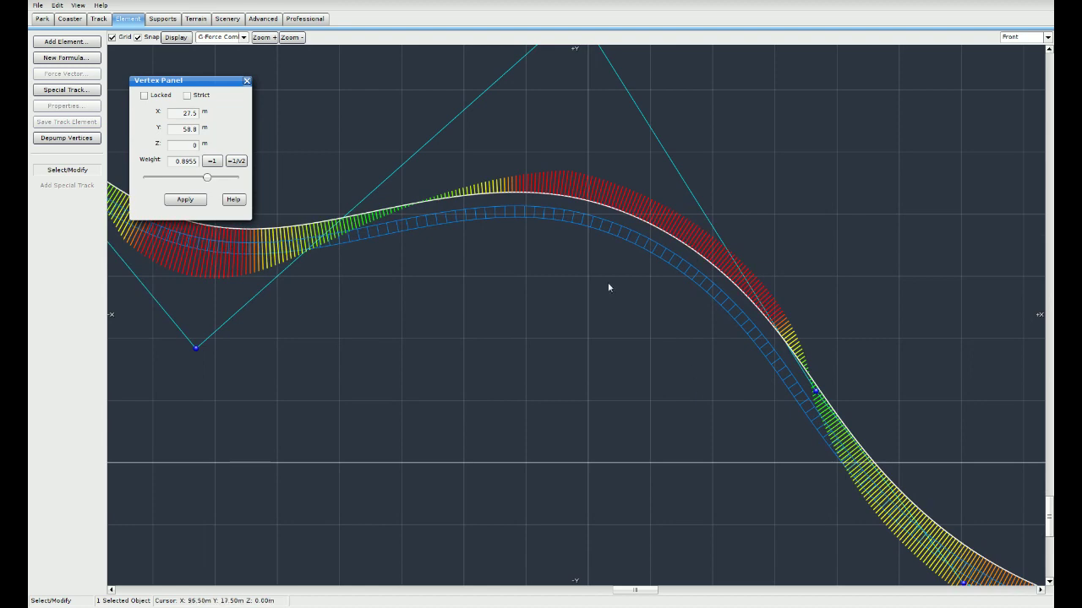
right_click_drag(811, 391, 520, 259)
right_click_drag(961, 406, 644, 318)
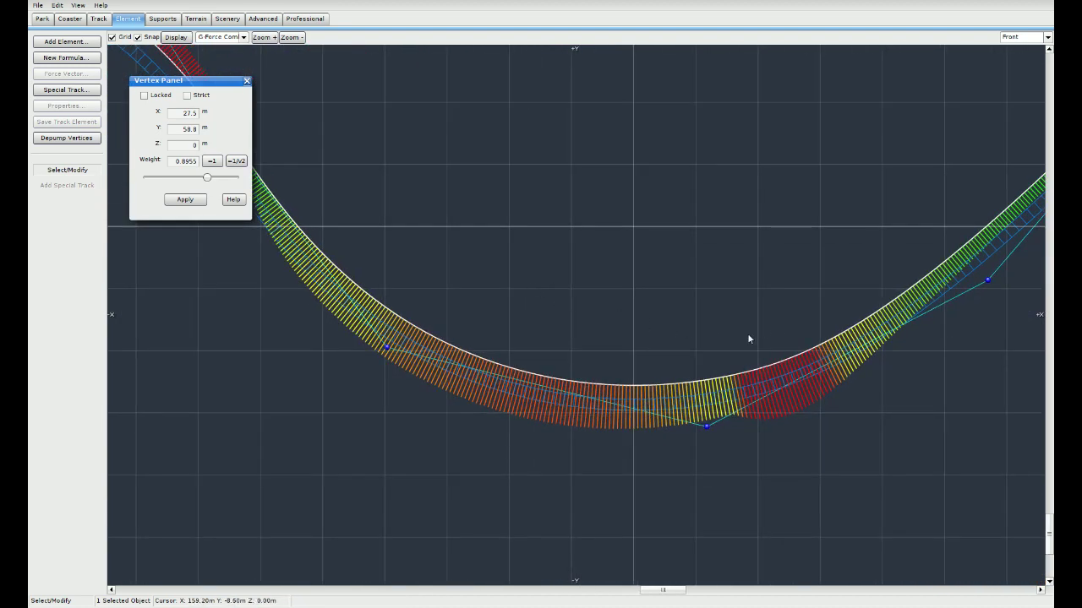
right_click_drag(803, 355, 659, 405)
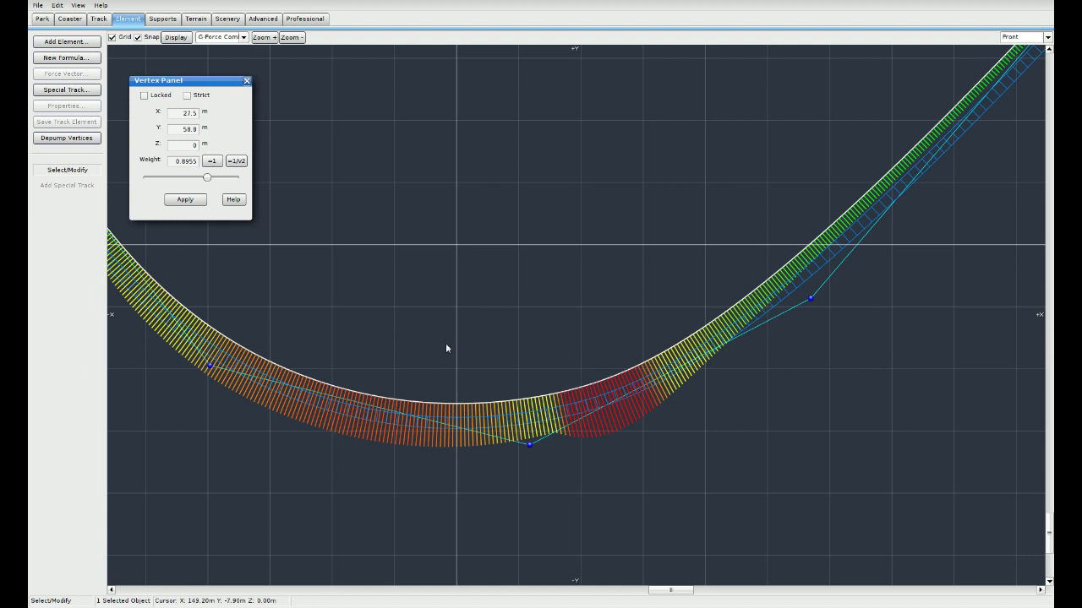
Step: Depump the final valley's lowest vertex, shift it to about X 168.8 m, Y -16.4 m, and move the next vertex farther up the climb
left_click(529, 444)
left_click(78, 138)
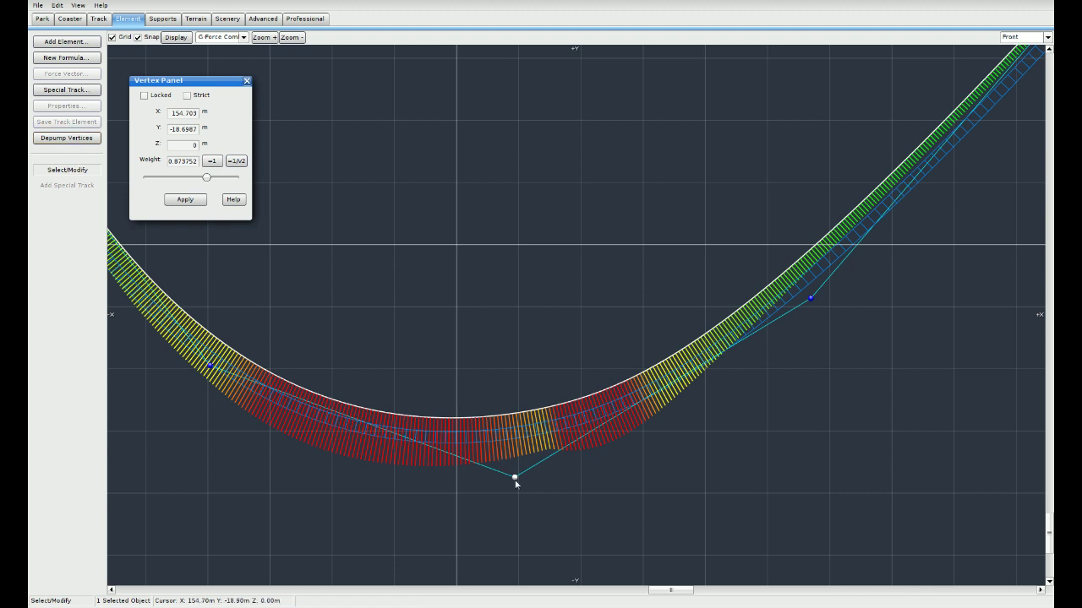
left_click_drag(515, 479, 609, 466)
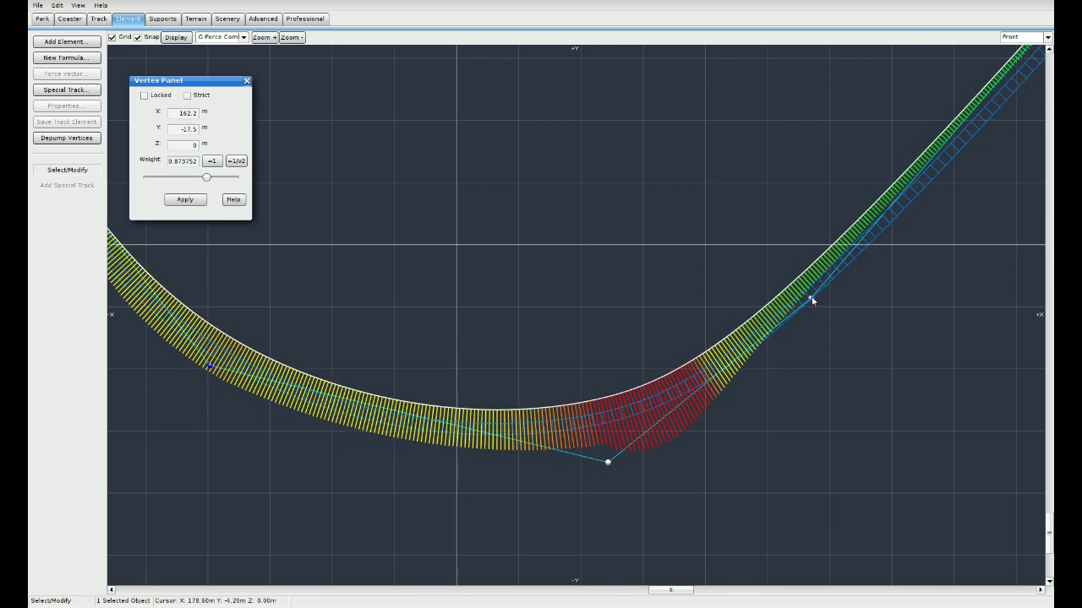
left_click_drag(810, 305, 985, 188)
left_click_drag(608, 462, 689, 454)
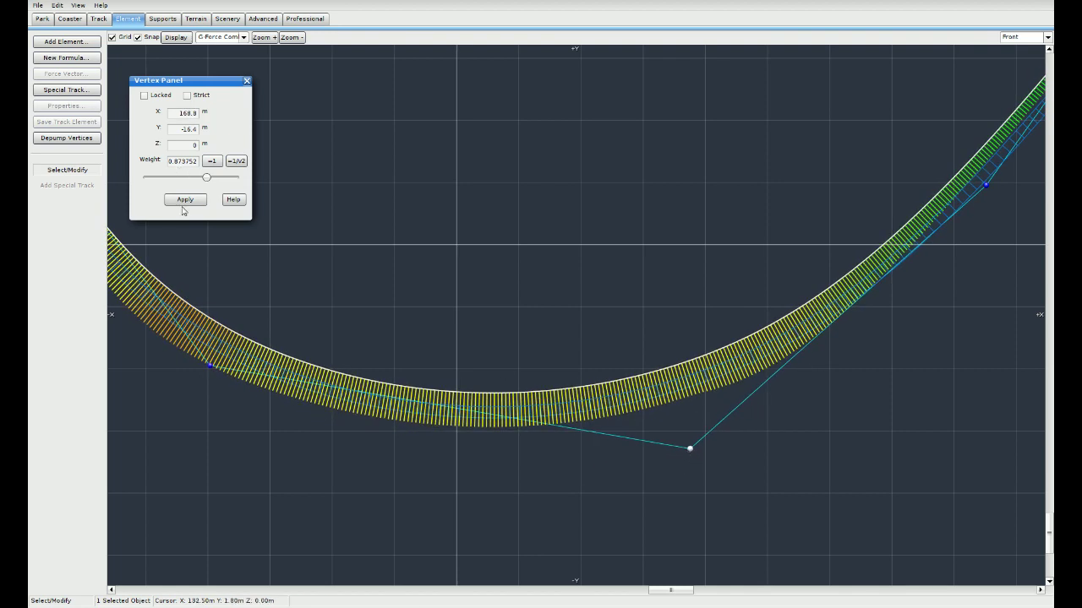
Step: Move the vertex entering the final valley to about X 135.7 m, Y -9.6 m, and the lowest one to X 170.4 m, Y -15.5 m
left_click_drag(208, 366, 277, 367)
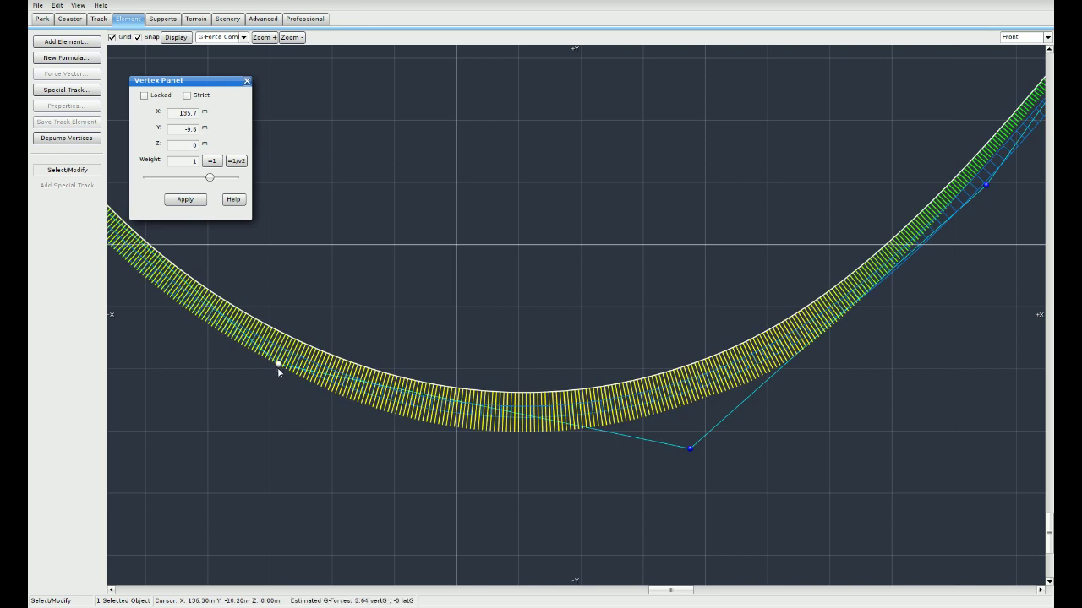
left_click_drag(691, 449, 712, 438)
right_click_drag(821, 382, 781, 390)
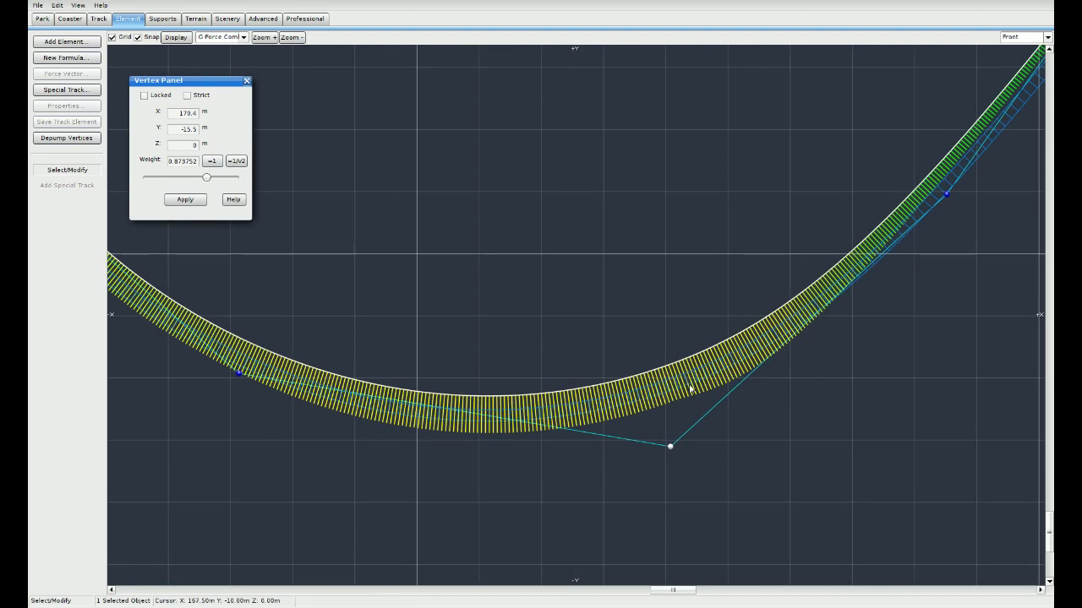
Step: Select the three vertices shaping the final valley and depump them together
left_click(238, 373, "shift")
right_click_drag(687, 357, 604, 400)
scroll(604, 400, "down", 1)
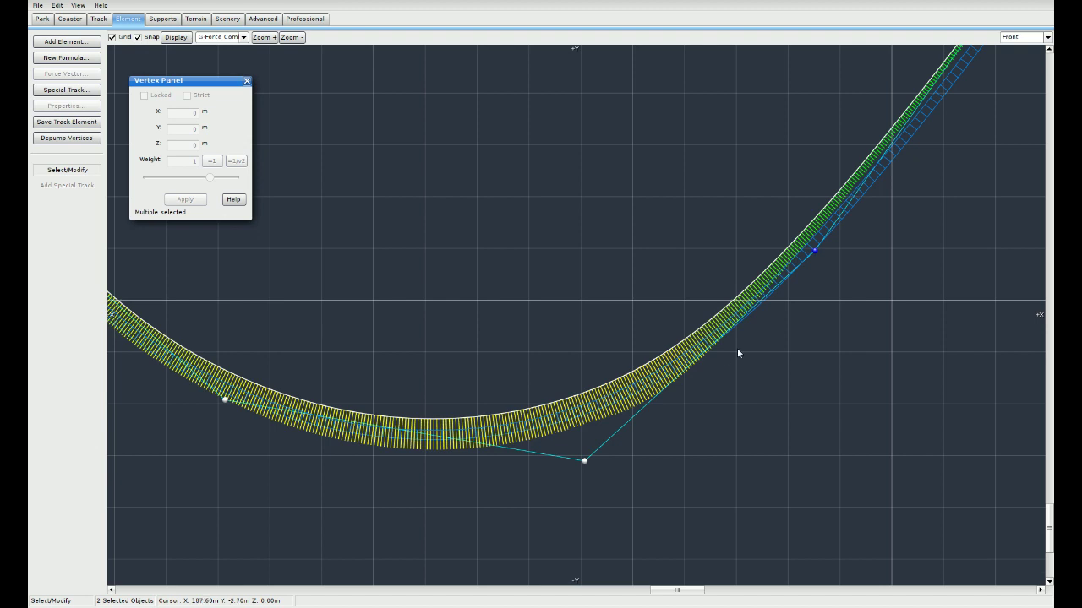
left_click(814, 251, "shift")
left_click(67, 138)
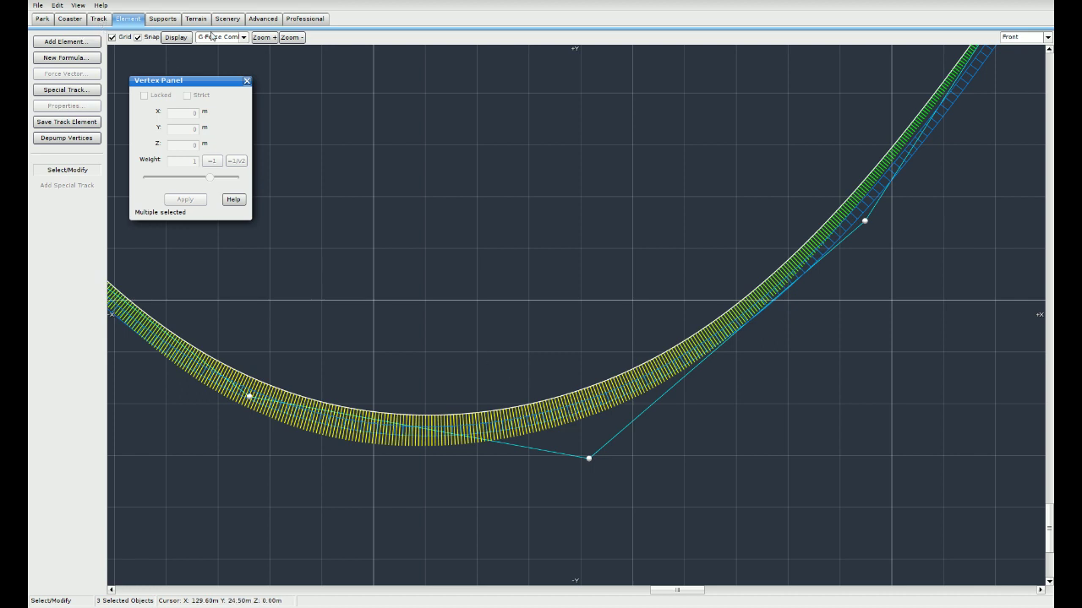
Step: Switch the track display to Radius Comb XY and examine the comb along the second hill and final valley
left_click(242, 38)
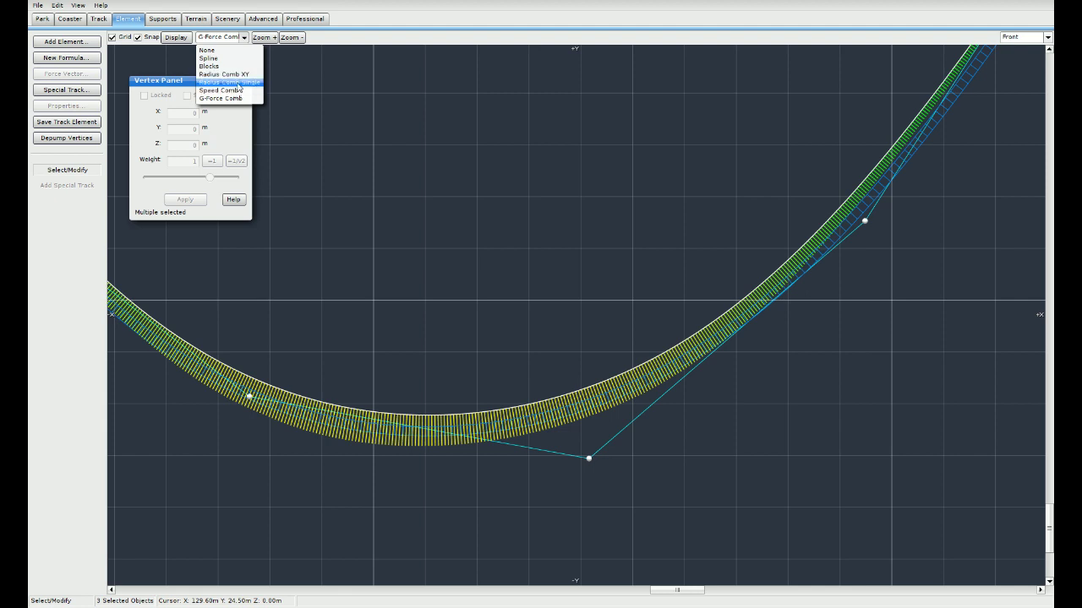
left_click(239, 76)
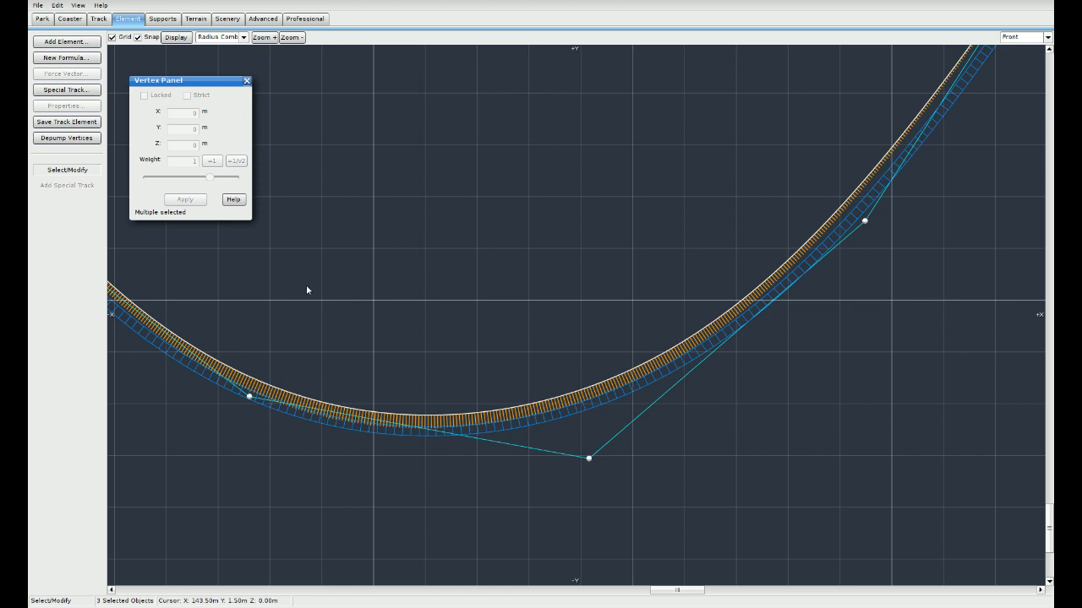
right_click_drag(307, 290, 572, 331)
scroll(571, 330, "down", 2)
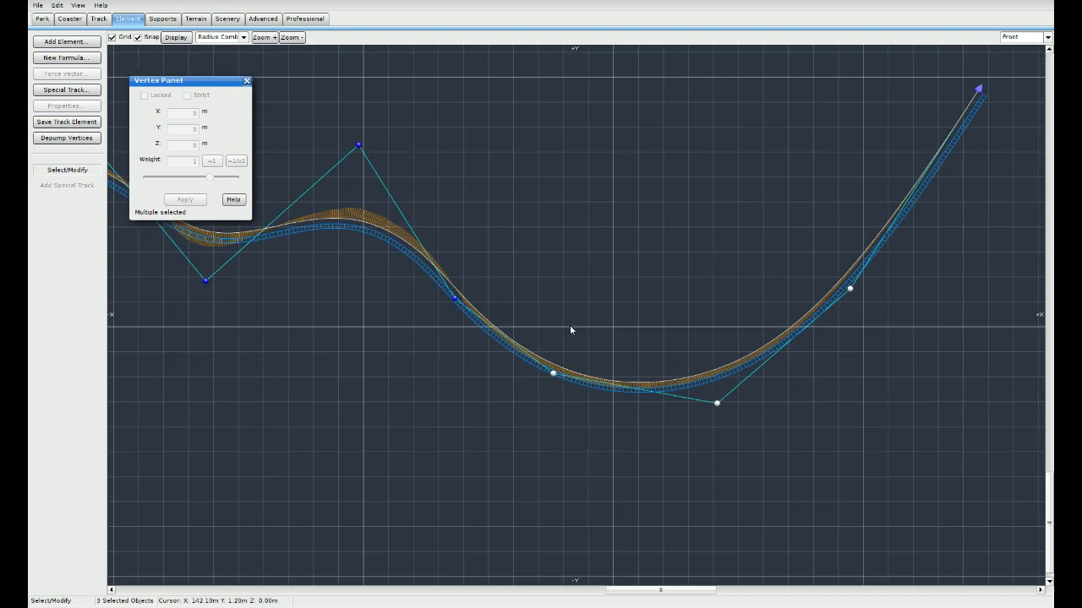
scroll(332, 332, "down", 1)
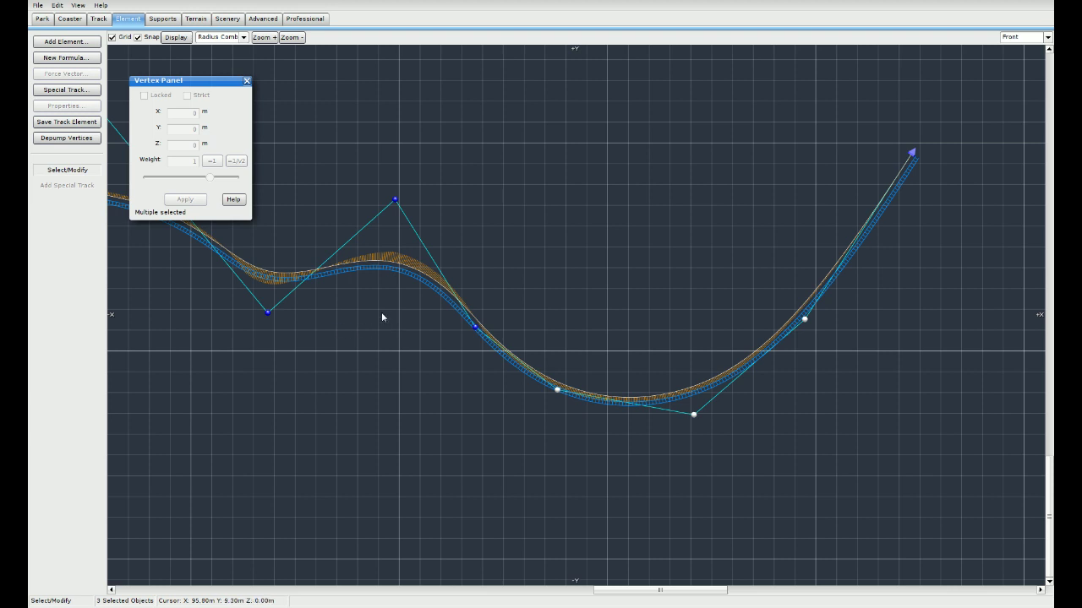
right_click_drag(490, 264, 588, 255)
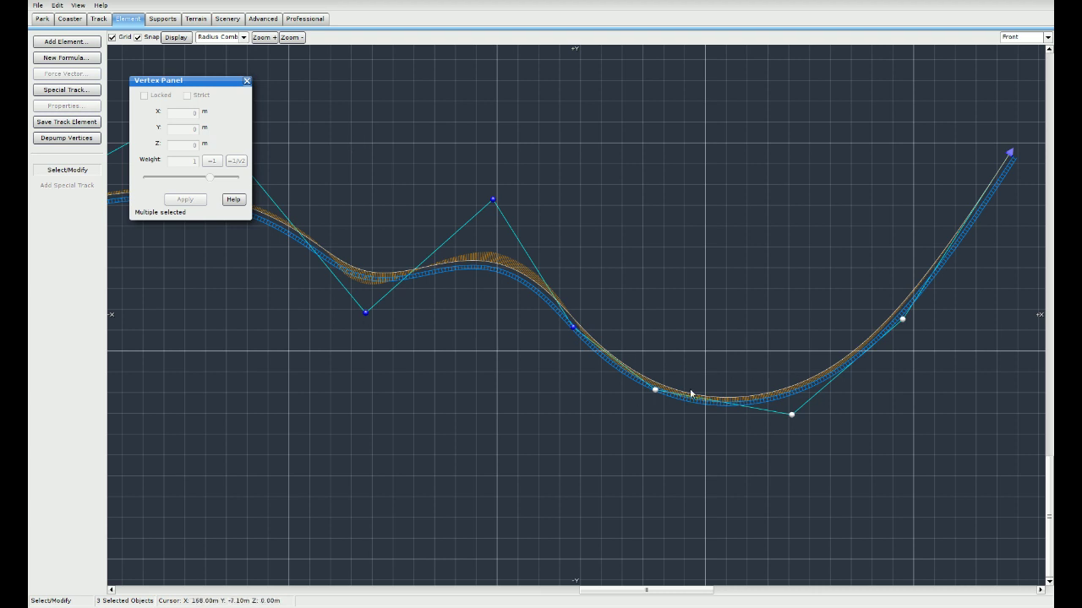
Step: Extend the track's end outward and spread the final valley's vertices into a wide floor, placing its first one at about X 144.3 m, Y -8.1 m
right_click_drag(793, 342, 585, 310)
left_click_drag(801, 153, 951, 135)
left_click_drag(695, 319, 804, 365)
left_click(584, 414)
left_click_drag(586, 418, 662, 389)
left_click_drag(447, 390, 475, 389)
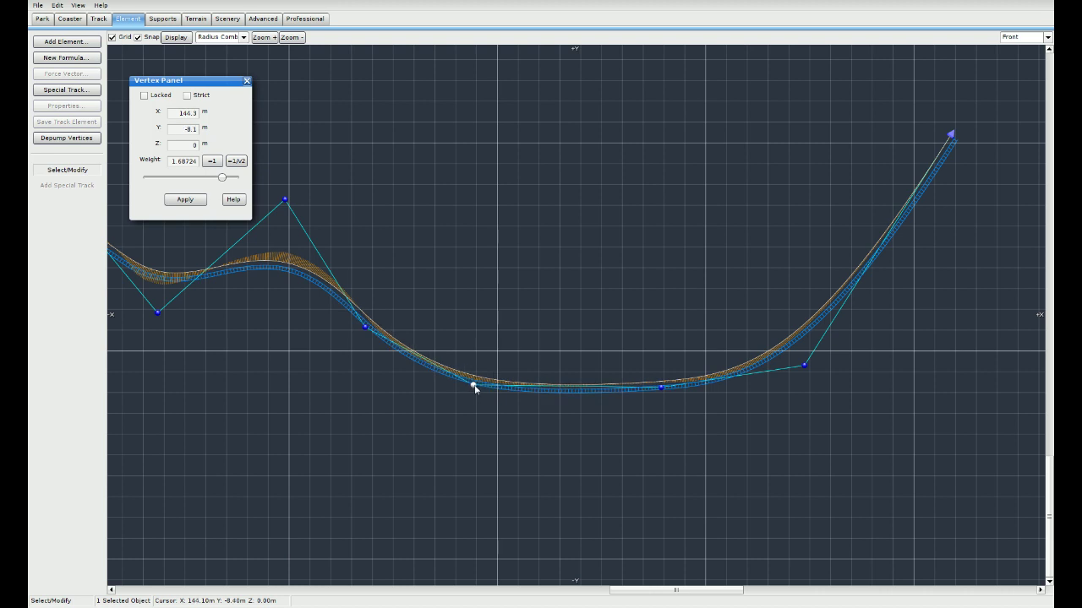
Step: Flatten the valley floor with vertices at about X 119.1 m, Y -4.5 m; X 148.4 m, Y -6.6 m; and X 189.3 m, Y -6.4 m
left_click(359, 327)
left_click_drag(364, 327, 368, 374)
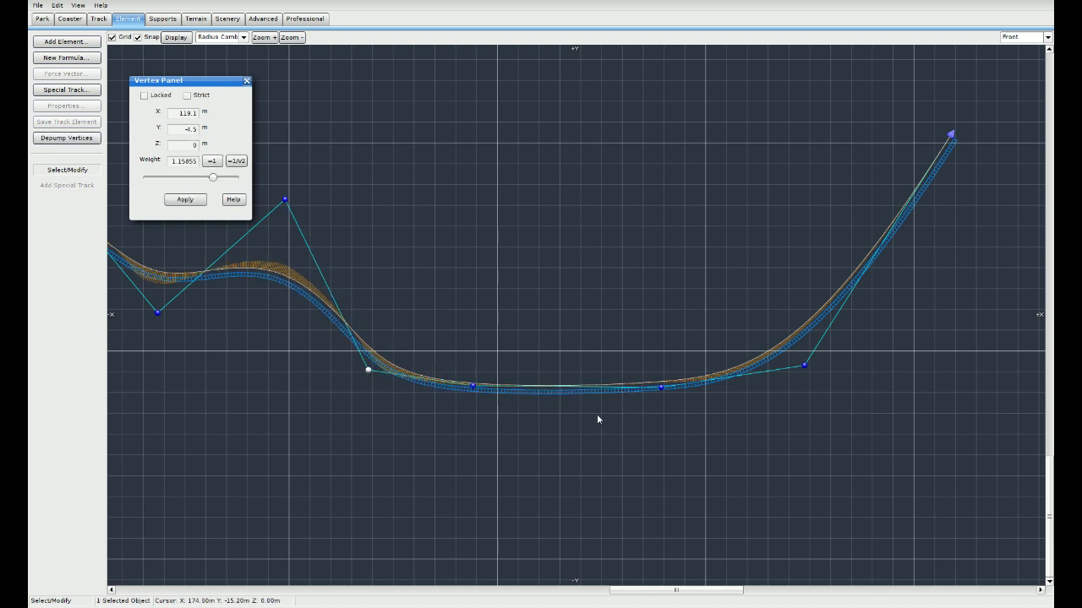
left_click_drag(474, 387, 490, 381)
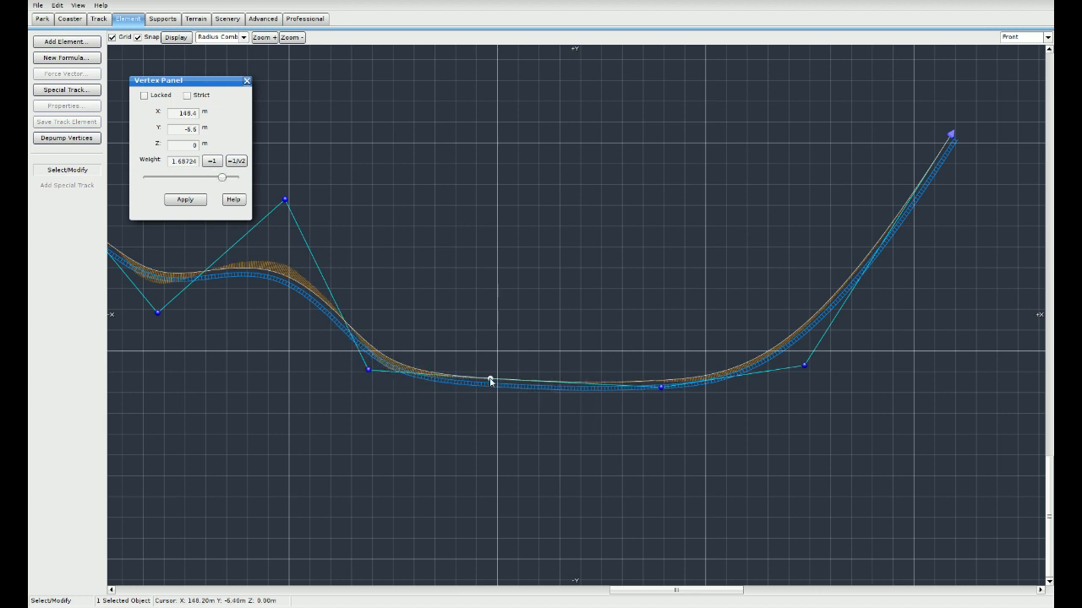
left_click_drag(663, 386, 661, 379)
scroll(629, 402, "up", 2)
scroll(630, 402, "up", 4)
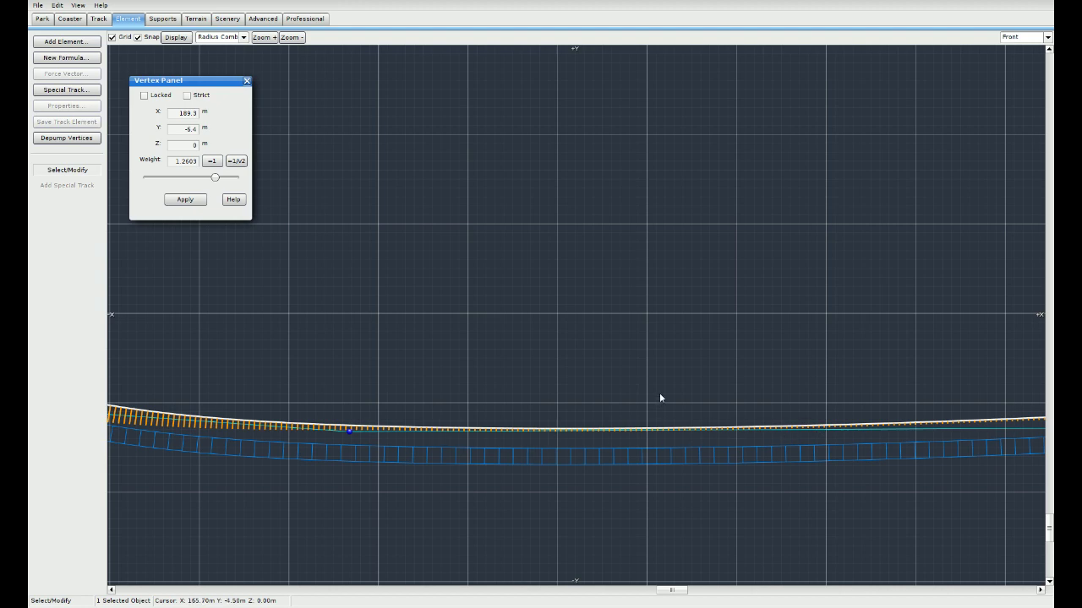
scroll(660, 395, "down", 3)
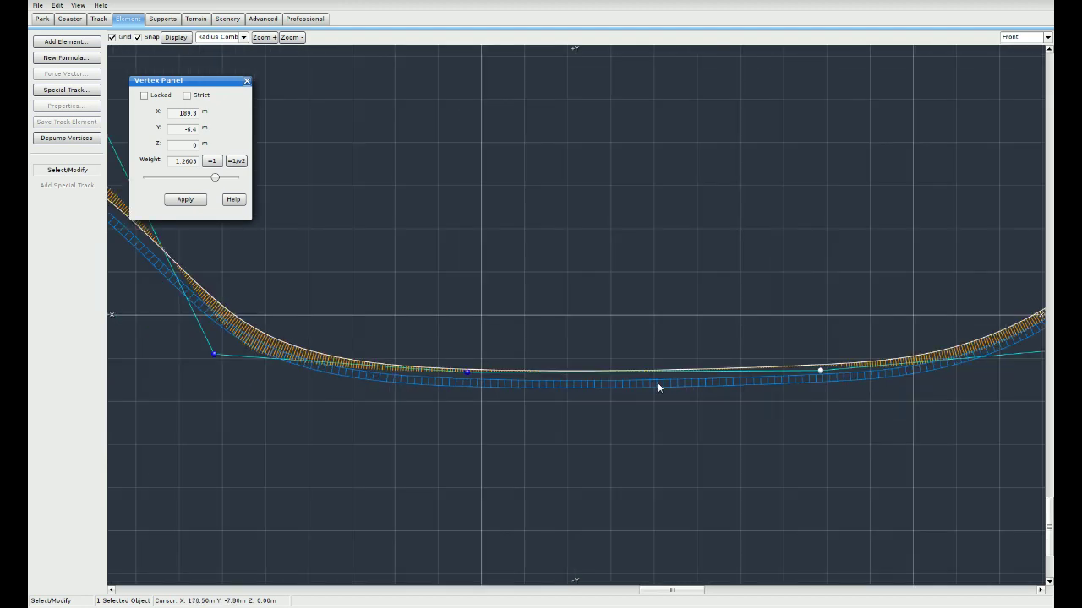
scroll(658, 386, "down", 1)
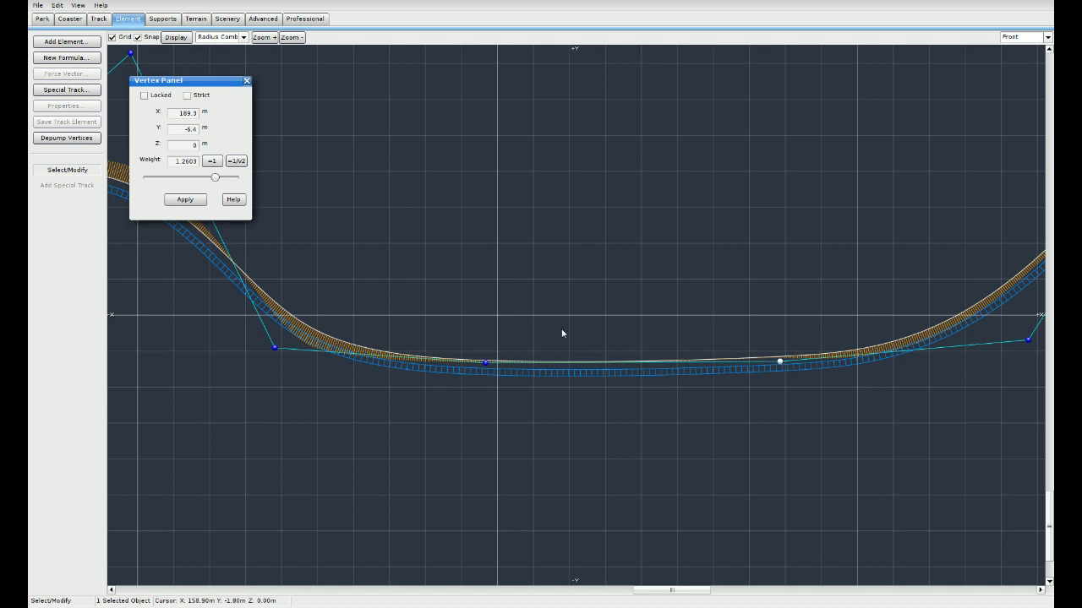
scroll(677, 418, "down", 1)
right_click_drag(705, 434, 560, 453)
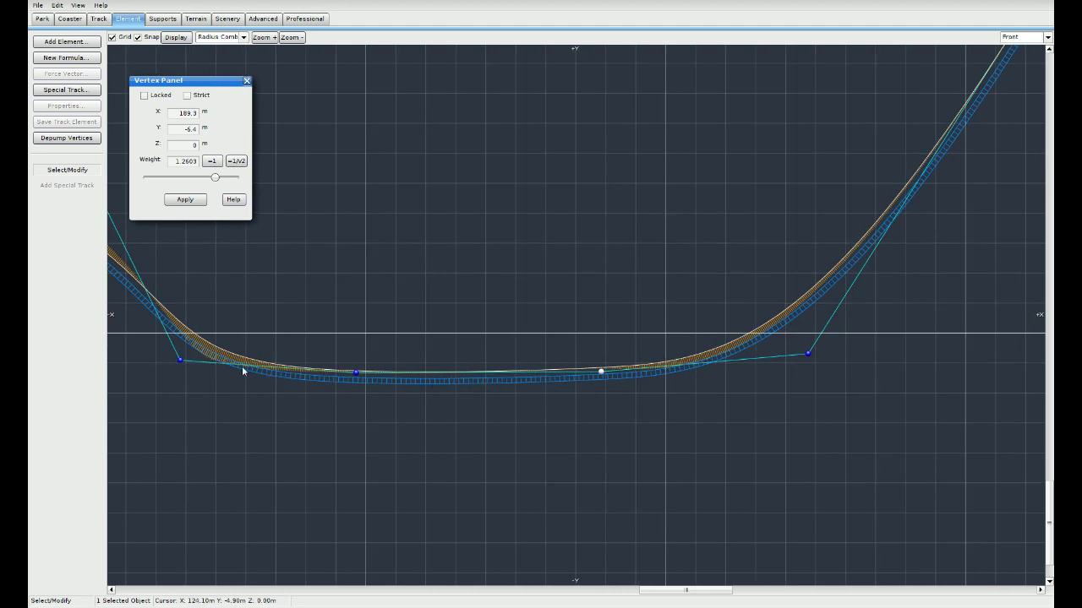
Step: Pull the valley floor's two middle vertices into a hill and a dip, then select all four floor vertices and apply Make Straight
left_click_drag(141, 344, 848, 394)
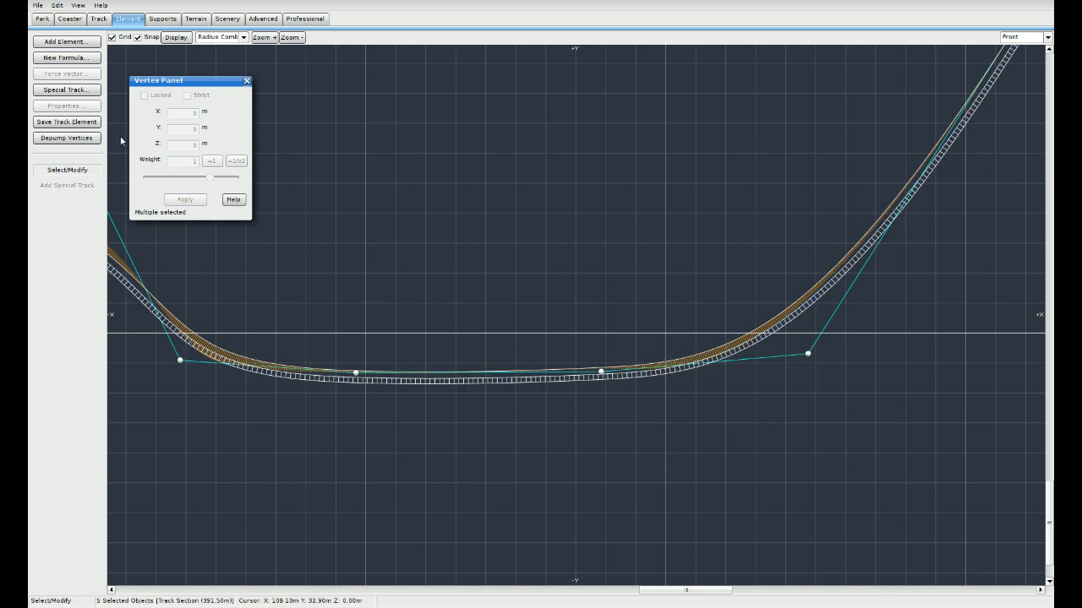
left_click(99, 19)
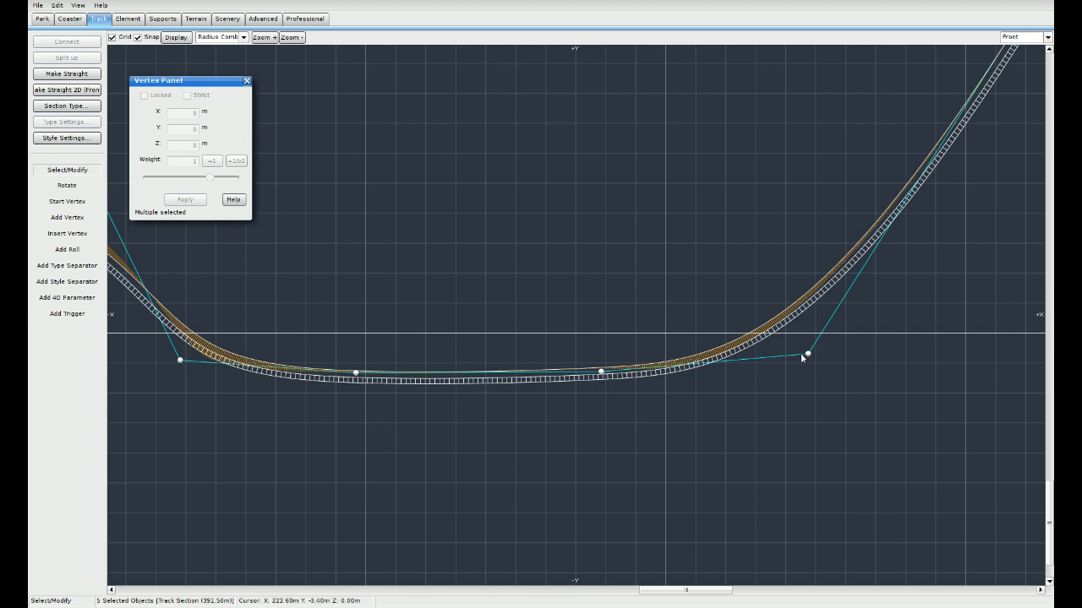
left_click_drag(601, 372, 615, 462)
left_click(359, 377)
left_click_drag(357, 369, 391, 236)
left_click_drag(154, 224, 836, 511)
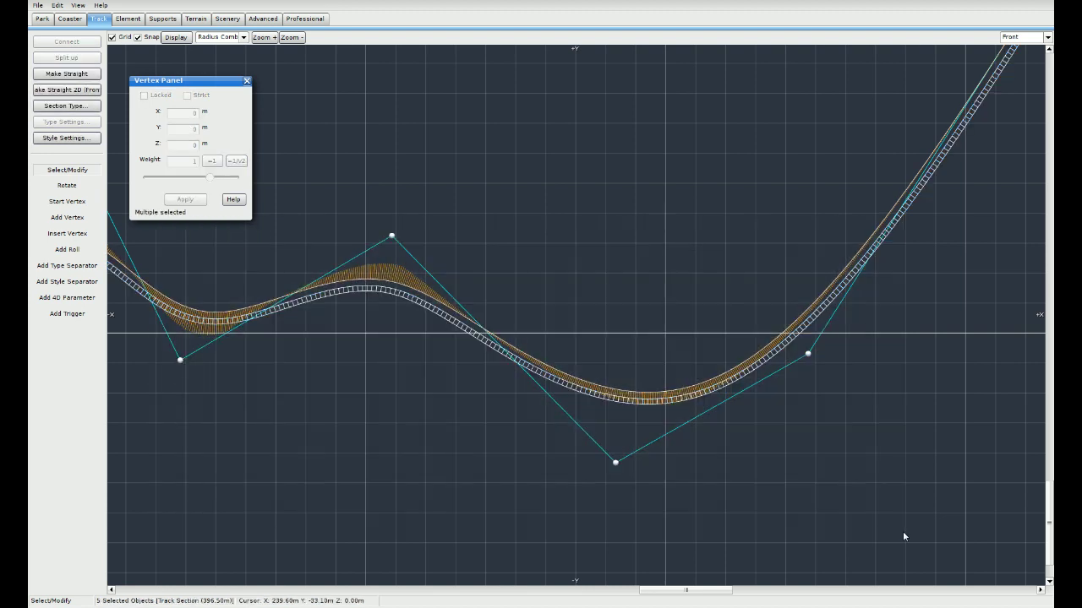
left_click(84, 77)
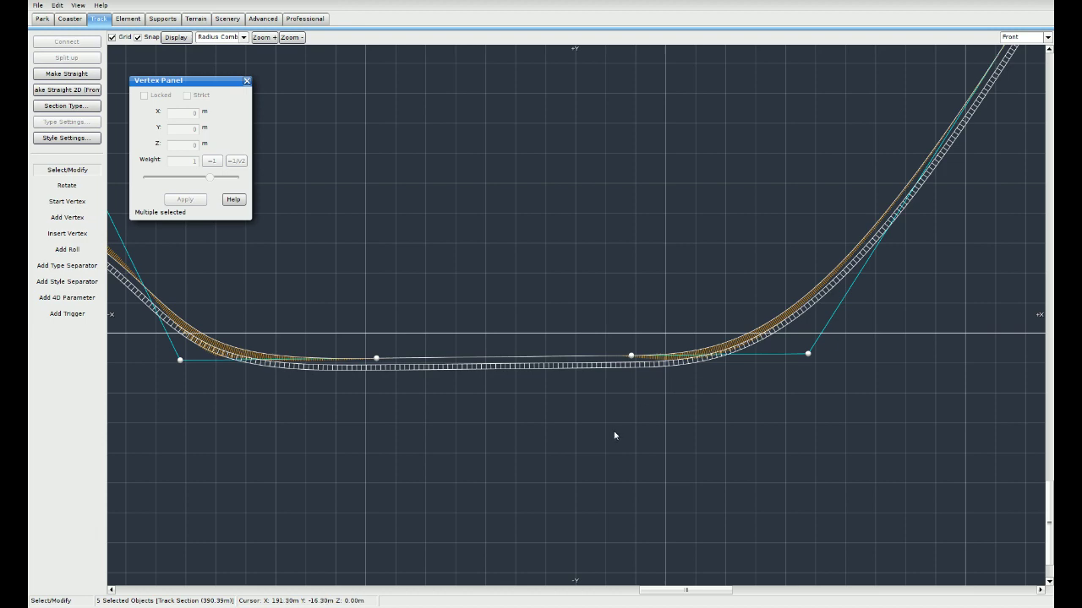
Step: Examine the radius comb closely along the straightened valley floor, including the transitions at both of its ends
right_click_drag(427, 392, 535, 404)
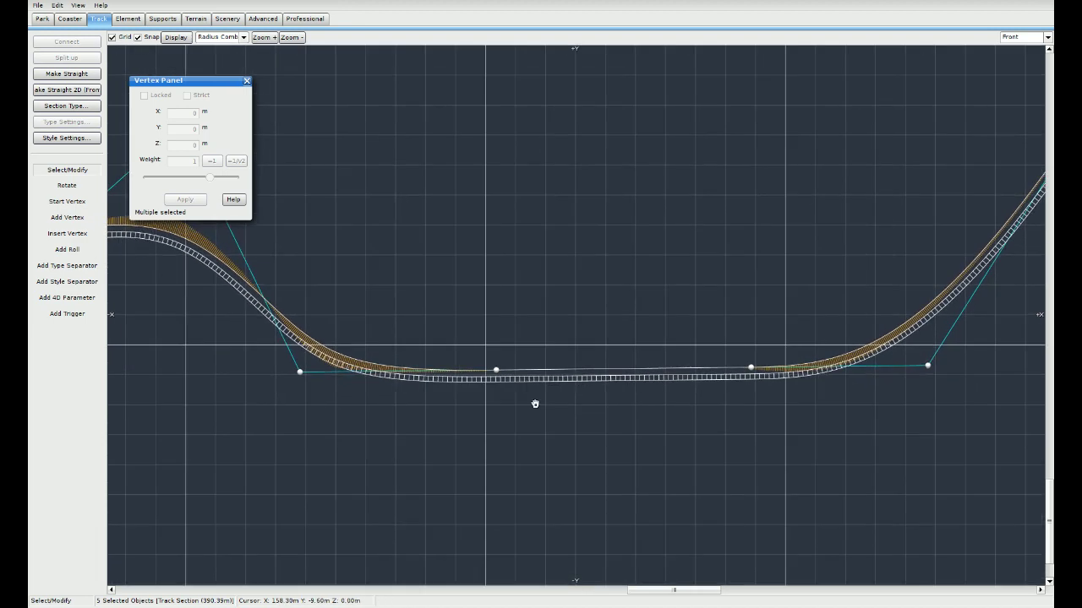
scroll(536, 407, "up", 8)
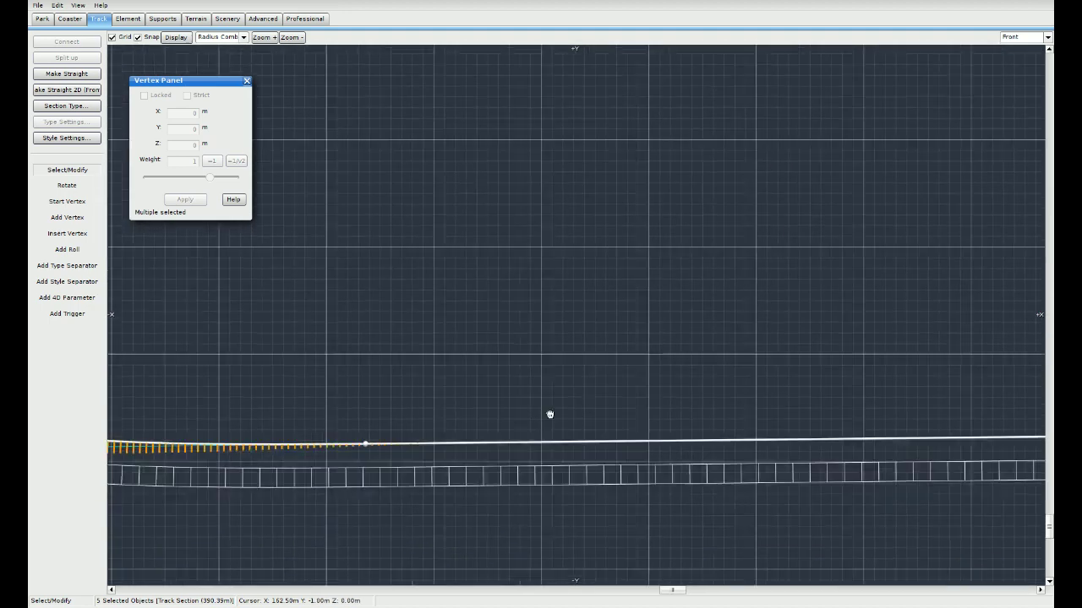
right_click_drag(531, 433, 558, 336)
right_click_drag(475, 356, 498, 313)
scroll(493, 319, "up", 3)
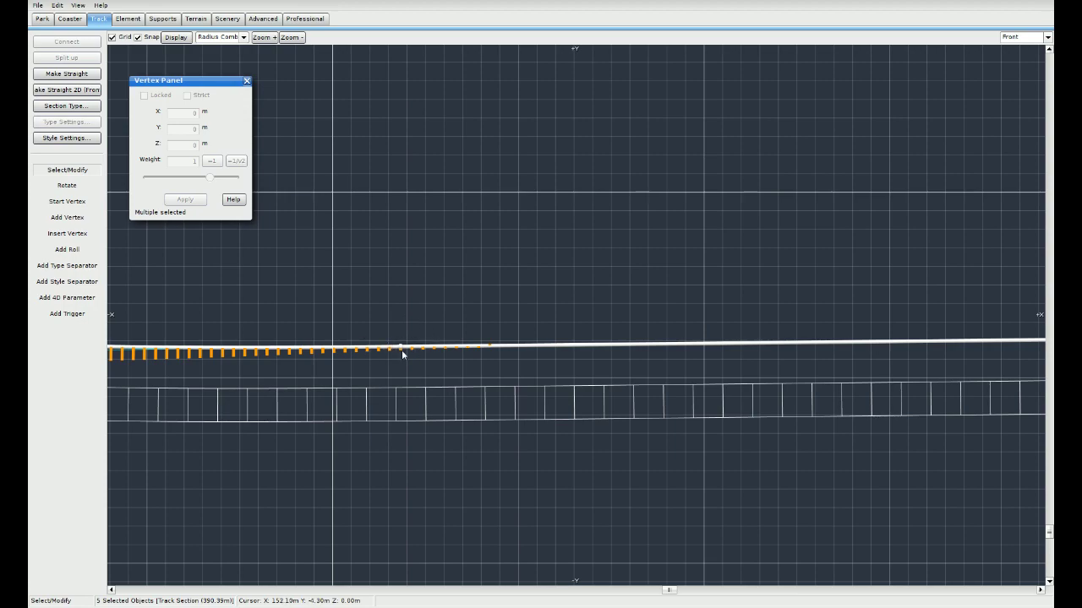
right_click_drag(810, 372, 490, 359)
right_click_drag(846, 354, 638, 349)
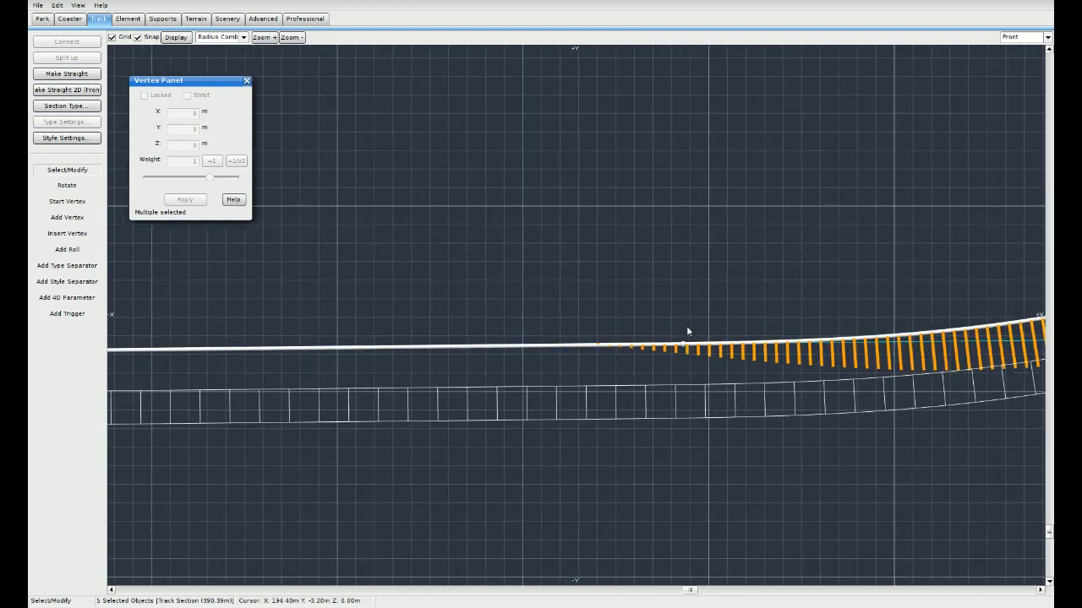
Step: Pull the valley floor's second vertex down to about X 151.1 m, Y -30.6 m
left_click(685, 349)
scroll(384, 365, "down", 2)
scroll(592, 369, "down", 3)
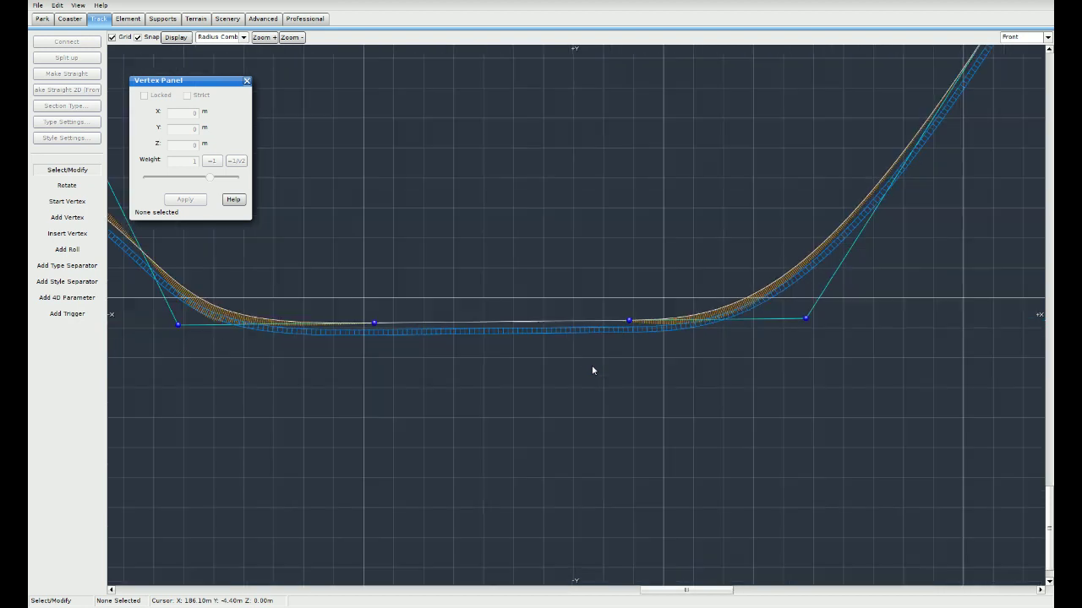
left_click_drag(150, 302, 876, 376)
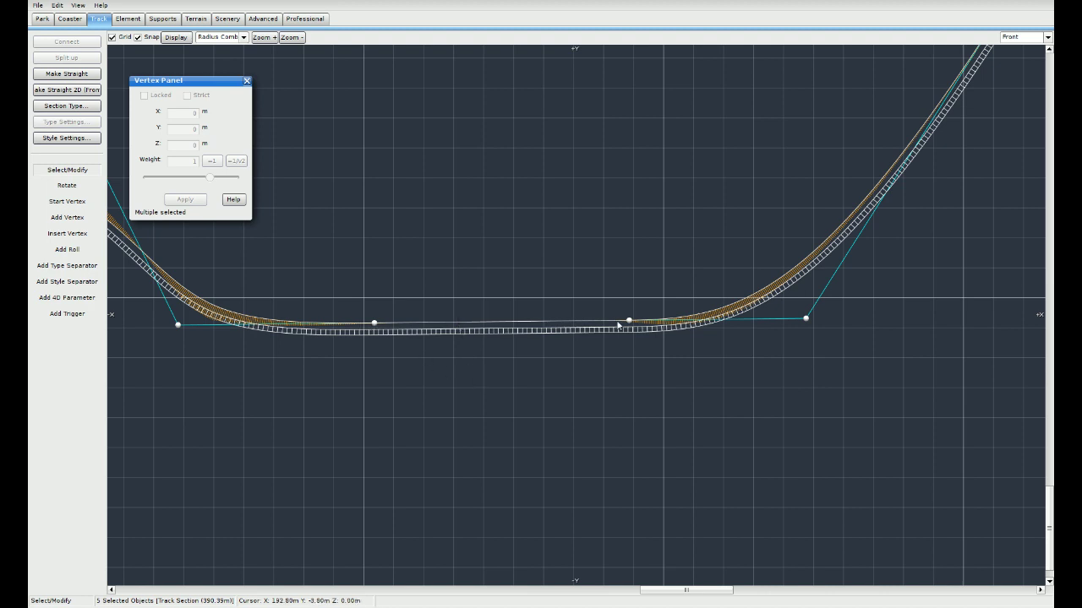
left_click(530, 403)
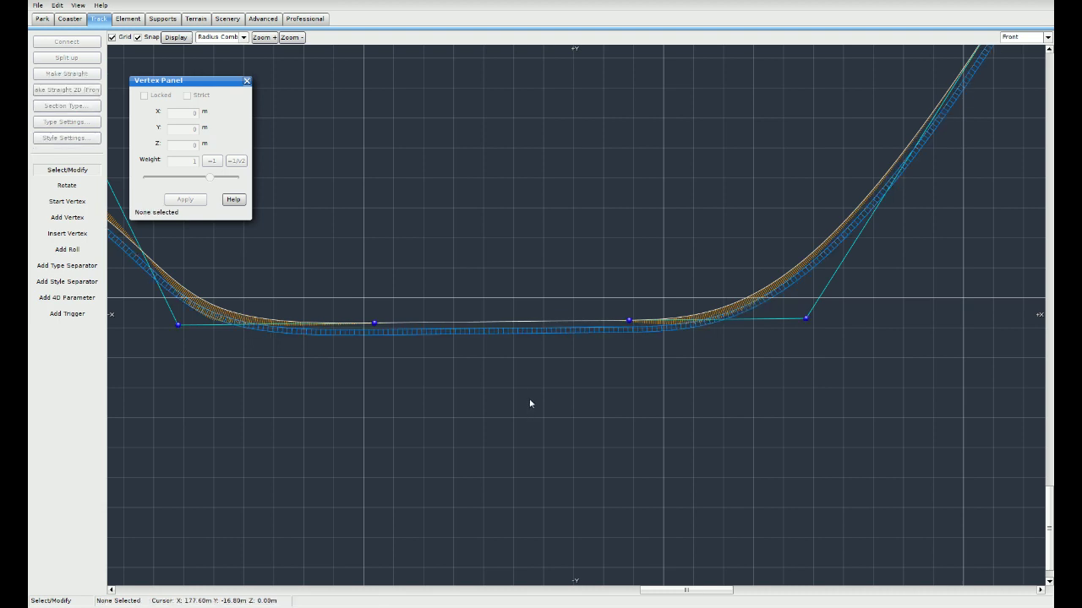
left_click(374, 324)
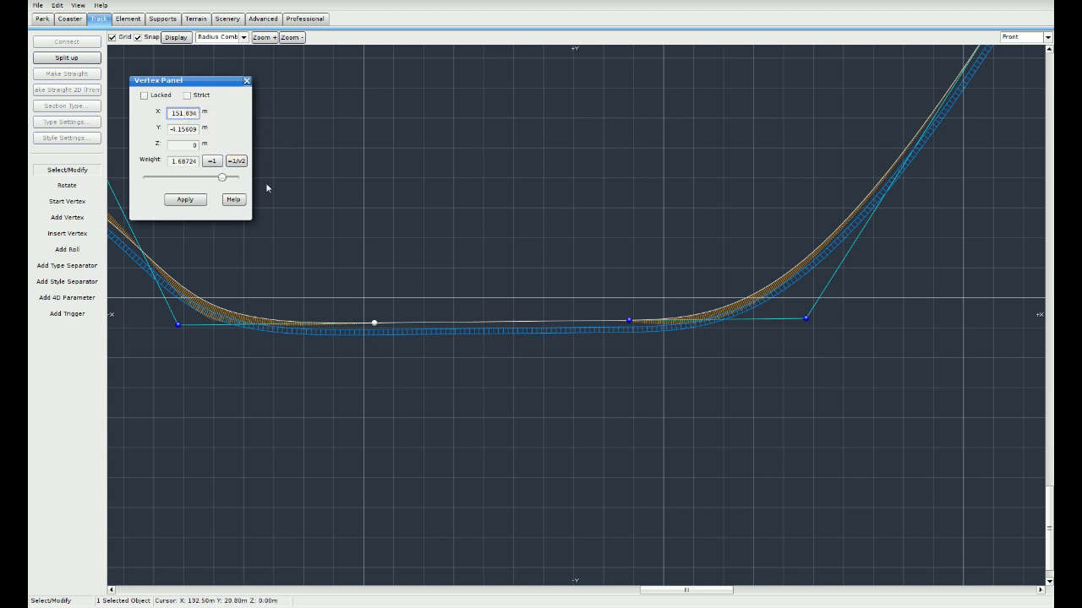
left_click_drag(375, 325, 376, 420)
left_click_drag(369, 471, 370, 484)
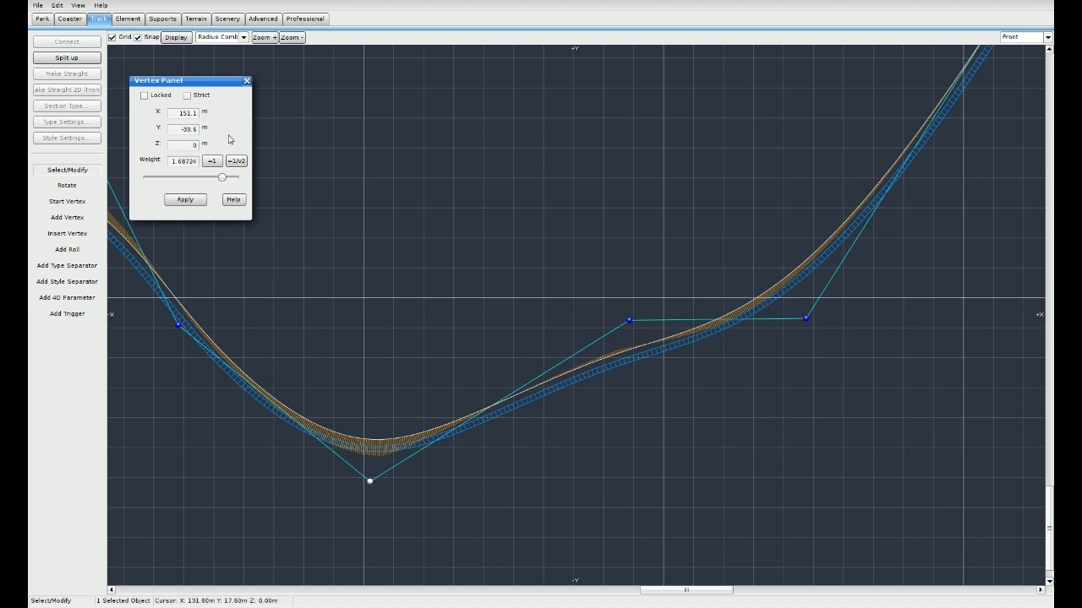
Step: Make the floor's second vertex Strict with weight 1, slide it to about X 149.7 m, Y -4.2 m, and make the third vertex Strict
left_click(185, 95)
left_click(212, 160)
mouse_move(381, 324)
left_mouse_down()
mouse_move(381, 355)
mouse_move(400, 321)
mouse_move(341, 325)
mouse_move(375, 322)
mouse_move(362, 327)
left_mouse_up()
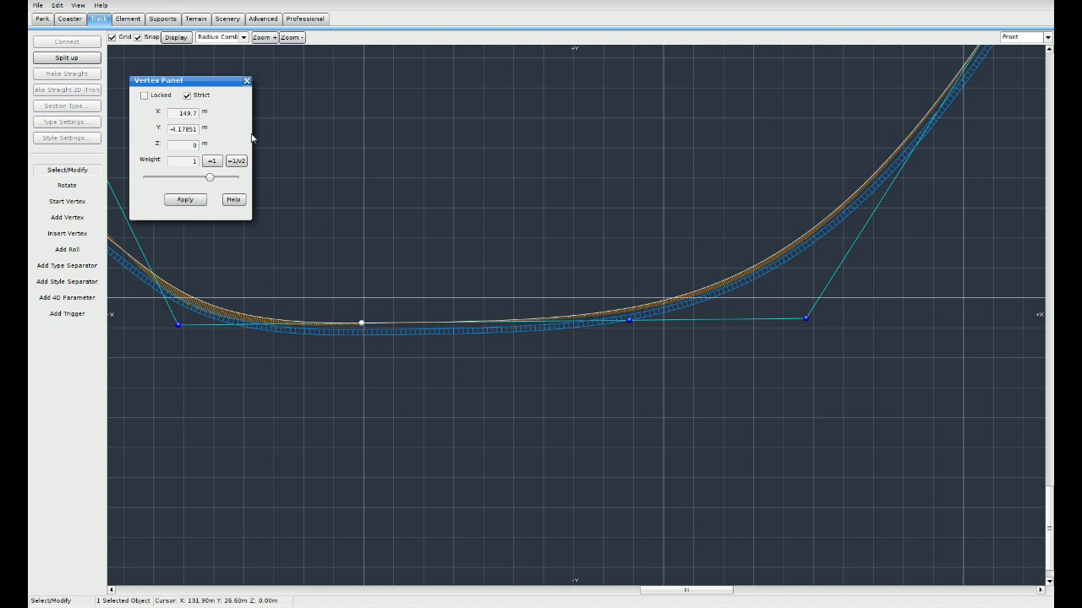
left_click(627, 321)
left_click(186, 95)
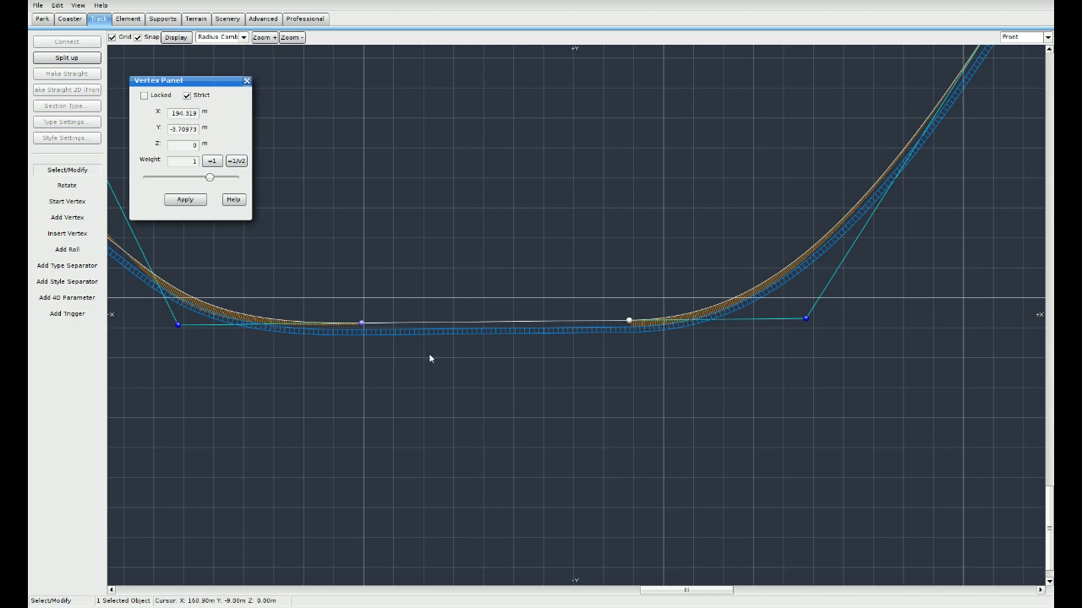
Step: Inspect the radius comb at both strict vertices, then slide the first one along the straight to about X 147.5 m and to about X 150.8 m
scroll(473, 364, "up", 6)
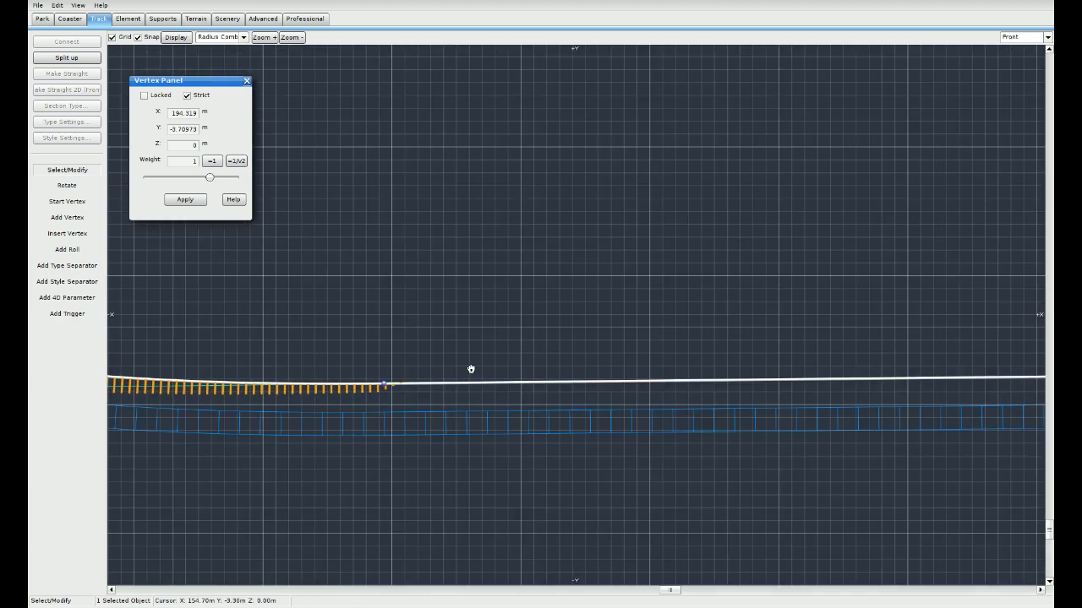
right_click_drag(830, 410, 422, 401)
right_click_drag(896, 402, 507, 402)
right_click_drag(789, 401, 711, 401)
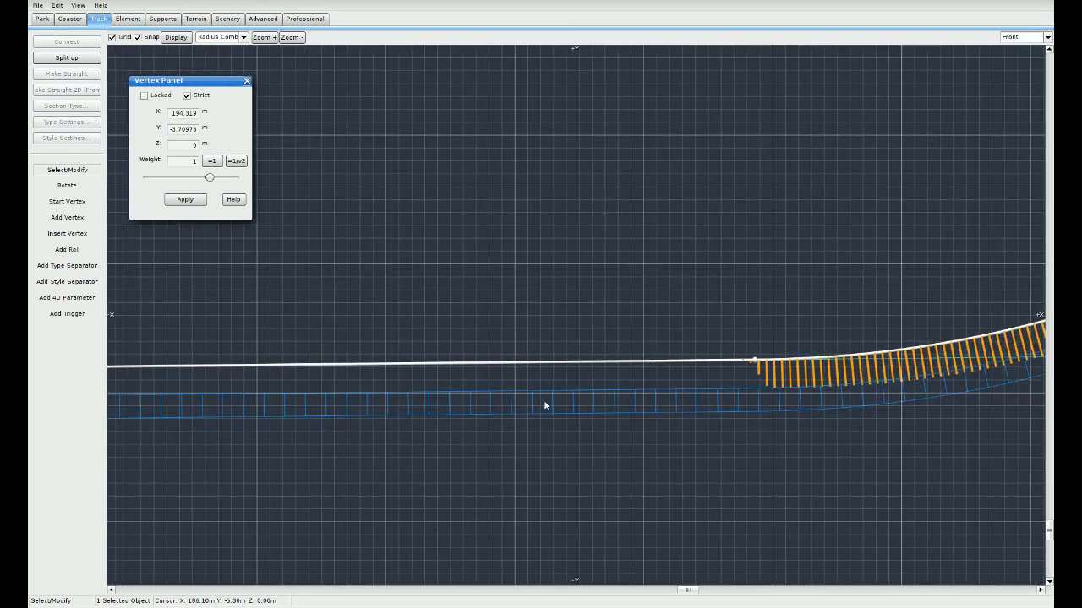
scroll(544, 399, "down", 4)
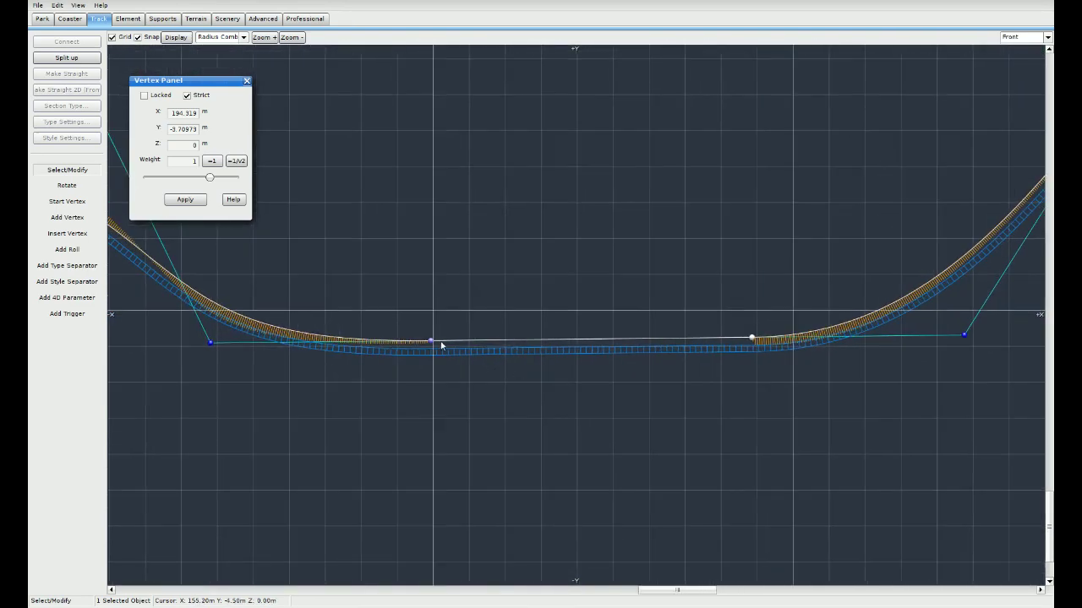
mouse_move(429, 345)
left_mouse_down()
mouse_move(599, 347)
mouse_move(309, 343)
mouse_move(617, 348)
mouse_move(410, 347)
mouse_move(432, 293)
mouse_move(554, 359)
mouse_move(488, 365)
mouse_move(415, 347)
left_mouse_up()
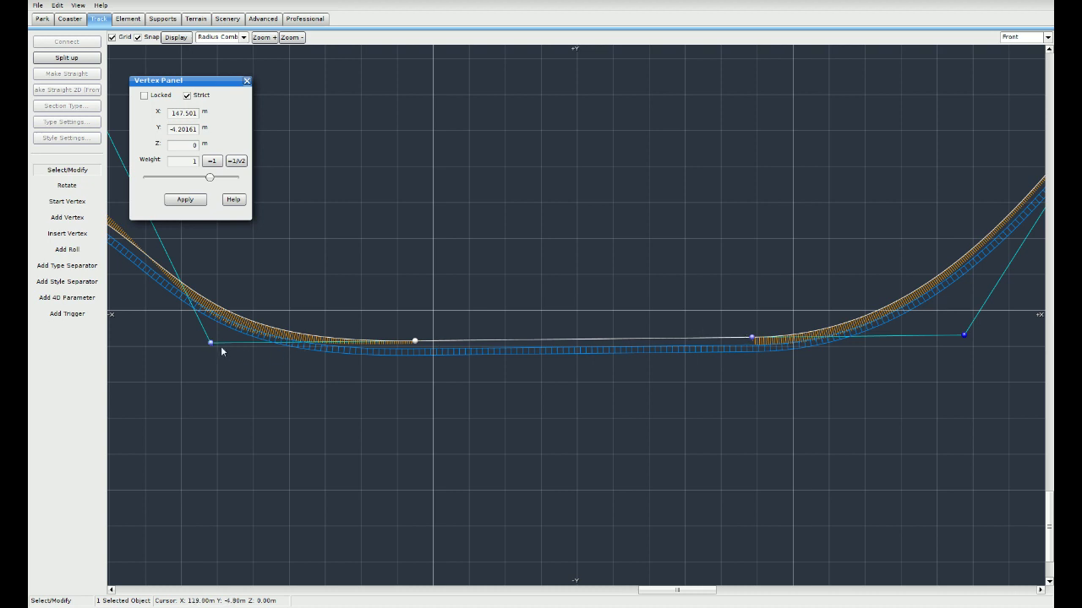
left_click_drag(416, 343, 439, 341)
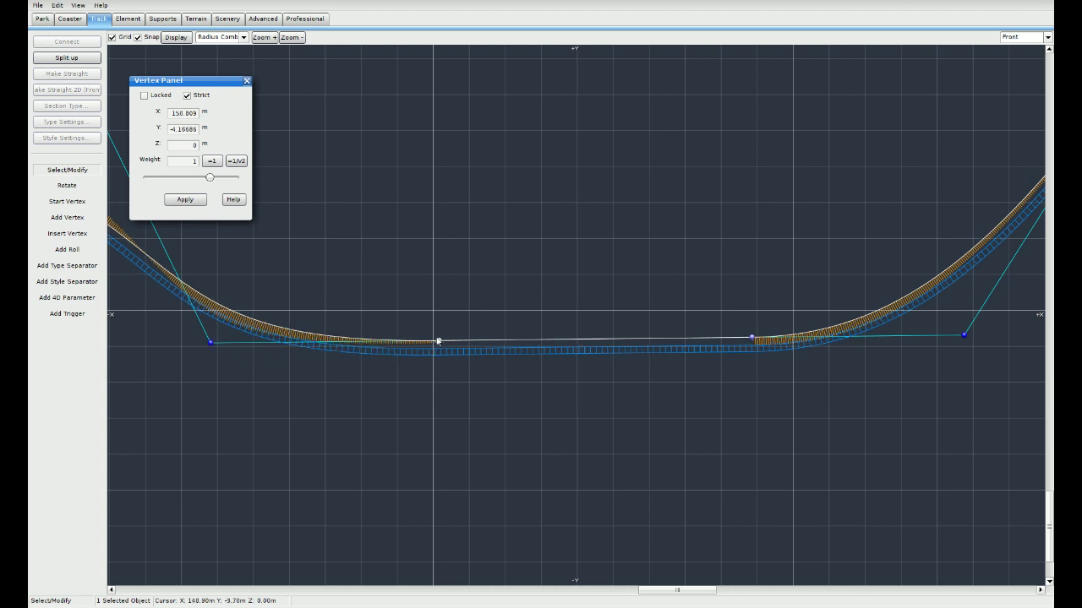
Step: Tilt the straight by moving its outer vertices to about X 118.1 m, Y 6.3 m and X 215.5 m, Y -26.7 m
left_click(212, 343)
left_click(964, 336, "shift")
left_click(276, 387)
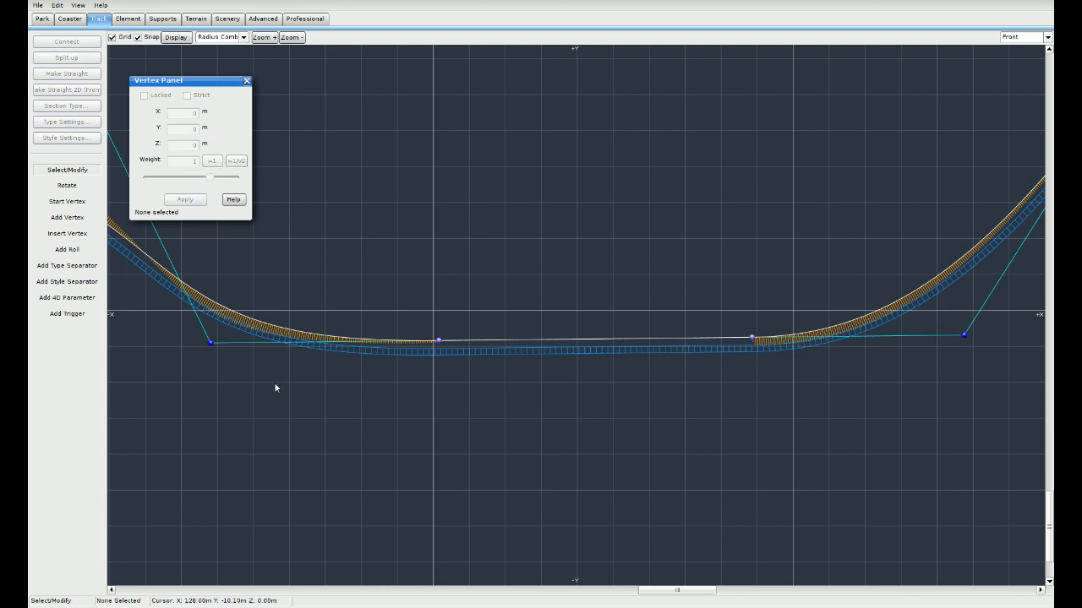
left_click_drag(211, 344, 202, 270)
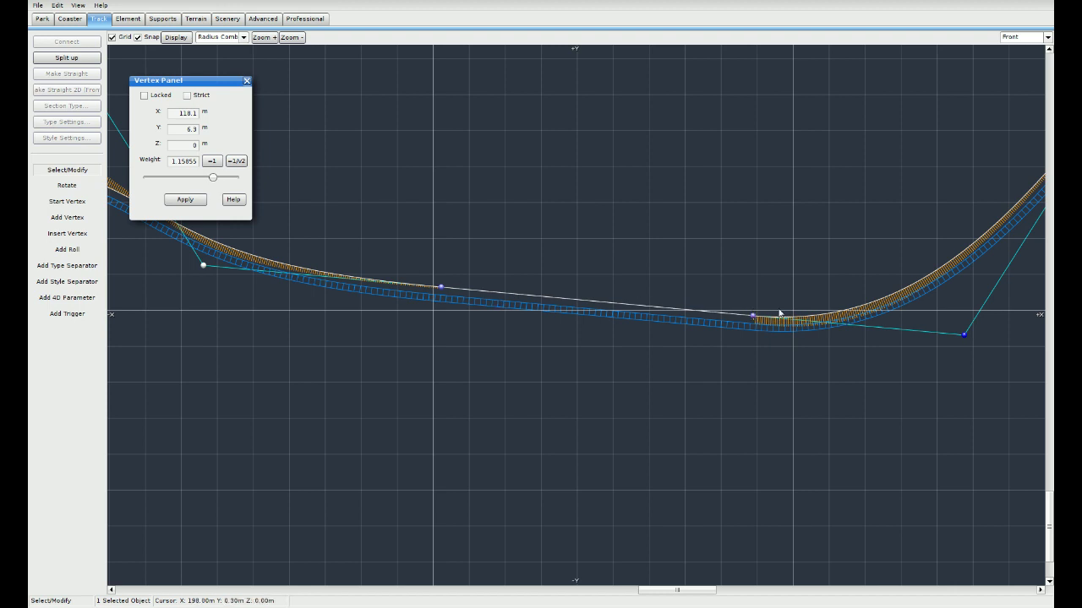
left_click_drag(965, 337, 898, 505)
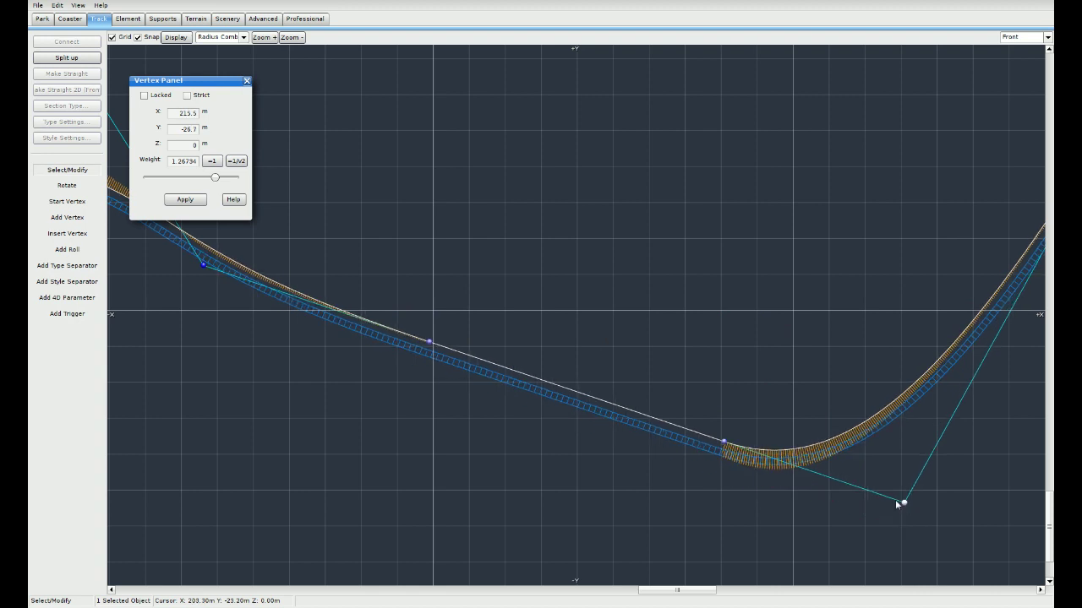
Step: Slide the two strict vertices along the tilted straight to about X 132.1 m, Y 1.5 m and X 185.5 m, Y -16.5 m
left_click_drag(429, 341, 304, 300)
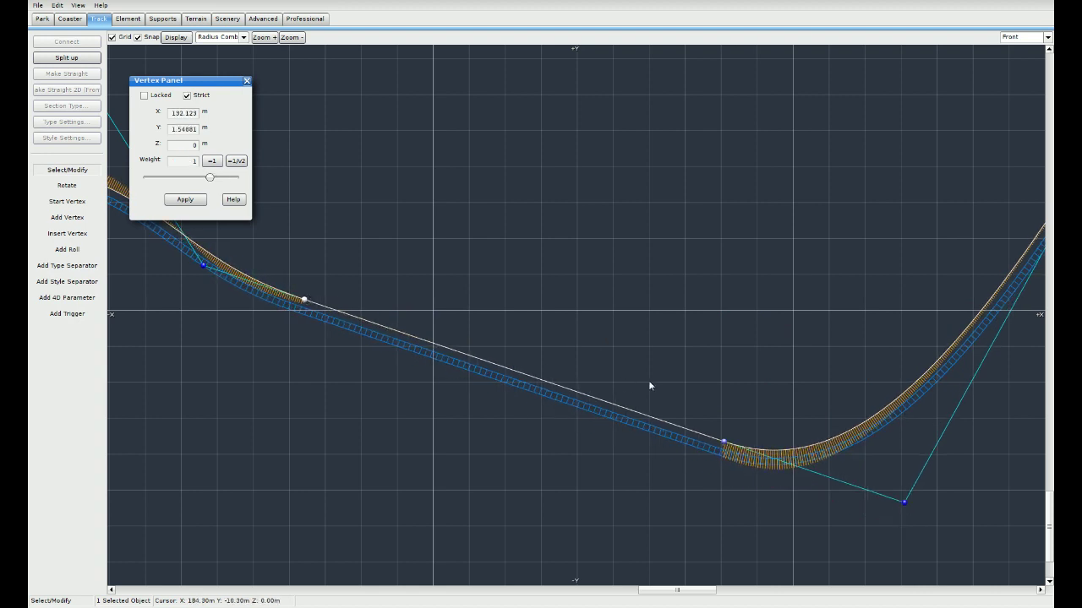
left_click_drag(724, 445, 691, 438)
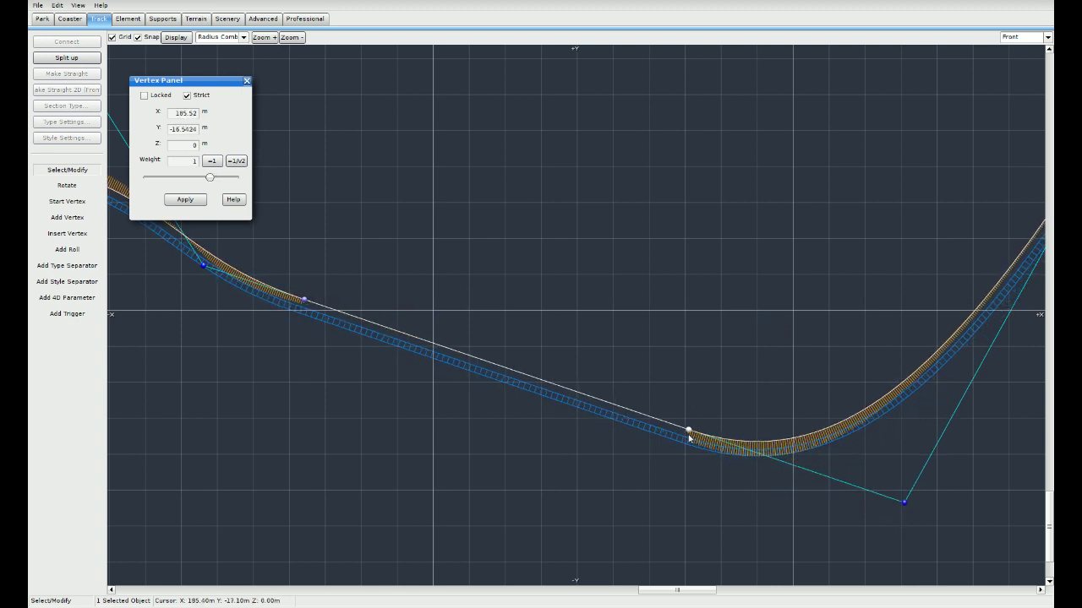
scroll(583, 456, "down", 5)
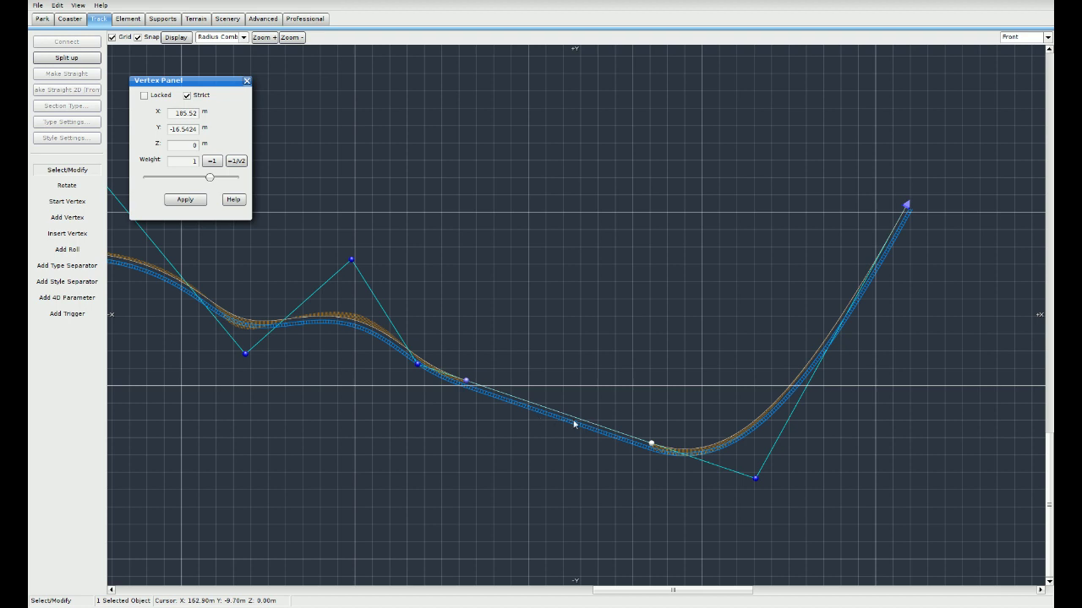
left_click(466, 381)
left_click(651, 442)
left_click(418, 364)
Step: Level the straight by moving its outer vertices to about X 116.3 m, Y 3.8 m and X 214.9 m, Y 3.7 m
left_click_drag(756, 479, 781, 448)
right_click_drag(748, 486, 611, 461)
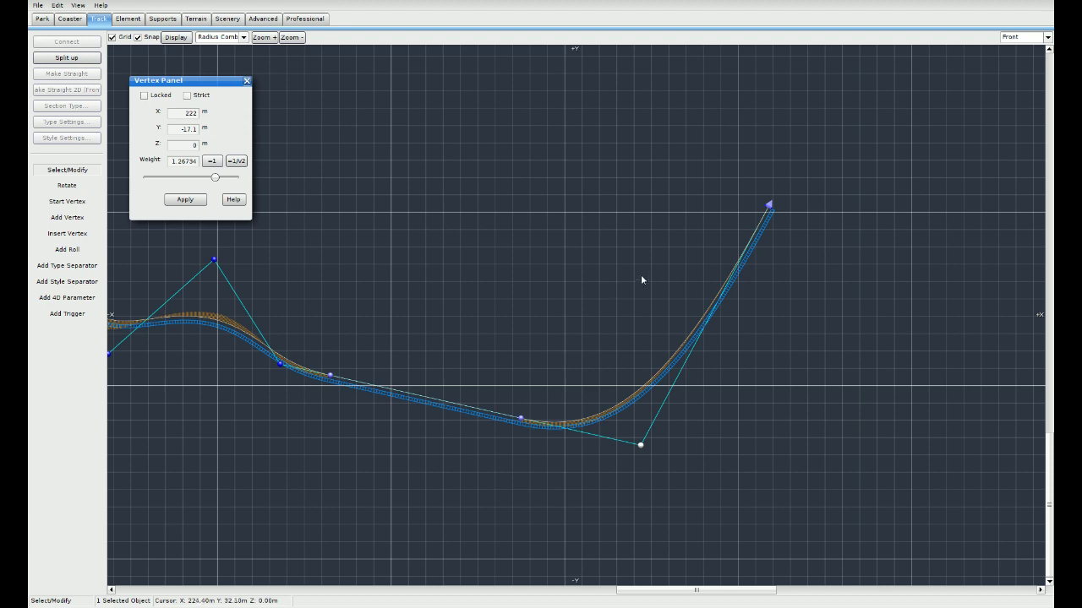
right_click_drag(682, 274, 496, 241)
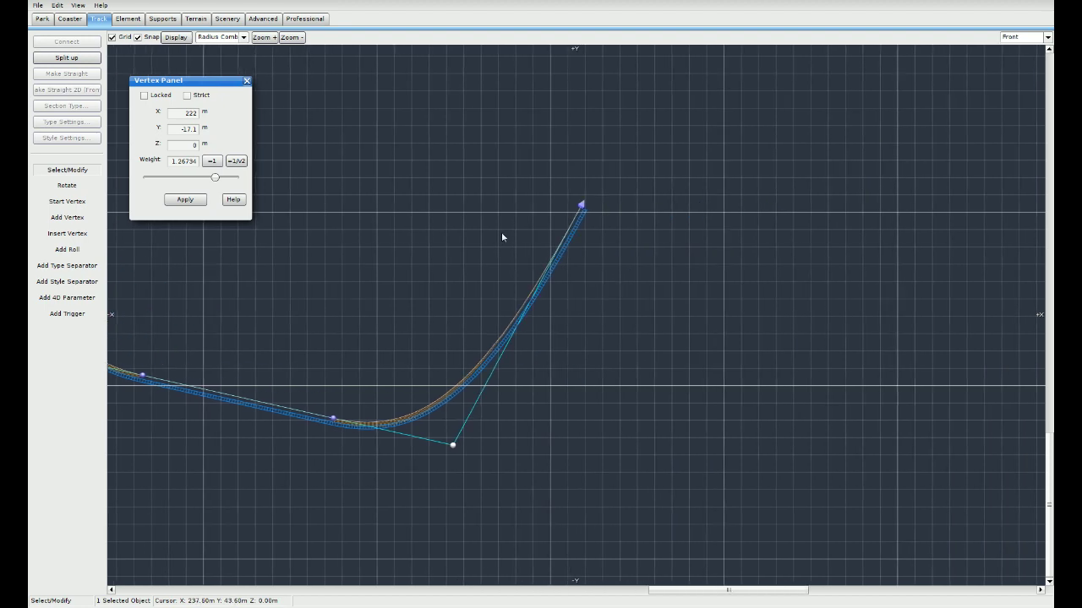
right_click_drag(500, 266, 700, 231)
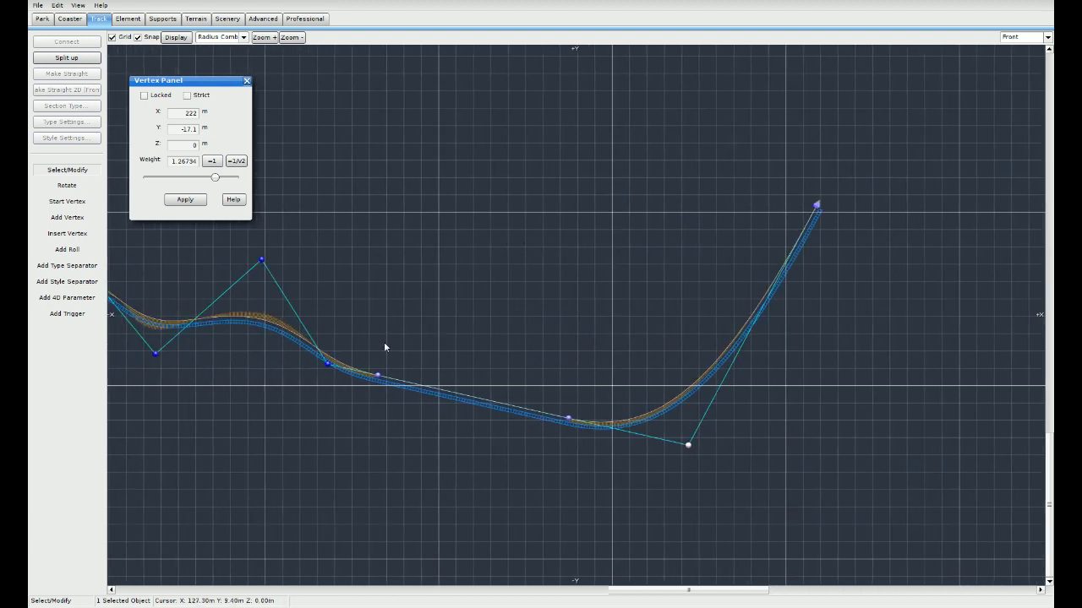
left_click_drag(328, 364, 321, 372)
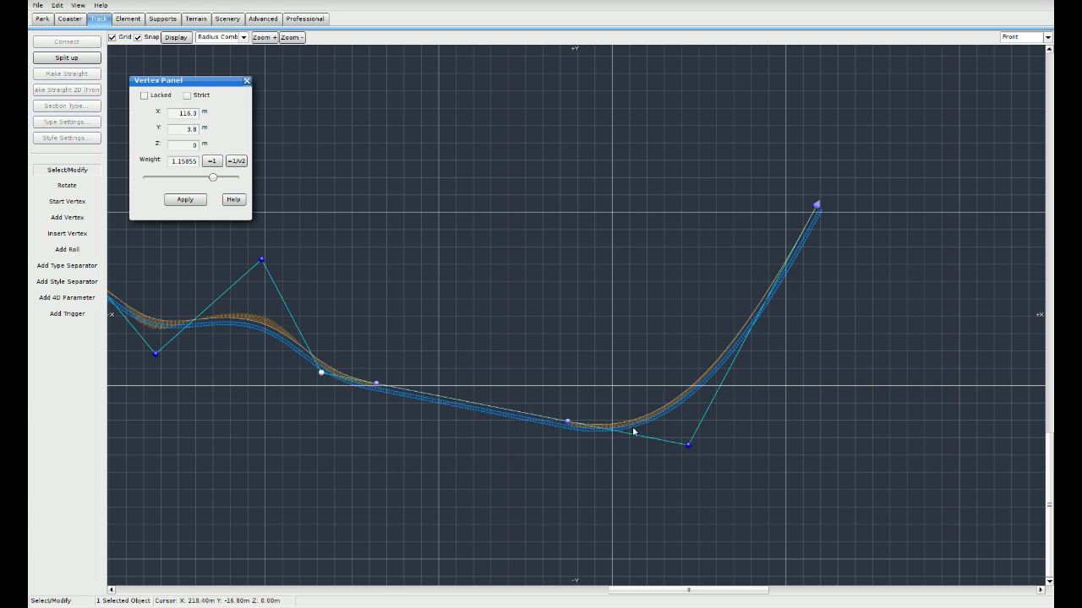
left_click_drag(688, 445, 665, 377)
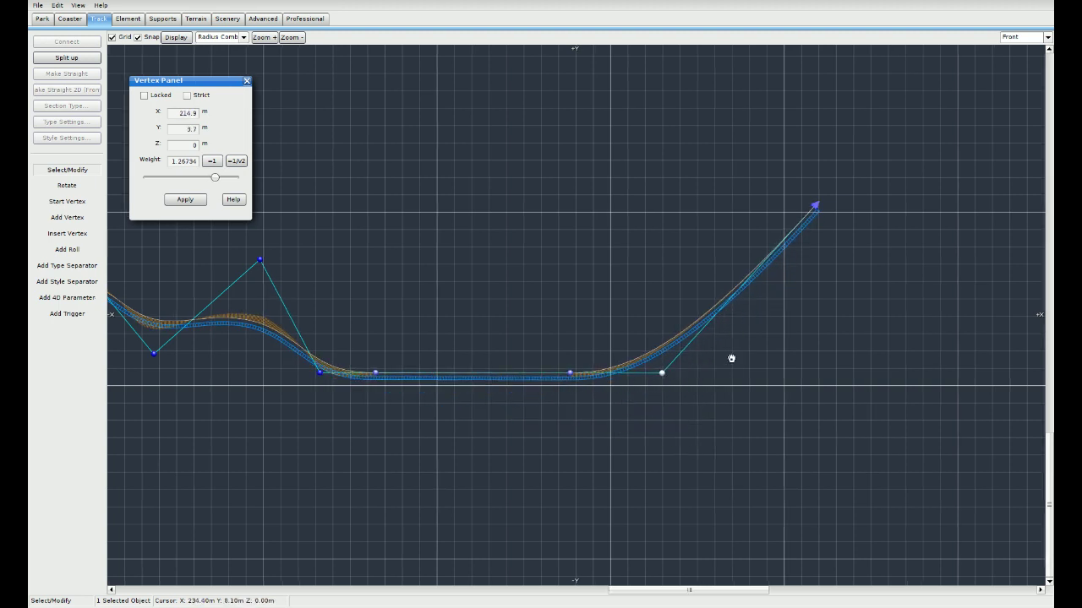
Step: Pull the track's end vertex in to about X 229 m, Y 22.2 m, and delete the track's last four vertices
right_click_drag(733, 363, 589, 380)
left_click_drag(674, 225, 570, 329)
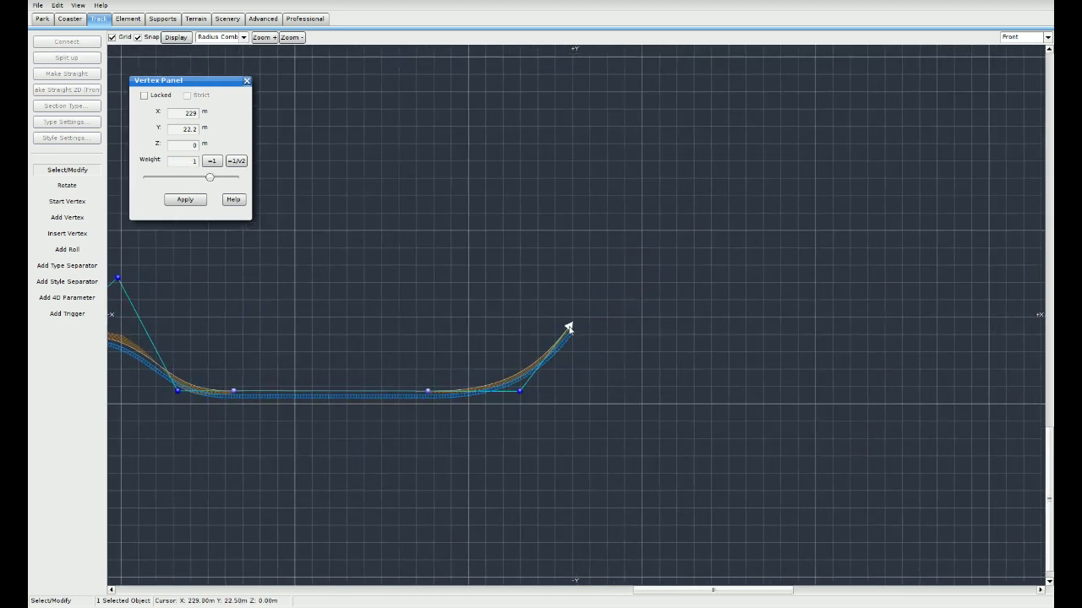
left_click_drag(234, 302, 714, 484)
key("Delete")
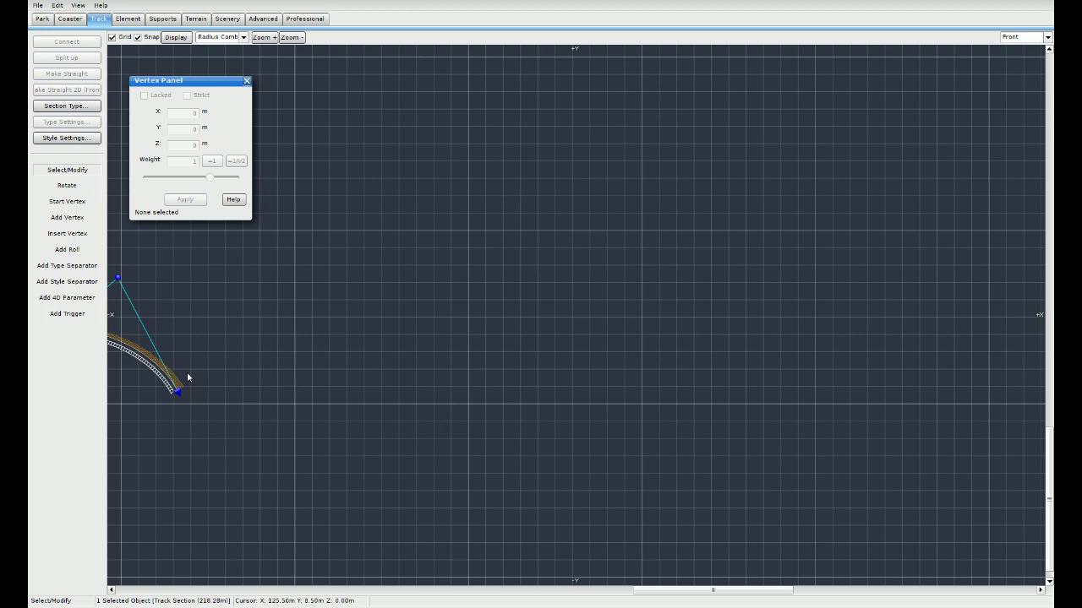
right_click_drag(420, 390, 416, 399)
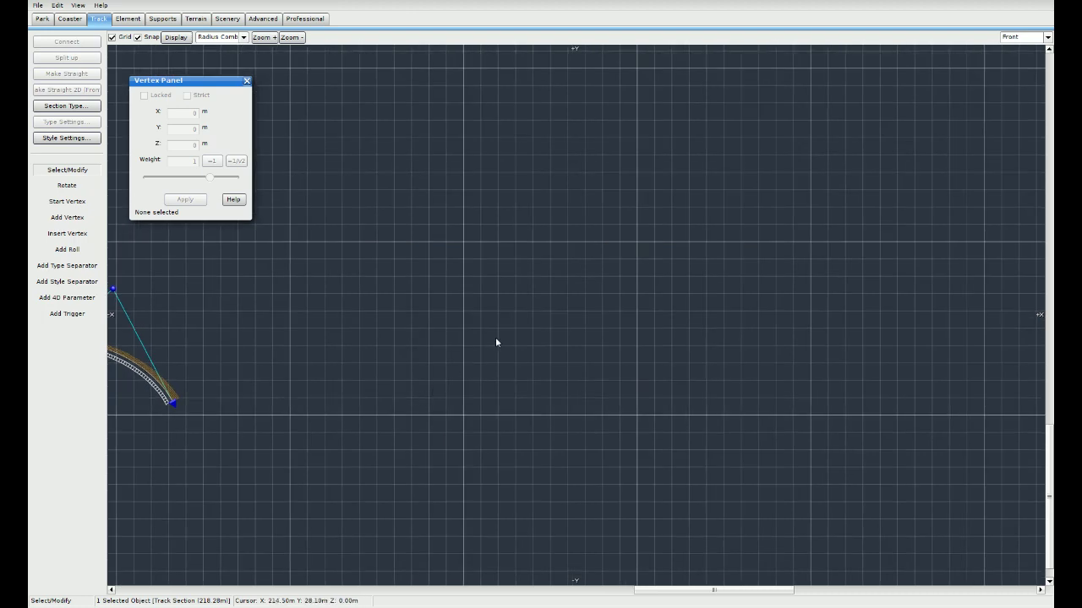
right_click_drag(690, 125, 592, 194)
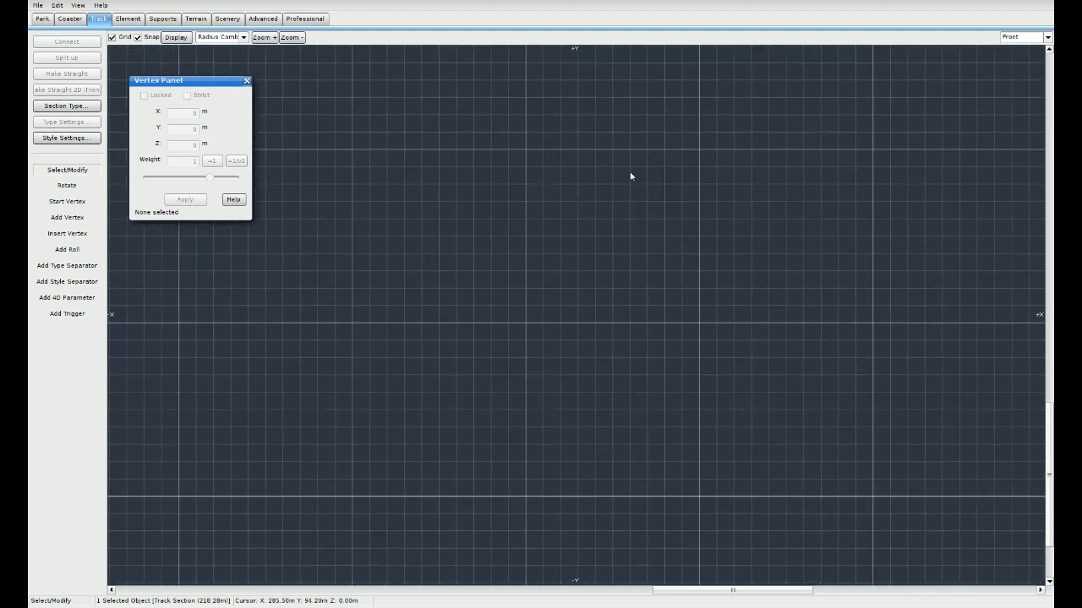
right_click_drag(875, 434, 712, 394)
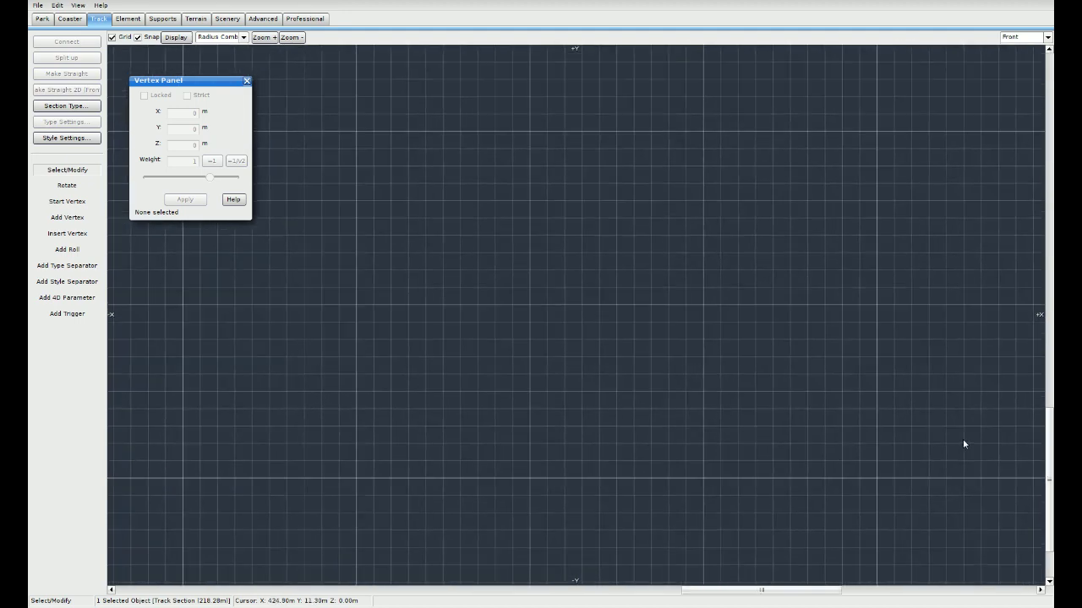
right_click_drag(480, 434, 517, 395)
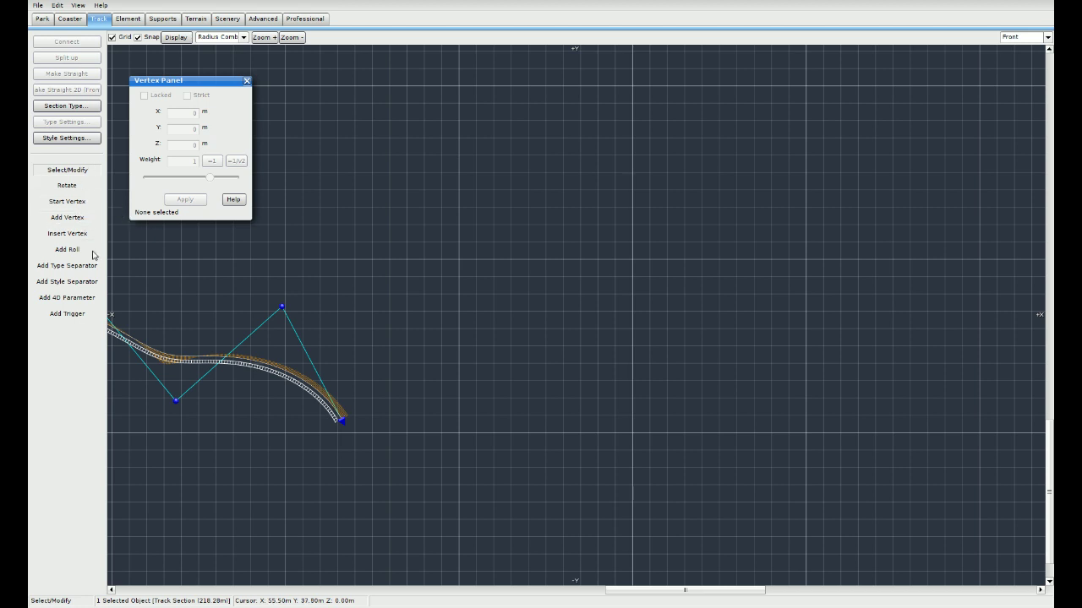
left_click(90, 218)
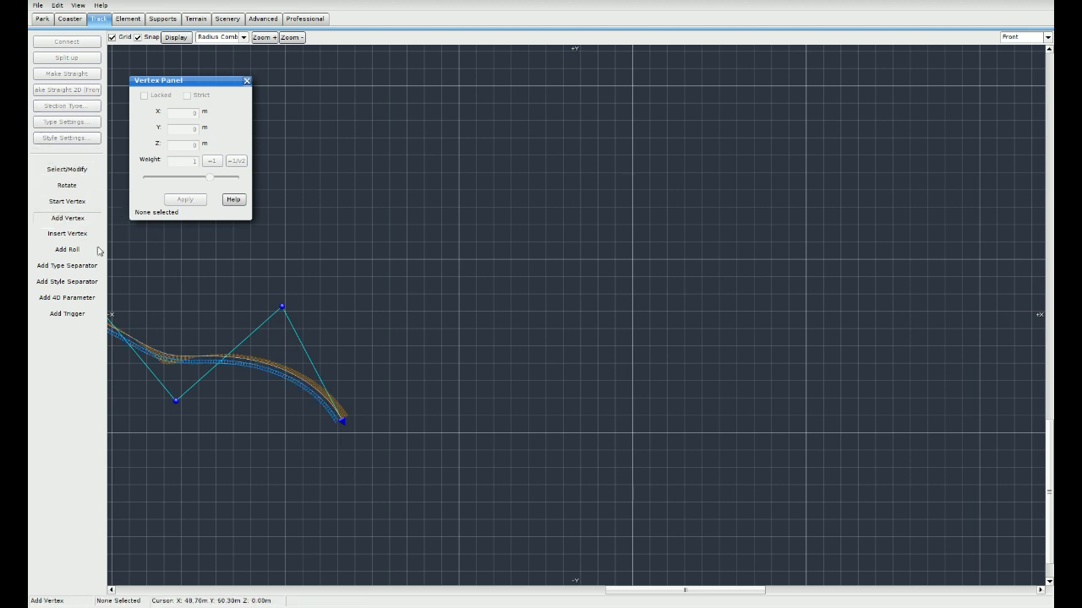
right_click_drag(400, 411, 536, 385)
right_click_drag(224, 435, 801, 415)
right_click_drag(387, 297, 530, 400)
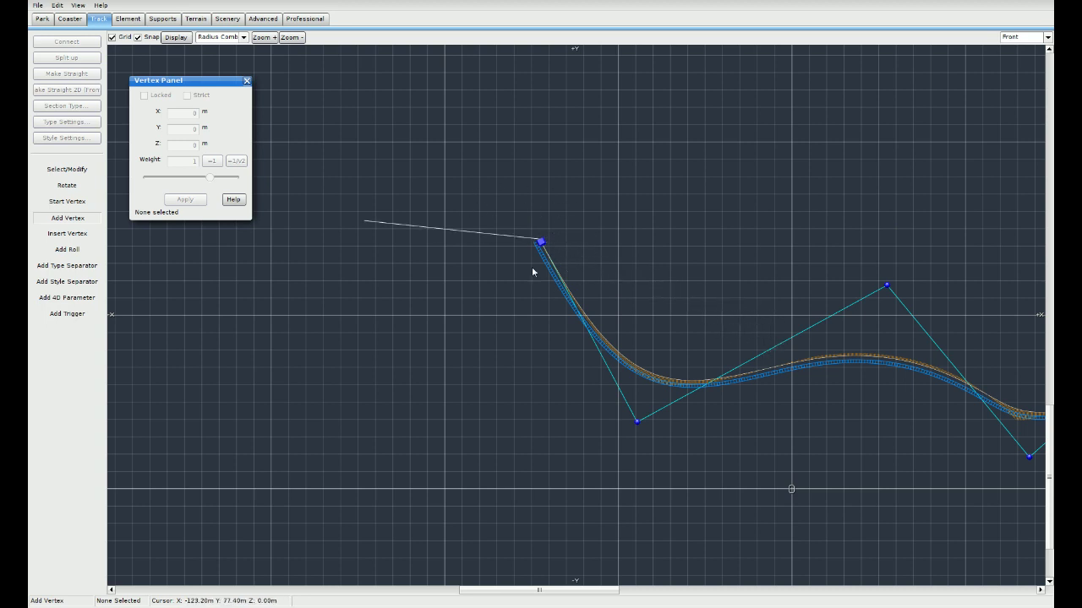
Step: Insert a vertex between the track's second vertex in the first valley and the hill vertex that follows it
left_click(67, 233)
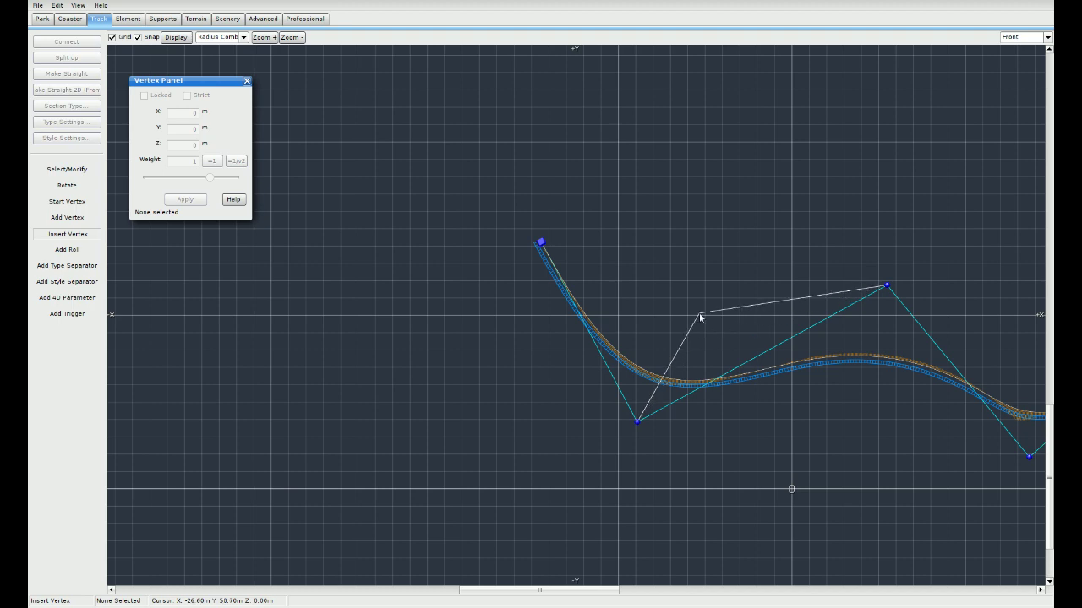
right_click_drag(780, 321, 516, 311)
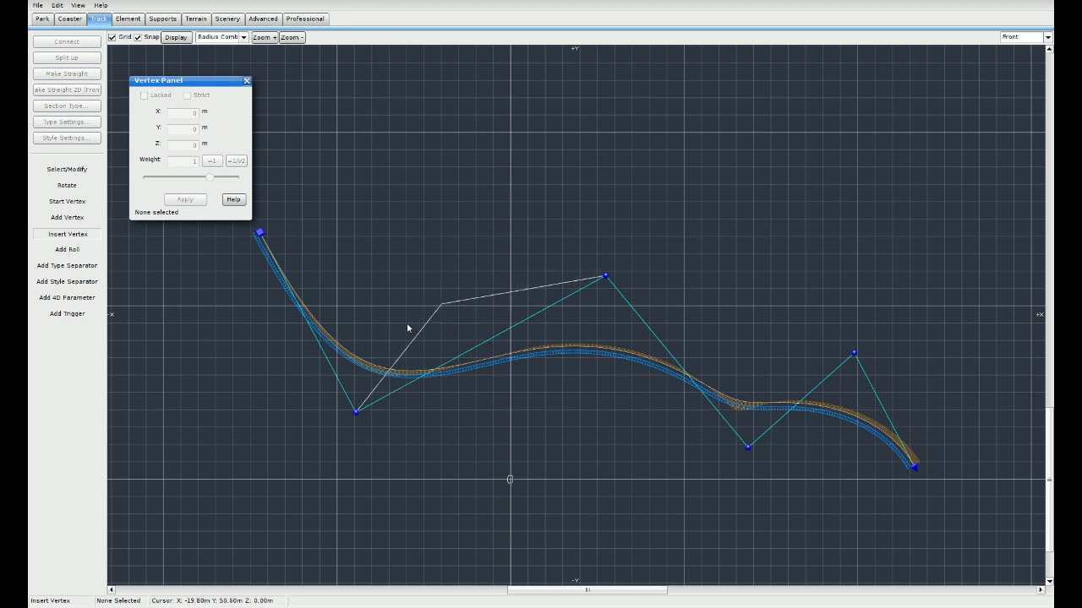
left_click(456, 301)
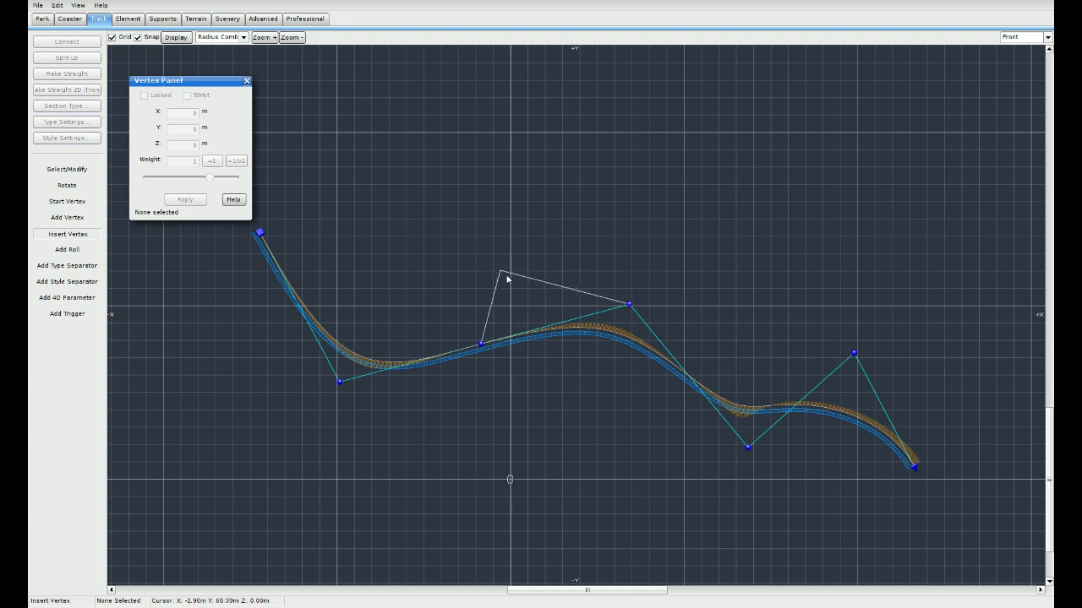
right_click_drag(810, 298, 479, 230)
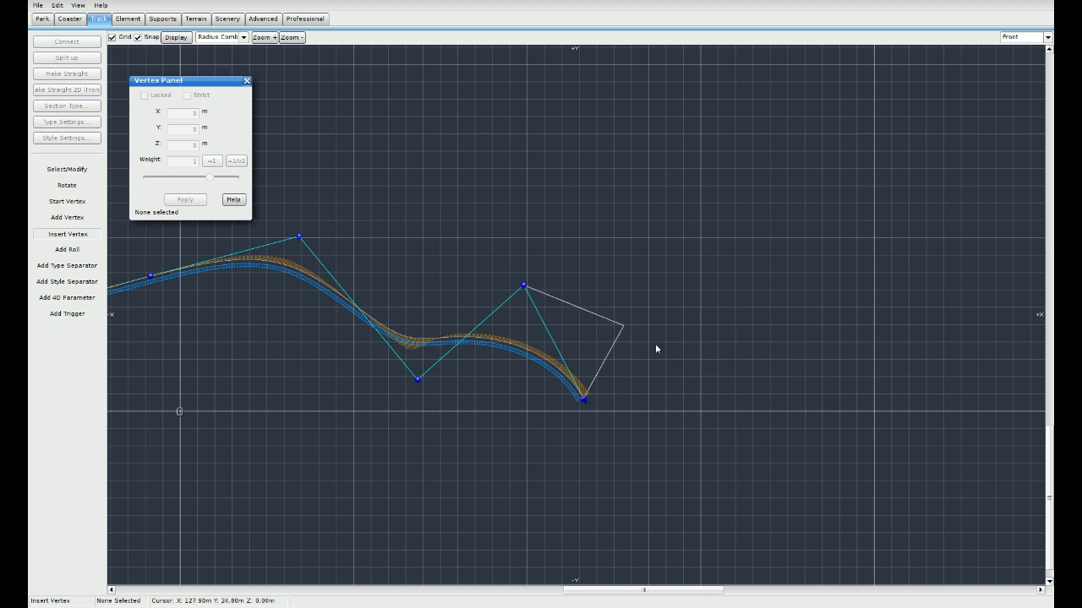
Step: Extend the track from its low end vertex with three roughly level vertices, starting near X 130 m, Y 3.6 m
right_click_drag(723, 357, 472, 358)
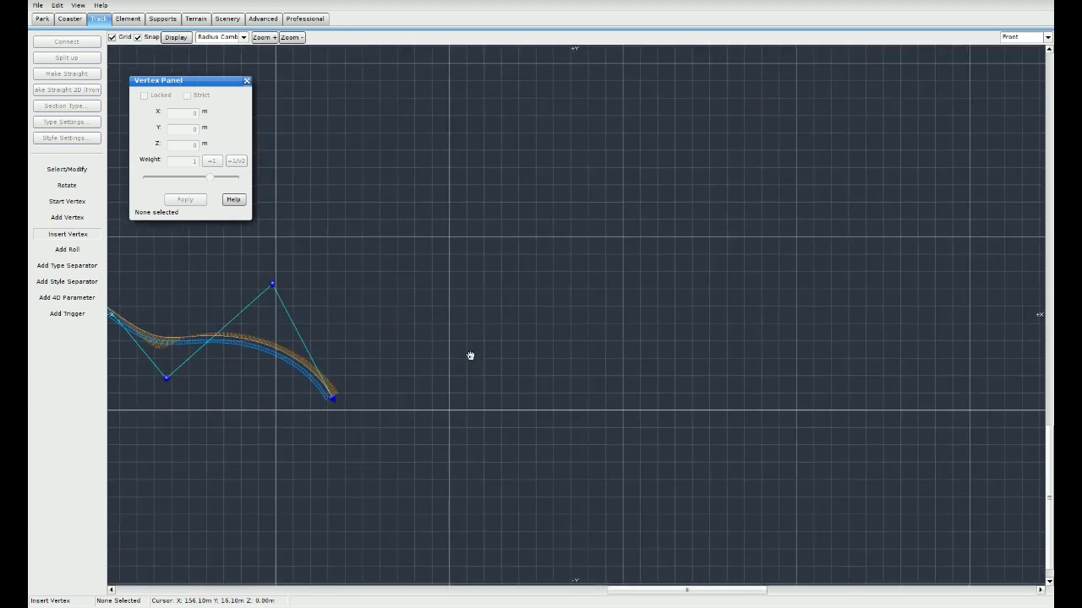
left_click(79, 217)
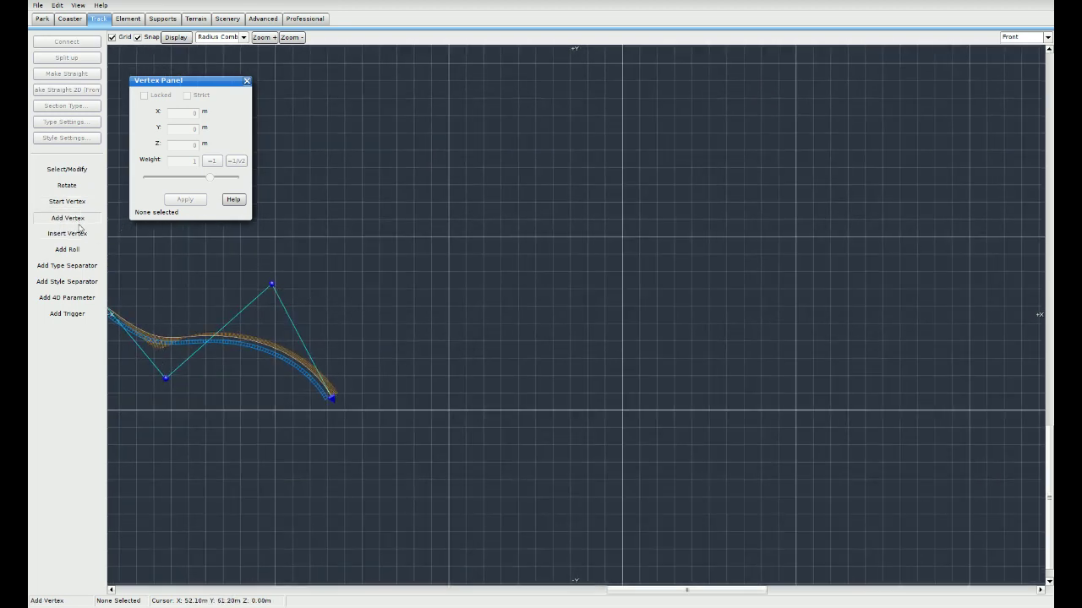
left_click(380, 398)
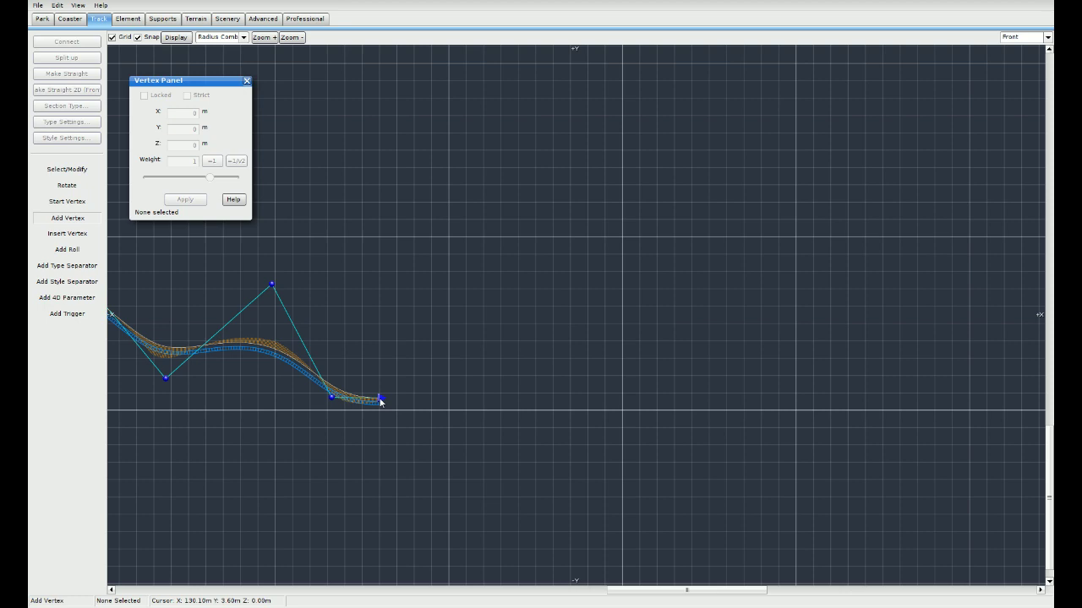
left_click(436, 400)
left_click(489, 398)
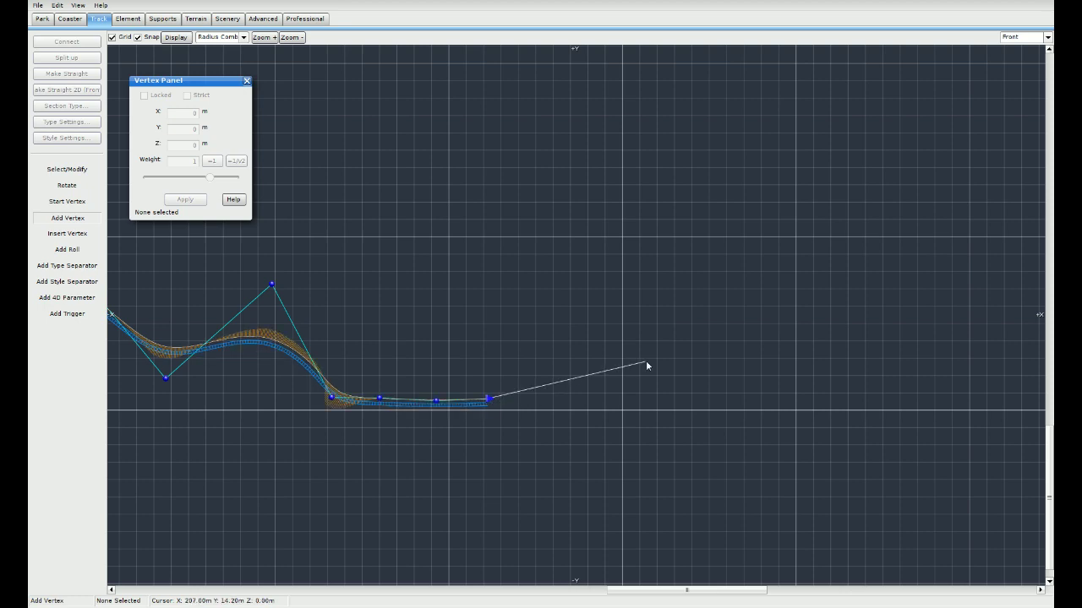
Step: Append three vertices climbing away from the level run to a hilltop at about X 225.3 m, Y 46 m
right_click_drag(629, 362, 473, 392)
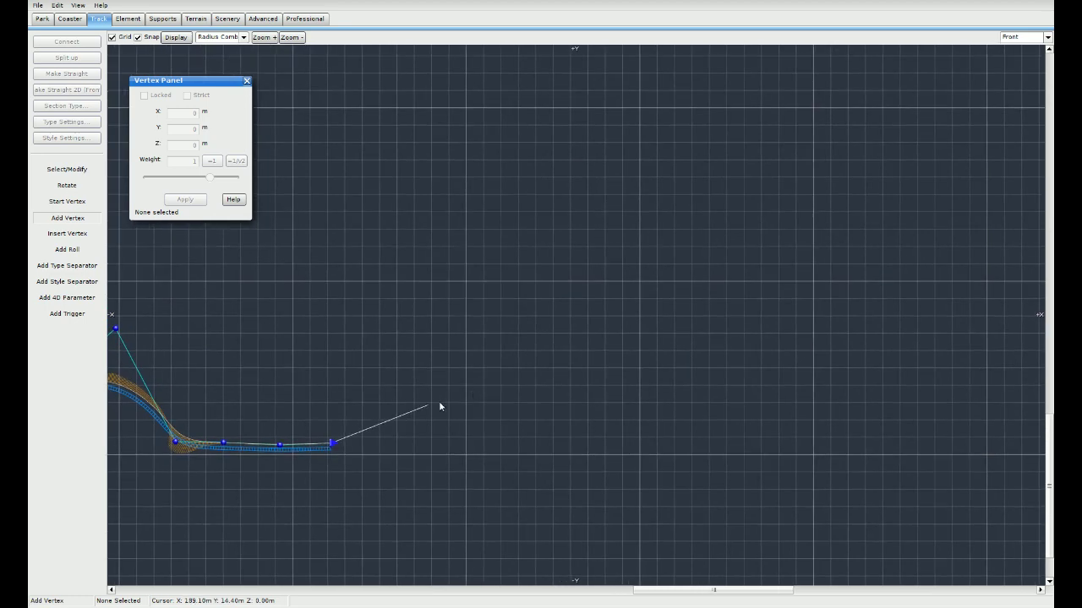
left_click(371, 417)
left_click(497, 330)
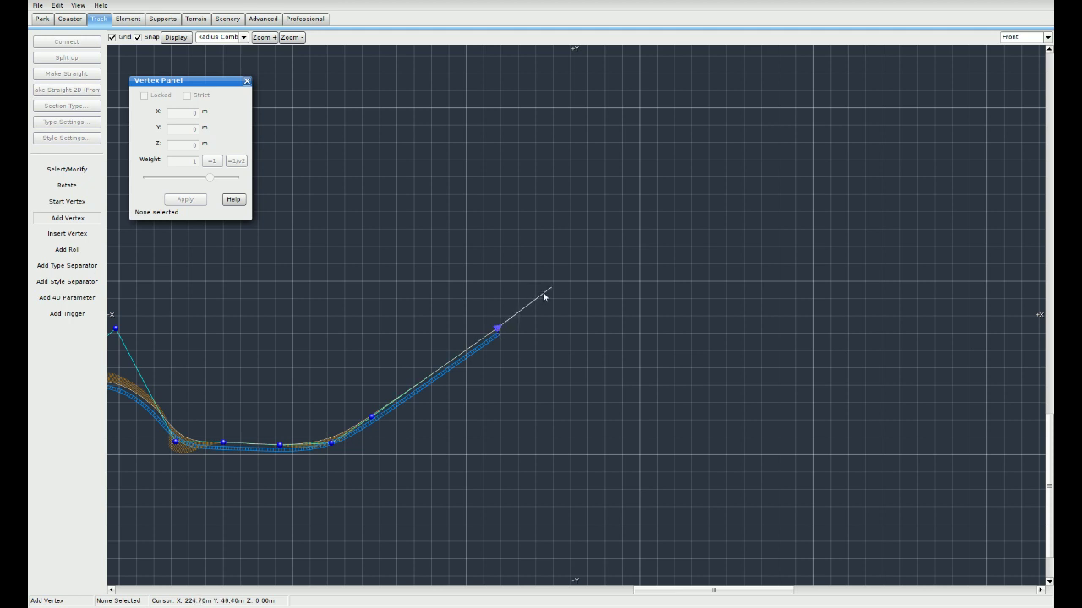
left_click(554, 296)
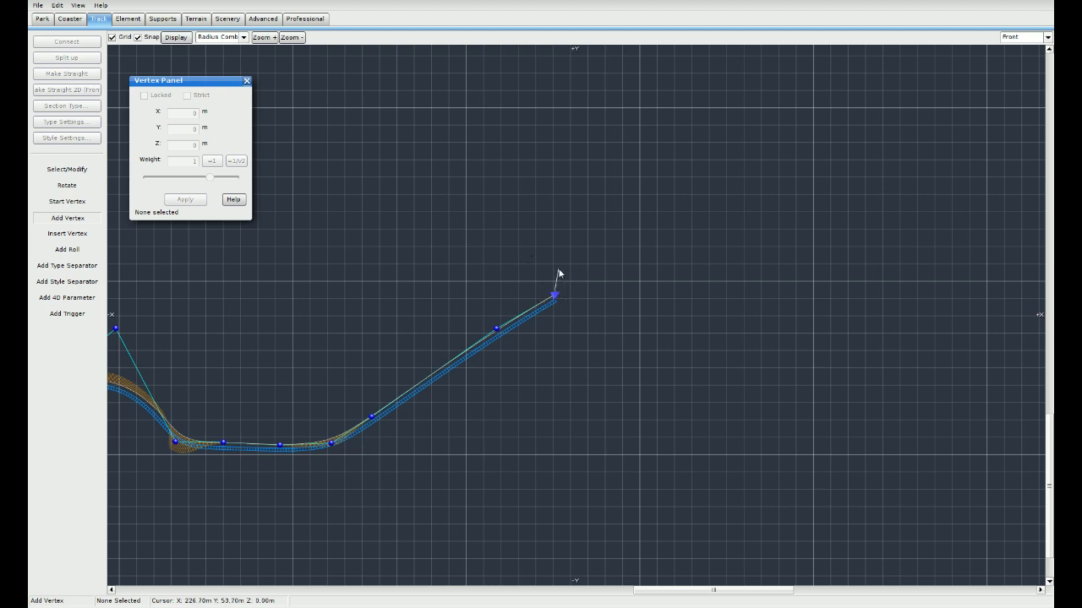
Step: Append three vertices descending steeply from the hilltop to just above ground level
right_click_drag(560, 268, 440, 217)
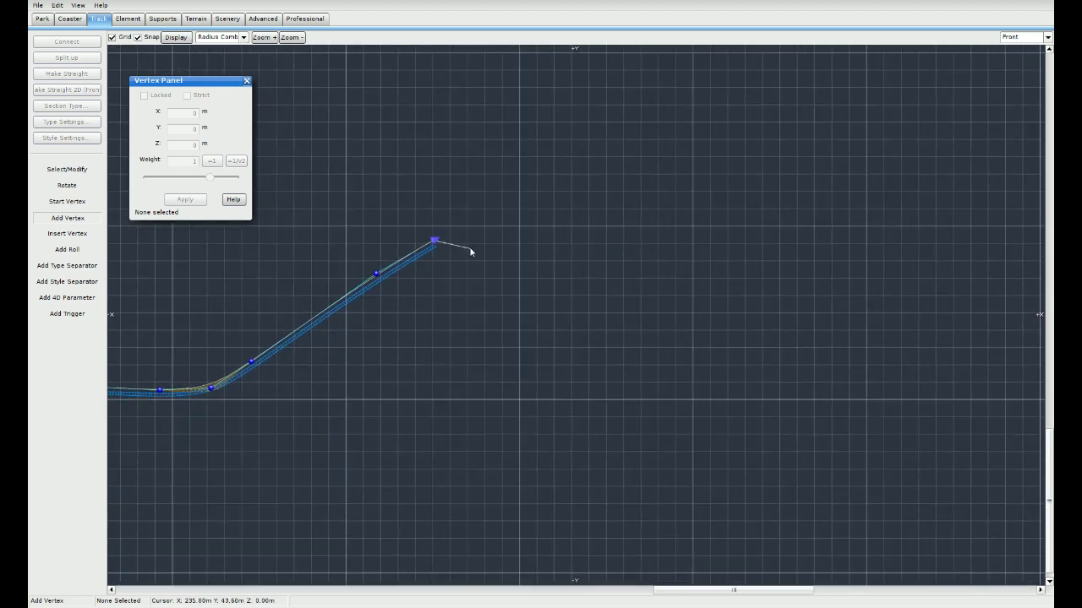
left_click(464, 273)
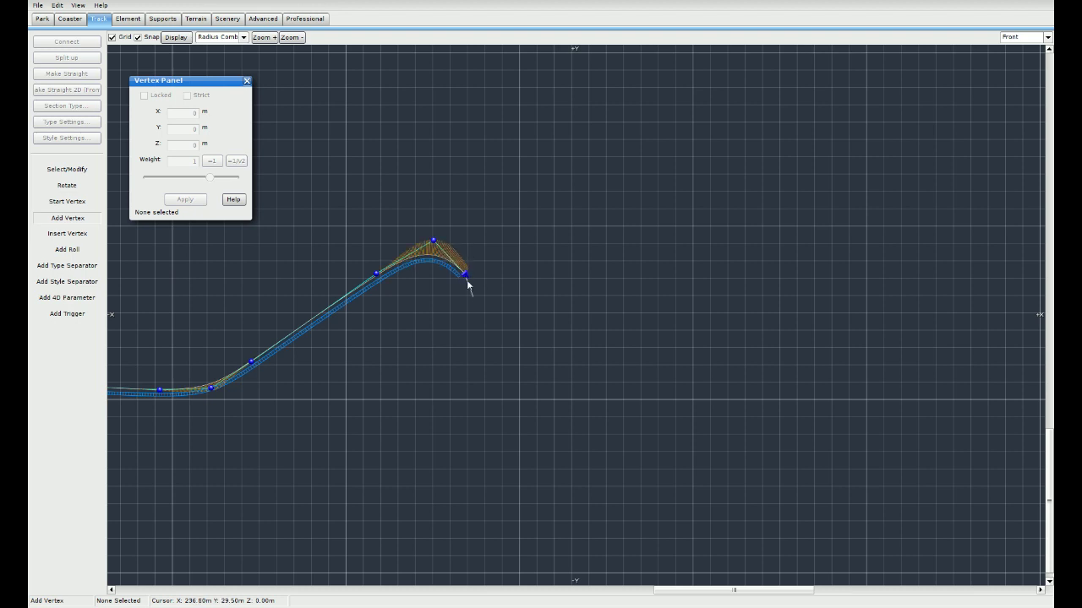
left_click(500, 340)
left_click(526, 383)
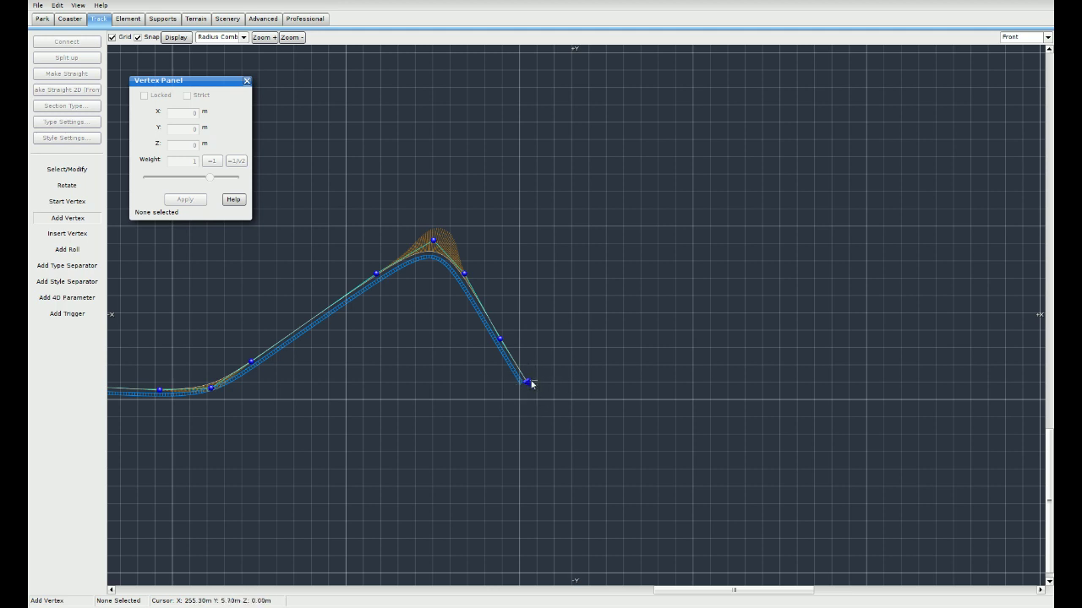
Step: Append three nearly level vertices after the drop, the first at about X 264.4 m, Y 4.8 m, and stop adding vertices
left_click(571, 384)
left_click(621, 385)
left_click(676, 384)
right_click(744, 341)
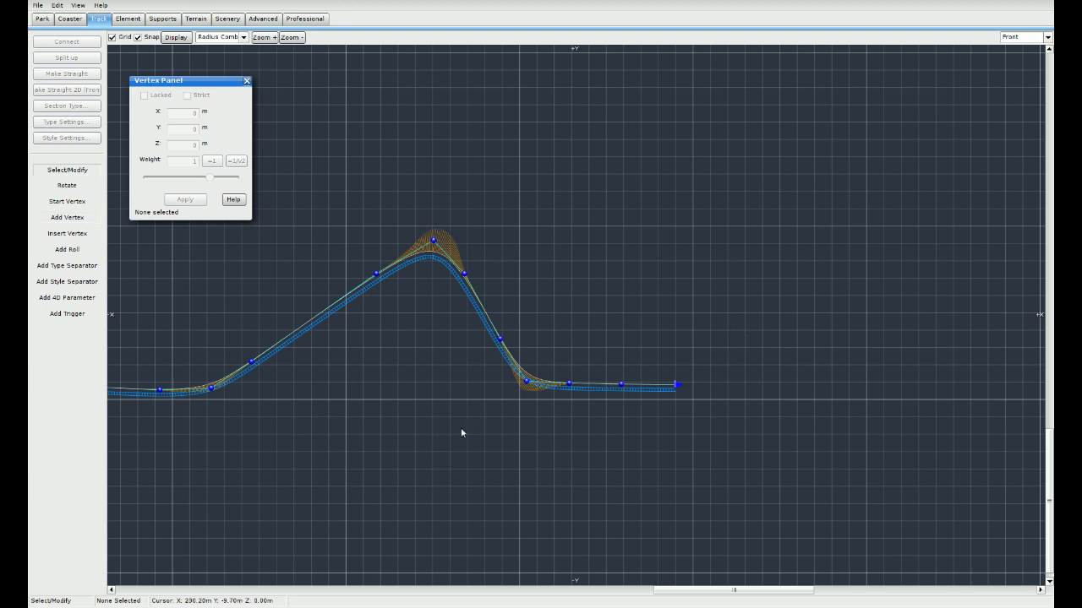
Step: Make the two middle vertices of the level run before the climb strict
right_click_drag(461, 434, 640, 426)
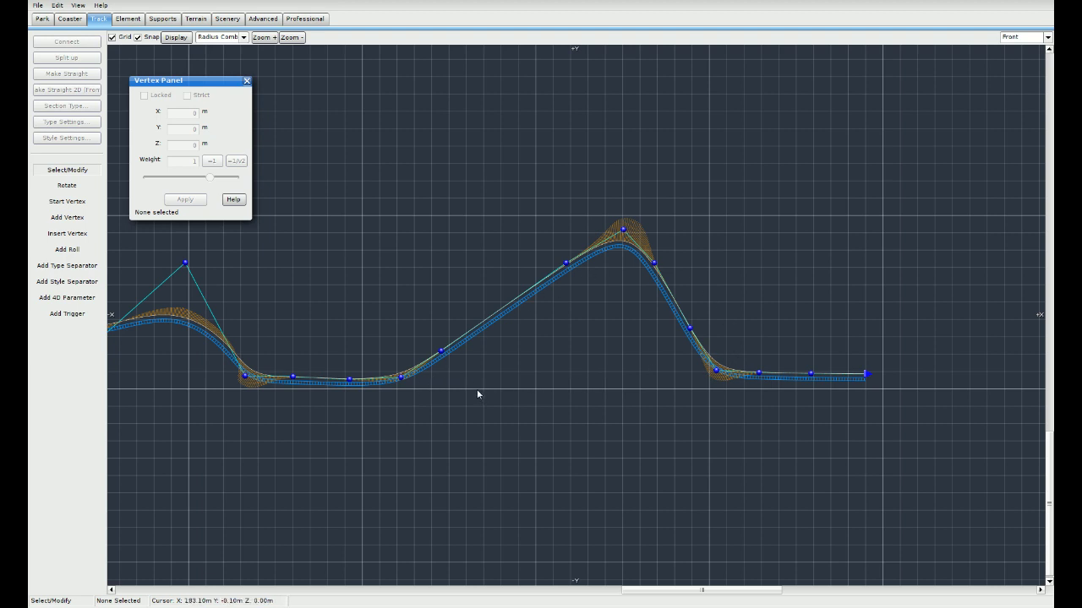
right_click_drag(472, 383, 538, 380)
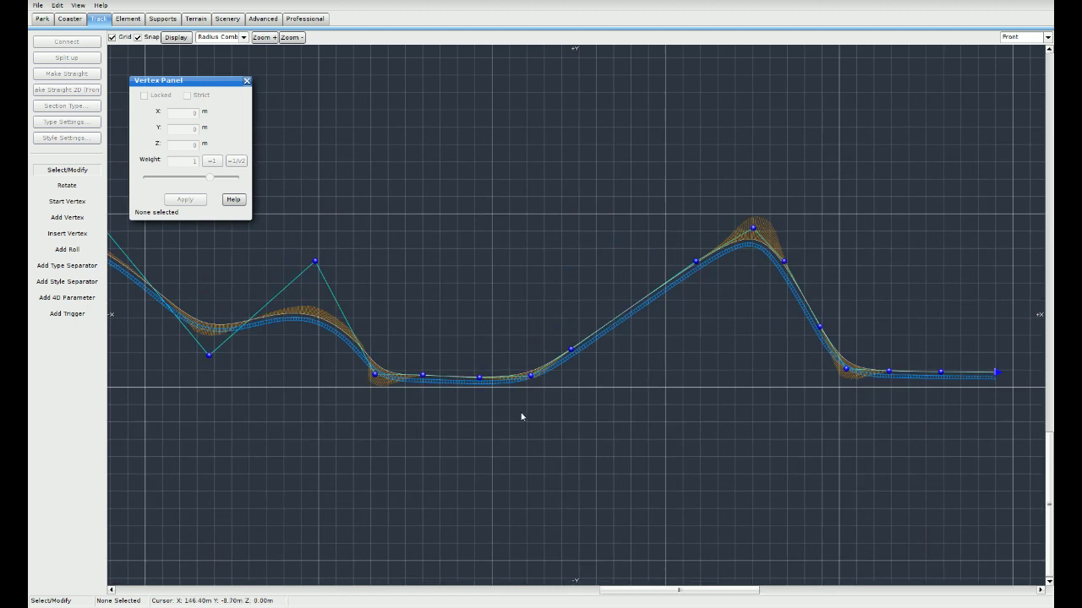
left_click(421, 376)
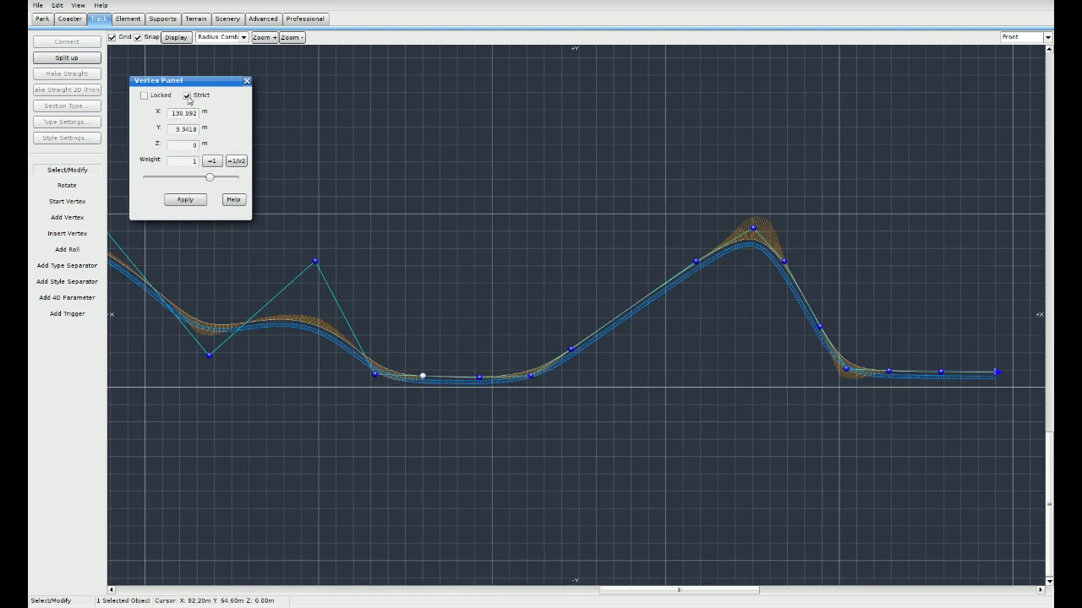
left_click(479, 378)
left_click(187, 94)
Step: Make the lower and upper vertices of the straight climb to the new hill strict
left_click(530, 375)
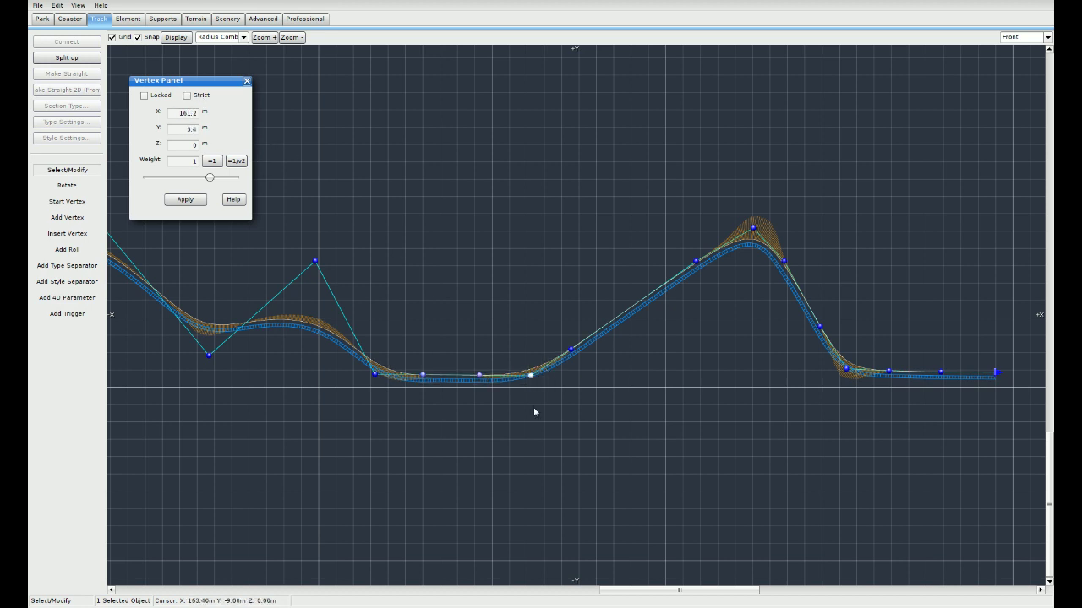
left_click(573, 349)
left_click(199, 97)
left_click(702, 270)
left_click(695, 261)
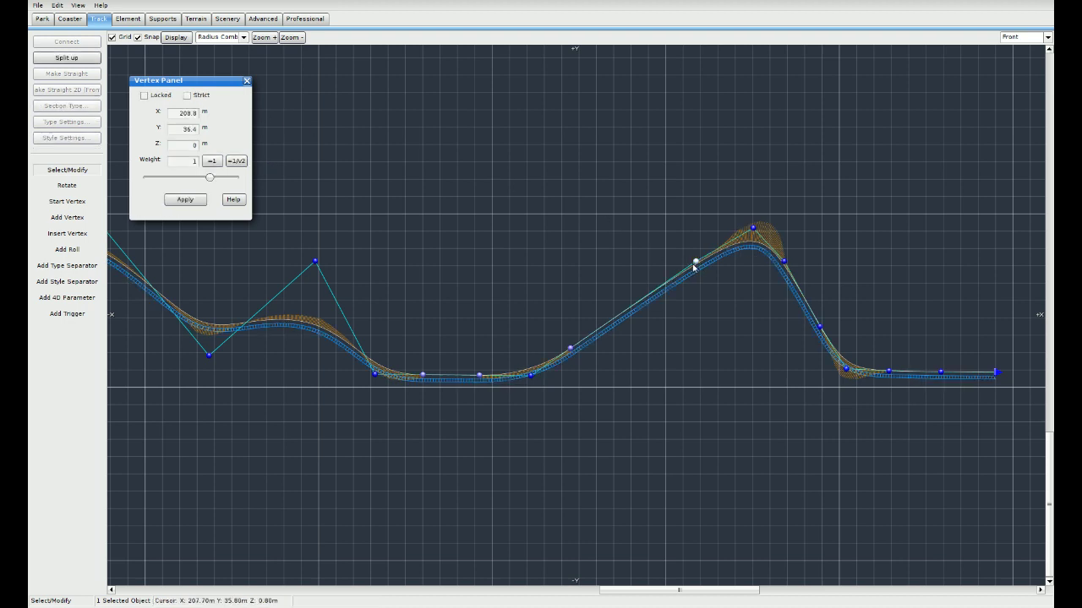
left_click(188, 96)
Step: Make the upper and lower vertices of the straight drop after the hilltop strict
left_click(784, 262)
left_click(188, 95)
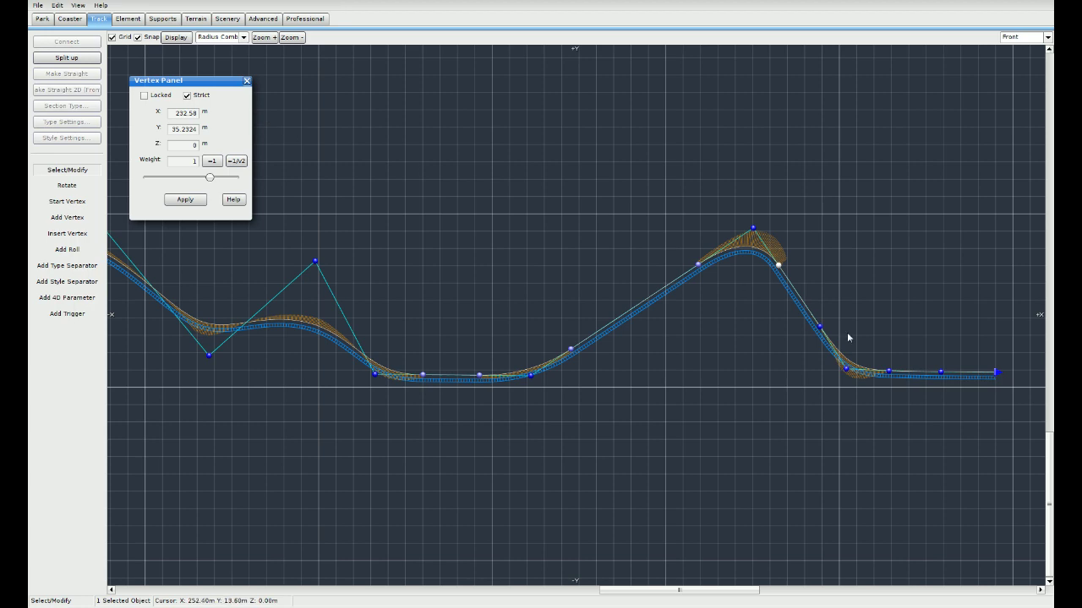
left_click(819, 327)
left_click(188, 95)
Step: Make the first two vertices of the level run at the track's end strict
right_click_drag(800, 304, 575, 302)
left_click(663, 370)
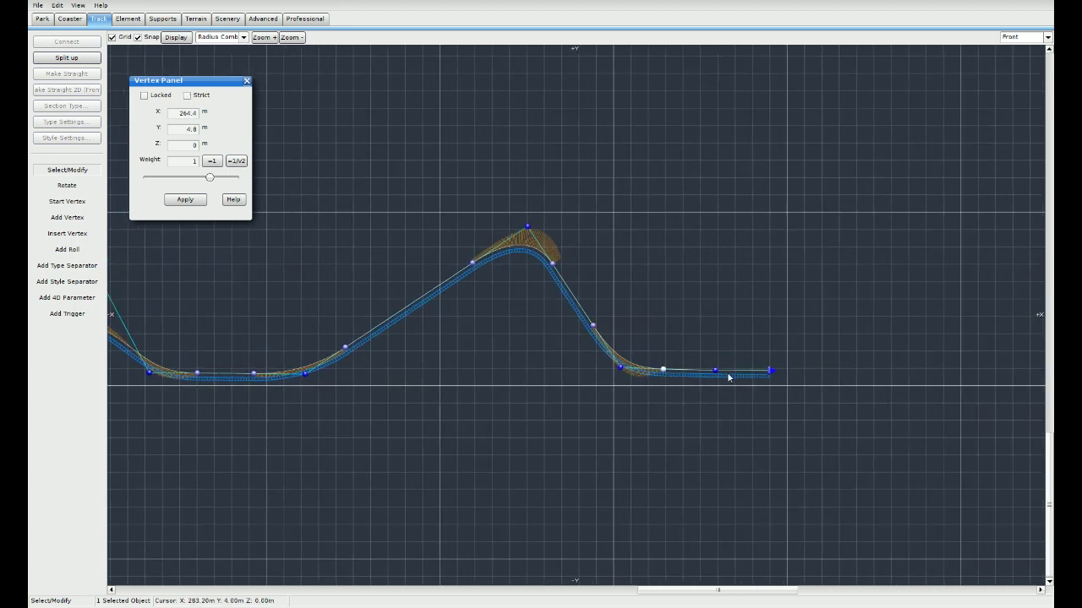
left_click(715, 370)
left_click(201, 95)
Step: Move the vertex at the climb's foot to about X 166.1 m, Y 3.5 m, and slide its neighbouring strict vertices closer, the upper to X 172 m
right_click_drag(384, 378, 633, 363)
left_click(524, 380)
scroll(487, 395, "up", 2)
scroll(490, 397, "up", 1)
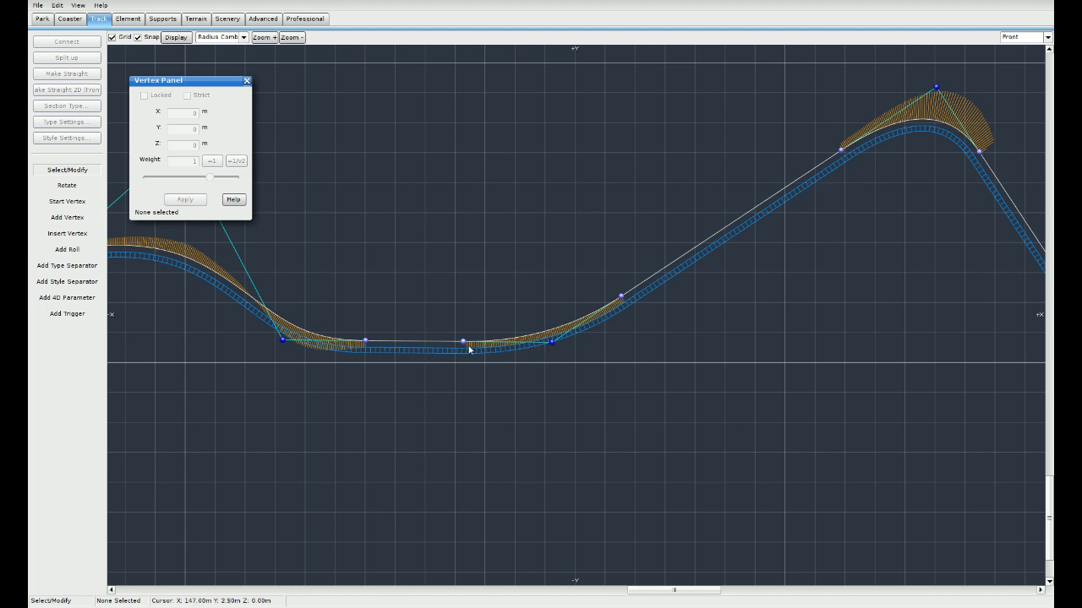
scroll(551, 343, "up", 3)
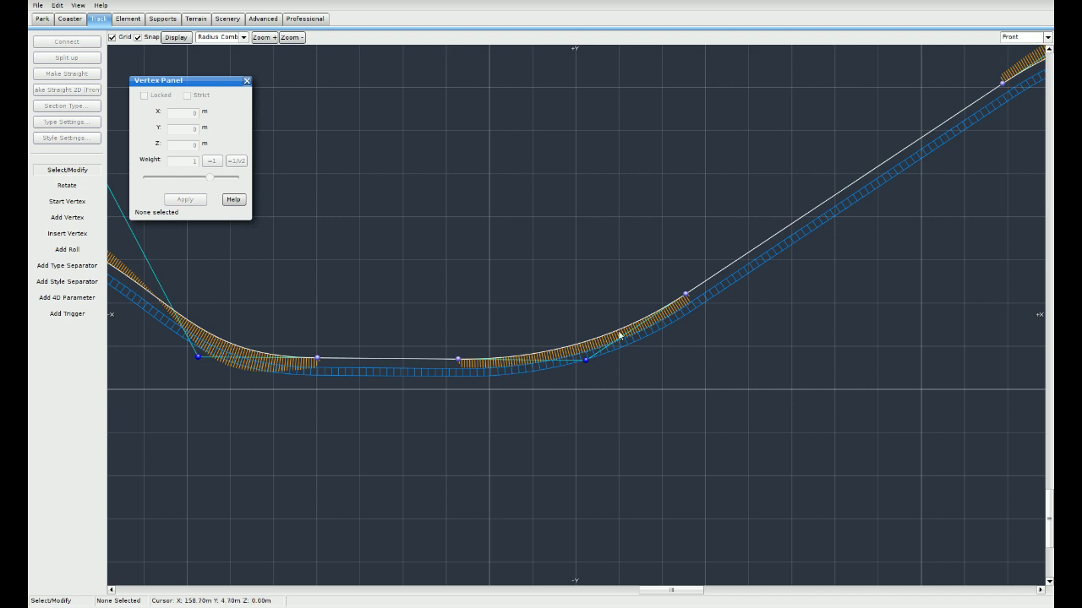
left_click_drag(587, 361, 629, 354)
left_click_drag(457, 356, 632, 362)
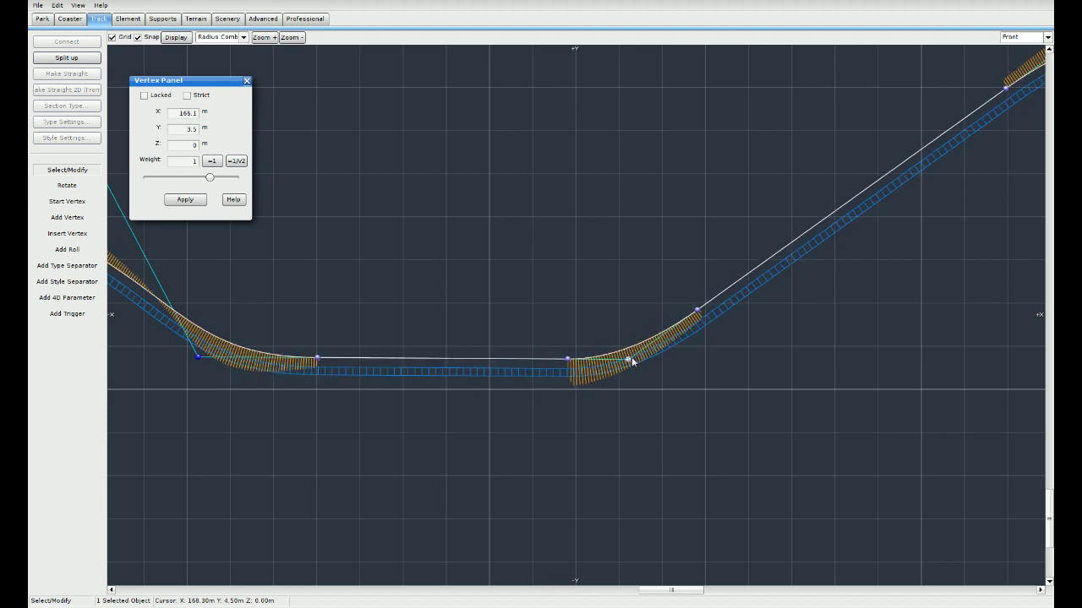
left_click_drag(697, 311, 681, 326)
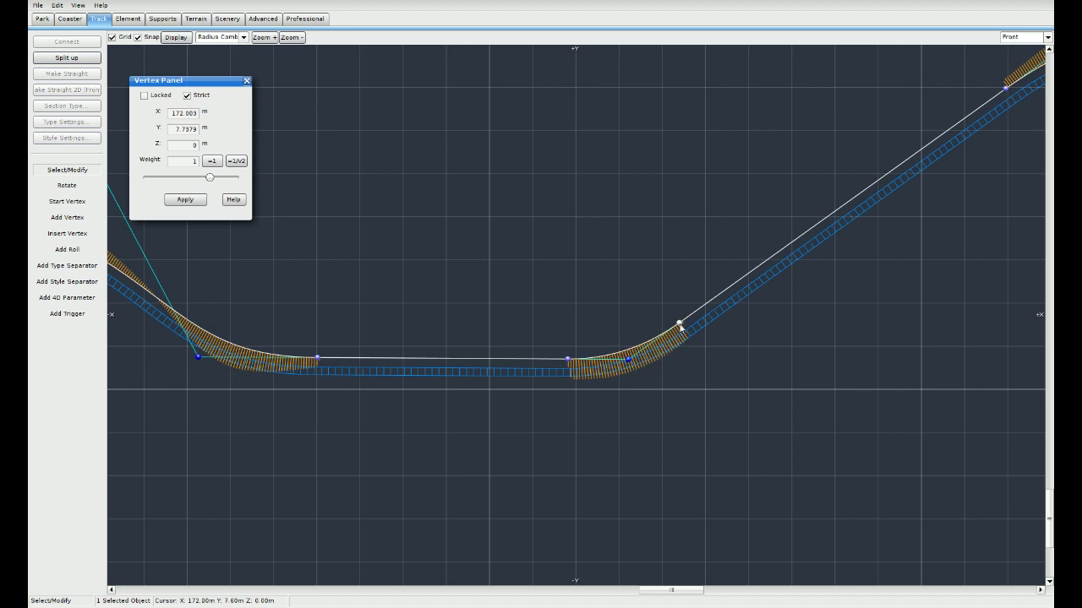
Step: Balance the curve at the climb's foot by sliding both strict vertices inward, the upper one to about X 169.5 m, Y 6 m
scroll(676, 350, "up", 5)
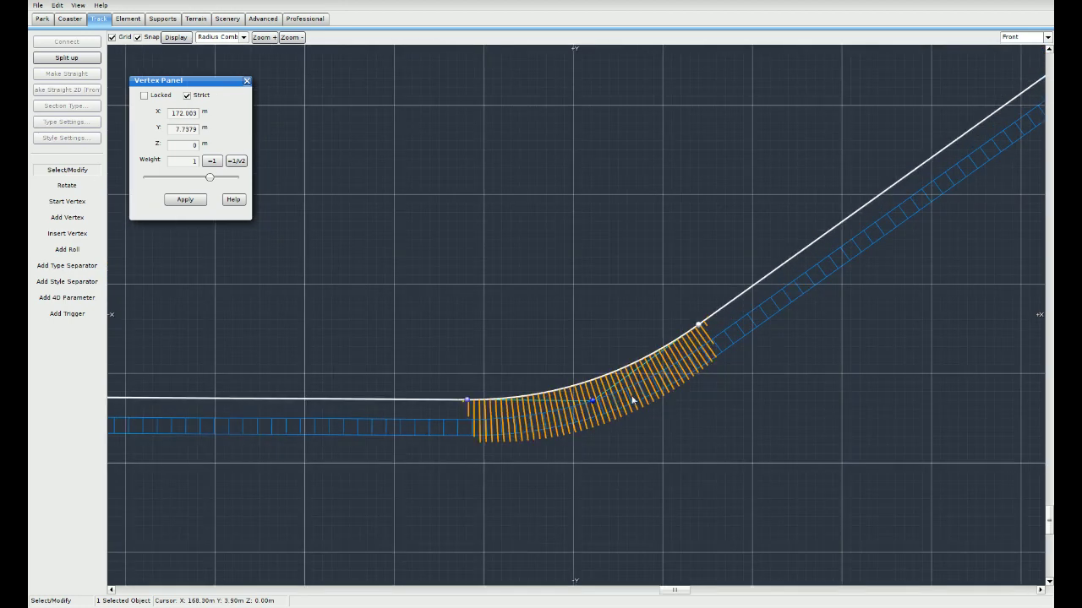
right_click_drag(634, 353, 584, 372)
left_click_drag(592, 331, 544, 355)
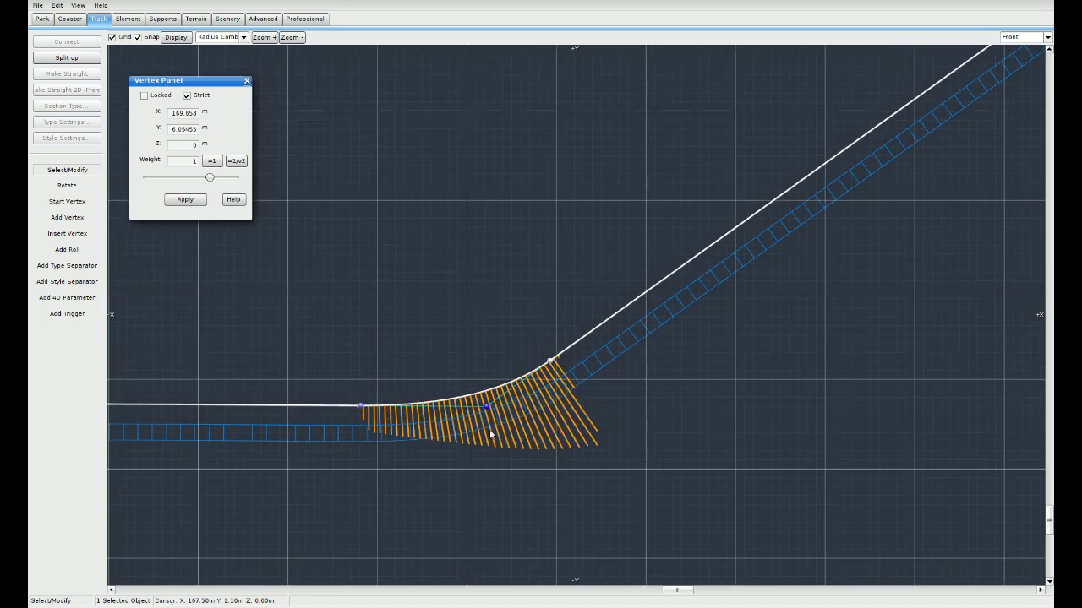
mouse_move(554, 362)
left_mouse_down()
mouse_move(680, 272)
mouse_move(551, 359)
left_mouse_up()
left_click_drag(361, 407, 411, 408)
left_click_drag(551, 360, 548, 365)
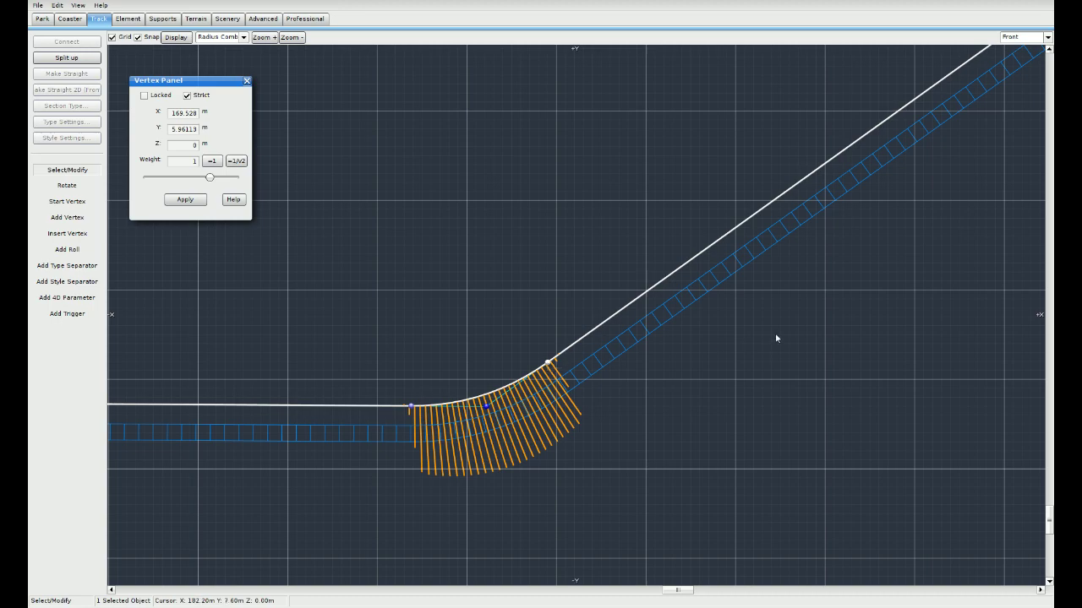
Step: Slide the strict vertices beside the hilltop to about X 214.7 m, Y 38.4 m and X 232.7 m, Y 34.8 m
right_click_drag(777, 335, 609, 392)
scroll(610, 391, "down", 4)
right_click_drag(785, 327, 553, 411)
scroll(587, 374, "down", 3)
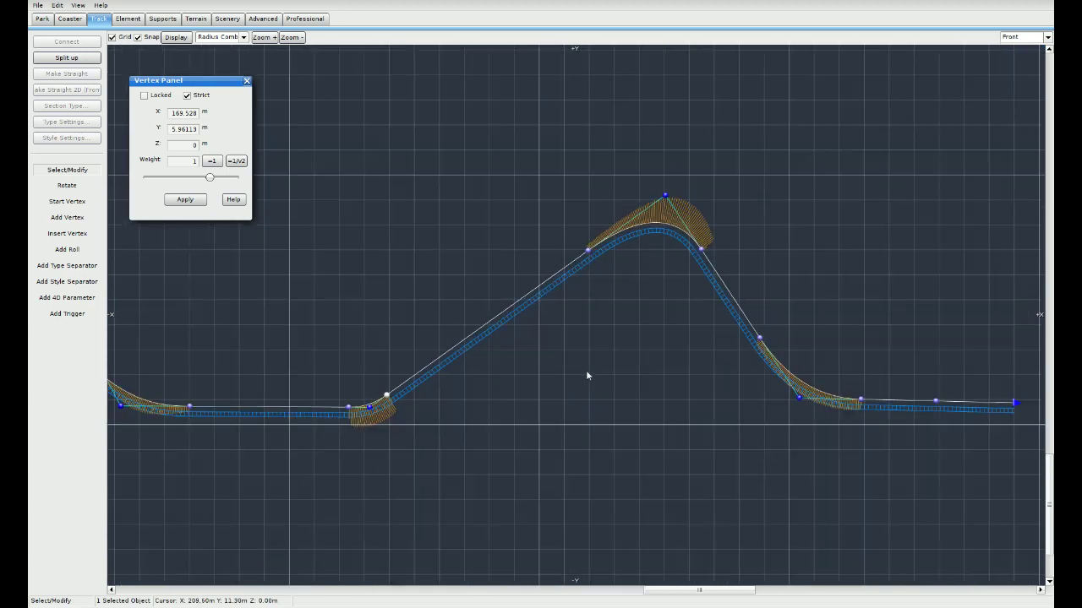
right_click_drag(586, 374, 465, 411)
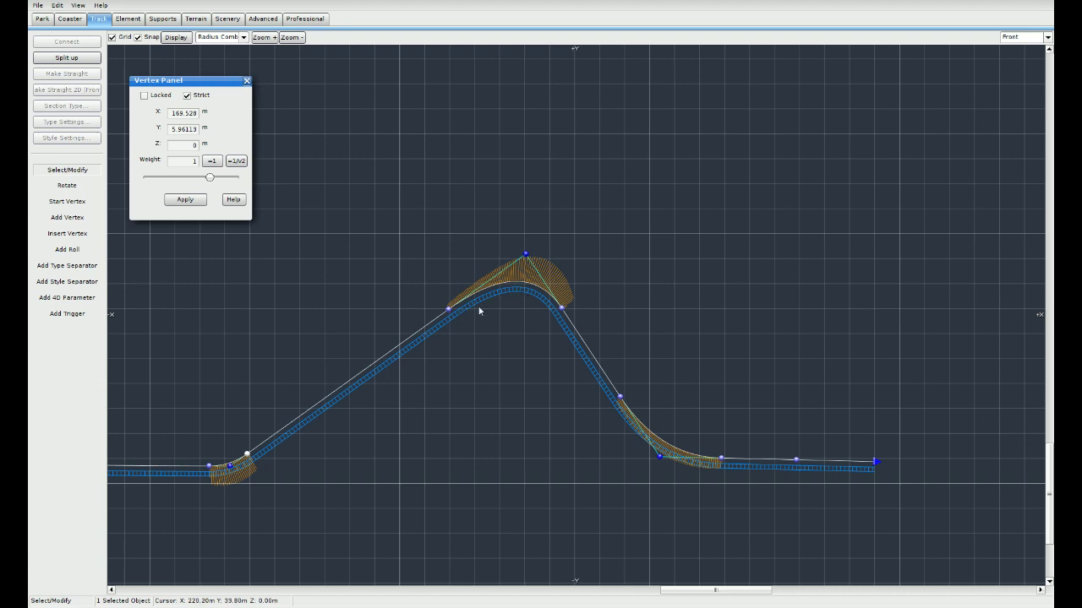
scroll(508, 326, "up", 2)
scroll(501, 342, "up", 2)
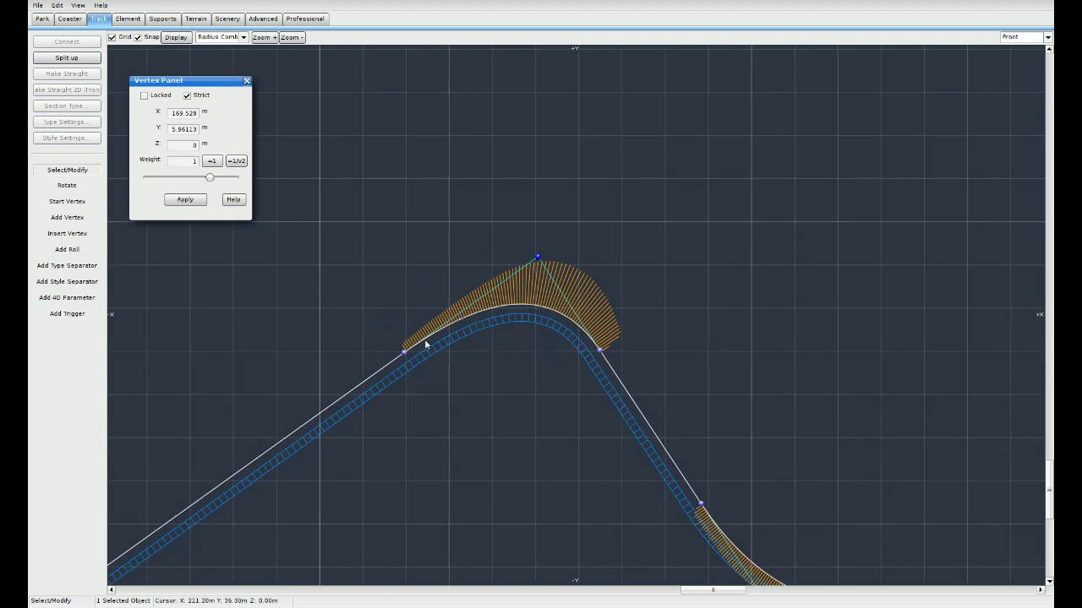
left_click_drag(404, 355, 444, 318)
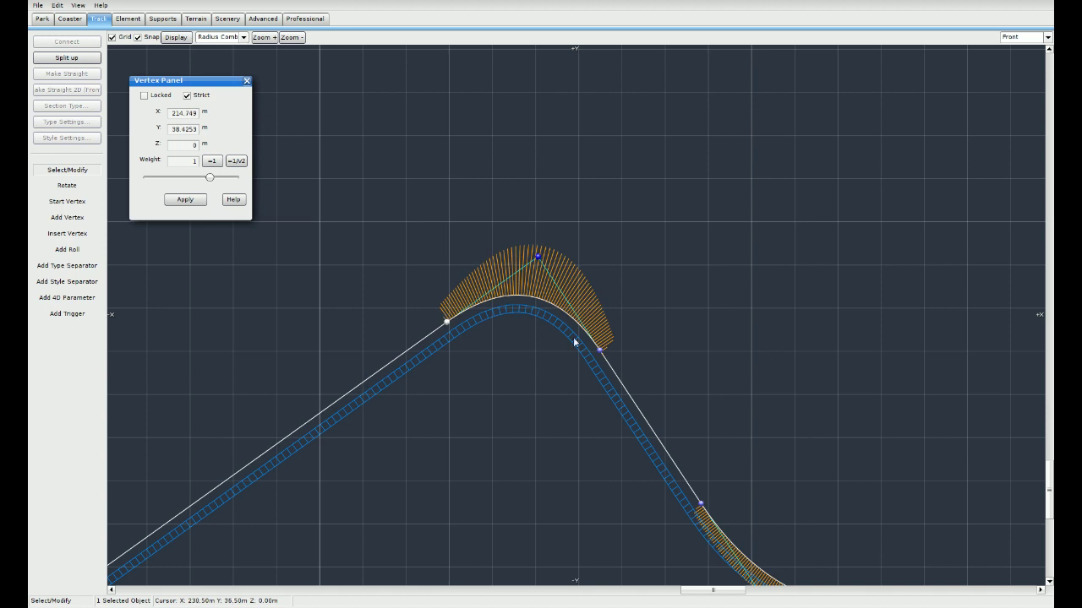
left_click(601, 353)
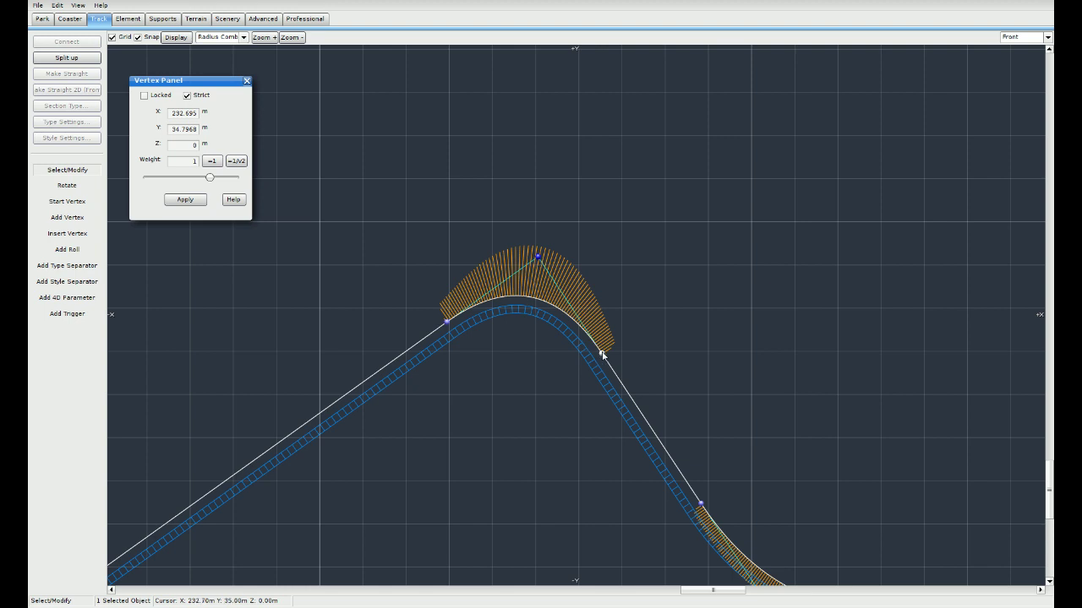
Step: Slide the hill's uphill strict vertex slightly back down the climb and lower the hilltop vertex's weight to about 0.745
right_click_drag(617, 341, 653, 319)
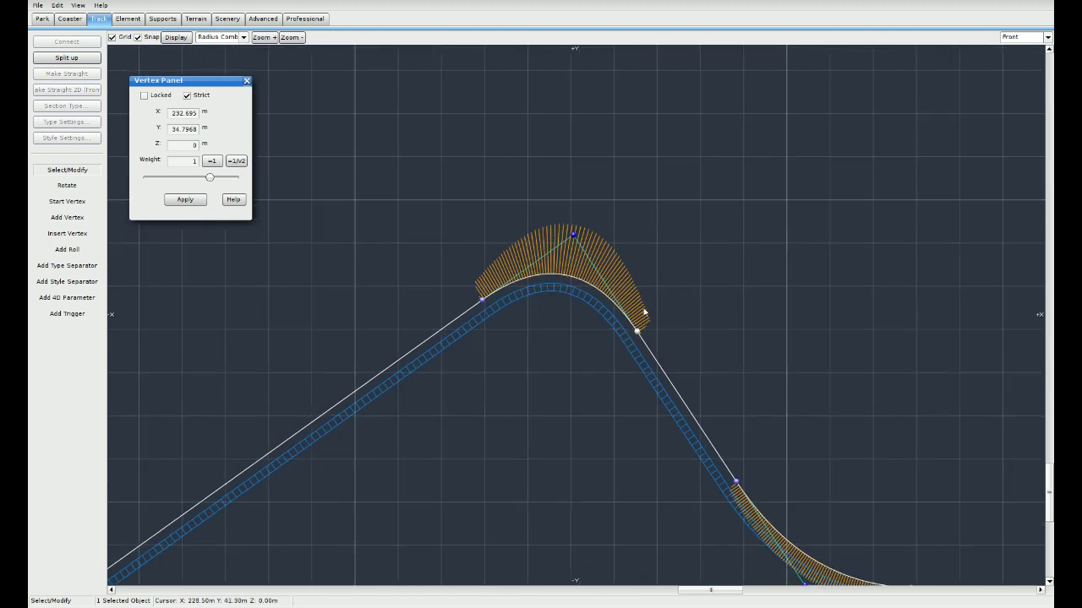
left_click(573, 235)
left_click_drag(482, 299, 476, 299)
left_click(572, 237)
left_click_drag(210, 181, 203, 179)
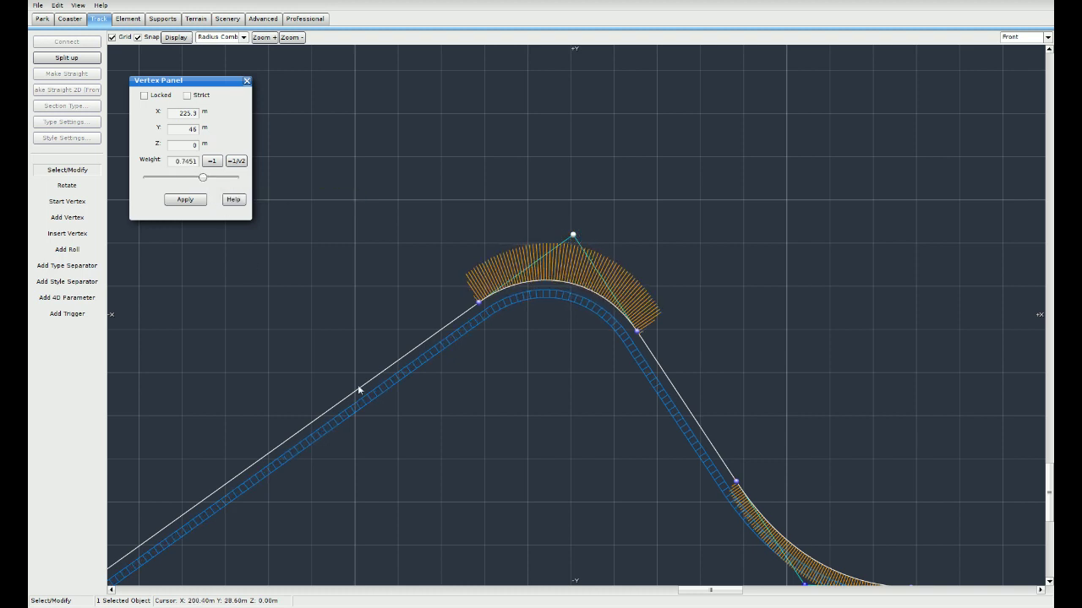
Step: Move the valley vertex at the foot of the drop to about X 249.7 m, Y 3.9 m
right_click_drag(575, 429, 564, 412)
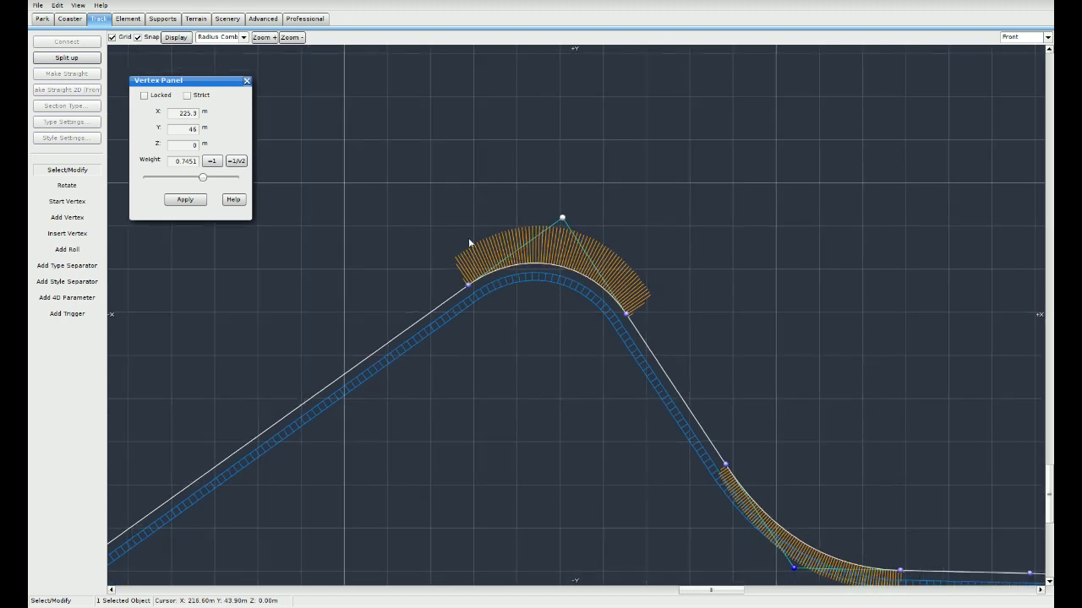
right_click_drag(757, 402, 637, 256)
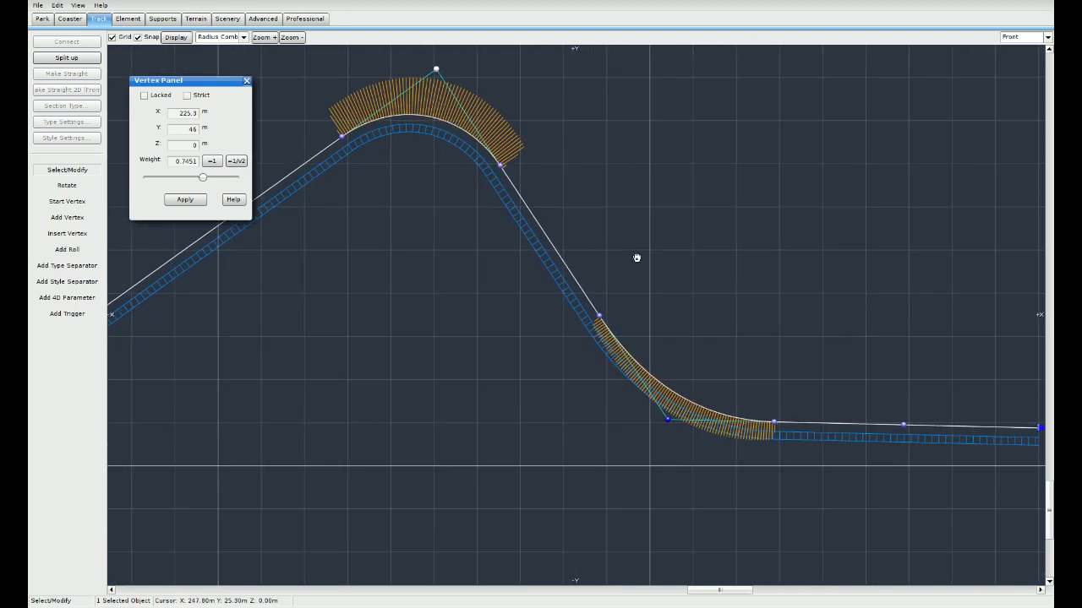
left_click(661, 420)
left_click_drag(661, 420, 646, 433)
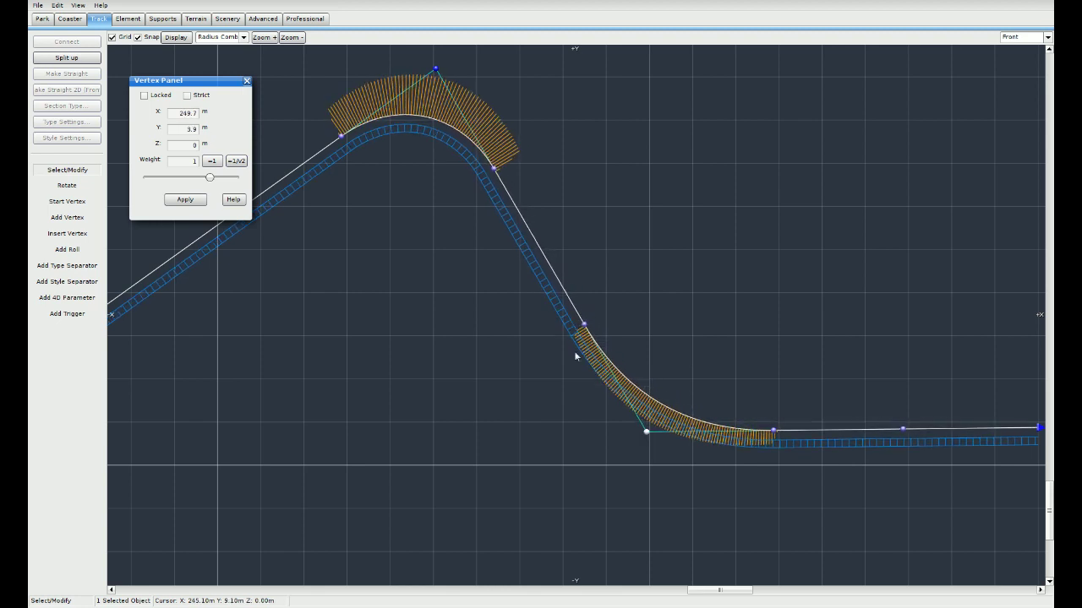
Step: Widen the final valley curve by sliding its two strict vertices outward, and slide the last strict vertex to about X 287.5 m, Y 4.3 m
right_click_drag(695, 396, 612, 356)
left_click(501, 284)
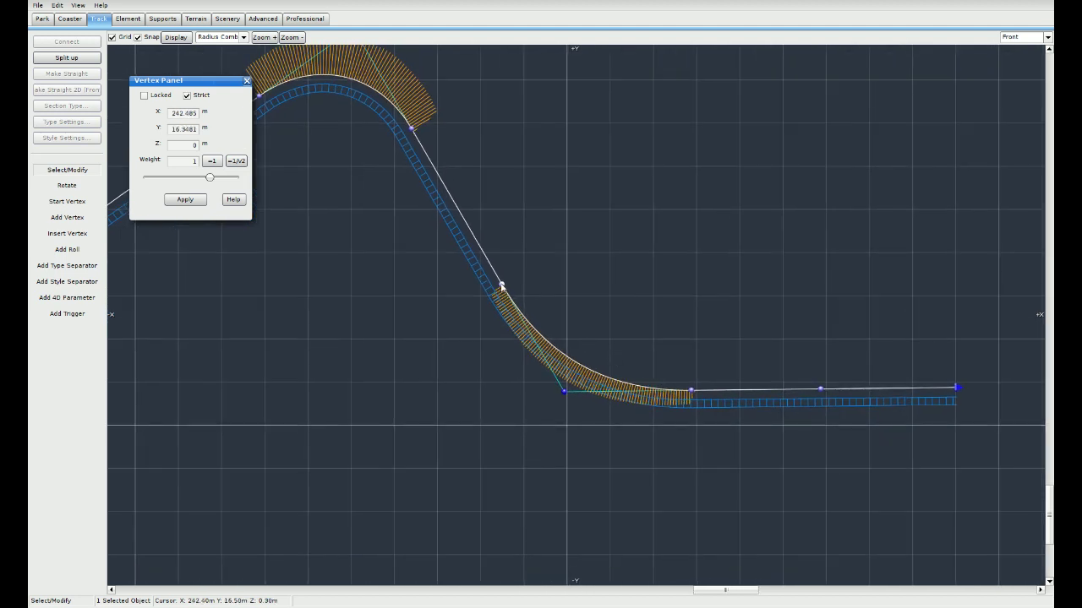
left_click_drag(500, 284, 486, 258)
left_click_drag(691, 391, 718, 392)
left_click_drag(821, 389, 890, 388)
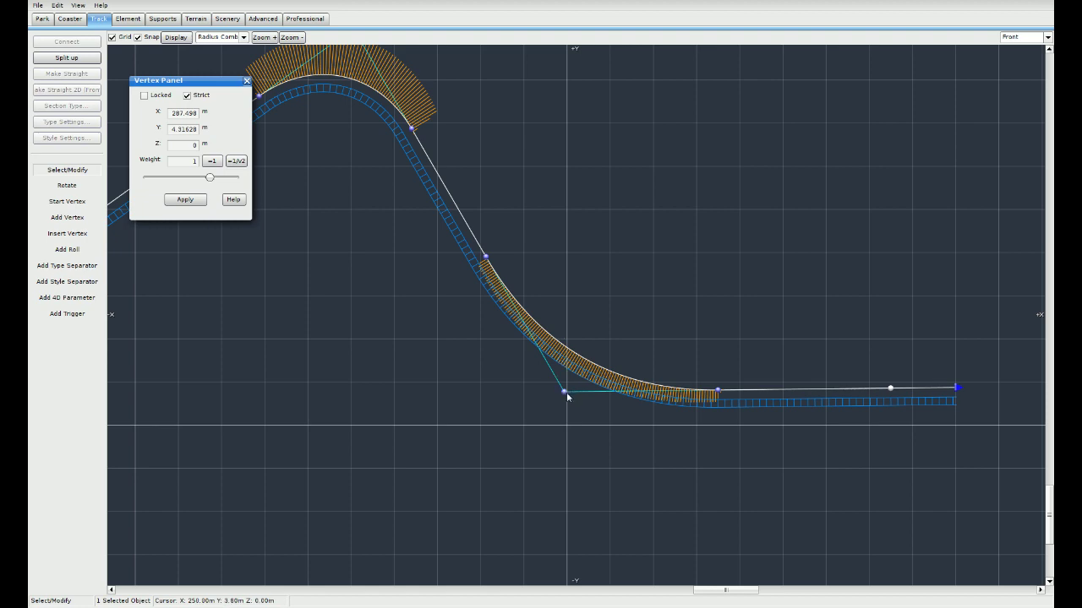
Step: Switch the track comb display to Speed Comb and examine the speeds along the whole layout
right_click_drag(344, 160, 436, 253)
right_click_drag(303, 116, 349, 145)
left_click(244, 38)
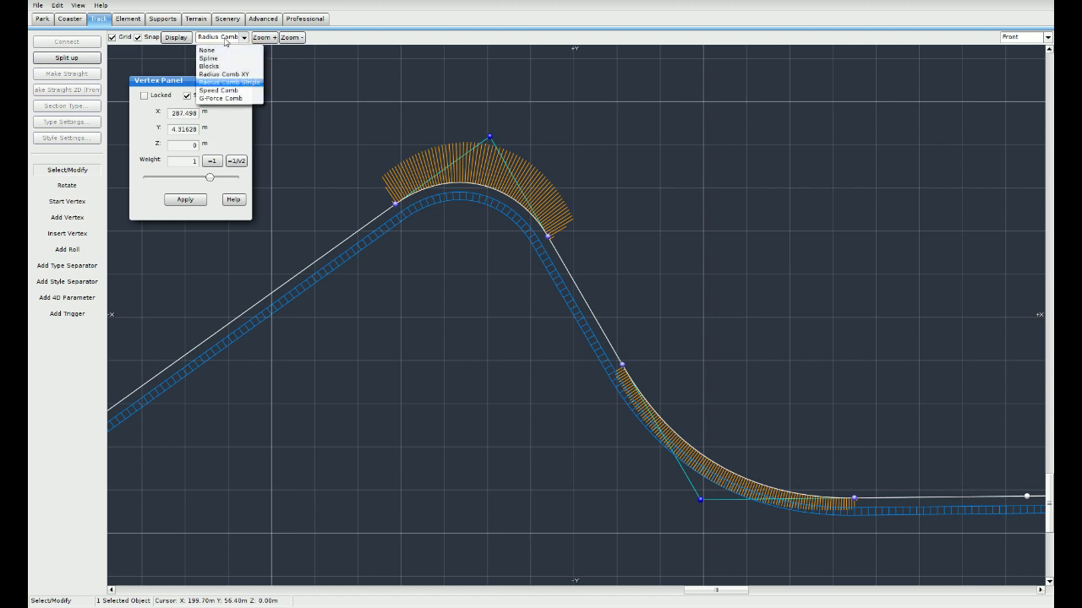
left_click(226, 81)
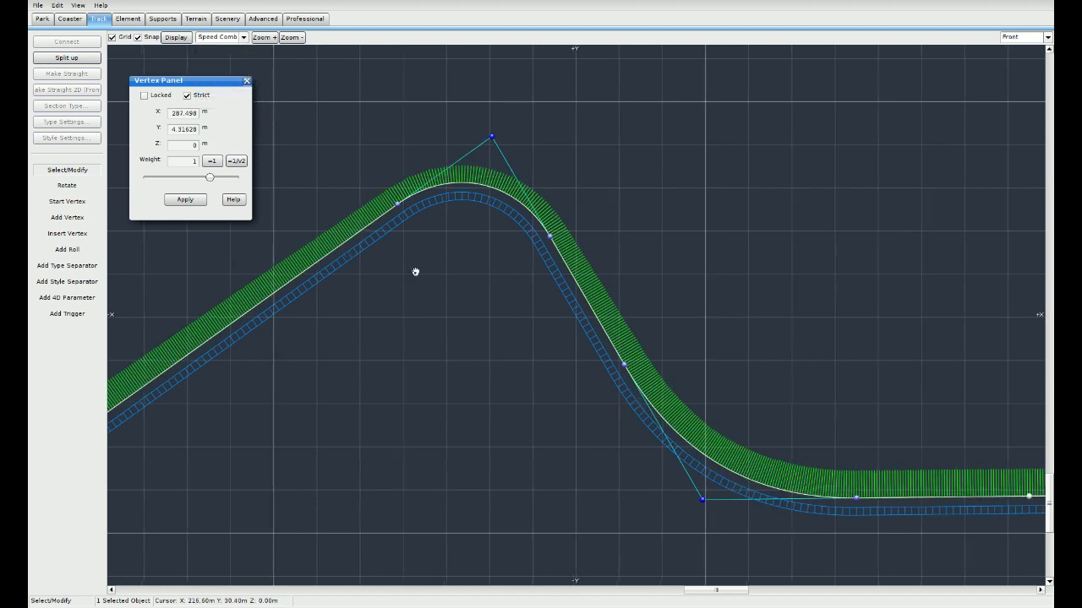
right_click_drag(415, 275, 632, 268)
right_click_drag(334, 312, 701, 246)
right_click_drag(314, 289, 762, 289)
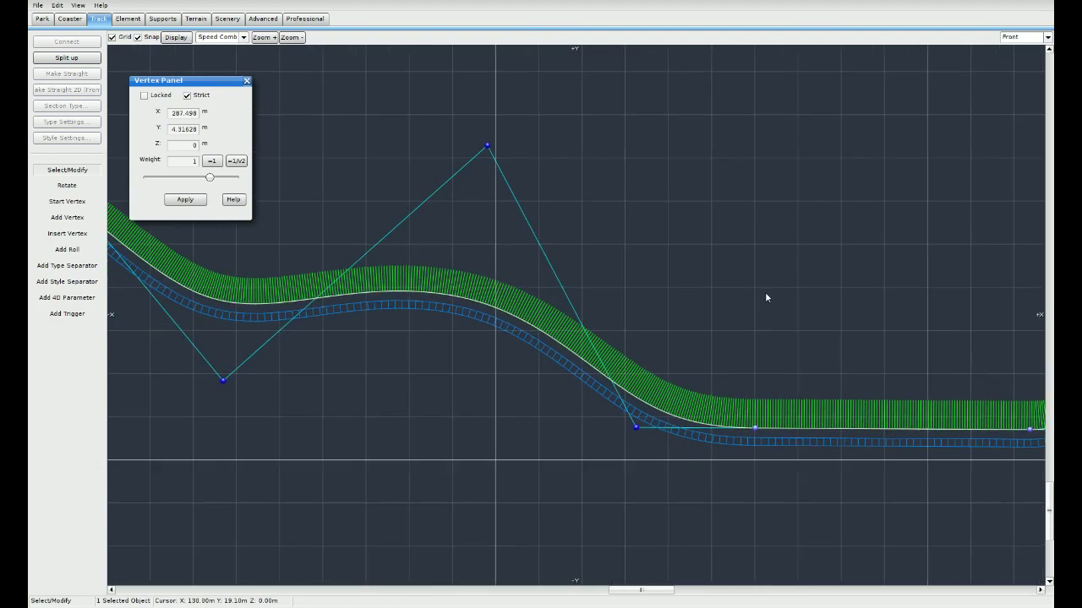
scroll(761, 291, "down", 3)
right_click_drag(390, 265, 559, 303)
scroll(592, 310, "down", 4)
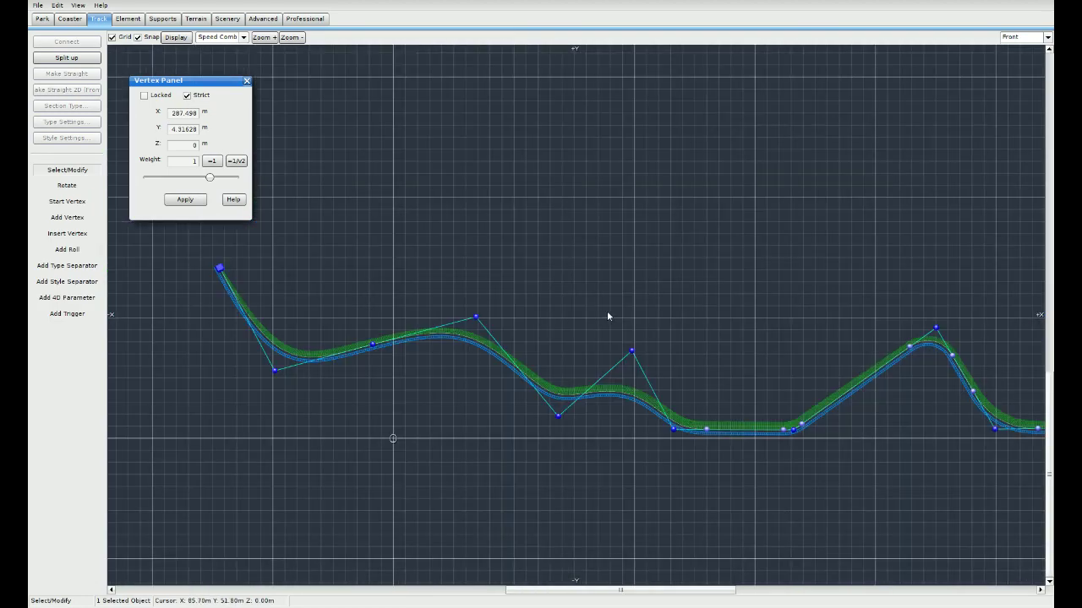
Step: Delete all track vertices ahead of the flat section that leads into the straight climb of the hill
left_click_drag(187, 247, 646, 444)
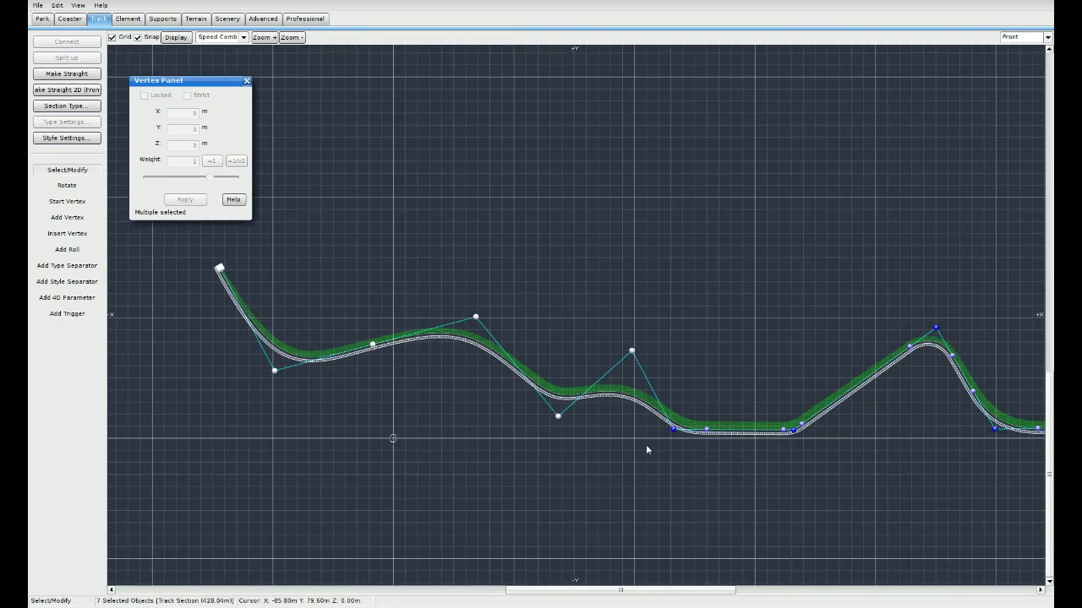
key("Delete")
right_click_drag(769, 364, 489, 363)
left_click(488, 363)
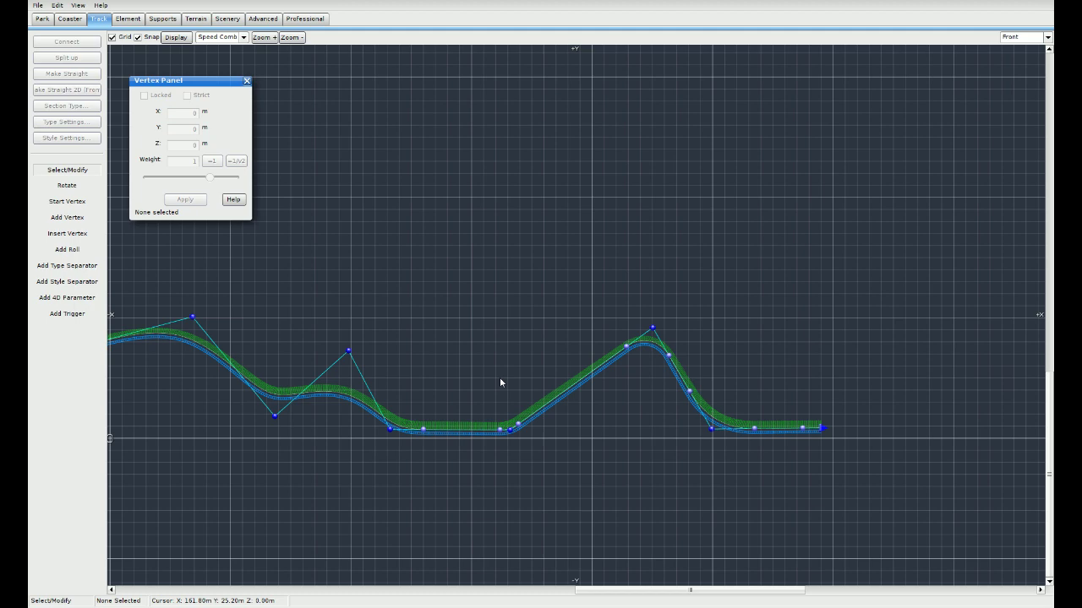
scroll(495, 326, "left", 5)
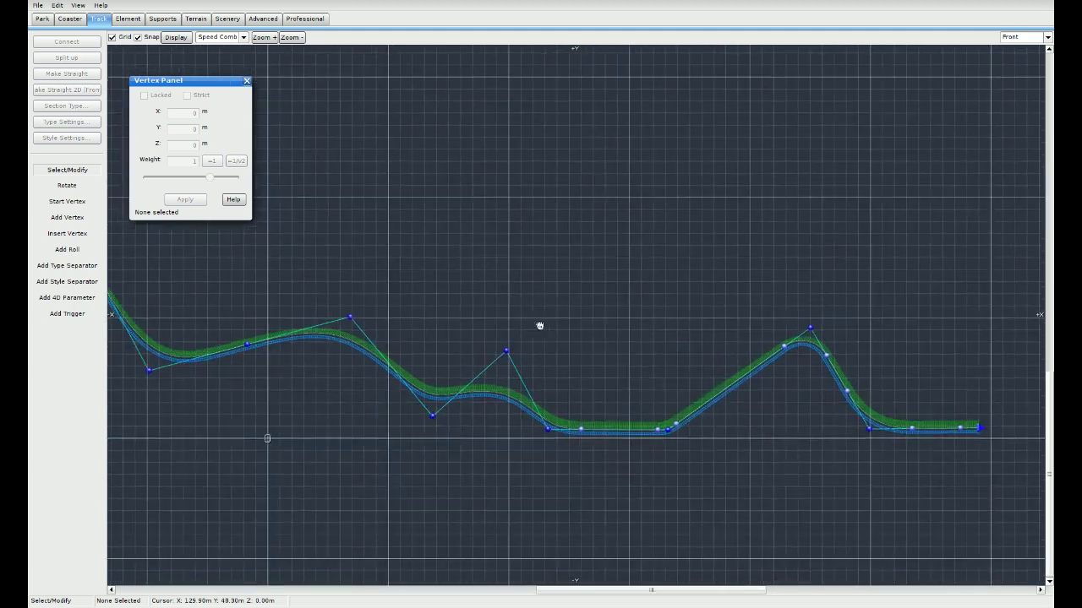
left_click(57, 6)
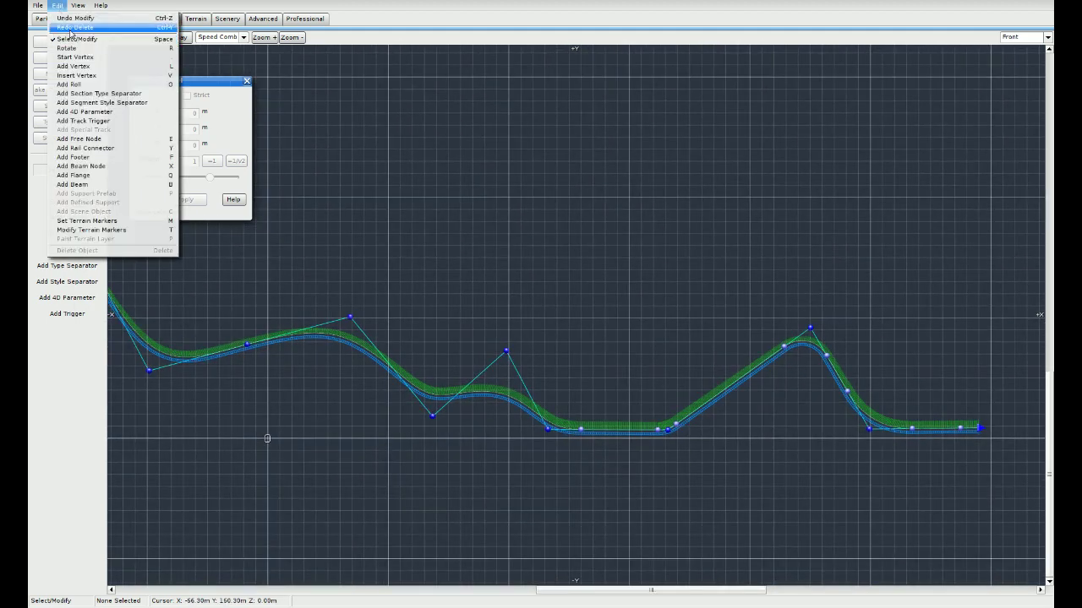
left_click(71, 27)
Step: Inspect the Speed Comb along the remaining hill and drop, and switch the comb display to G-Force Comb
right_click_drag(600, 246, 328, 157)
scroll(415, 318, "up", 2)
right_click_drag(356, 414, 557, 319)
scroll(563, 359, "up", 3)
right_click_drag(764, 395, 689, 365)
right_click_drag(535, 359, 574, 357)
right_click_drag(737, 406, 434, 394)
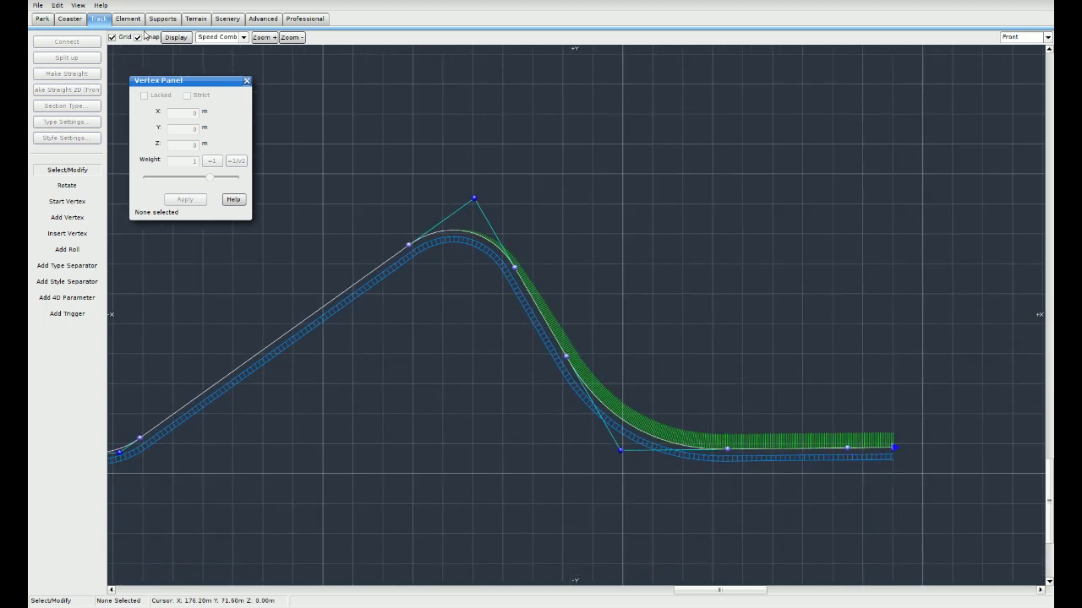
left_click(222, 37)
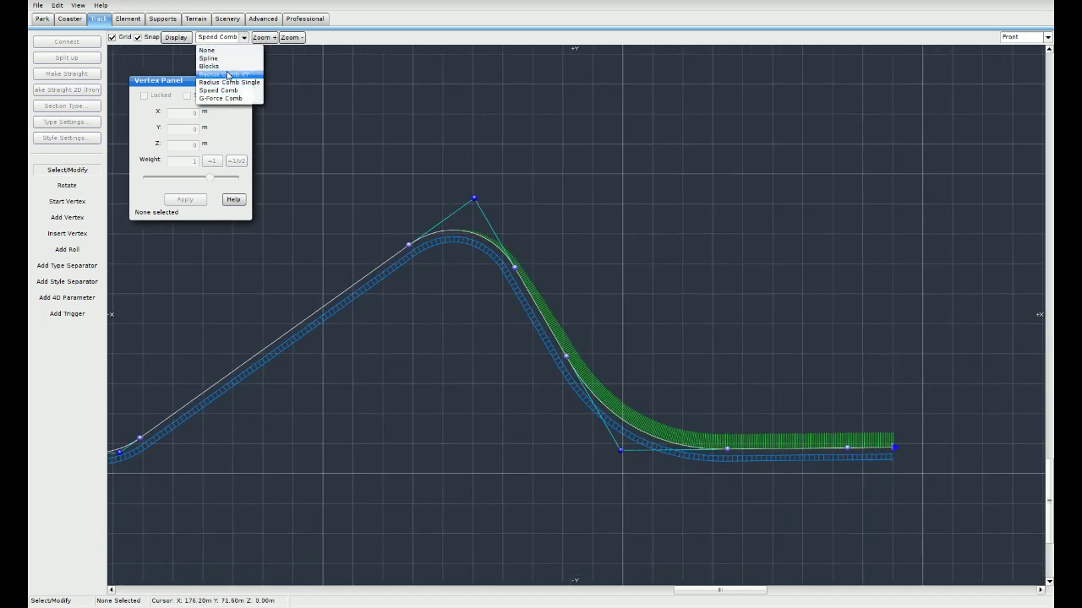
left_click(232, 99)
Step: Examine the G-forces over the hill's crest, down the drop and through the valley curve
right_click_drag(474, 310, 646, 382)
scroll(438, 238, "up", 4)
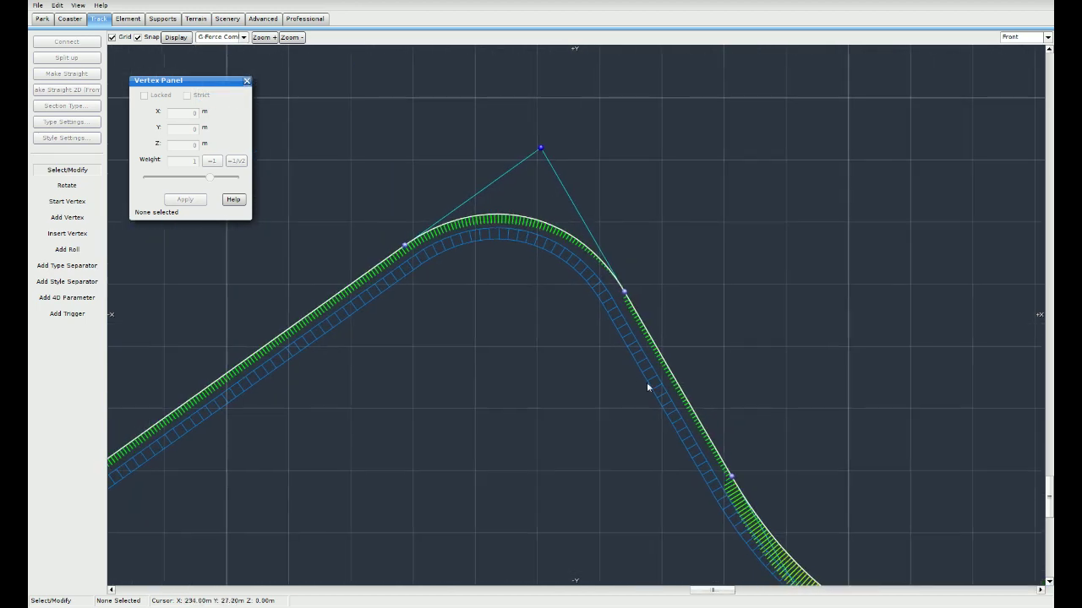
scroll(548, 301, "up", 3)
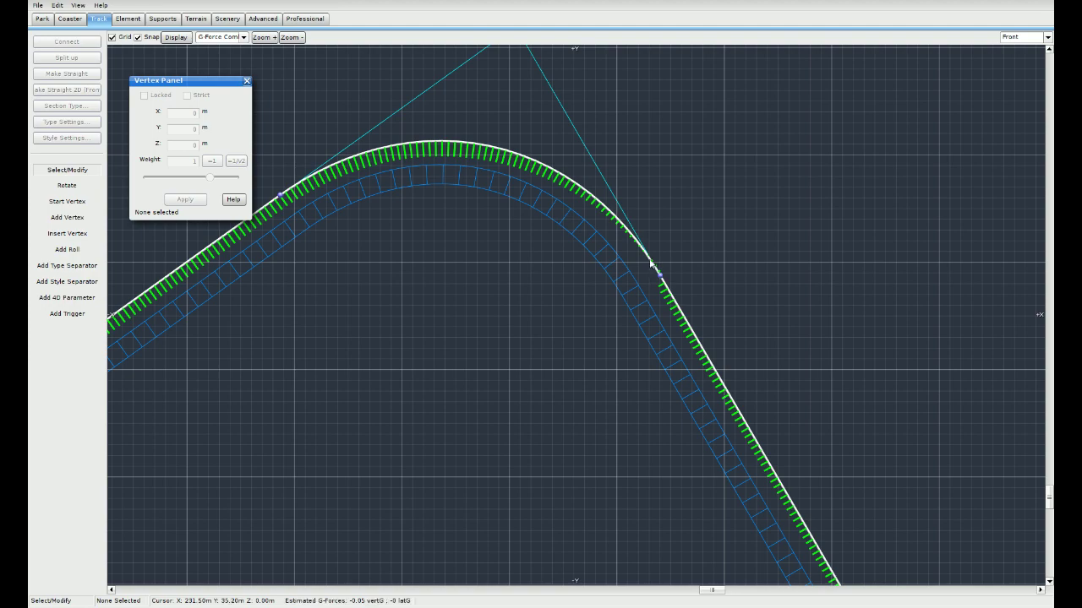
right_click_drag(790, 429, 581, 225)
right_click_drag(722, 386, 617, 259)
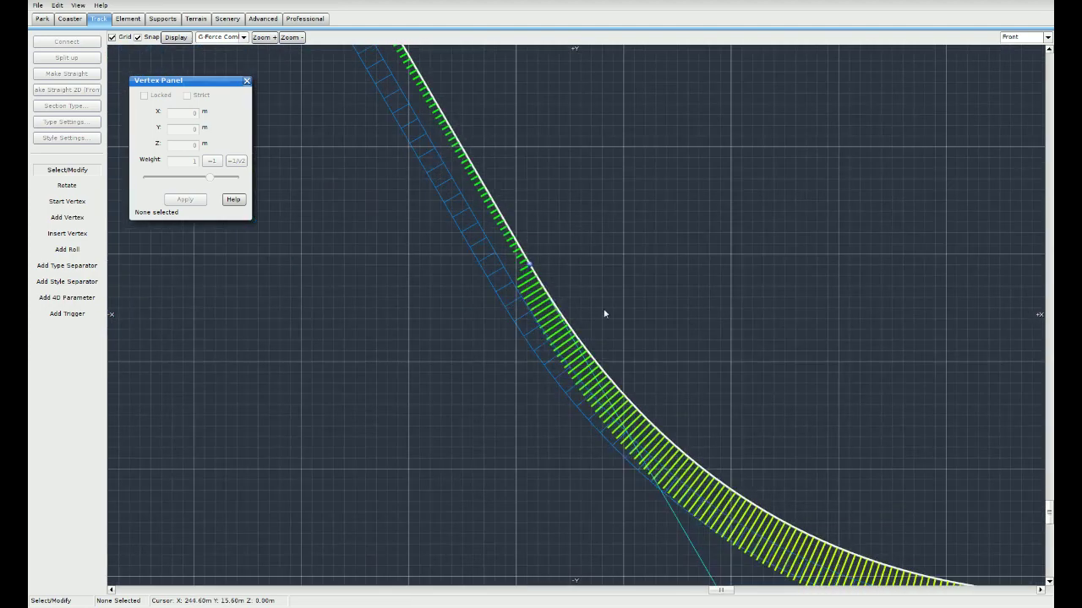
right_click_drag(737, 433, 562, 282)
scroll(563, 282, "down", 2)
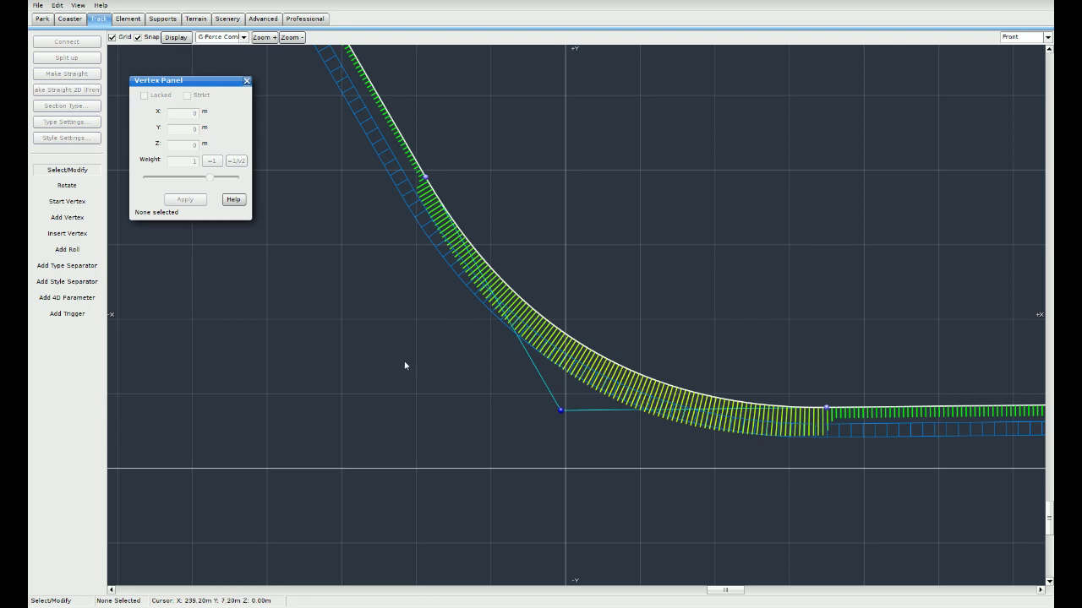
right_click_drag(403, 364, 553, 420)
scroll(553, 420, "down", 2)
scroll(553, 419, "down", 3)
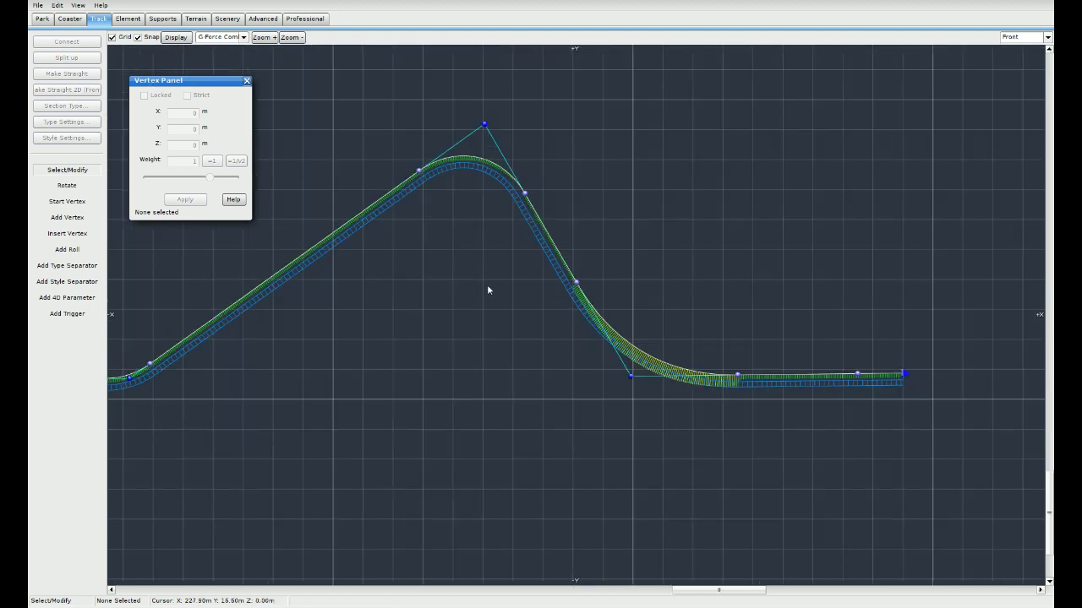
right_click_drag(483, 280, 461, 336)
right_click_drag(423, 369, 543, 379)
right_click_drag(700, 375, 602, 377)
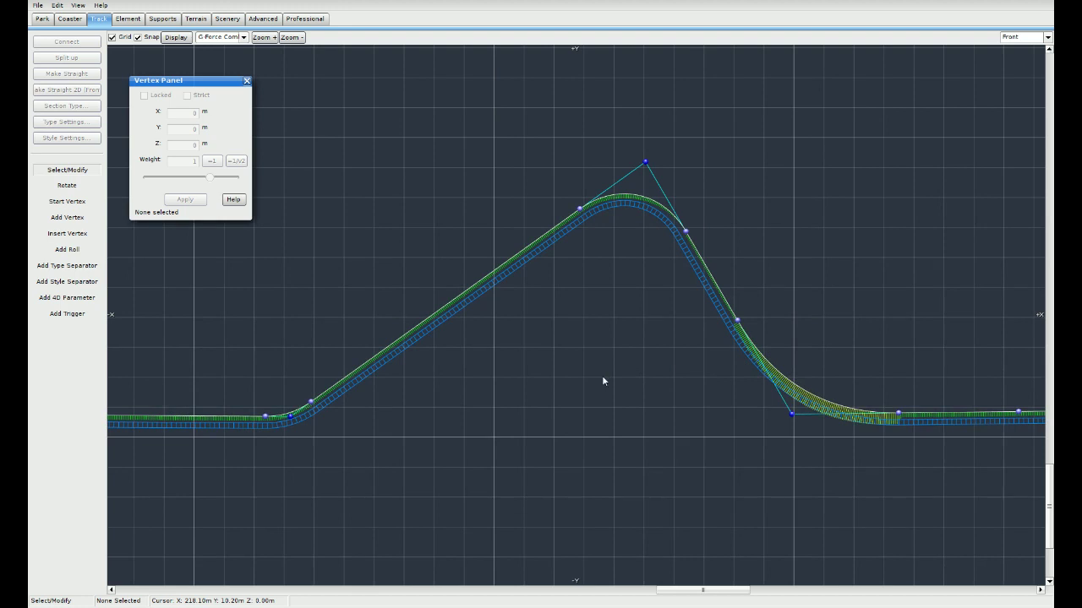
Step: Switch the comb display back to Speed Comb and review the flat start section, climb and drop
left_click(222, 37)
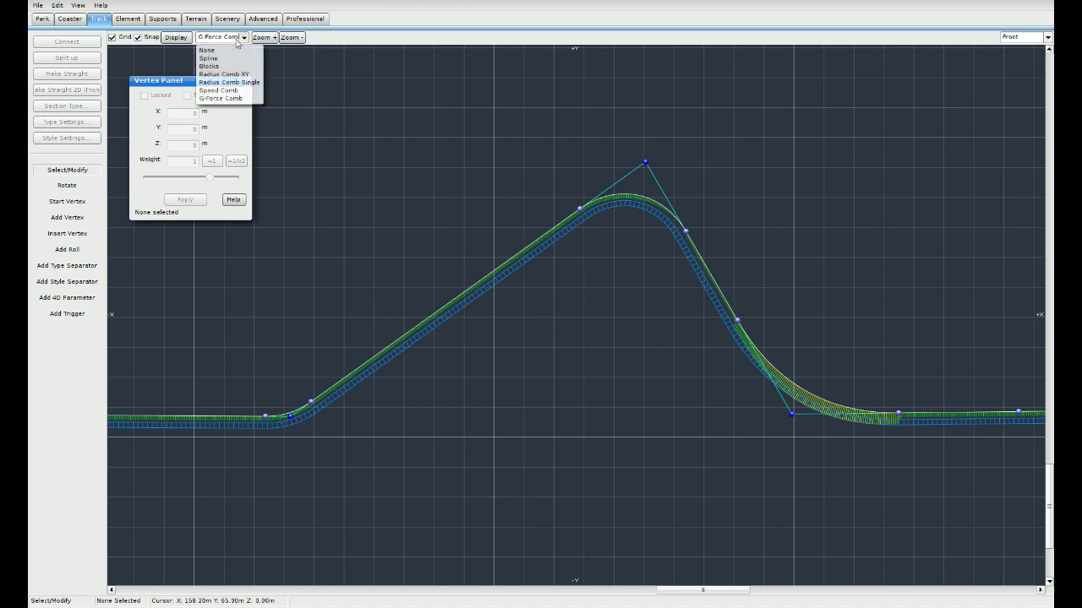
left_click(237, 90)
right_click_drag(271, 295, 661, 326)
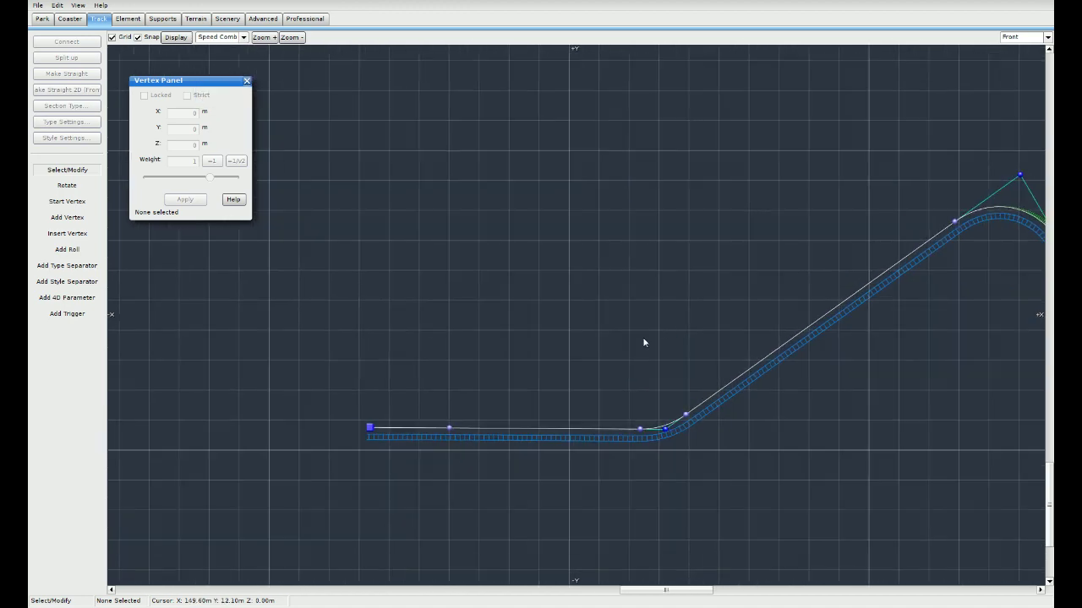
right_click_drag(607, 431, 397, 437)
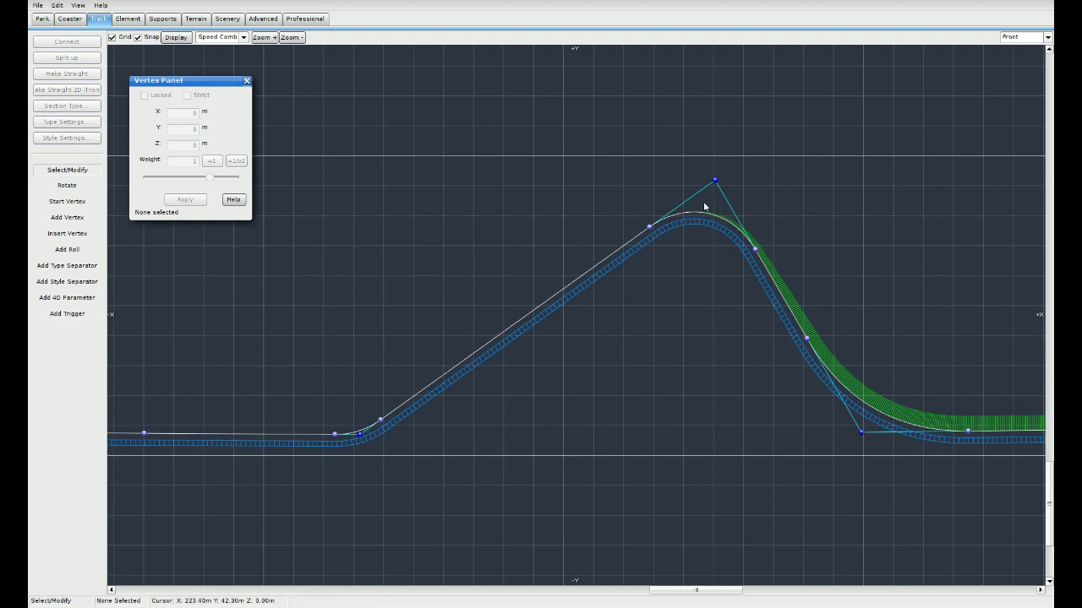
right_click_drag(710, 257, 643, 261)
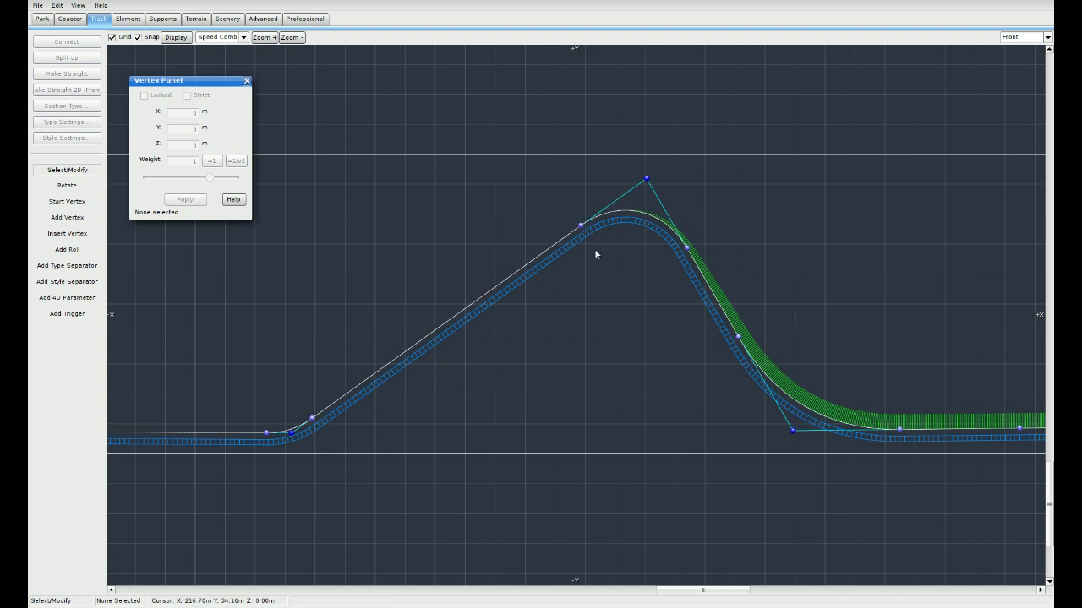
right_click_drag(497, 348, 709, 319)
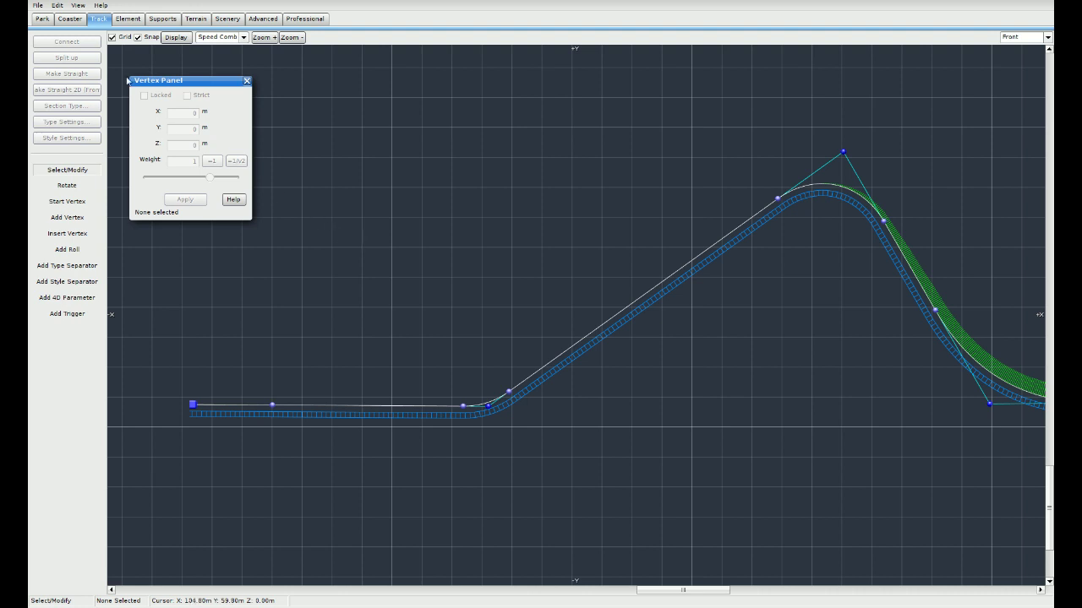
Step: Add three section type separators on the flat track: near its start, around its middle and just before the upward curve
left_click(83, 267)
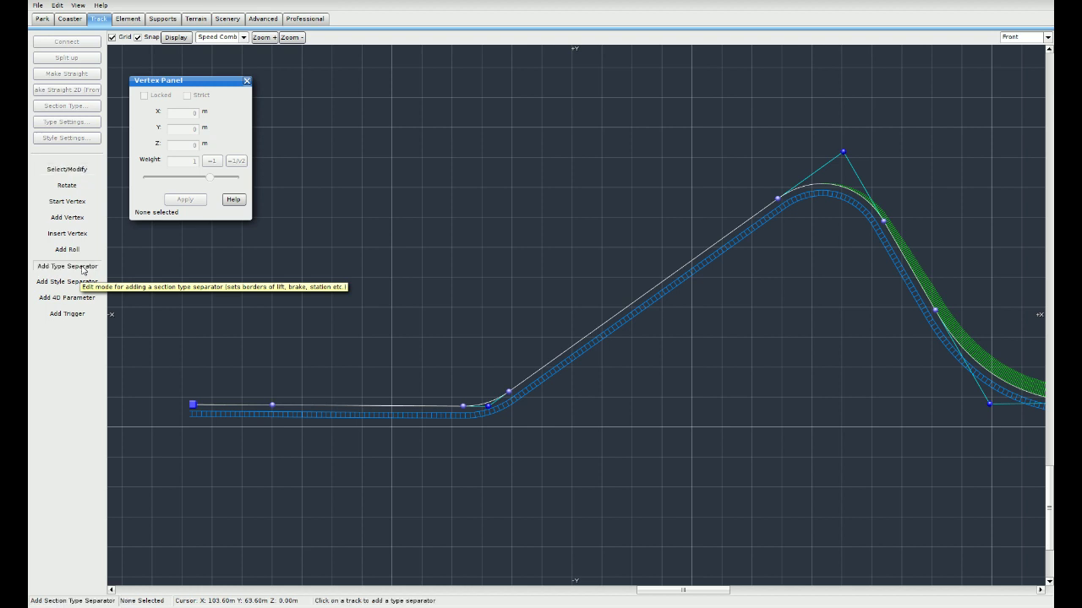
right_click_drag(245, 400, 280, 366)
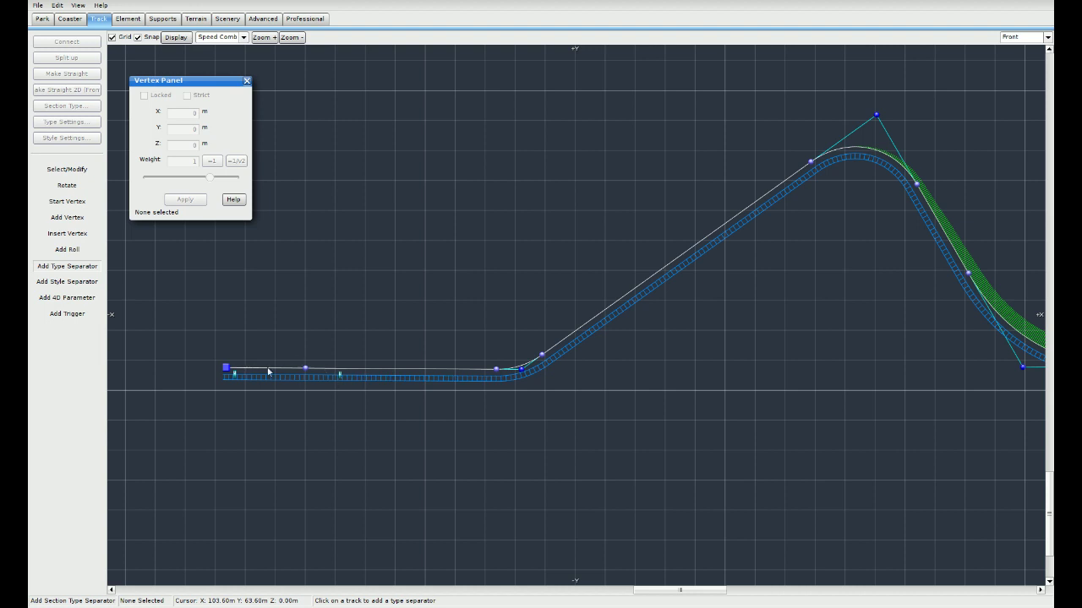
left_click(473, 382)
right_click_drag(437, 404, 394, 413)
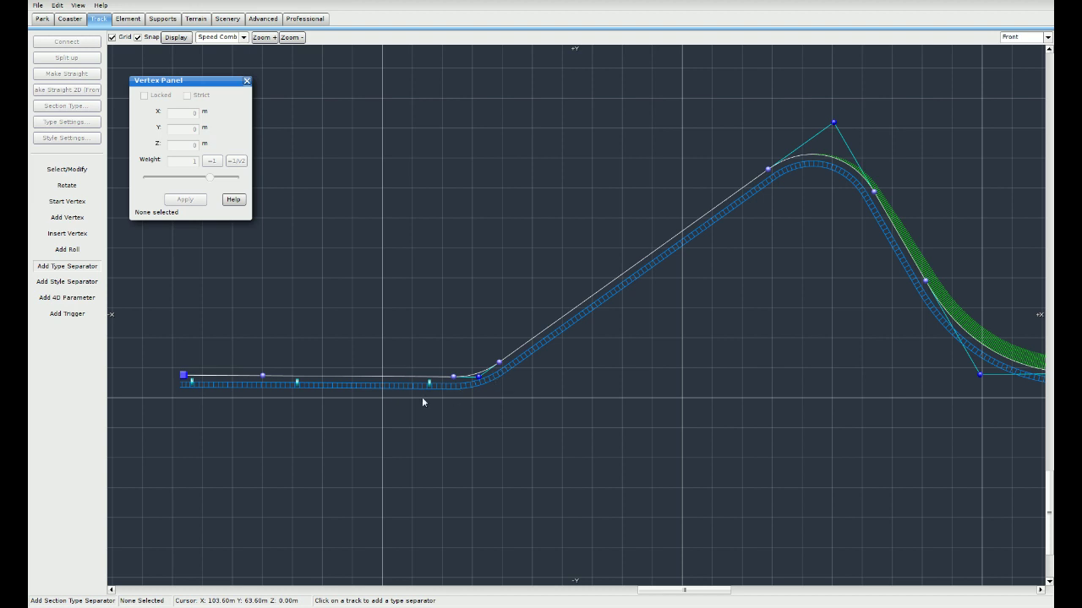
right_click_drag(531, 391, 471, 405)
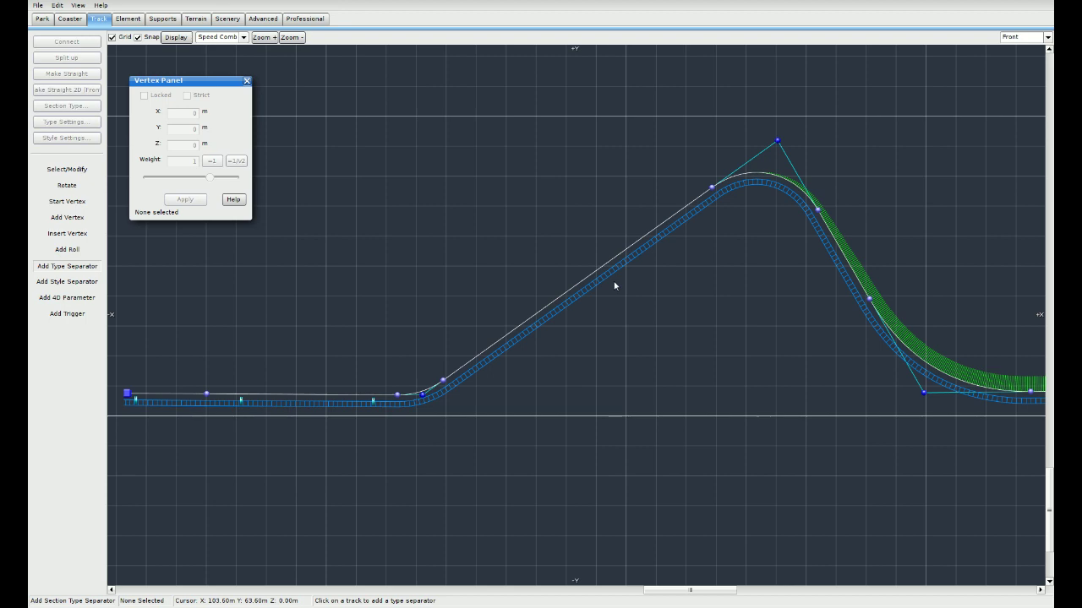
Step: Add a section type separator just past the hill's crest and finish placing separators
left_click(796, 197)
middle_click_drag(828, 322, 693, 296)
middle_click_drag(980, 384, 750, 389)
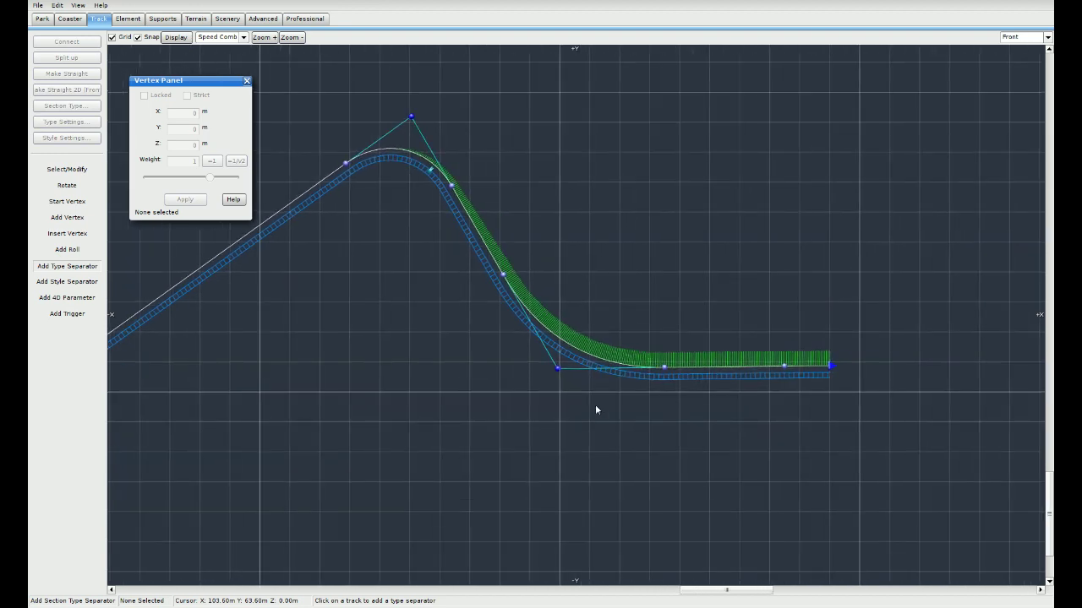
middle_click_drag(597, 408, 891, 403)
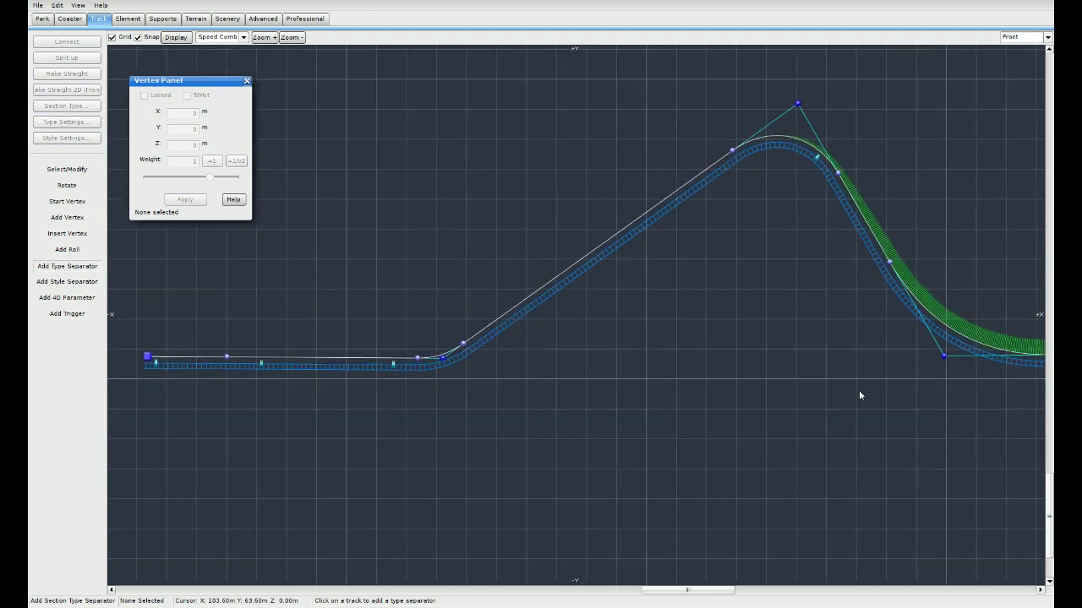
key("Escape")
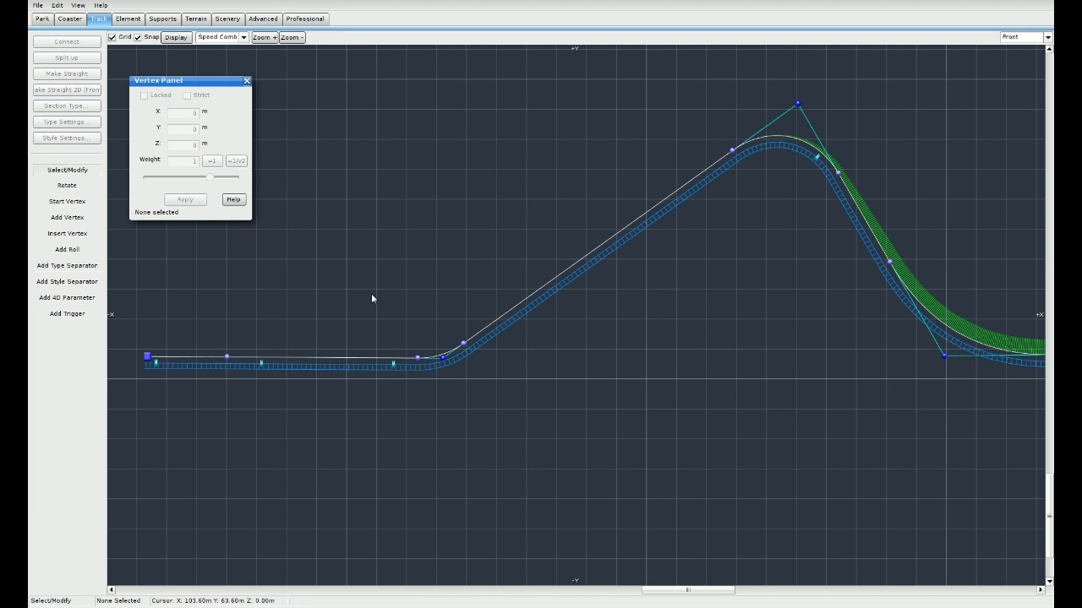
Step: Close the vertex settings and set the section between the second and third flat-track separators to the Station type
left_click(365, 370)
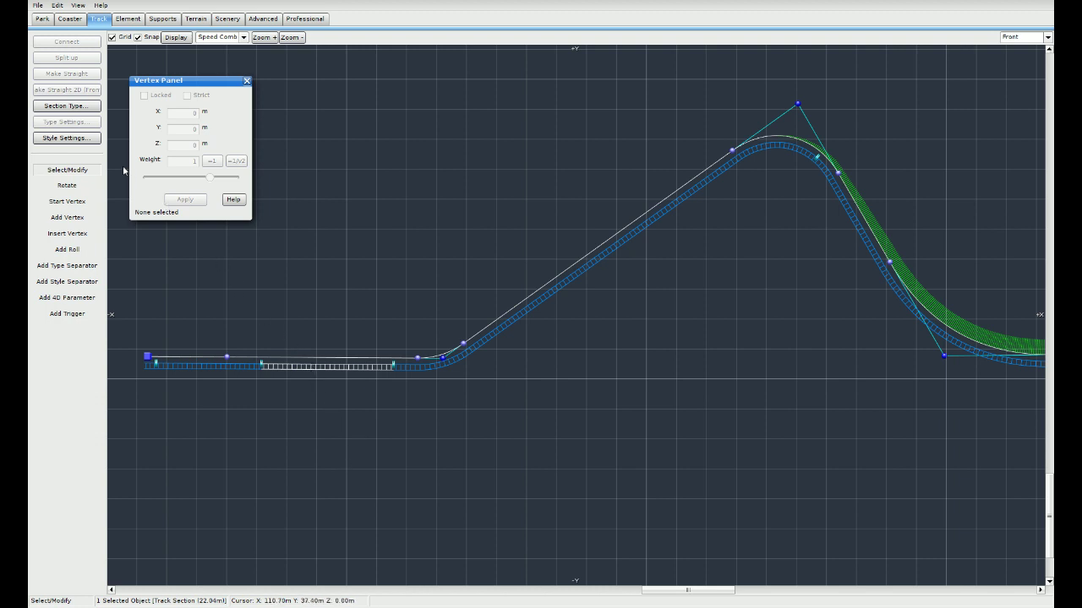
left_click(247, 81)
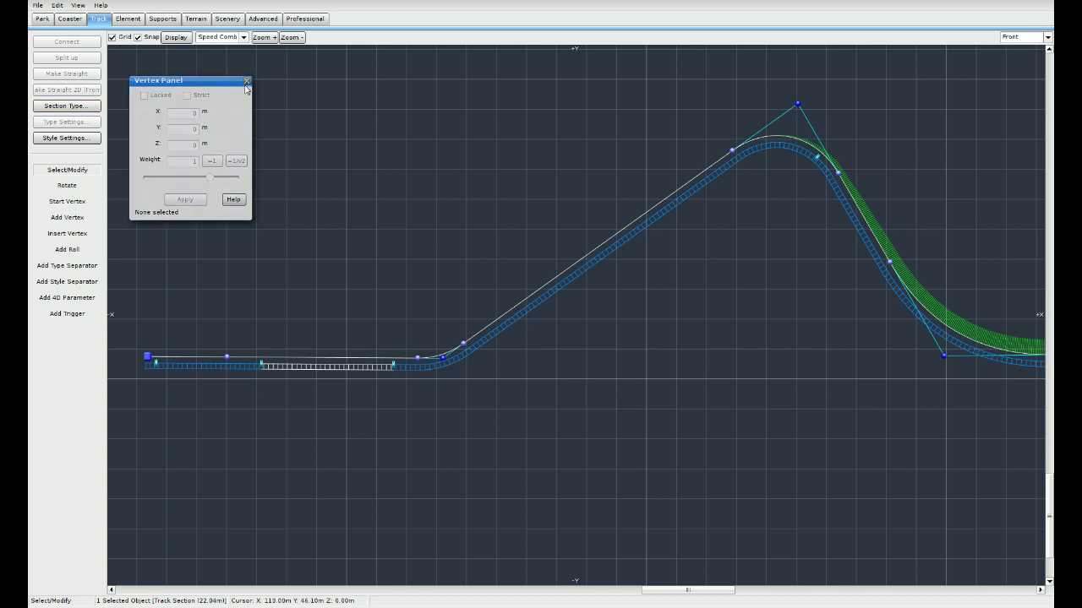
left_click(67, 109)
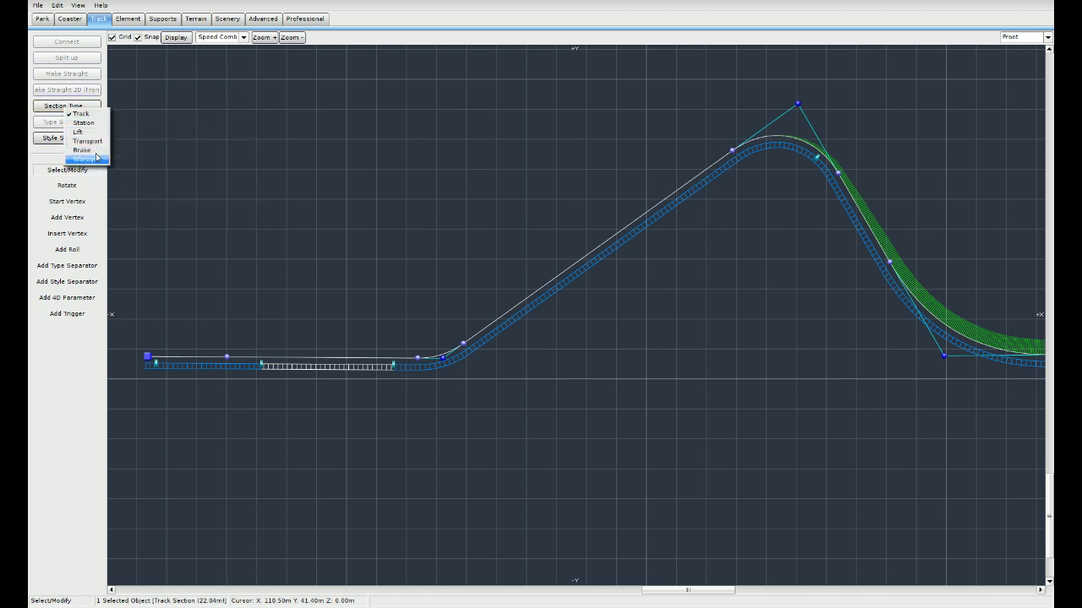
left_click(92, 124)
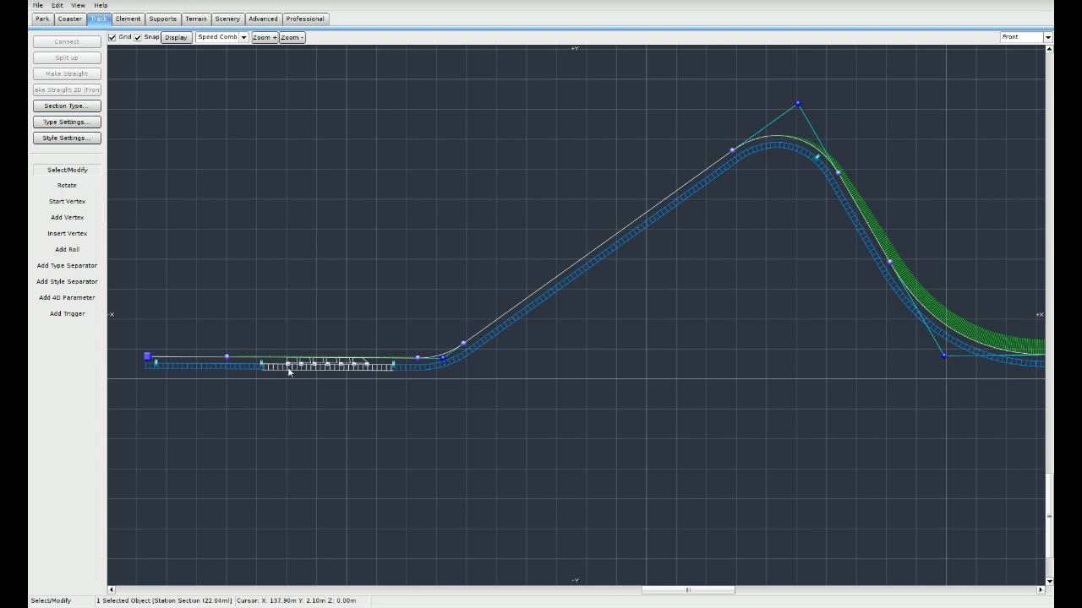
Step: Shorten the station by moving its rear type separator toward the hill, making the track section behind it about 22.1 m long
right_click_drag(337, 389, 449, 400)
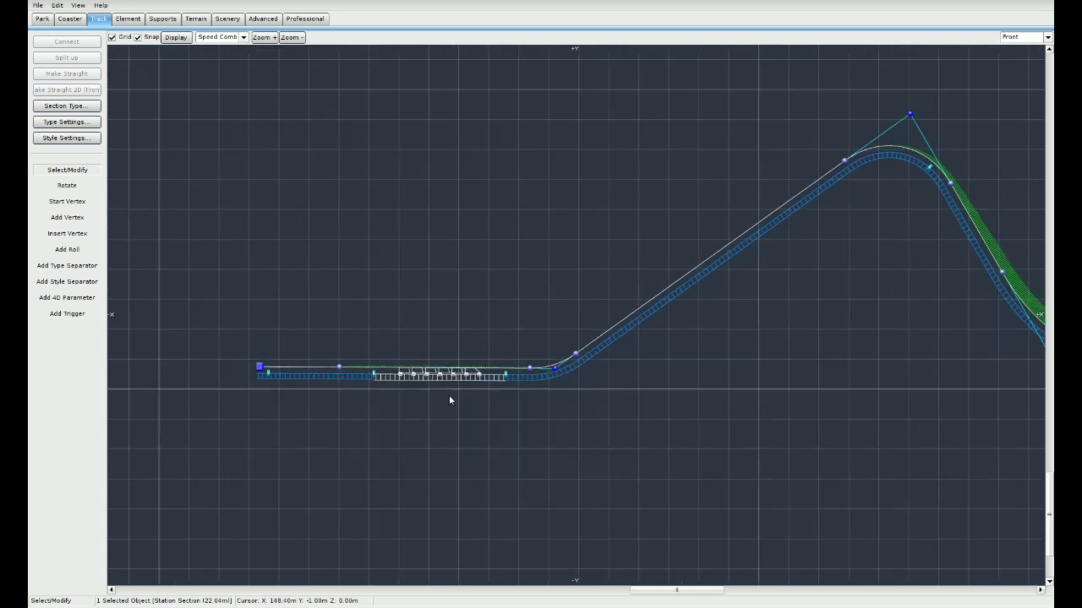
left_click(374, 378)
mouse_move(375, 378)
left_mouse_down()
mouse_move(414, 378)
mouse_move(345, 377)
mouse_move(401, 378)
left_mouse_up()
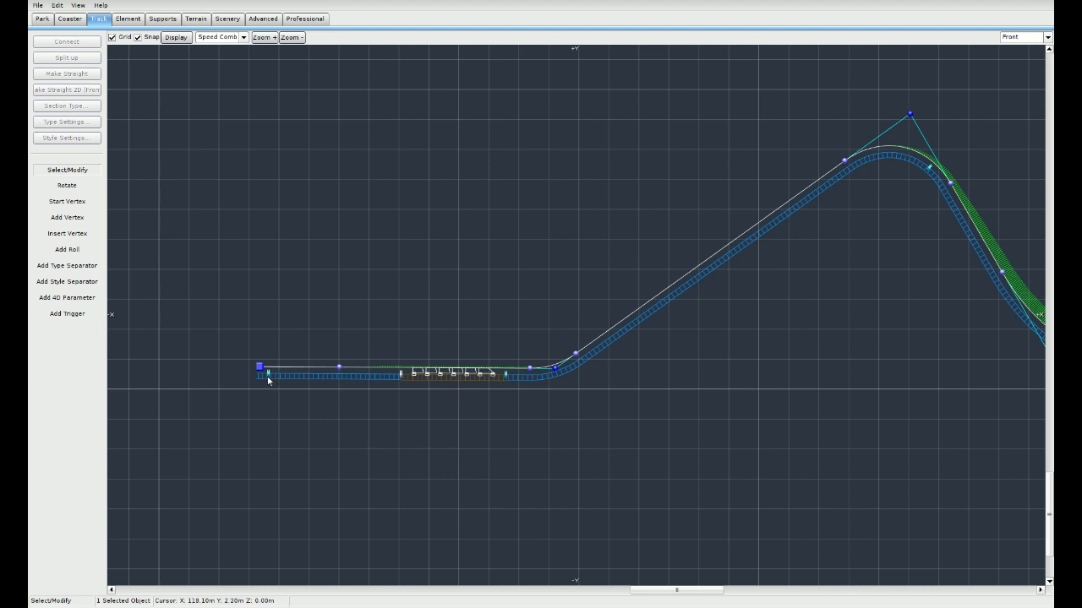
Step: Set the section behind the station to the Brake type and the climbing section up to the crest to the Lift type
left_click(312, 378)
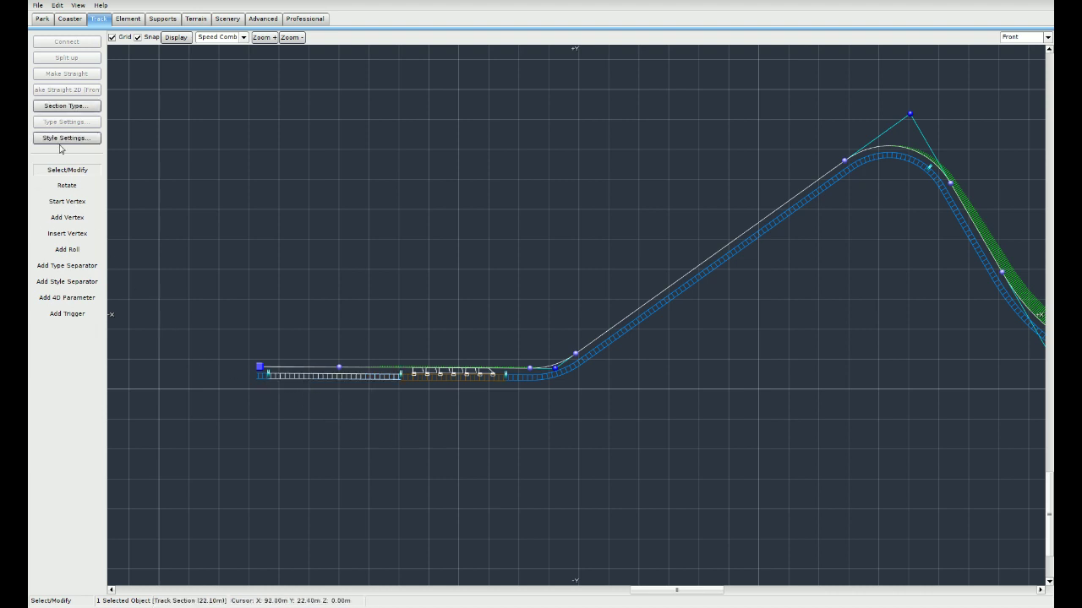
left_click(65, 108)
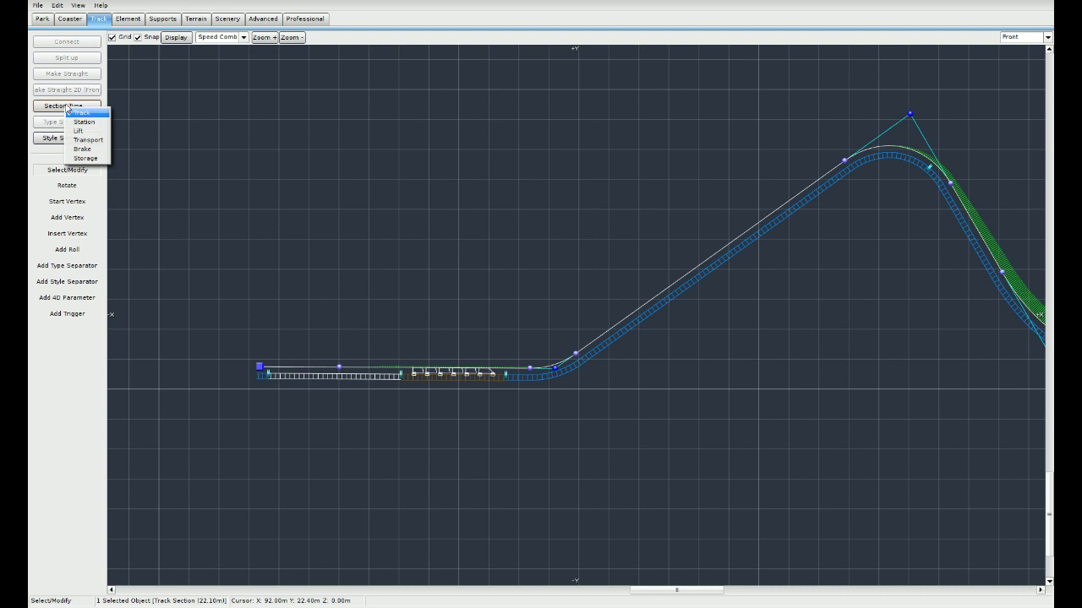
left_click(89, 148)
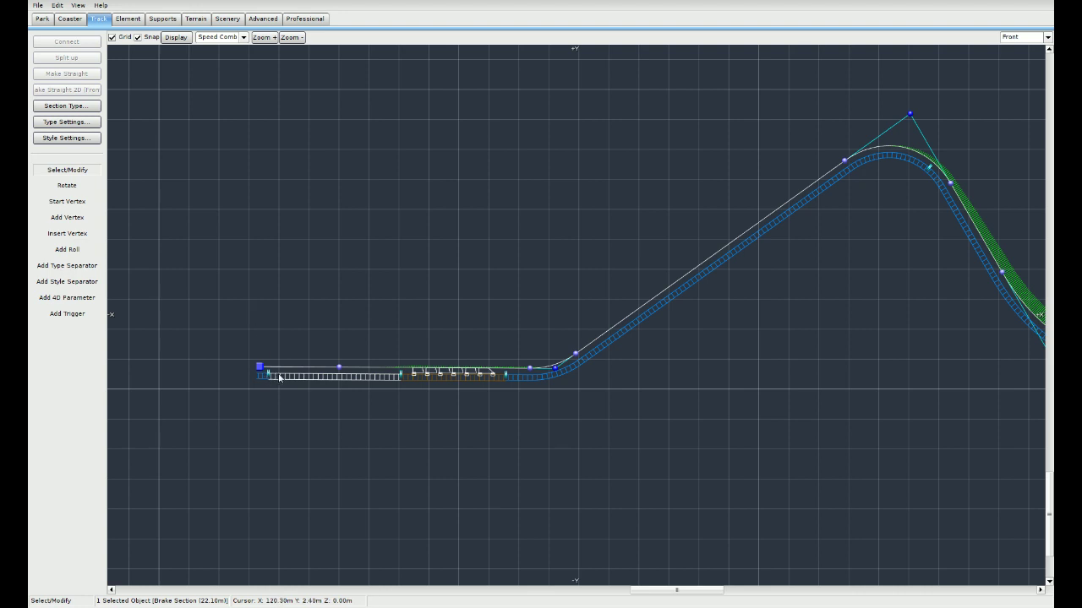
left_click(632, 332)
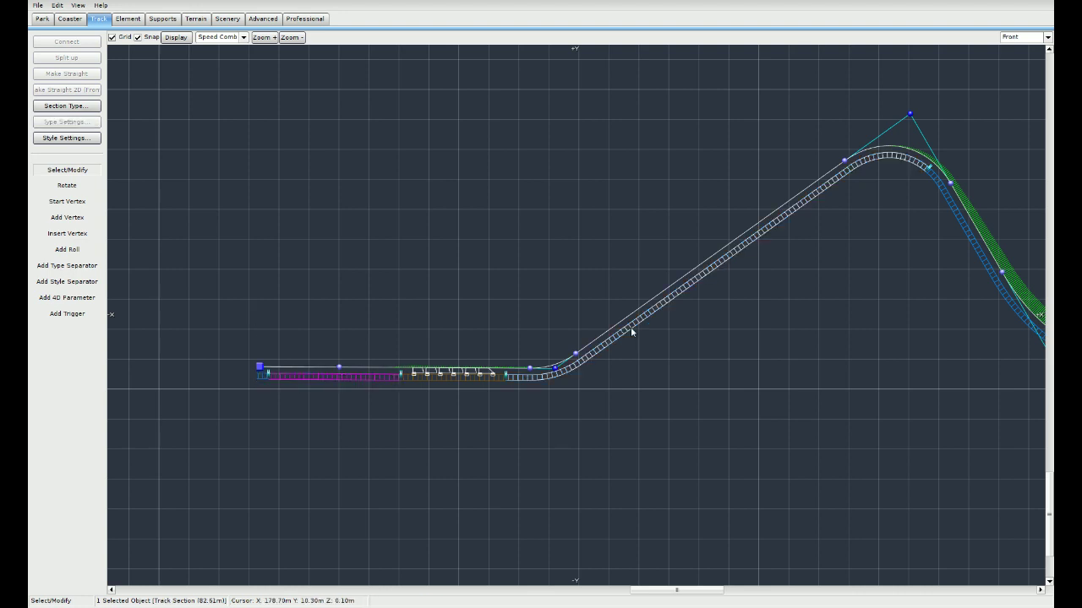
left_click(81, 108)
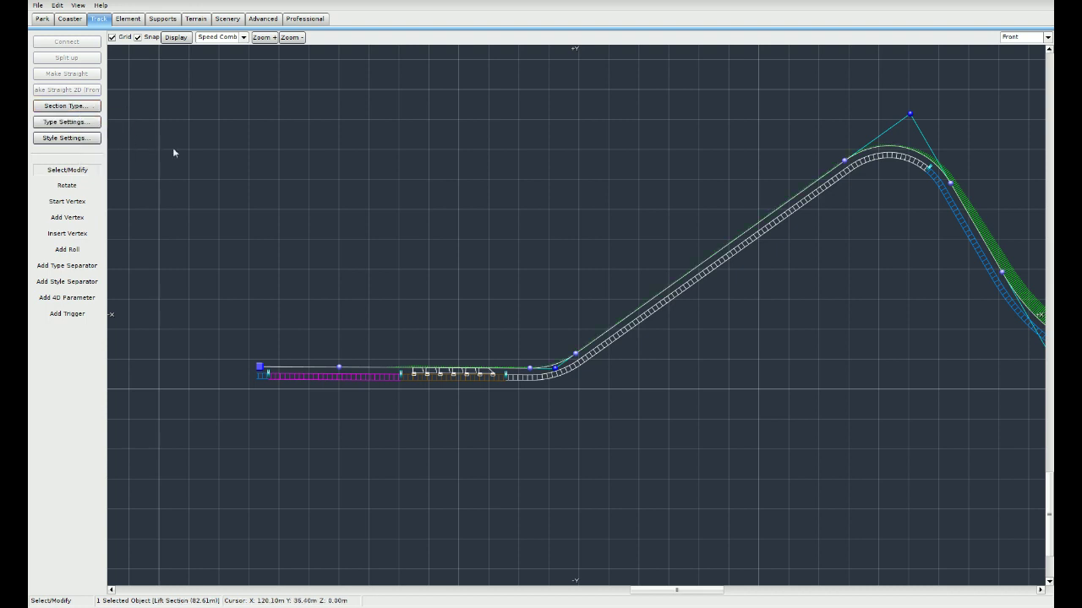
Step: Examine the lift hill, crest and drop with the Speed Comb and G-Force Comb displays, finishing with the Speed Comb shown
right_click_drag(736, 285, 570, 319)
scroll(598, 292, "up", 4)
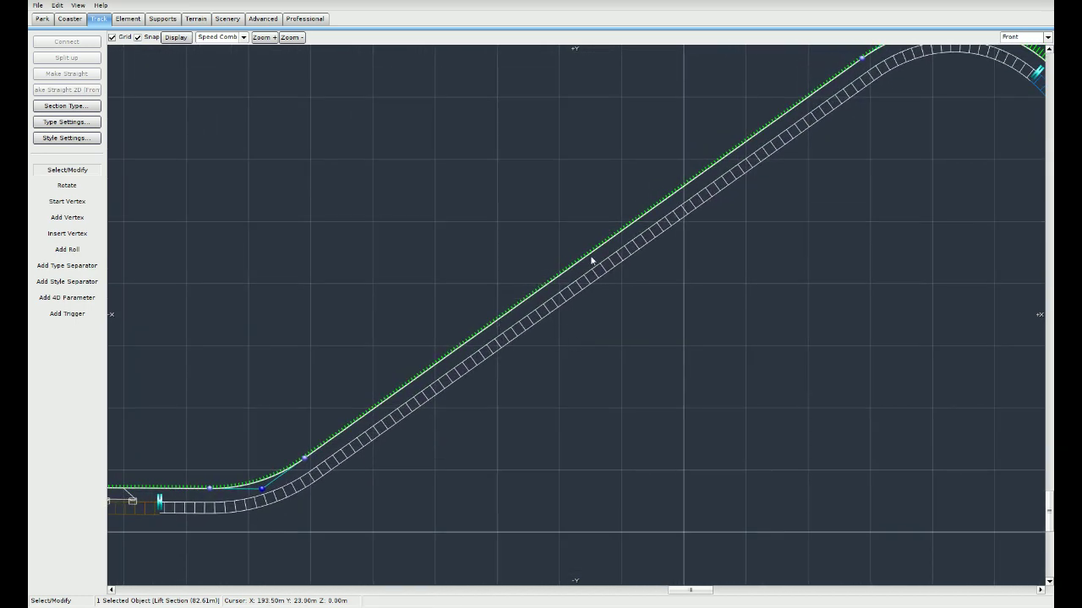
right_click_drag(759, 125, 594, 270)
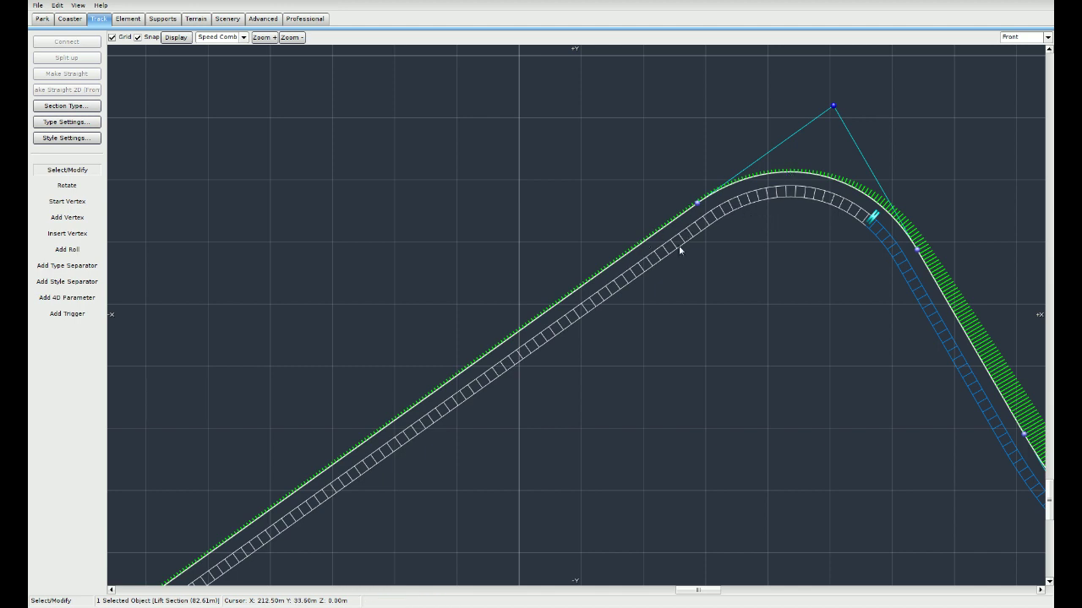
right_click_drag(684, 238, 741, 211)
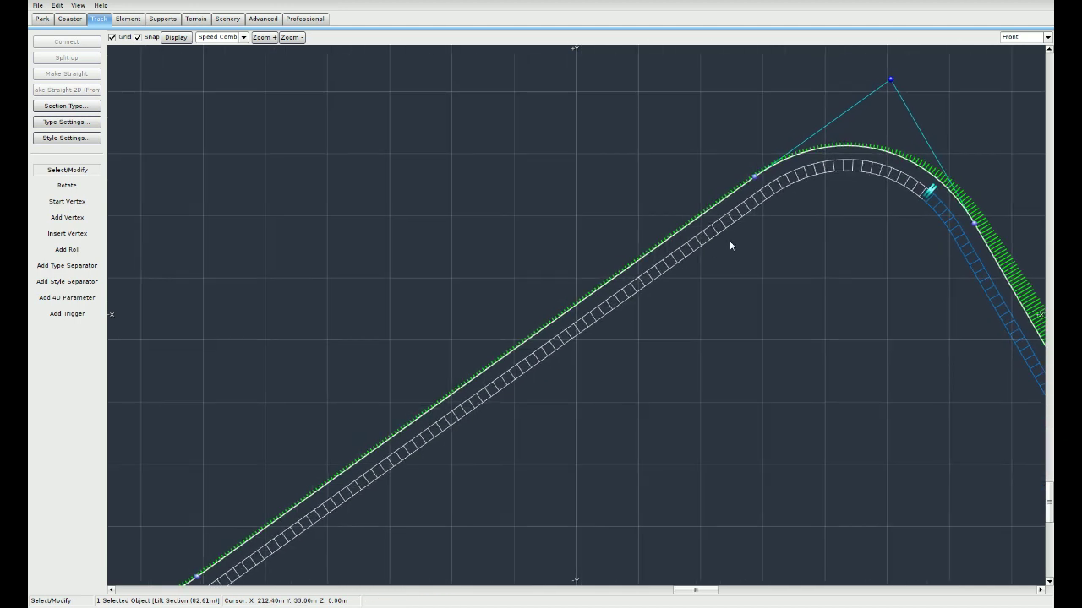
right_click_drag(880, 254, 626, 232)
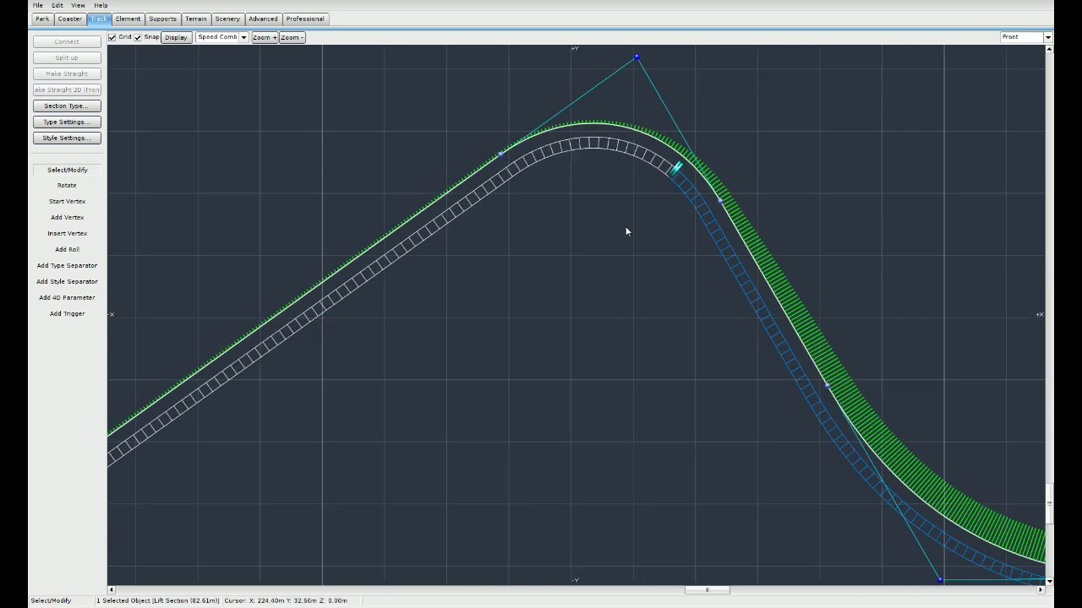
left_click(216, 37)
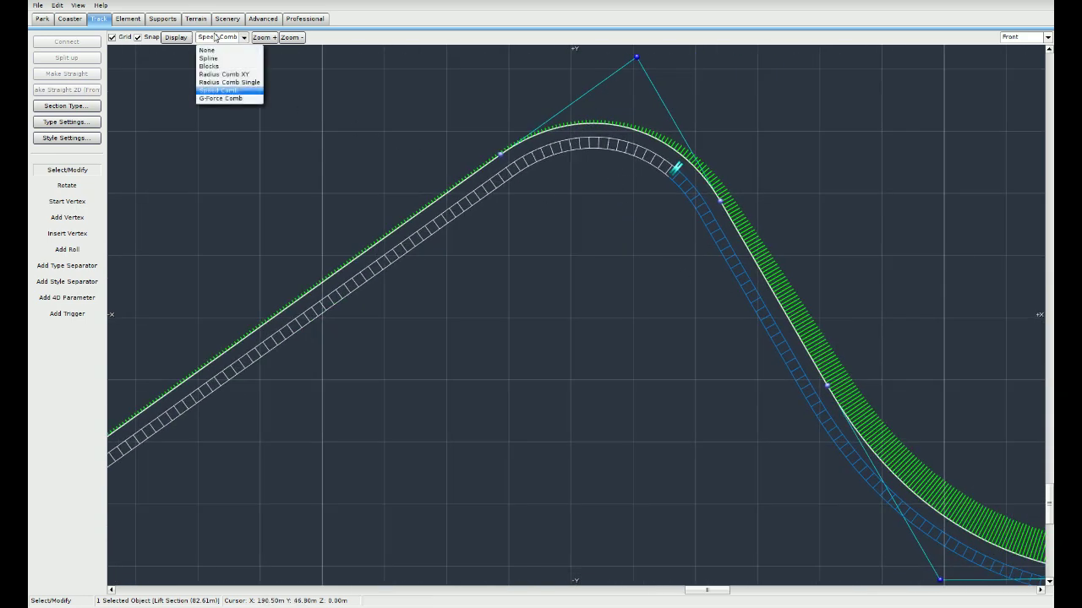
left_click(227, 99)
right_click_drag(790, 394, 645, 307)
right_click_drag(376, 269, 774, 373)
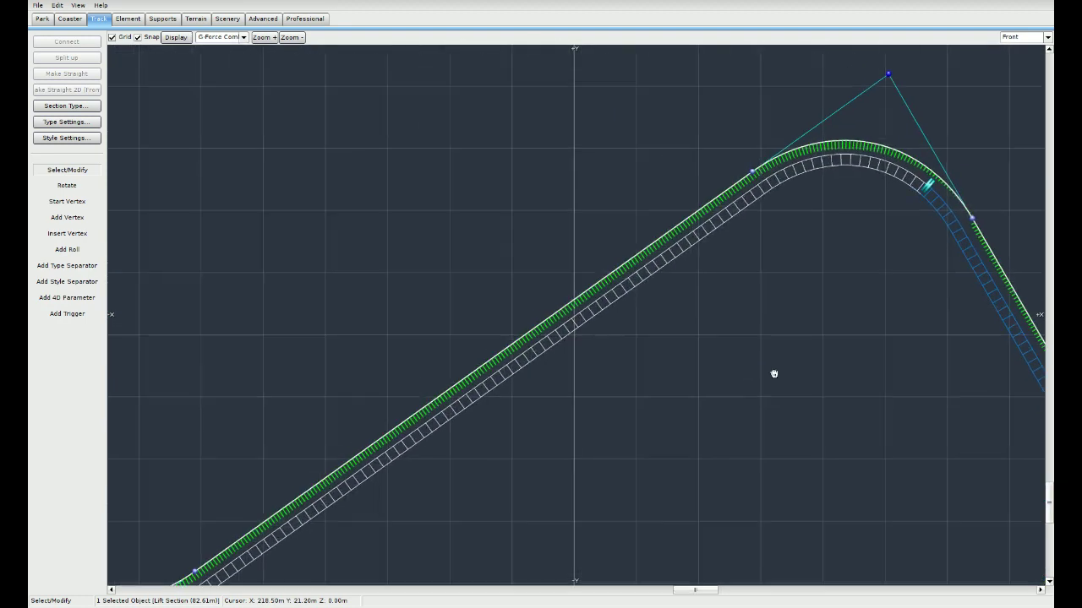
left_click(236, 37)
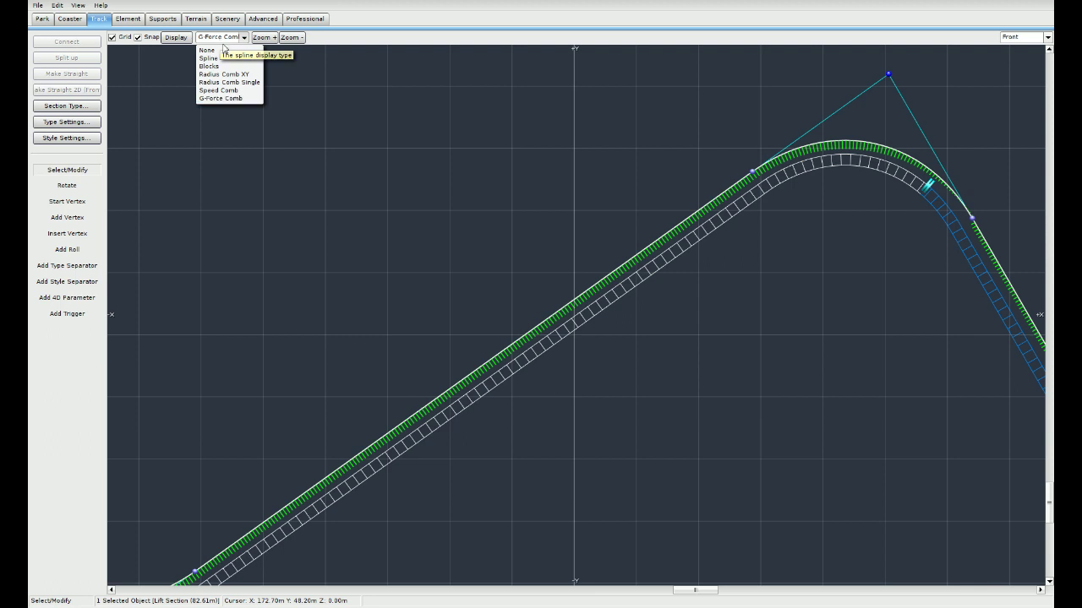
left_click(233, 89)
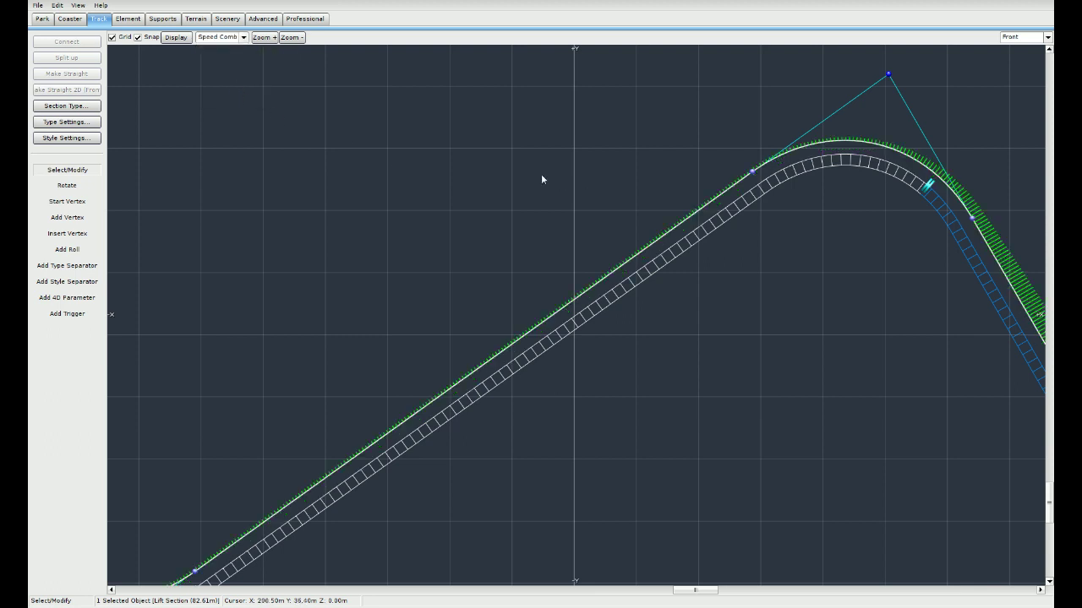
right_click_drag(668, 339, 810, 236)
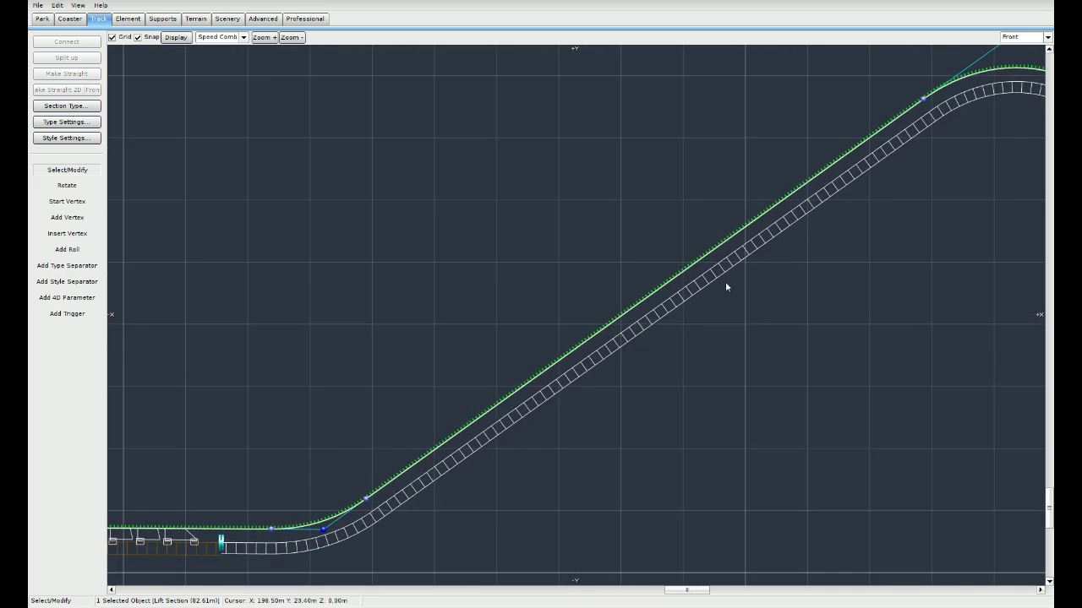
double_click(727, 269)
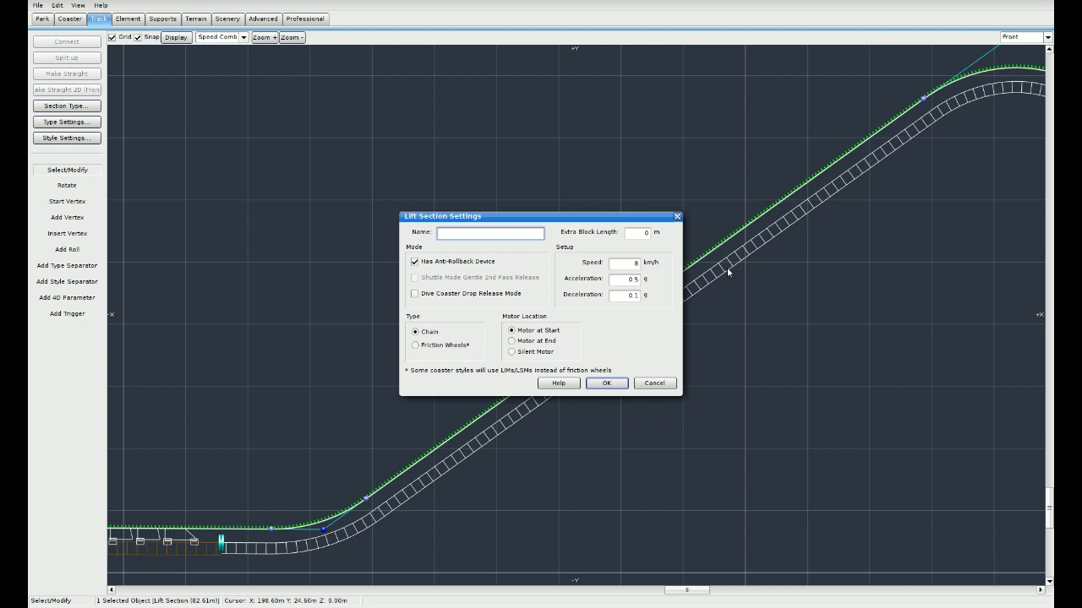
left_click(677, 216)
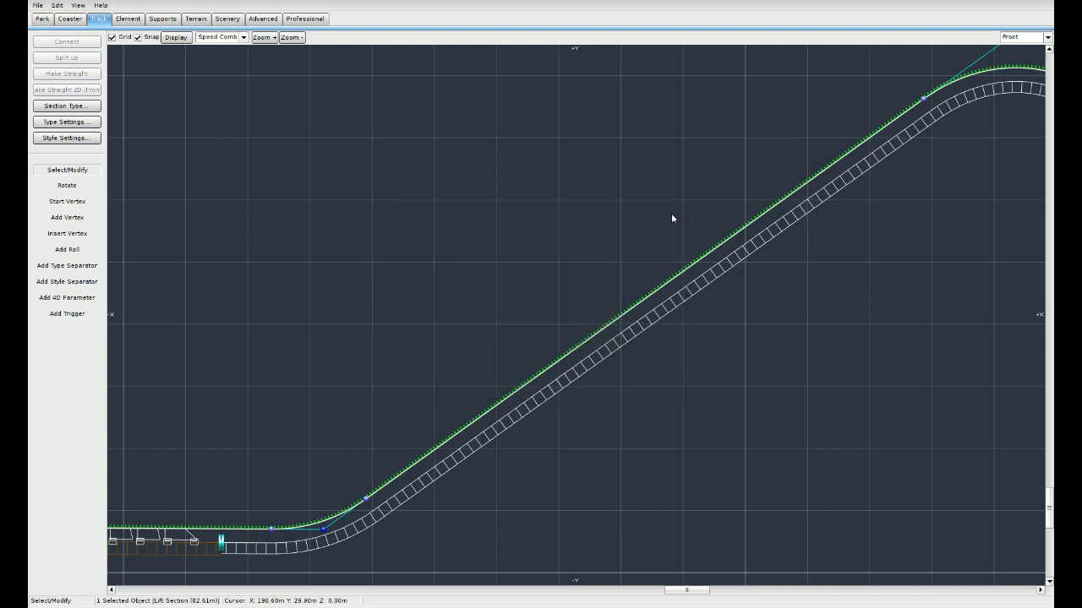
left_click(78, 124)
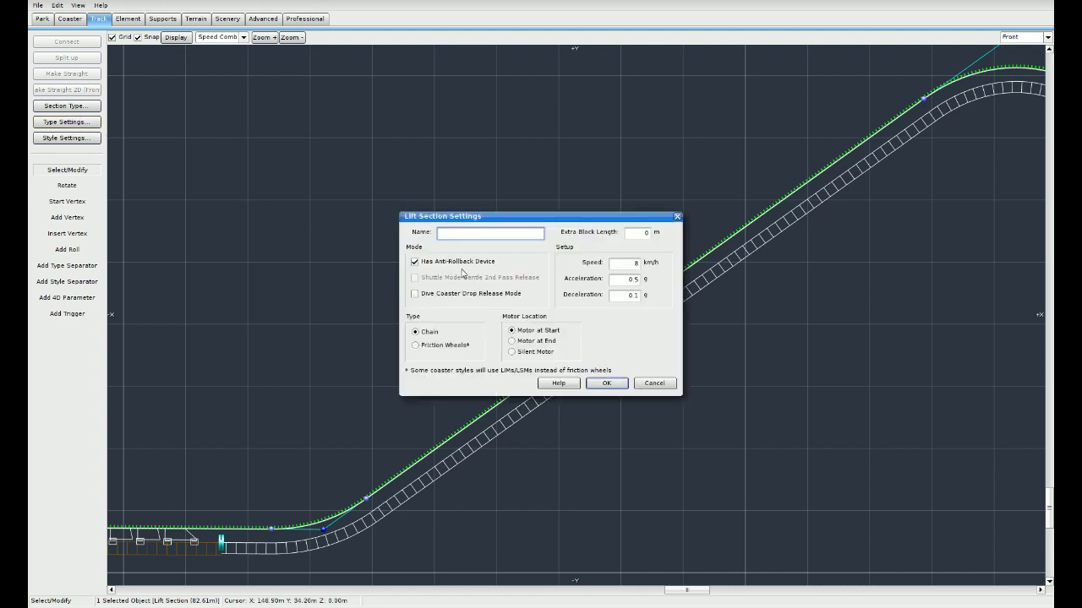
double_click(624, 264)
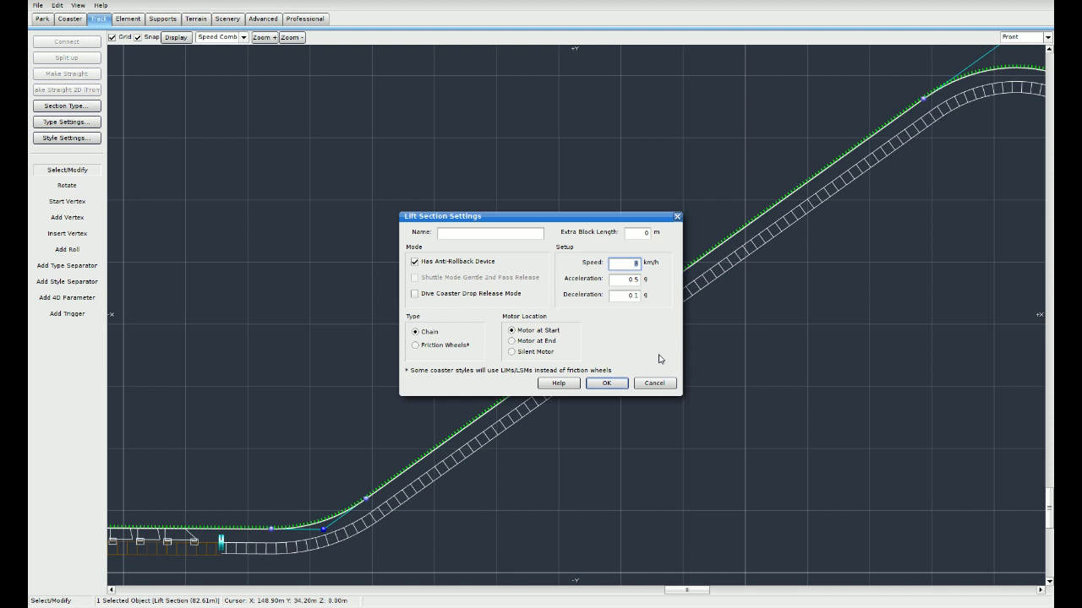
type("20")
key("Tab")
left_click(666, 387)
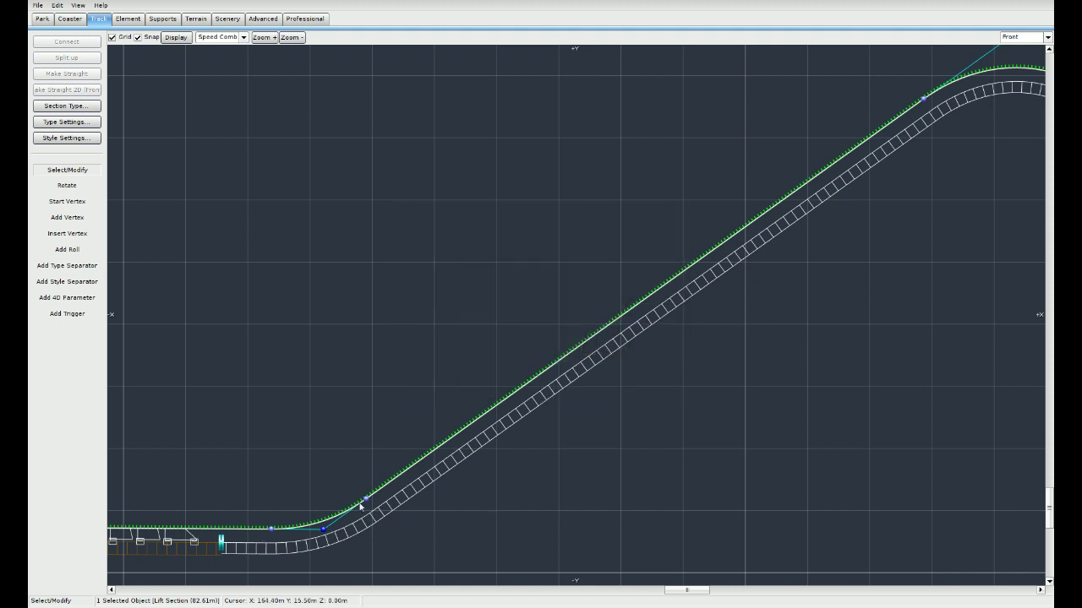
Step: Review the common editor preferences, such as snap distance and grid size, and close them
left_click(38, 5)
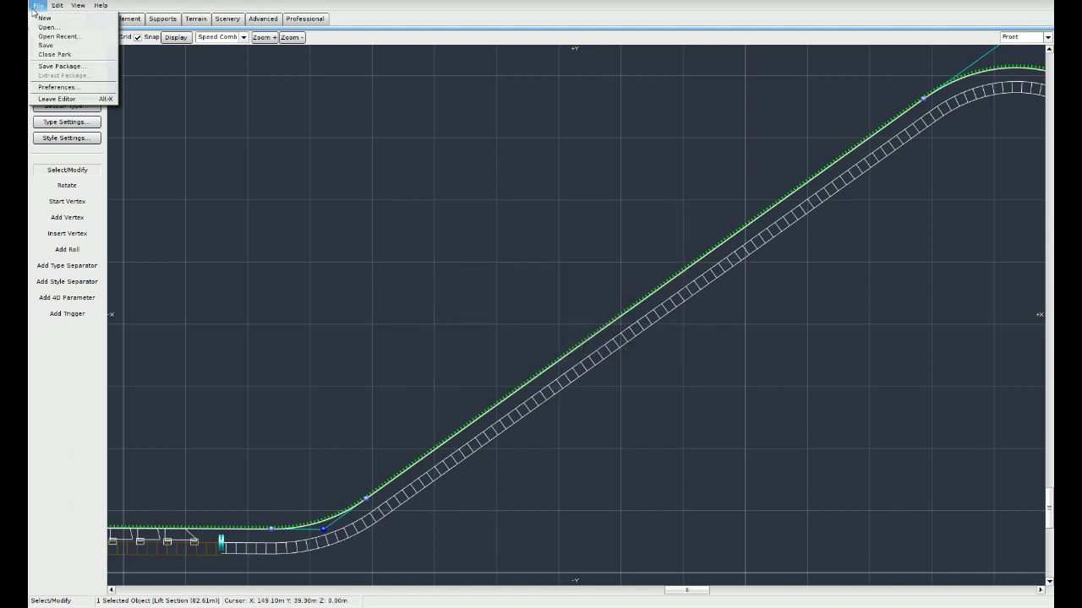
left_click(66, 87)
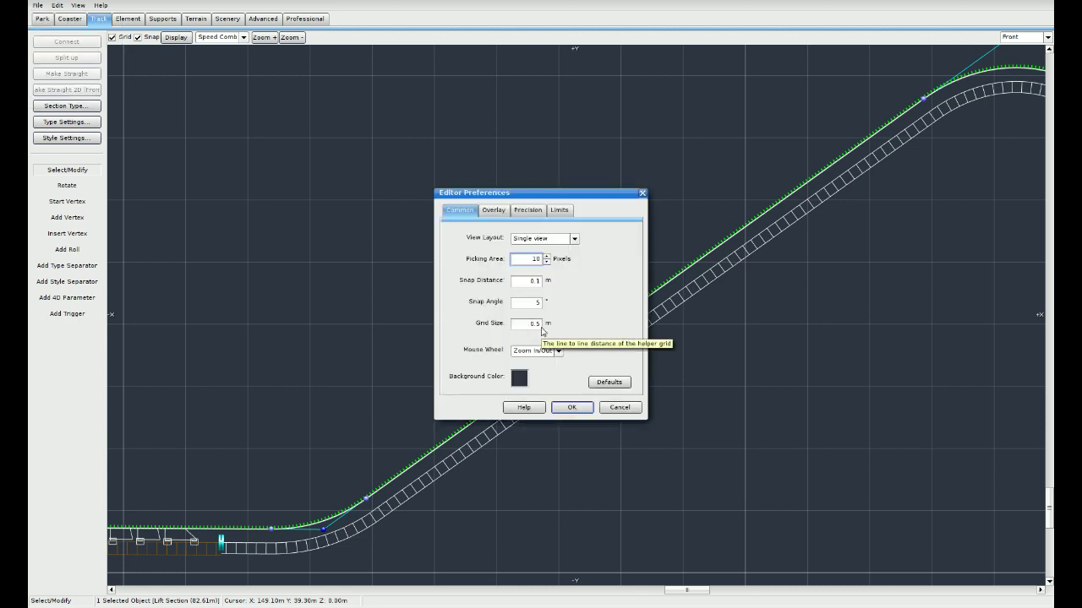
left_click(575, 409)
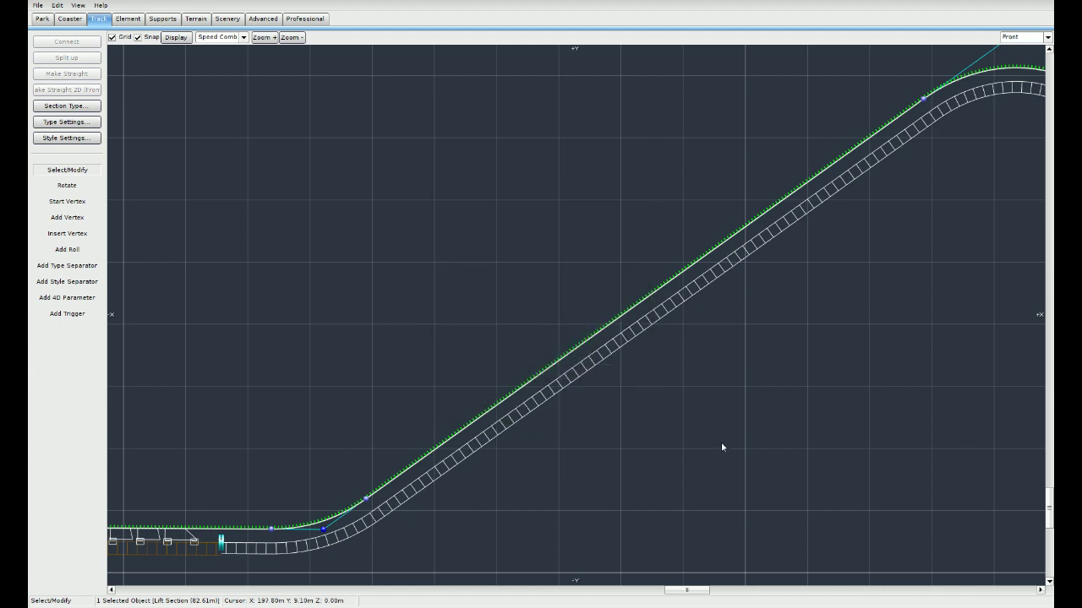
Step: Set the lift section's speed to 20 km/h and its acceleration to 0.35 g
double_click(529, 407)
left_click_drag(571, 217, 366, 136)
left_click(420, 183)
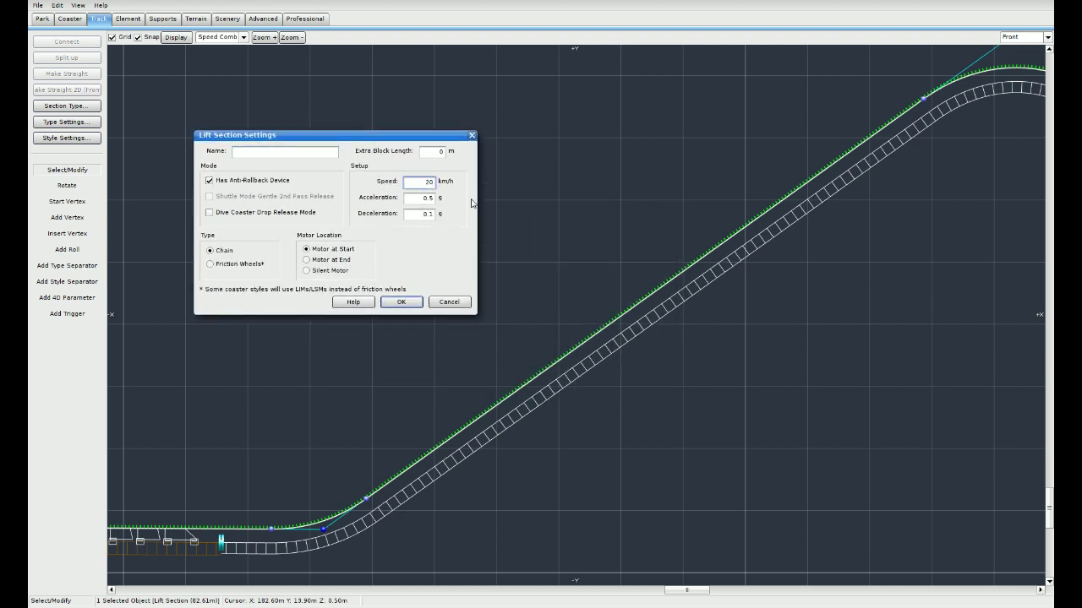
key("Tab")
type("2")
key("Tab")
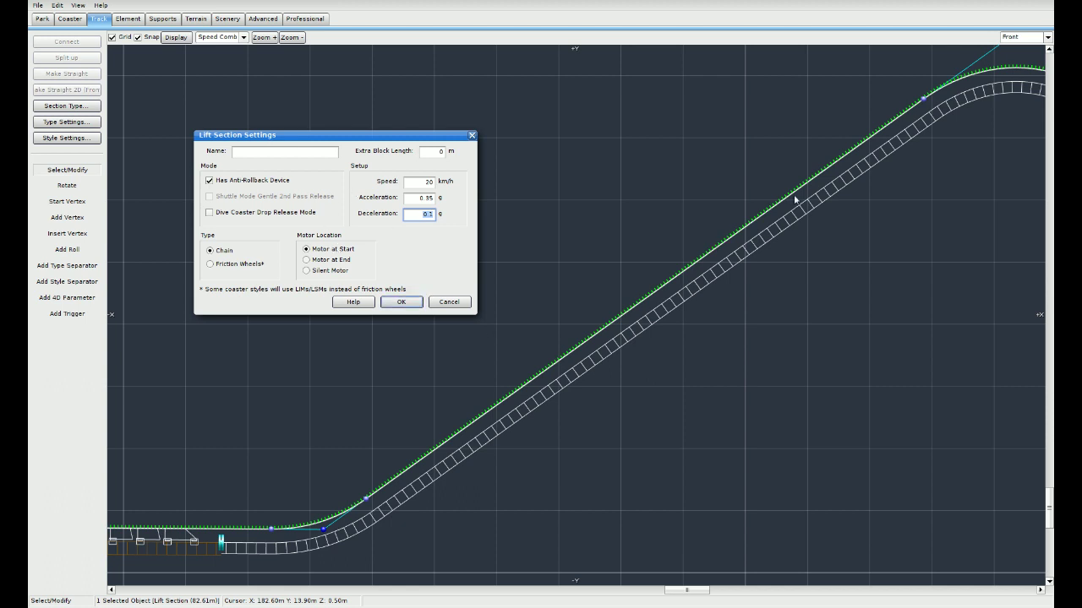
left_click(401, 302)
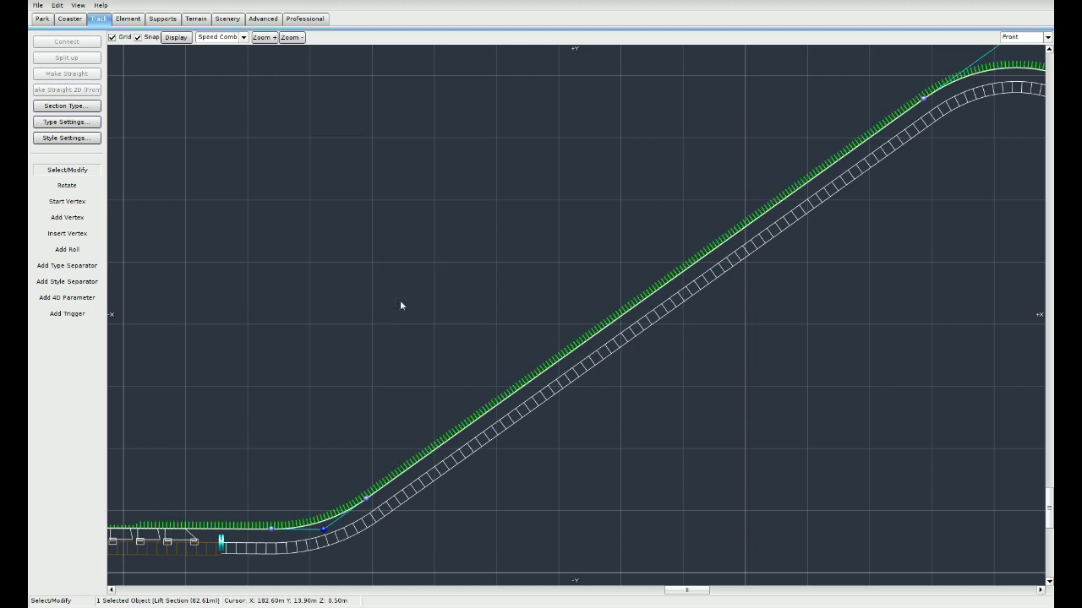
Step: Inspect the speed comb where the station meets the lift and set the lift section's acceleration to 0.5 g
scroll(524, 367, "up", 4)
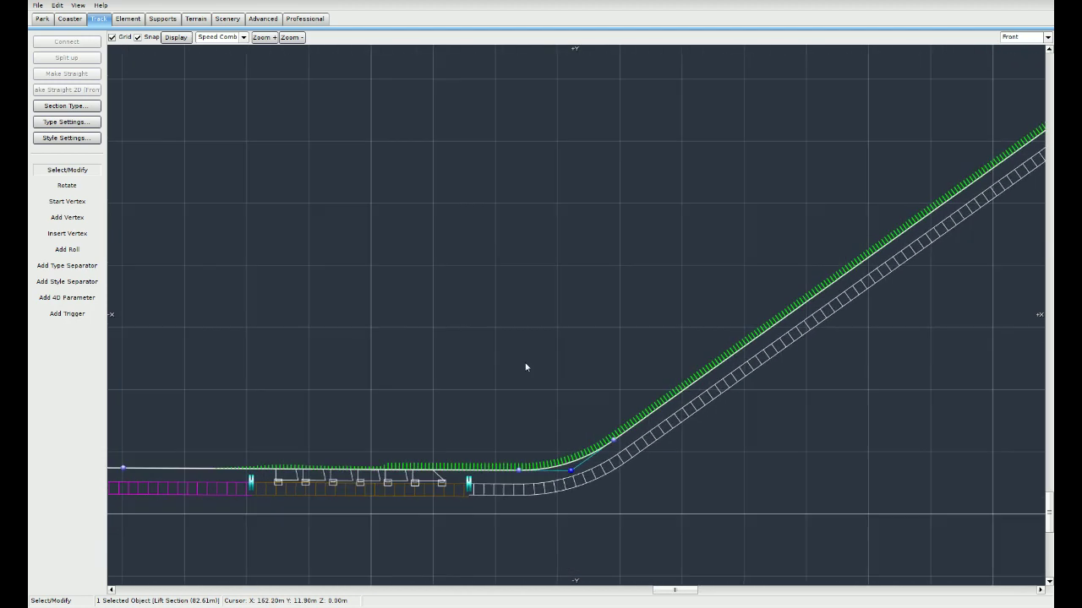
right_click_drag(382, 515, 580, 291)
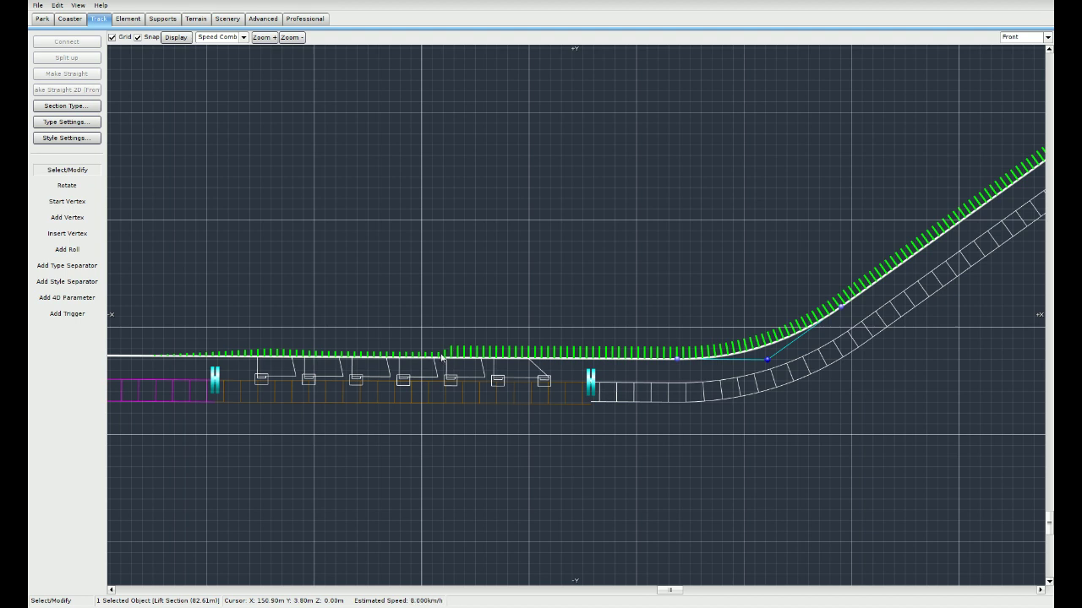
double_click(654, 387)
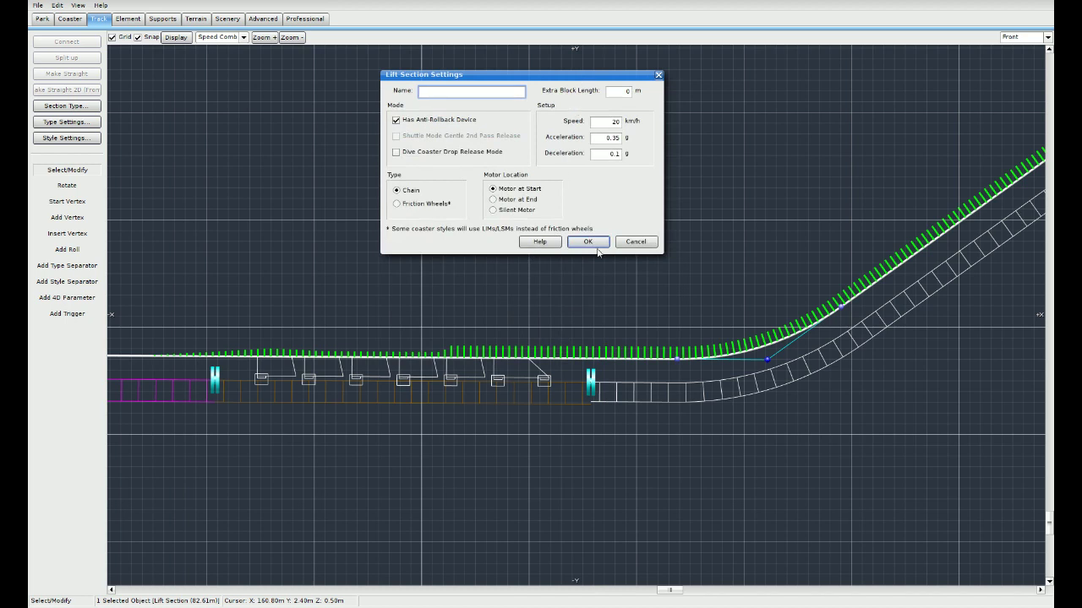
left_click_drag(602, 136, 643, 138)
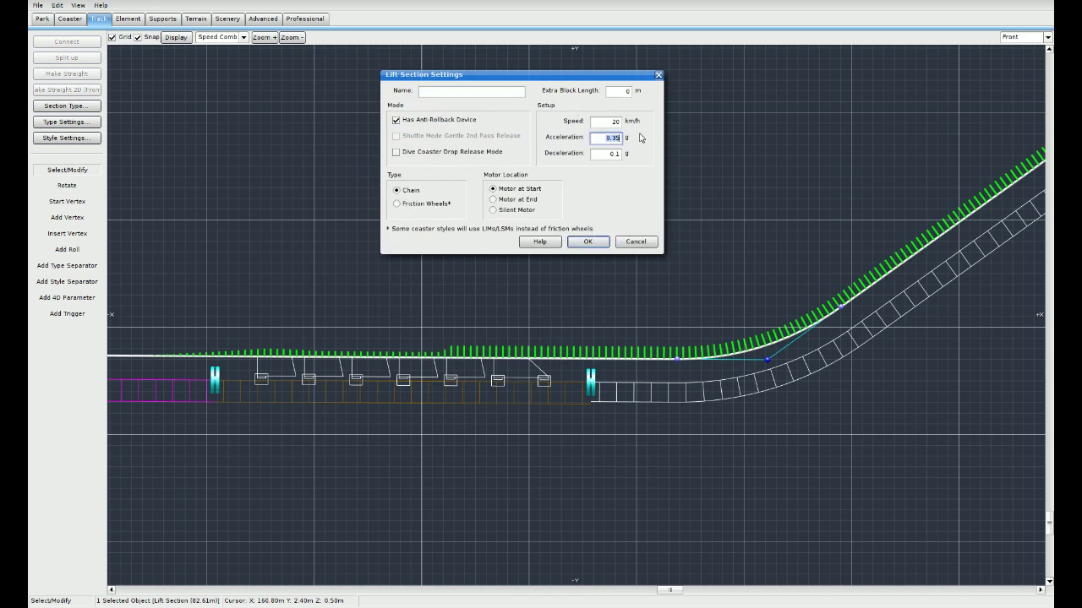
key("BackSpace")
type(".5")
left_click(599, 245)
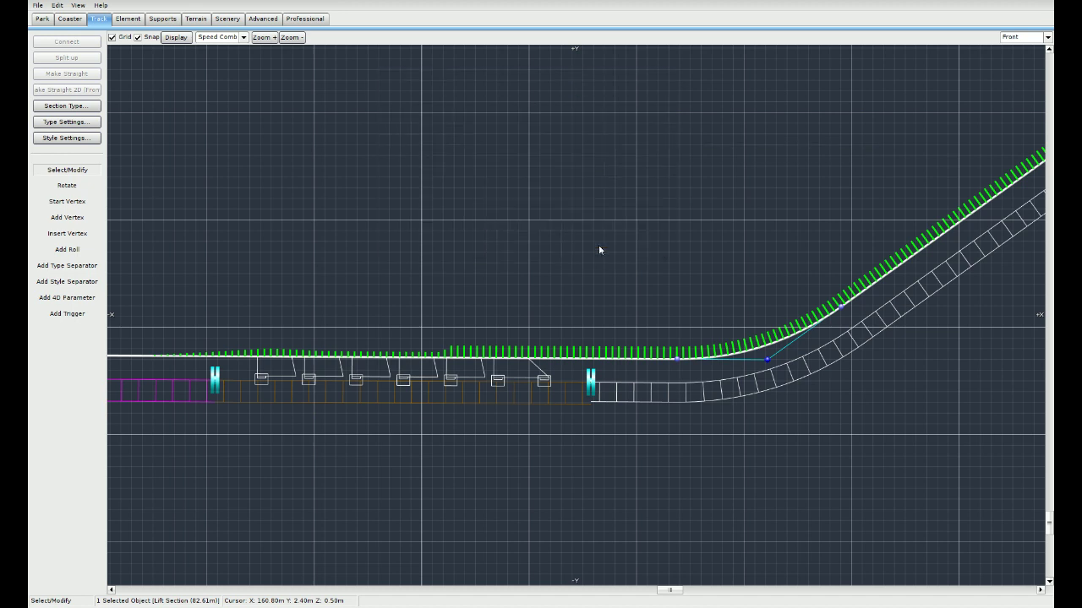
Step: Open the station section's settings and review its entrance side and building display options
left_click(580, 355)
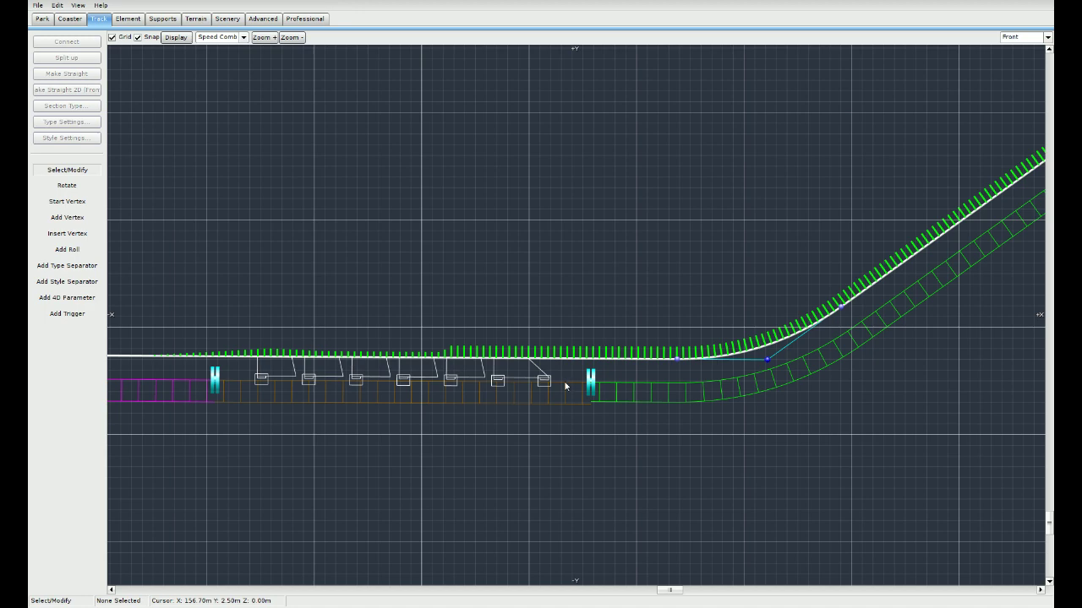
double_click(565, 387)
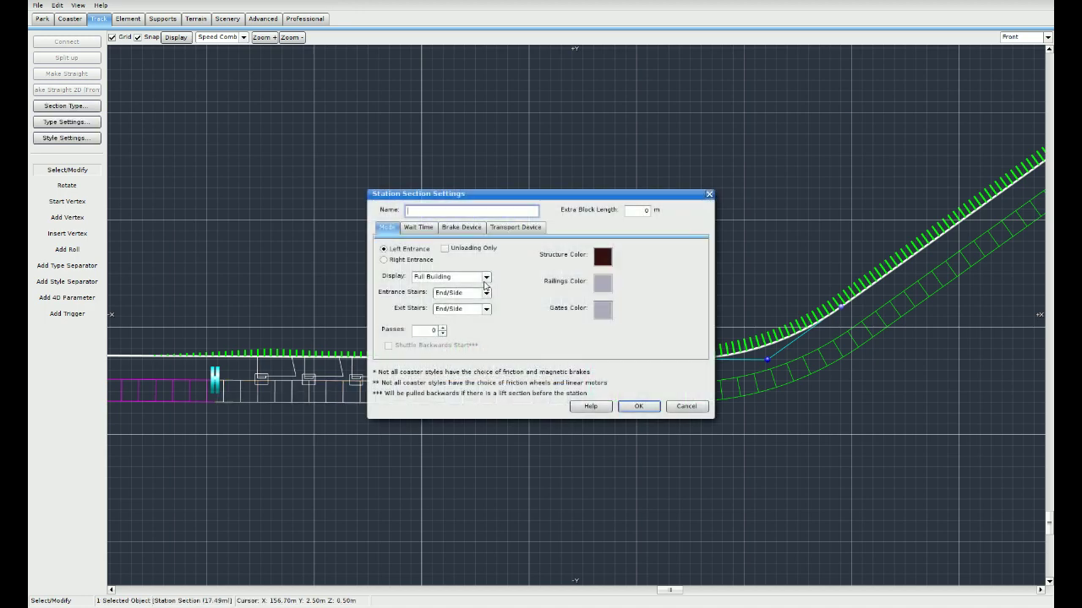
left_click(709, 195)
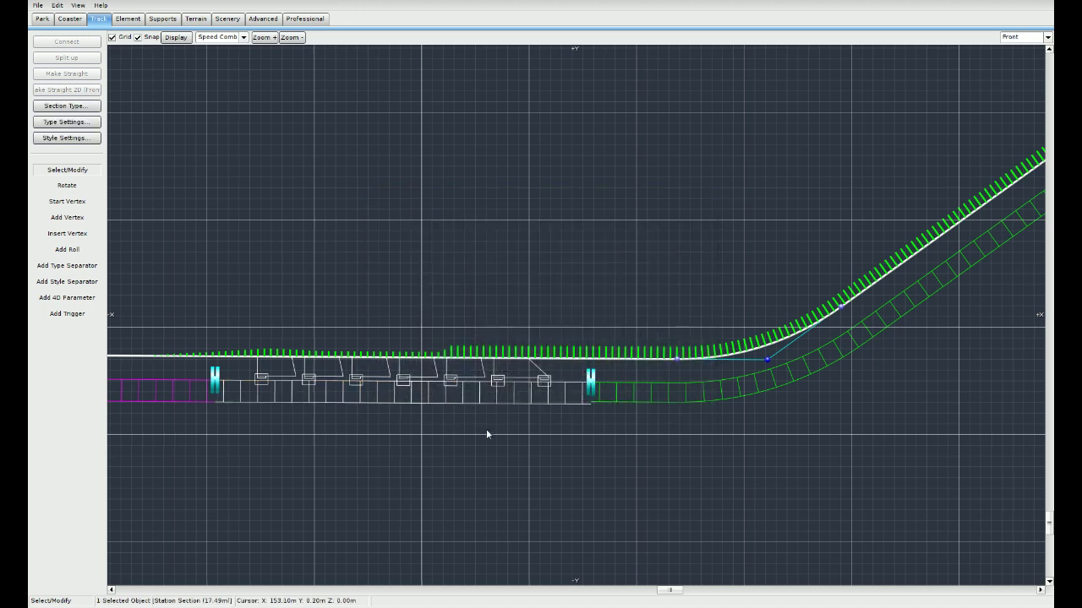
right_click_drag(484, 426, 566, 426)
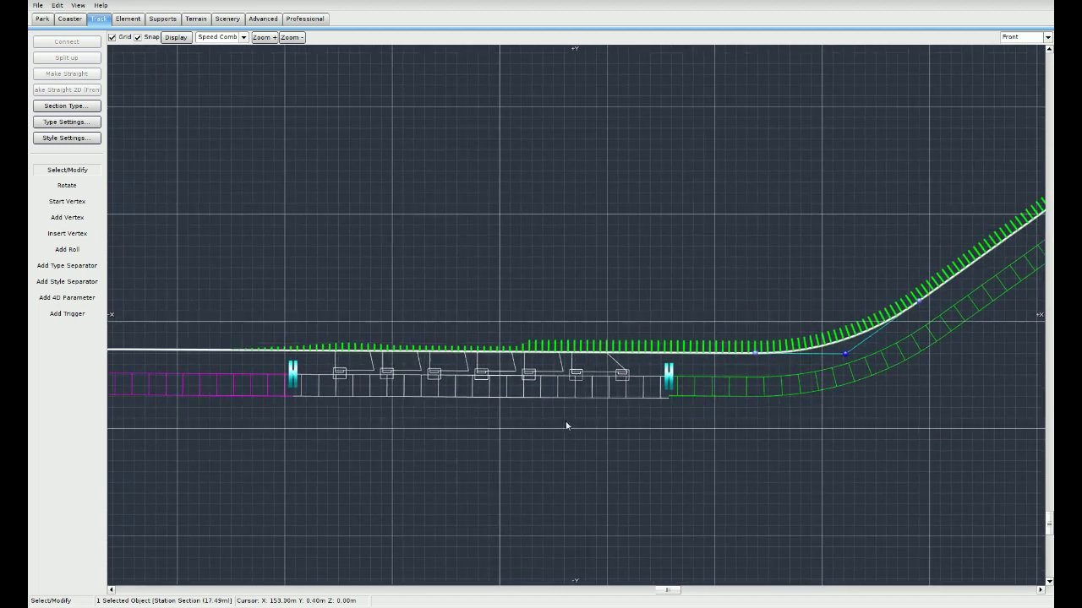
double_click(477, 401)
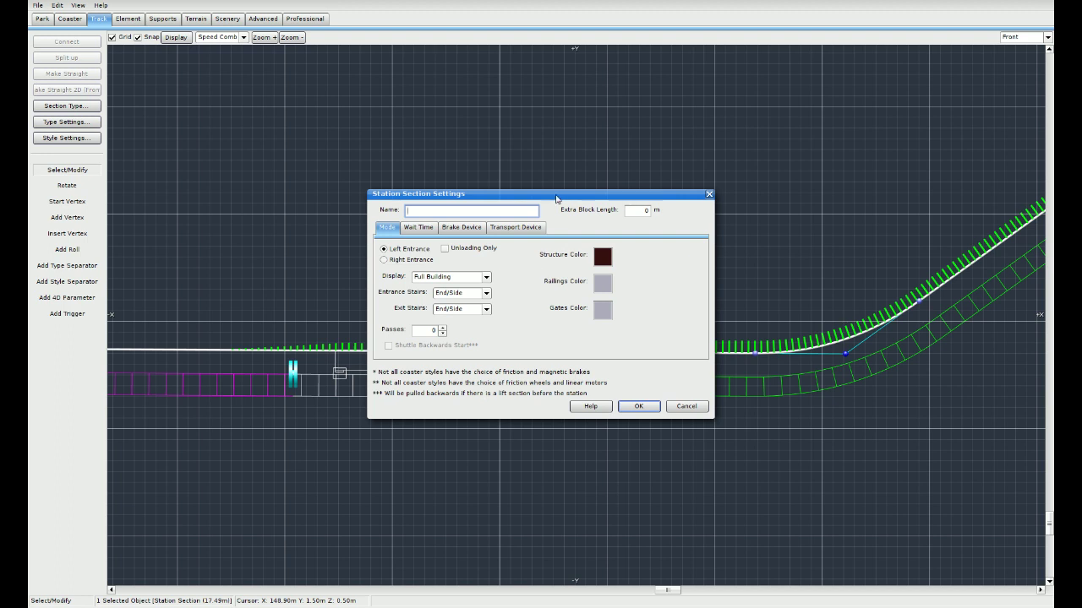
left_click_drag(556, 208, 559, 99)
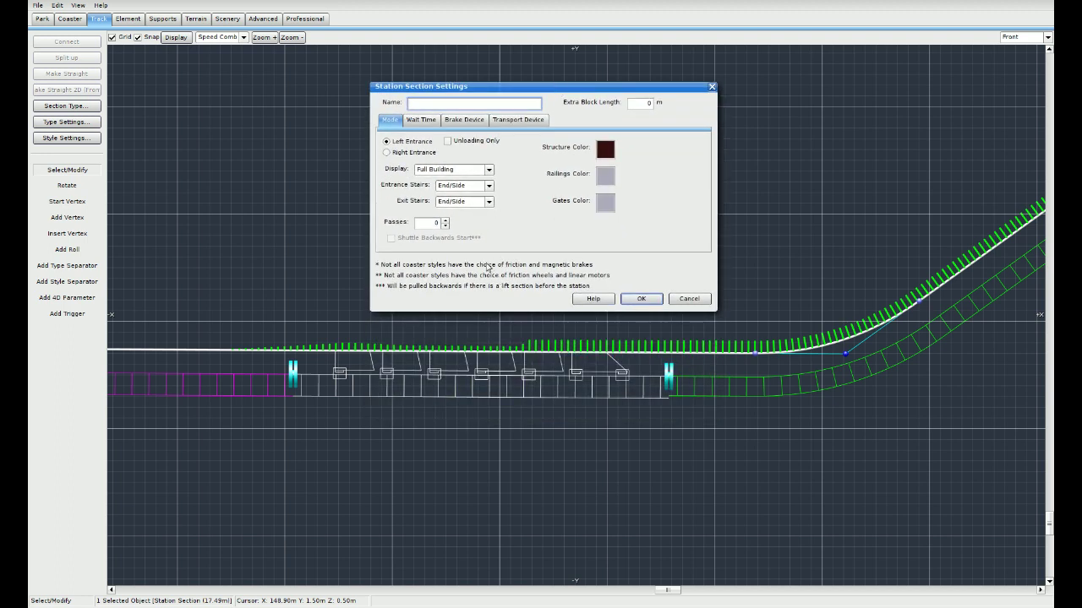
left_click(401, 153)
left_click(478, 170)
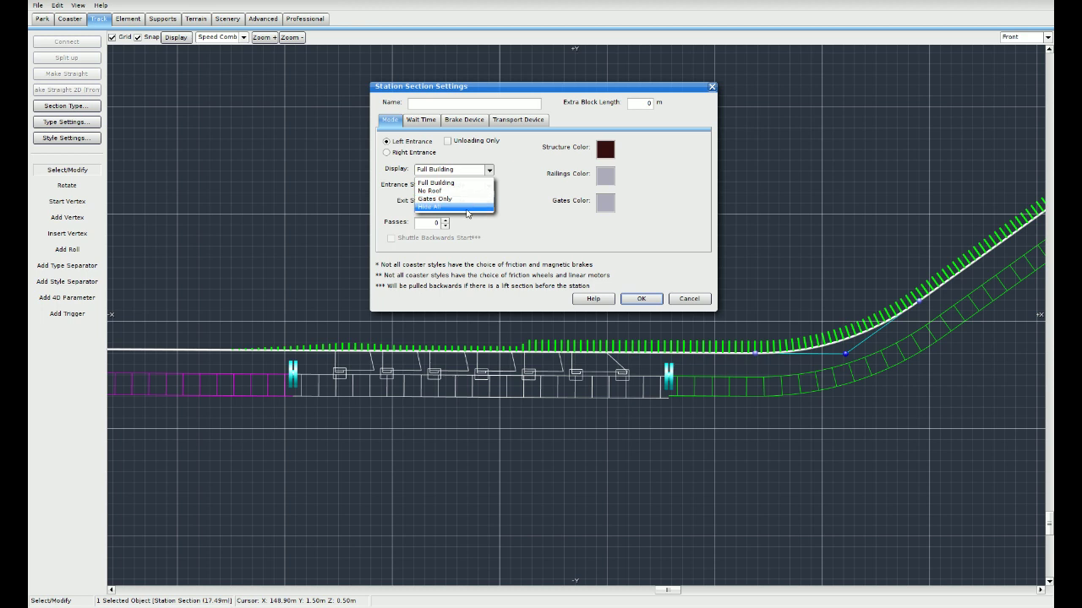
left_click(518, 196)
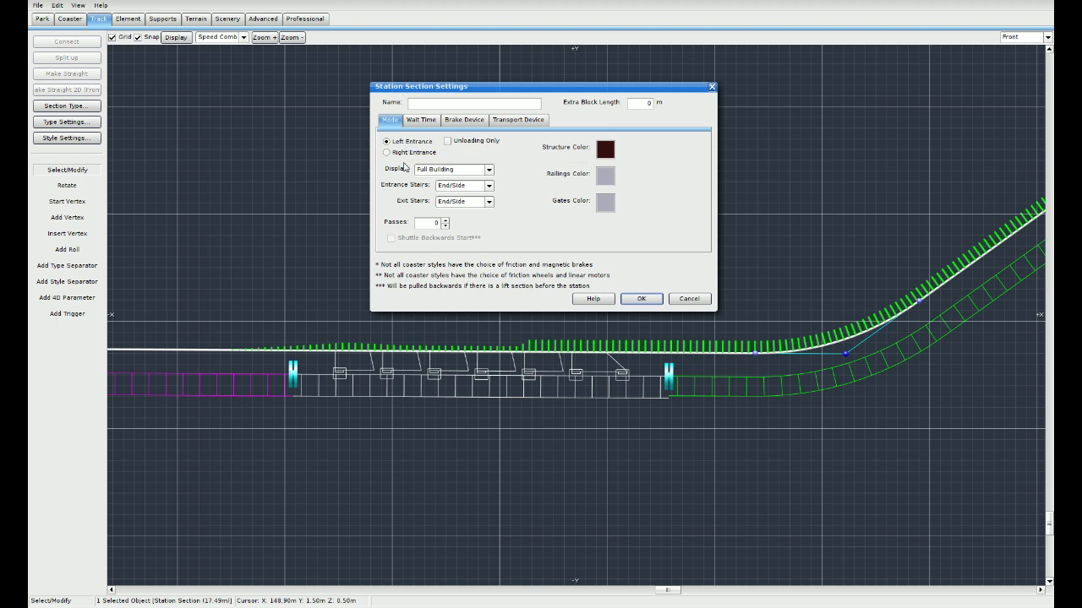
Step: Review the station's entrance and exit stairs options and its wait time settings
left_click(490, 188)
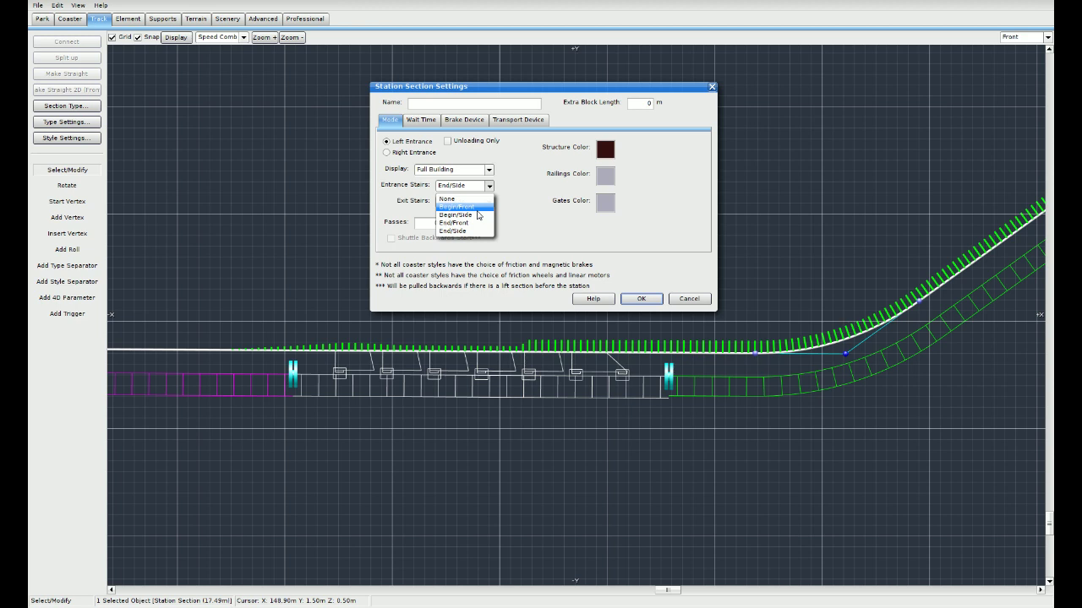
left_click(516, 186)
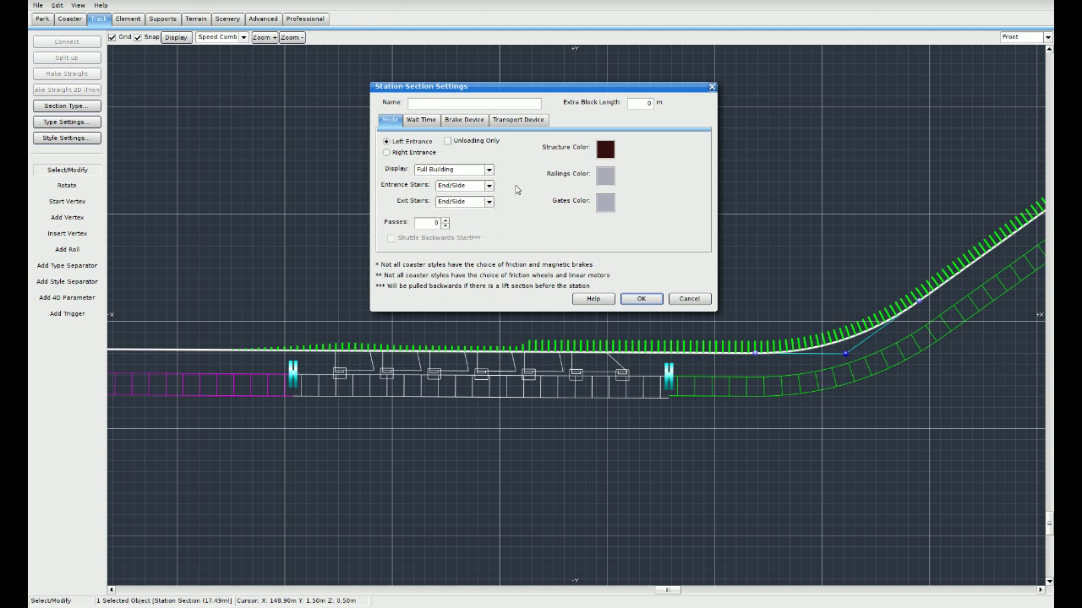
left_click(489, 202)
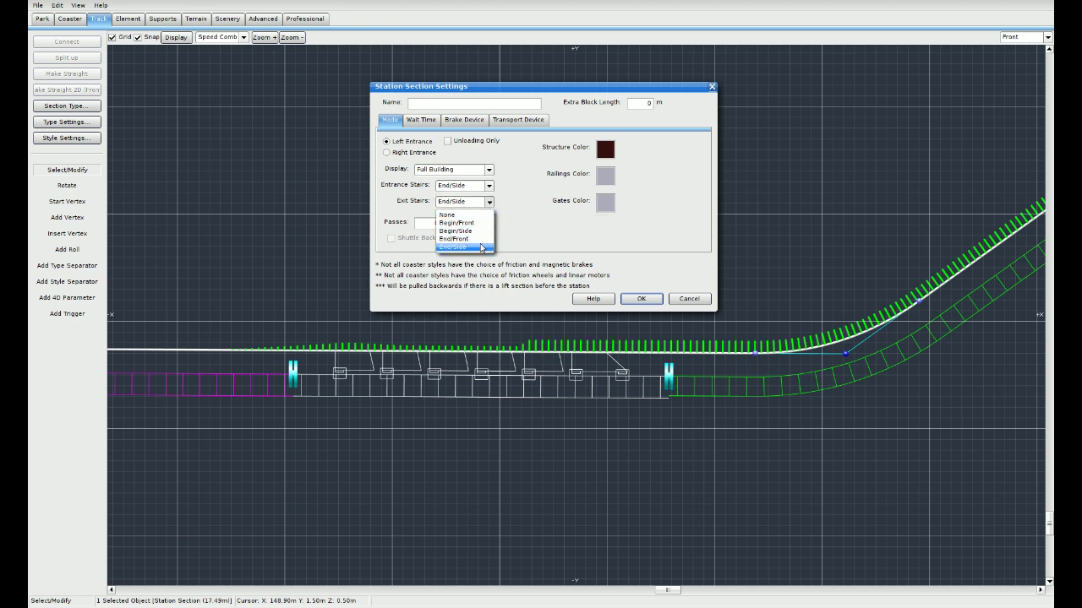
left_click(520, 213)
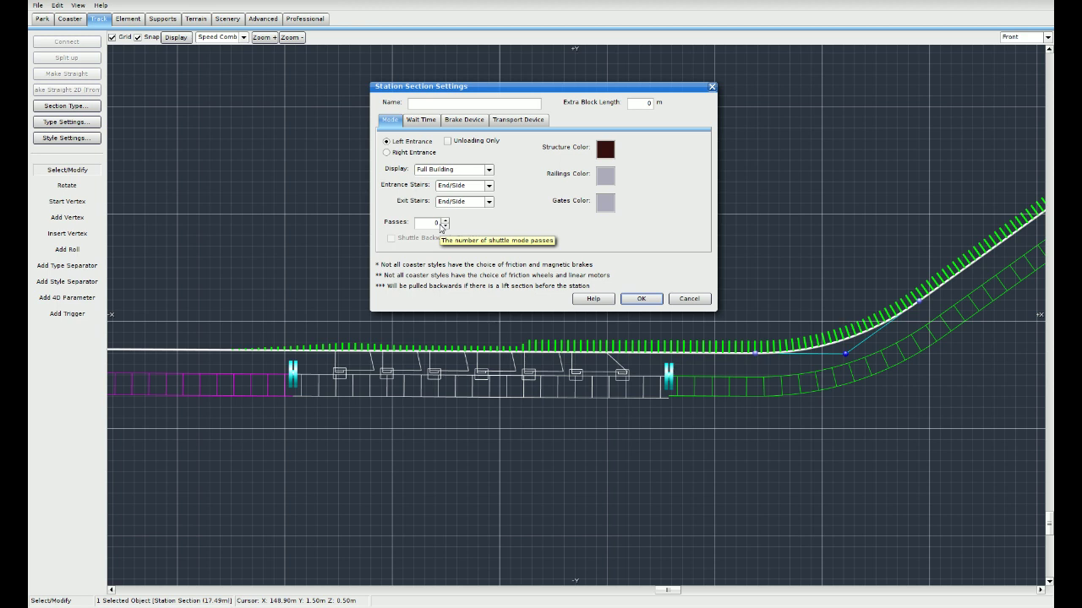
left_click(422, 121)
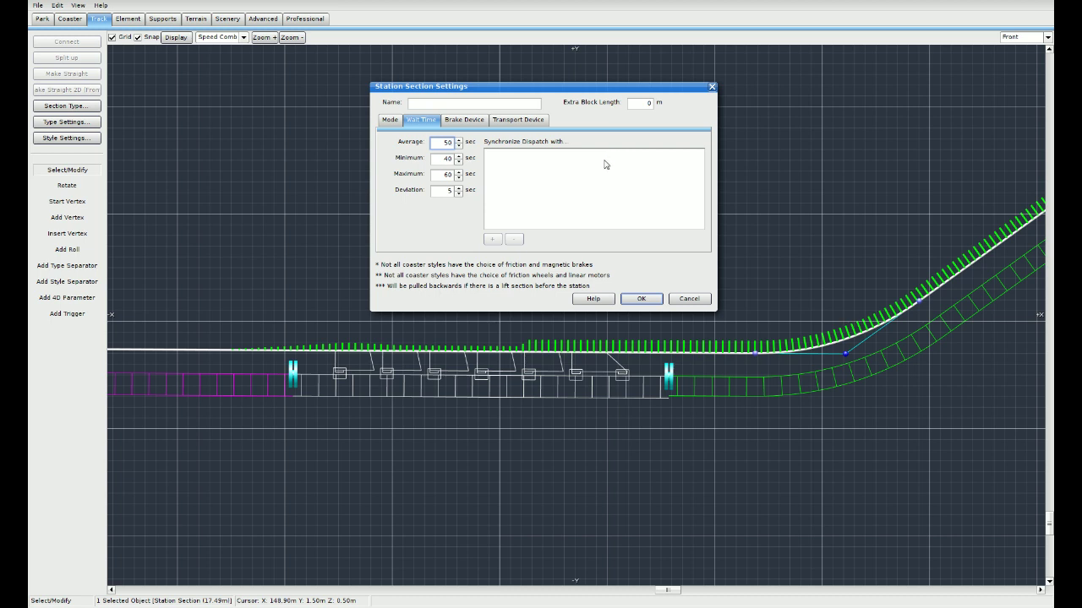
Step: Set the station's brake to Magnetic Brake with 0.35 g deceleration, disable its transport device and apply the settings
left_click(479, 122)
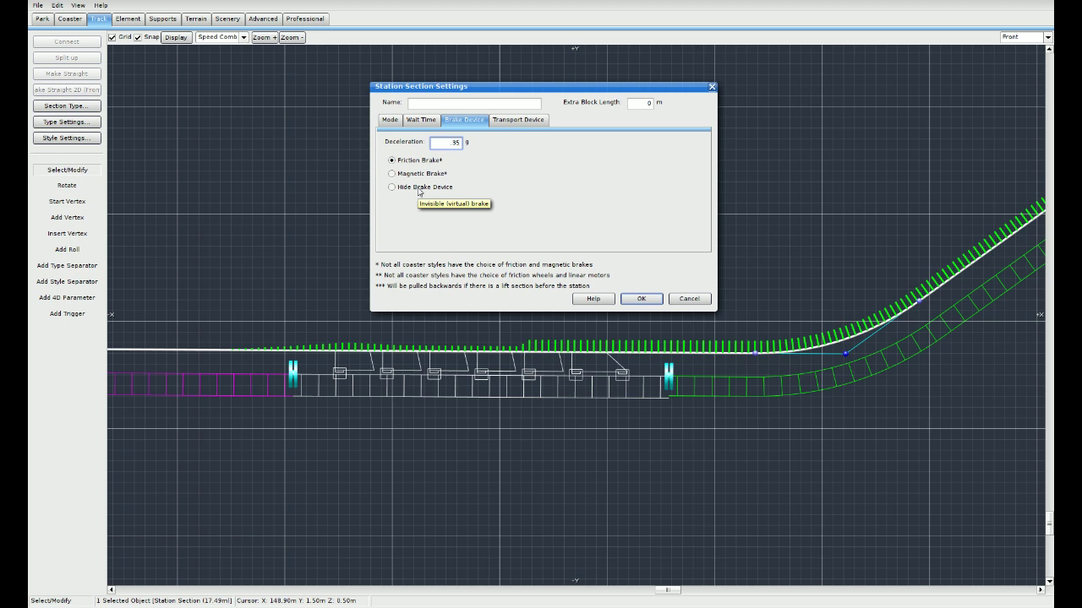
left_click(425, 176)
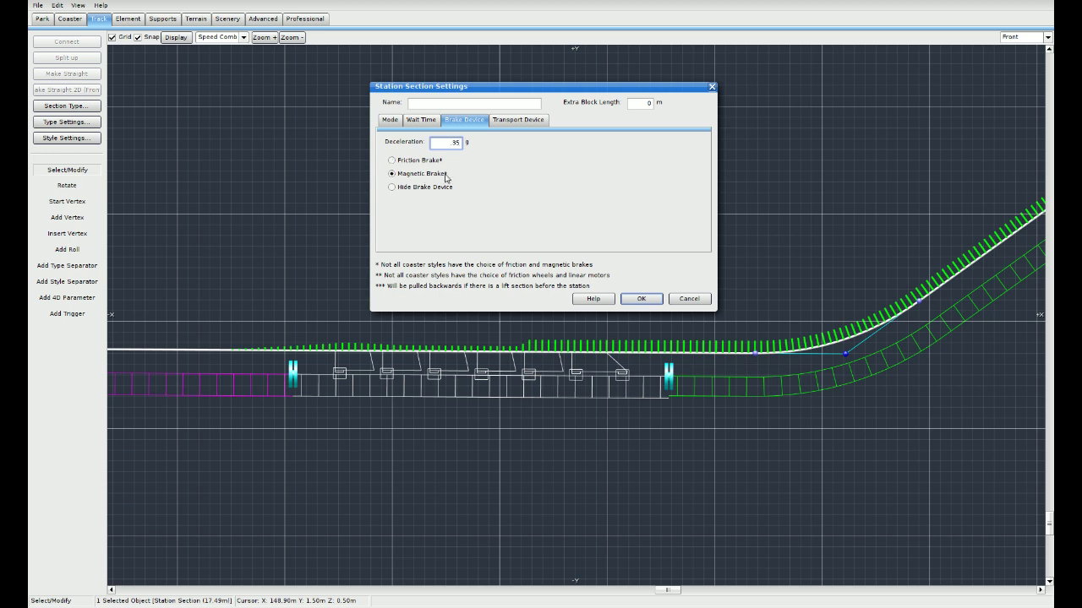
left_click(521, 123)
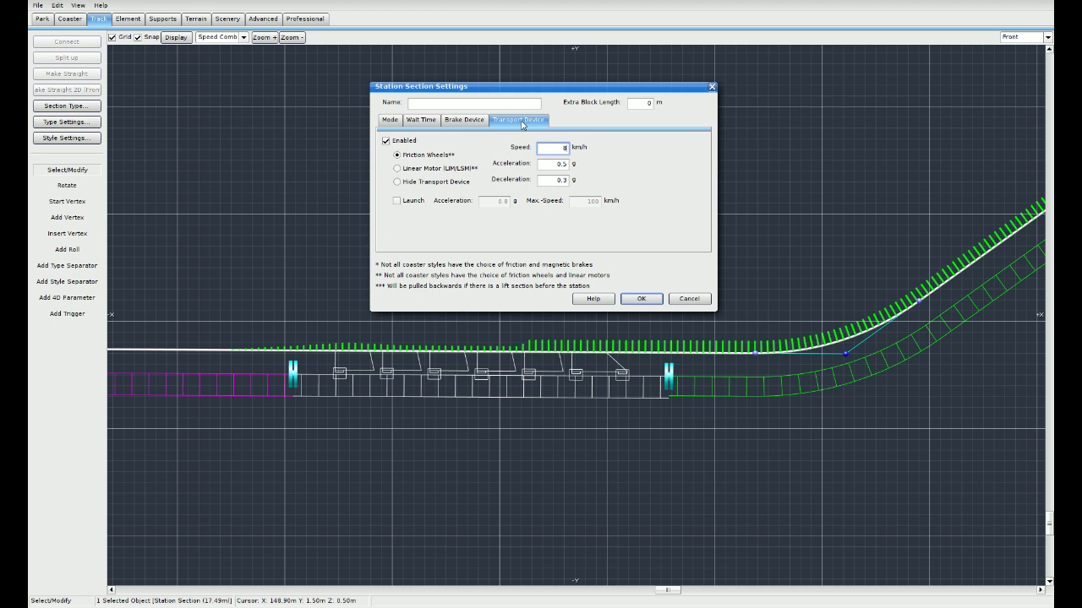
left_click(387, 142)
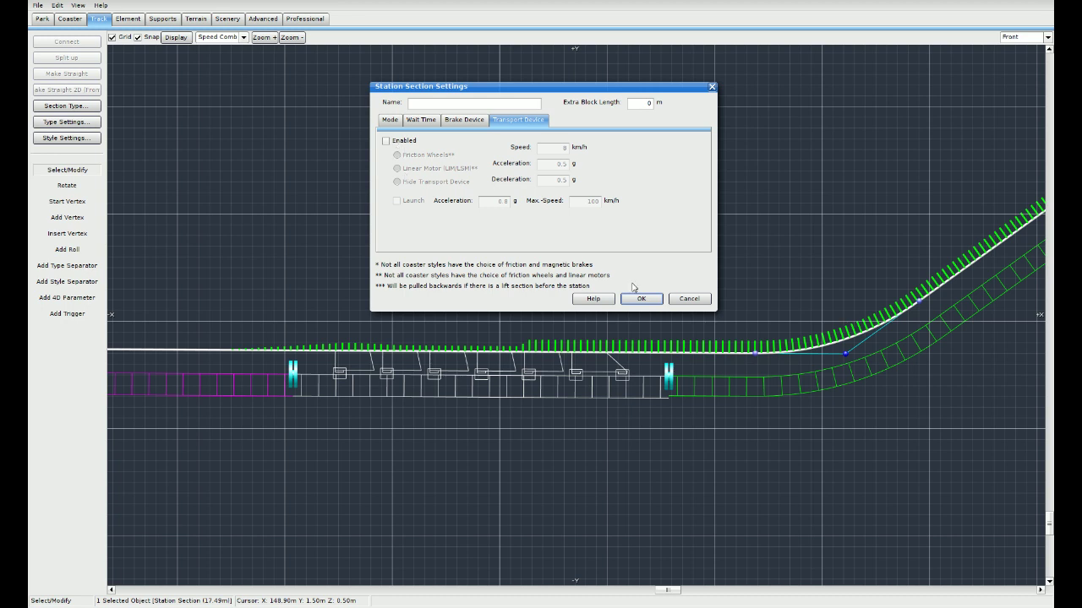
left_click(660, 302)
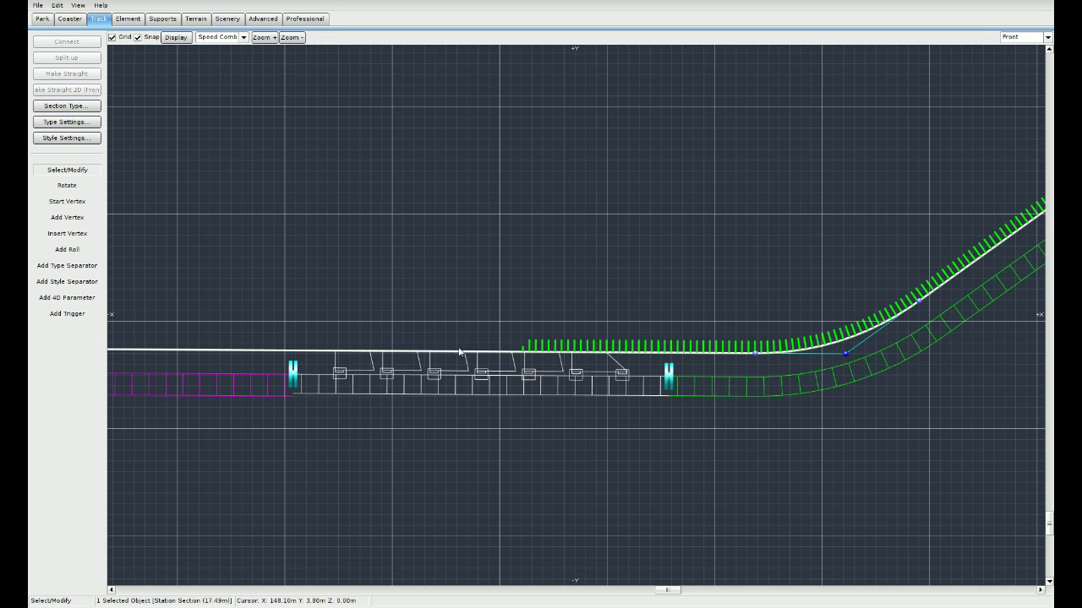
Step: Try raising the end vertex before the brake section to slope the track down into the station, and undo it
right_click_drag(293, 383, 495, 389)
scroll(485, 393, "down", 4)
left_click_drag(292, 337, 295, 324)
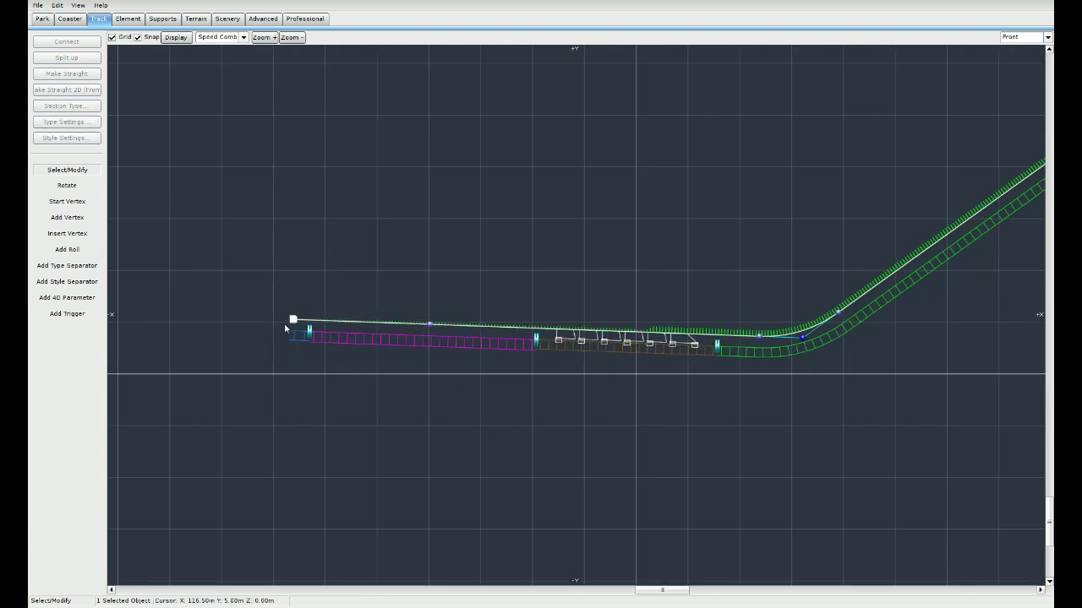
key("ctrl+z")
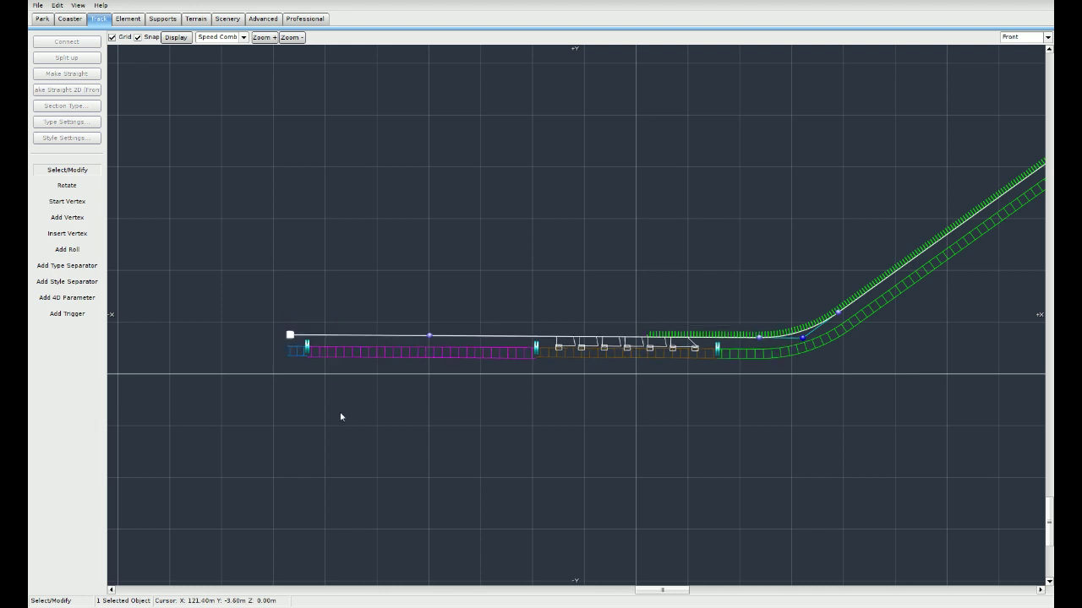
Step: Enable the station's transport device and set its acceleration to 0.35 g and its deceleration to 0.15 g
left_click(586, 357)
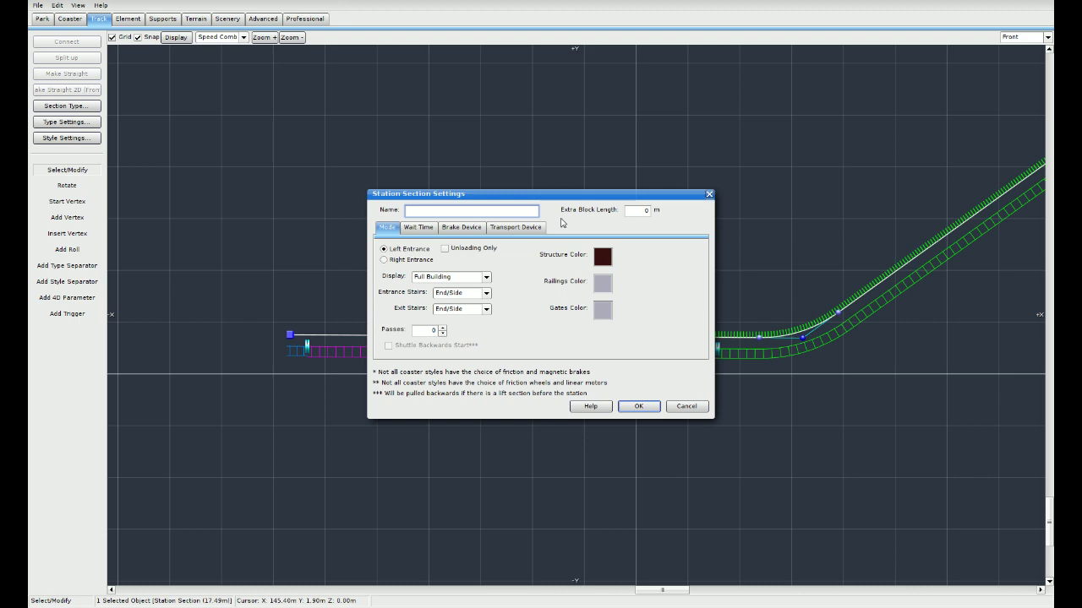
left_click(515, 227)
left_click(384, 249)
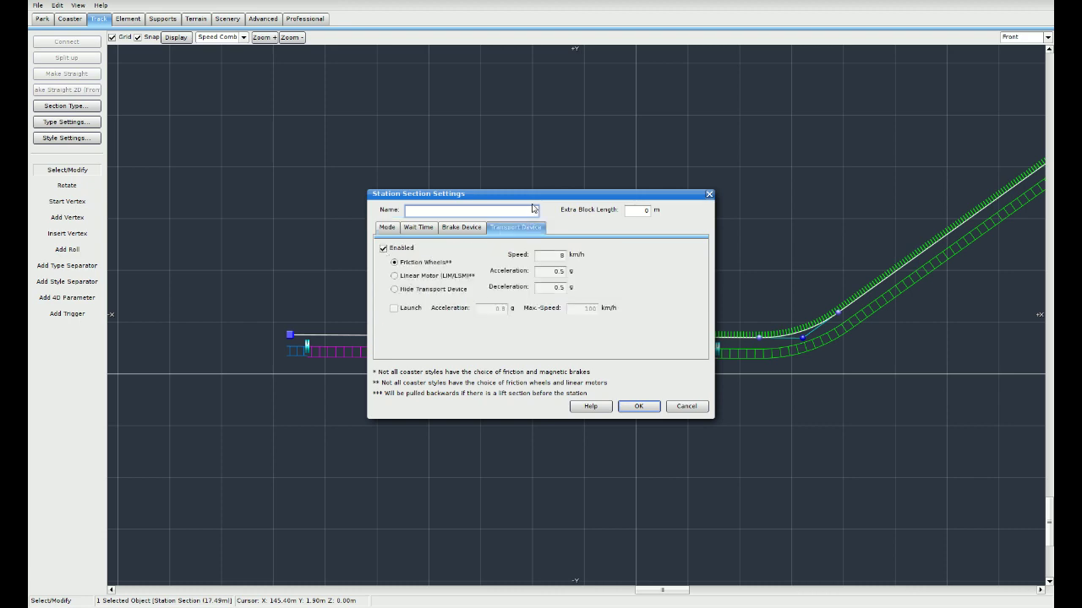
left_click_drag(534, 196, 365, 82)
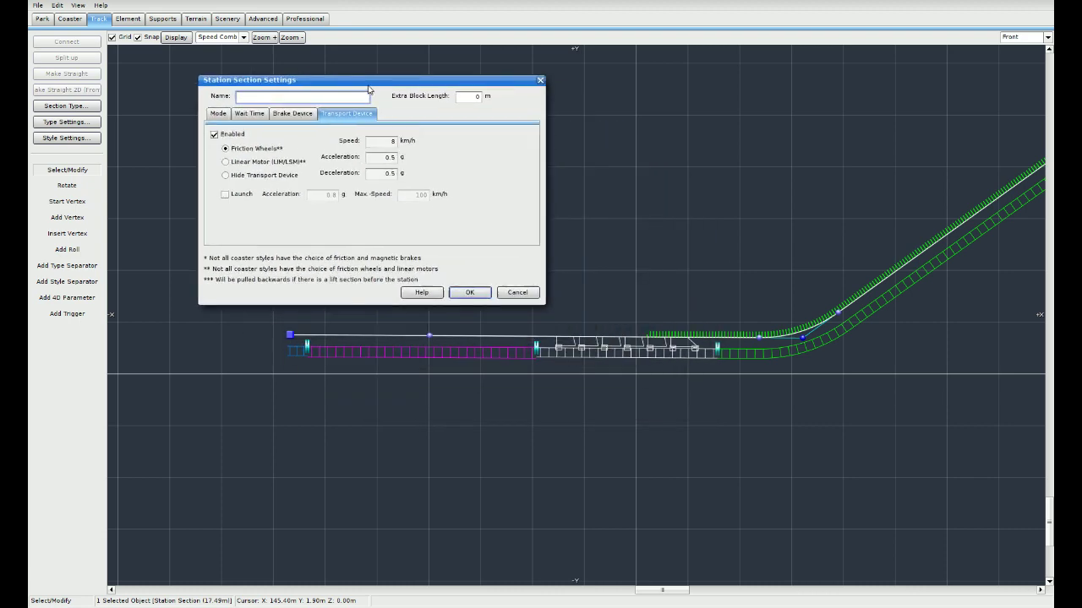
left_click(393, 142)
left_click(394, 158)
left_click(393, 173)
left_click(393, 158)
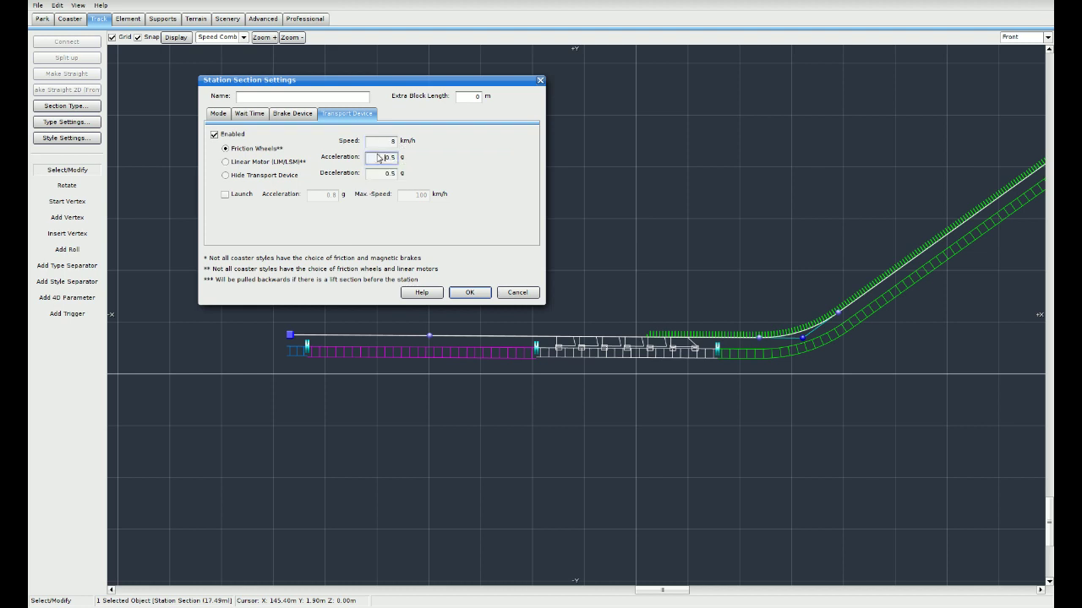
type("35")
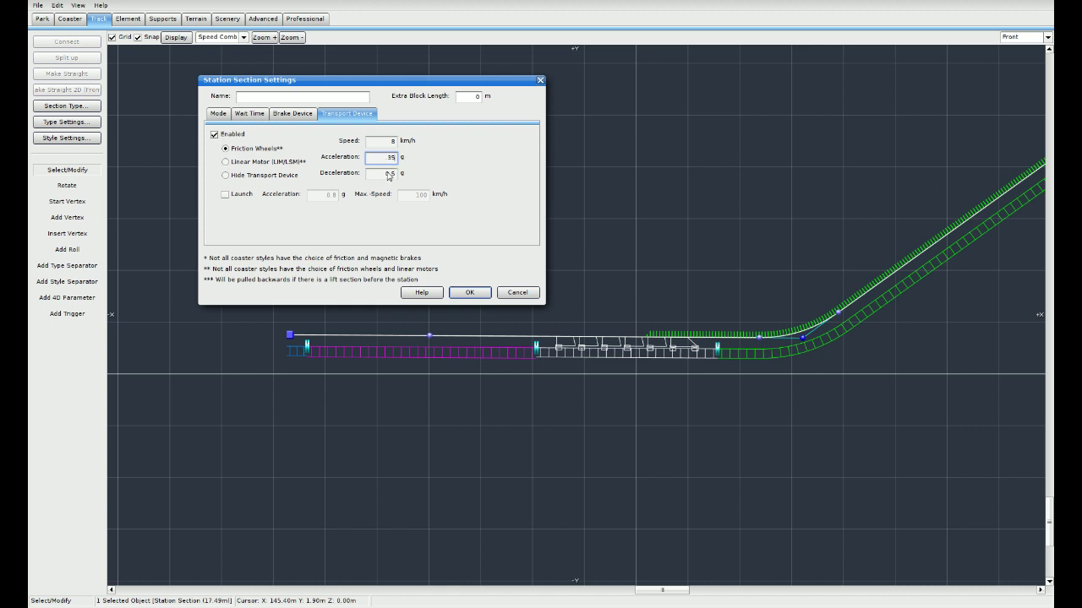
left_click(389, 174)
type("1.5")
Step: Set the station's brake to Hide Brake Device and apply the station settings
left_click(298, 116)
left_click(229, 182)
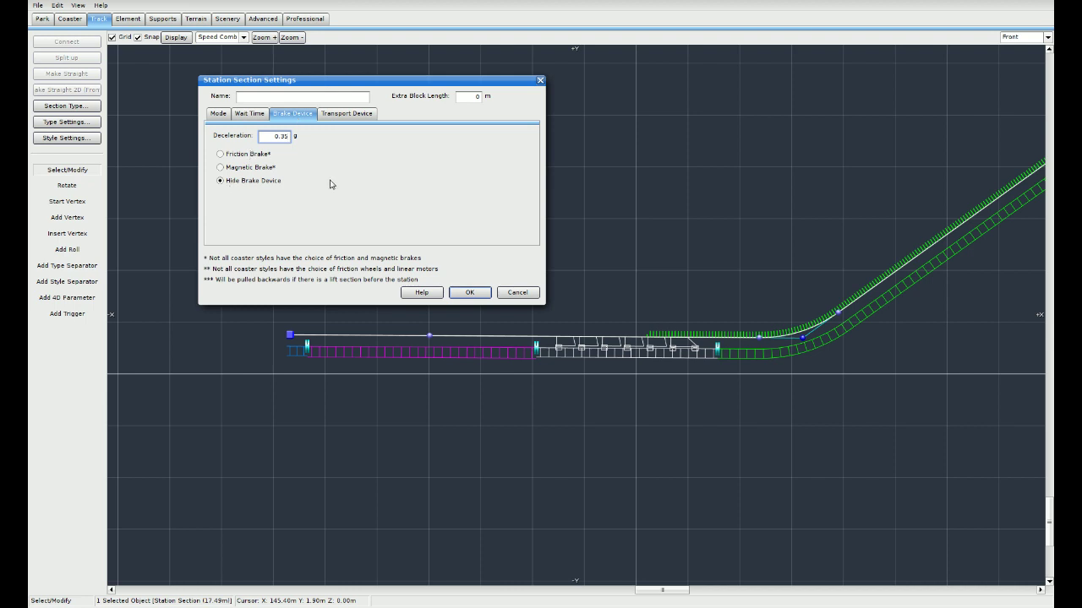
left_click(340, 118)
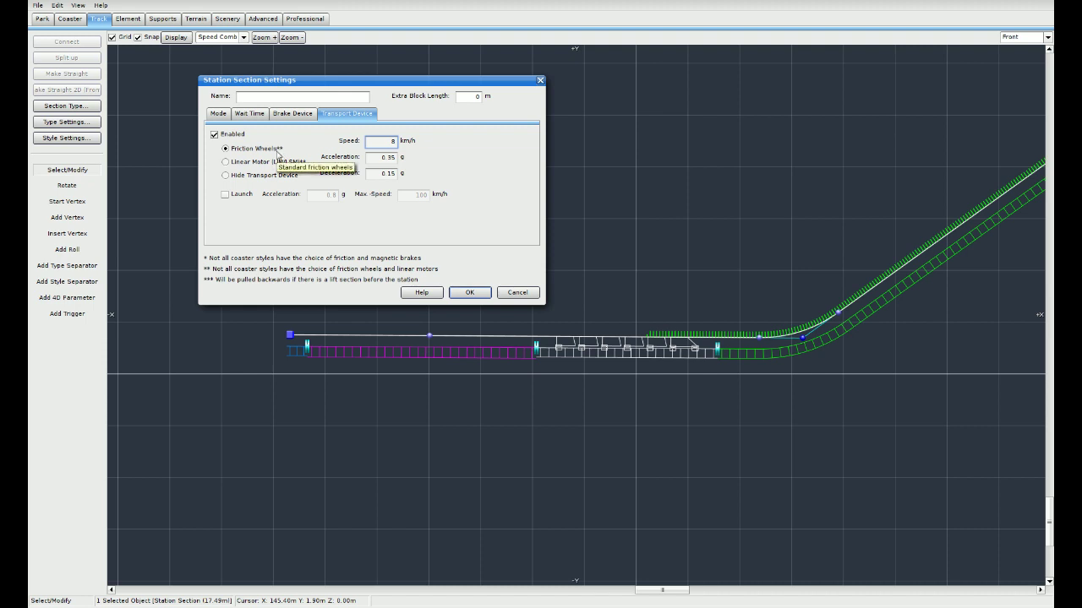
left_click(470, 292)
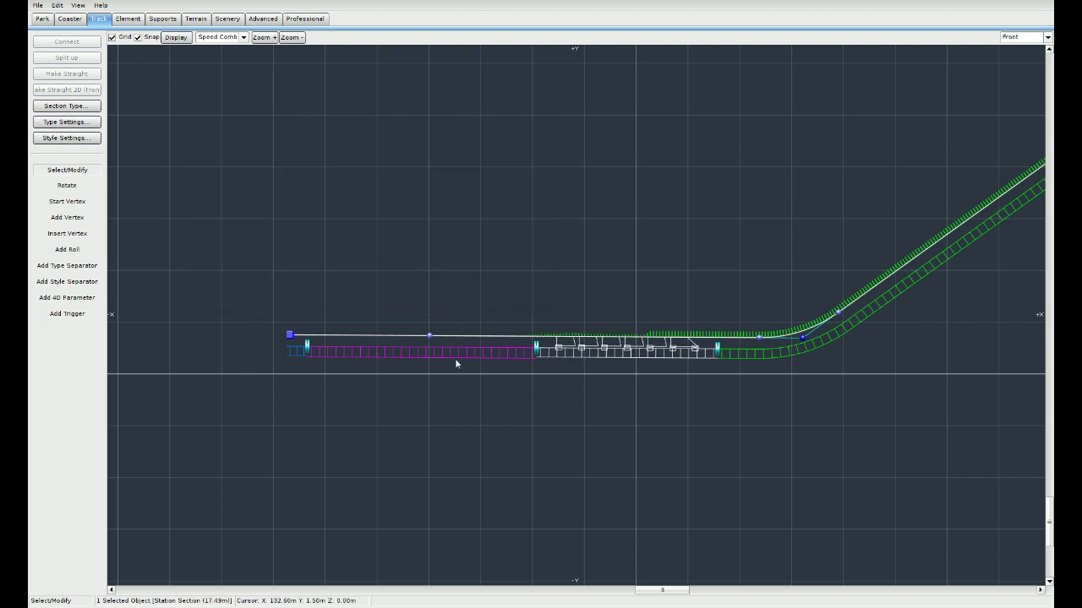
Step: Open the brake section's settings and enable its transport device with Friction Wheels
double_click(455, 357)
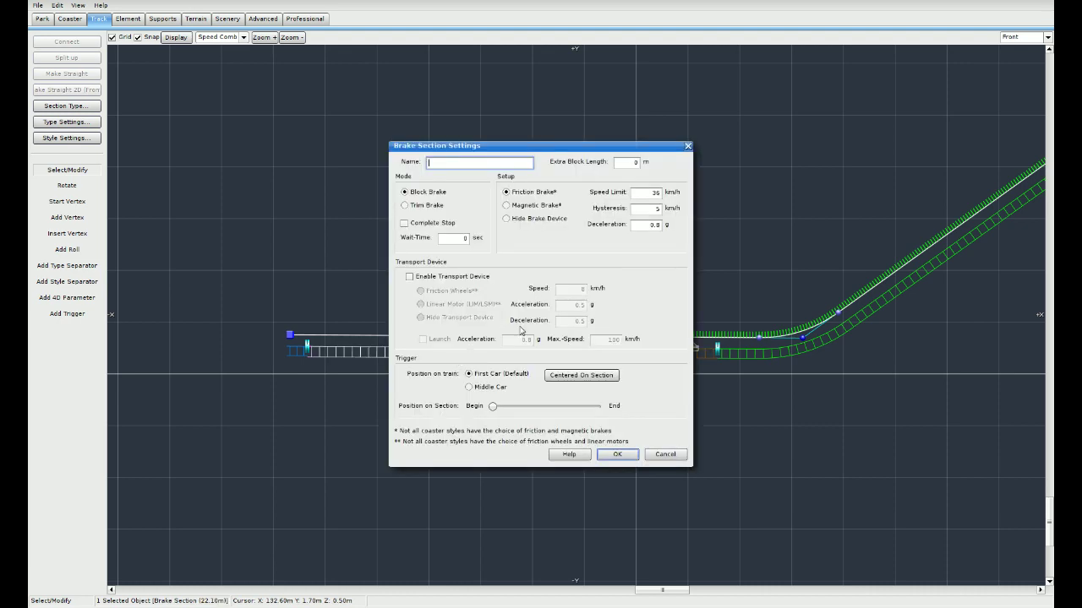
left_click_drag(560, 146, 754, 146)
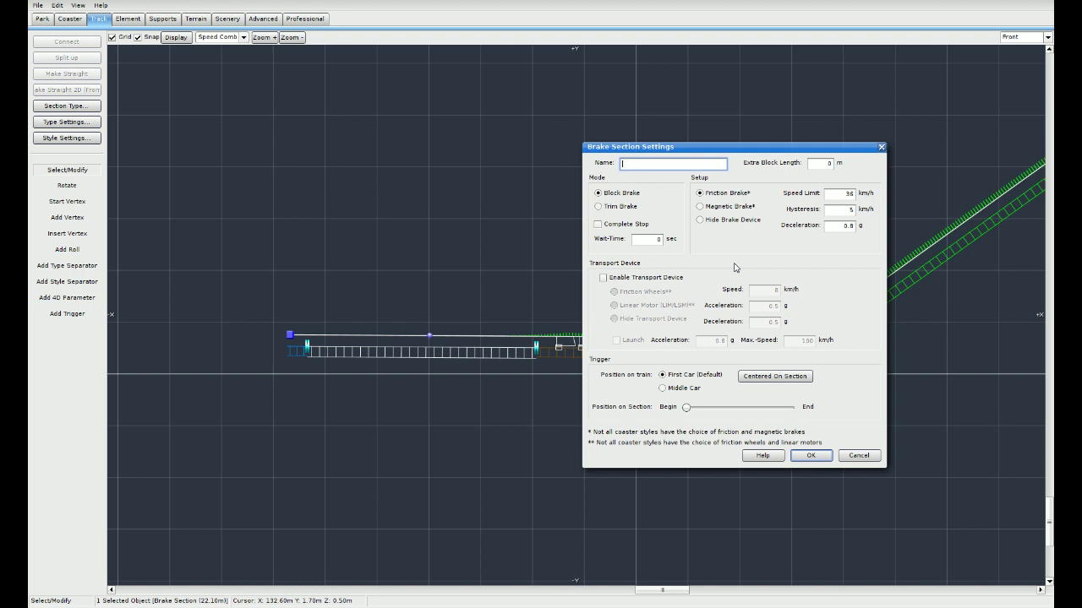
left_click(603, 278)
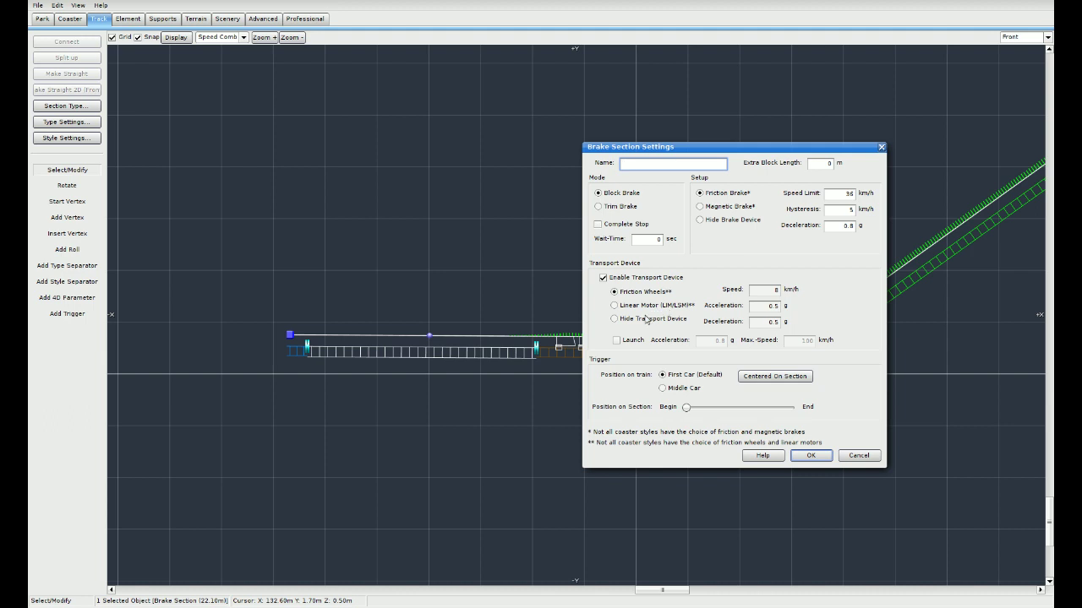
left_click(632, 322)
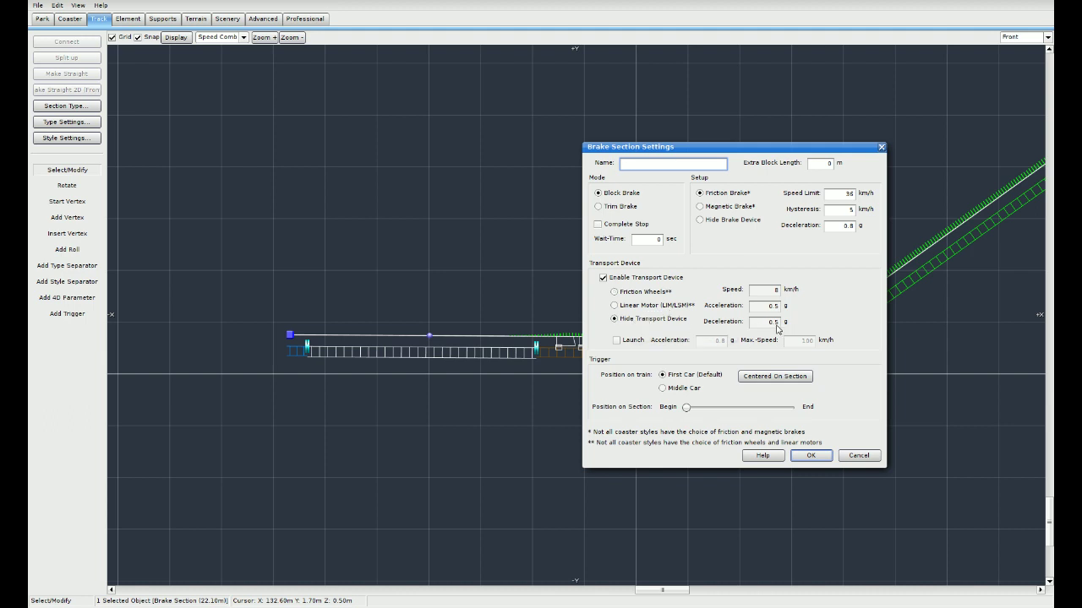
left_click(644, 294)
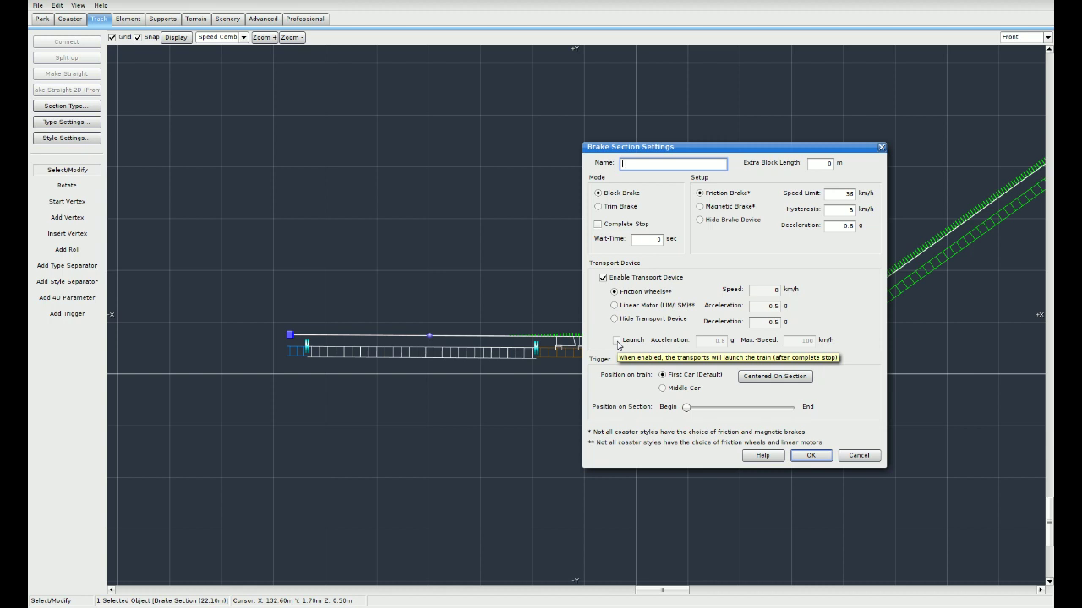
left_click(776, 309)
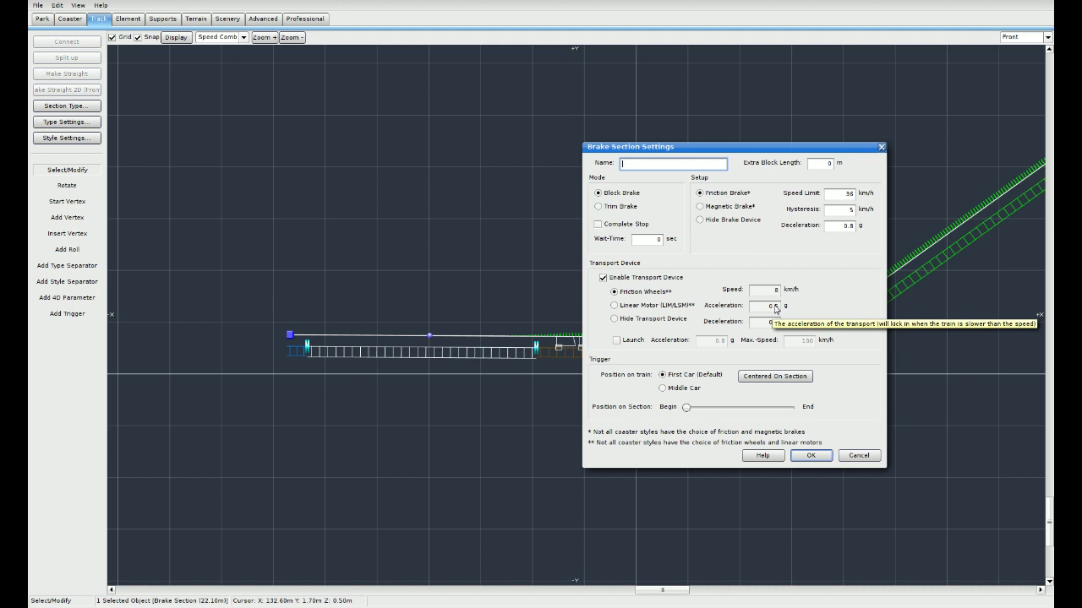
Step: Try the Launch option with 1.5 g acceleration on the brake's transport device, and disable Launch again
left_click(617, 340)
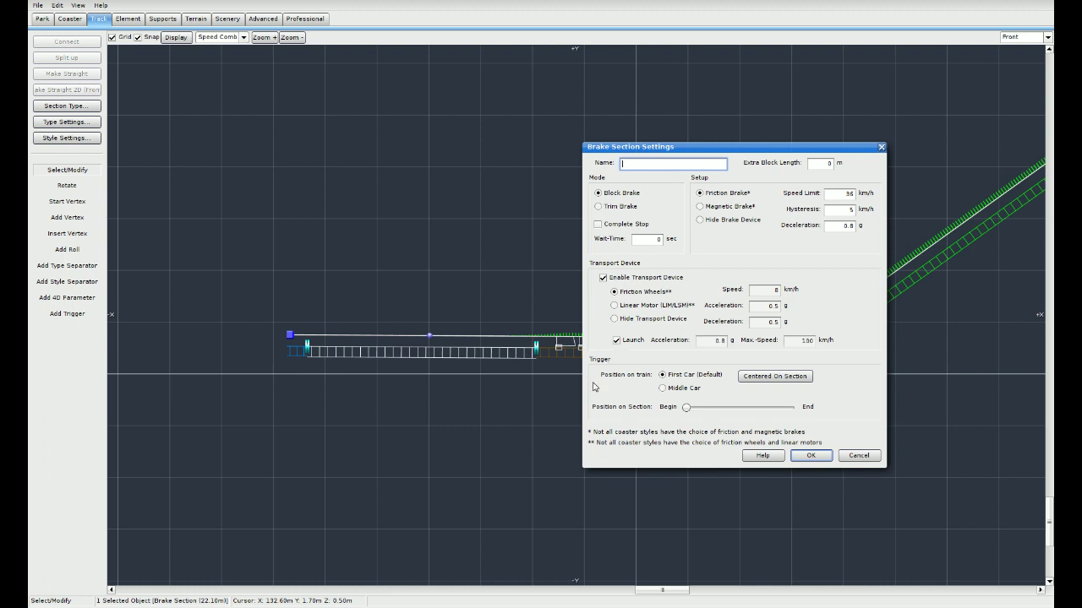
left_click(705, 343)
type("1.5")
key("Tab")
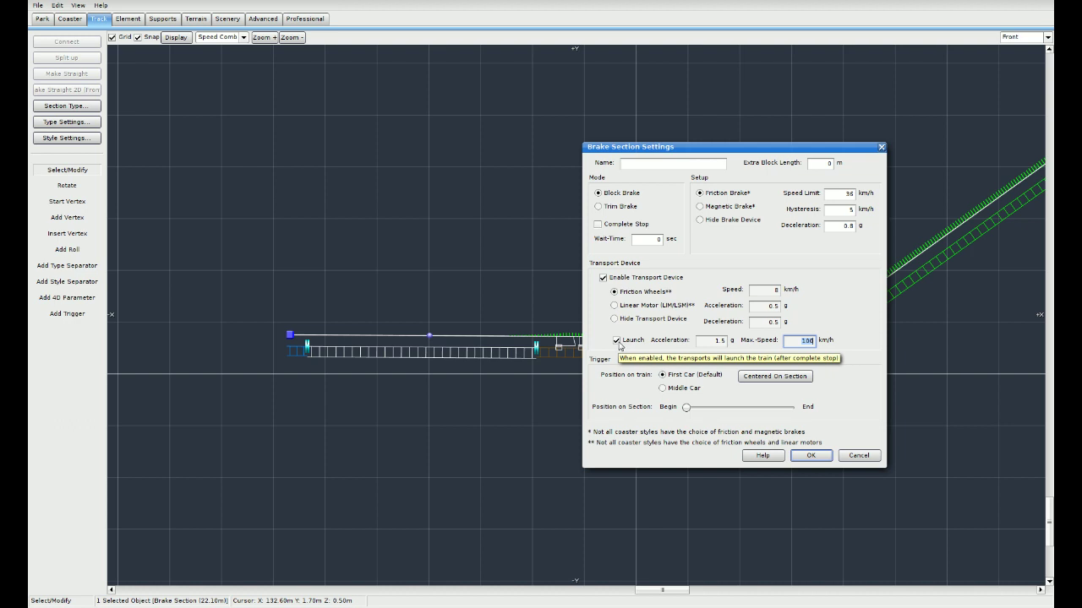
left_click(616, 341)
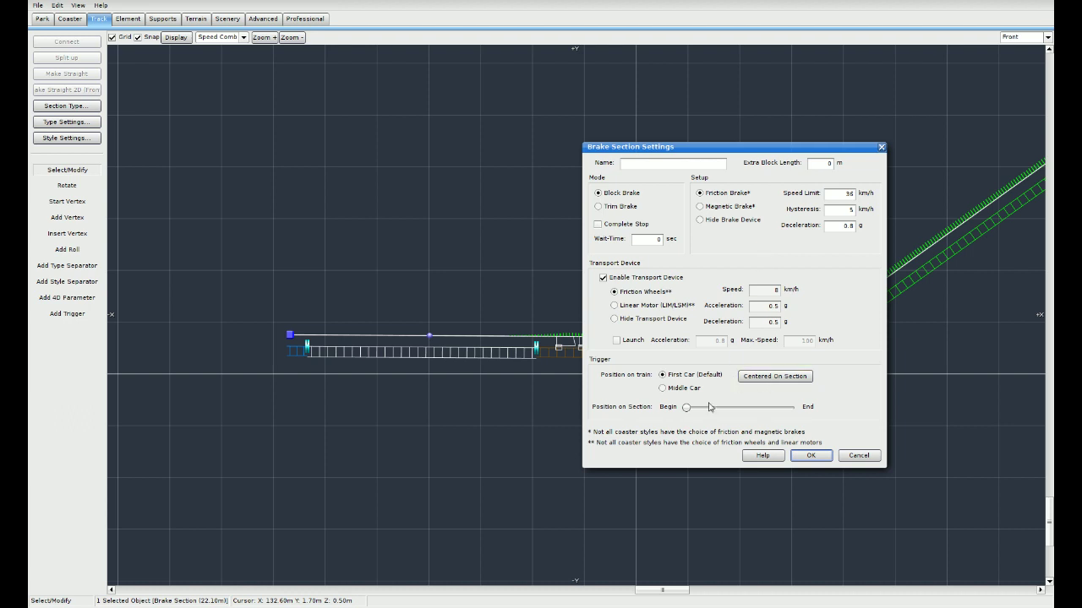
Step: Try several brake trigger positions along the section, using both First Car and Middle Car as the triggering position on the train
left_click_drag(686, 407, 717, 411)
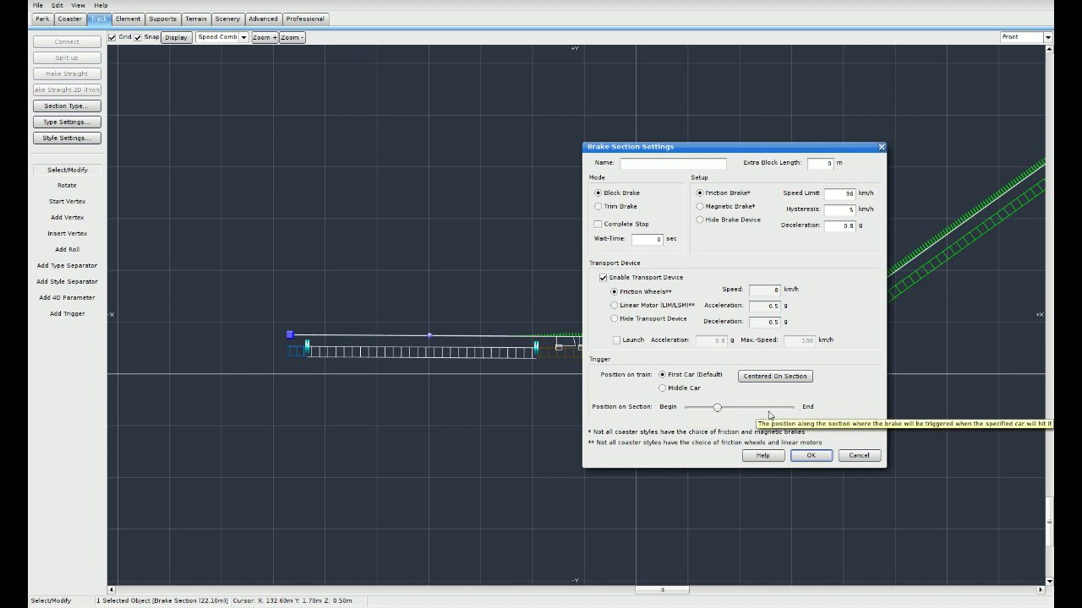
left_click_drag(717, 409, 763, 408)
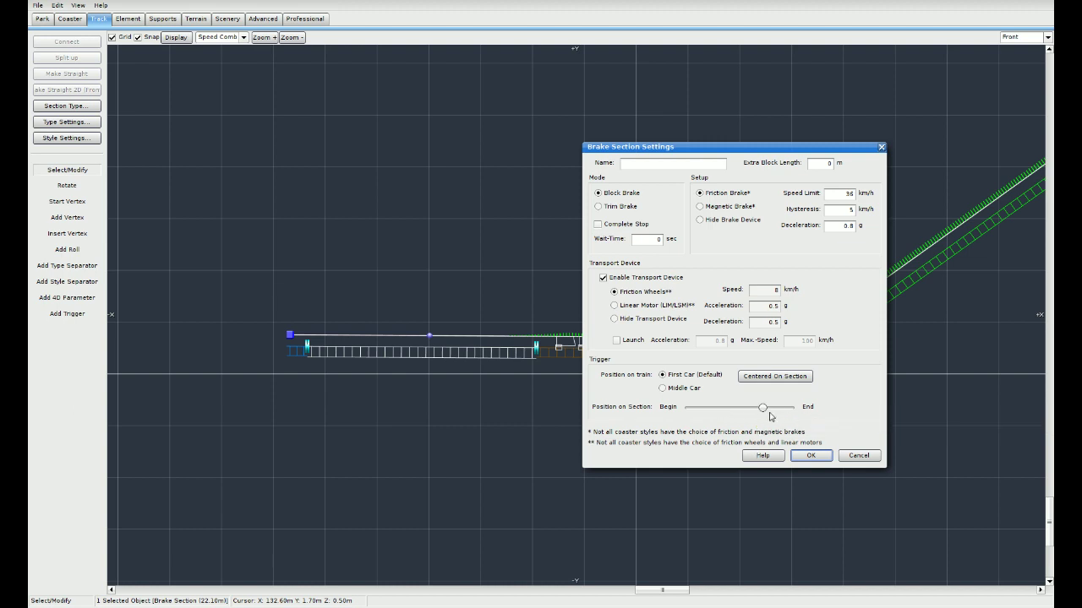
left_click(663, 390)
left_click_drag(760, 414, 724, 413)
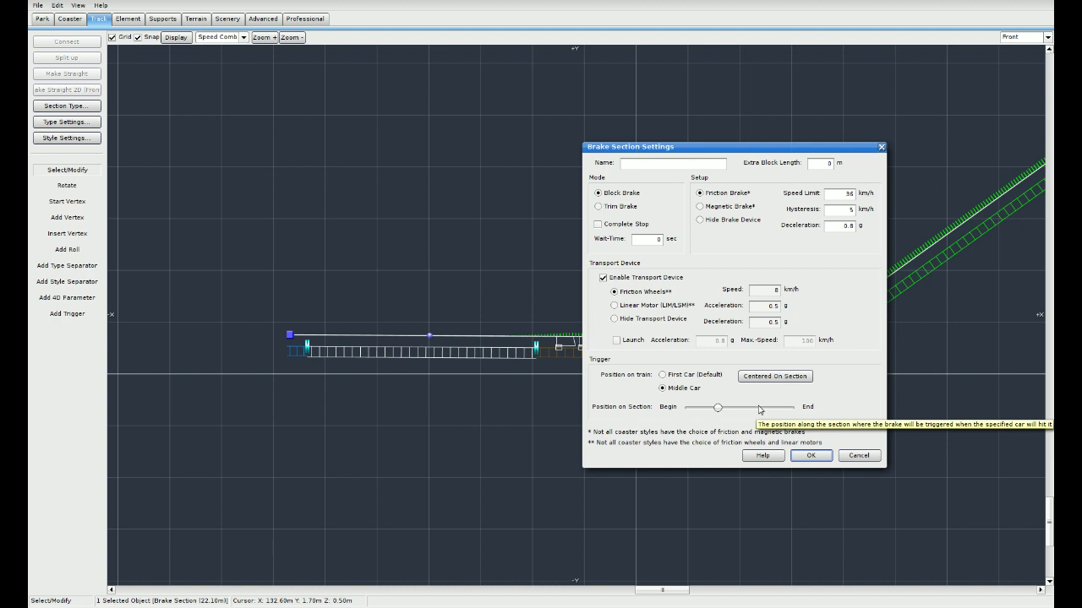
left_click(663, 374)
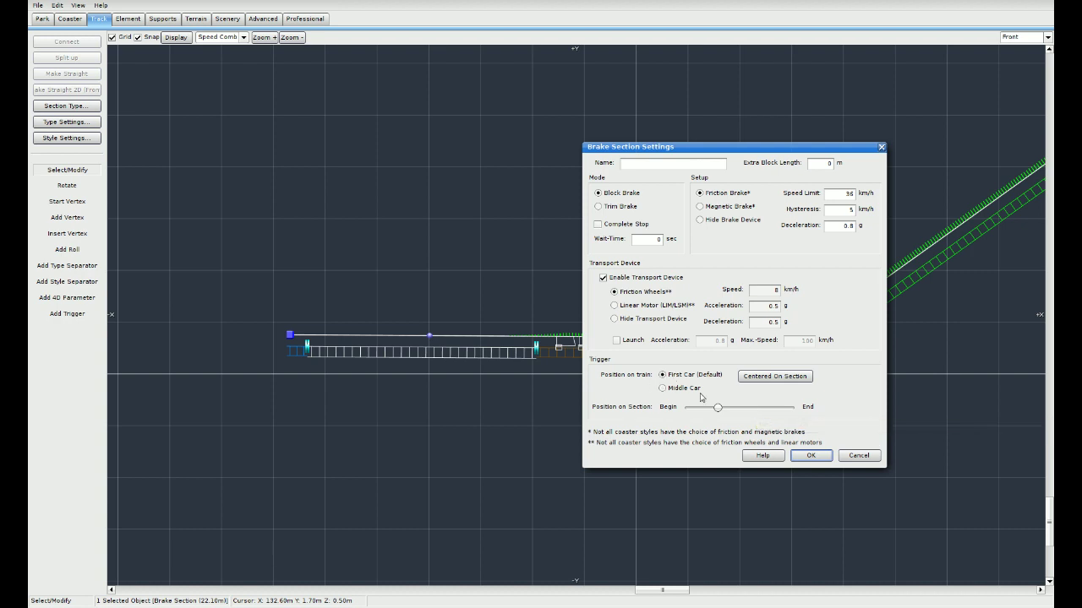
left_click_drag(718, 413, 684, 414)
Step: Center the brake trigger on the section and apply the brake section settings
left_click(790, 382)
left_click_drag(785, 153, 699, 190)
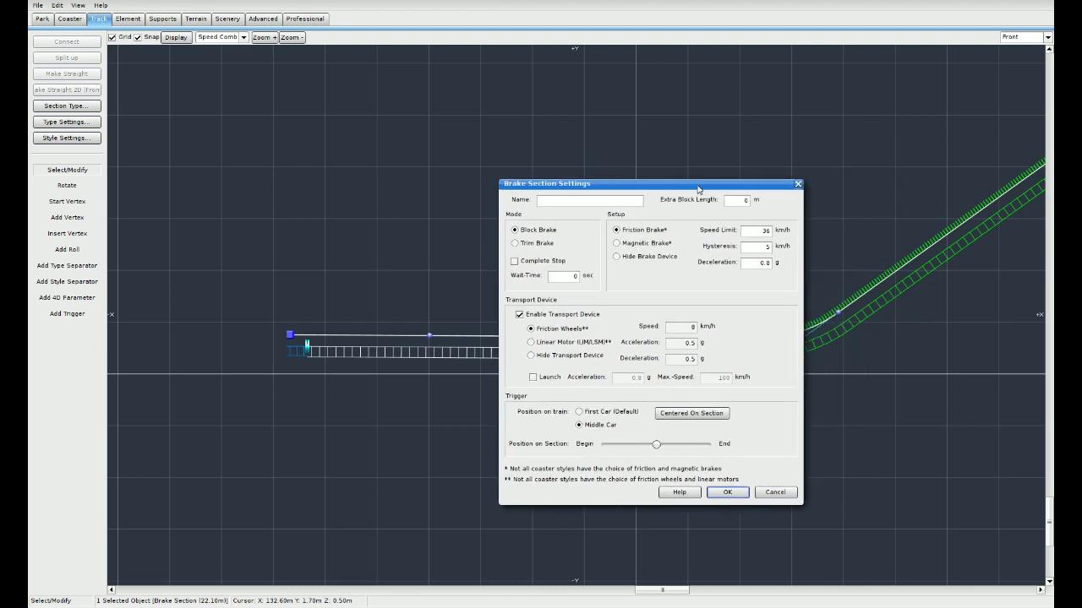
left_click(728, 492)
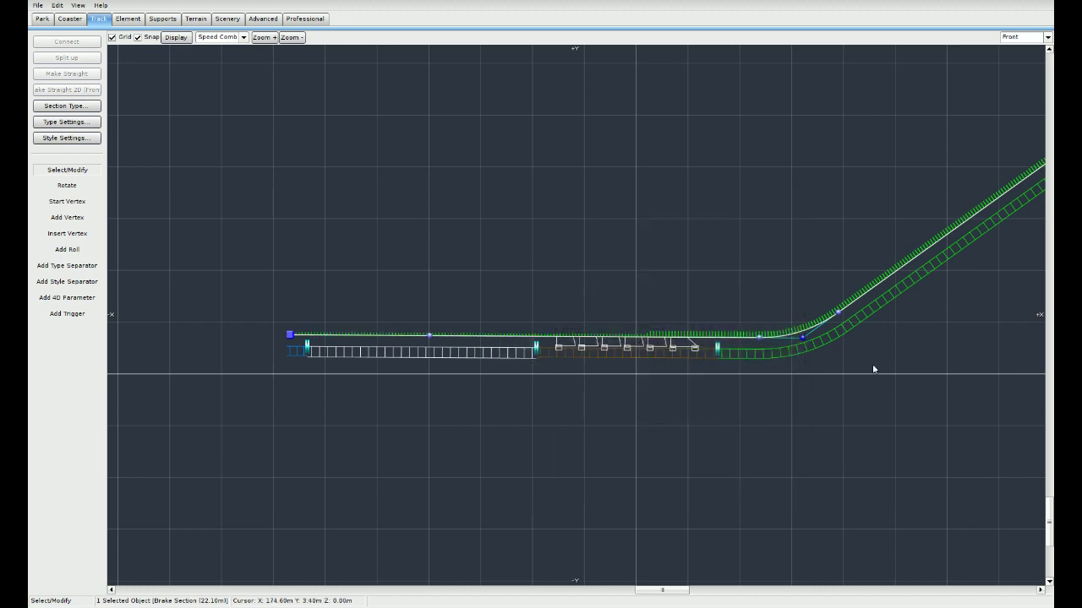
Step: Switch to the Top view at the open track end before the brake section and clear the selection
right_click_drag(939, 327, 429, 427)
scroll(715, 390, "down", 2)
right_click_drag(715, 390, 555, 400)
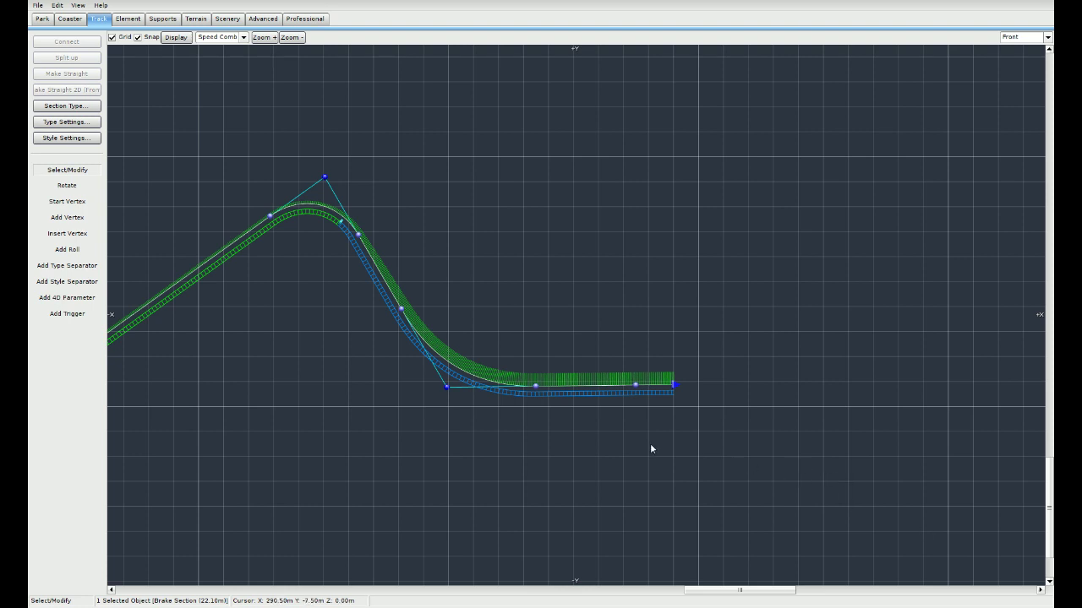
left_click(1022, 37)
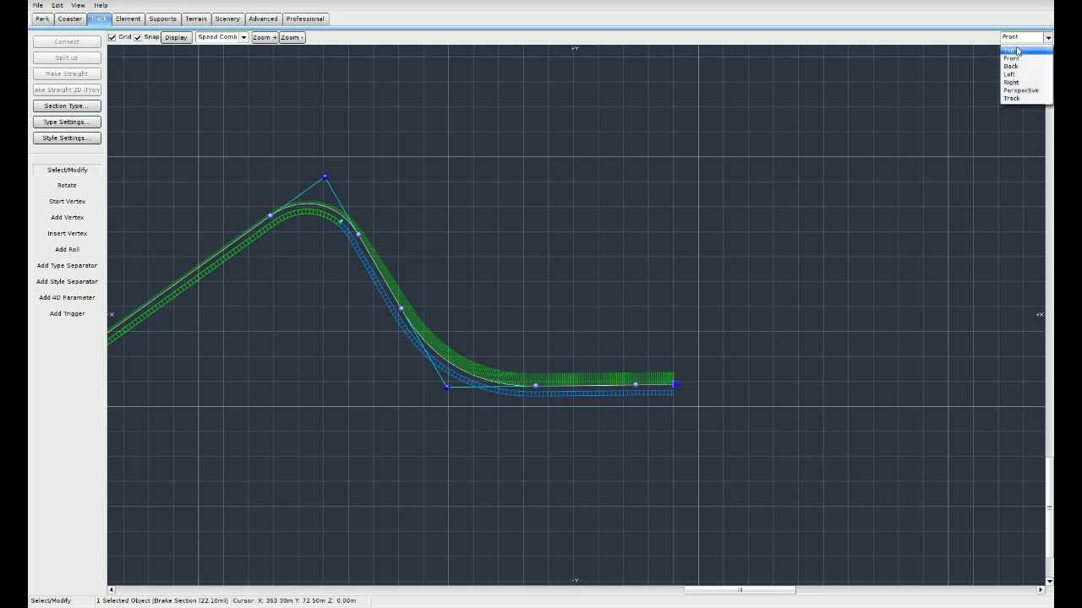
left_click(1018, 51)
right_click_drag(818, 326, 625, 307)
scroll(624, 325, "up", 8)
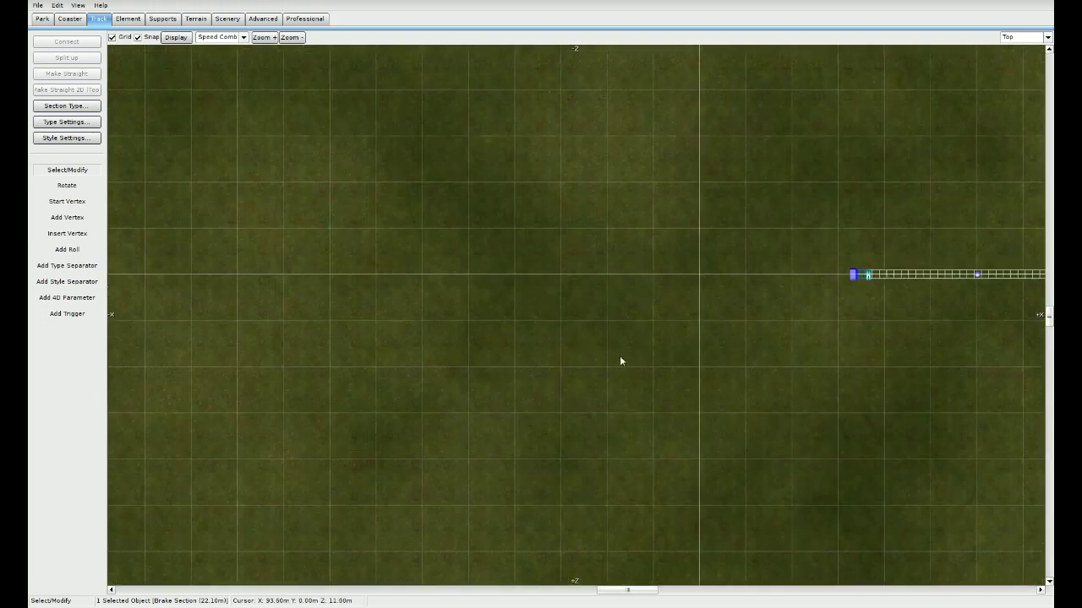
right_click_drag(892, 289, 727, 347)
scroll(726, 347, "up", 3)
left_click(634, 372)
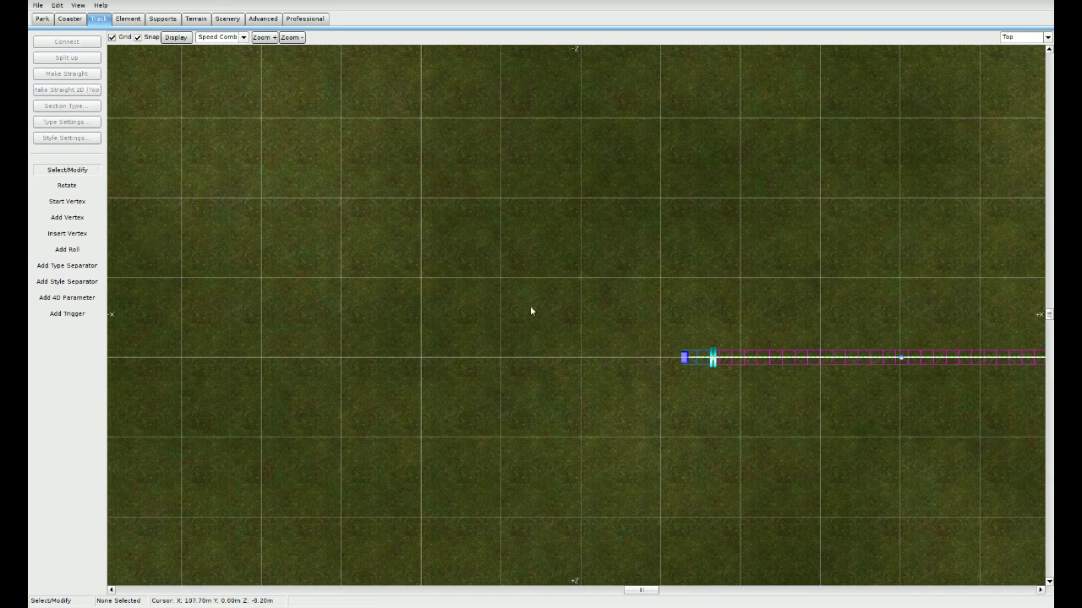
right_click_drag(582, 263, 566, 357)
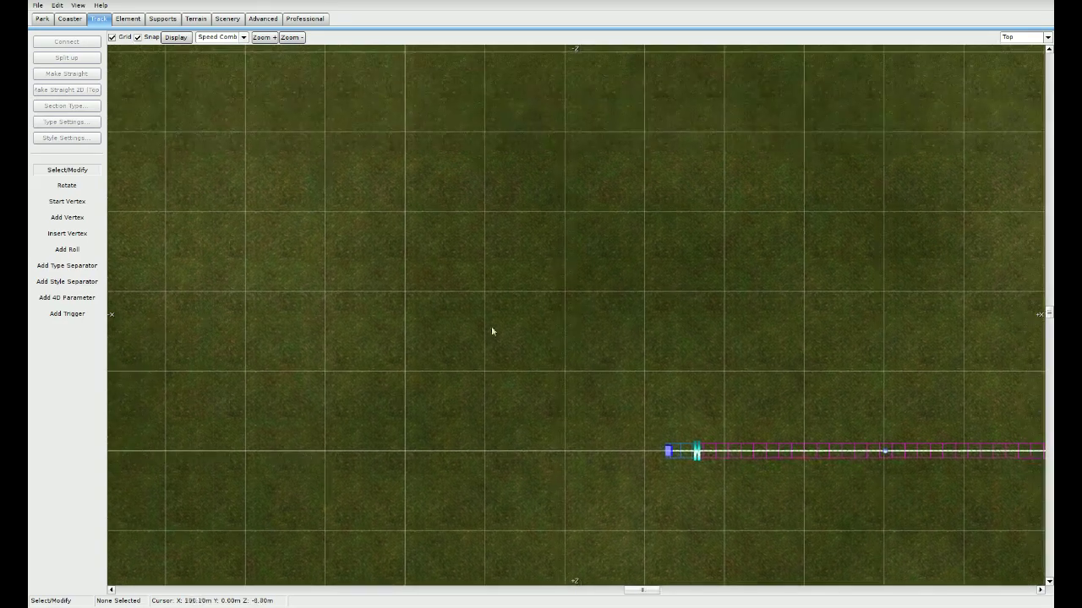
Step: Add three vertices at the open end before the brake section, turning the track roughly 90 degrees away from the station line
left_click(67, 217)
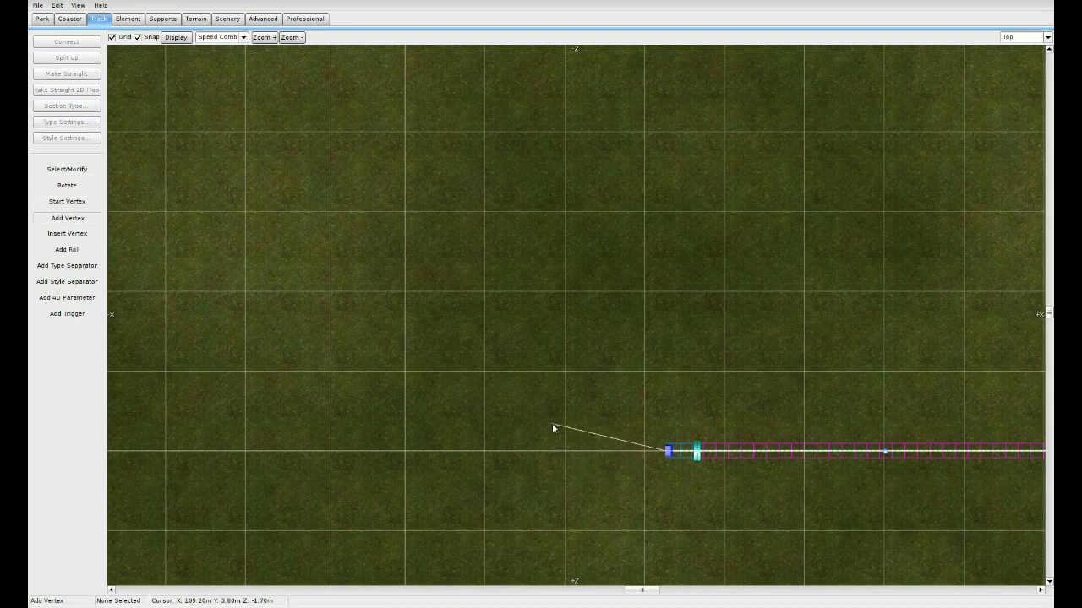
left_click(640, 346)
left_click(630, 220)
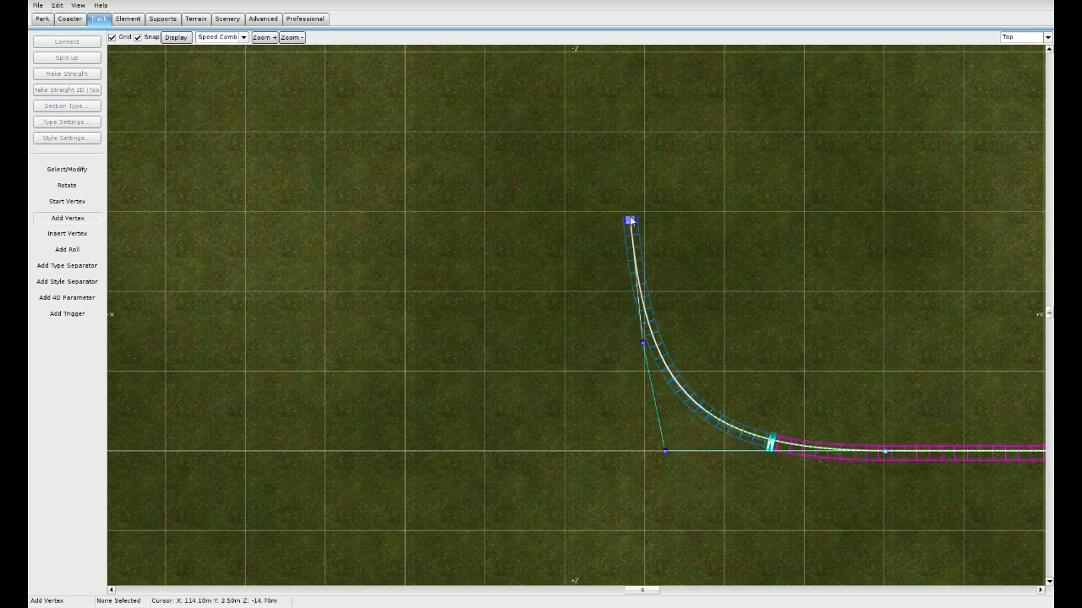
left_click(629, 77)
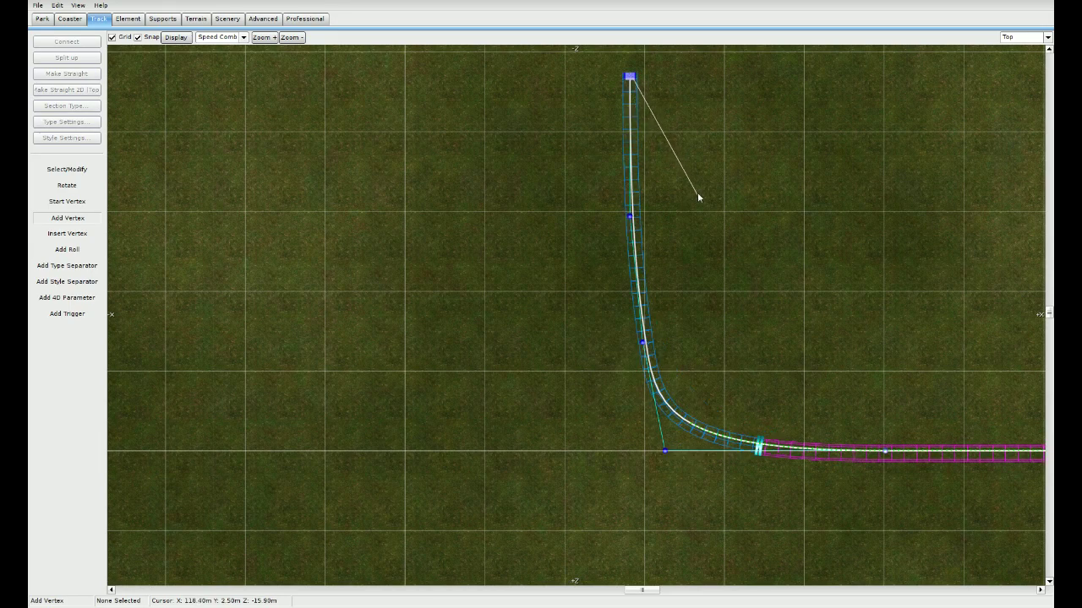
right_click(580, 250)
Step: Adjust the curve's corner and entry vertices and shift the brake section's separators so the brake section lies entirely on straight track
right_click_drag(732, 288, 534, 281)
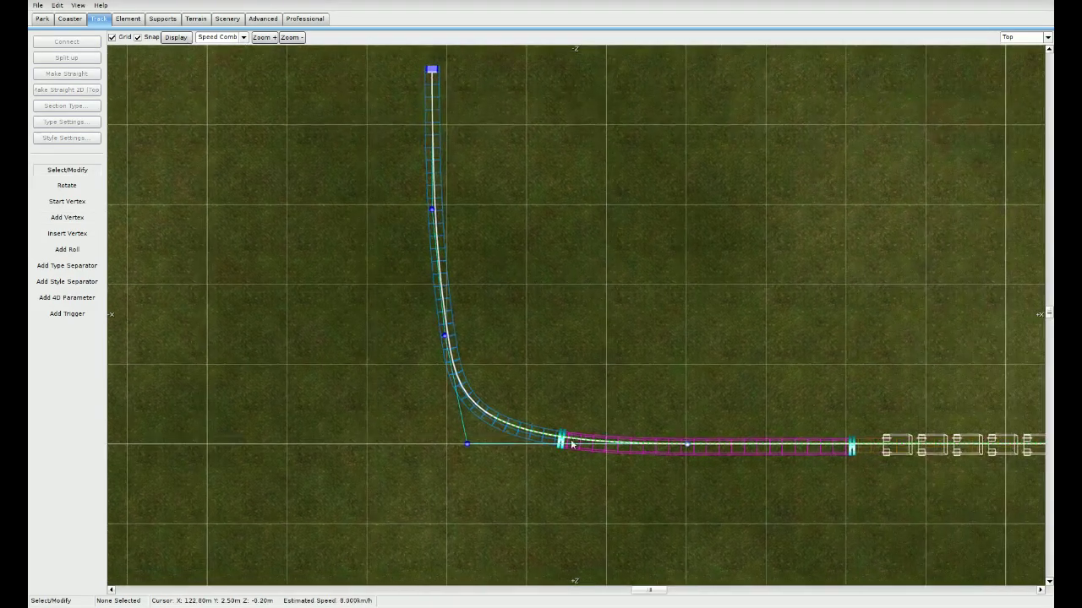
left_click(468, 446)
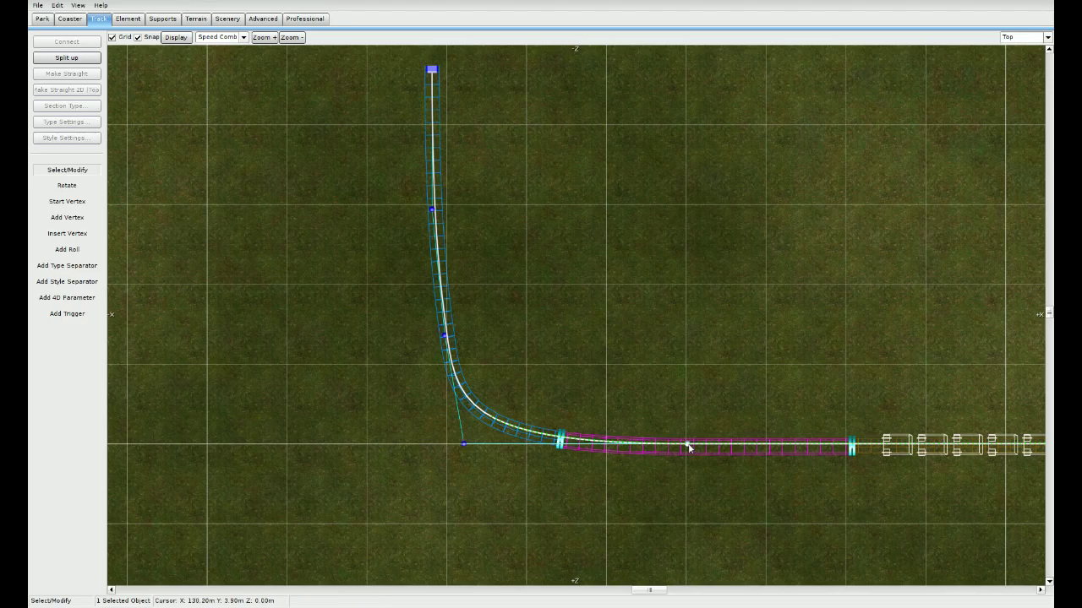
left_click_drag(688, 446, 667, 445)
left_click_drag(550, 439, 630, 445)
left_click_drag(813, 449, 856, 447)
left_click_drag(596, 447, 641, 447)
Step: Straighten the new track leg by shifting its end and middle vertices, and make the middle vertex strict
right_click_drag(560, 366, 606, 436)
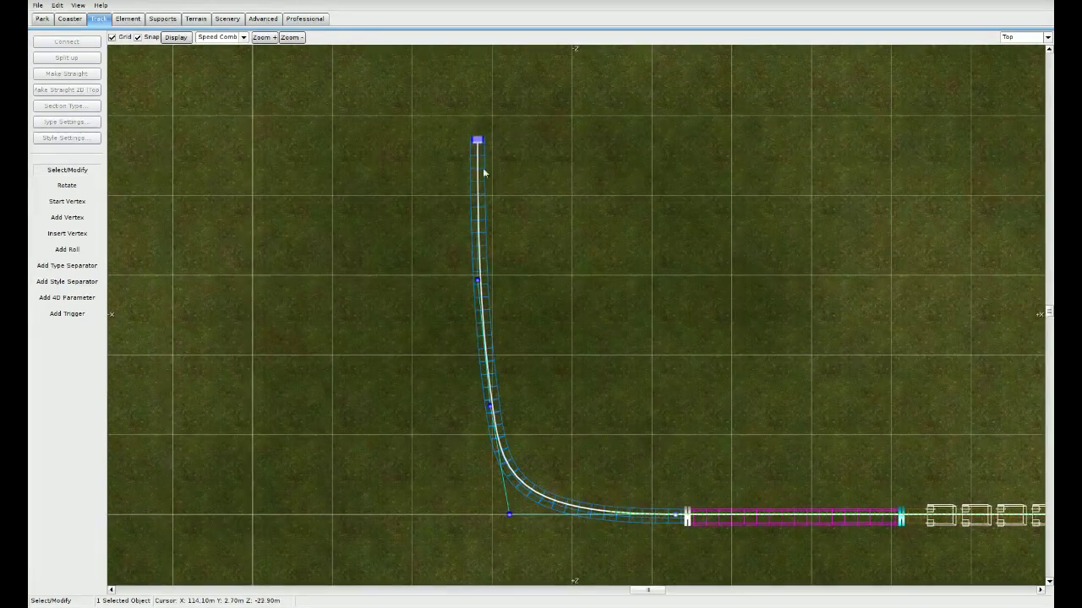
left_click_drag(478, 140, 488, 138)
left_click_drag(479, 281, 492, 269)
left_click(491, 407)
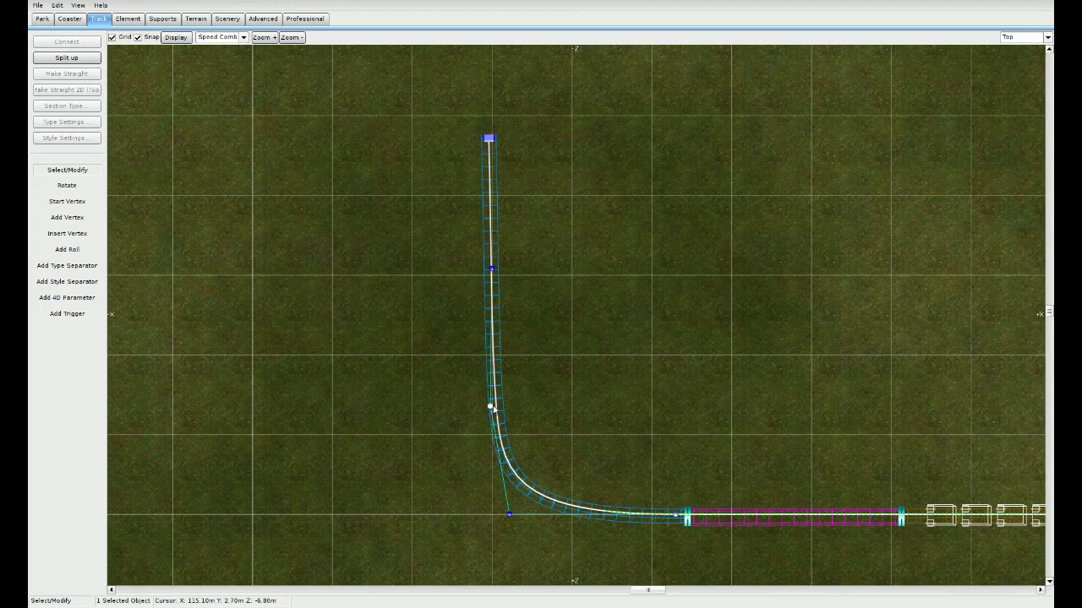
double_click(492, 270)
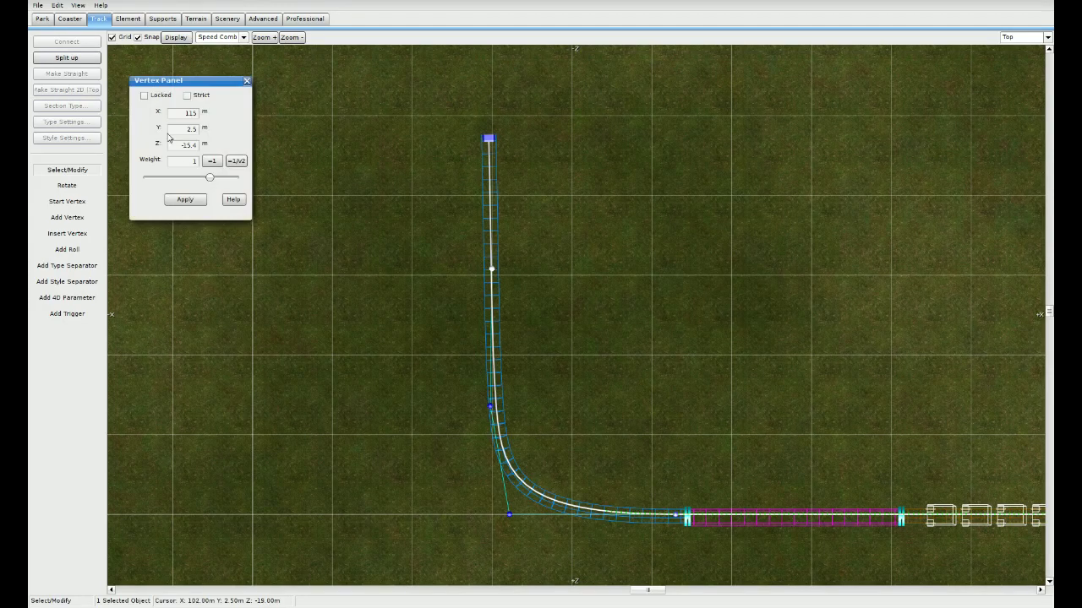
left_click(238, 161)
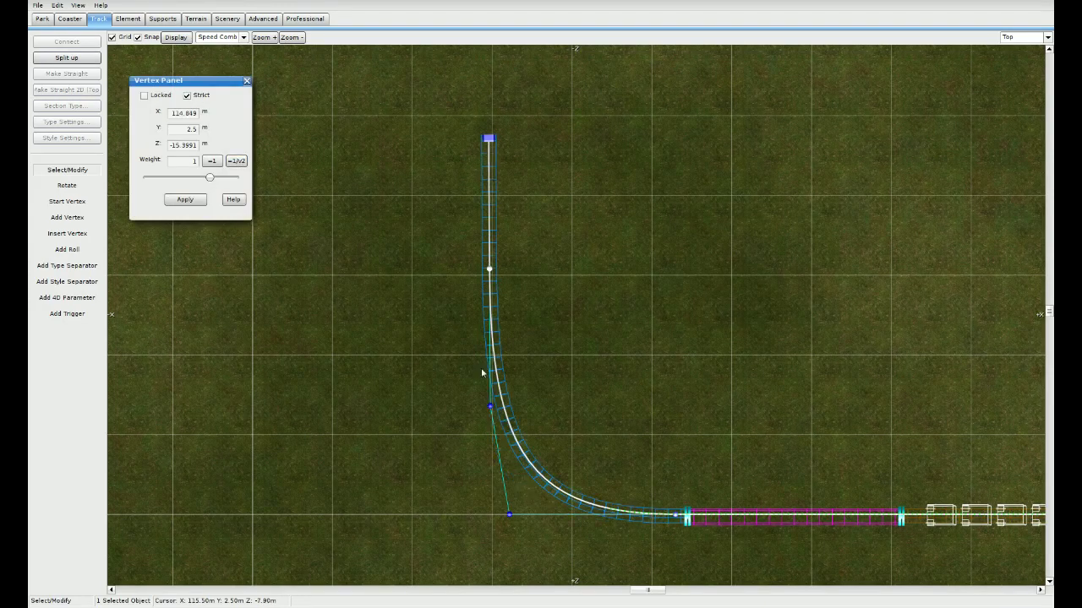
Step: Make the vertex beside the curve strict and move the track's end vertex to X 116.2 m, Z -24.2 m, aligning the leg vertically
left_click(488, 405)
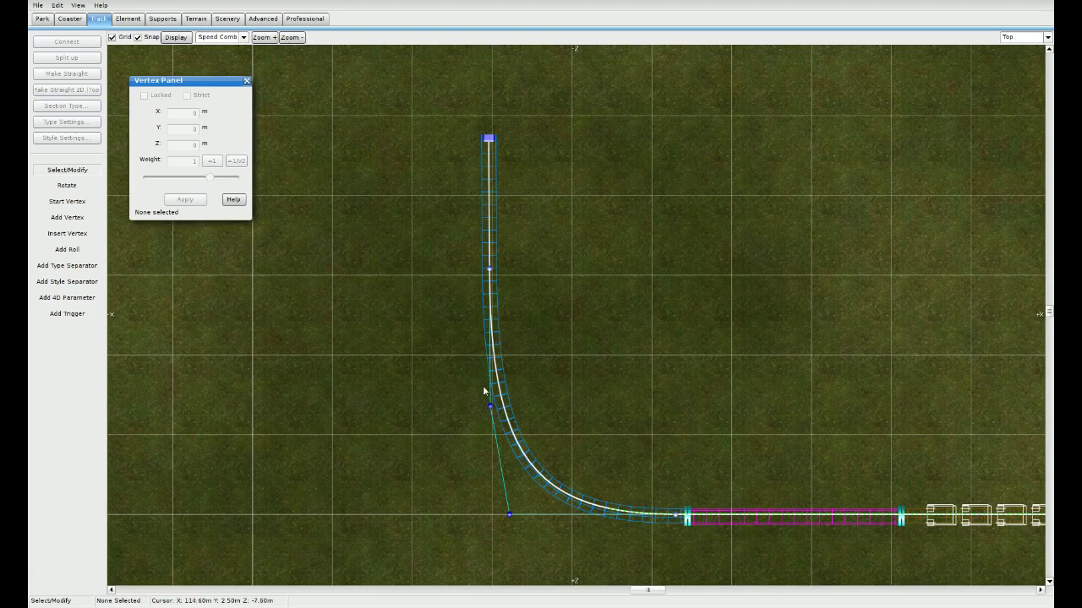
left_click(490, 407)
left_click(187, 95)
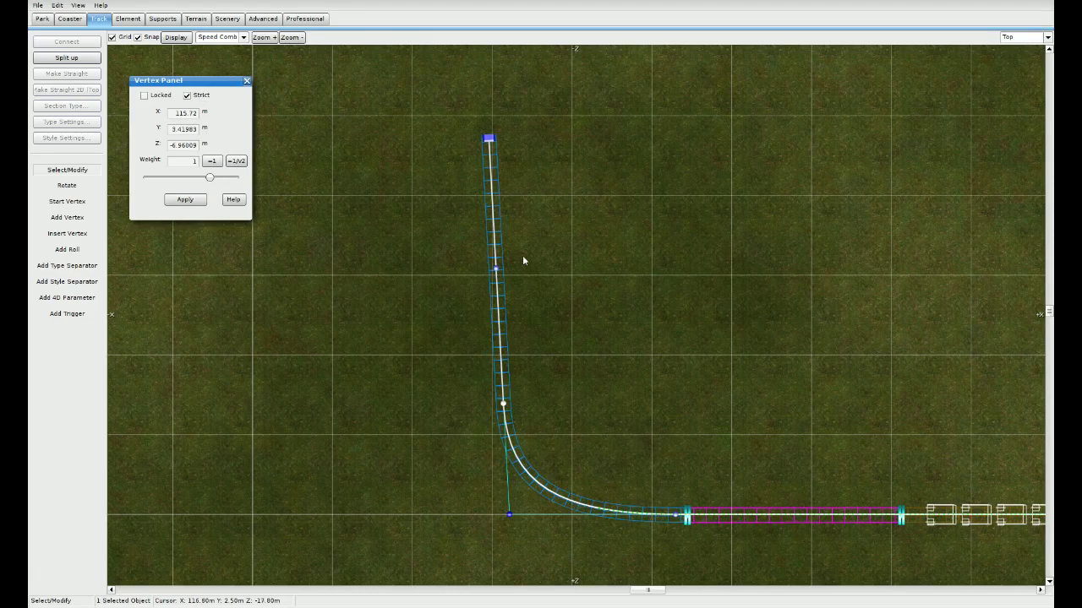
left_click(549, 178)
left_click_drag(494, 147, 516, 138)
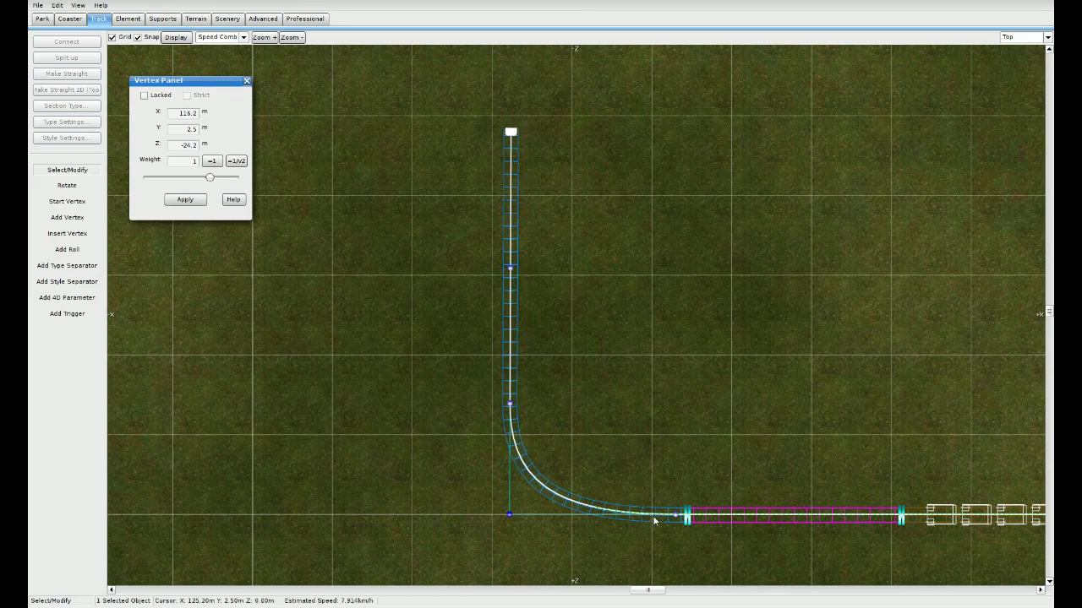
Step: Change the track's comb display to Radius Comb around the new curve
left_click(243, 37)
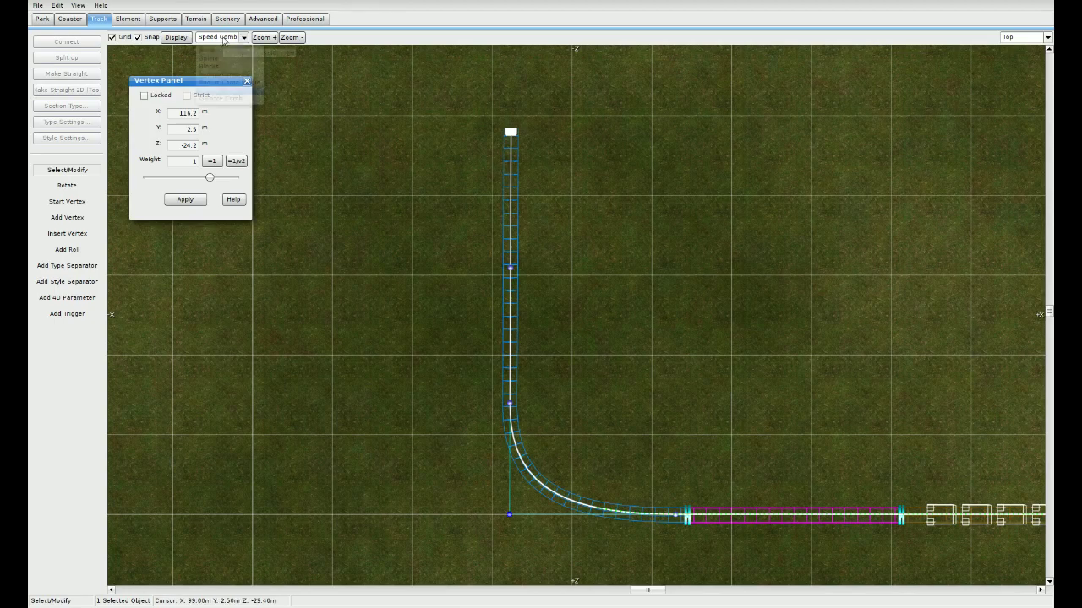
left_click(232, 83)
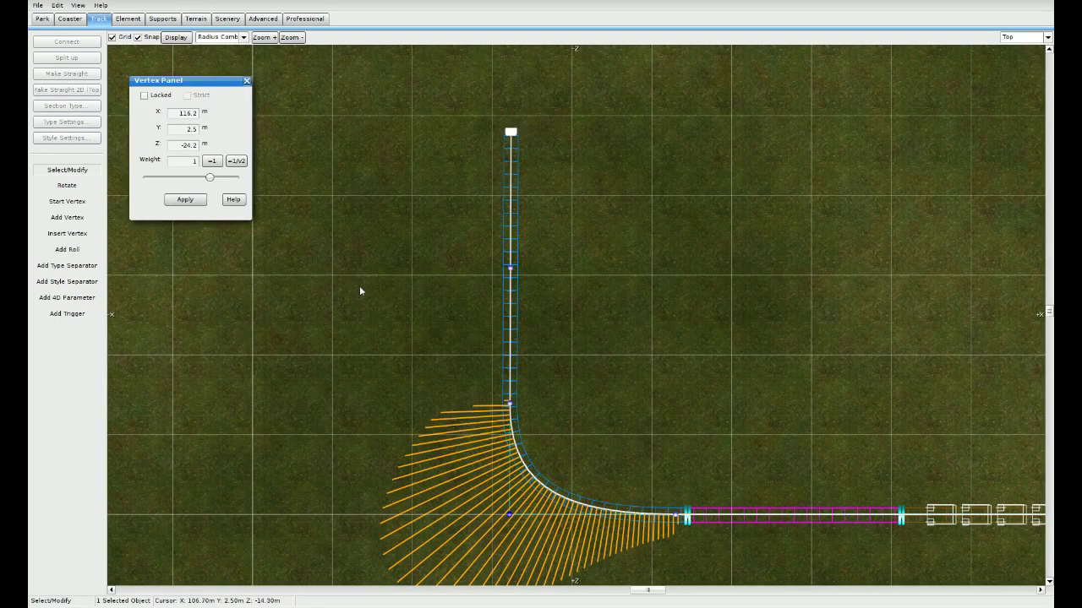
right_click_drag(378, 295, 317, 246)
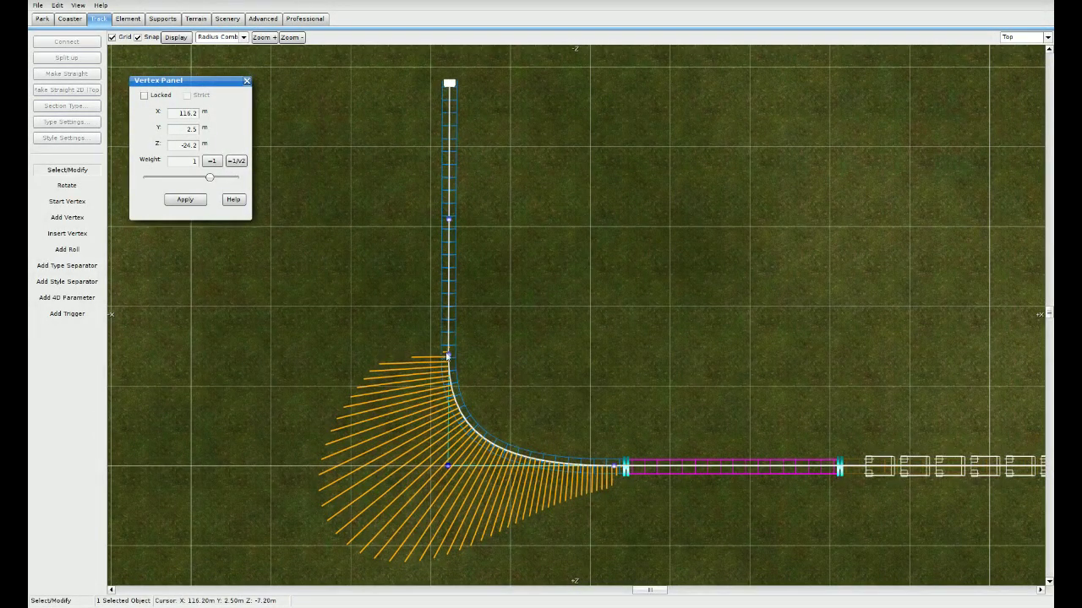
Step: Lengthen the curve by moving its upper strict vertex to Z -11 m and the vertical leg's middle vertex to about Z -17.6 m
left_click(472, 337)
left_click_drag(448, 356, 447, 310)
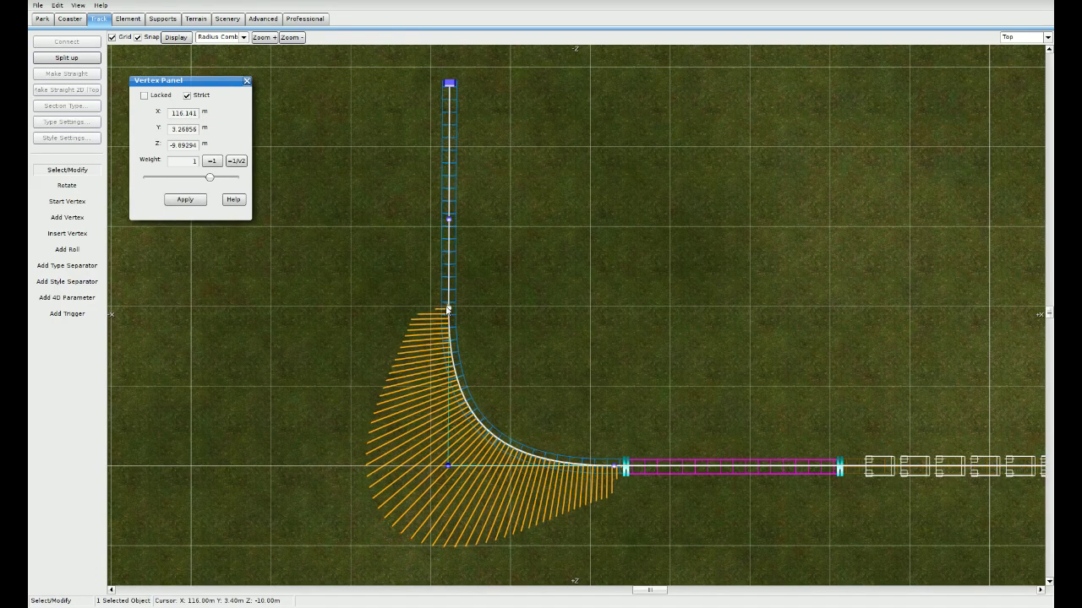
left_click_drag(449, 220, 450, 193)
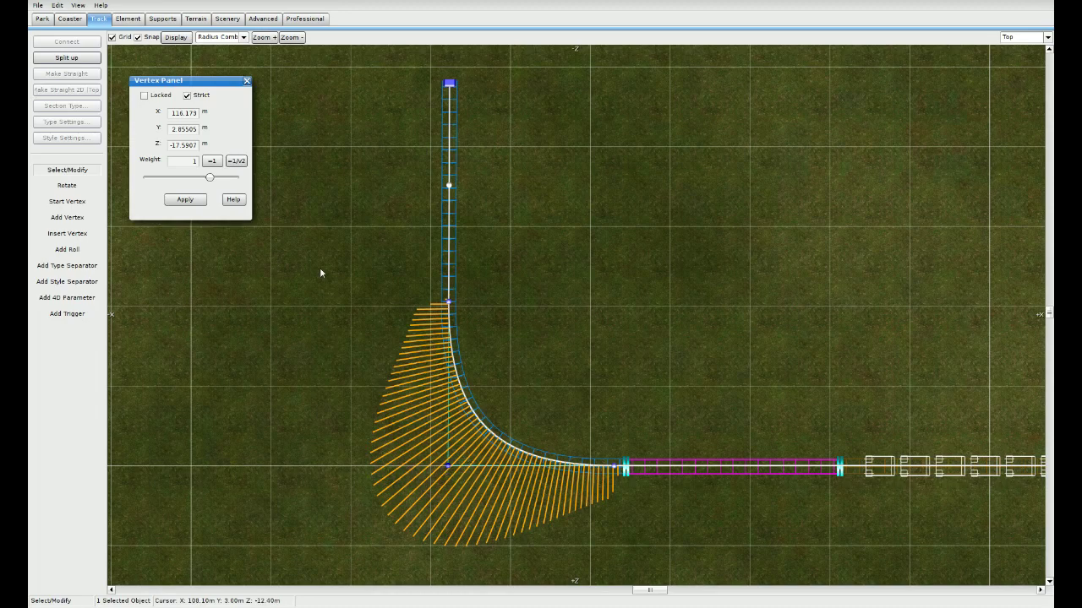
left_click(448, 300)
left_click_drag(449, 301, 445, 294)
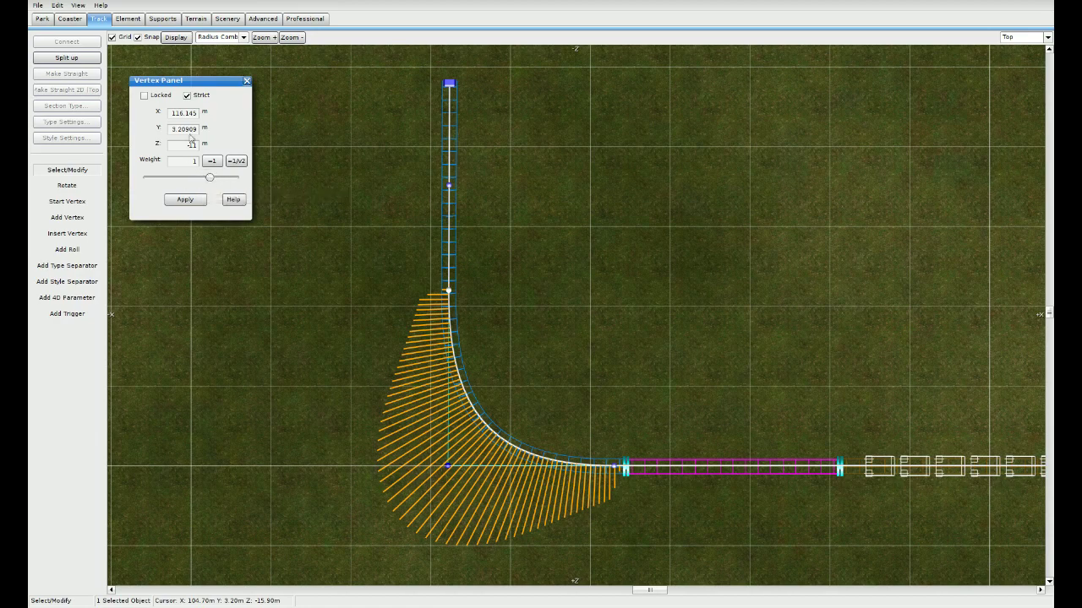
Step: Try lower weights and a weight of 1 on the curve's corner vertex, and settle on 1/√2 (0.707107)
left_click(448, 466)
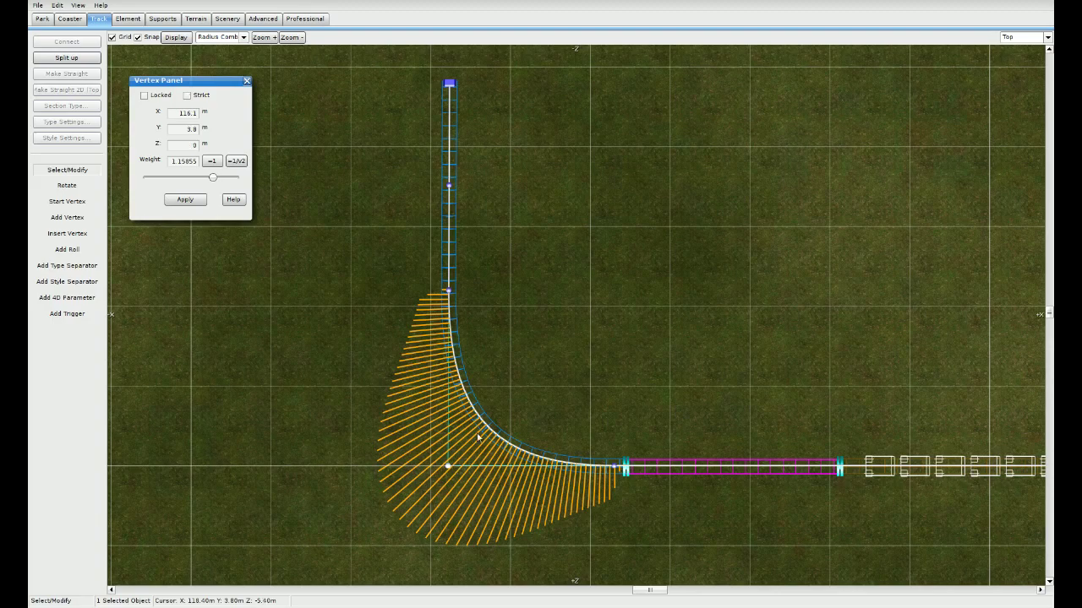
left_click_drag(213, 178, 200, 178)
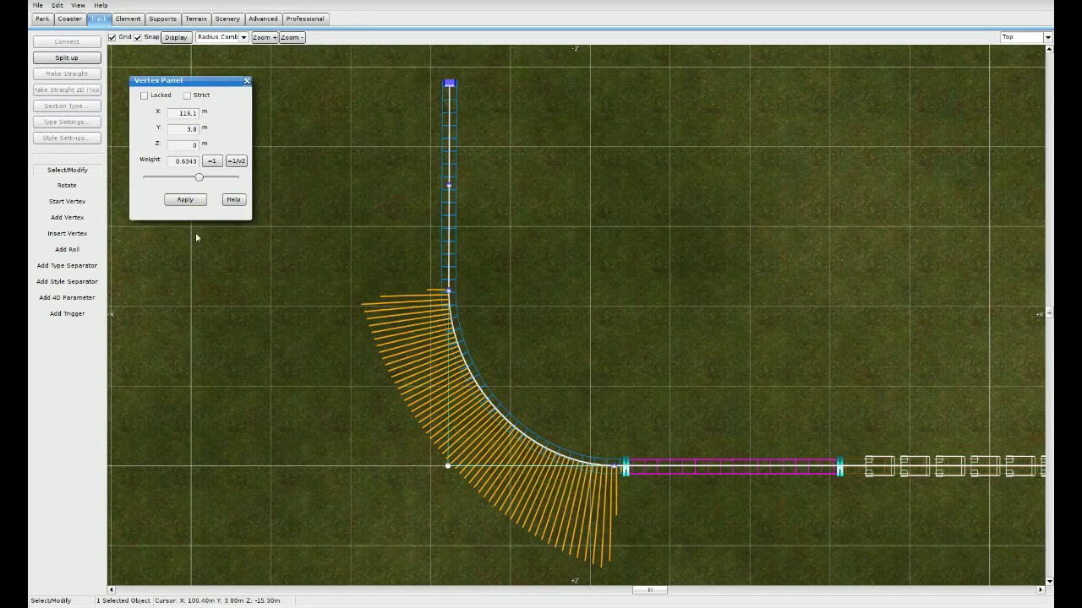
left_click_drag(201, 178, 188, 179)
left_click(213, 162)
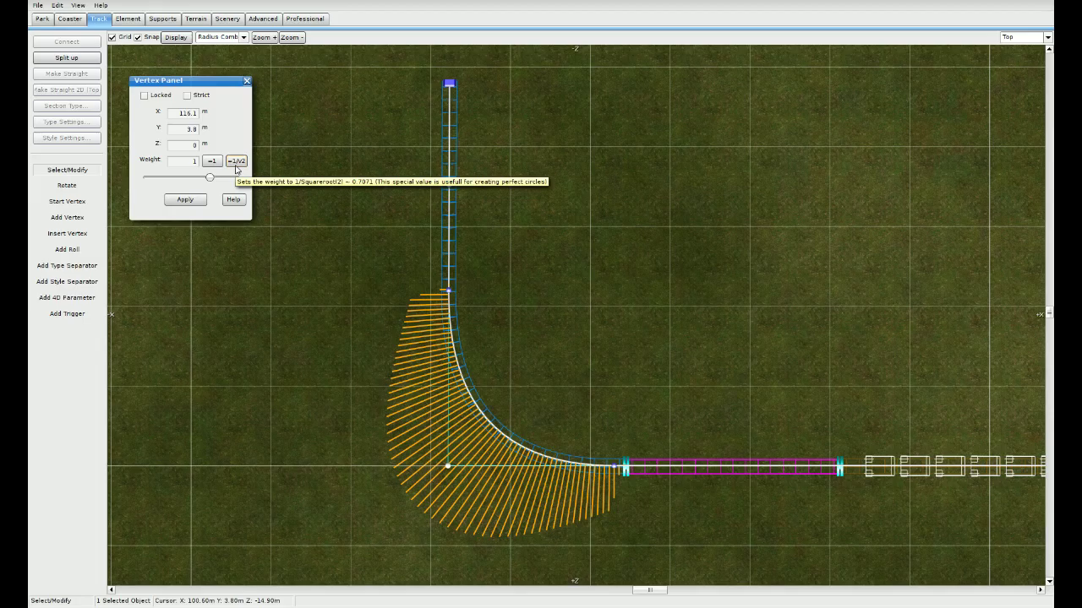
left_click(236, 161)
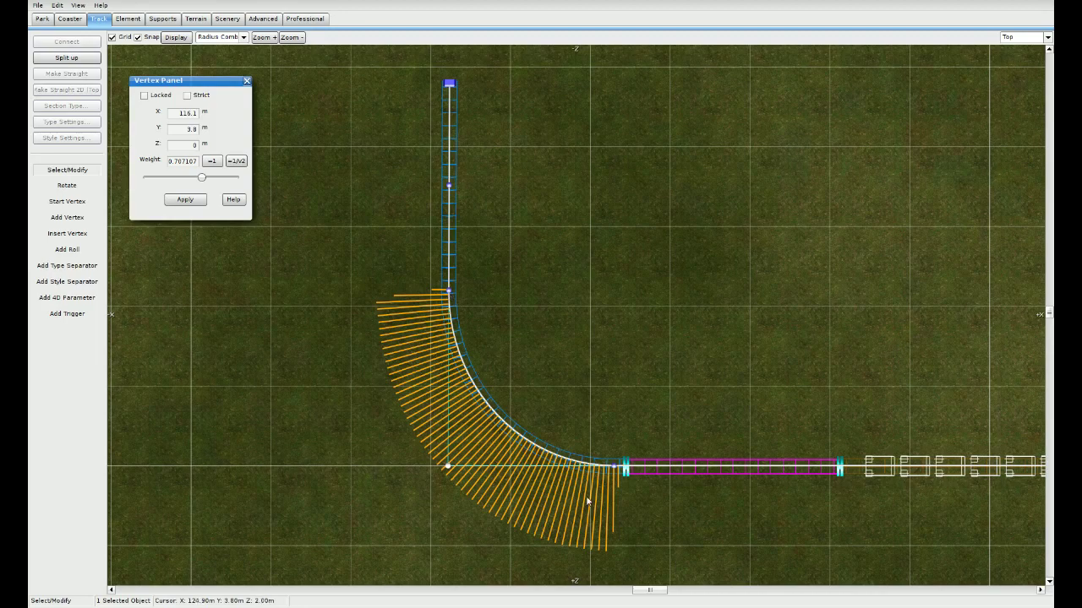
Step: Start a separate track west of the curve and place eight vertices around a square about 10 m wide, leaving it open
right_click_drag(519, 289, 524, 392)
right_click_drag(456, 306, 735, 325)
scroll(465, 310, "down", 3)
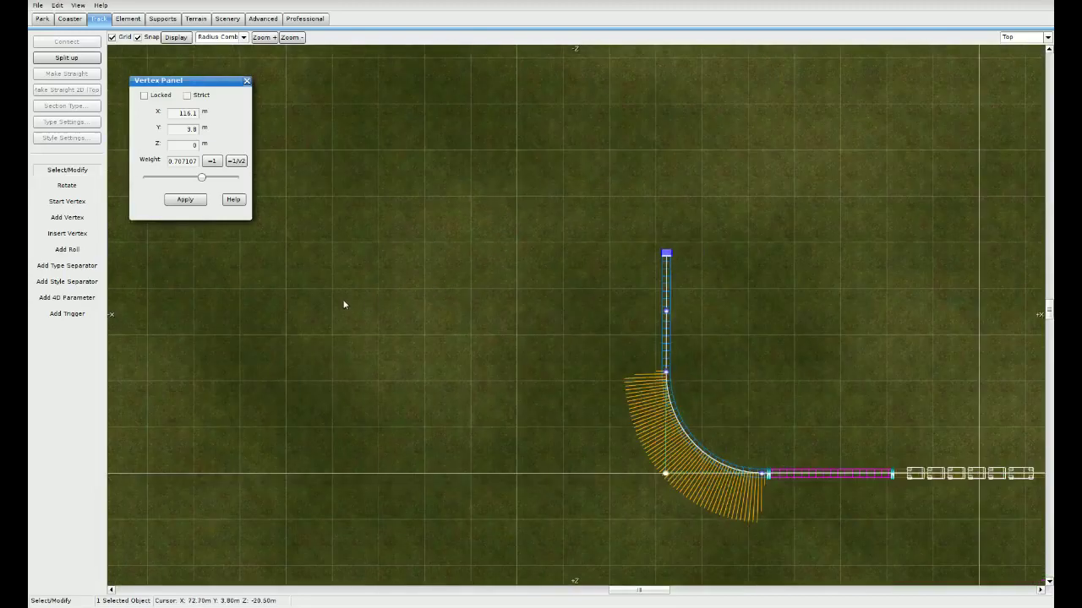
right_click_drag(269, 300, 449, 330)
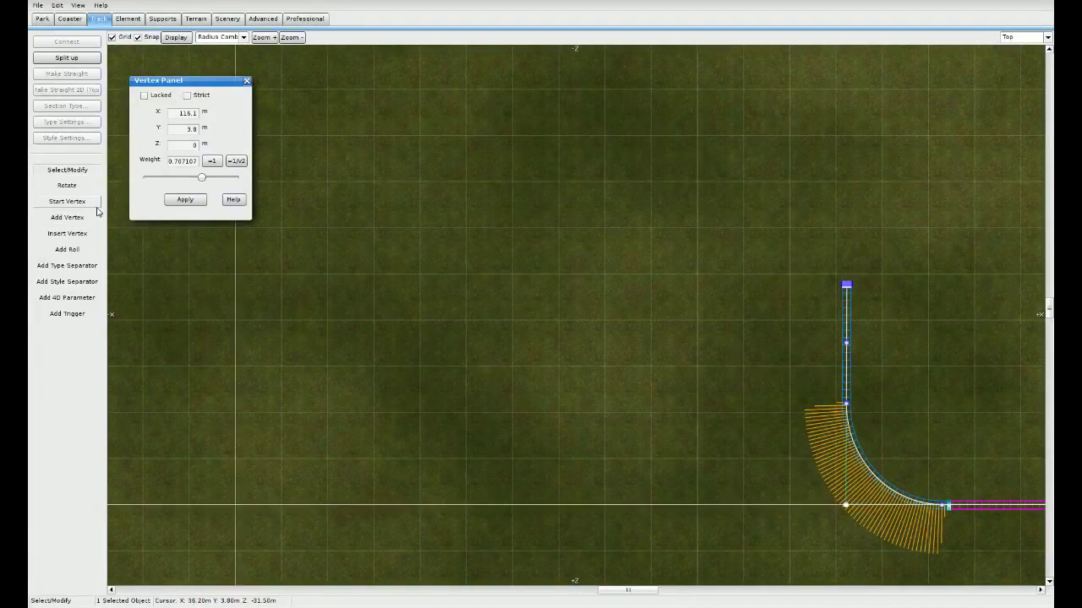
left_click(67, 202)
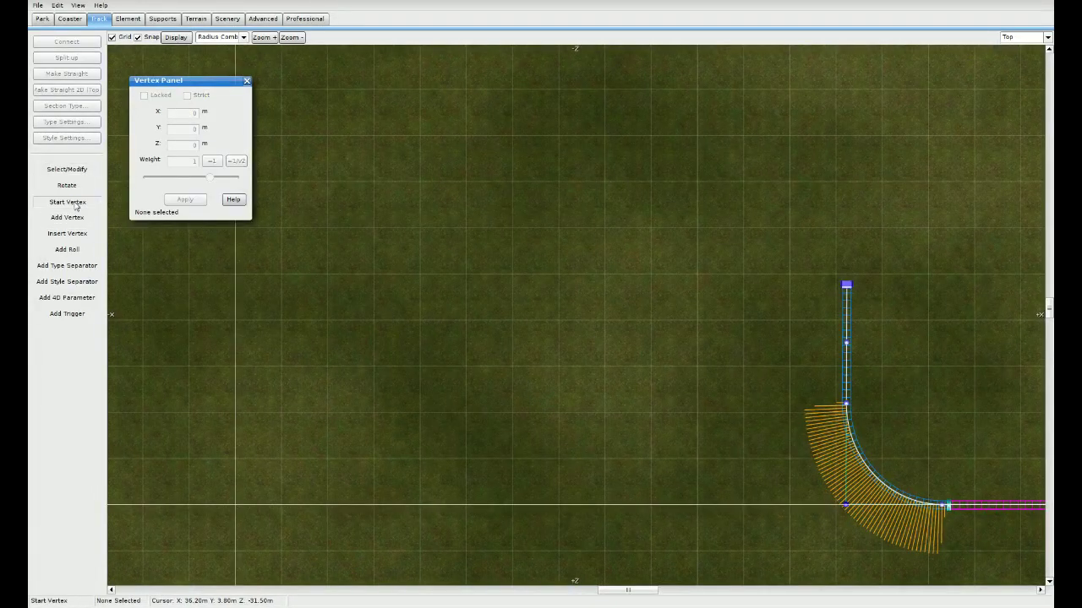
left_click(422, 505)
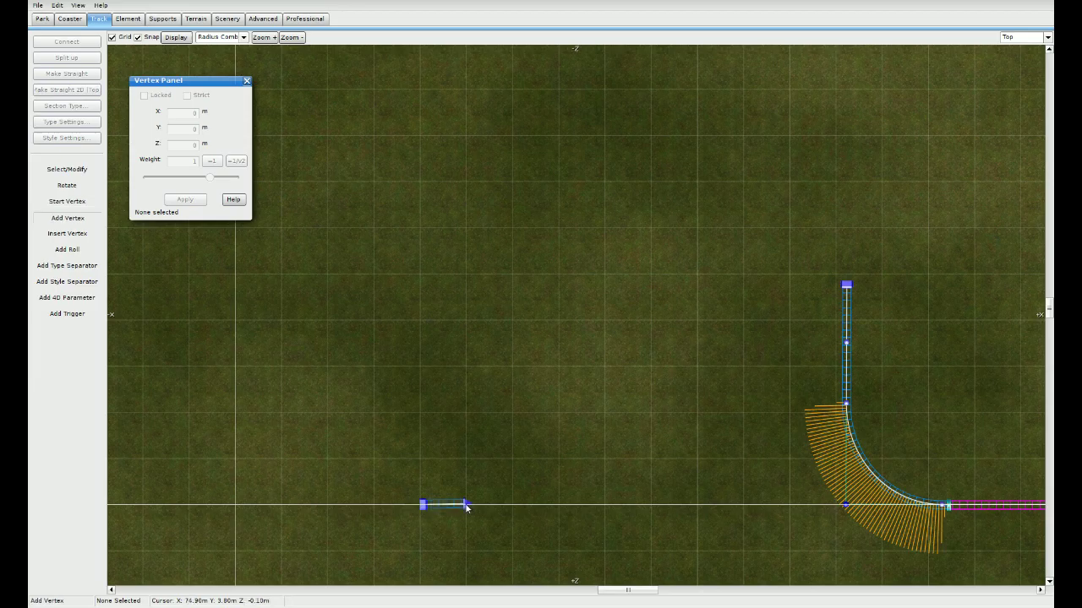
left_click(512, 505)
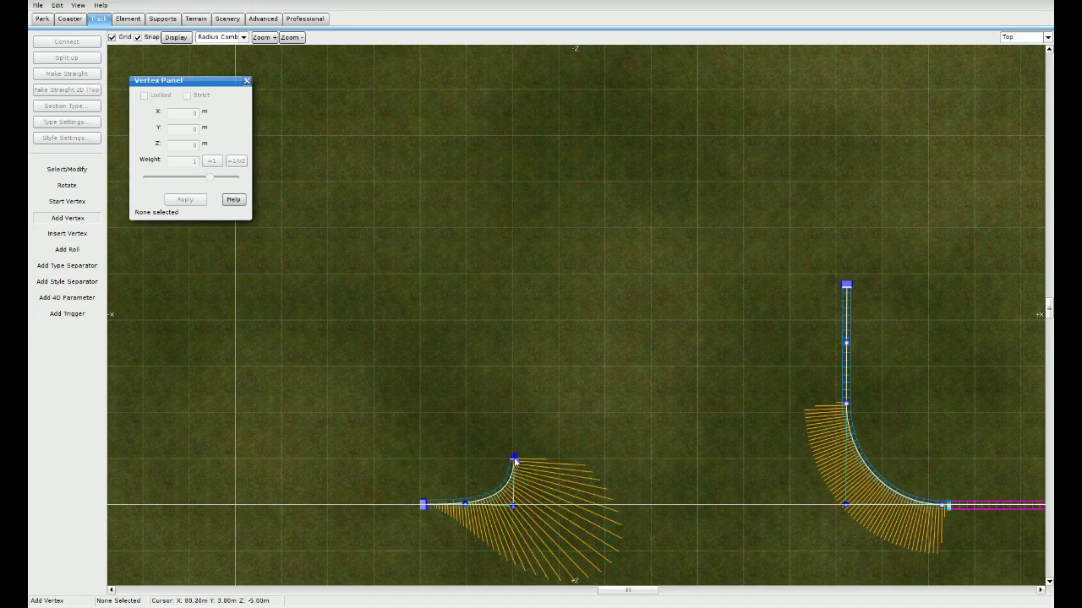
left_click(512, 409)
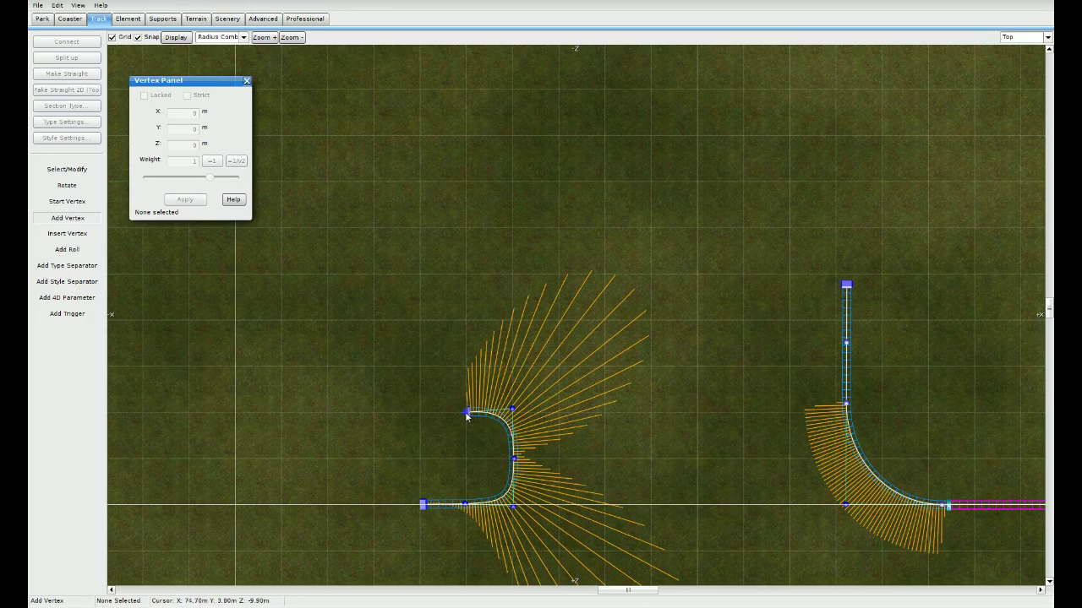
left_click(423, 414)
left_click(419, 457)
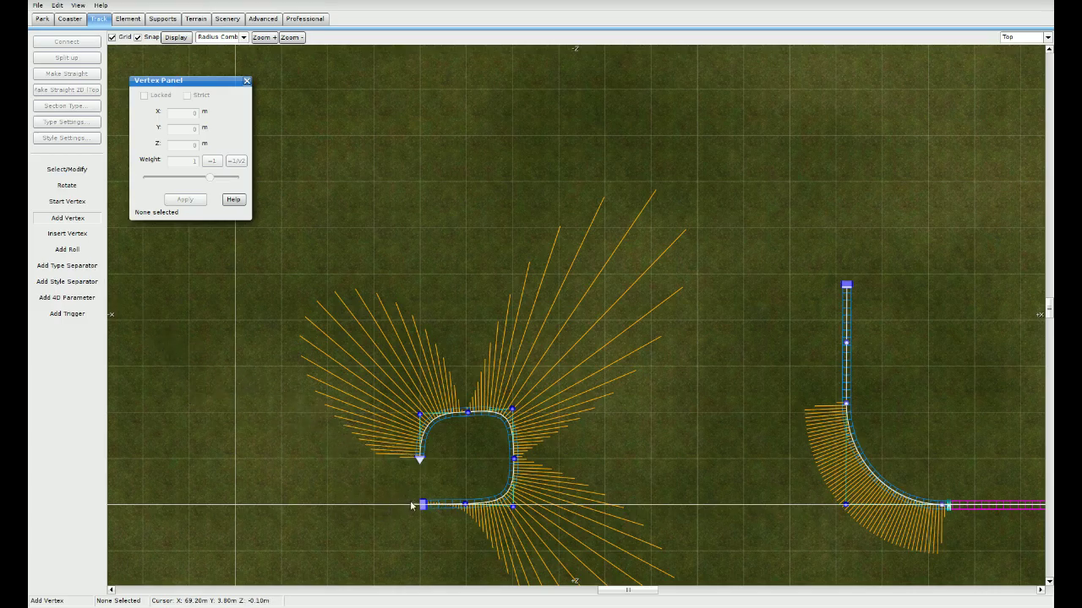
key("Escape")
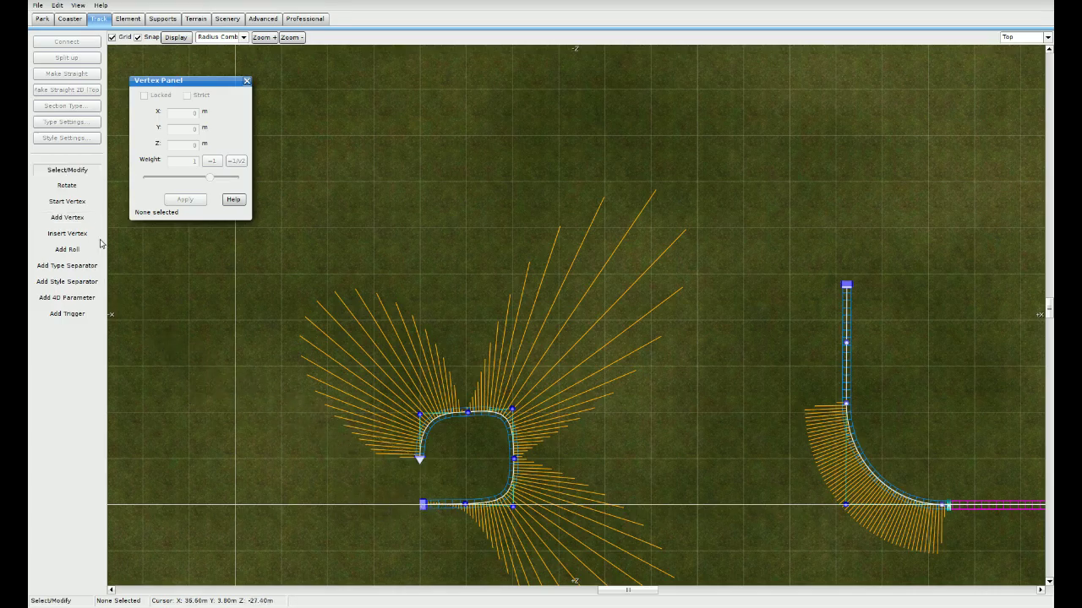
Step: Connect the start and end vertices of the new square track to close the loop
left_click(417, 457)
left_click(422, 505, "shift")
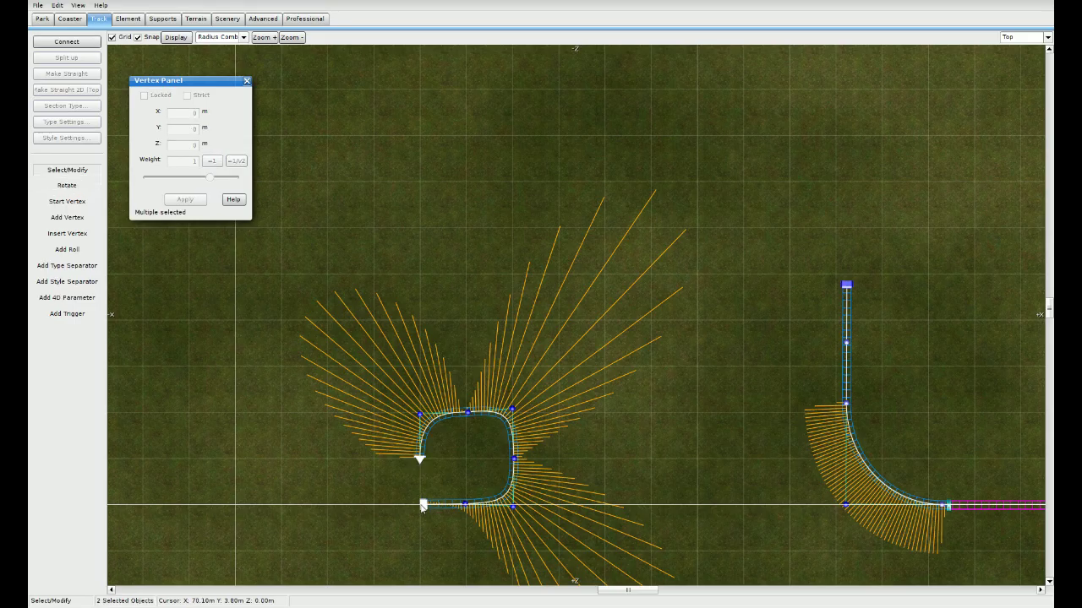
left_click(67, 41)
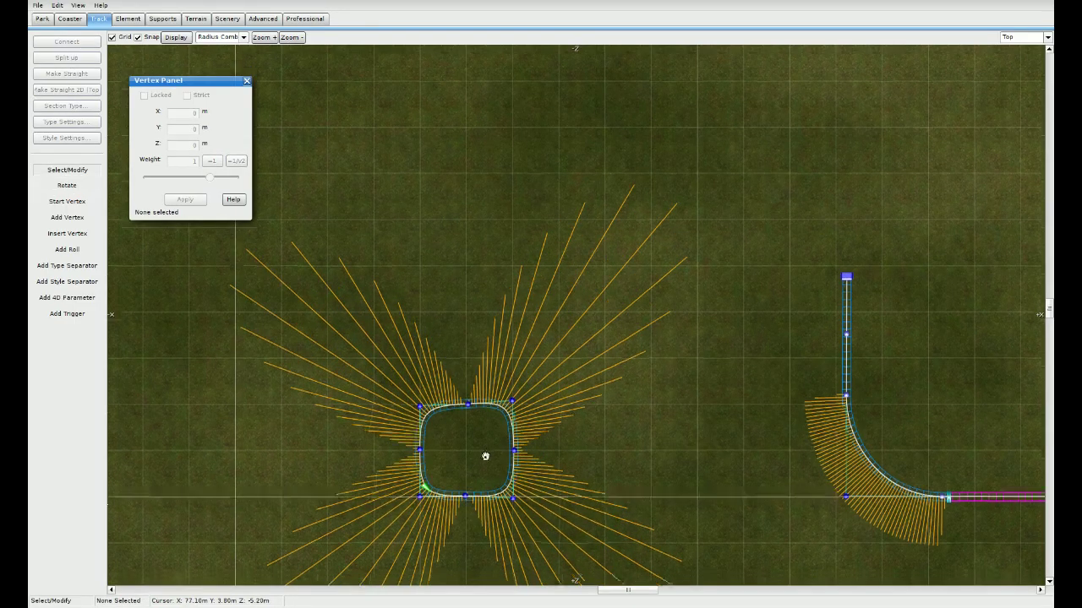
Step: Align the loop's upper side by moving its corners to X 70 m and X 80 m and its midpoint to X 75 m, all at Z -10 m
scroll(490, 439, "up", 5)
scroll(471, 330, "up", 2)
right_click_drag(471, 331, 580, 352)
left_click(498, 258)
left_click_drag(498, 258, 497, 253)
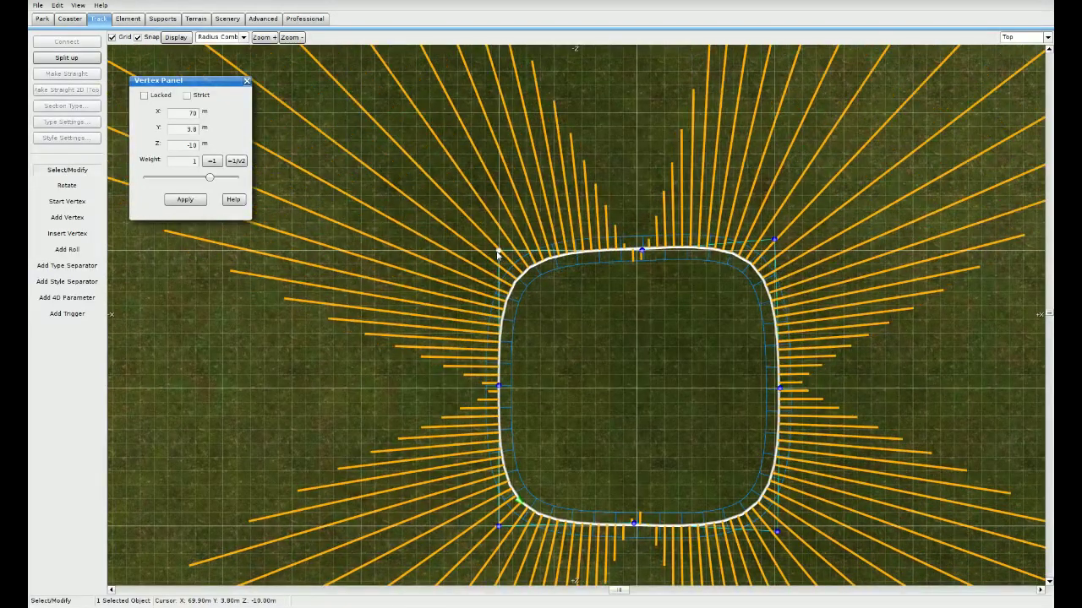
left_click_drag(773, 238, 773, 252)
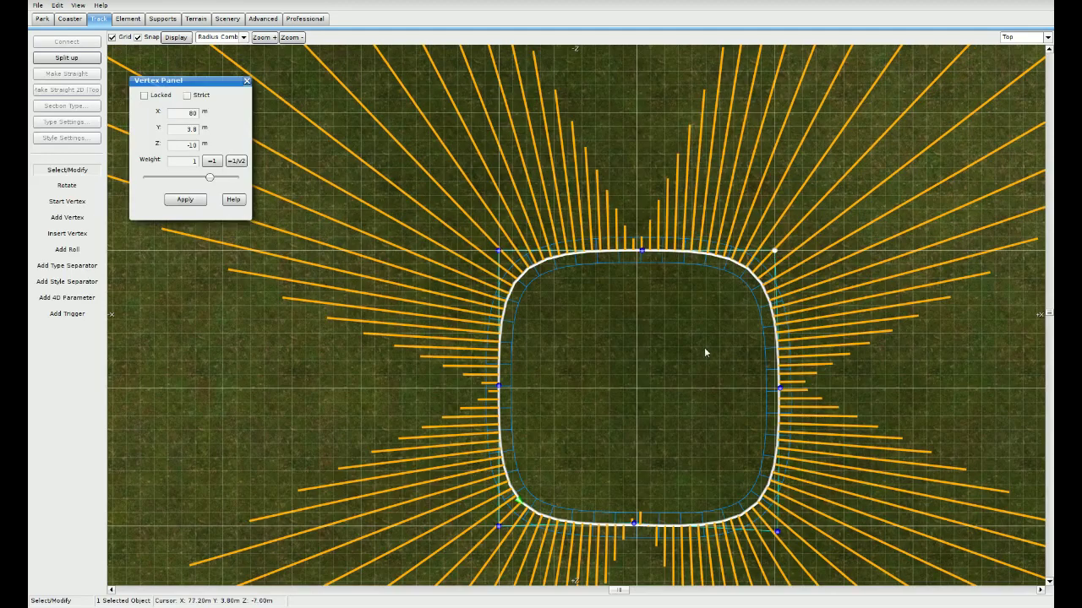
left_click_drag(641, 251, 639, 252)
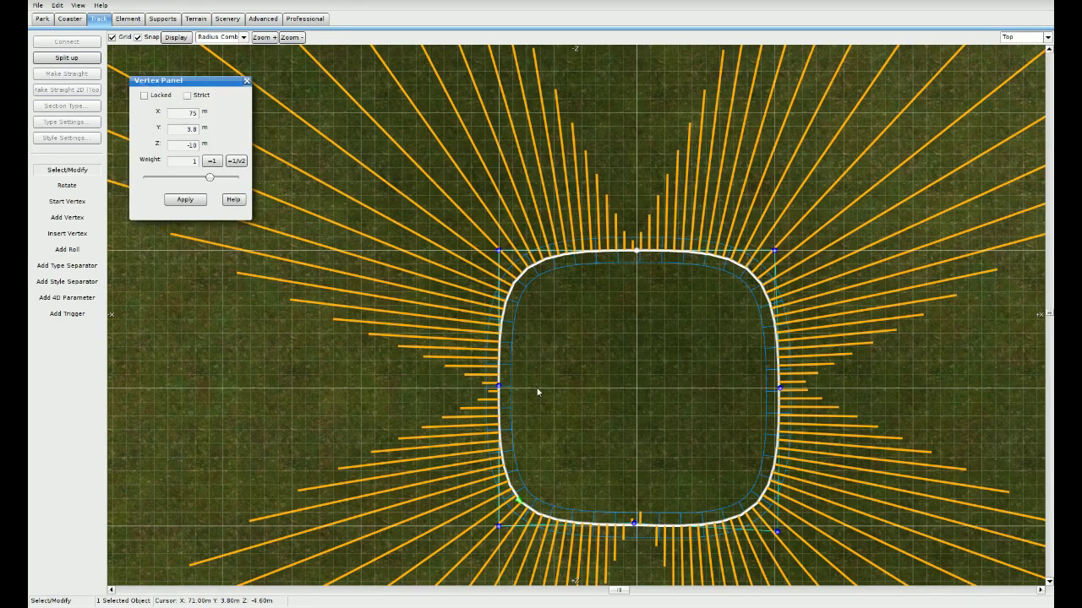
Step: Align the loop's lower side by moving its right corner to X 80 m, Z 0 m and its midpoint to X 75 m, Z 0 m
right_click_drag(527, 418, 538, 305)
left_click_drag(787, 420, 786, 413)
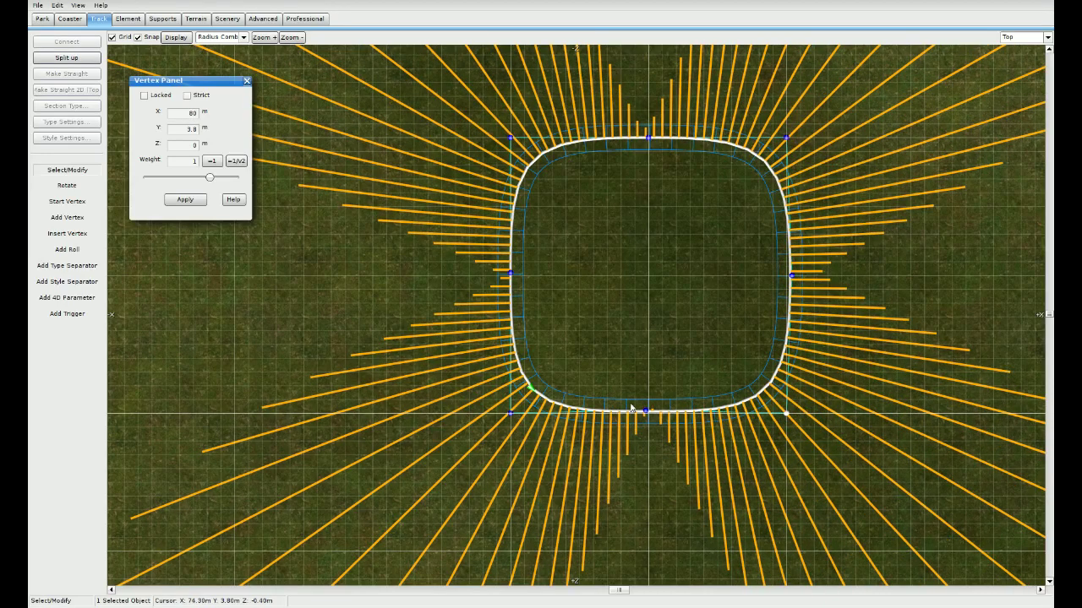
left_click_drag(646, 412, 649, 416)
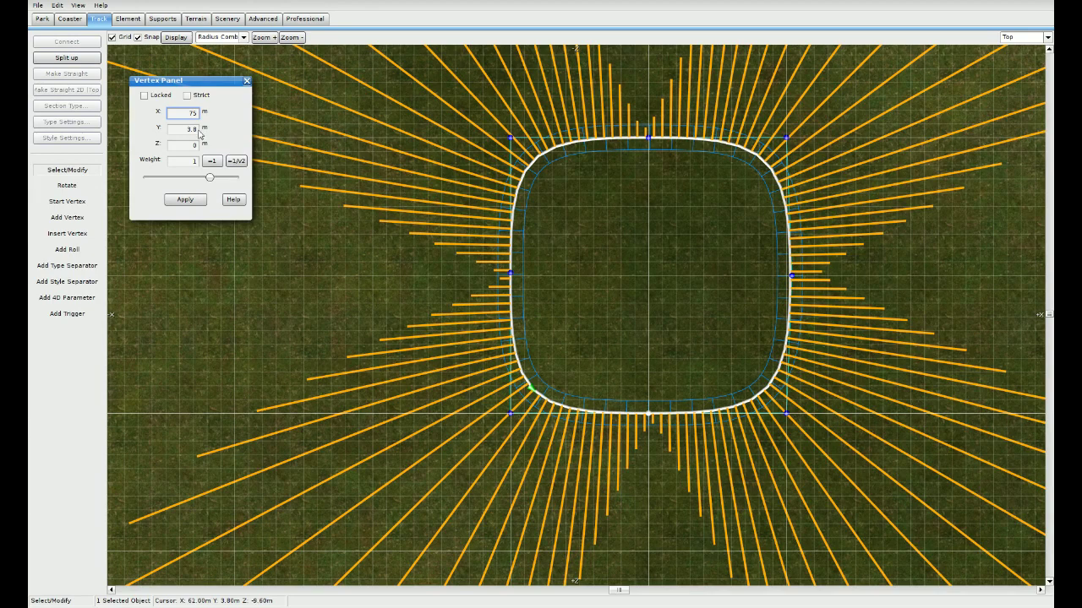
Step: Make the four side midpoint vertices of the loop strict and move the right one to X 80 m, Z -5 m
left_click(187, 96)
left_click(512, 274)
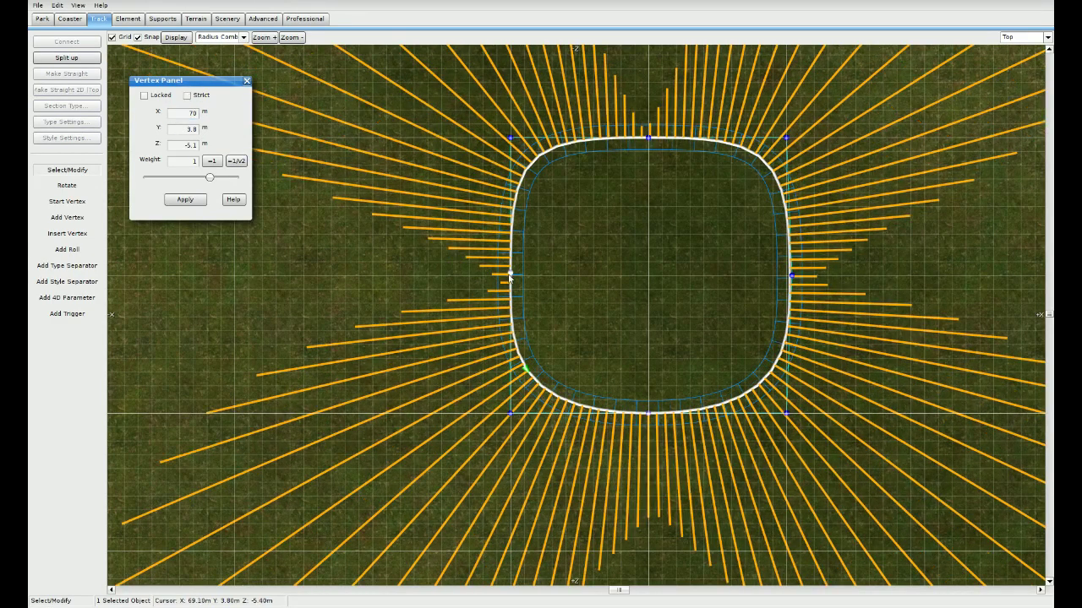
left_click(188, 97)
left_click(648, 138)
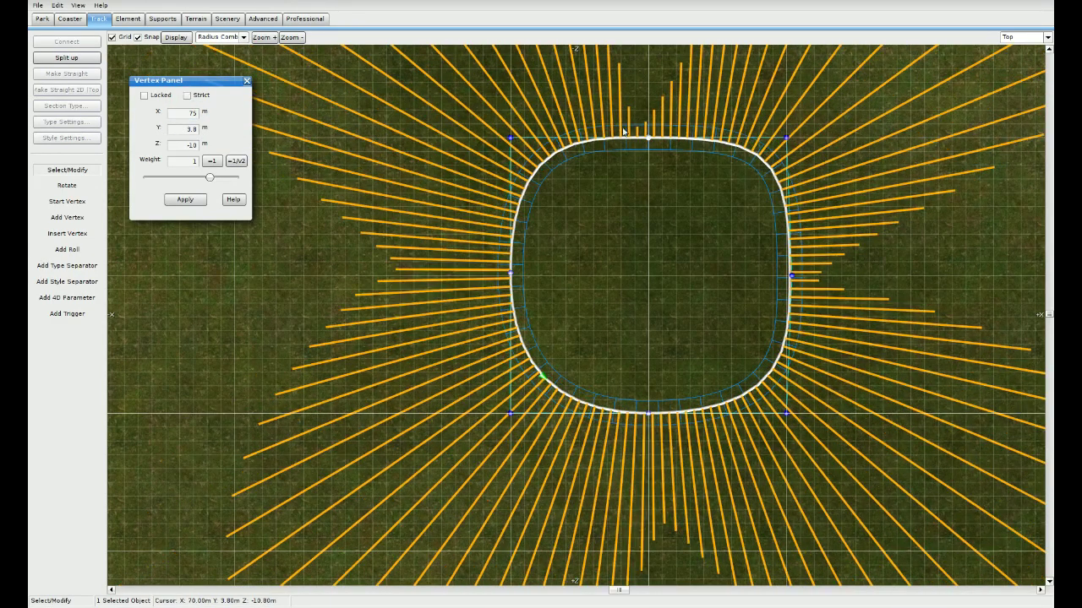
left_click(789, 275)
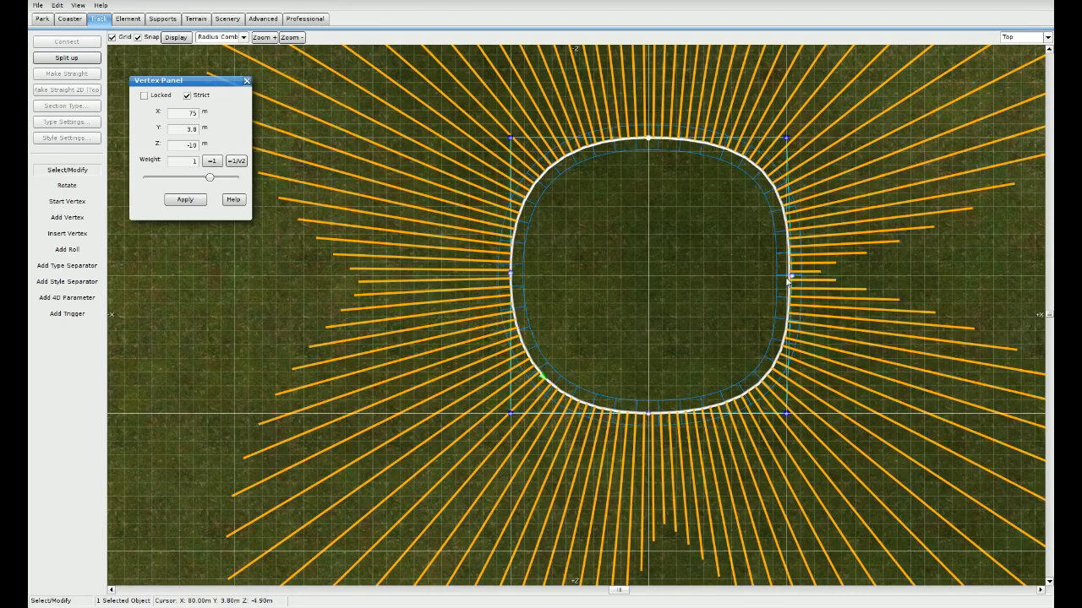
left_click(188, 95)
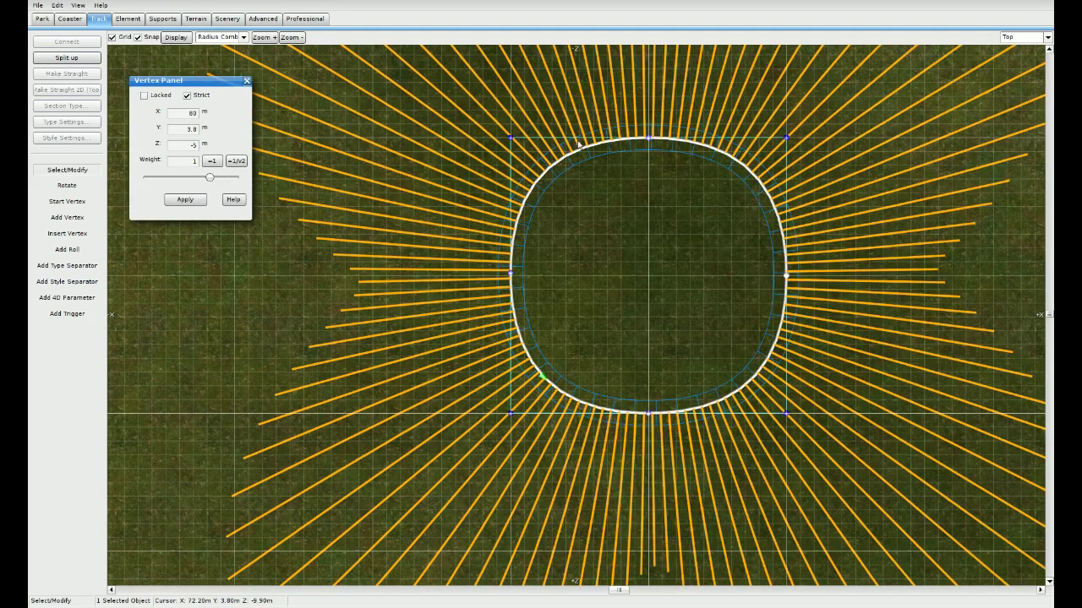
Step: Set the weight of all four corner vertices of the loop to 1/√2 (0.707107)
left_click(511, 147)
left_click(511, 141)
left_click(238, 162)
left_click(511, 414)
left_click(236, 161)
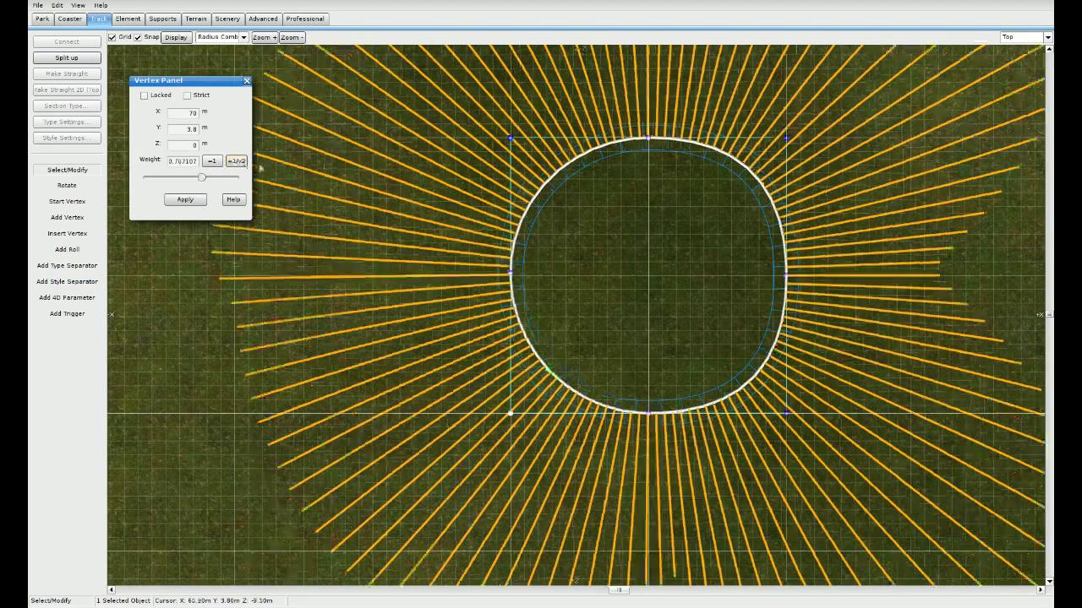
left_click(787, 138)
left_click(236, 161)
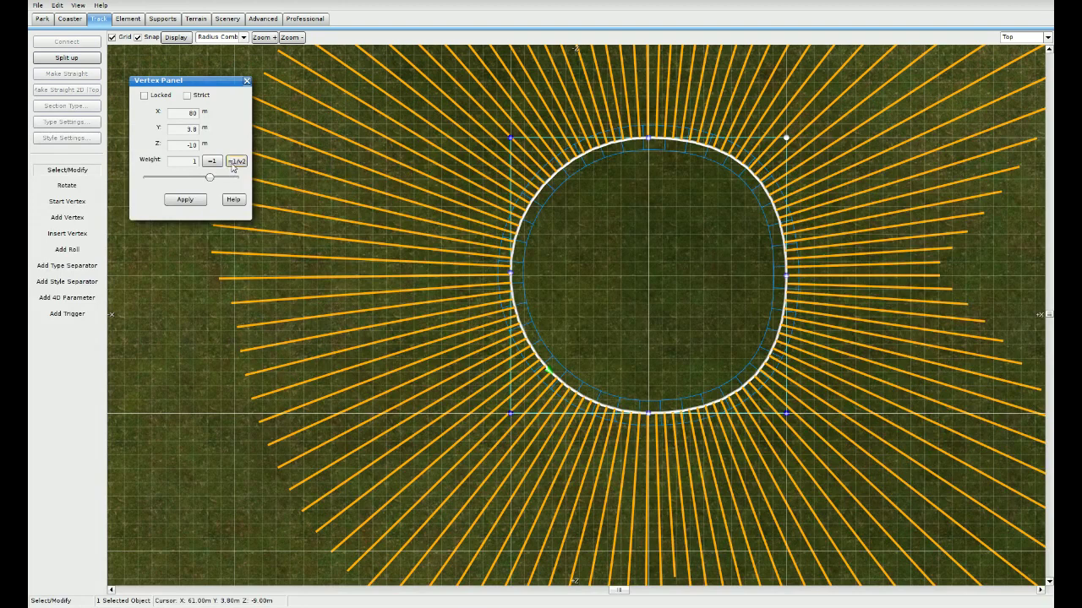
left_click(785, 415)
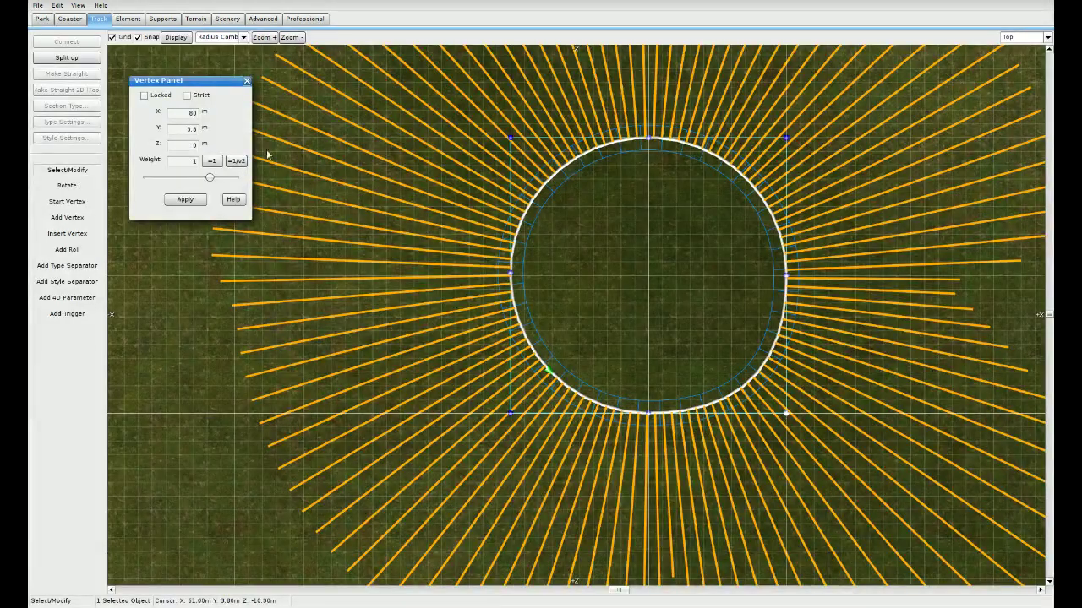
left_click(238, 160)
Step: Move the circle's left midpoint vertex to X 70 m, Z -5 m and check the radius comb around the whole circle
scroll(631, 292, "down", 4)
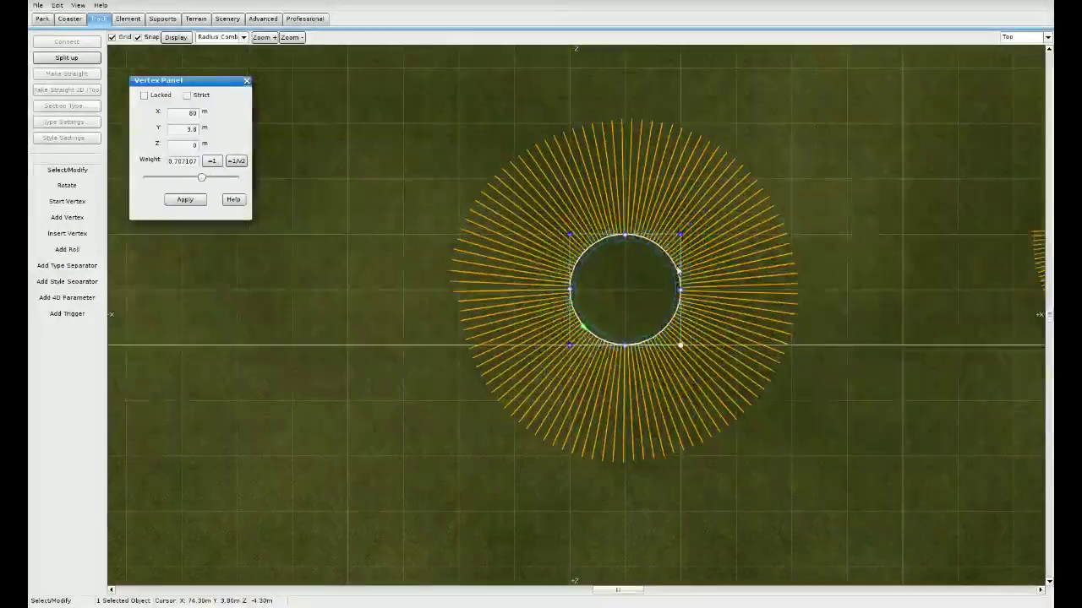
right_click_drag(652, 293, 563, 355)
scroll(569, 274, "up", 2)
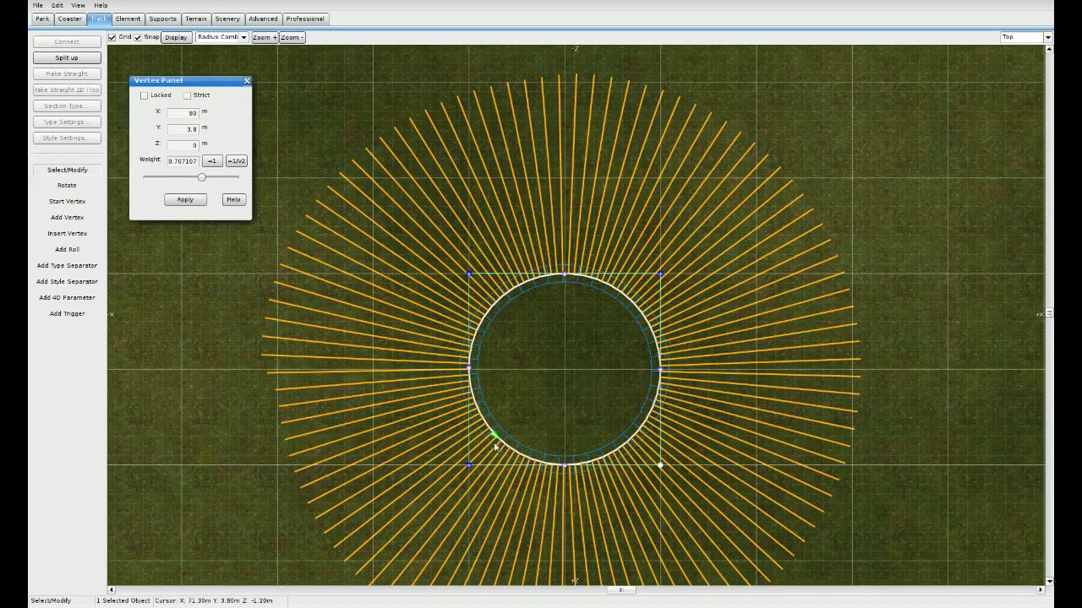
left_click(470, 371)
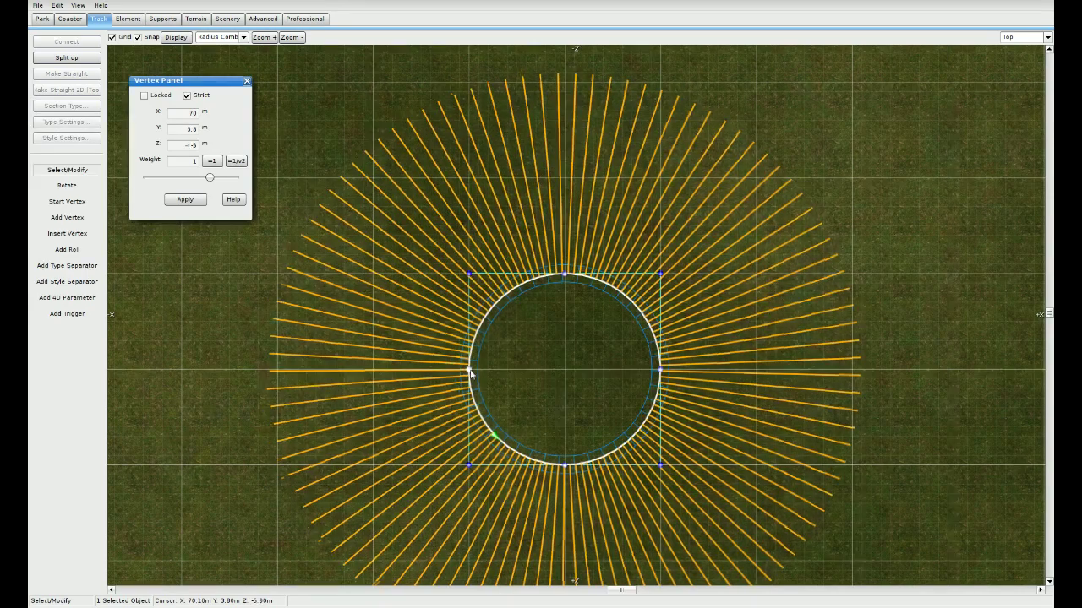
scroll(554, 390, "up", 5)
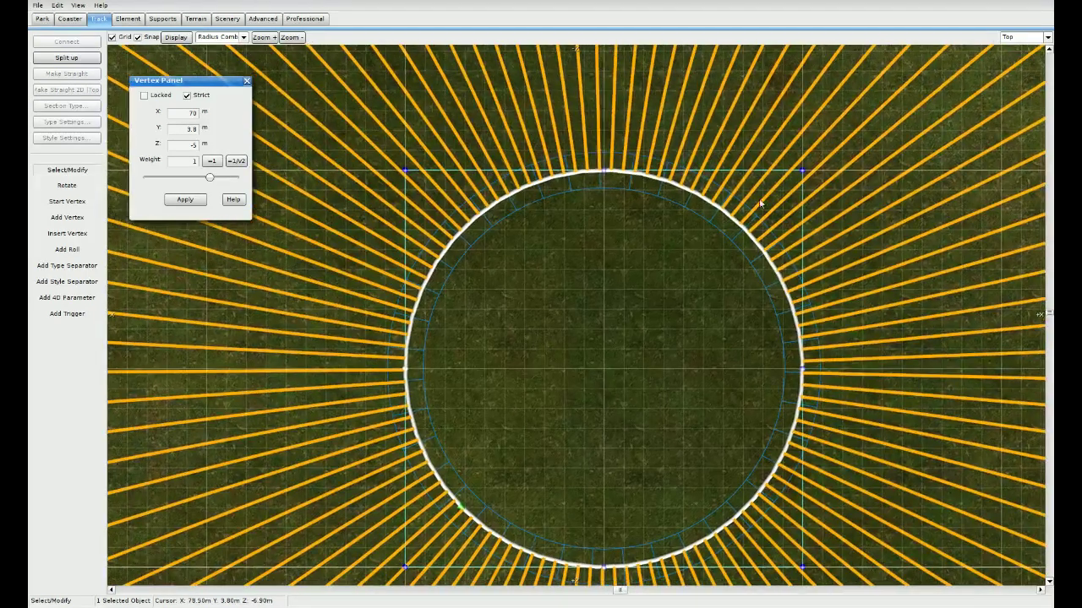
right_click_drag(728, 379, 726, 237)
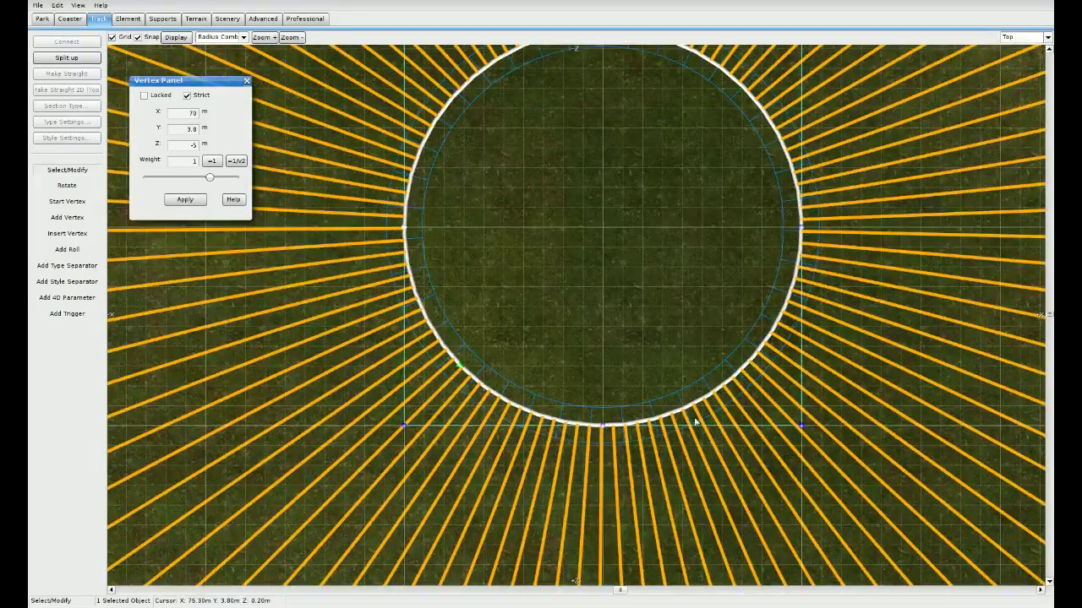
right_click_drag(566, 216, 576, 402)
right_click_drag(654, 432, 651, 429)
scroll(650, 430, "down", 5)
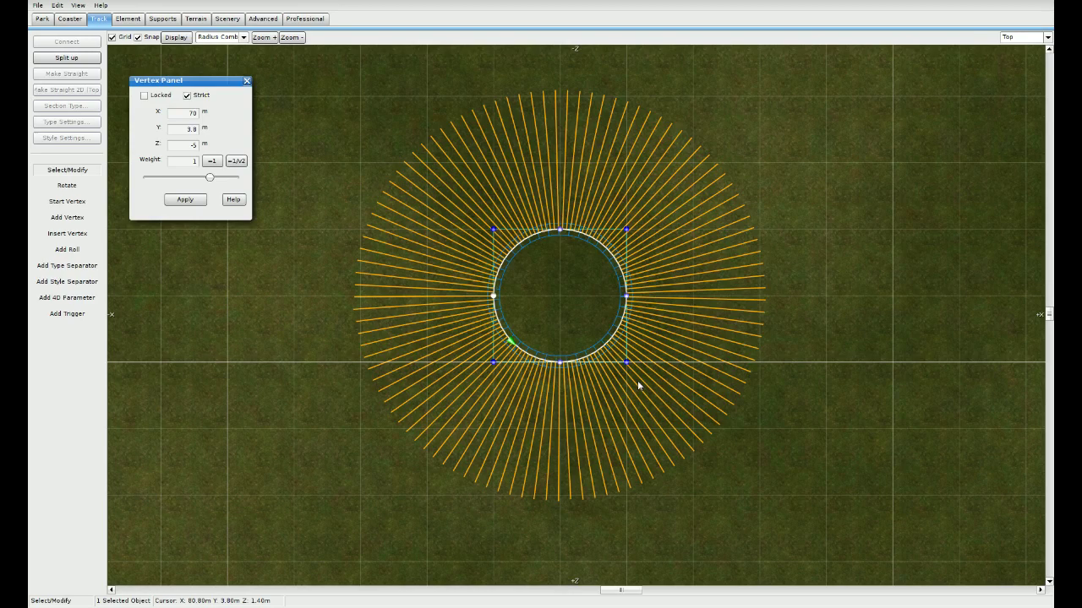
Step: Split the circle track at its left midpoint vertex and move the loose end to about X 68.2 m, Z -3.7 m
left_click(66, 57)
right_click_drag(536, 256, 625, 224)
scroll(606, 252, "up", 2)
left_click(588, 257)
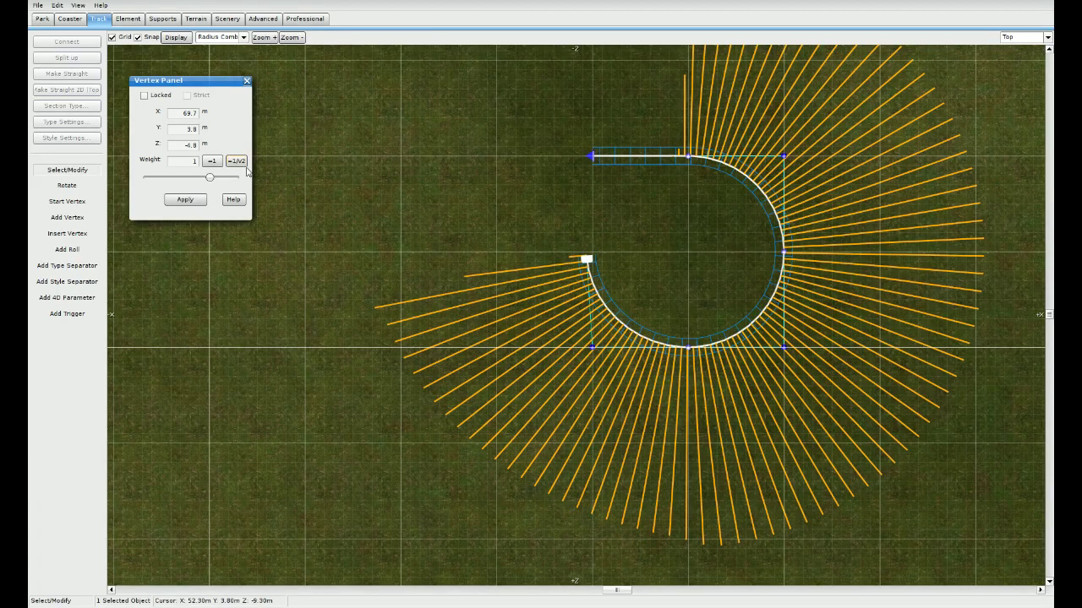
left_click_drag(592, 266, 528, 282)
right_click_drag(398, 211, 491, 261)
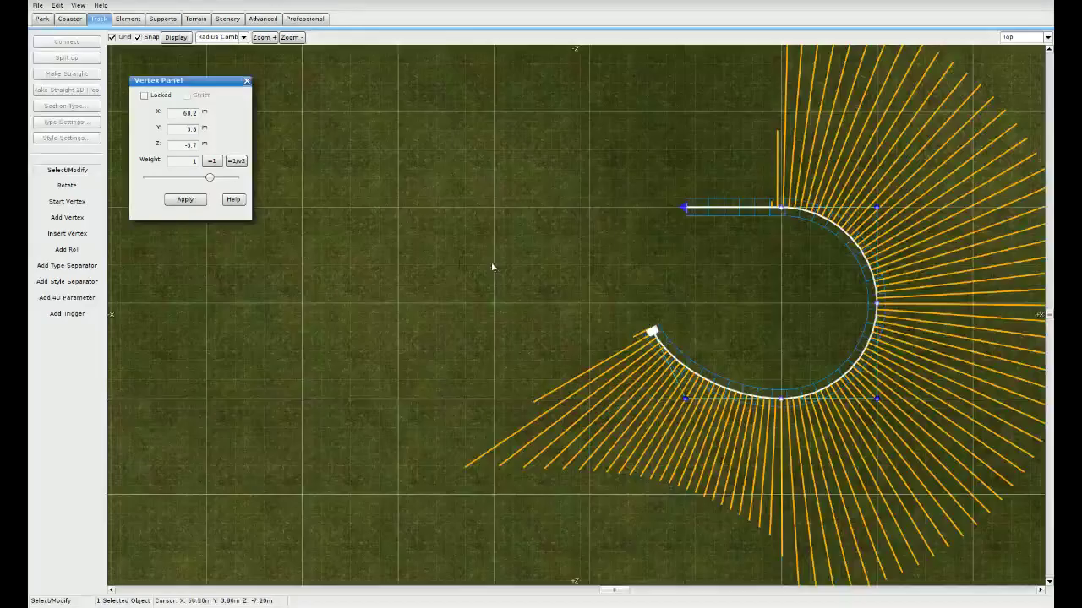
left_click(74, 236)
left_click(562, 234)
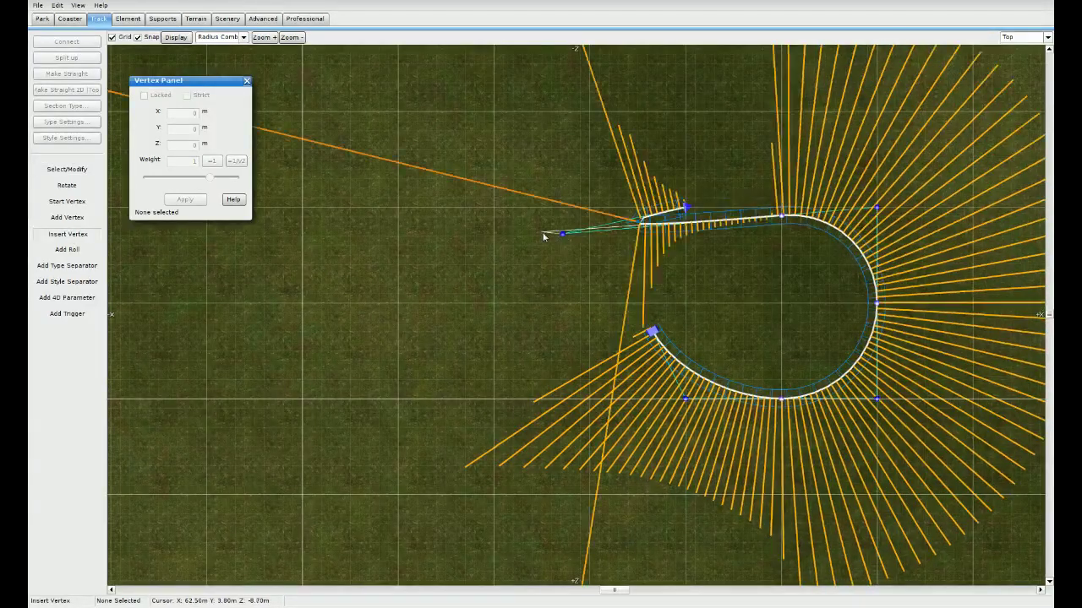
key("ctrl+z")
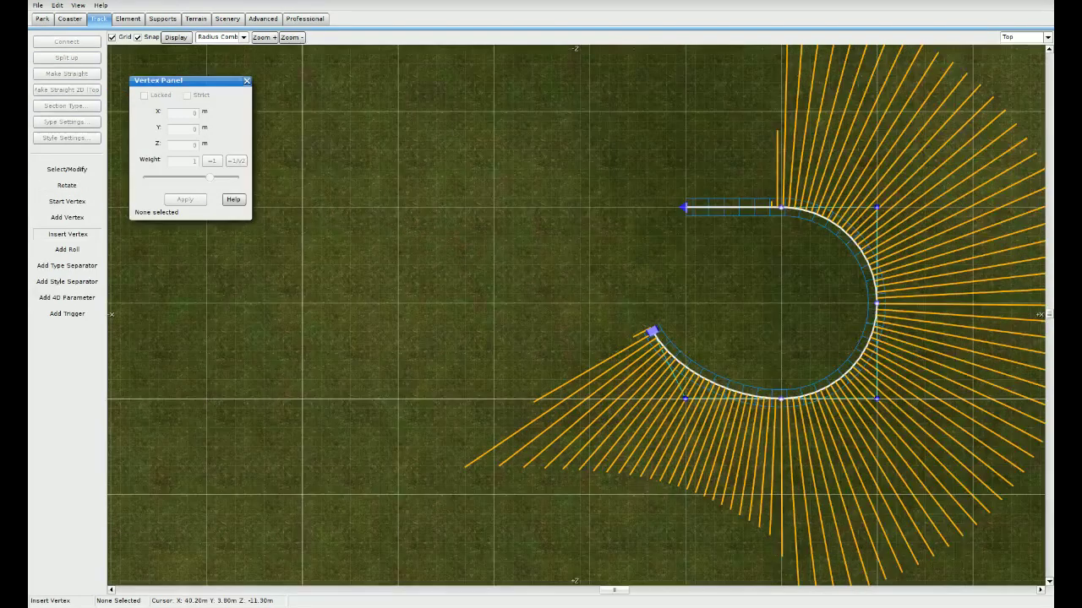
Step: Add an end vertex beyond the loose end at about X 63.7 m, Z -8.3 m and slide the strict vertex to about X 66.8 m, Z -3.9 m
left_click(68, 218)
left_click(566, 251)
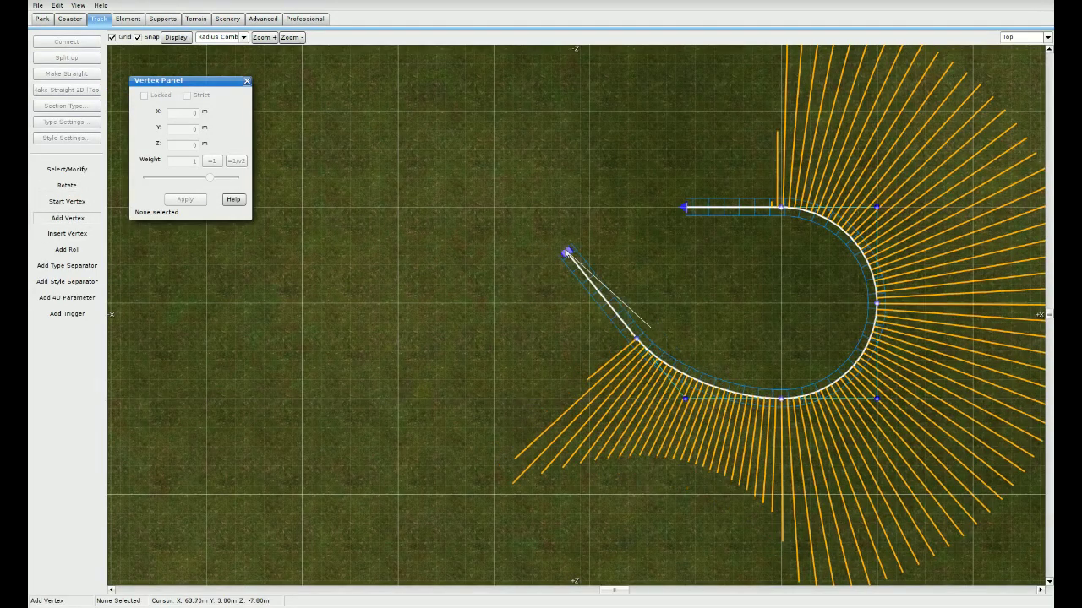
left_click(59, 172)
right_click_drag(698, 333, 682, 307)
left_click(589, 275)
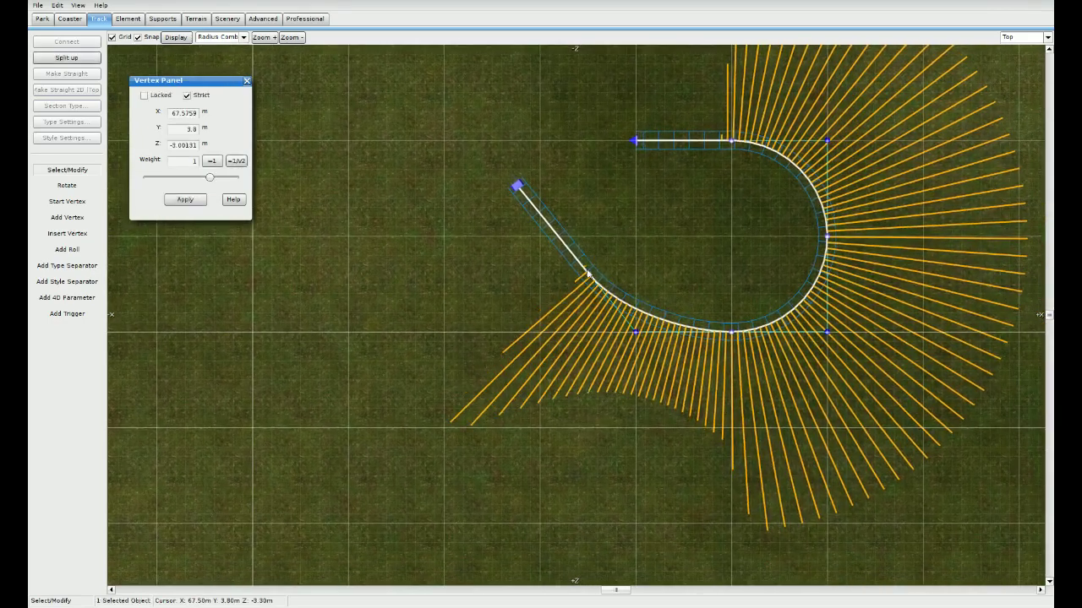
left_click_drag(589, 275, 574, 258)
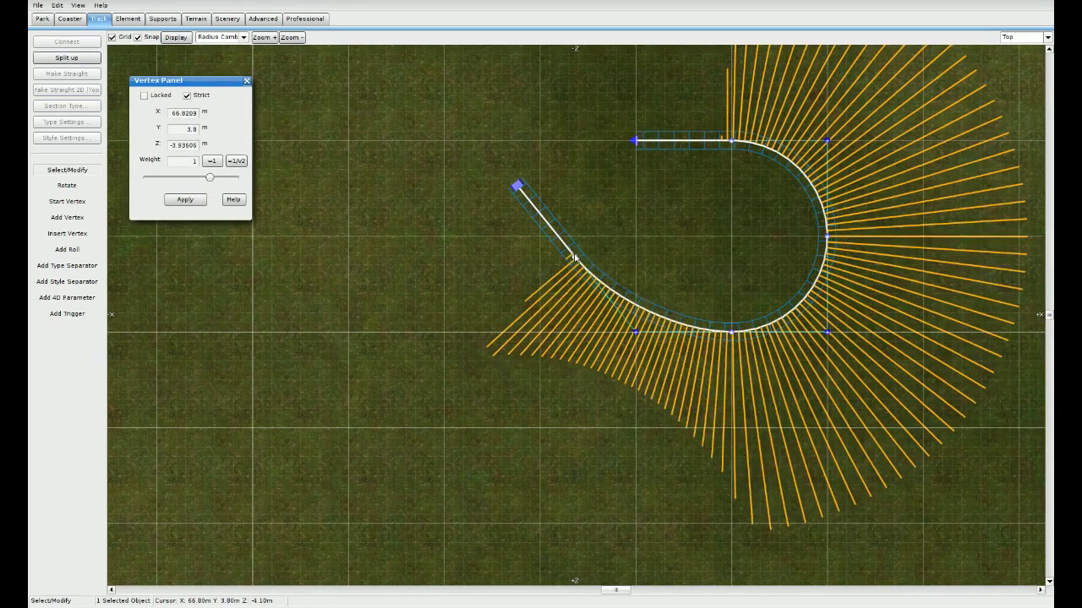
left_click(517, 187)
mouse_move(519, 194)
left_mouse_down()
mouse_move(535, 180)
mouse_move(517, 183)
left_mouse_up()
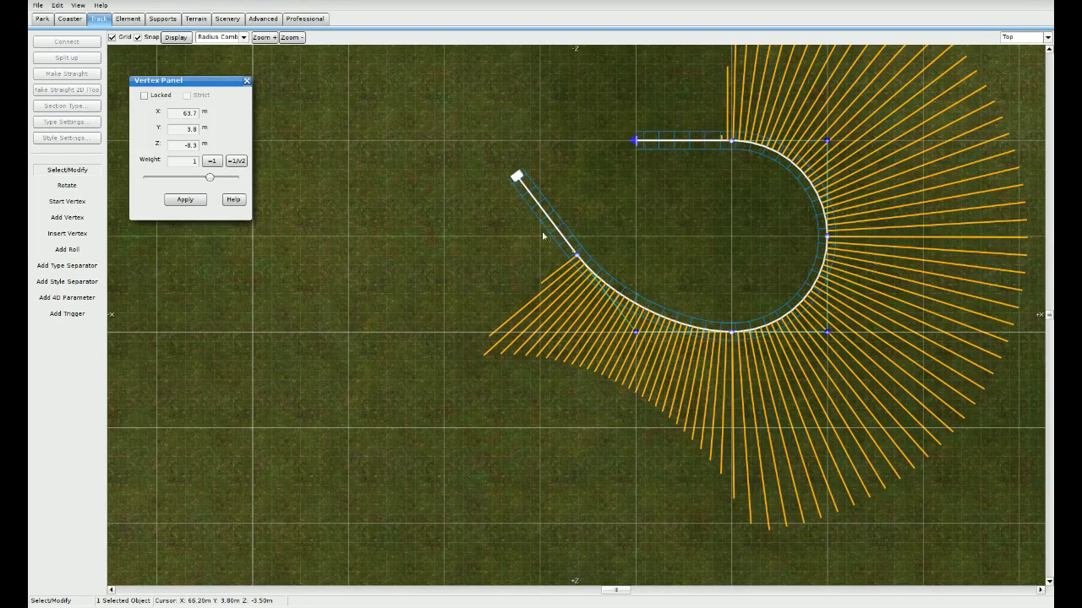
Step: Move the lower-left corner vertex to about X 71.6 m, Z 0.2 m and slide the strict vertex beside it to about X 69.4 m, Z -2.2 m
left_click_drag(634, 329, 652, 334)
left_click(583, 253)
left_click_drag(583, 253, 610, 286)
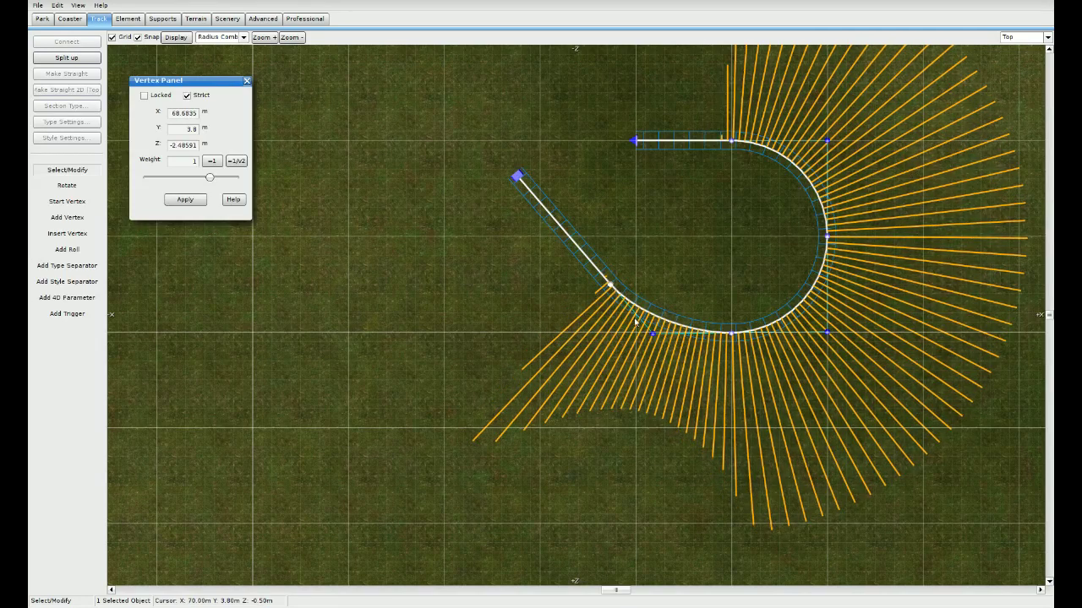
left_click_drag(653, 334, 665, 338)
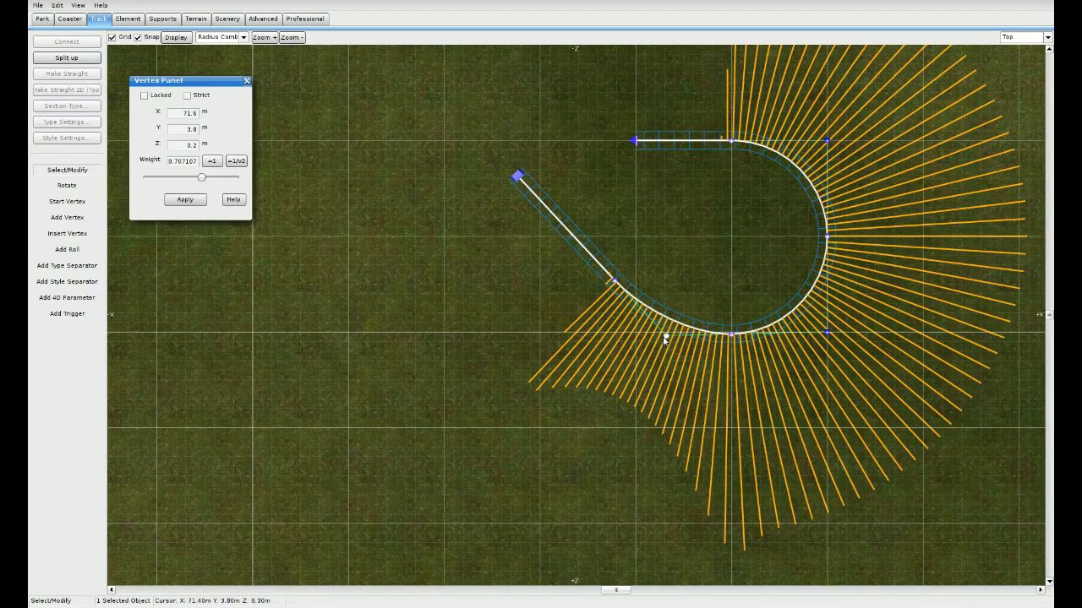
left_click_drag(614, 281, 621, 294)
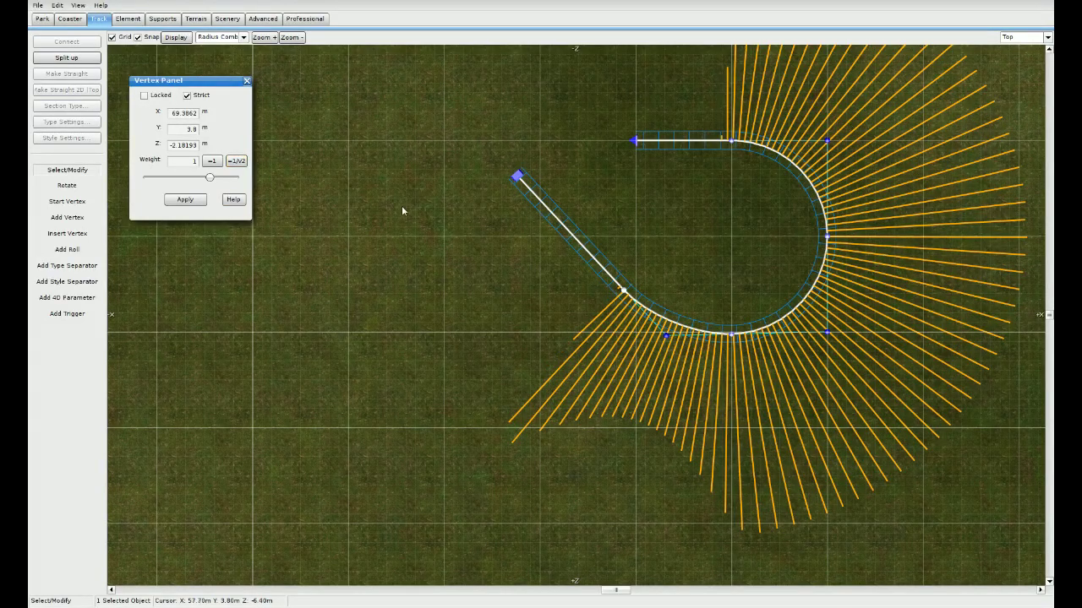
Step: Move the lower-left corner vertex to X 71.5 m, Z 0 m and the end vertex to X 64 m, Z -8.7 m, sliding the strict vertex outward
left_click(664, 336)
right_click_drag(639, 270, 619, 244)
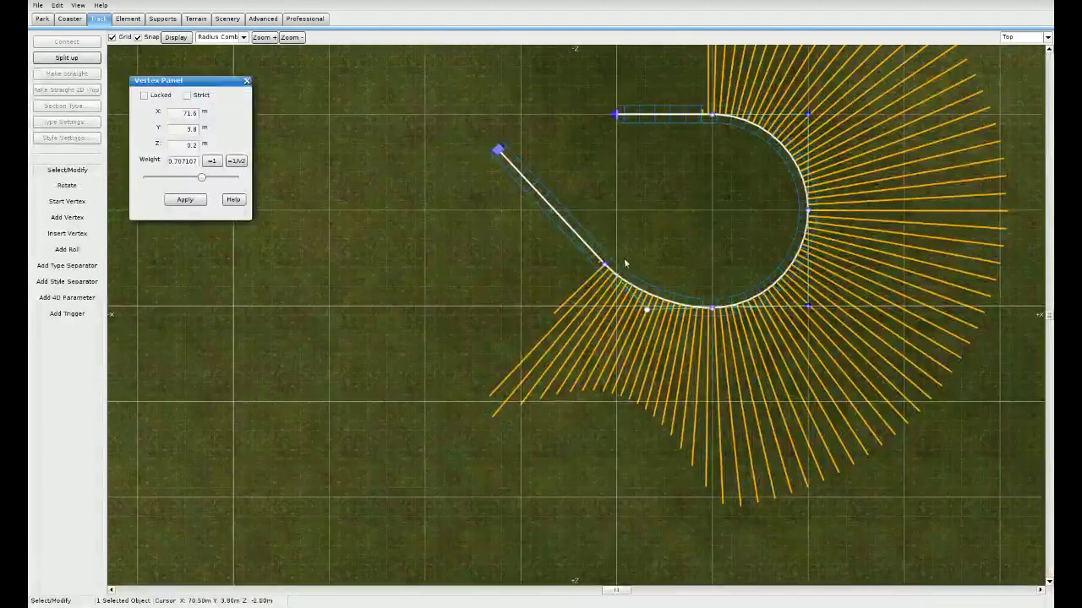
left_click_drag(645, 314, 643, 311)
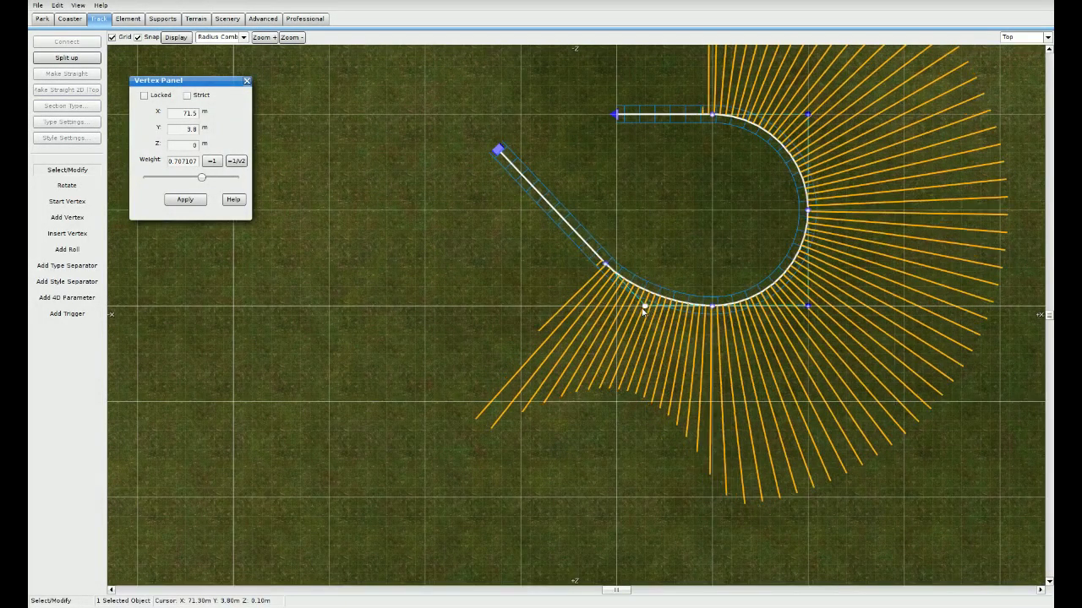
left_click_drag(498, 151, 504, 147)
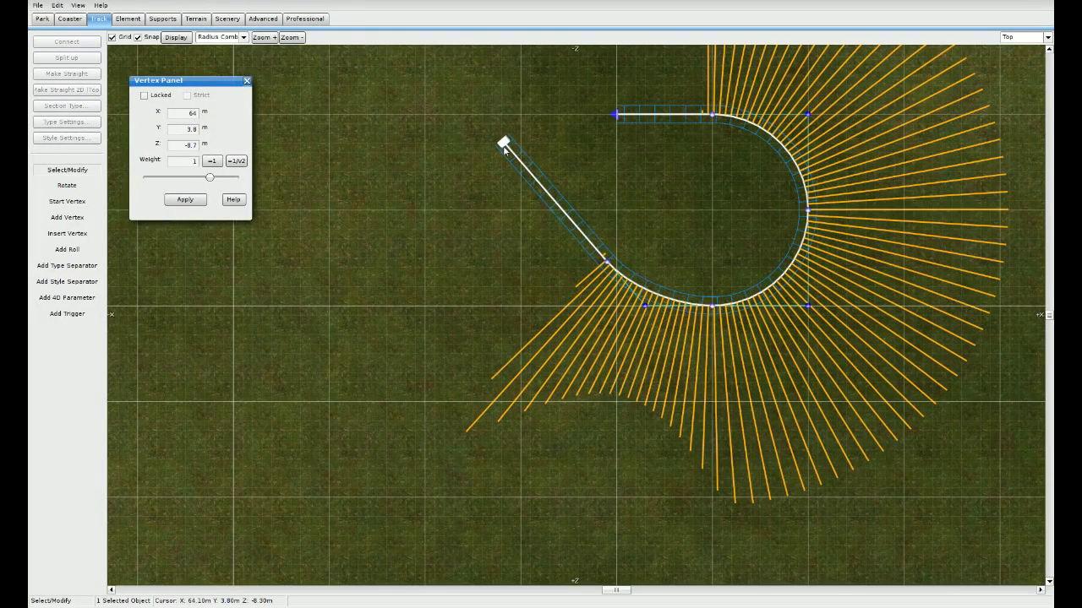
left_click_drag(613, 268, 600, 254)
Step: Depump the lower-left corner vertex of the opened circle
left_click(645, 306)
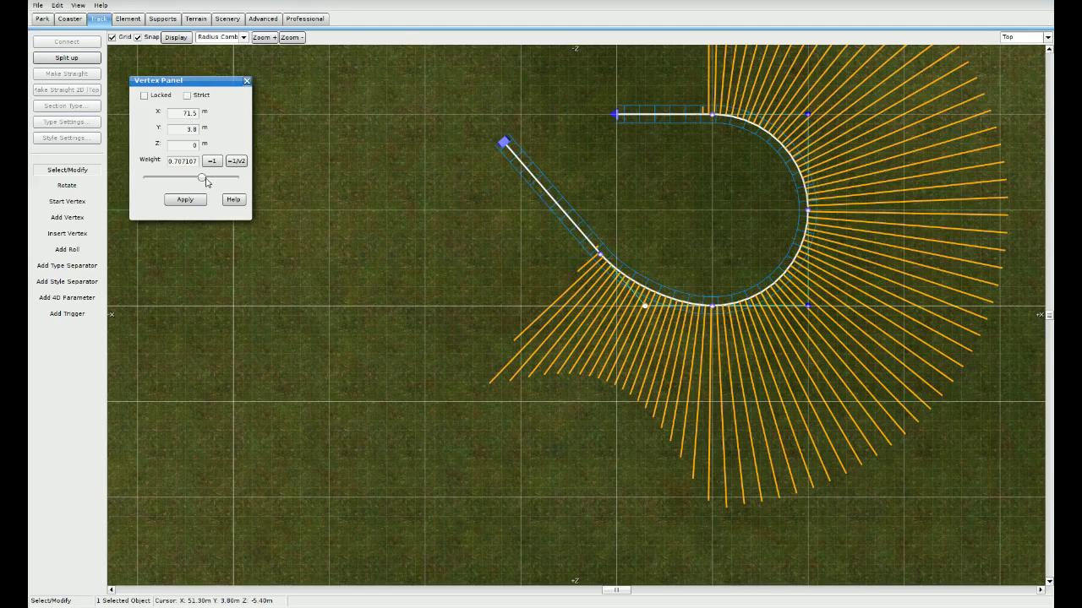
left_click(126, 18)
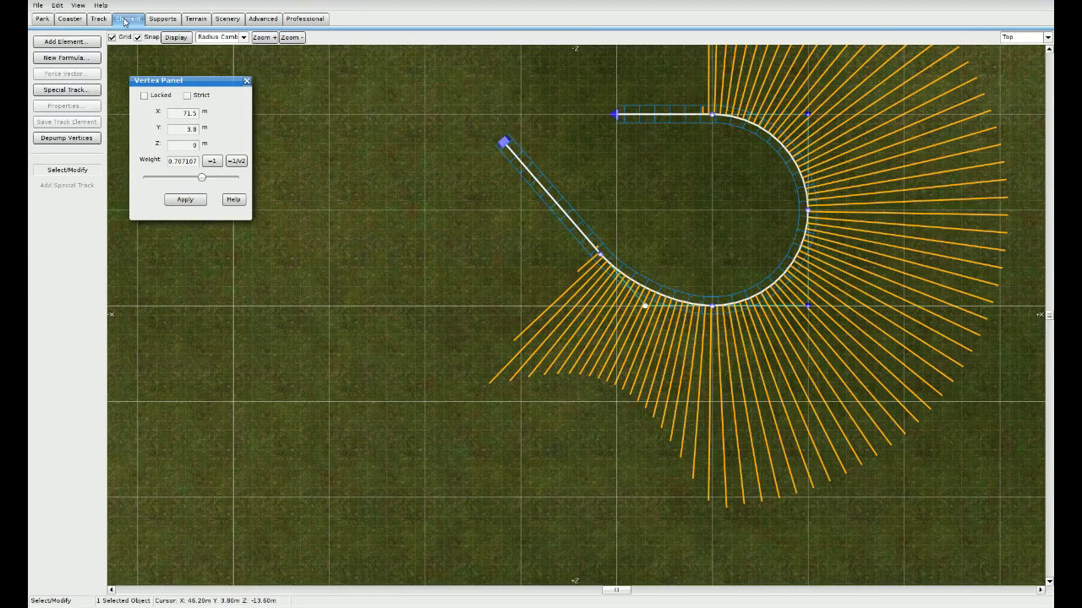
left_click(67, 138)
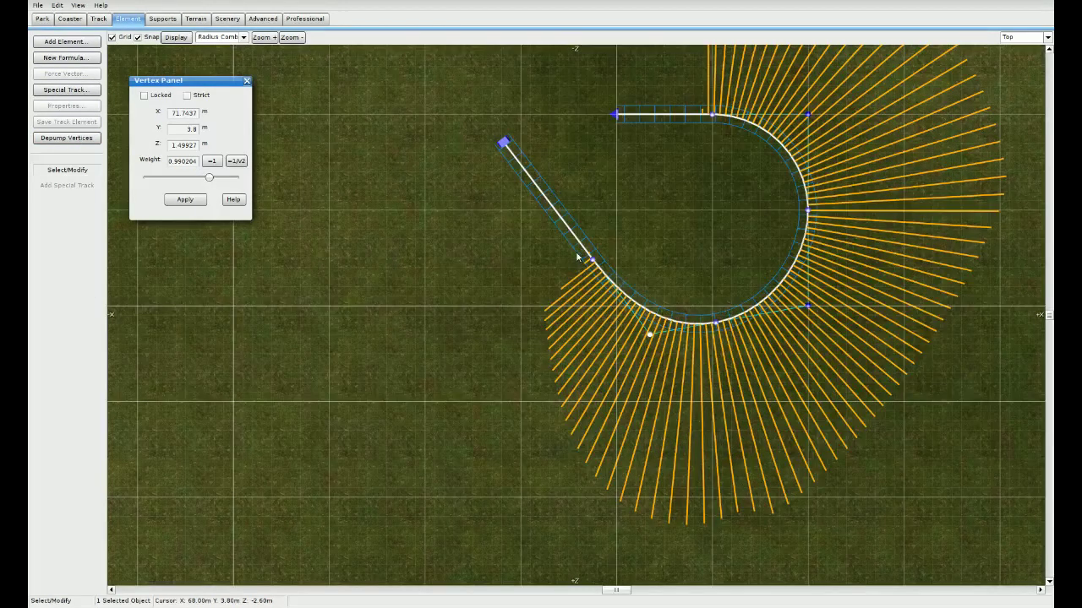
Step: Set the lower-left corner vertex's weight to 0.8955, move it to X 70 m, Z 0 m and slide the adjacent strict vertex outward
left_click_drag(209, 177, 207, 177)
left_click_drag(650, 334, 617, 308)
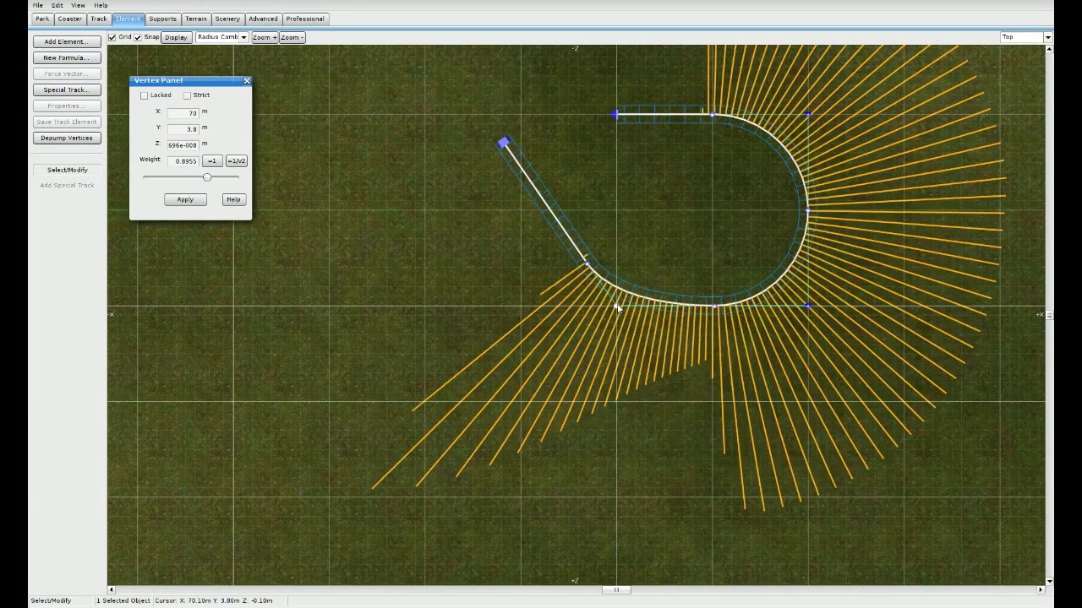
left_click_drag(587, 265, 574, 224)
right_click(573, 224)
left_click(589, 201)
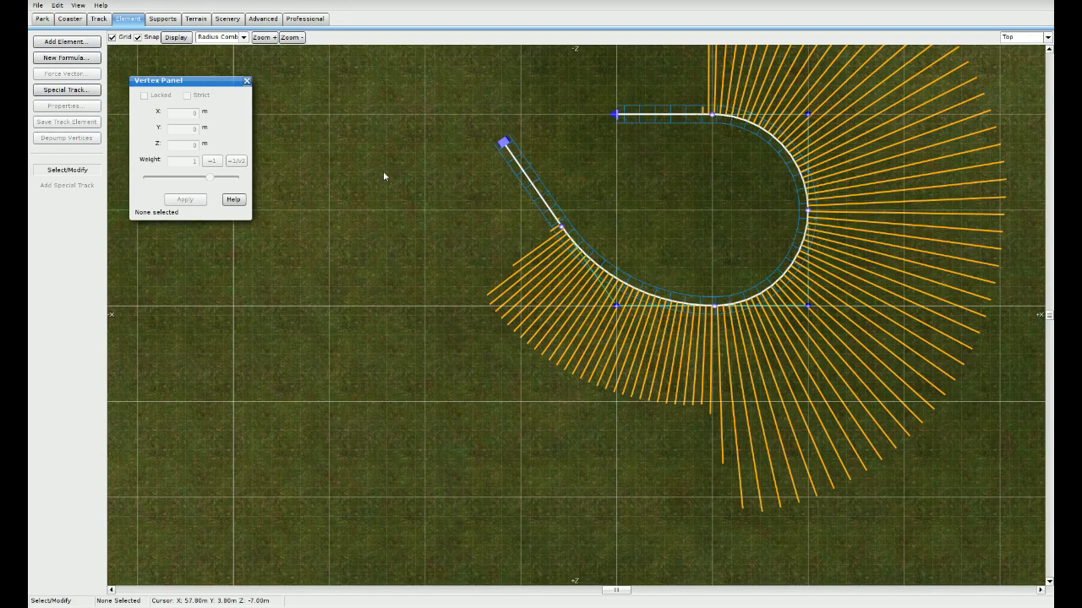
Step: Examine the predefined track element formulas in the library and the radius setting of the Corkscrew formula without adding an element
right_click_drag(383, 176, 438, 260)
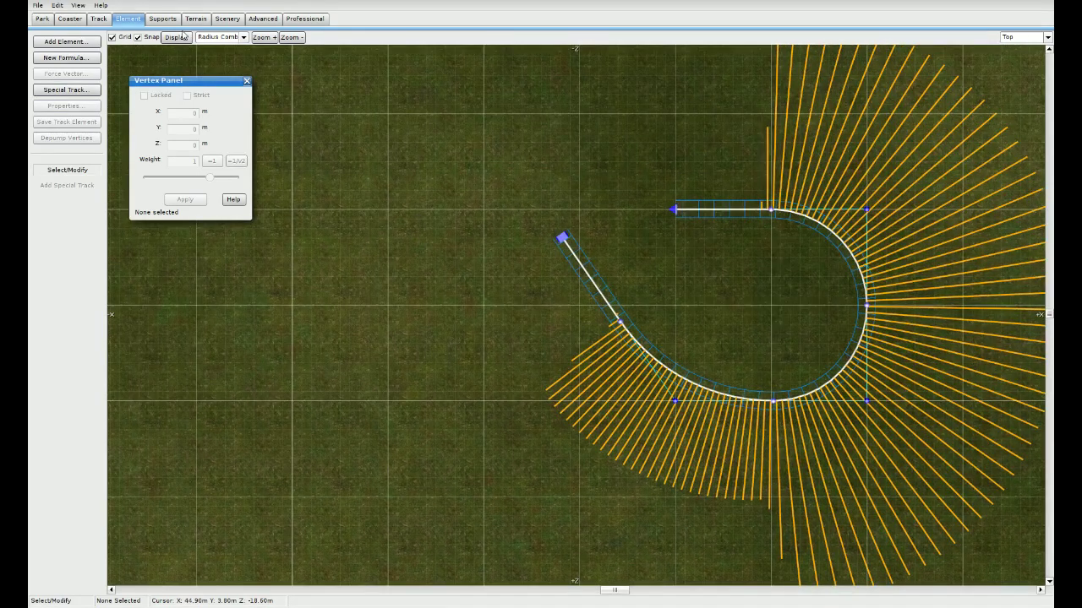
left_click(91, 43)
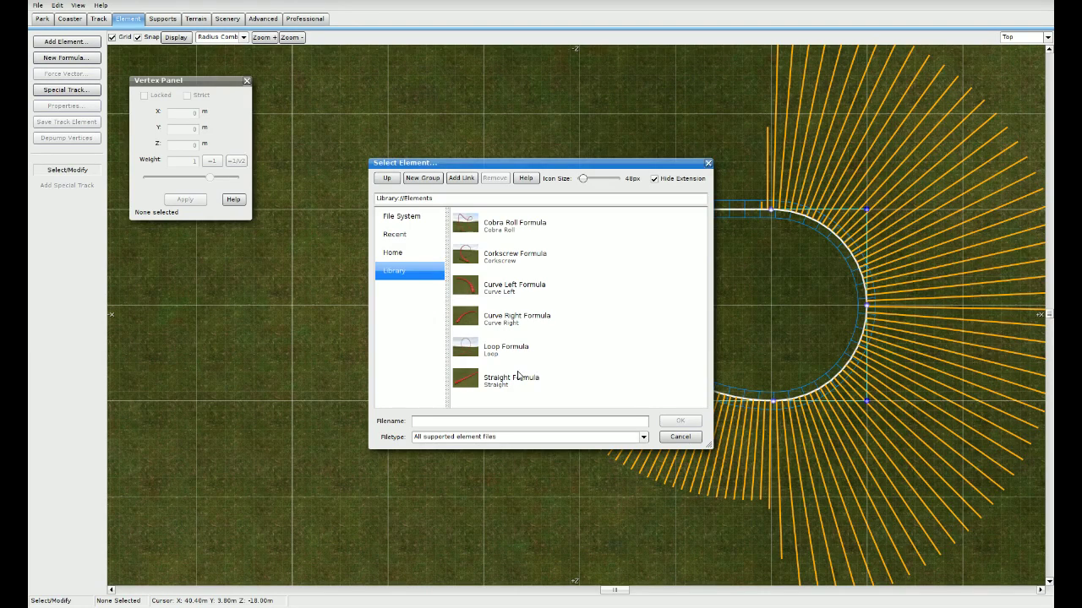
left_click(510, 292)
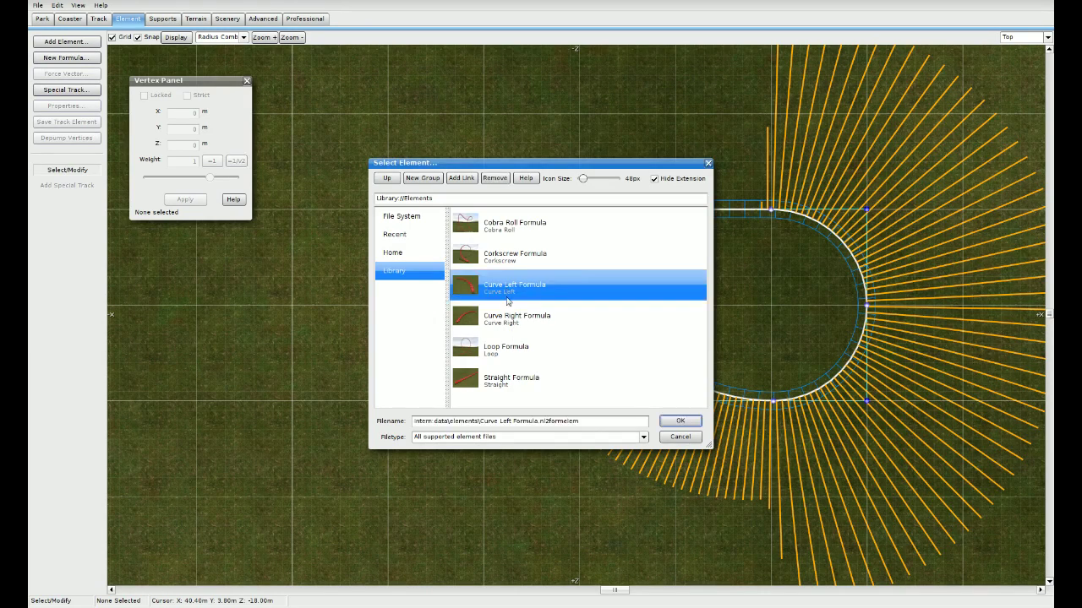
left_click(512, 319)
left_click(513, 252)
left_click(514, 235)
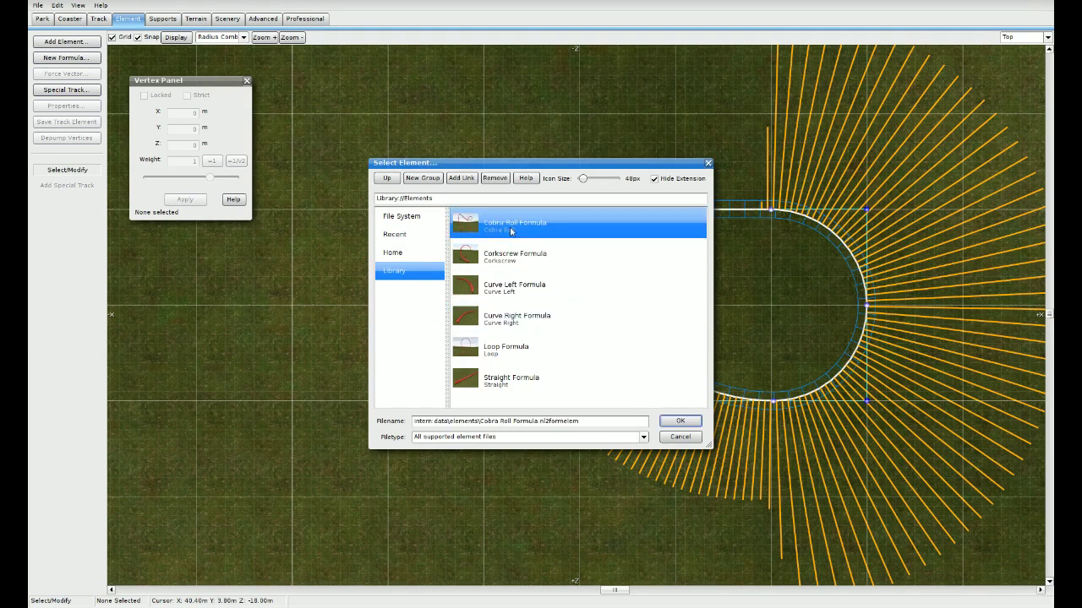
left_click(514, 350)
left_click(523, 381)
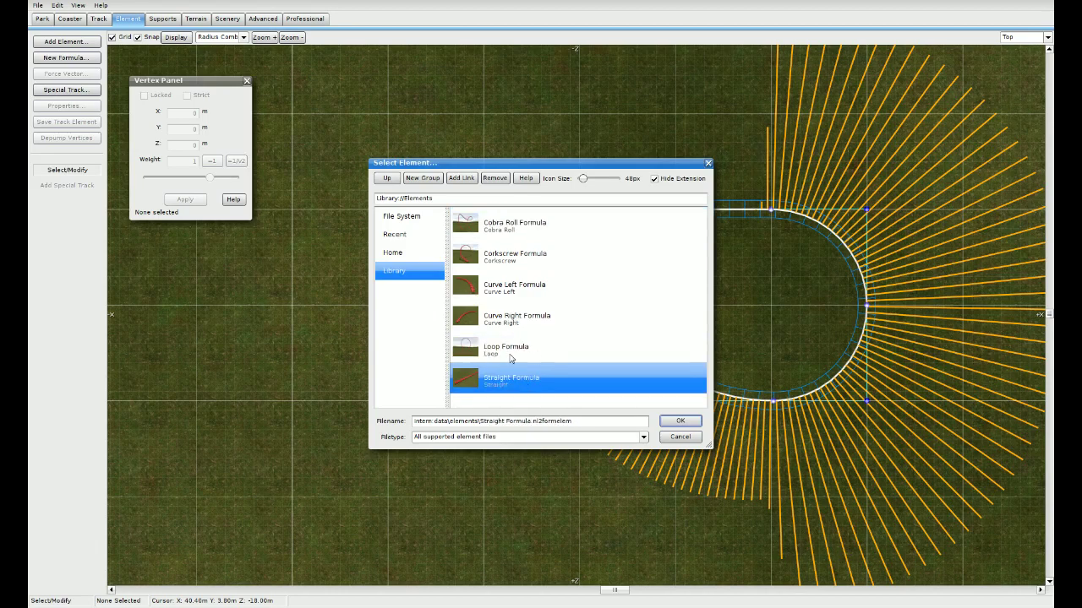
double_click(505, 258)
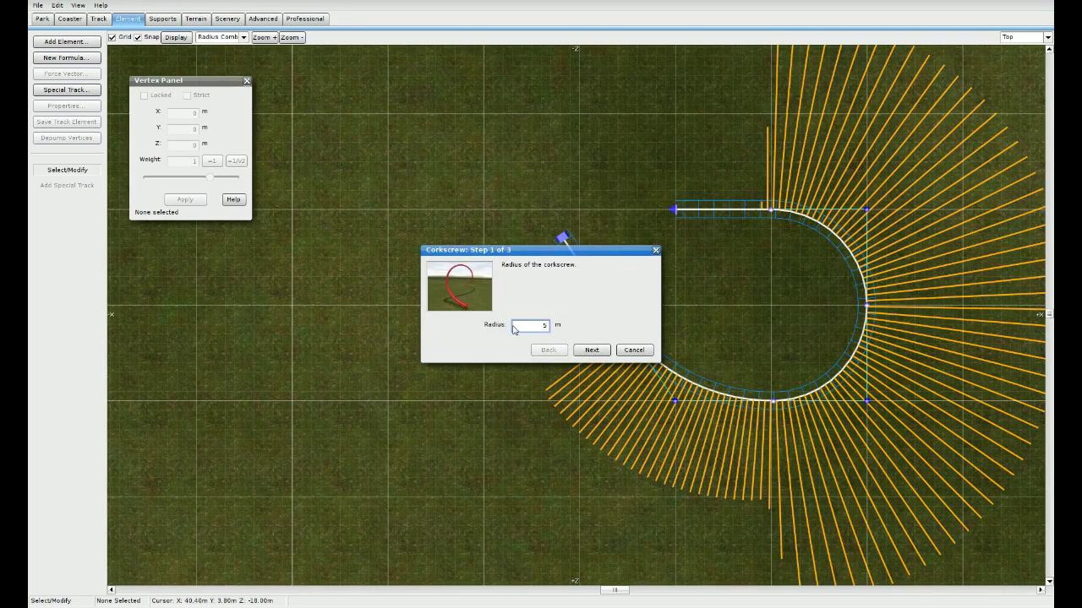
left_click(634, 350)
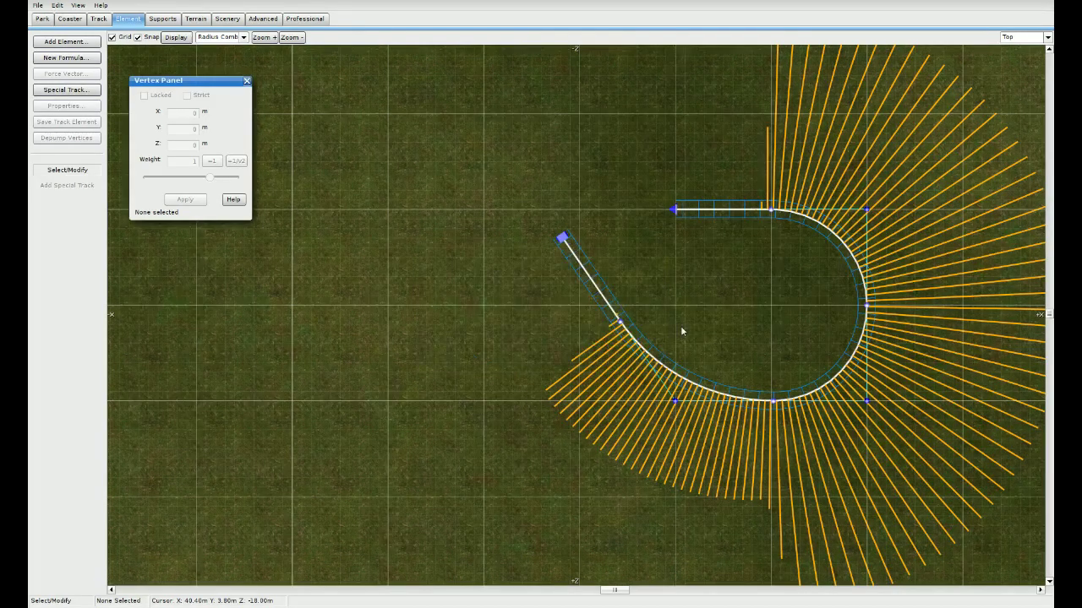
Step: Delete the entire demonstration circle track, leaving the main coaster track in place
scroll(680, 325, "down", 4)
scroll(582, 309, "down", 1)
middle_click_drag(868, 338, 611, 321)
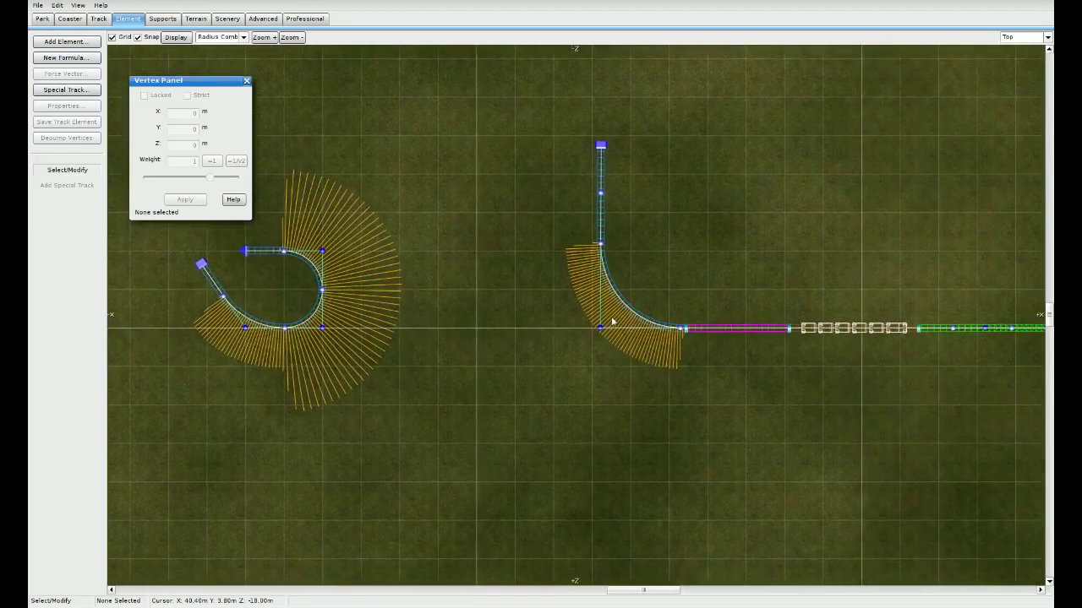
middle_click_drag(378, 297, 651, 343)
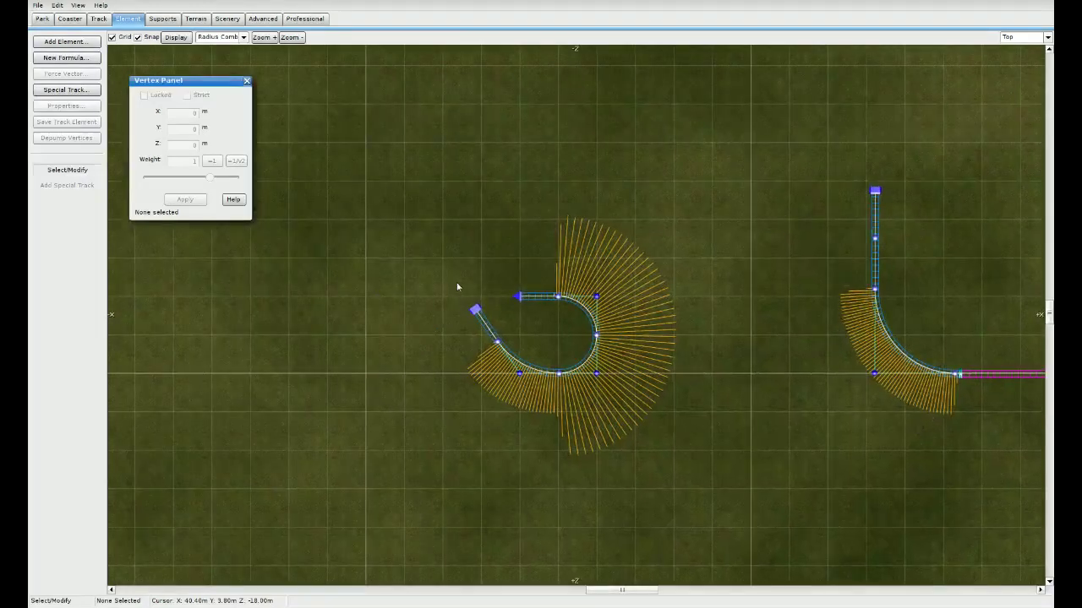
left_click_drag(392, 200, 668, 460)
key("Delete")
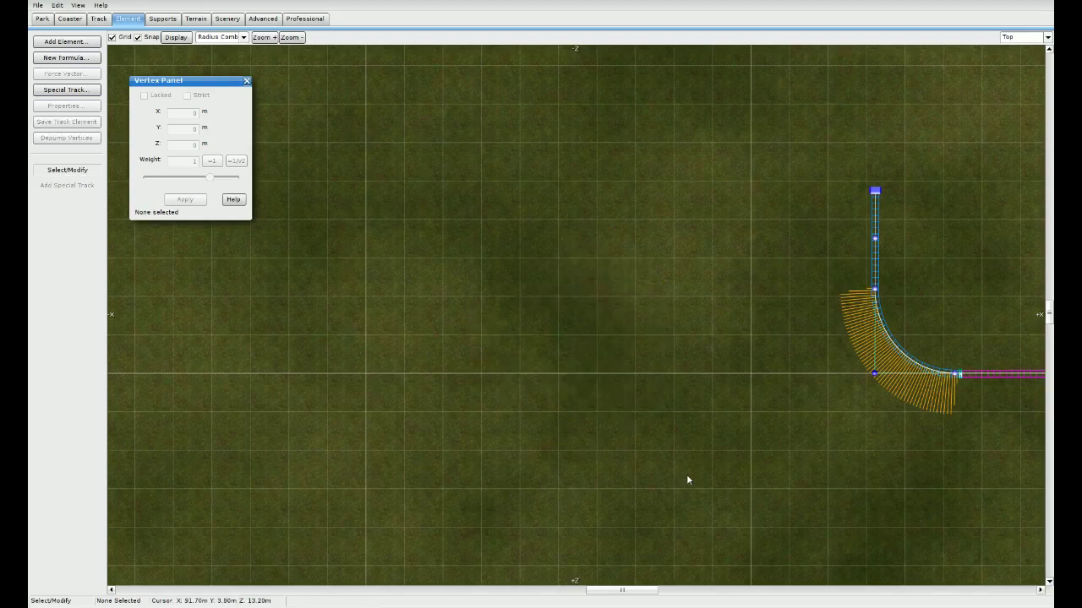
Step: Open the recent project Block Test Park without saving the current project's changes and show it in the Perspective view
middle_click_drag(920, 471, 421, 398)
scroll(684, 411, "down", 4)
middle_click_drag(862, 422, 559, 436)
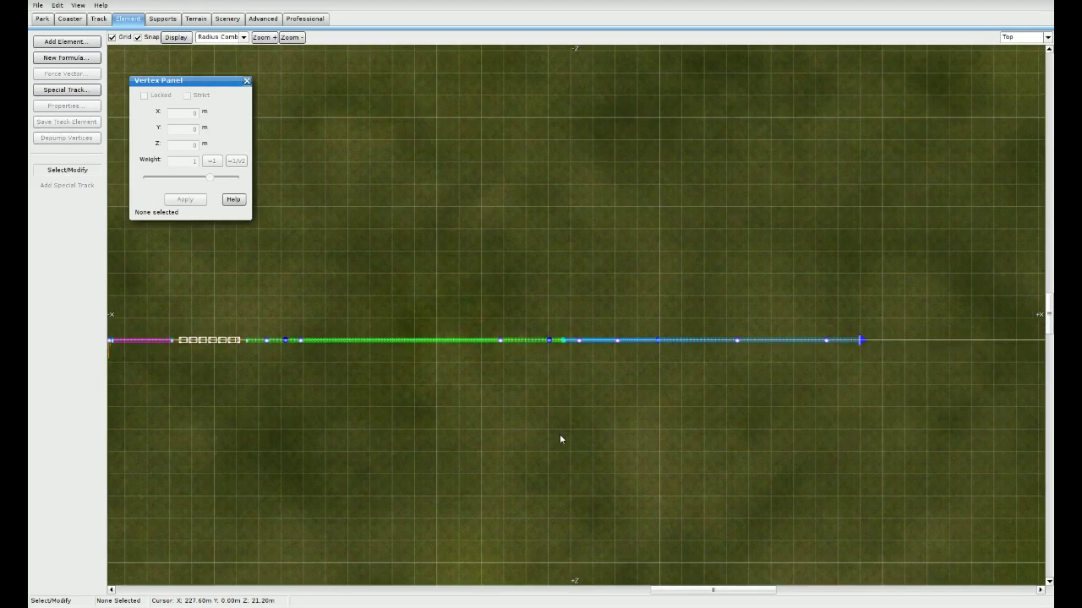
middle_click_drag(259, 258, 413, 283)
left_click(38, 5)
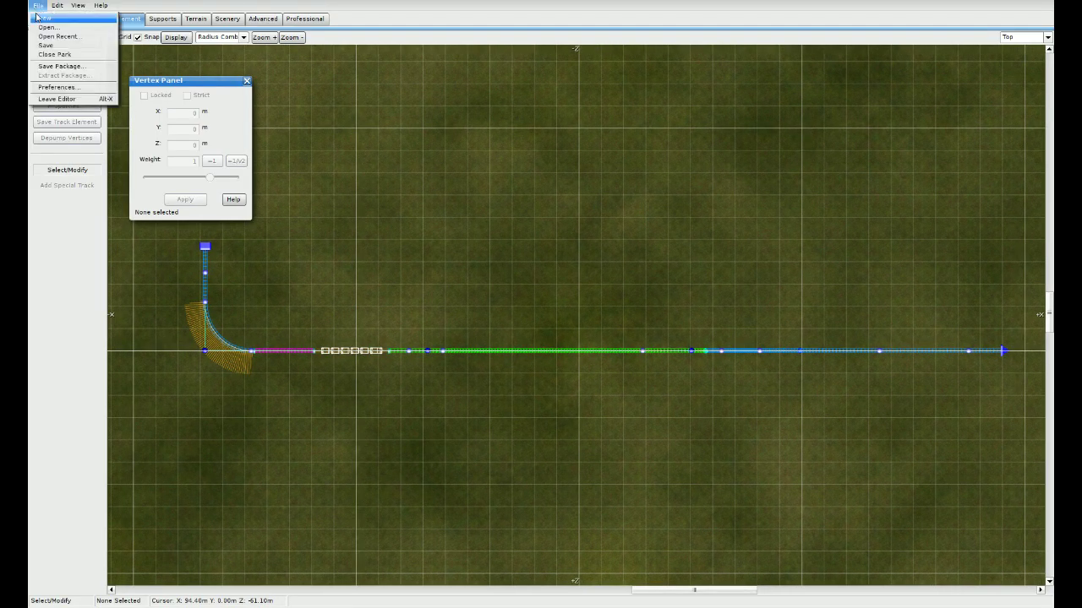
mouse_move(60, 36)
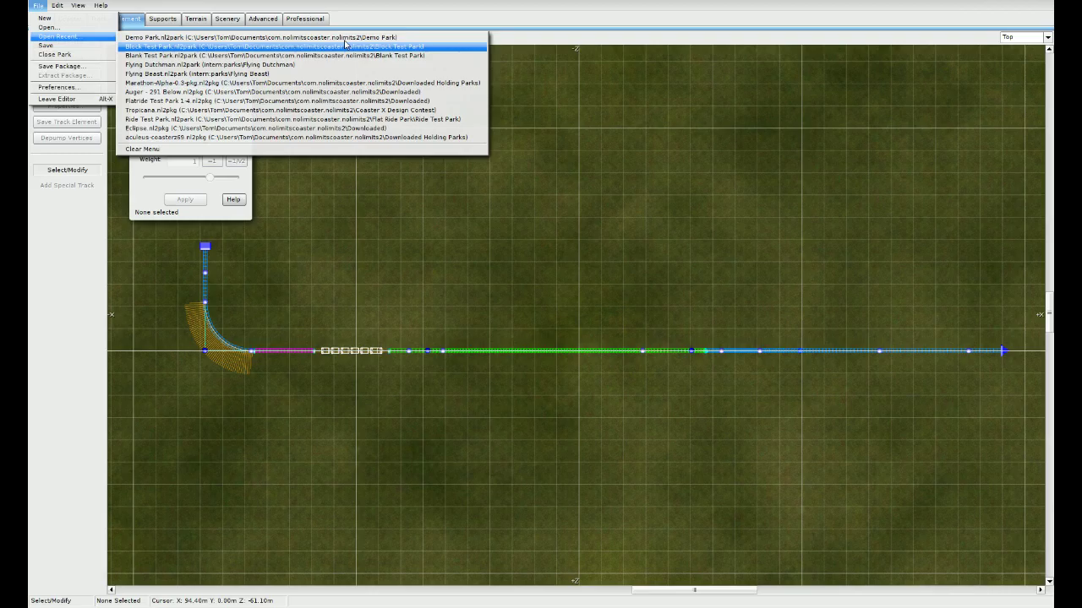
left_click(382, 47)
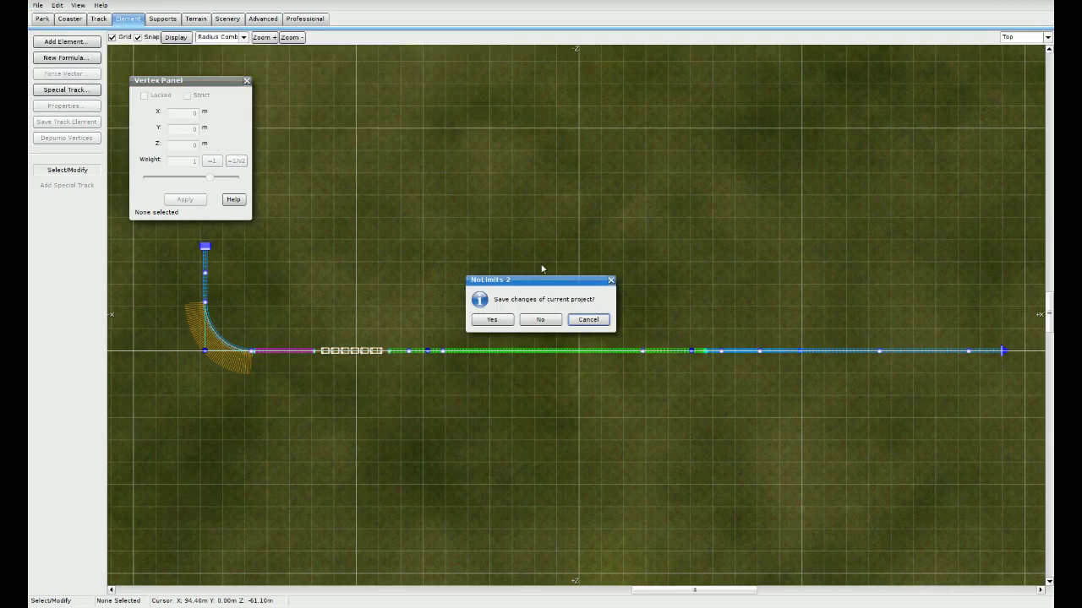
left_click(540, 320)
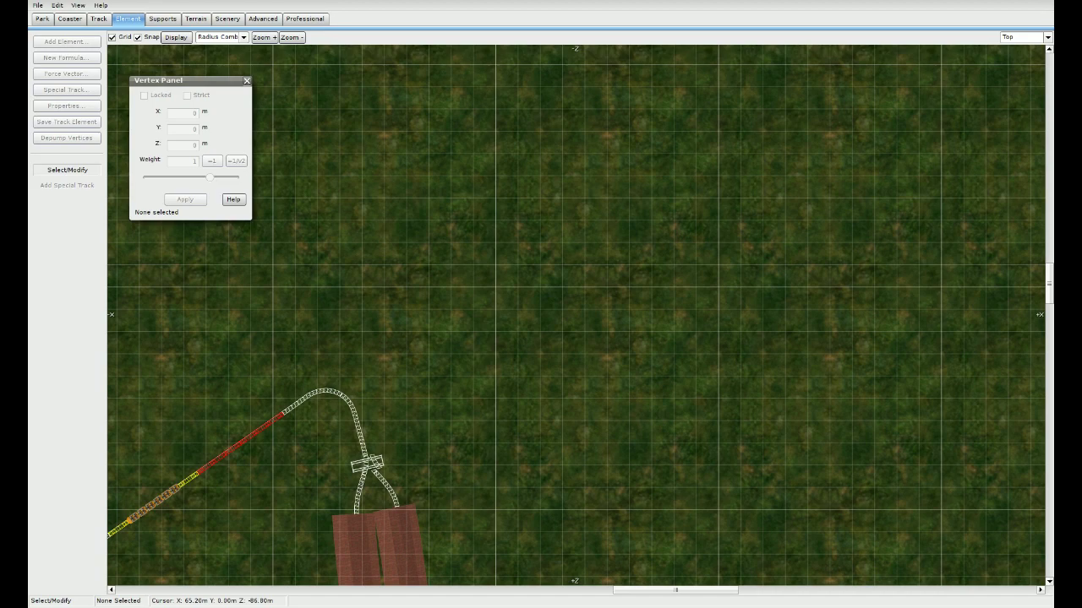
left_click(1025, 38)
left_click(1024, 52)
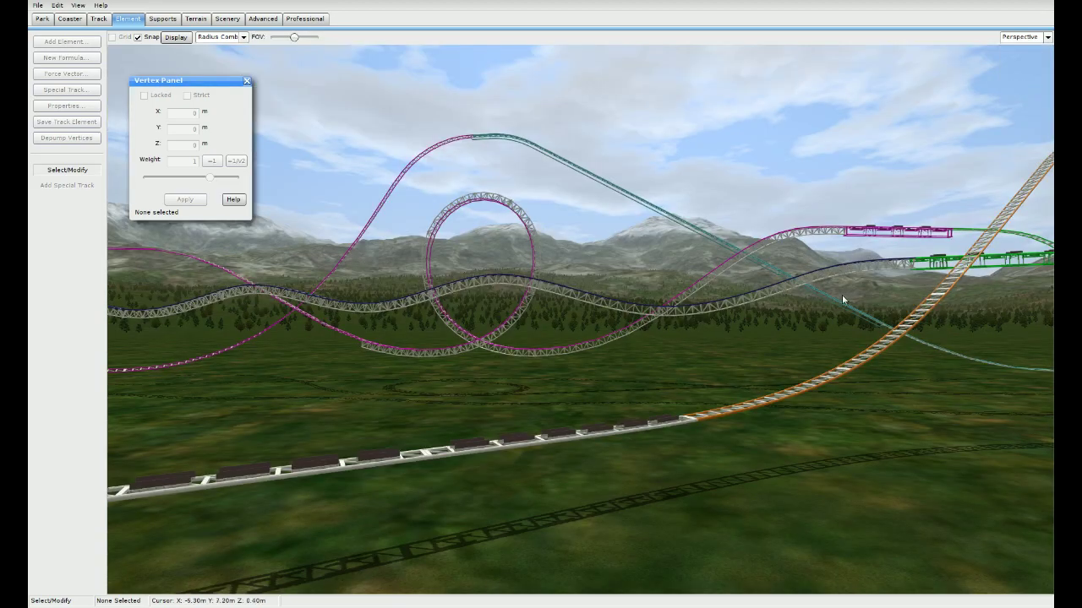
Step: Examine the twin station, the track switch in front of it and the brake sections on the launch straight
key("s")
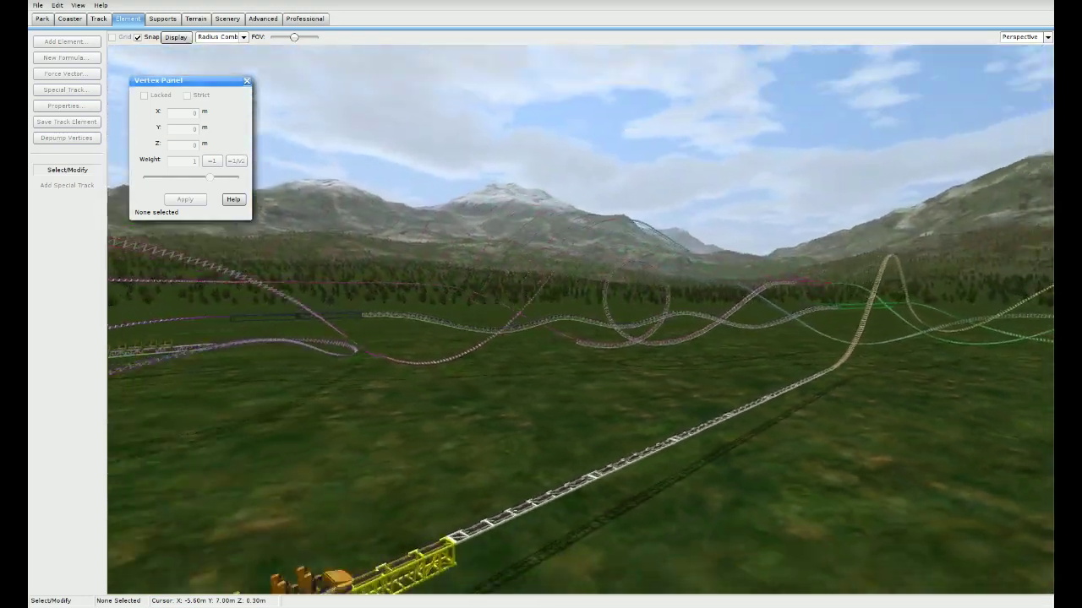
key("s")
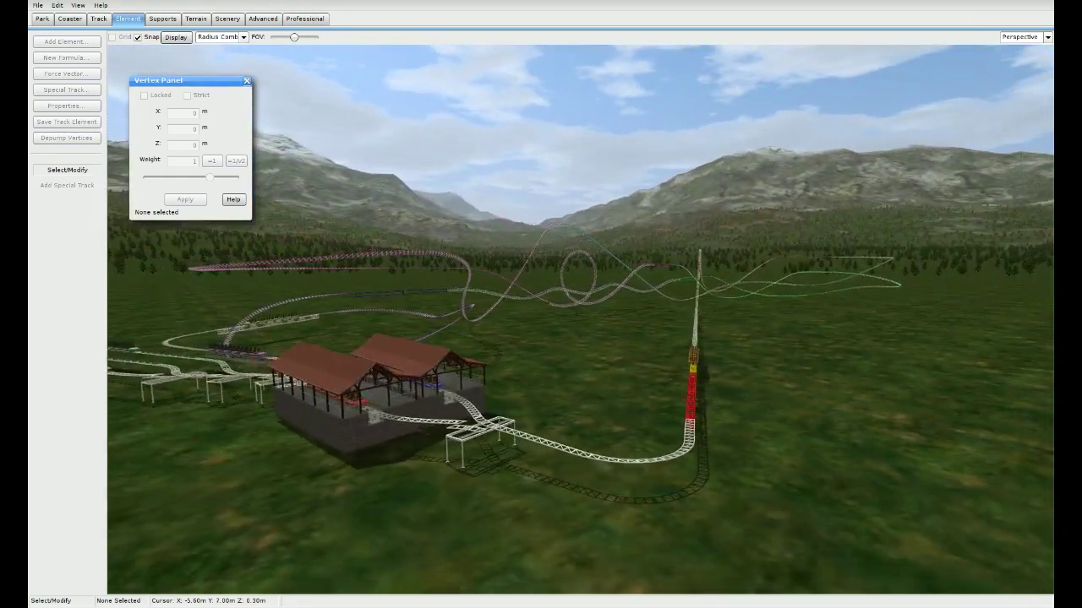
right_click_drag(581, 320, 530, 305)
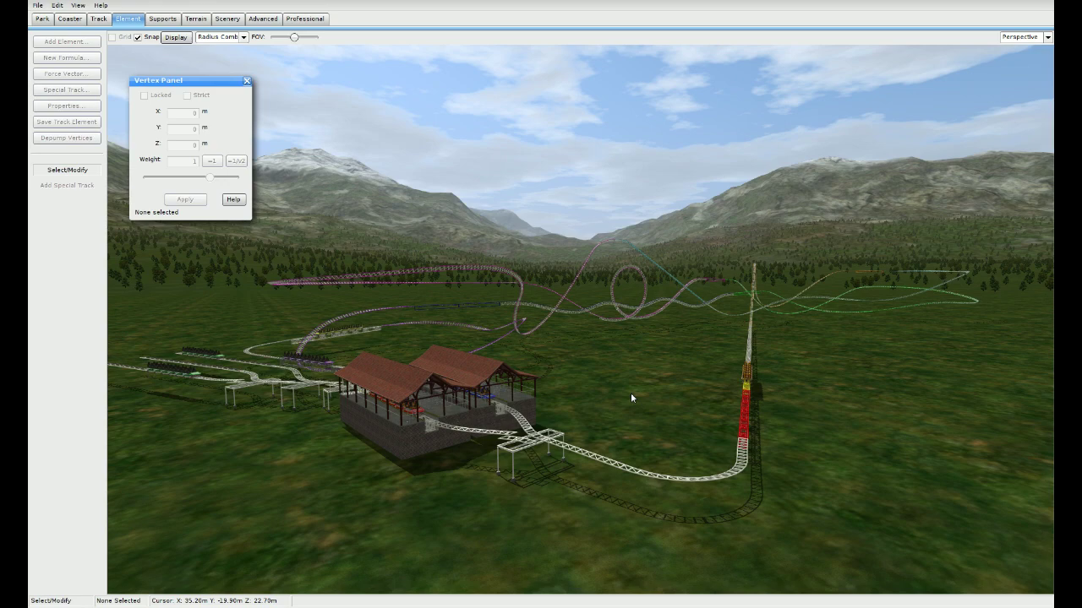
right_click_drag(640, 399, 596, 431)
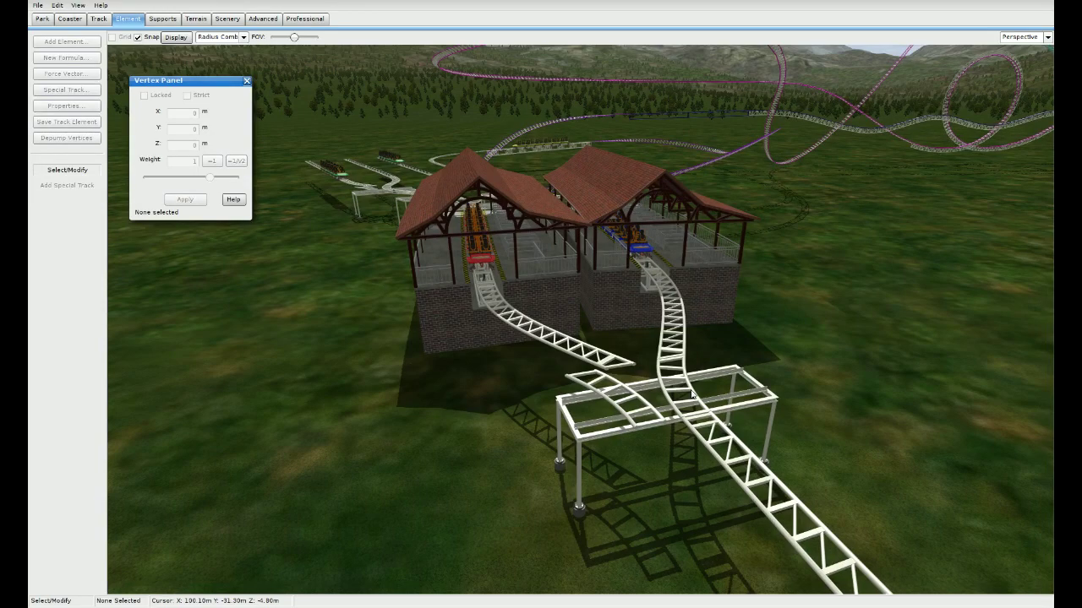
right_click_drag(701, 391, 722, 351)
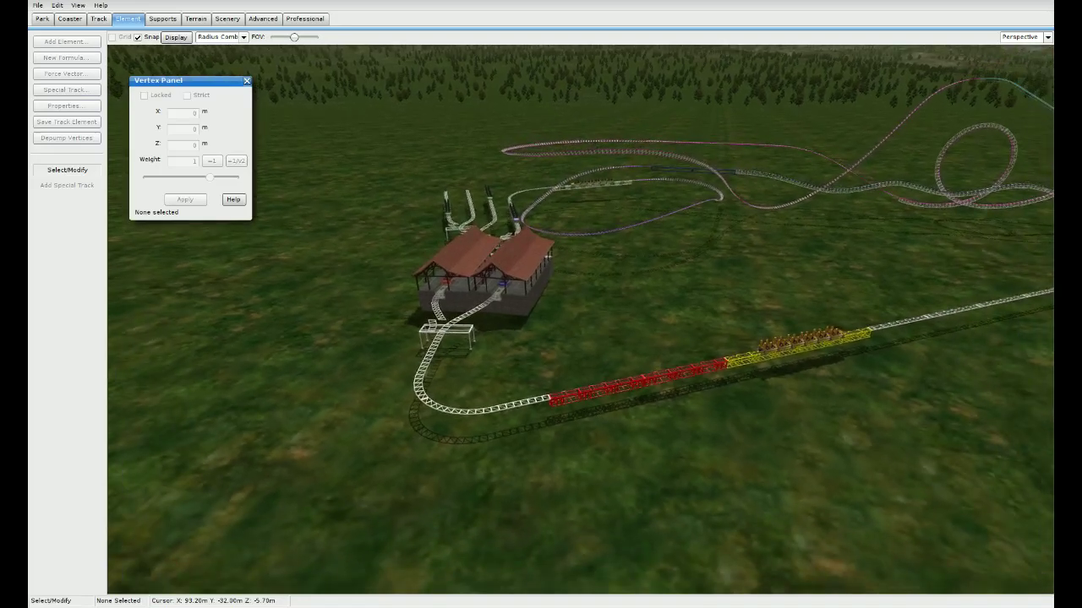
right_click_drag(719, 389, 708, 356)
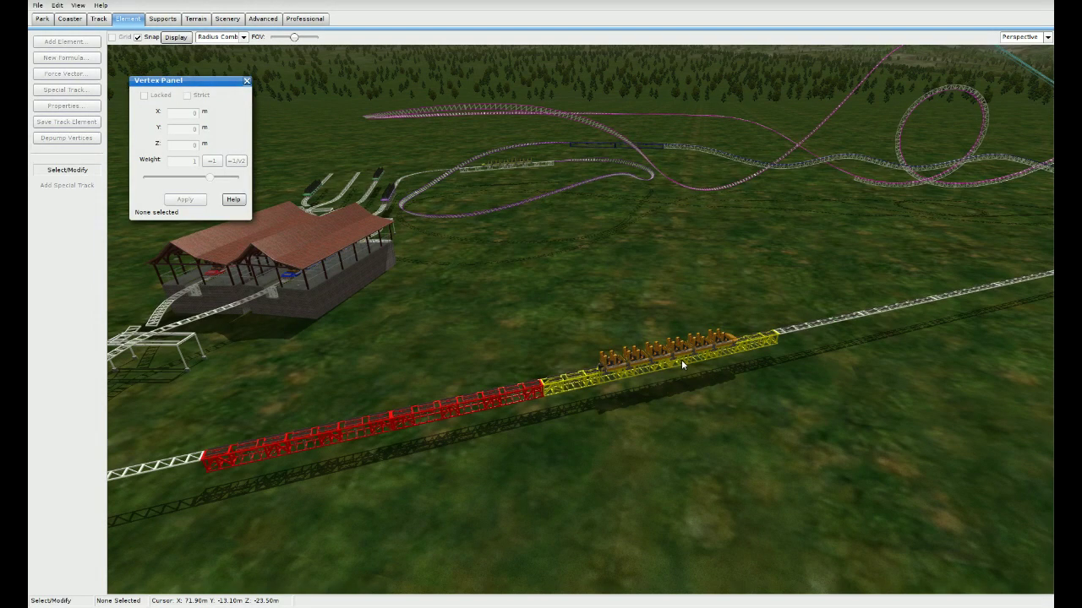
right_click_drag(683, 383, 664, 303)
Step: Examine the rest of the coaster layout, following the lift hill, the vertical loop, the brake sections and the far turnarounds
key("w")
key("d")
key("w")
key("w")
key("d")
key("s")
key("a")
key("s")
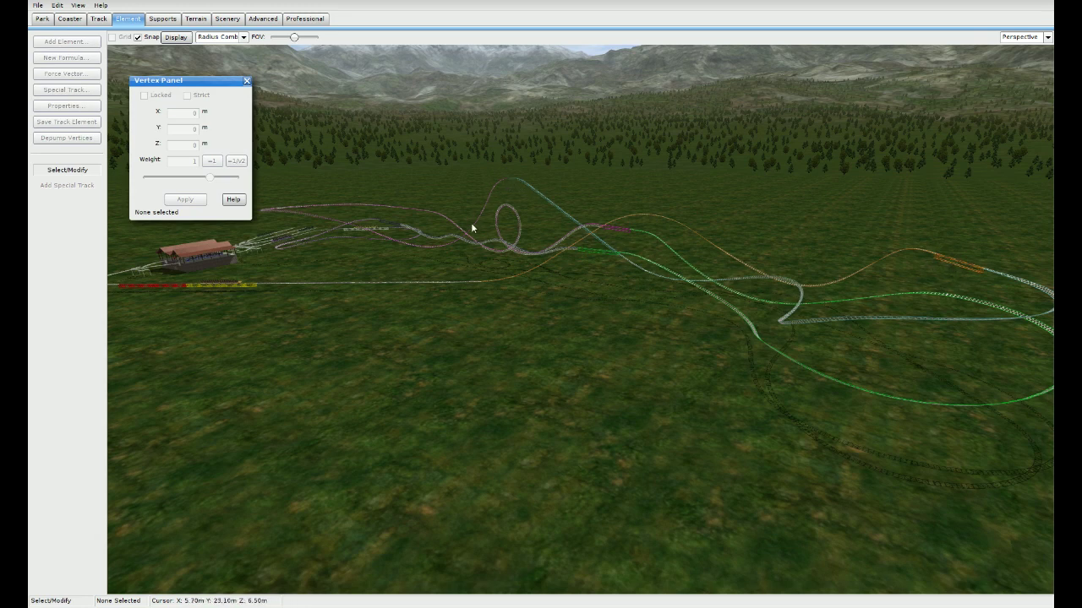
right_click_drag(606, 243, 734, 169)
key("w")
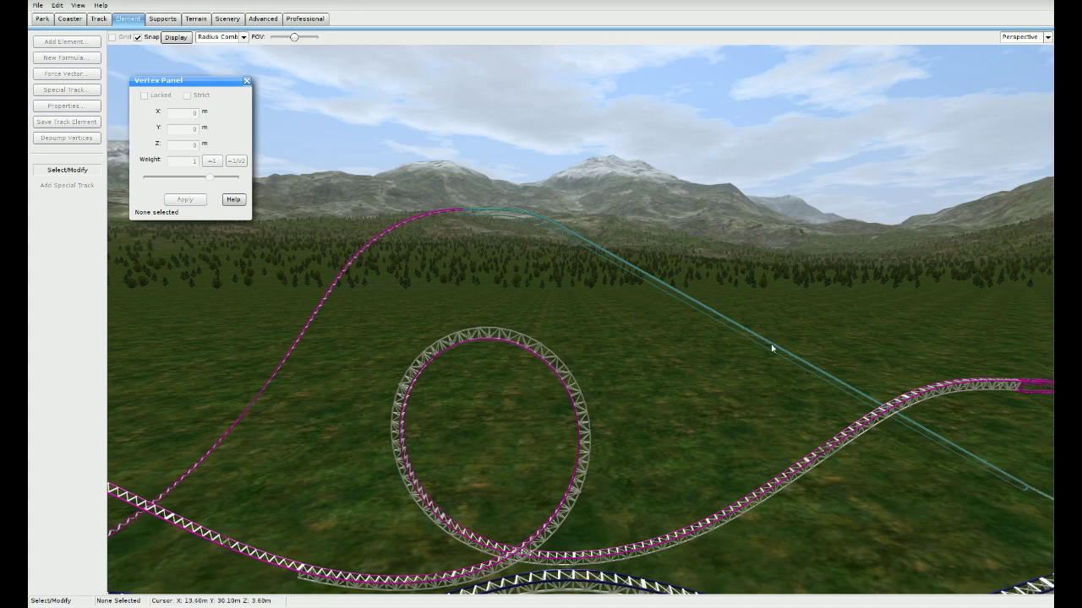
key("s")
right_click_drag(947, 435, 1010, 458)
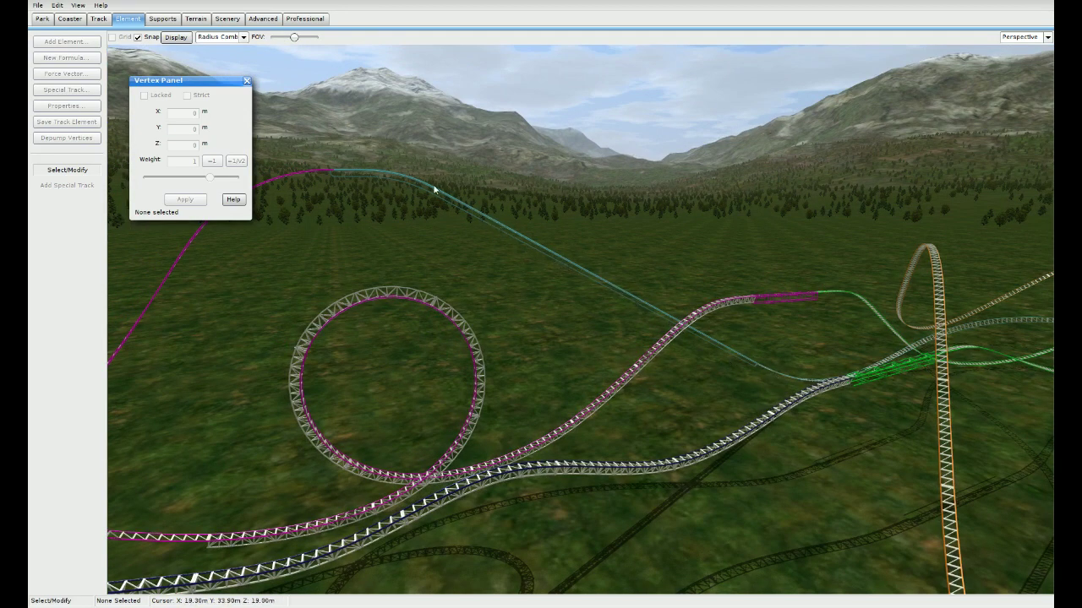
right_click_drag(480, 233, 486, 218)
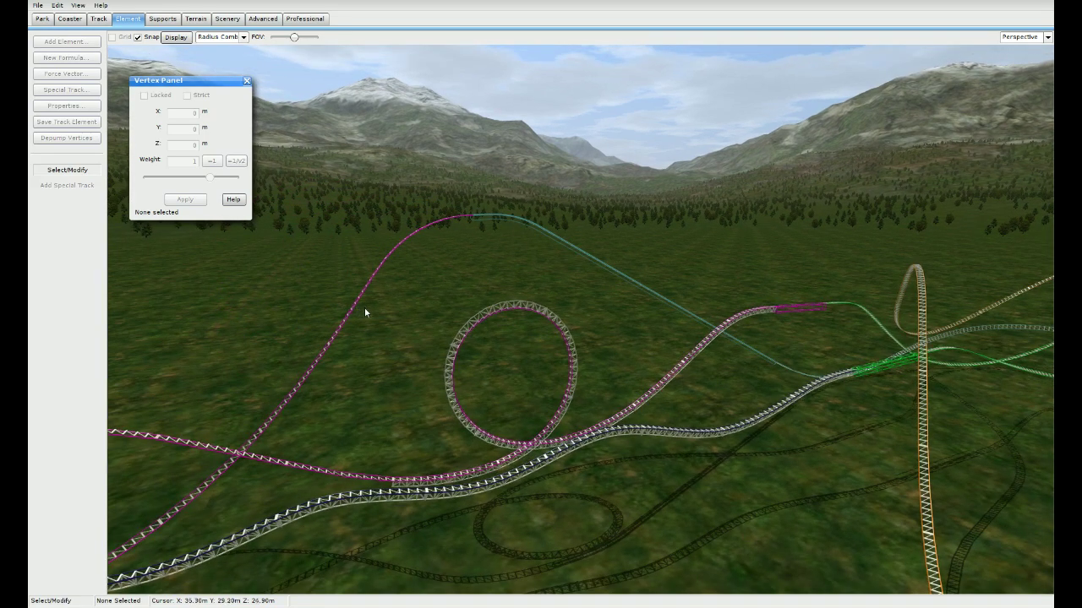
right_click_drag(764, 366, 832, 366)
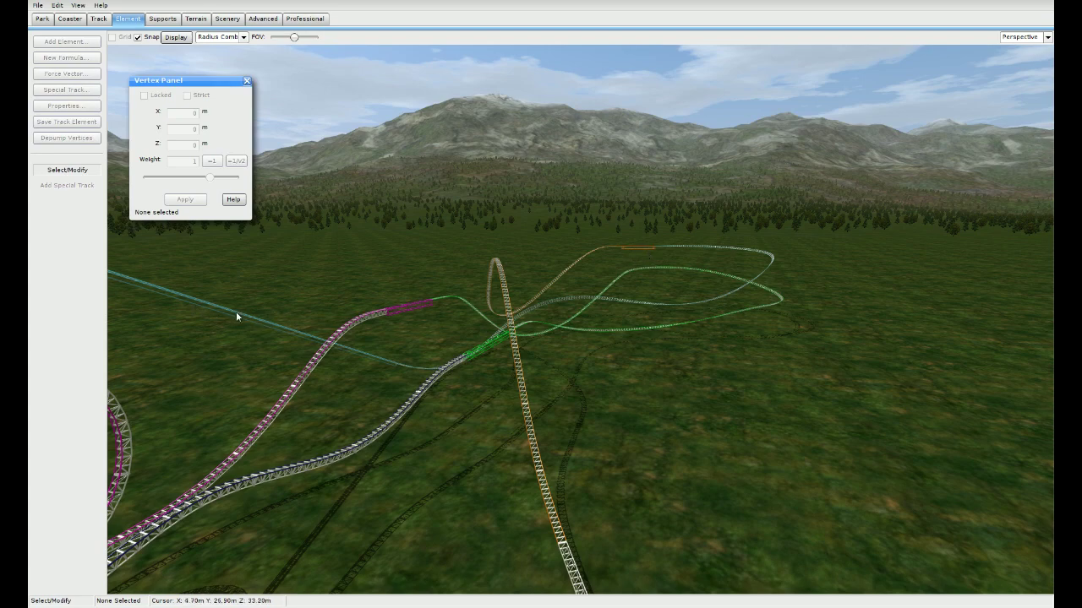
right_click_drag(565, 319, 543, 309)
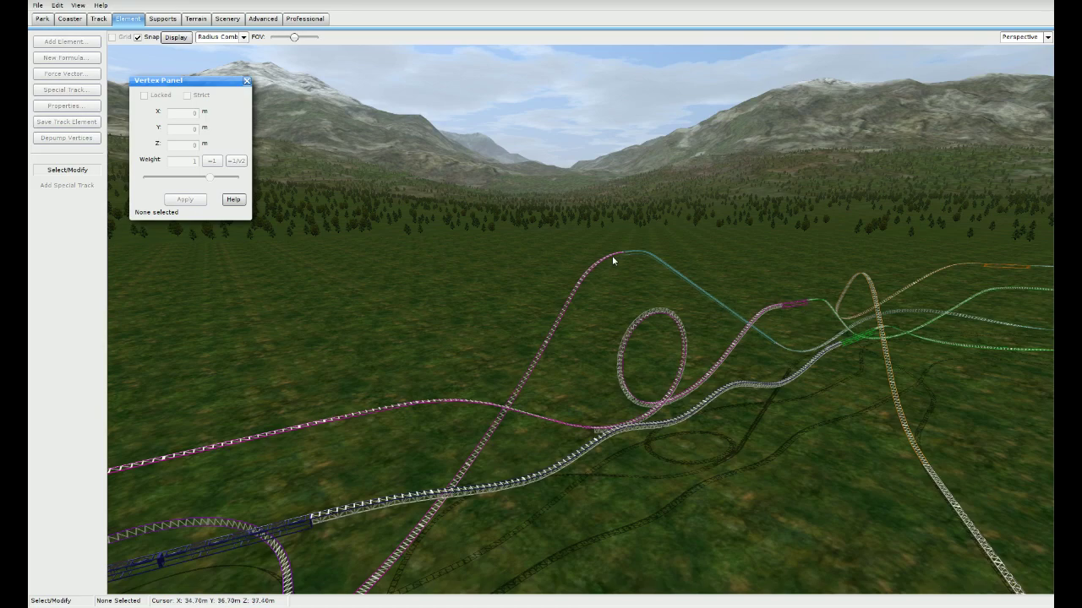
right_click_drag(695, 329, 596, 328)
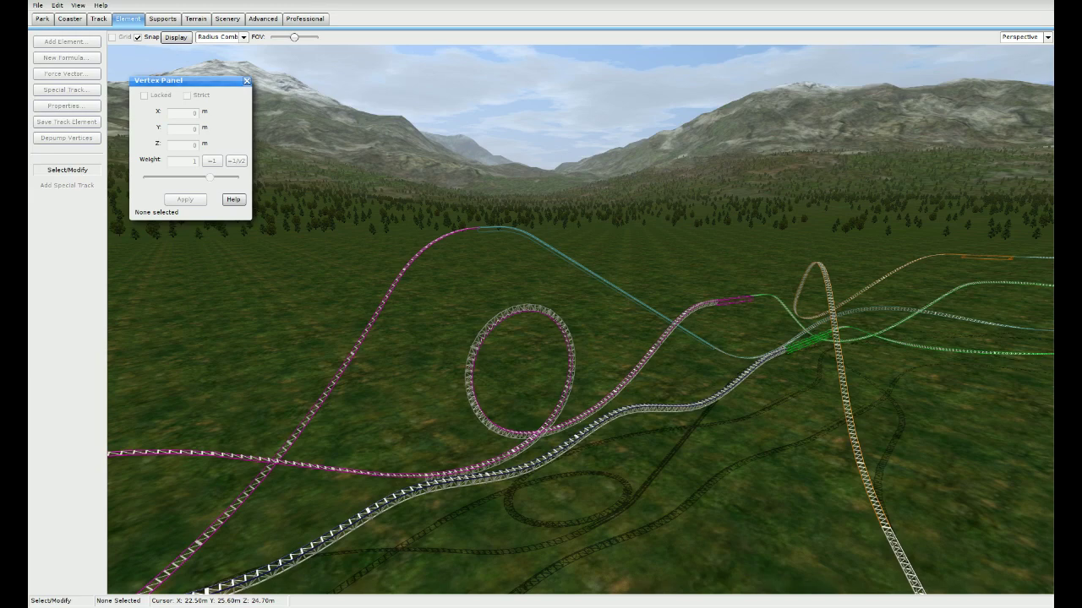
right_click_drag(597, 329, 609, 330)
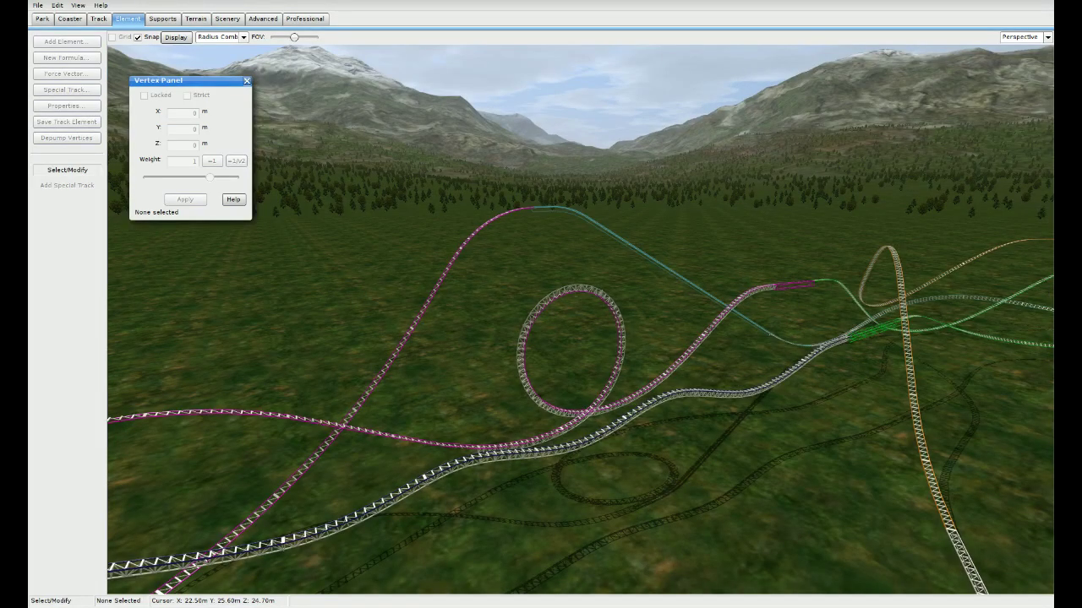
right_click_drag(609, 329, 447, 283)
key("w")
key("d")
key("s")
key("w")
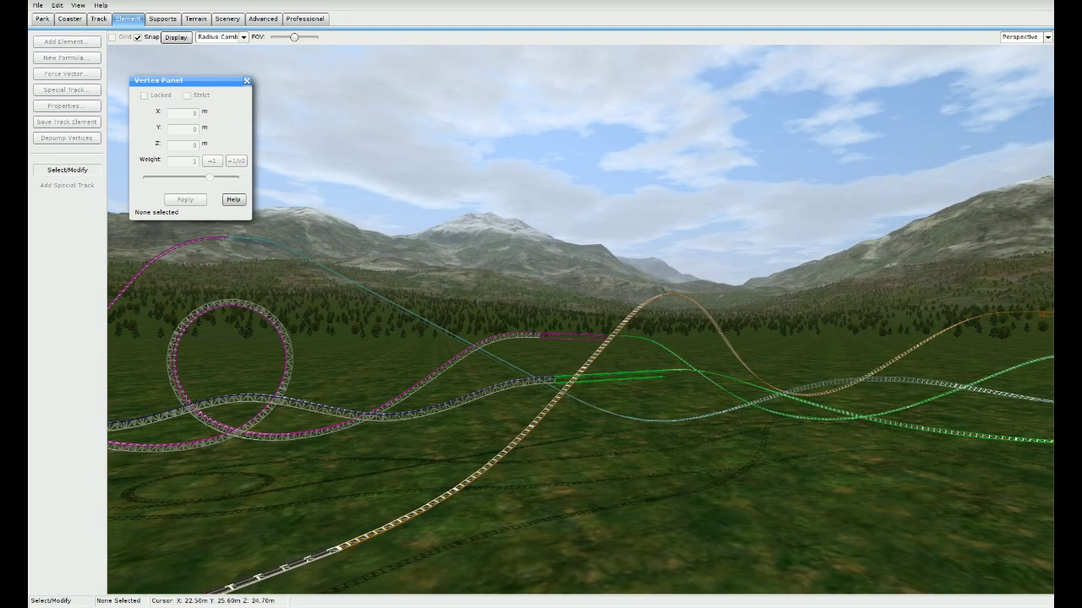
Step: Switch the spline display type from the radius comb to Blocks
left_click(176, 37)
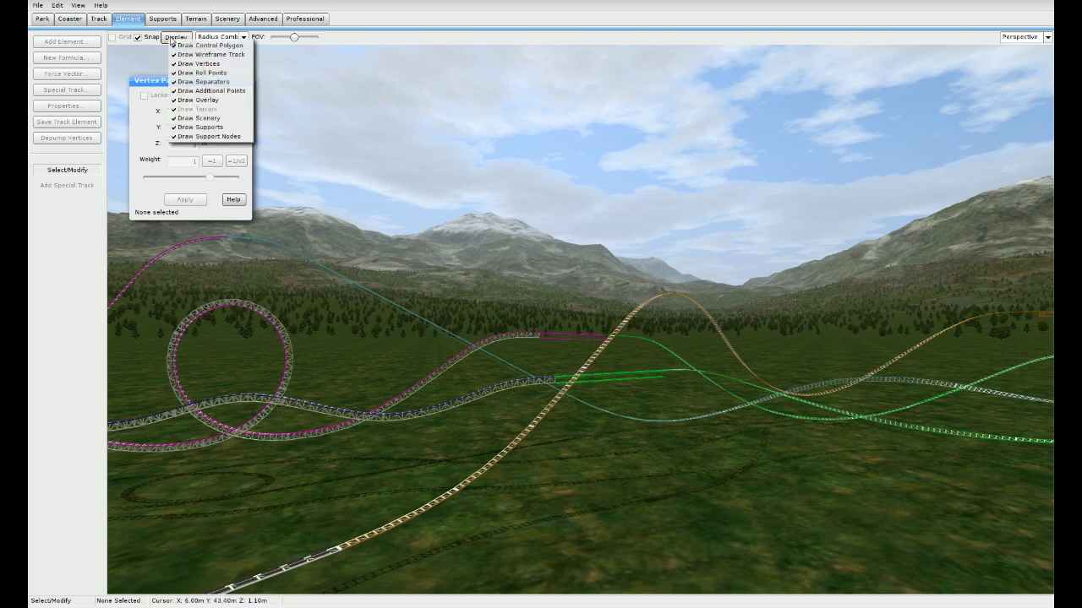
left_click(215, 38)
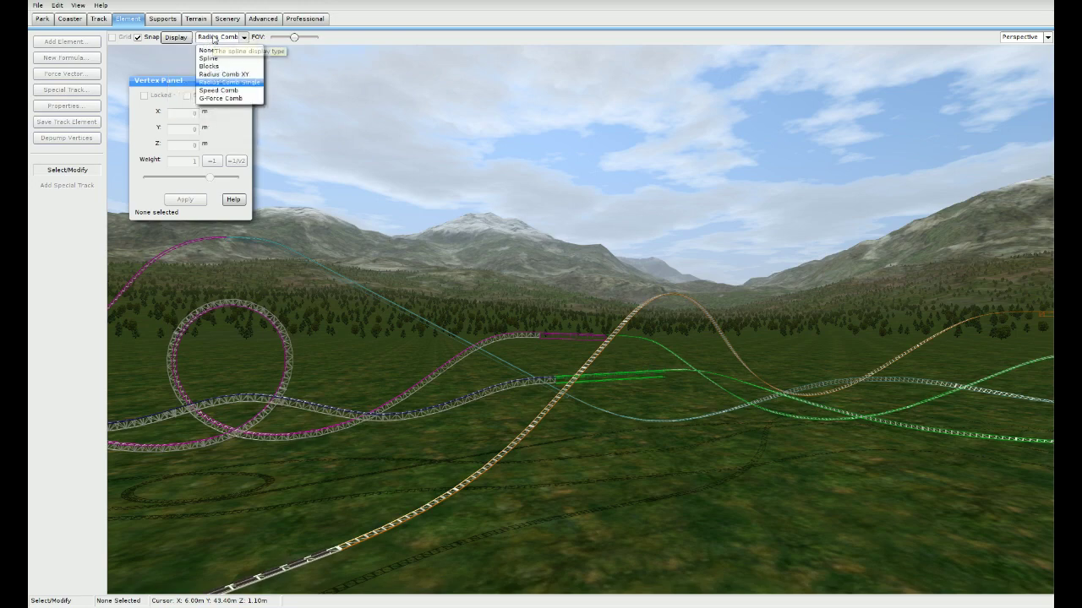
left_click(230, 66)
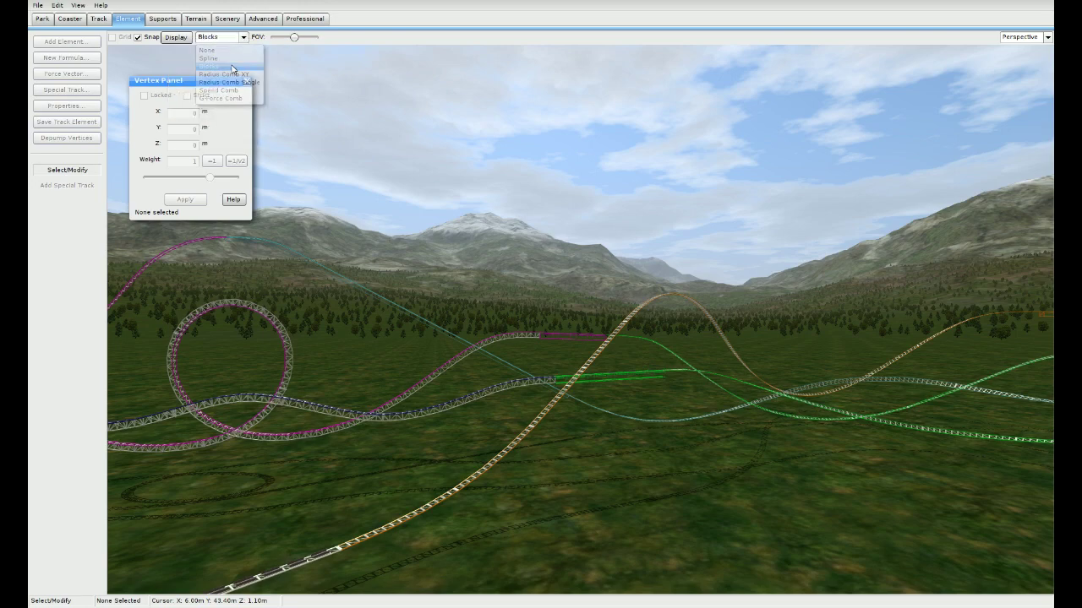
right_click_drag(534, 191, 626, 270)
key("w")
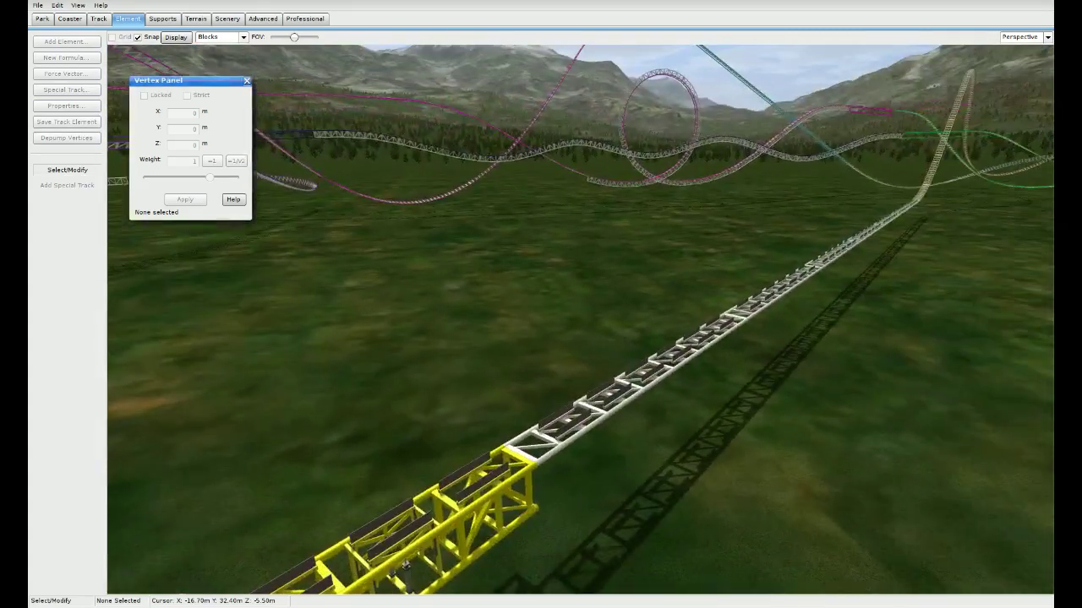
Step: Unfreeze the California Screamin' coaster so its track and block colours can be viewed
left_click(98, 18)
left_click(82, 20)
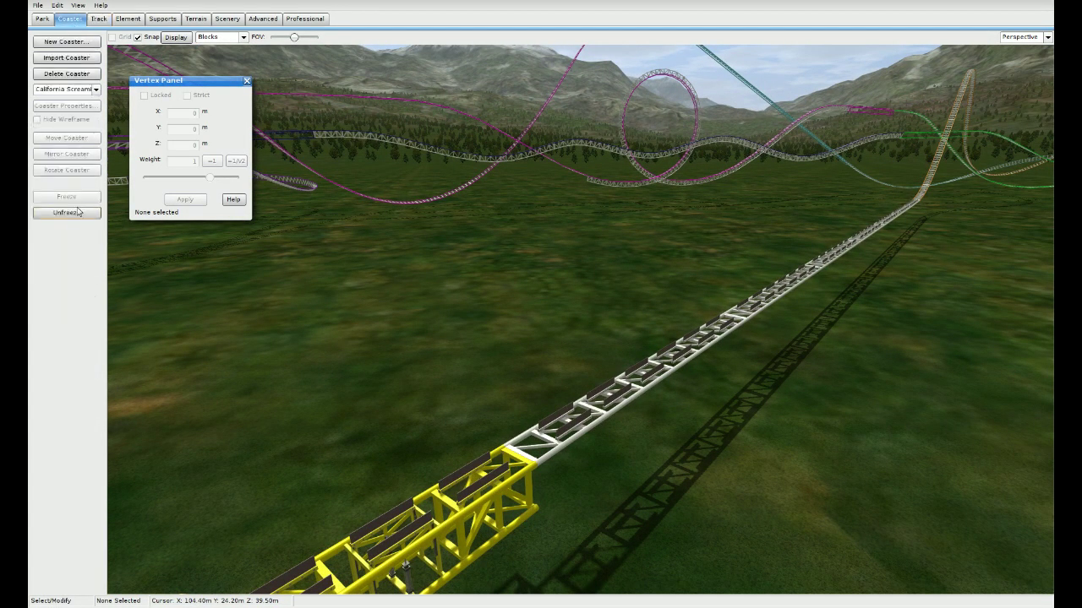
key("s")
mouse_move(741, 256)
right_mouse_down()
mouse_move(676, 279)
mouse_move(741, 256)
right_mouse_up()
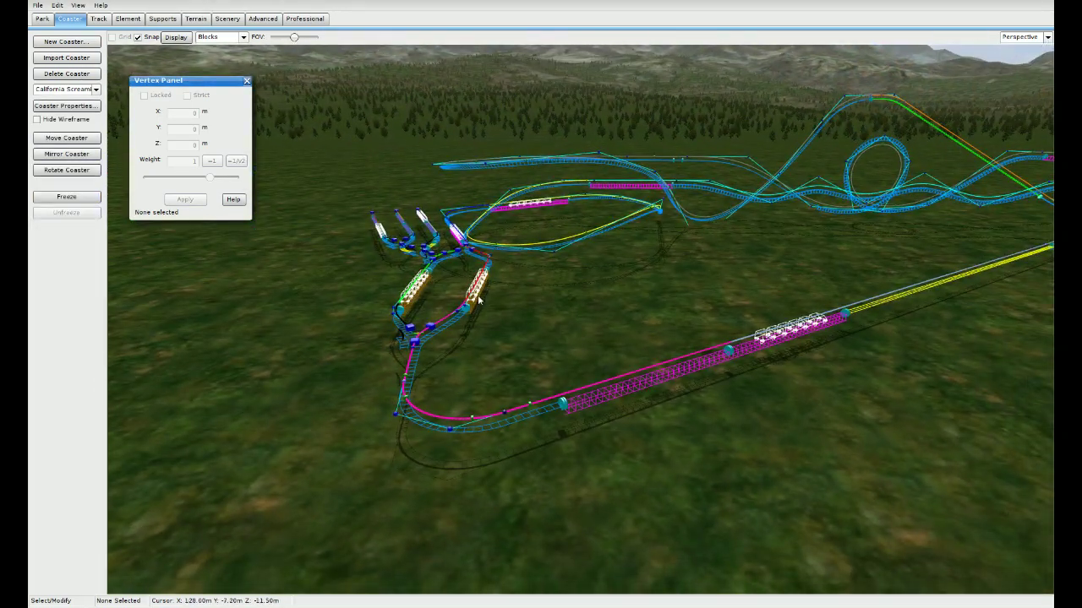
Step: Inspect the two adjoining brake sections on the launch straight and the block boundary between them
right_click_drag(666, 368, 706, 358)
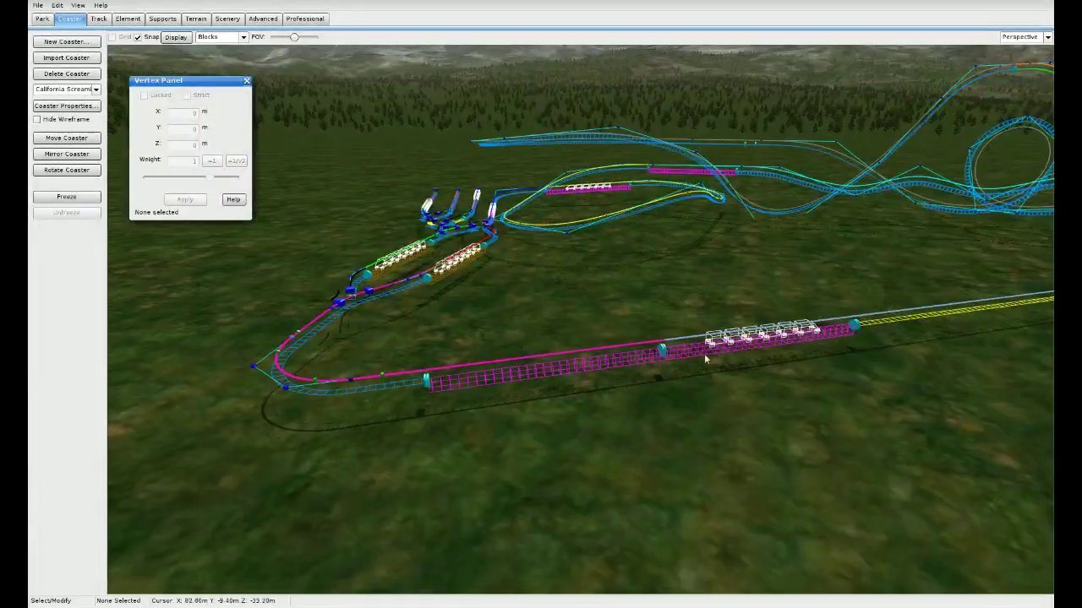
left_click(547, 364)
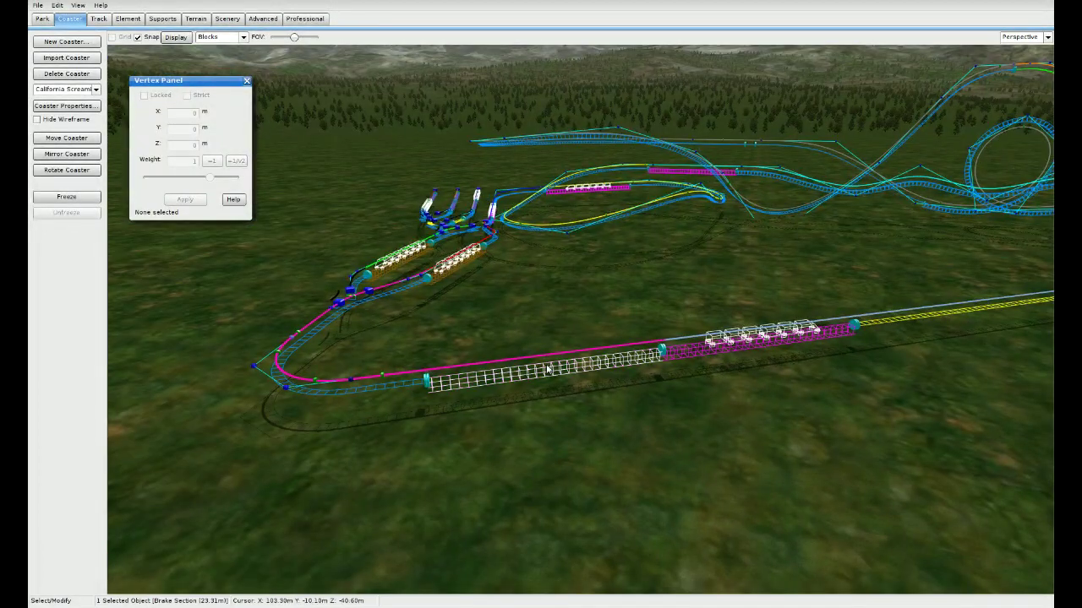
left_click(686, 353)
right_click_drag(745, 344, 806, 358)
key("d")
key("a")
key("w")
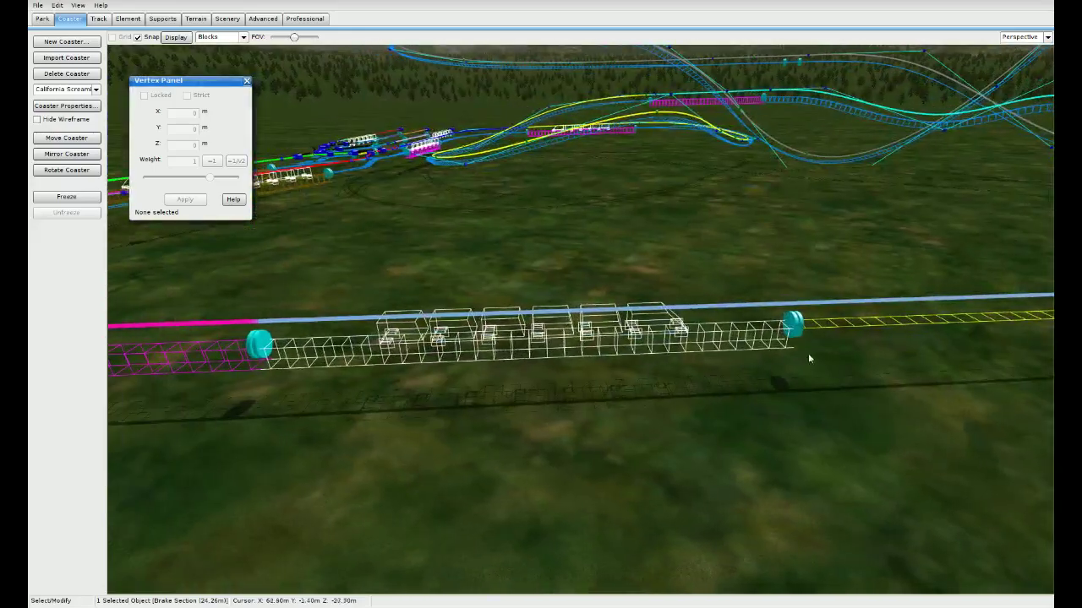
left_click(470, 359)
left_click(605, 358)
right_click_drag(533, 317, 454, 294)
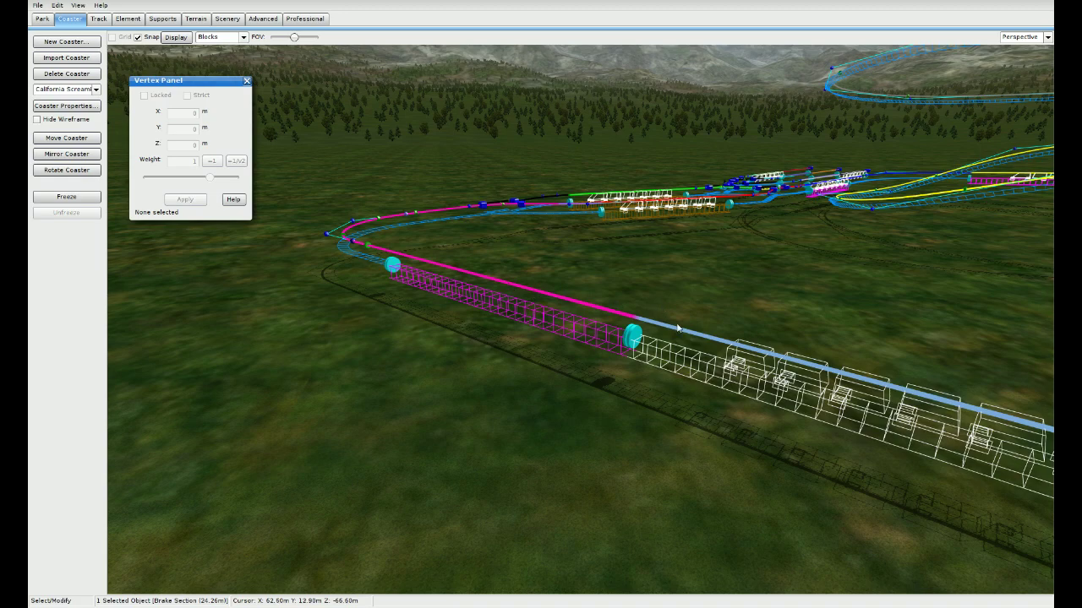
right_click_drag(678, 325, 896, 328)
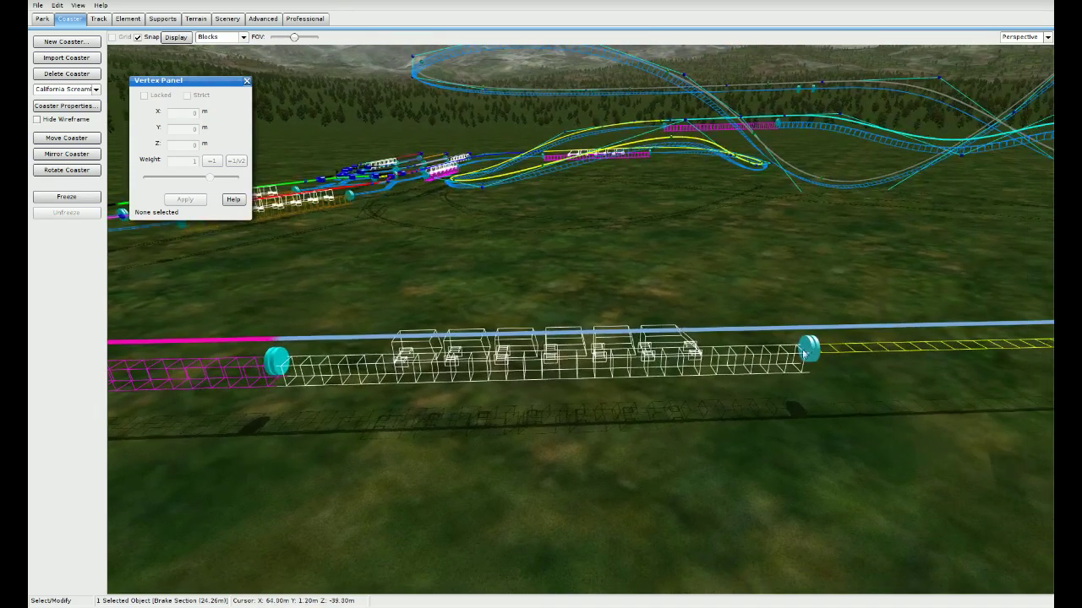
Step: Follow the launch block over the first hill and inspect the block transition and the elevated brake section beyond it
right_click_drag(930, 322, 1044, 270)
key("w")
key("w")
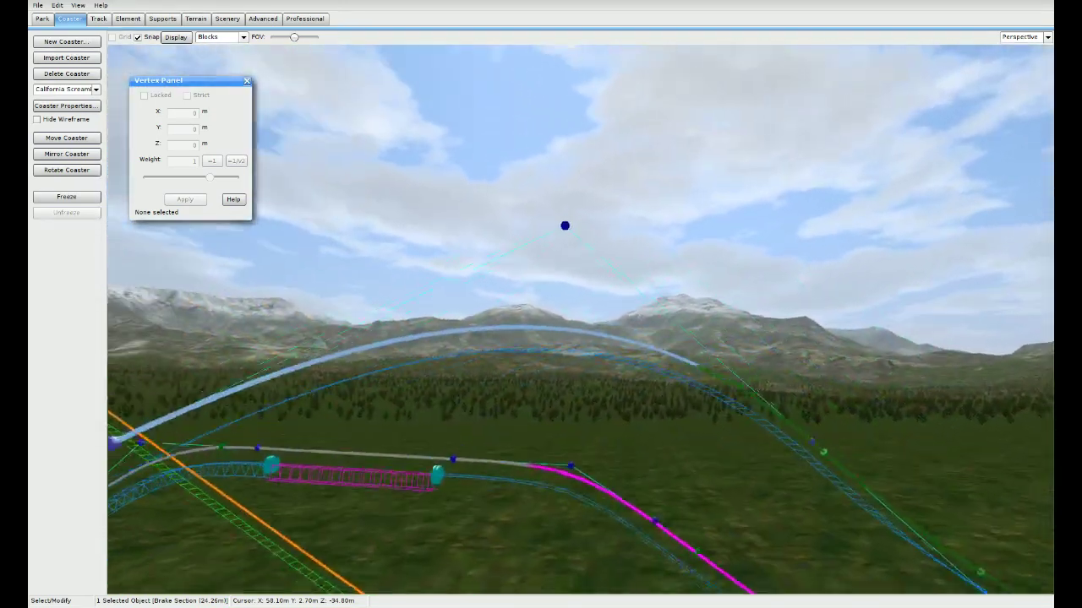
key("w")
right_click_drag(739, 302, 820, 431)
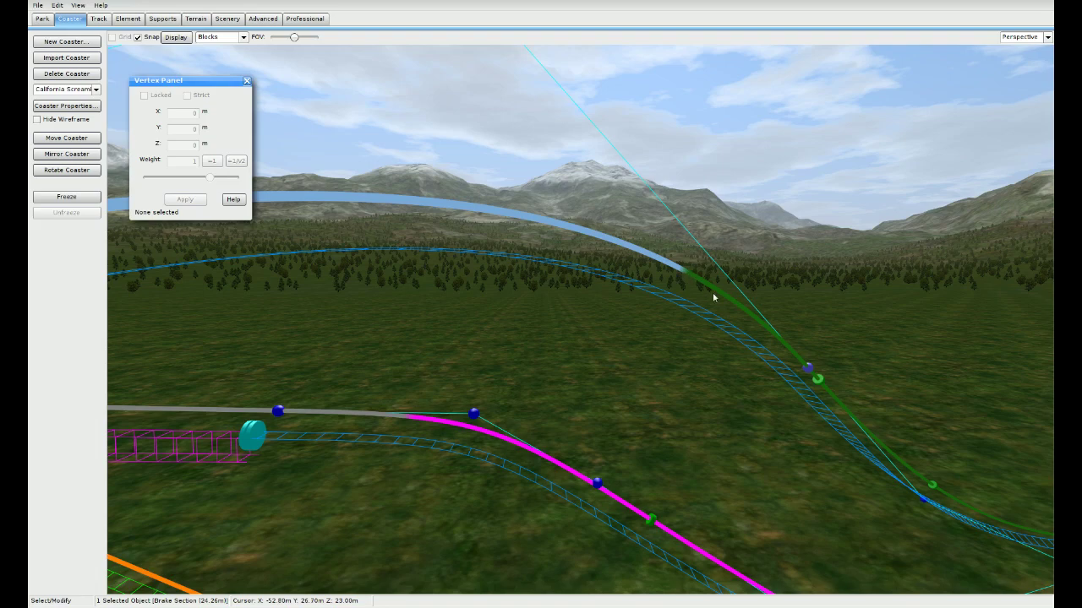
right_click_drag(737, 328, 933, 344)
left_click(788, 239)
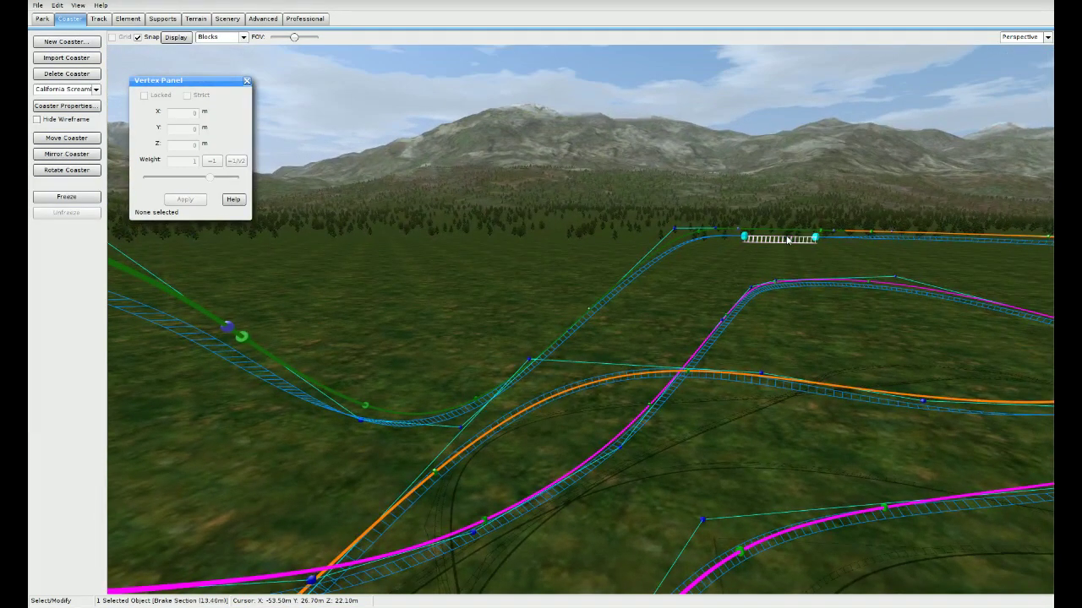
key("w")
right_click_drag(790, 239, 731, 275)
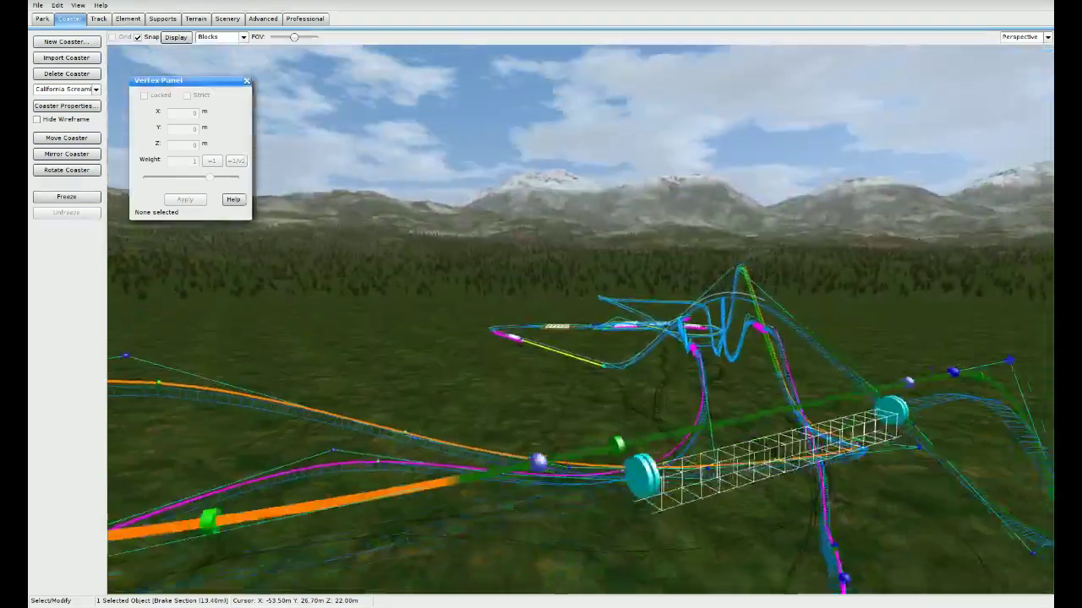
key("s")
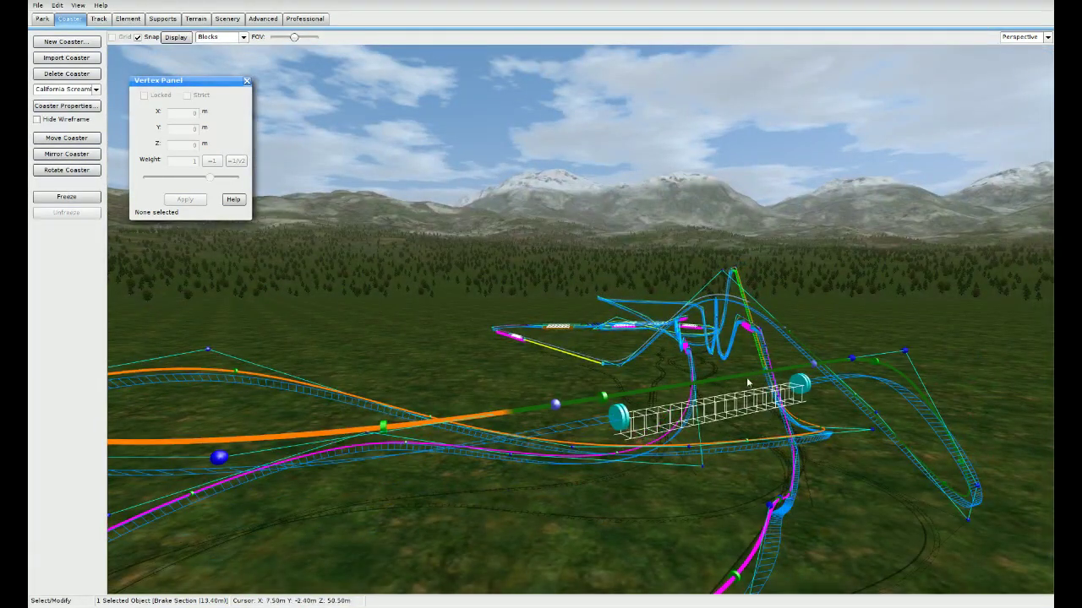
Step: Set the extra block length of the Launch Start Block brake section to 30 m
mouse_move(765, 391)
right_mouse_down()
mouse_move(748, 372)
mouse_move(617, 365)
mouse_move(710, 363)
mouse_move(760, 384)
right_mouse_up()
key("w")
key("d")
key("w")
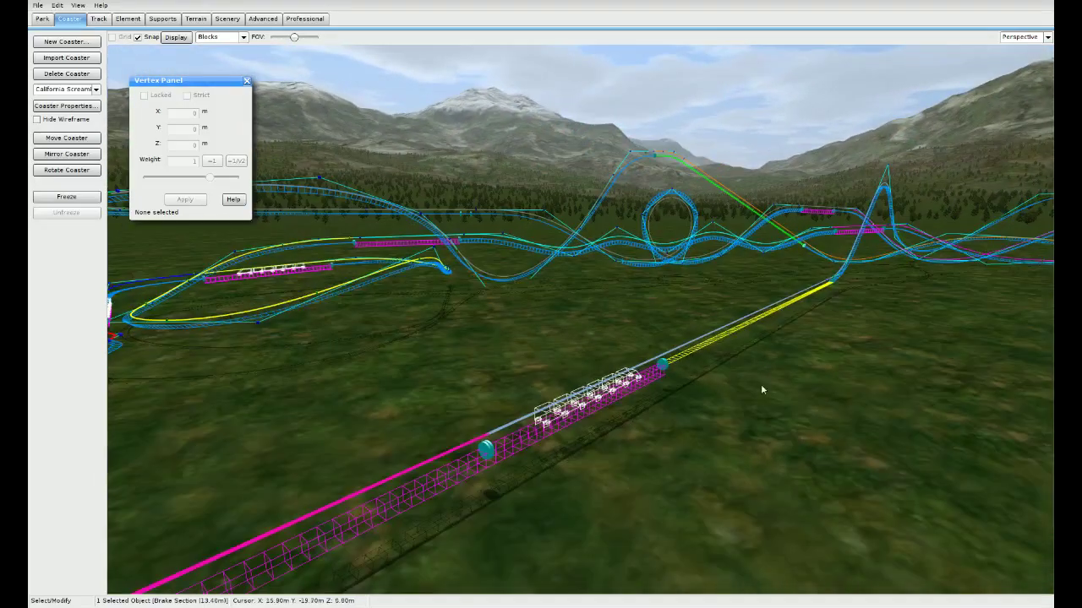
double_click(644, 384)
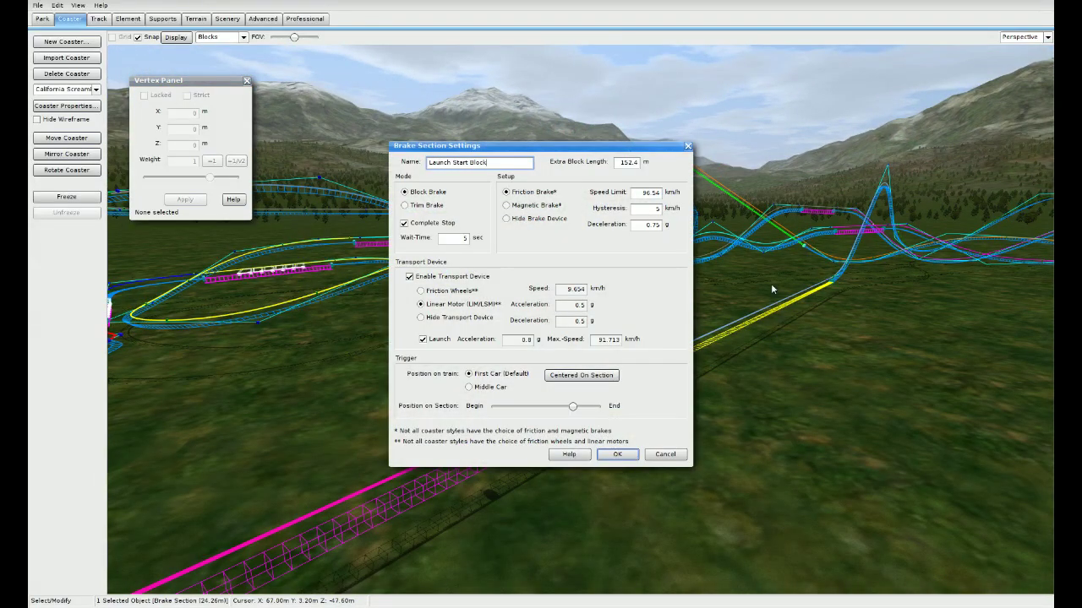
left_click_drag(578, 159, 409, 78, "alt")
double_click(461, 84)
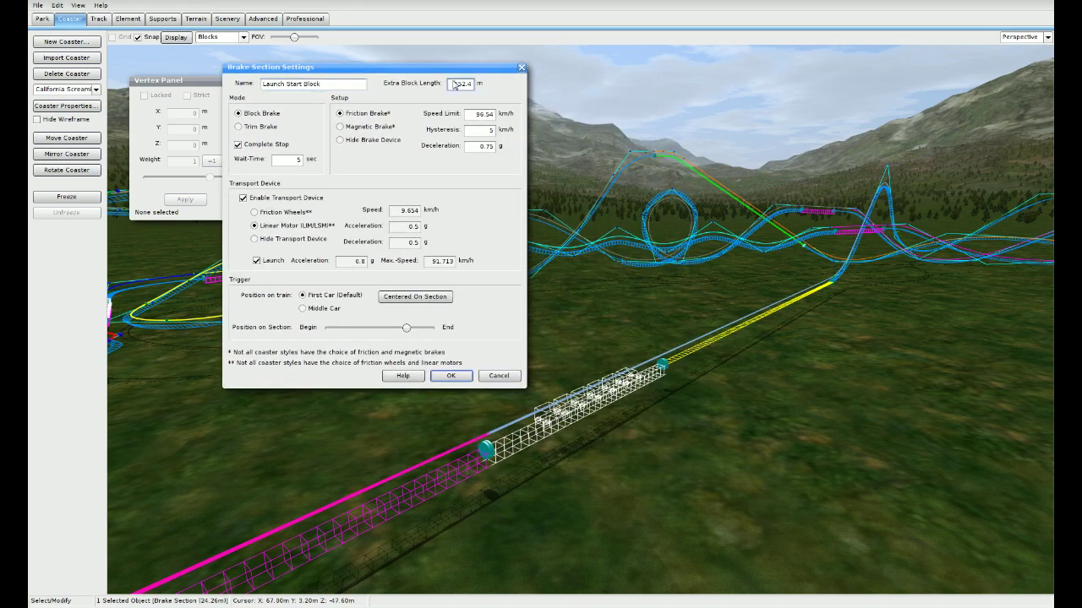
type("30")
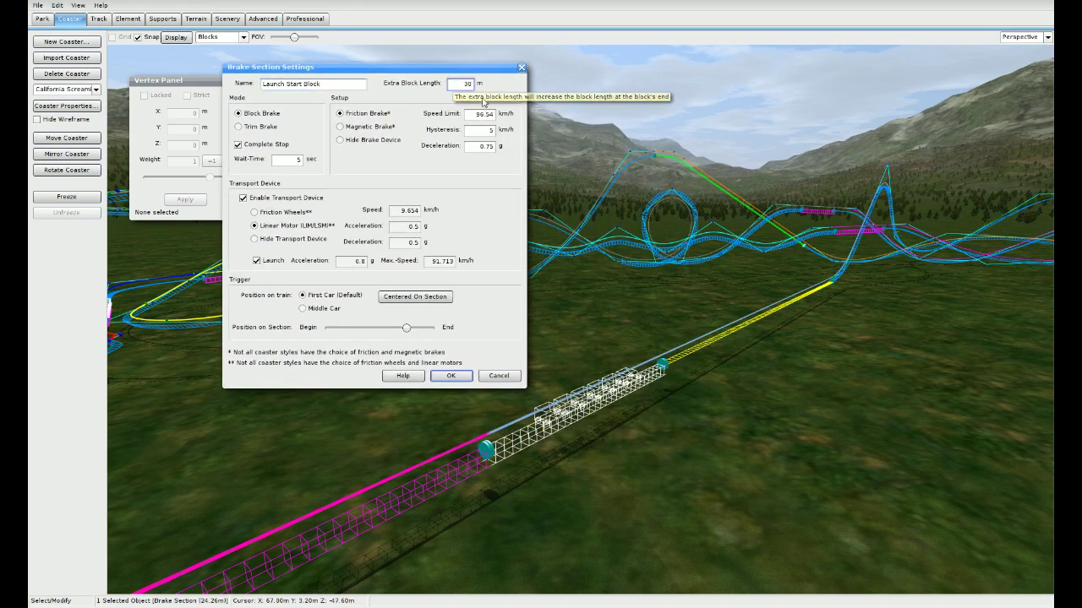
left_click(450, 376)
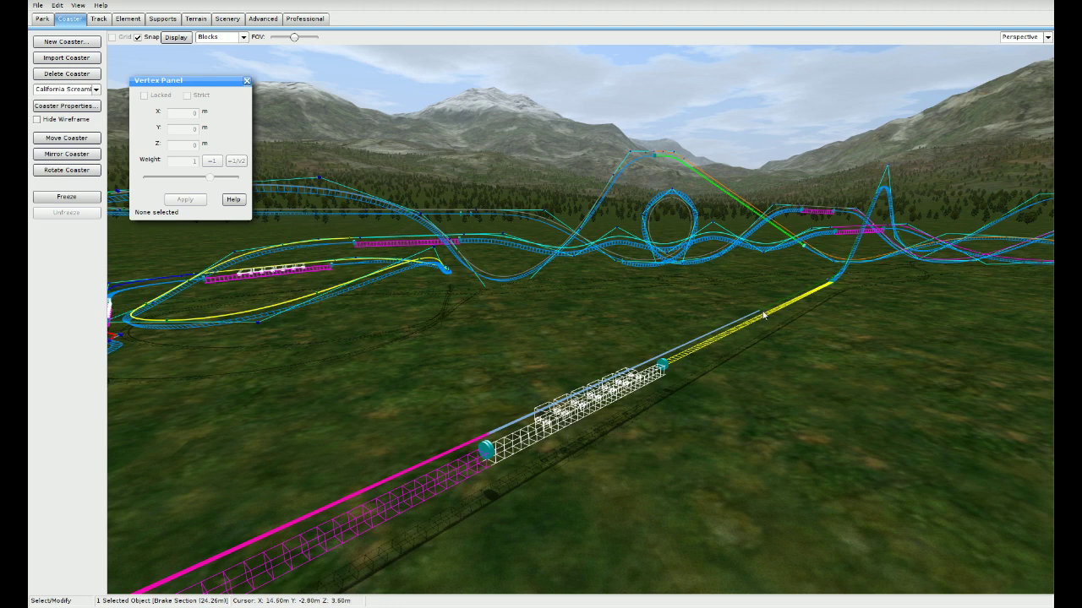
Step: Set the Launch Start Block's extra block length to 152 m
double_click(641, 382)
left_click_drag(591, 147, 485, 78)
type("100")
key("Return")
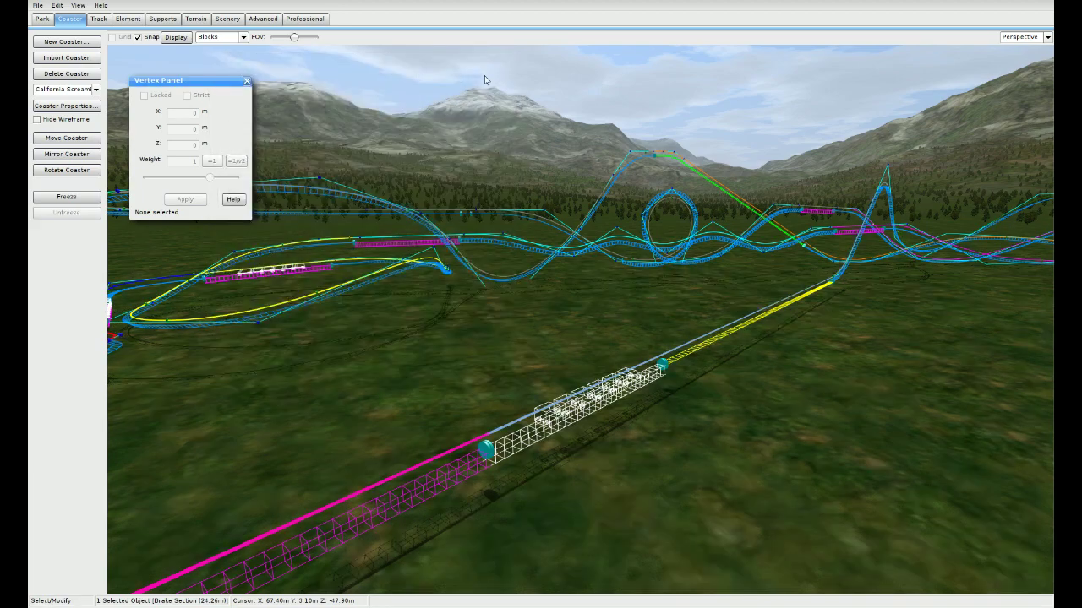
Step: Examine the launch block from its two adjoining brake sections over the first hill to the block transition
right_click_drag(911, 195, 742, 242)
key("w")
key("d")
key("w")
key("a")
right_click_drag(625, 316, 710, 321)
key("s")
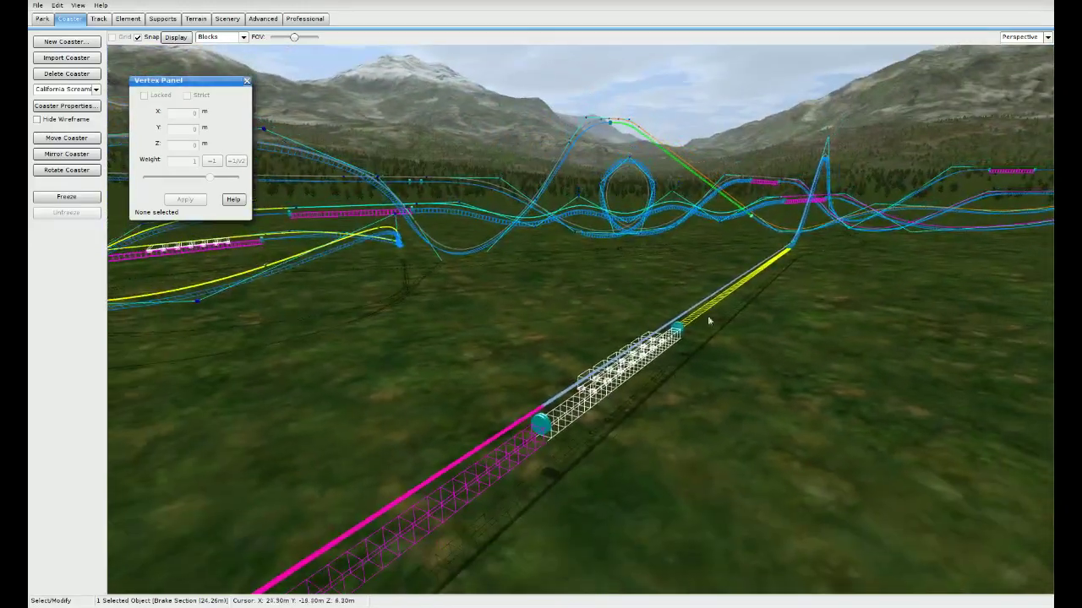
left_click(681, 328)
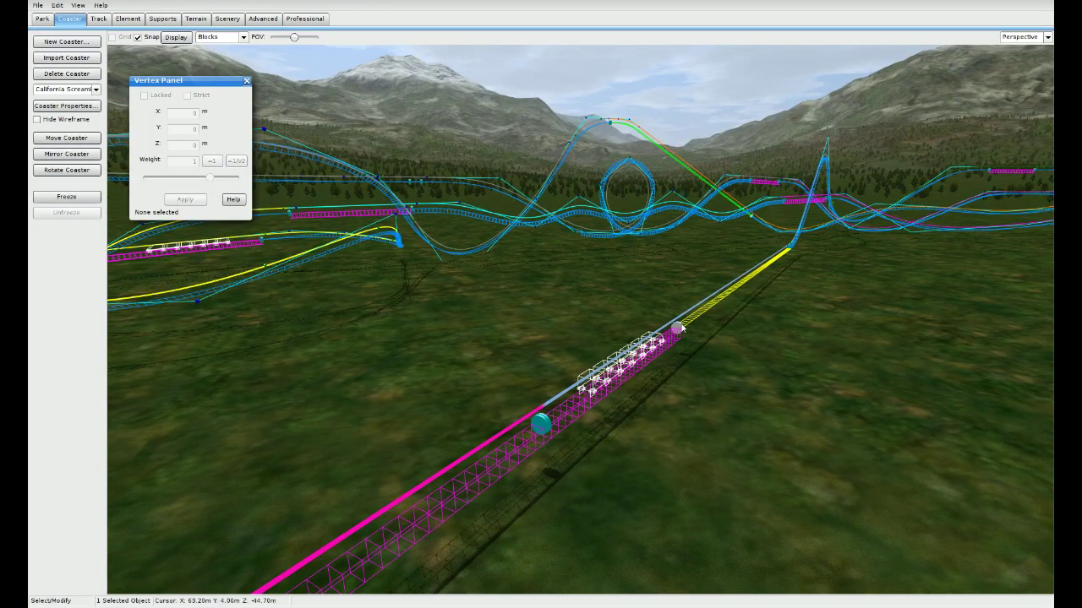
left_click(499, 477)
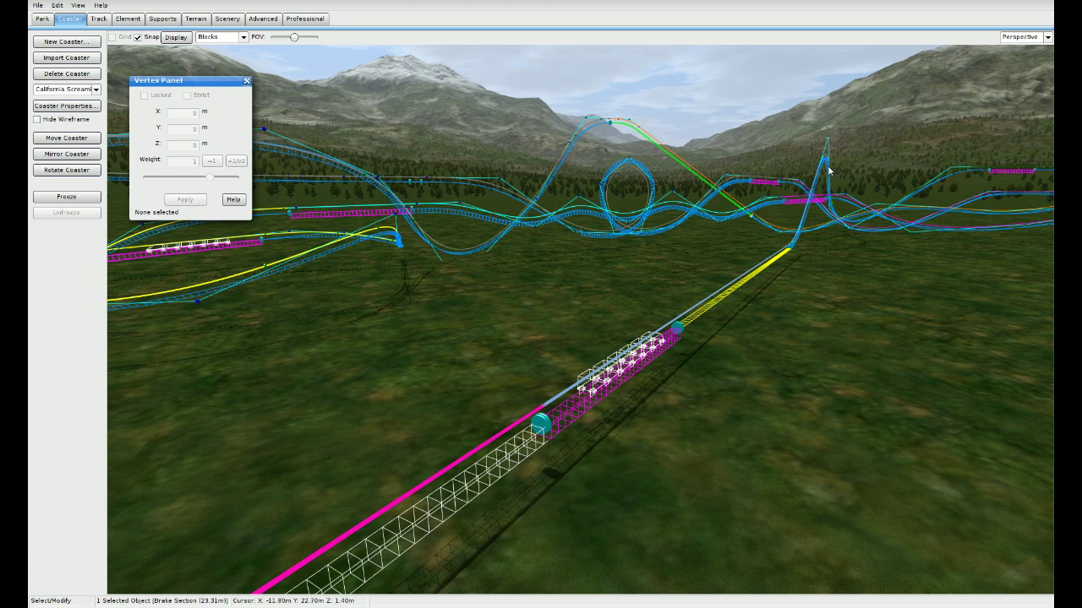
right_click_drag(813, 302, 622, 272)
key("w")
key("d")
key("s")
key("d")
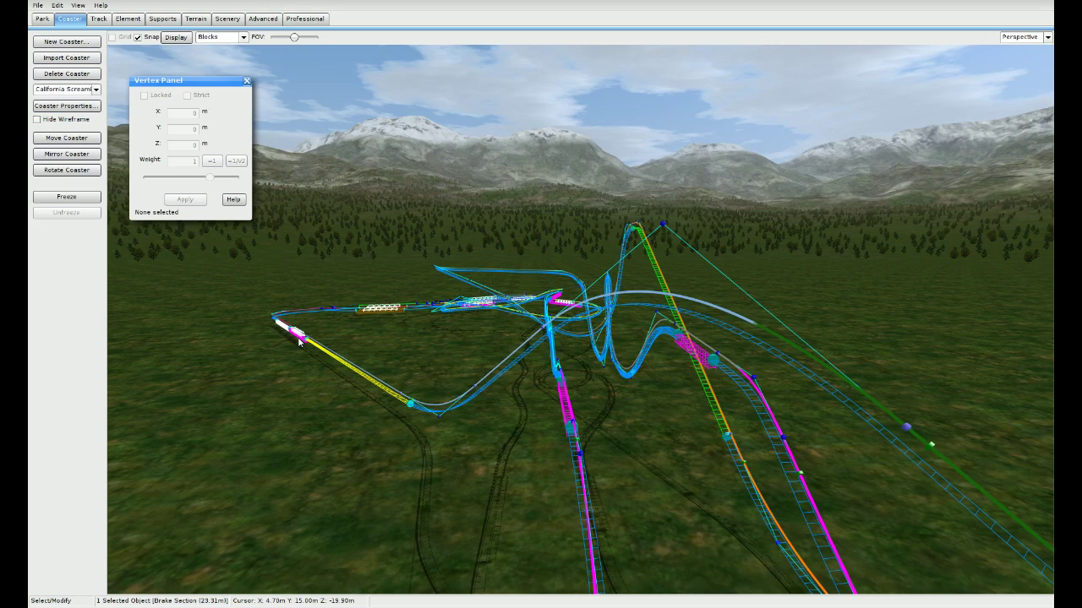
Step: Shorten the extra block length of the Launch Start Block so its block ends before the first hill
right_click_drag(330, 469, 524, 479)
key("a")
key("a")
key("d")
key("s")
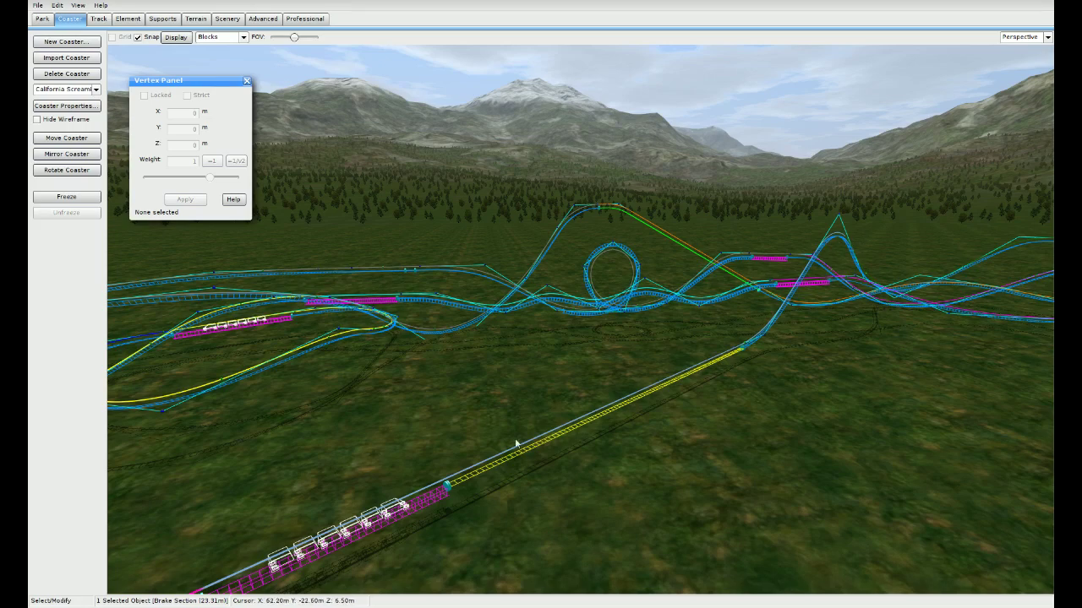
double_click(431, 501)
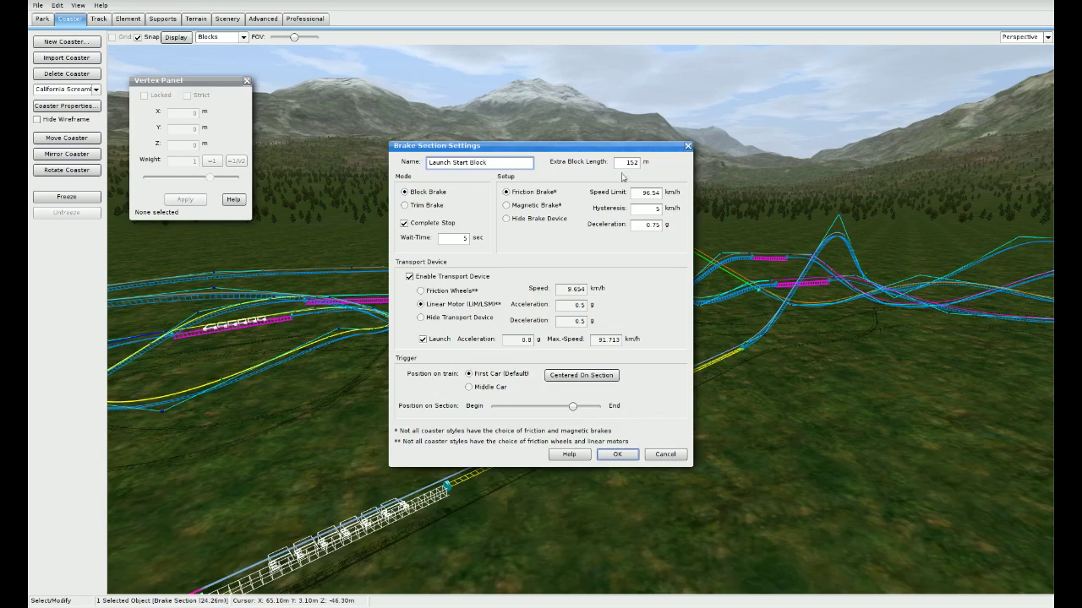
left_click_drag(573, 146, 472, 89)
left_click(522, 107)
double_click(522, 106)
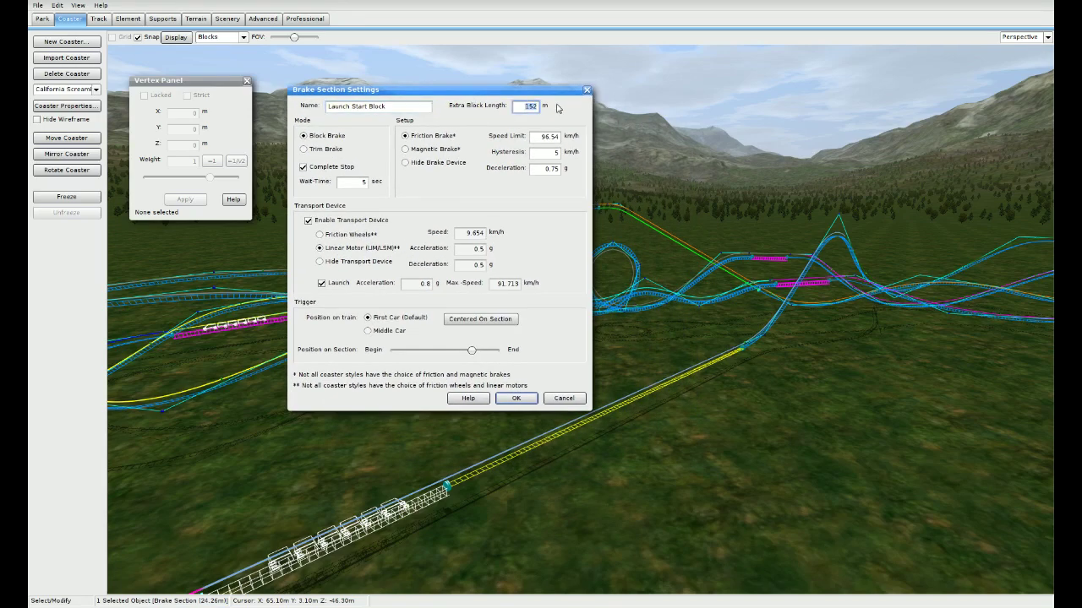
key("Return")
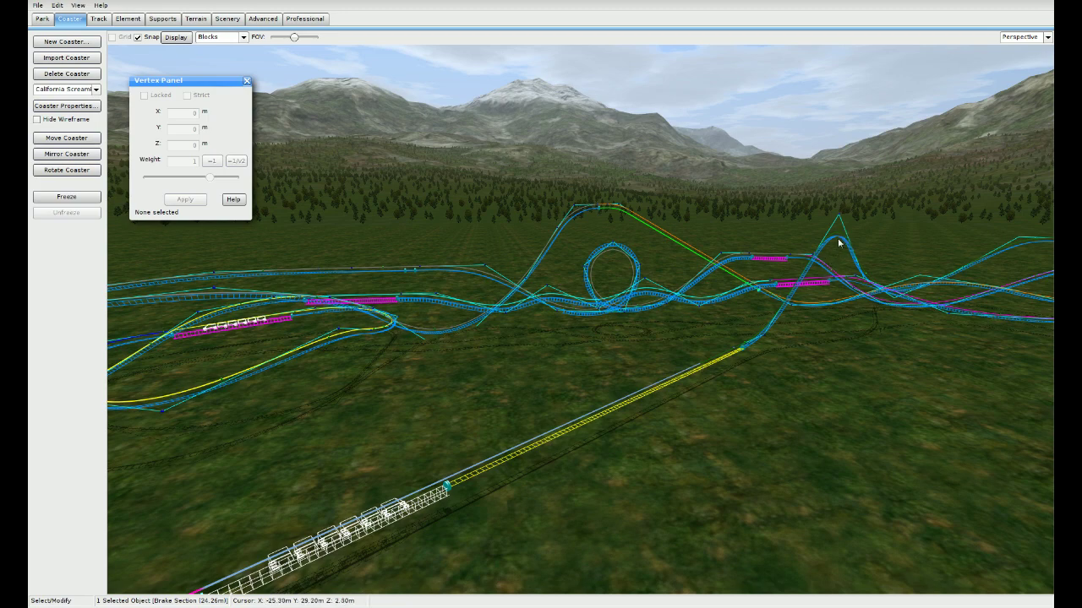
Step: Restore the Launch Start Block's extra block length to 152 m so the block reaches over the first hill
right_click_drag(889, 265, 1002, 255)
right_click_drag(893, 271, 789, 267)
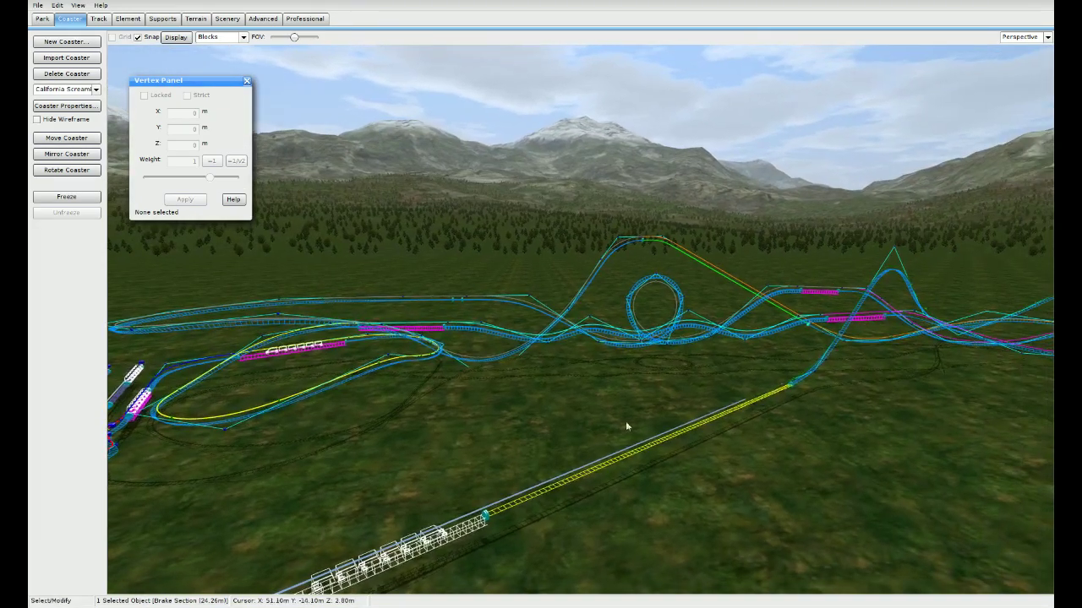
double_click(460, 532)
double_click(630, 163)
type("152")
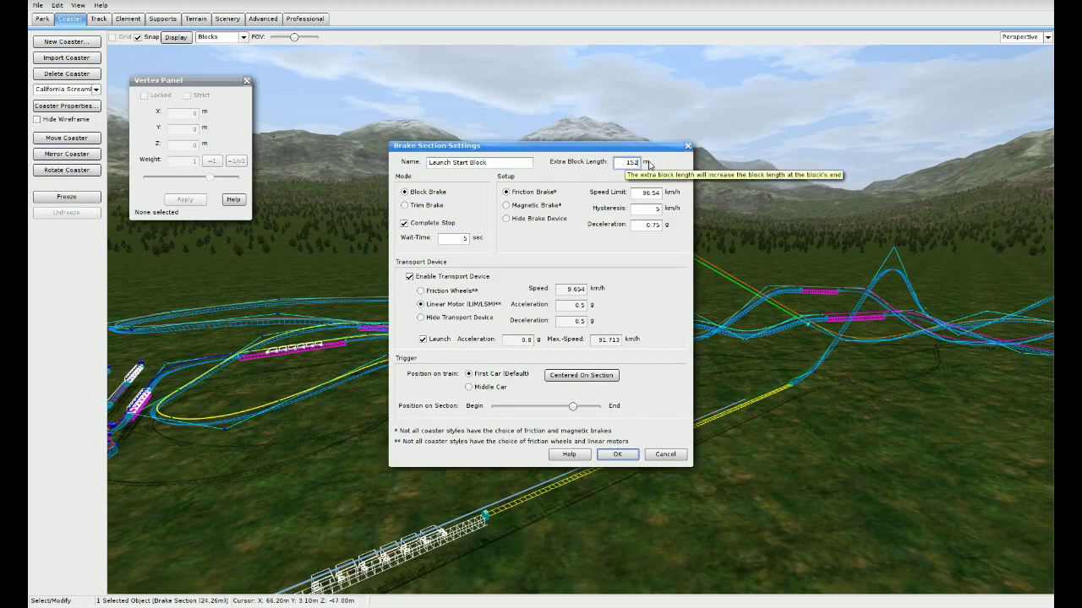
key("Return")
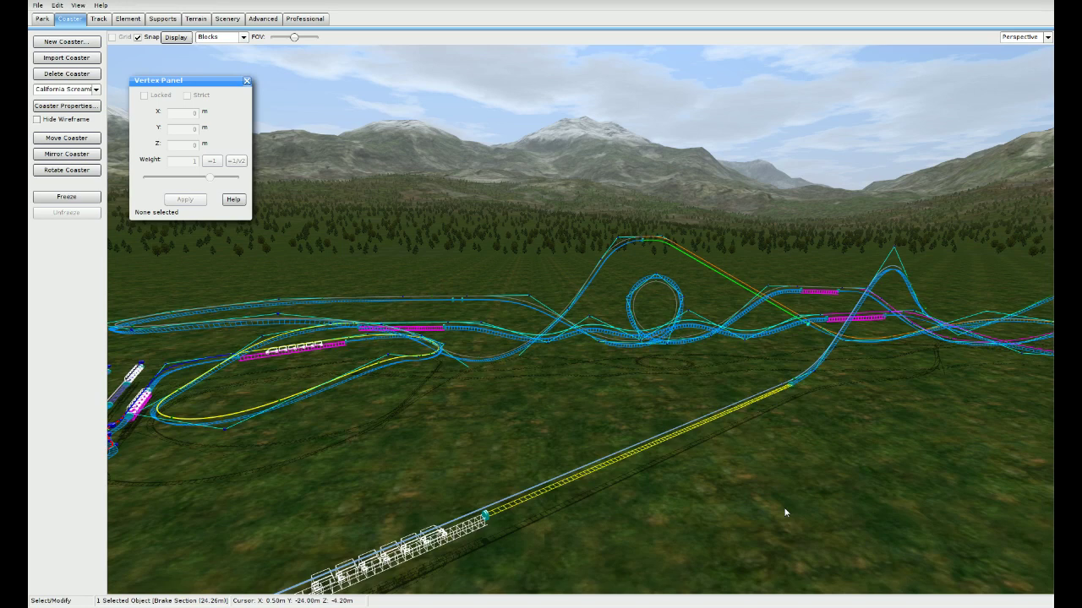
Step: Add a style separator to the track on the first hill where the launch block ends
right_click_drag(888, 406, 799, 406)
key("w")
key("w")
key("s")
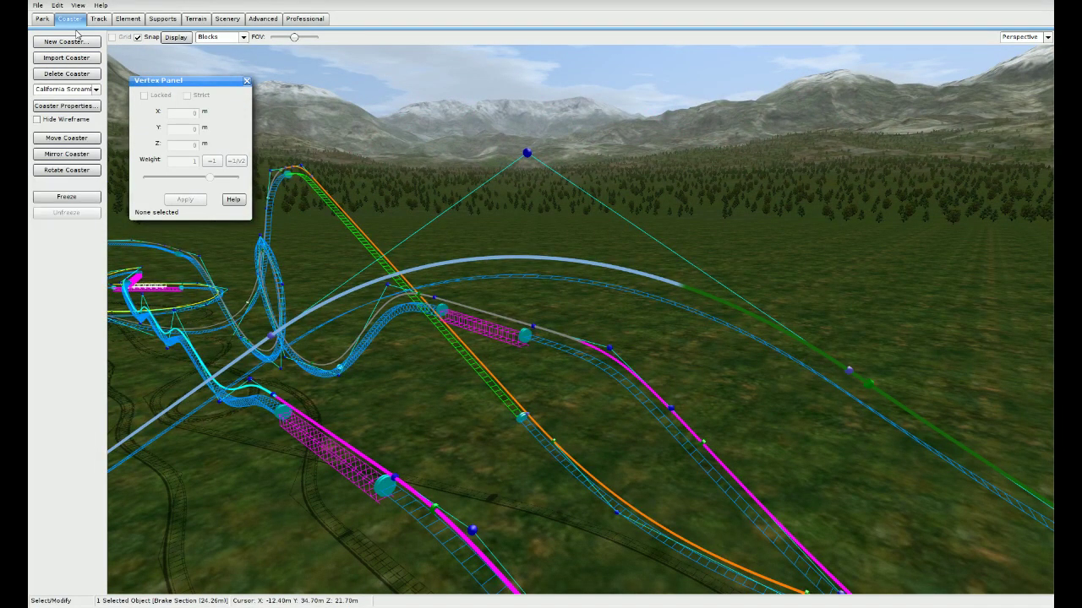
left_click(98, 20)
left_click(66, 138)
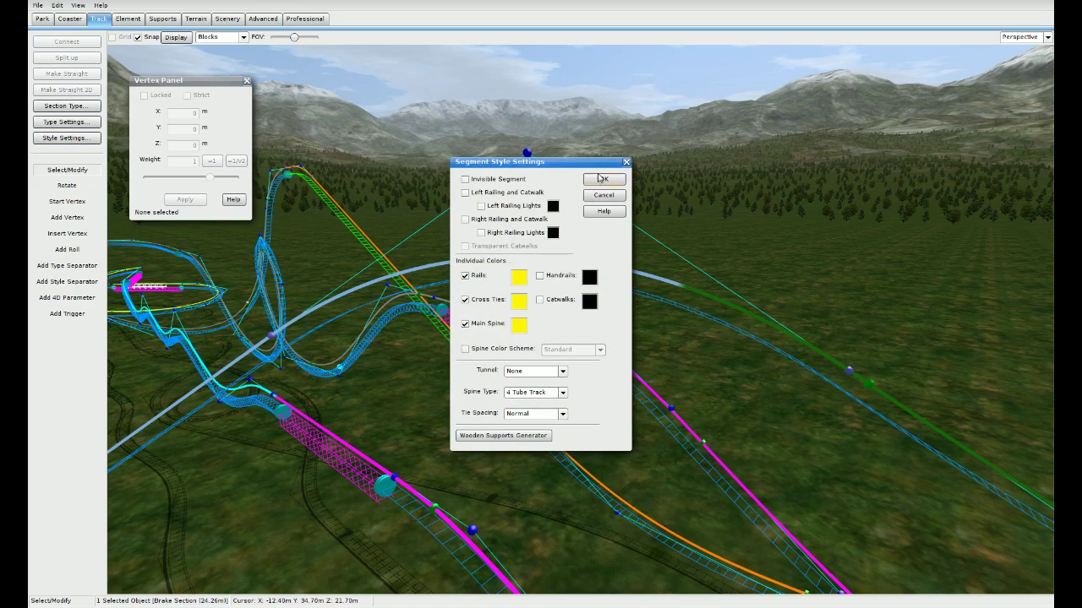
left_click(601, 179)
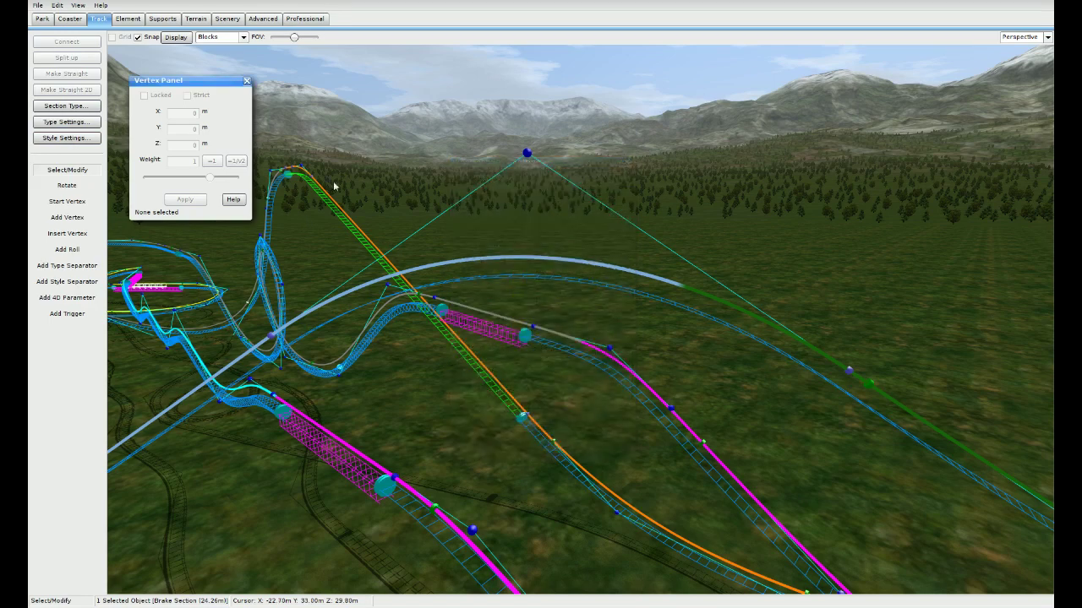
left_click(71, 282)
left_click(676, 307)
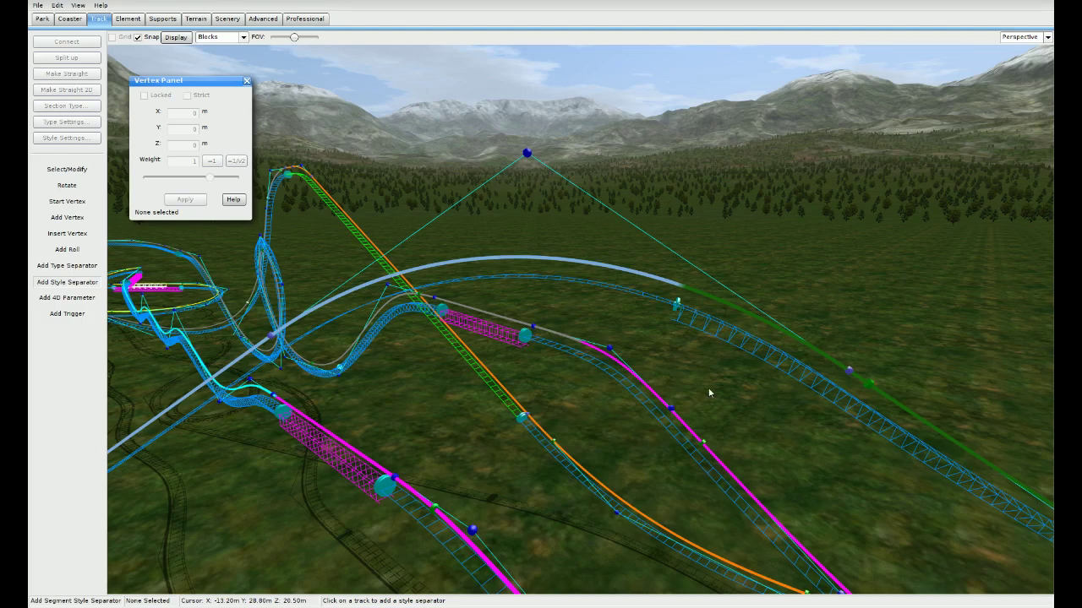
key("Escape")
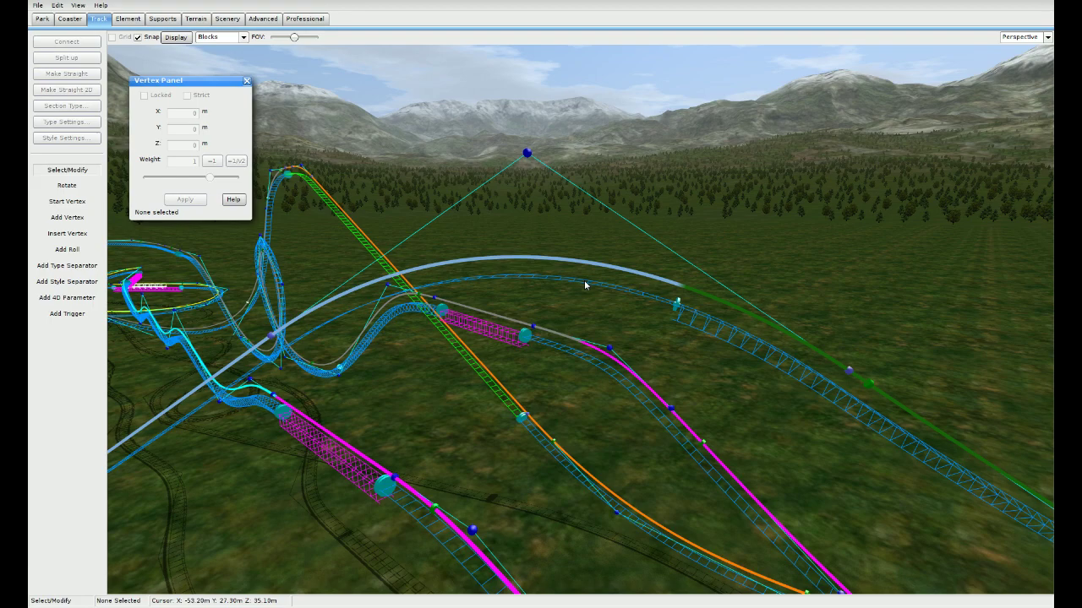
Step: Enable the left railing and catwalk on the first-hill segment that precedes the new style separator
right_click_drag(703, 354, 640, 377)
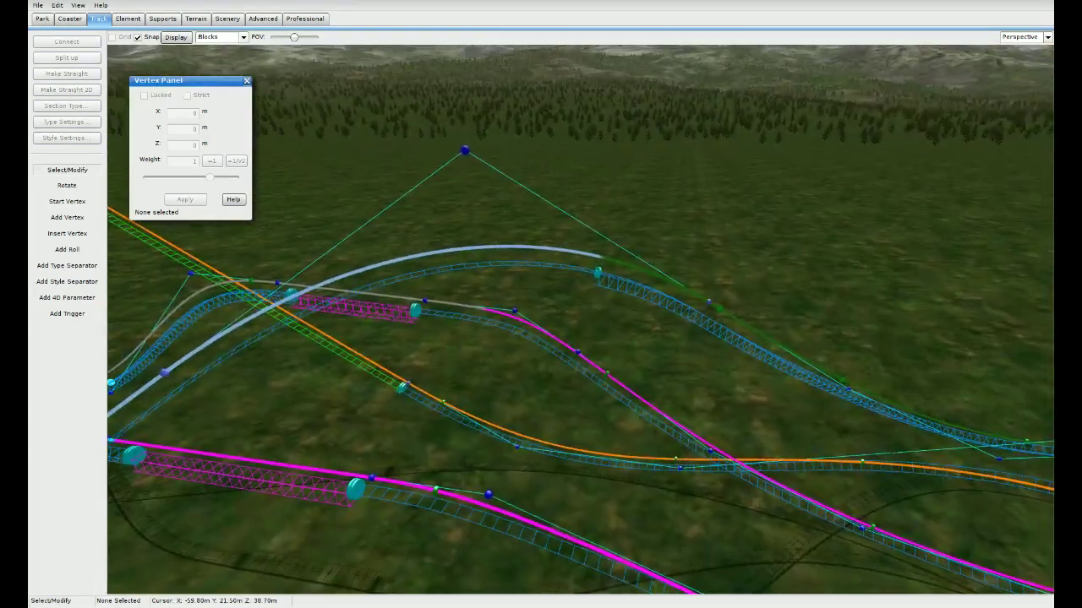
double_click(574, 273)
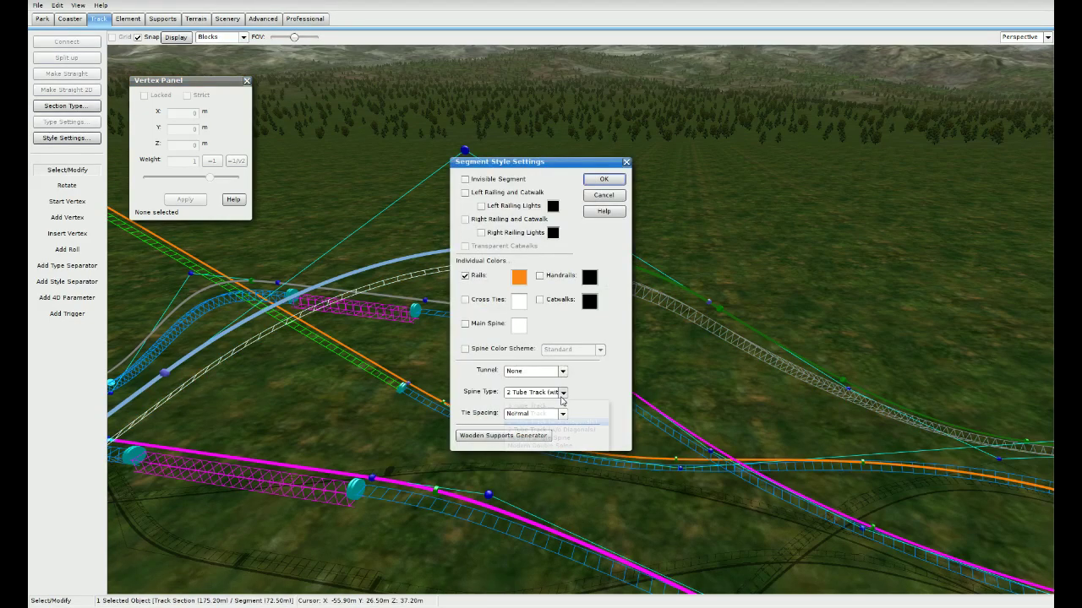
left_click(562, 393)
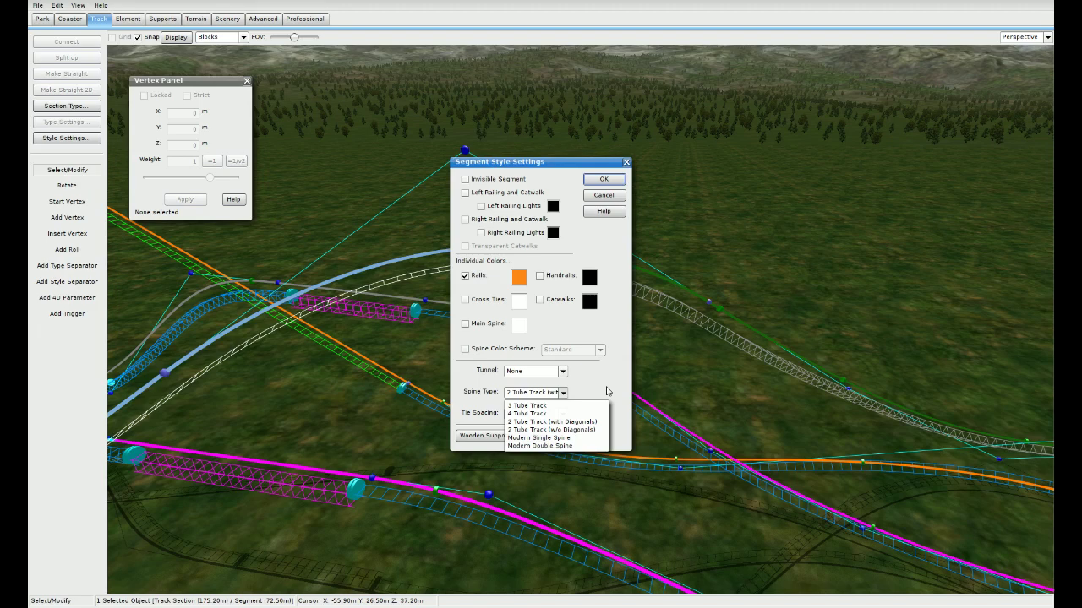
left_click(464, 195)
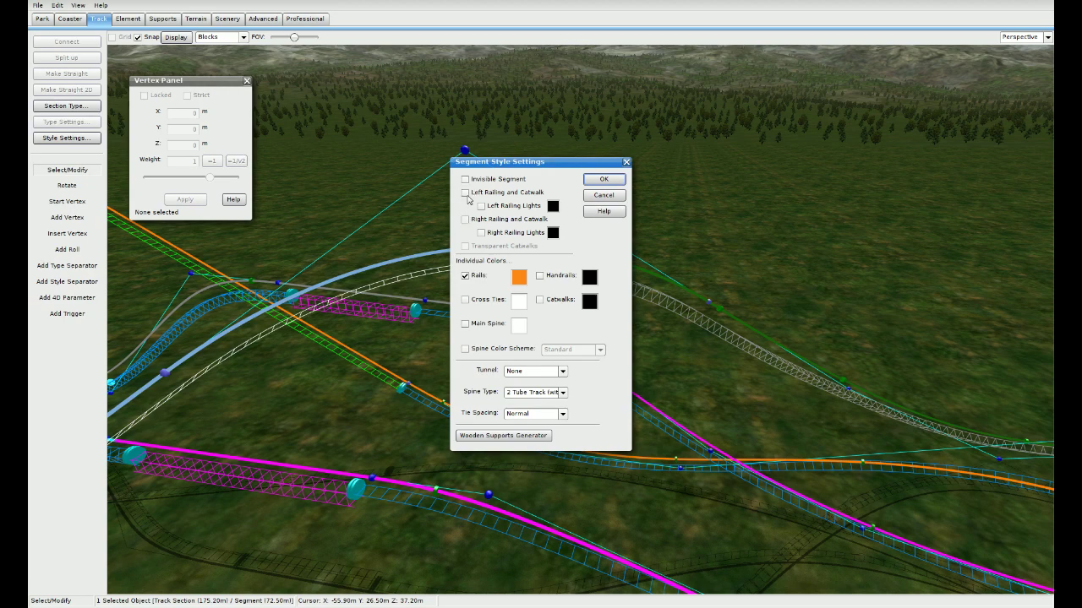
left_click(465, 192)
left_click(604, 179)
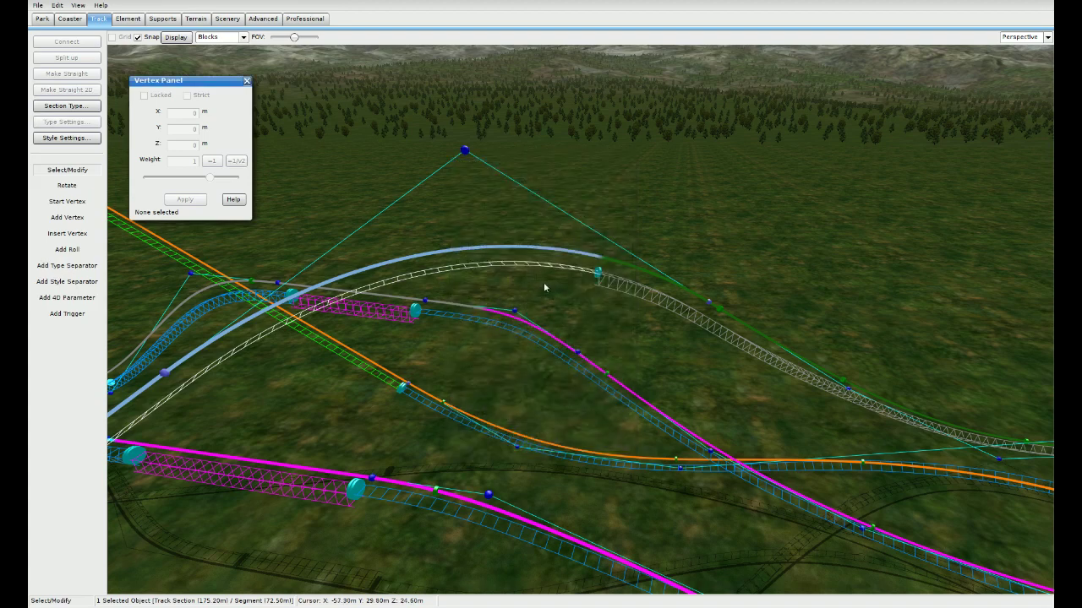
Step: Inspect the track segments on either side of the new style separator and their position relative to the launch
left_click(541, 280)
left_click(641, 293)
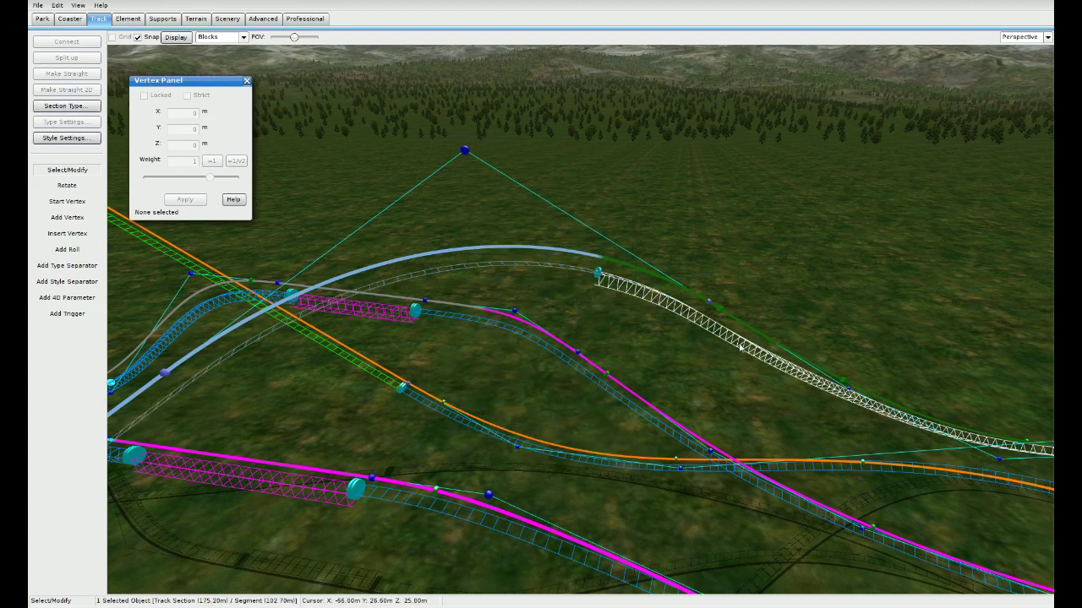
right_click_drag(741, 347, 588, 362)
right_click_drag(394, 391, 381, 385)
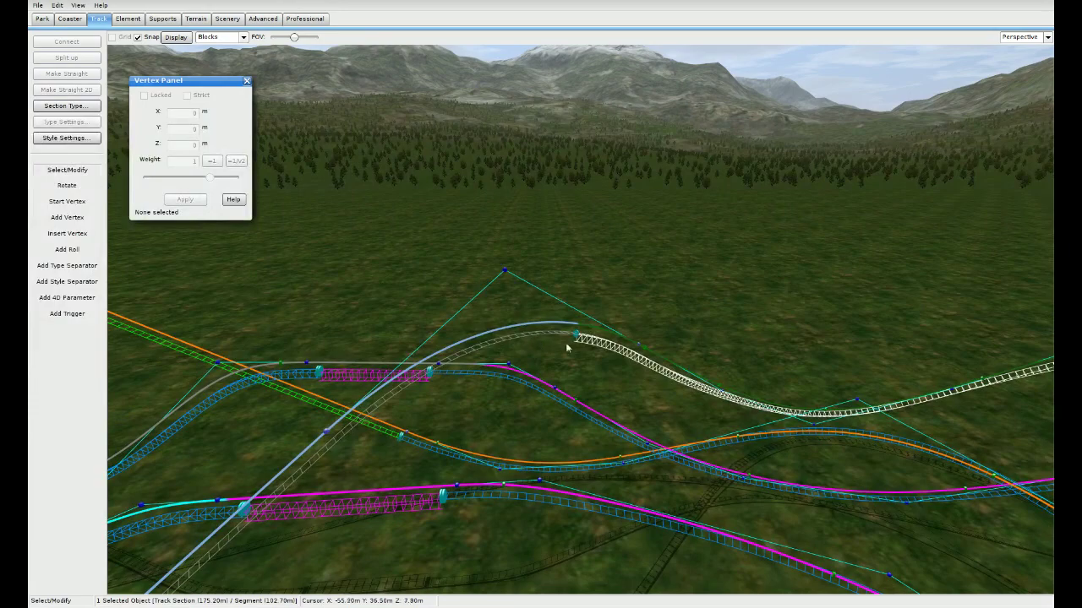
right_click_drag(593, 362, 431, 361)
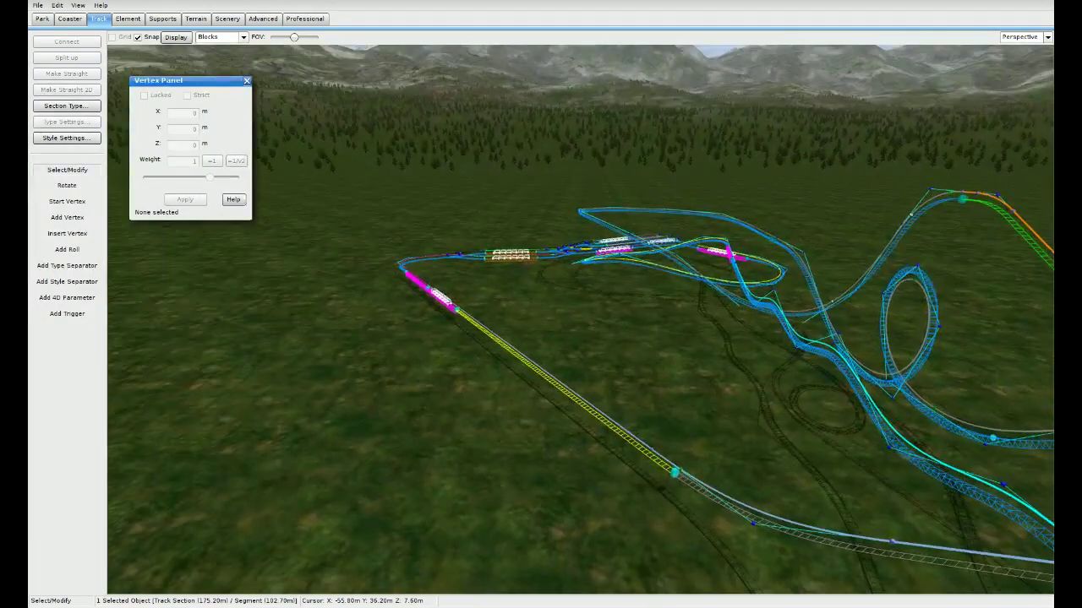
right_click_drag(447, 311, 439, 311)
right_click_drag(474, 377, 497, 410)
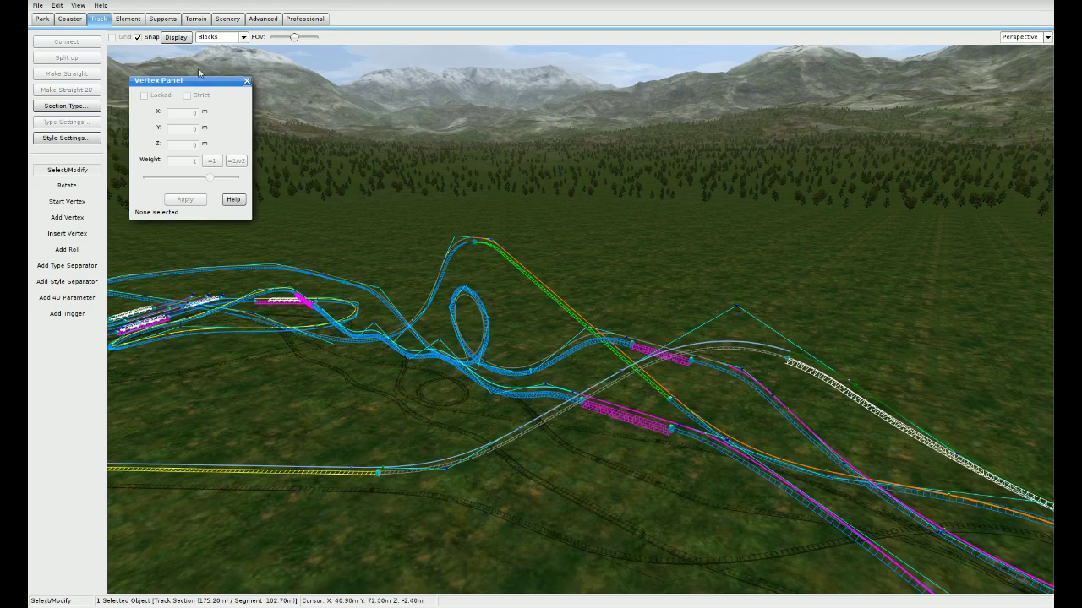
Step: Freeze the California Screamin' coaster to show its finished track with the catwalk, and save the park
left_click(74, 22)
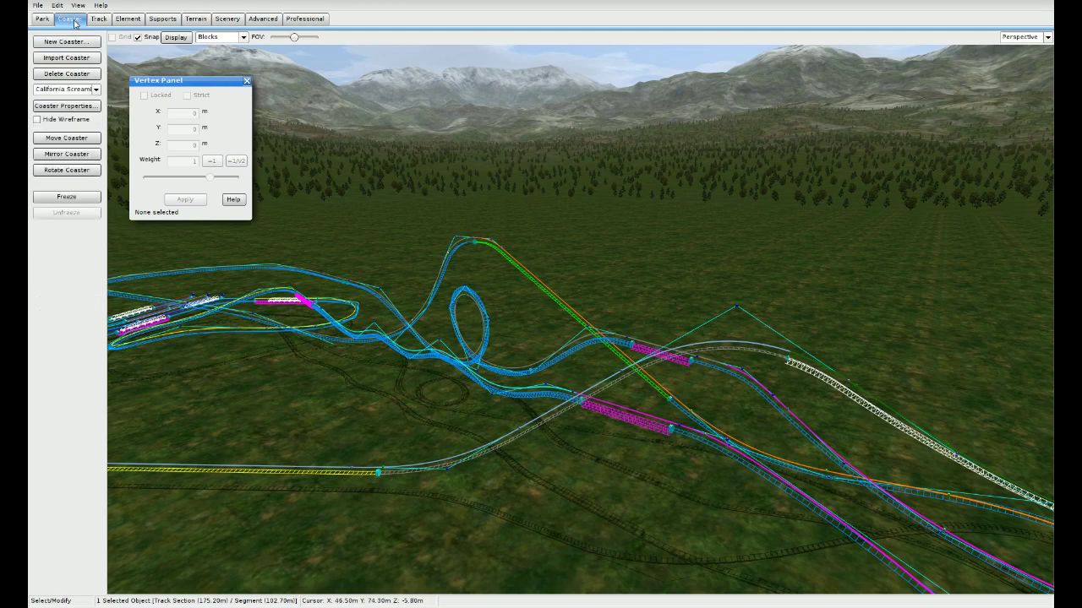
left_click(75, 197)
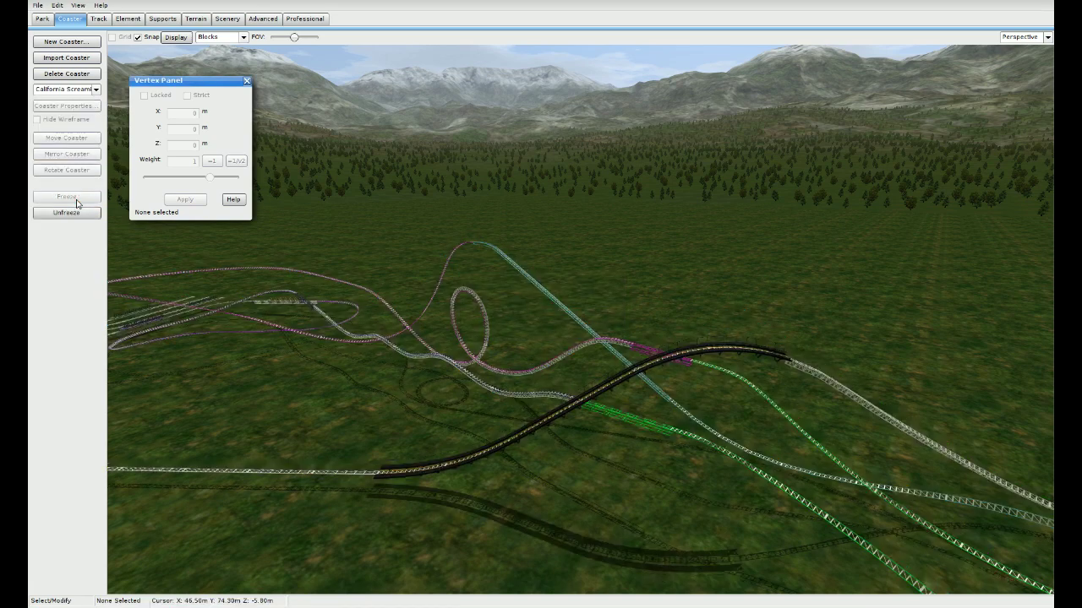
mouse_move(186, 389)
right_mouse_down()
mouse_move(127, 401)
mouse_move(120, 388)
mouse_move(182, 382)
right_mouse_up()
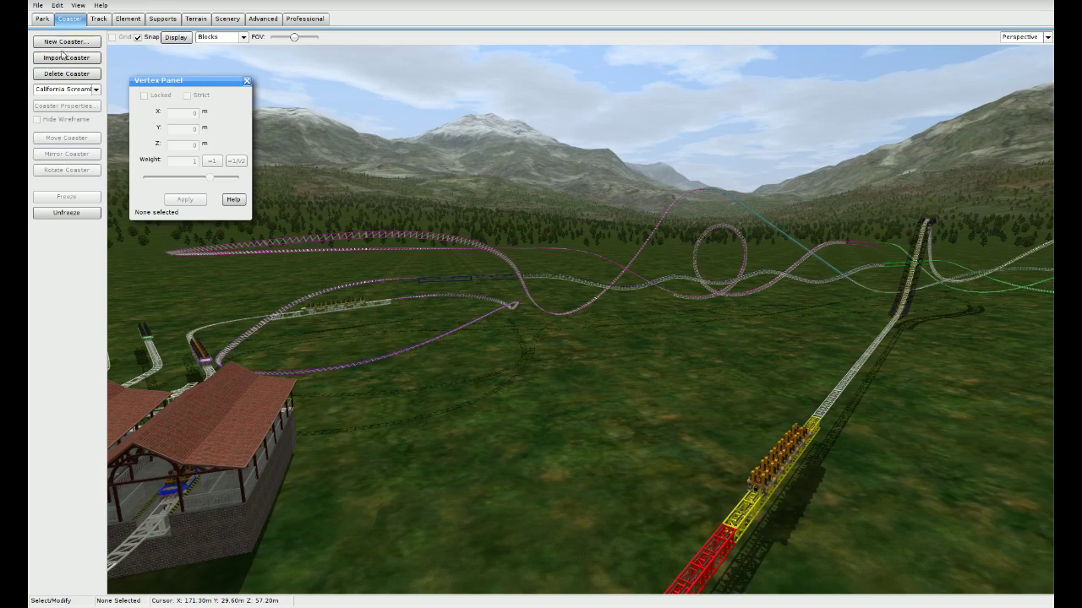
left_click(41, 5)
left_click(49, 47)
right_click_drag(689, 376, 689, 374)
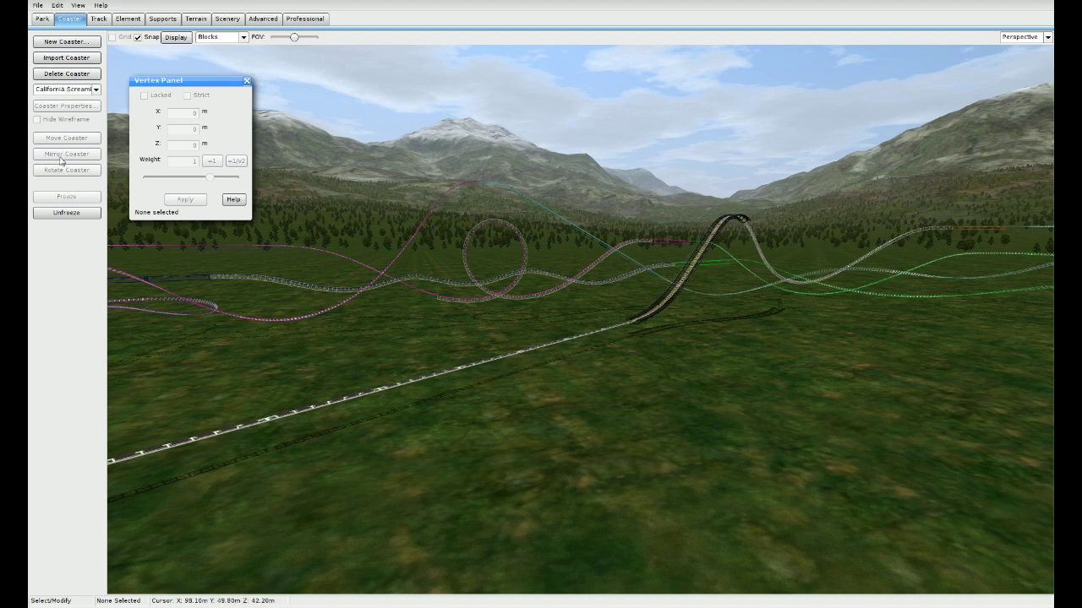
Step: Leave the editor and play the park in fly view
left_click(37, 6)
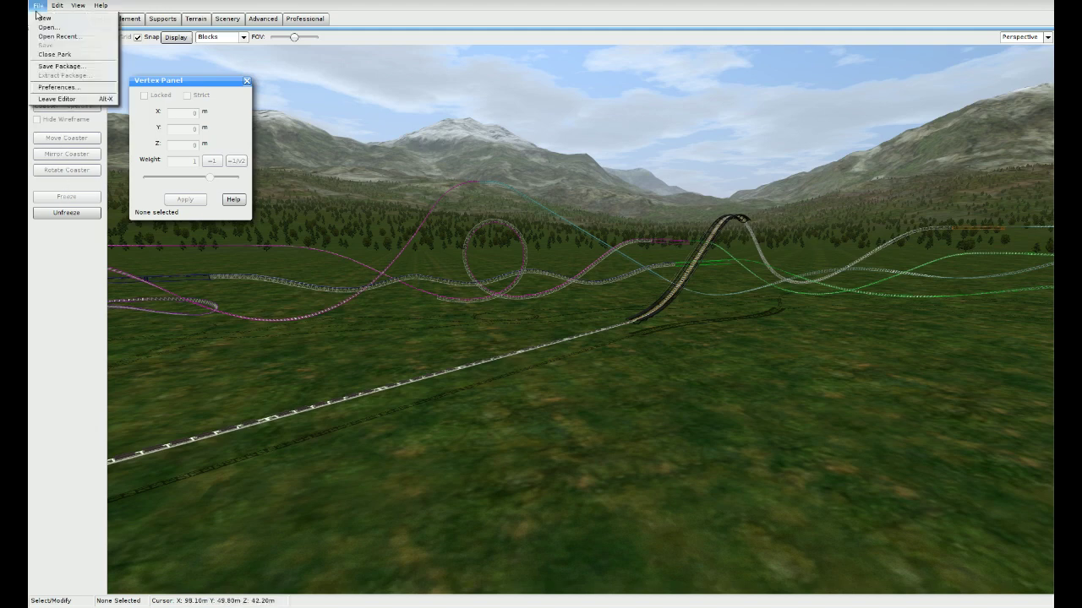
left_click(48, 99)
left_click(362, 532)
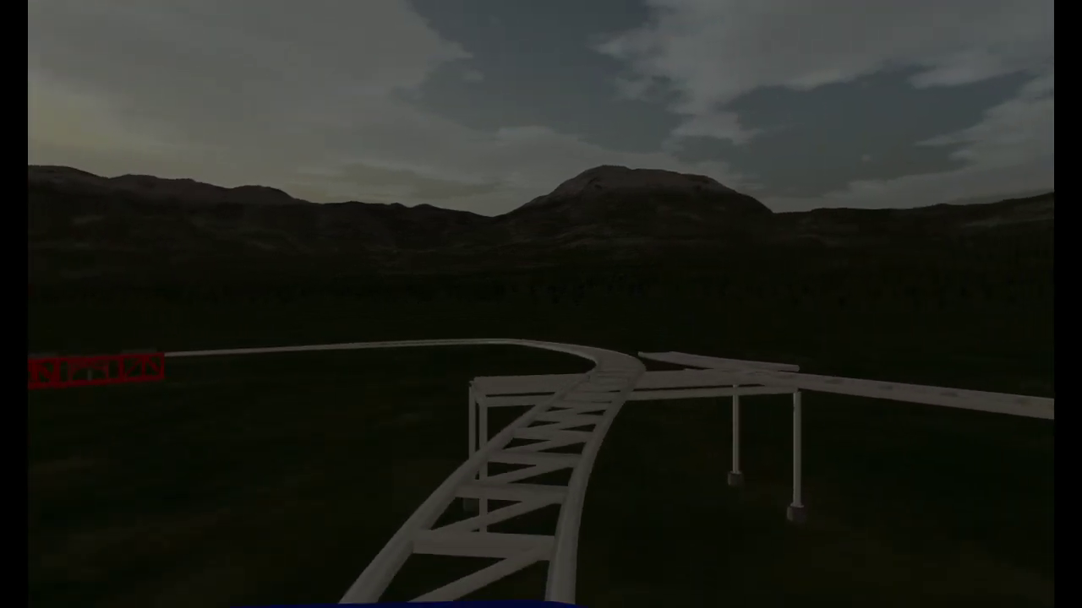
key("F2")
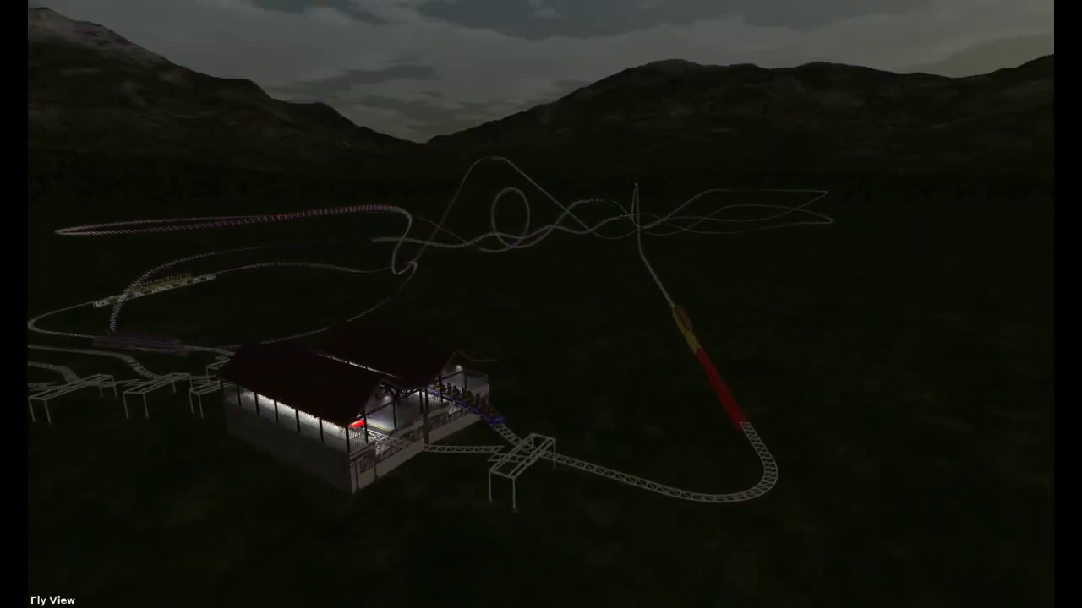
Step: Fly out to the launch and follow the train as it climbs the first hill past the new catwalk
key("w")
key("d")
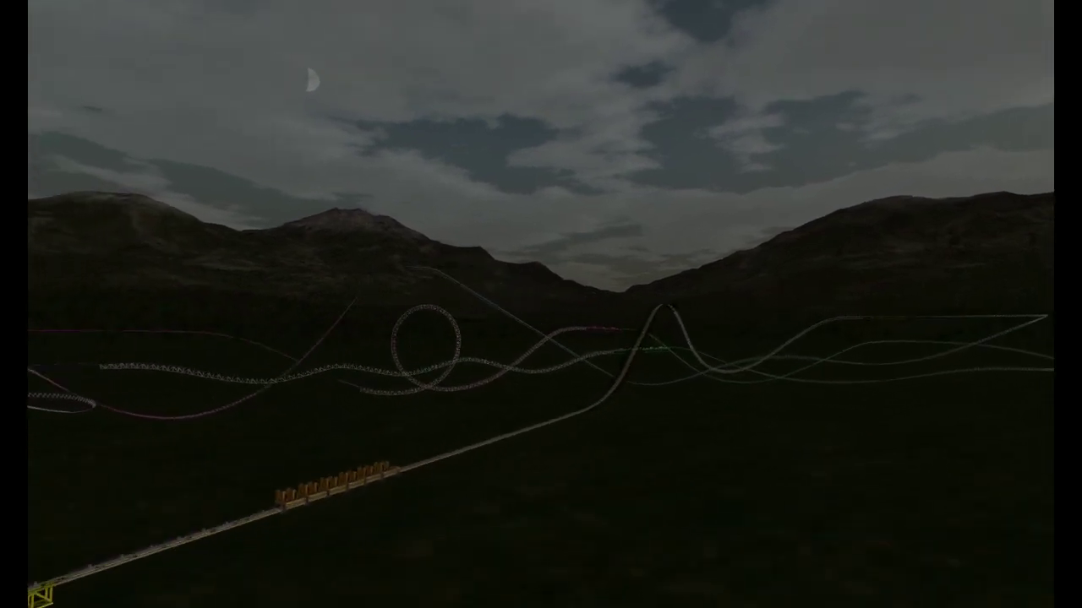
key("d")
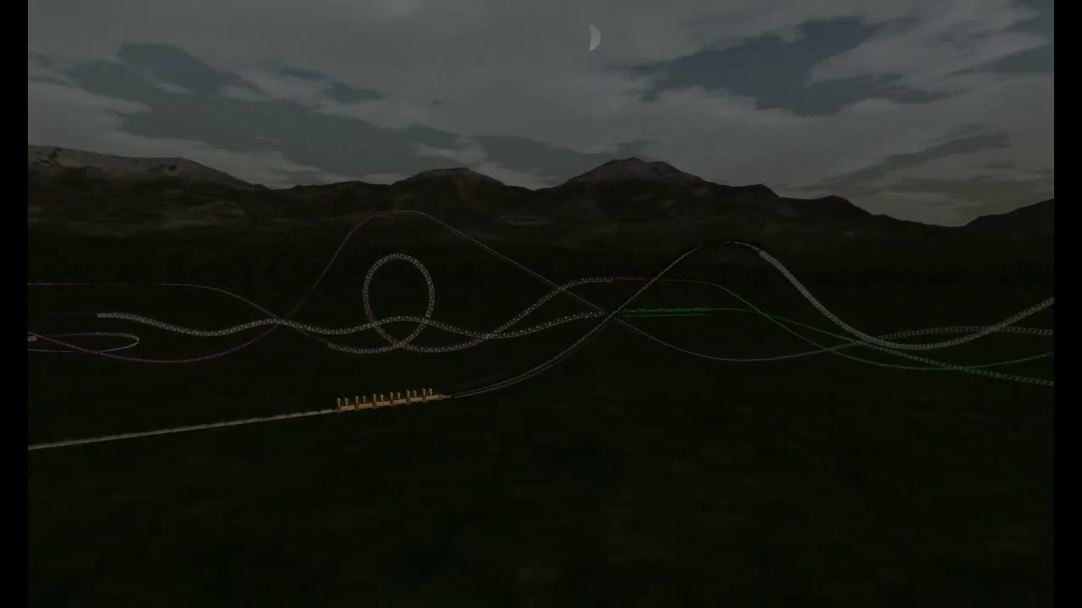
left_click_drag(482, 519, 474, 510)
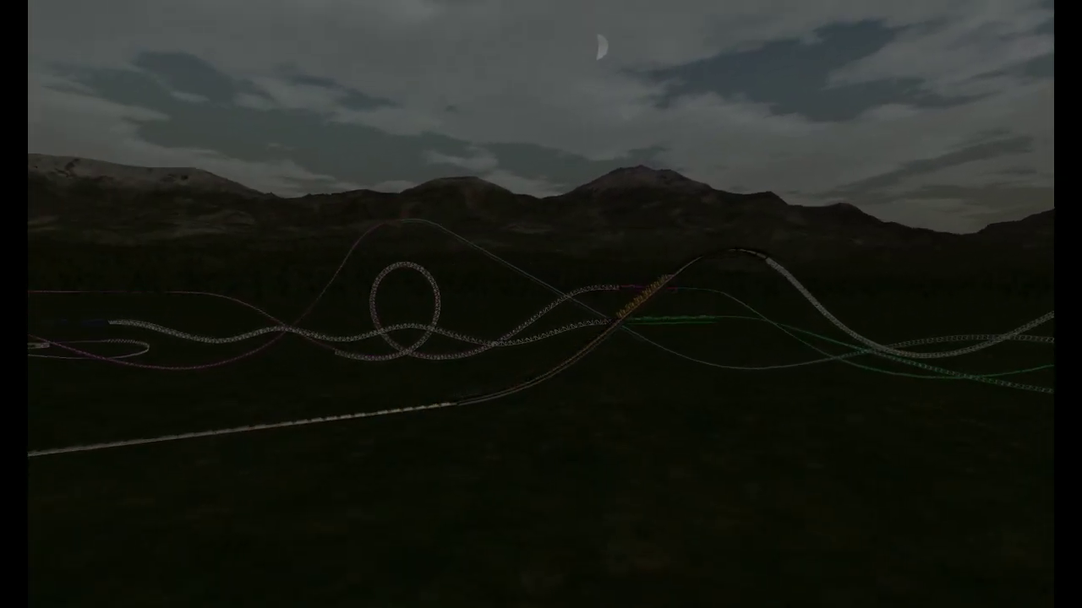
key("d")
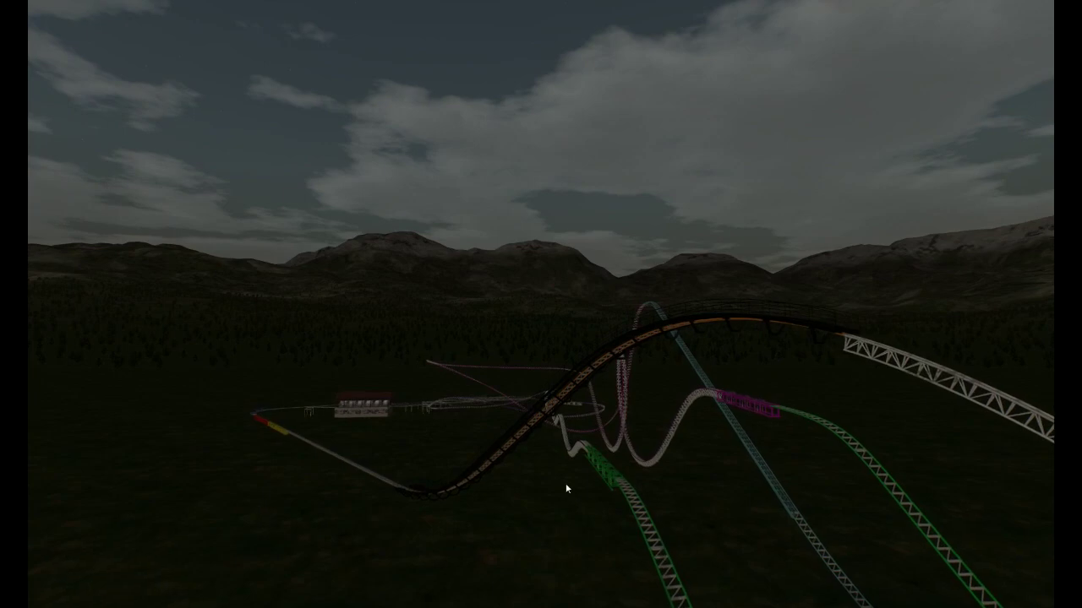
Step: Examine the launch block statuses in an enlarged California Screamin' control panel, then close it
key("F3")
left_click_drag(566, 488, 554, 456)
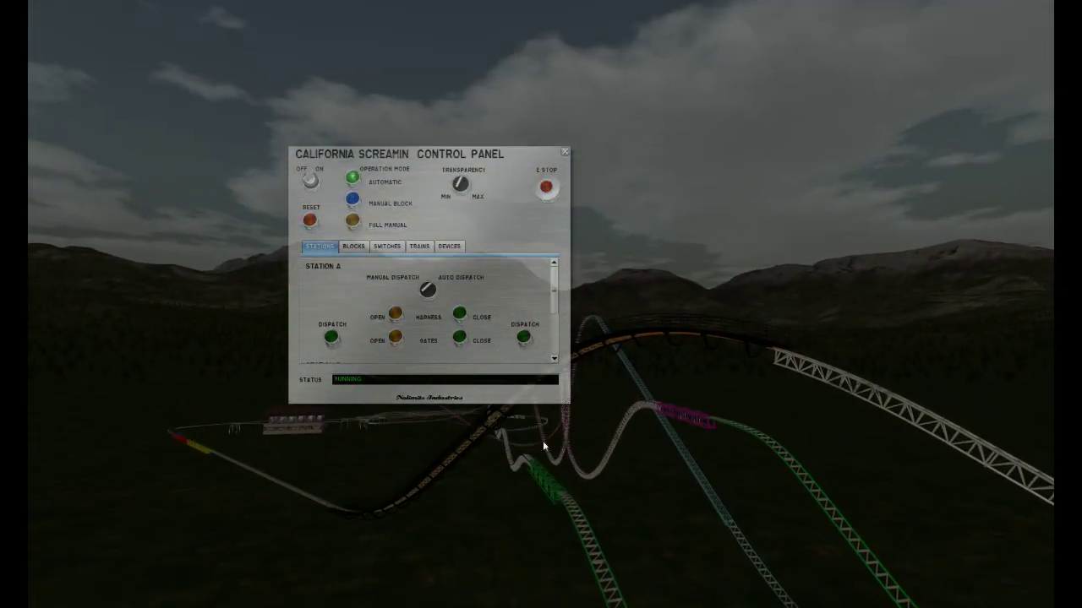
left_click_drag(422, 159, 294, 59)
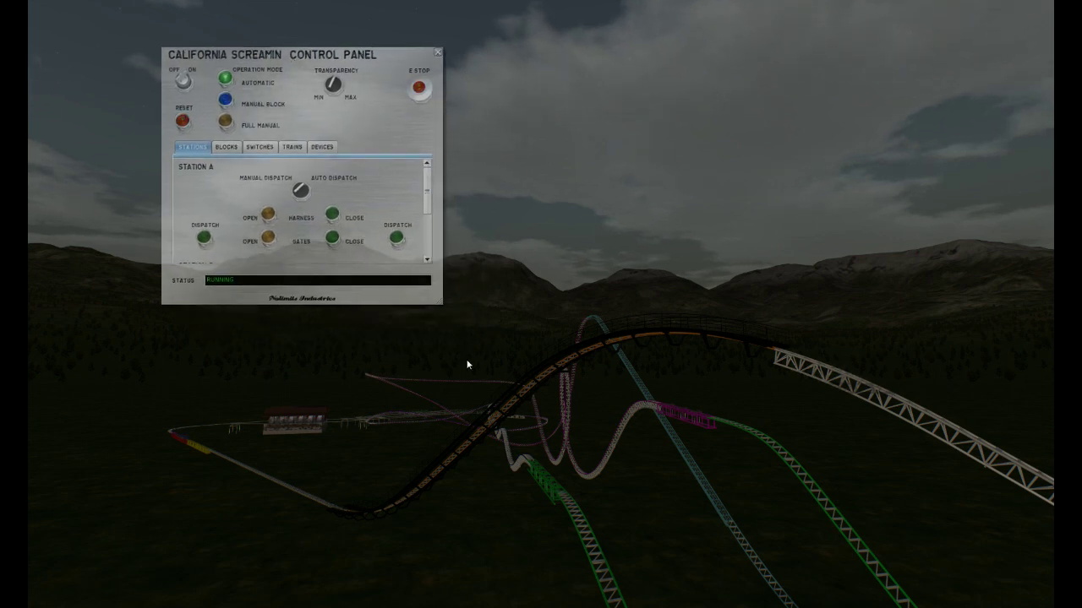
left_click(226, 146)
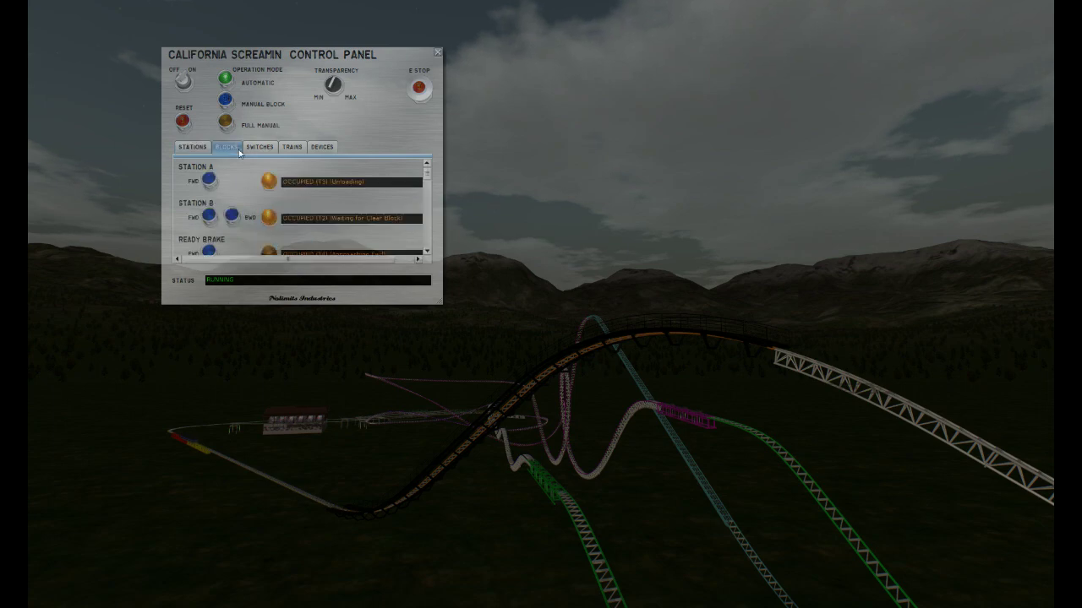
left_click_drag(440, 302, 444, 363)
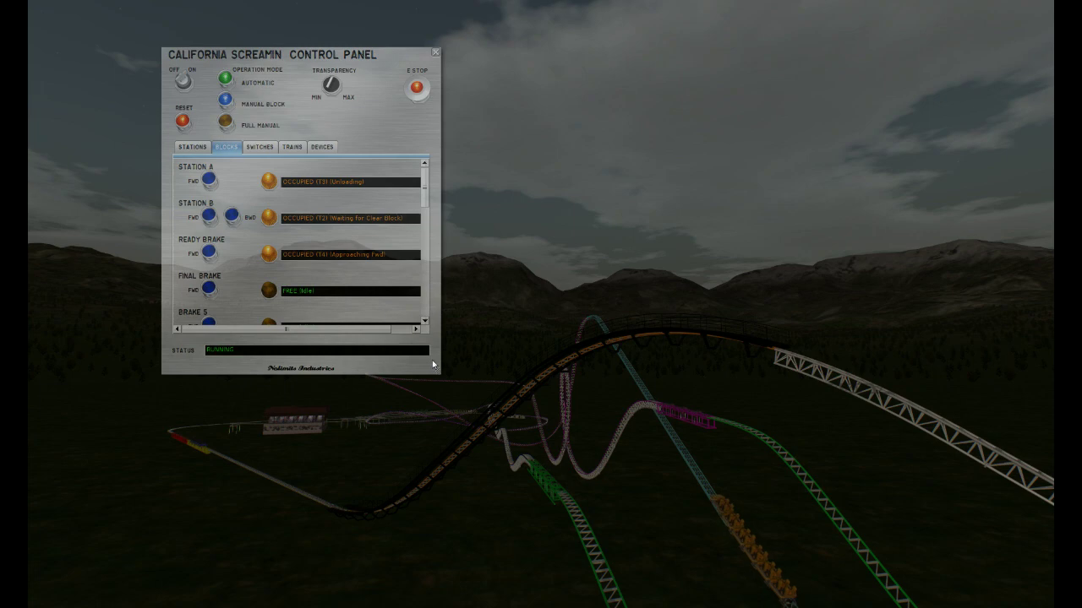
left_click_drag(358, 66, 250, 31)
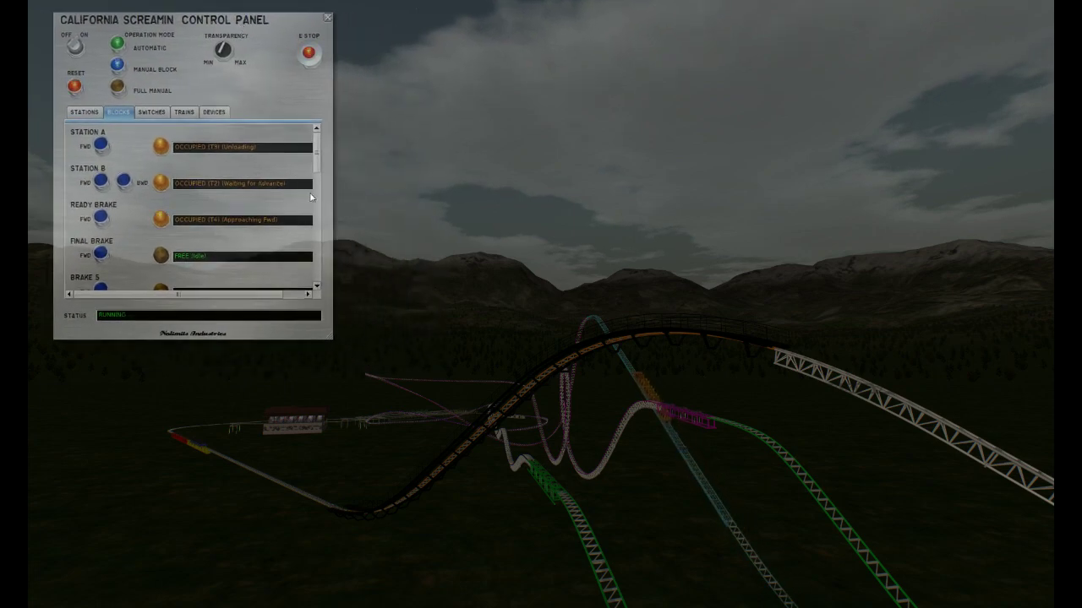
left_click_drag(317, 165, 321, 226)
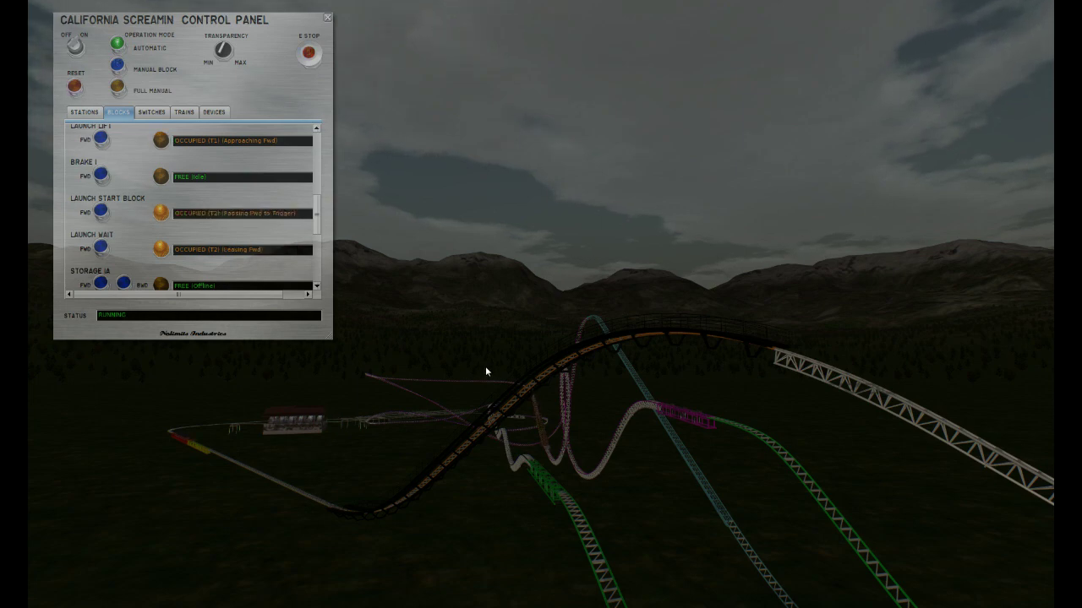
left_click(327, 17)
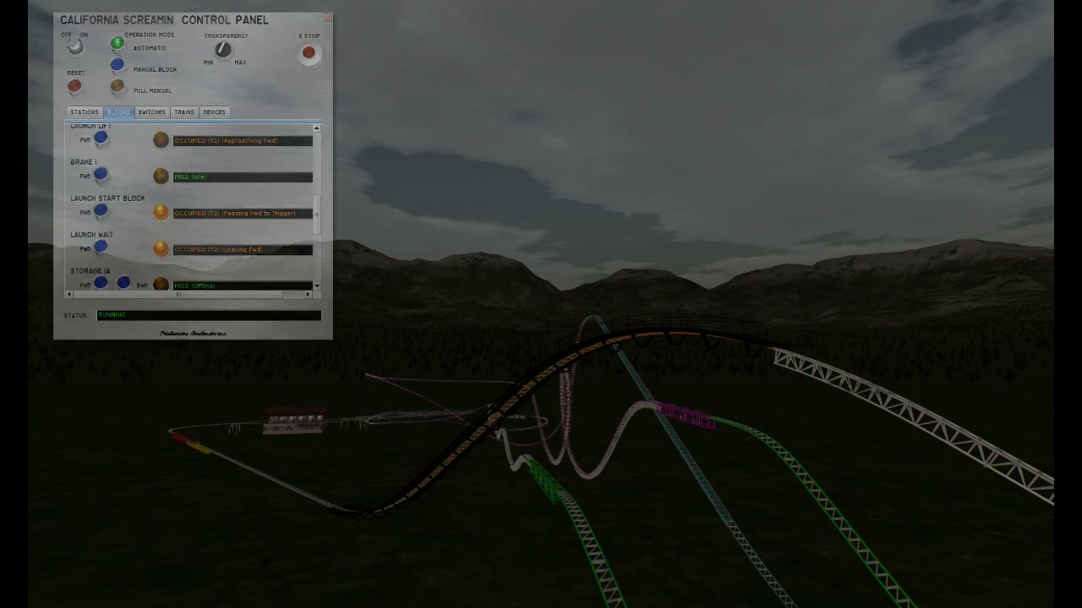
key("F5")
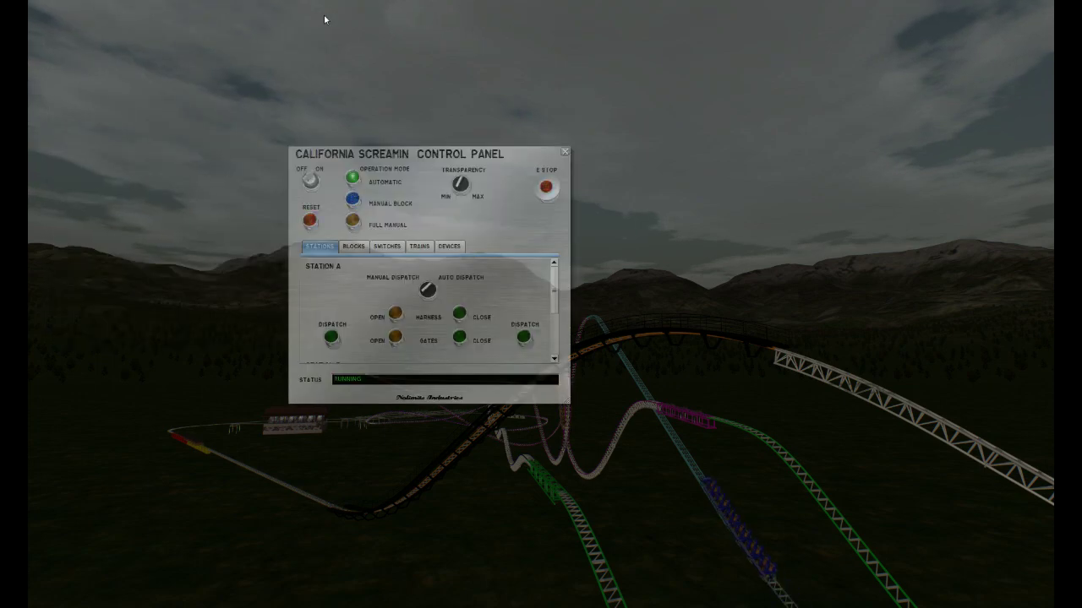
key("F5")
key("F6")
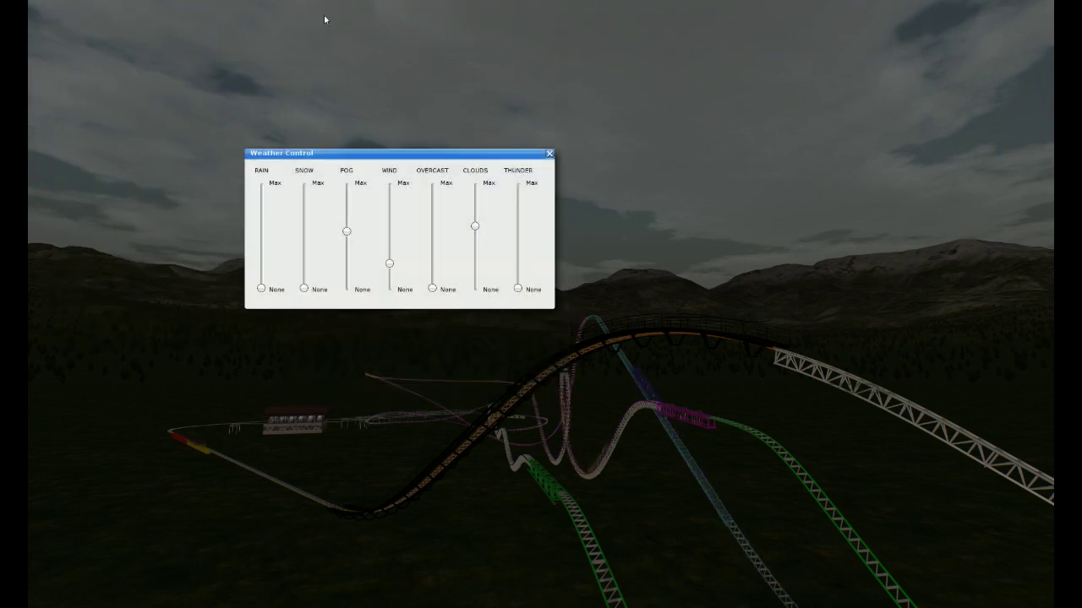
key("F6")
key("F7")
key("F7")
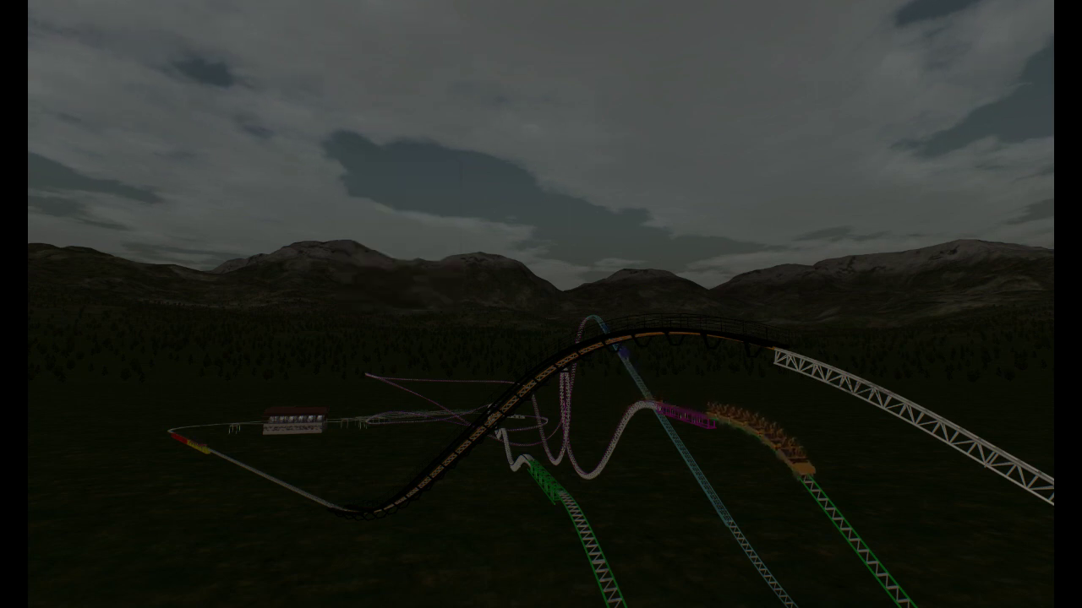
key("F8")
key("F8")
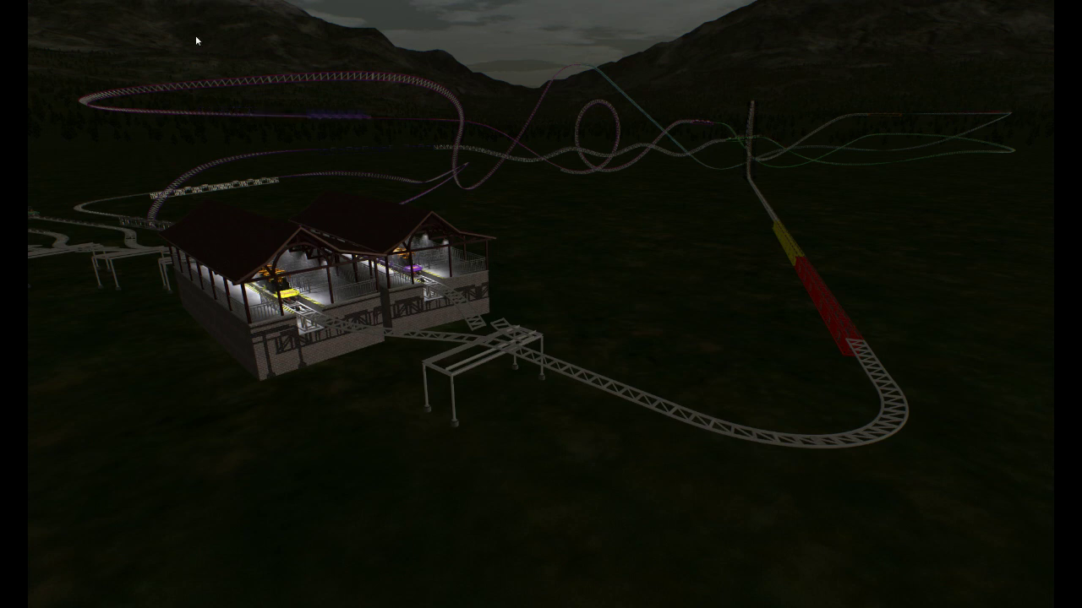
Step: Reopen the control panel, enlarged to show both stations' controls, and dispatch the trains from Station B and Station A
key("c")
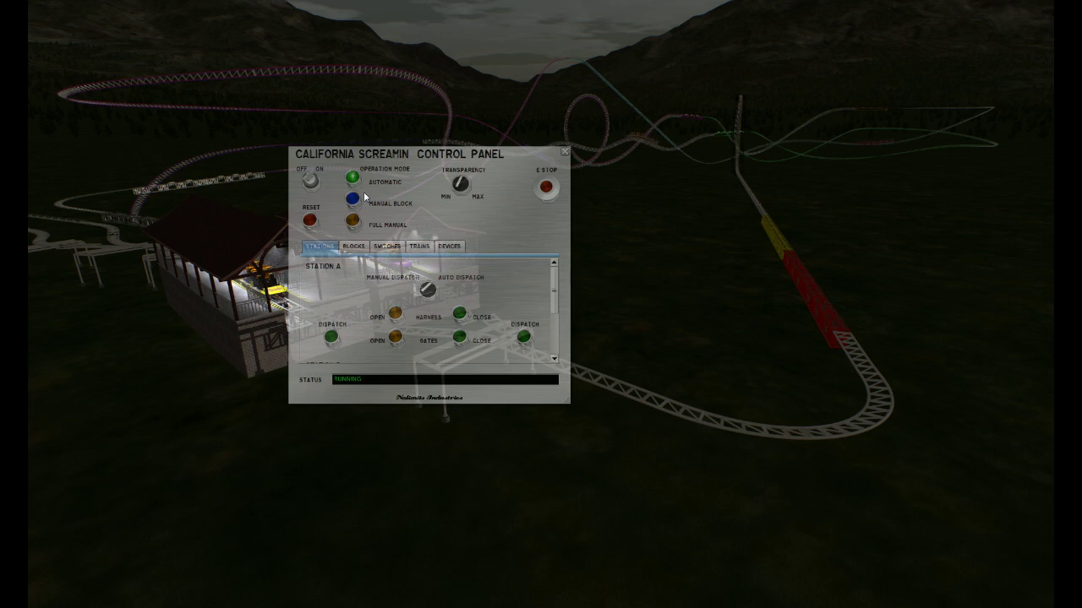
scroll(427, 293, "down", 2)
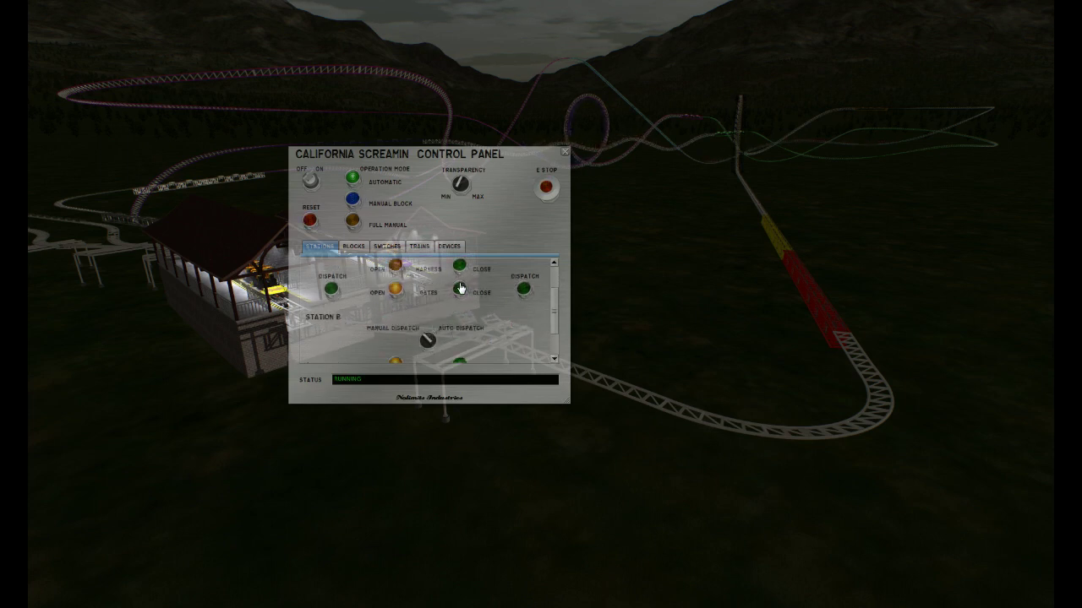
scroll(459, 319, "down", 2)
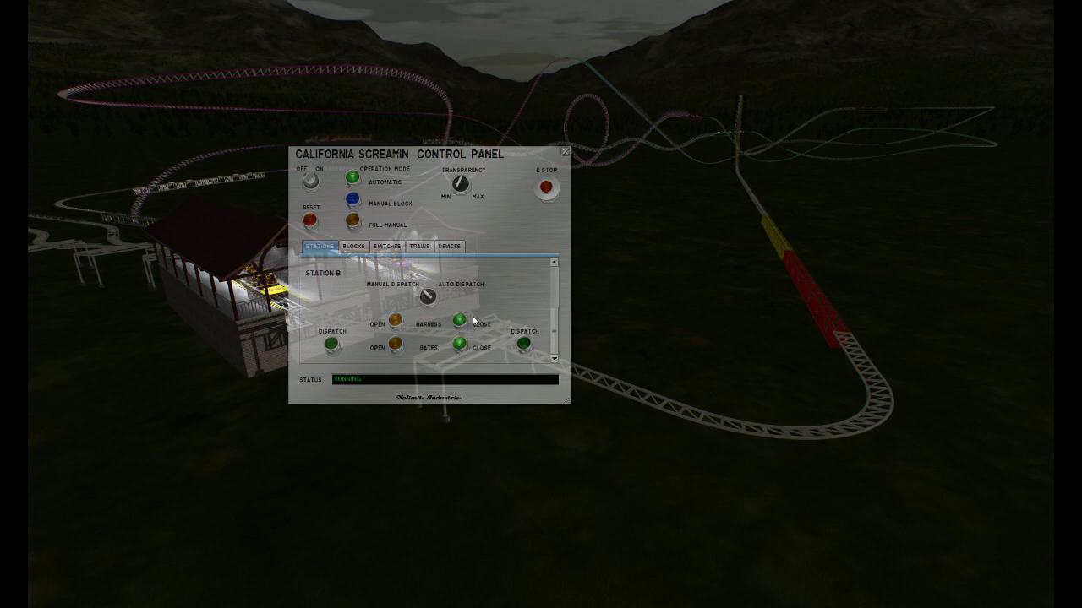
scroll(517, 342, "up", 2)
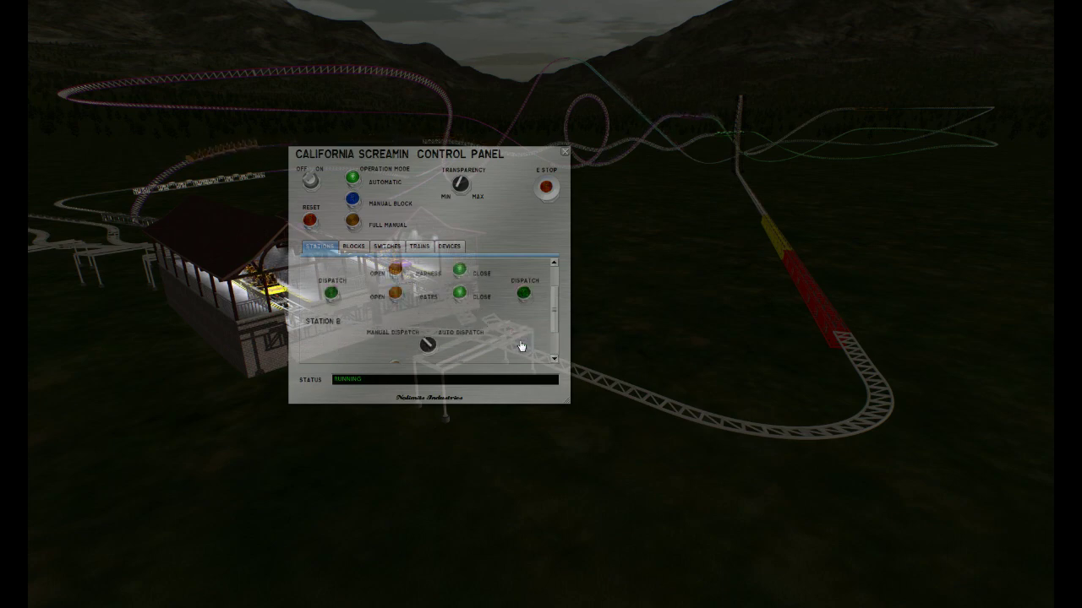
left_click_drag(565, 399, 562, 530)
left_click_drag(528, 157, 262, 133)
left_click(271, 418)
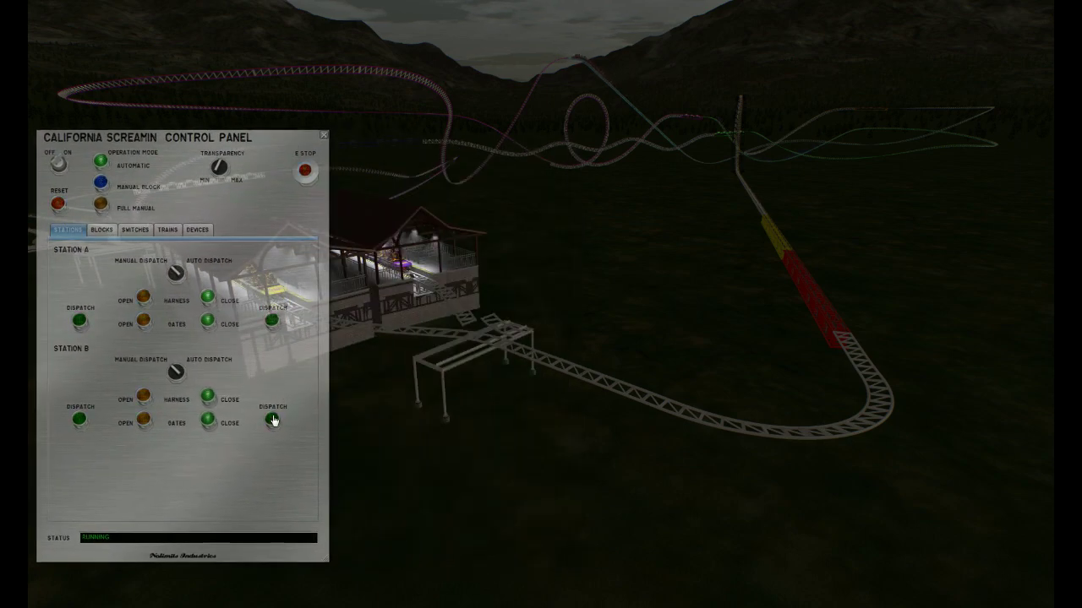
left_click(271, 320)
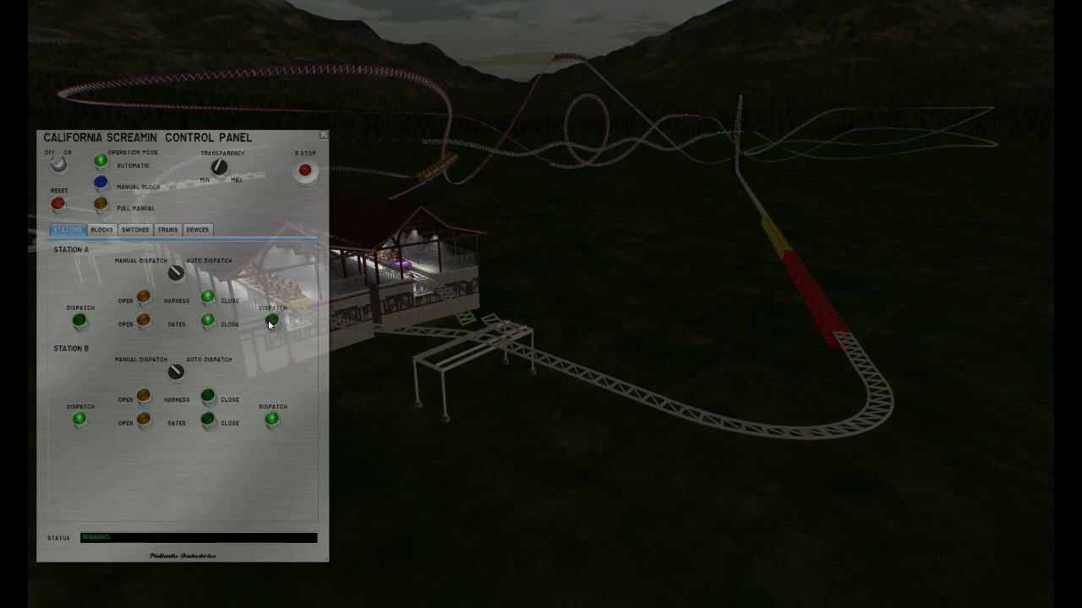
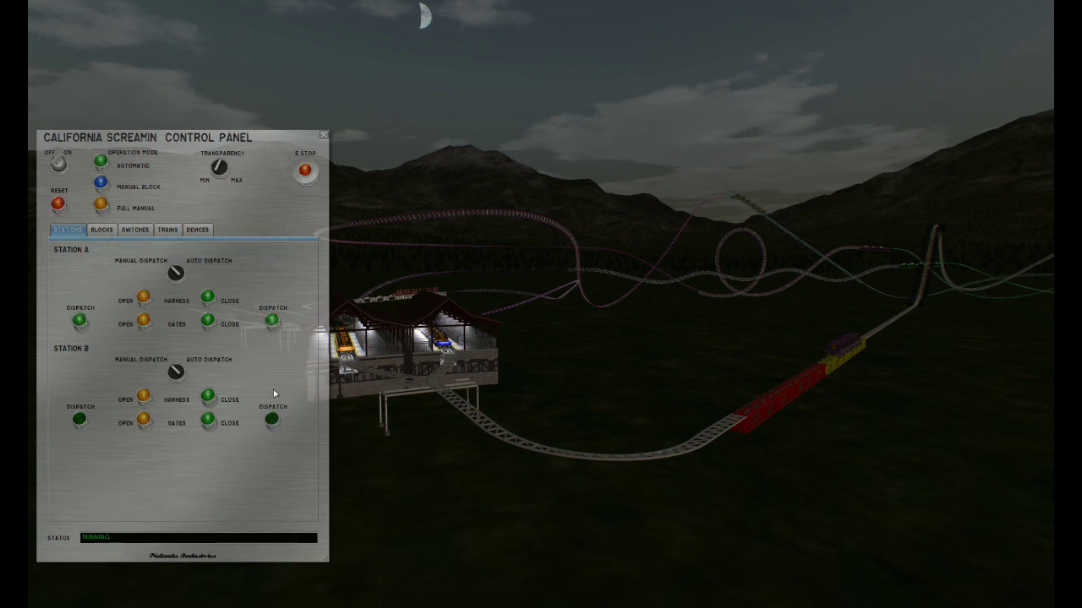
Step: Advance the trains forward out of the Final Brake and Station A blocks using manual block mode
left_click(108, 233)
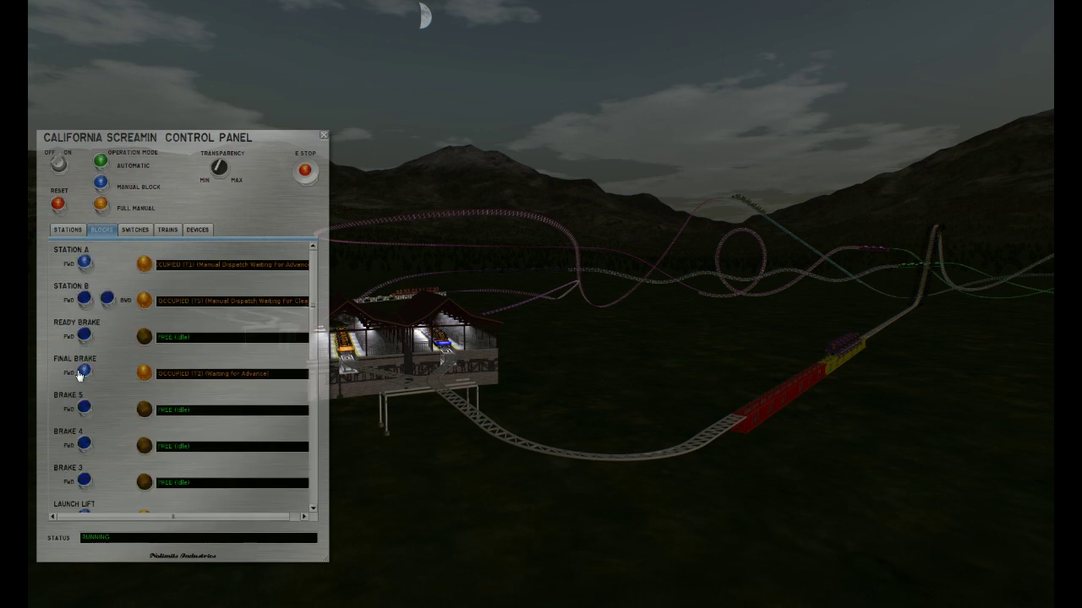
left_click(84, 373)
left_click(85, 263)
left_click(65, 229)
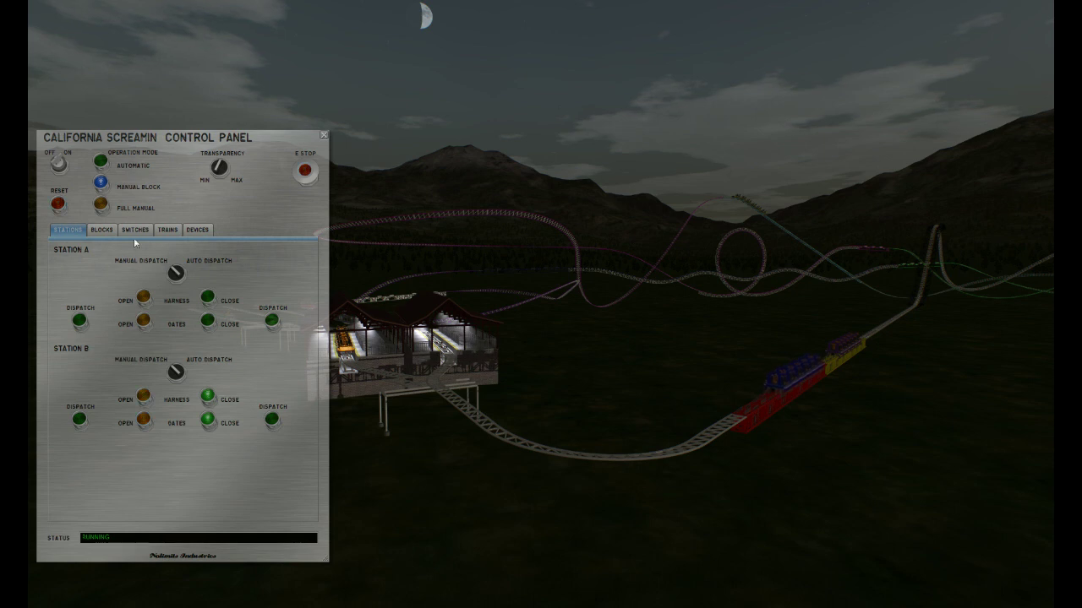
Step: Review the block statuses from Station B through the launch to the storage blocks, and return to the station controls
left_click(102, 231)
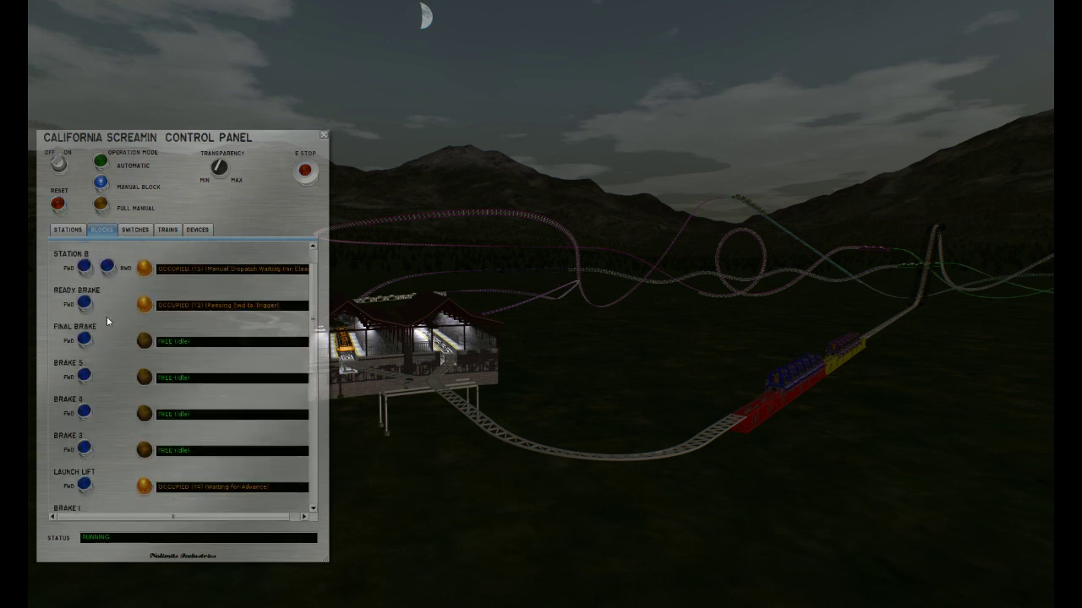
scroll(106, 321, "down", 5)
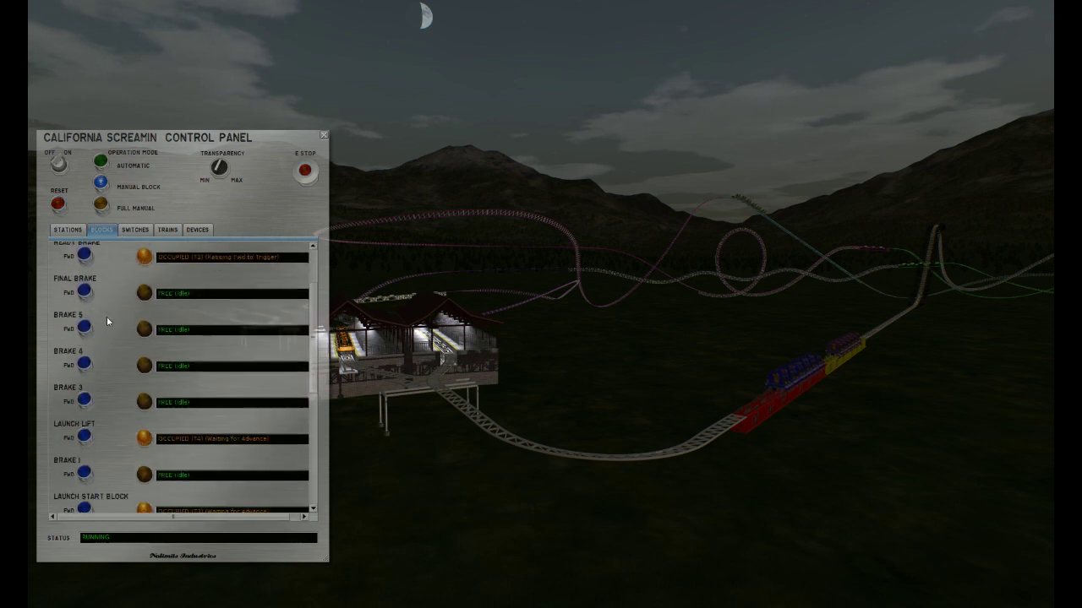
scroll(107, 320, "down", 5)
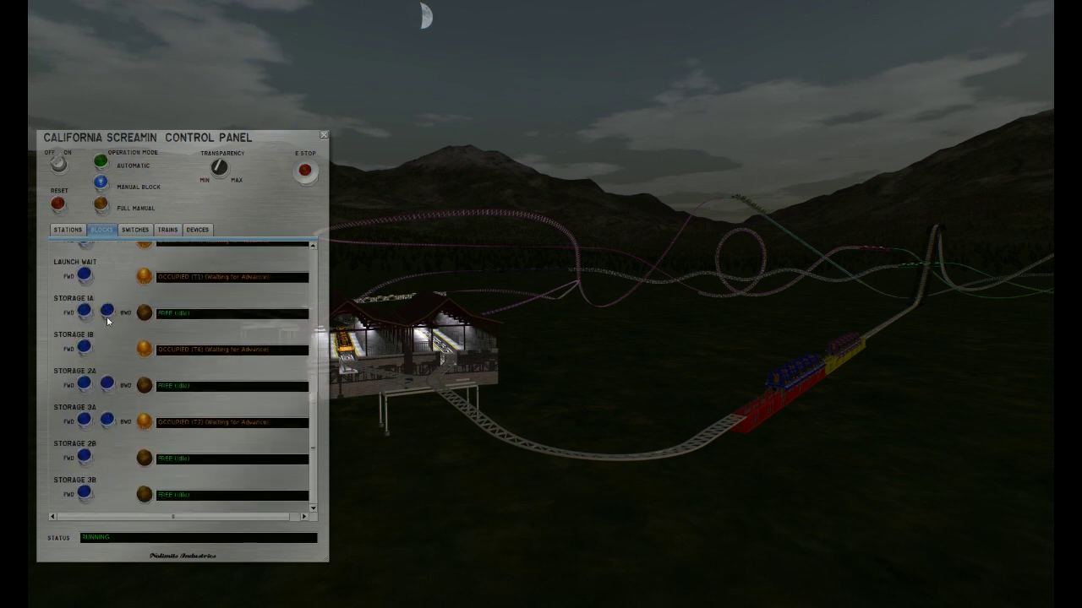
left_click(71, 232)
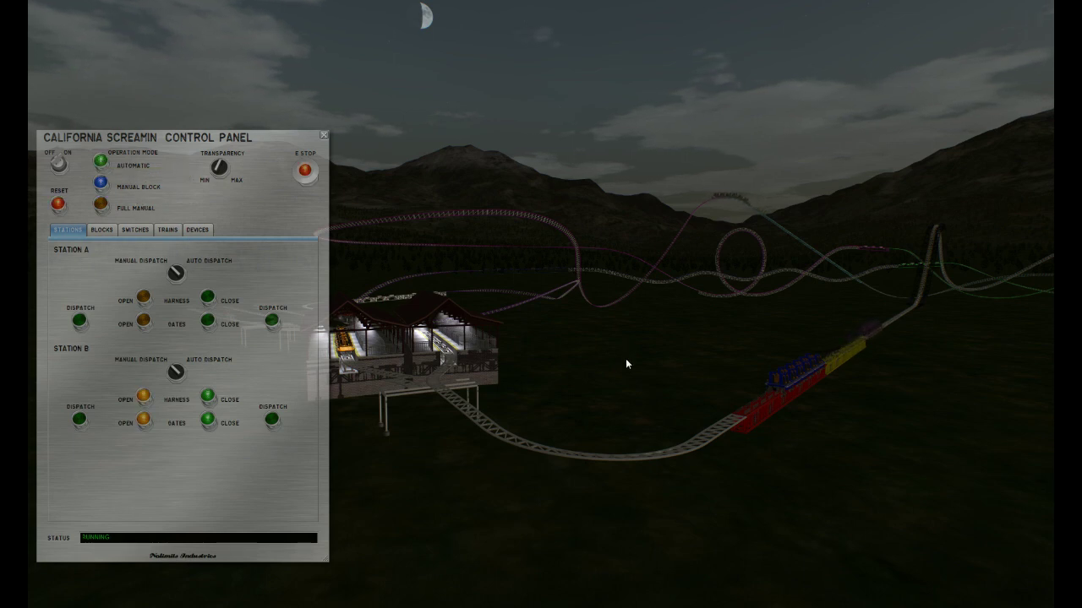
Step: Fly along the launch and back to its start to watch the waiting train on the red and yellow sections
left_click_drag(626, 363, 638, 303)
key("w")
key("d")
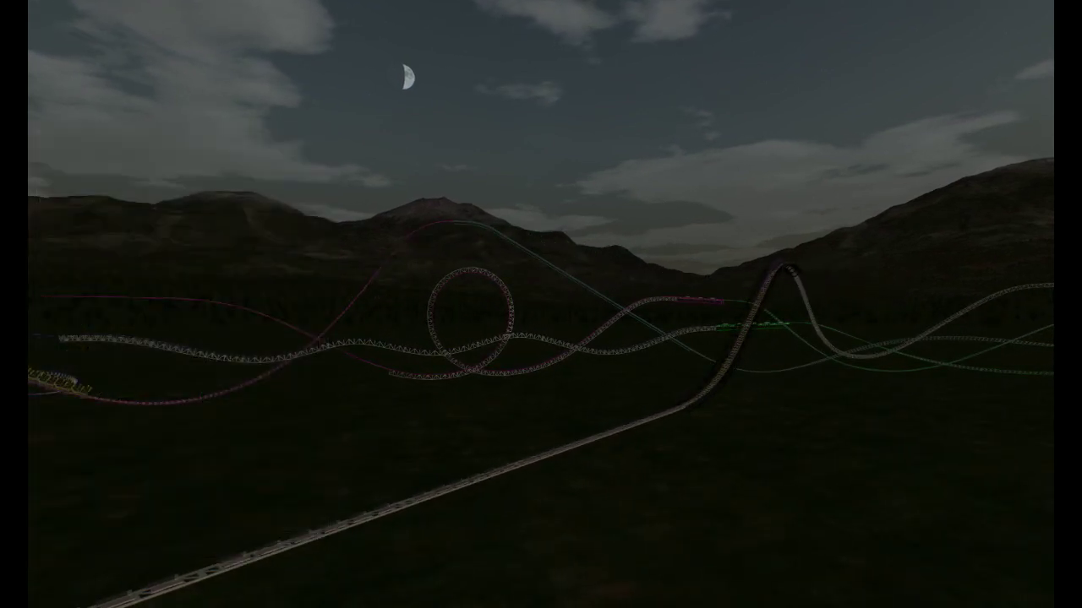
mouse_move(620, 372)
left_mouse_down()
mouse_move(507, 455)
mouse_move(629, 380)
left_mouse_up()
key("a")
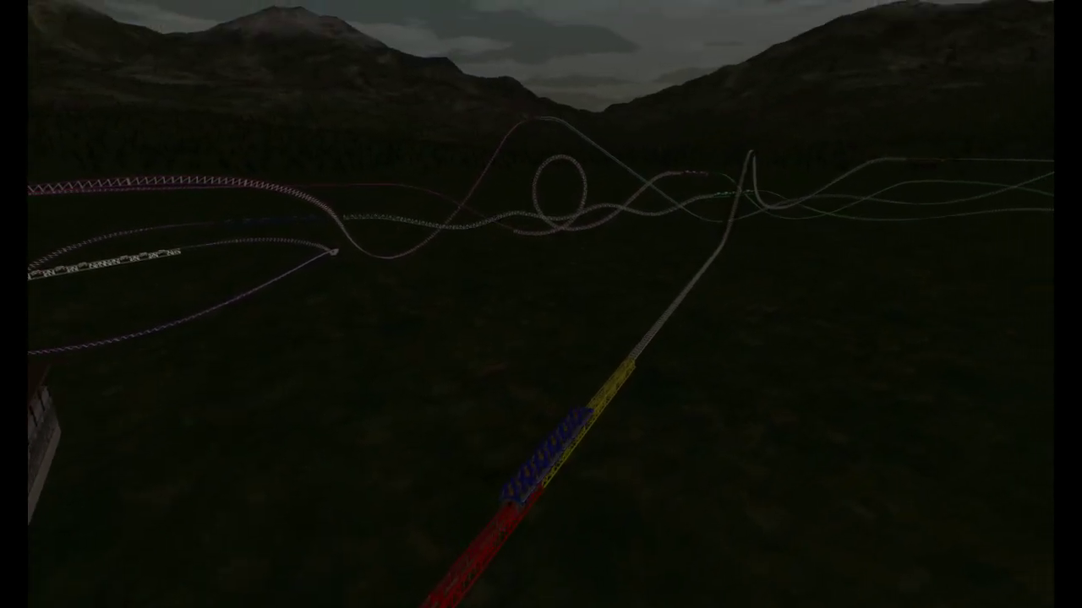
left_click_drag(629, 380, 675, 367)
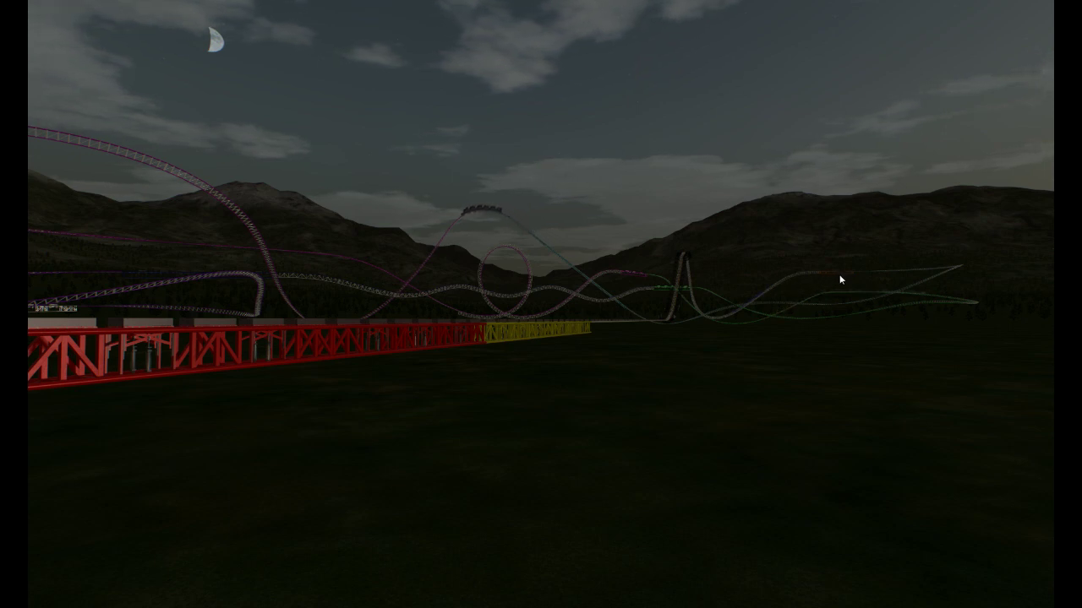
Step: Fly from the launch out past the far turns to view the whole coaster layout
key("w")
key("d")
left_click_drag(840, 277, 546, 160)
key("w")
key("d")
key("w")
key("d")
key("d")
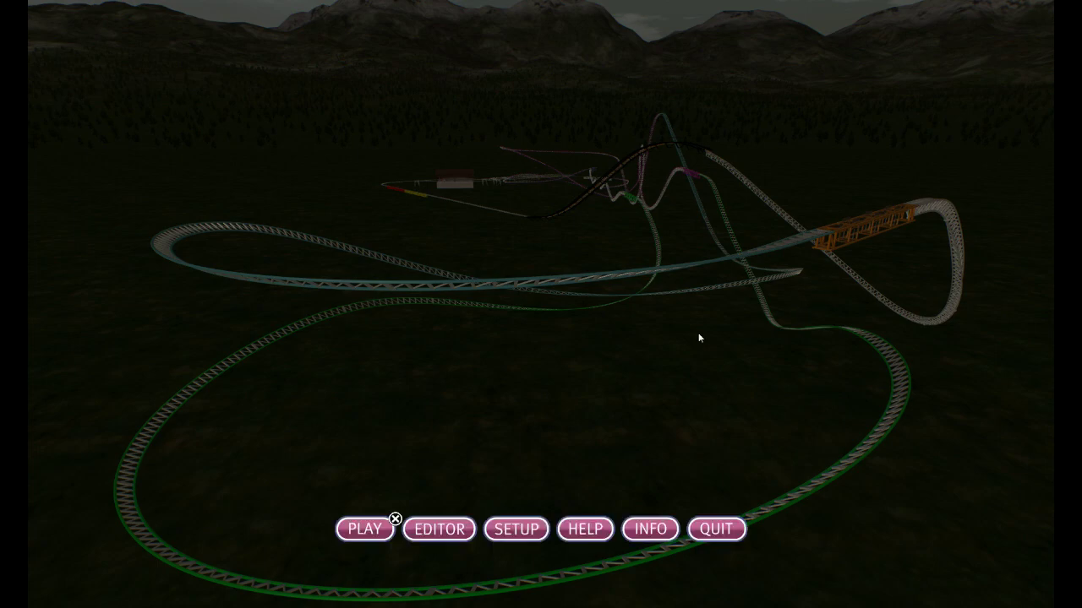
Step: Switch to the park editor and unfreeze the California Screamin' coaster with the storage tracks in view
left_click(437, 526)
right_click_drag(611, 354, 632, 355)
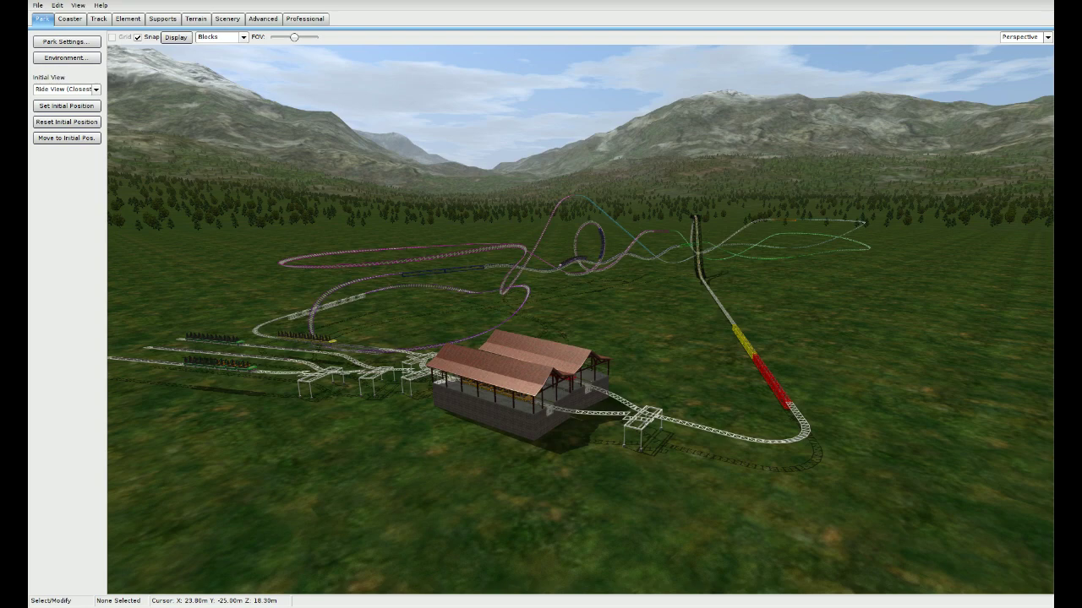
key("a")
key("w")
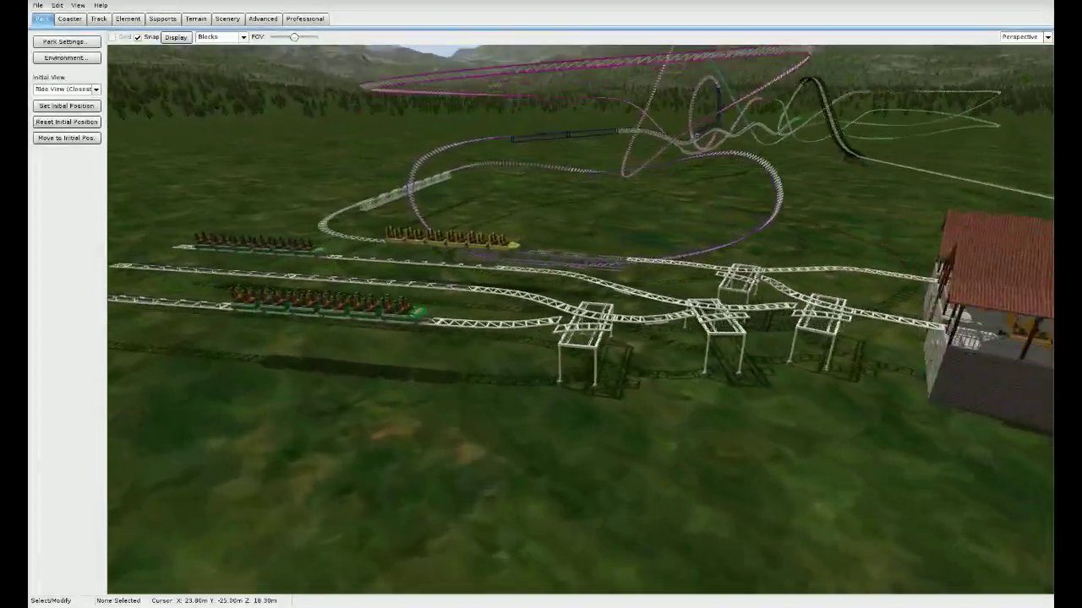
key("a")
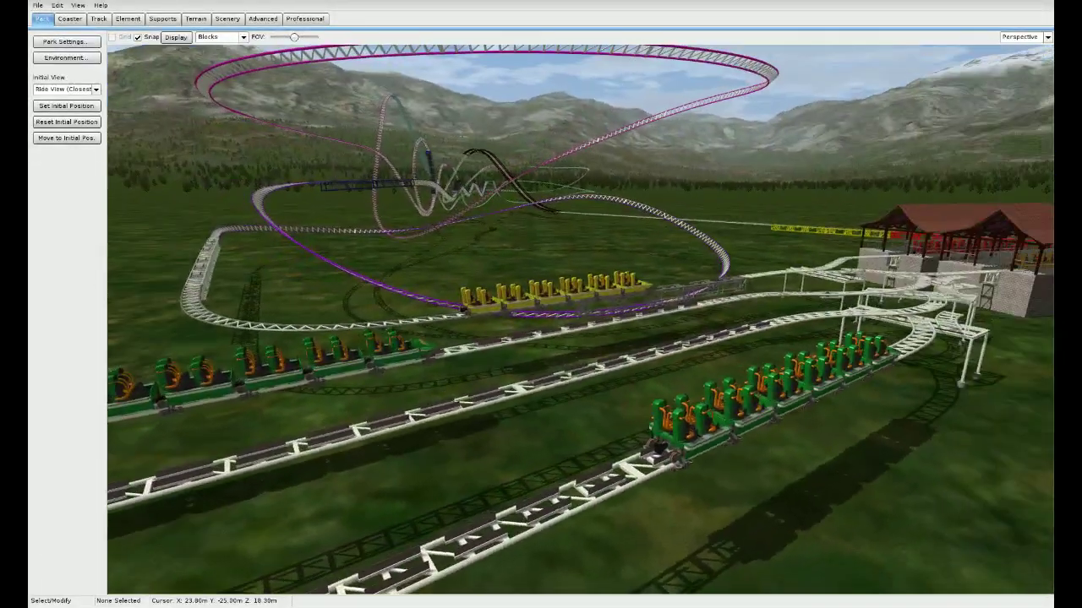
key("s")
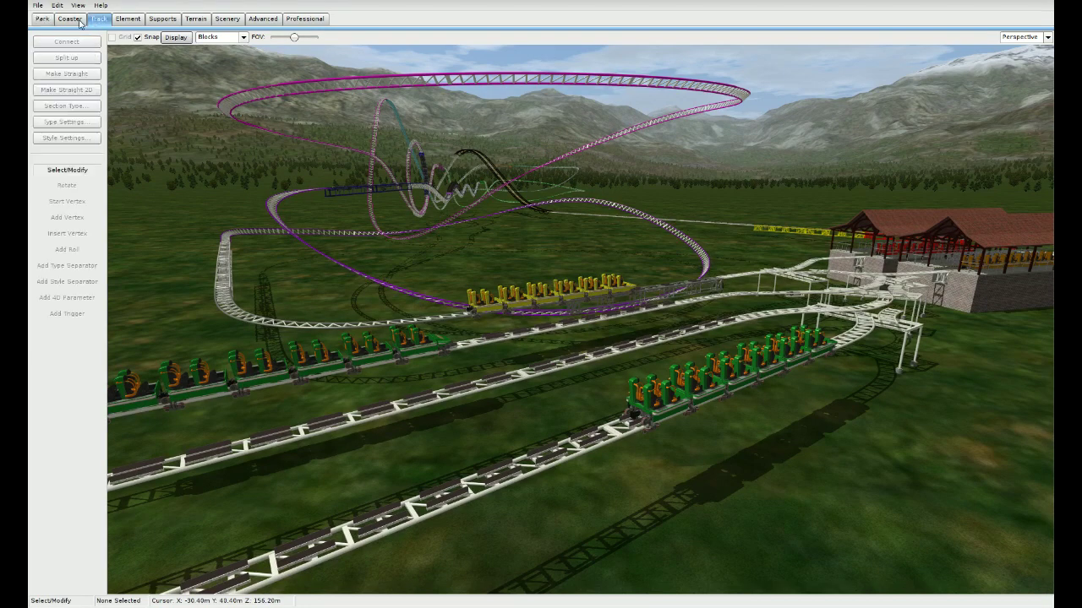
left_click(80, 22)
left_click(80, 212)
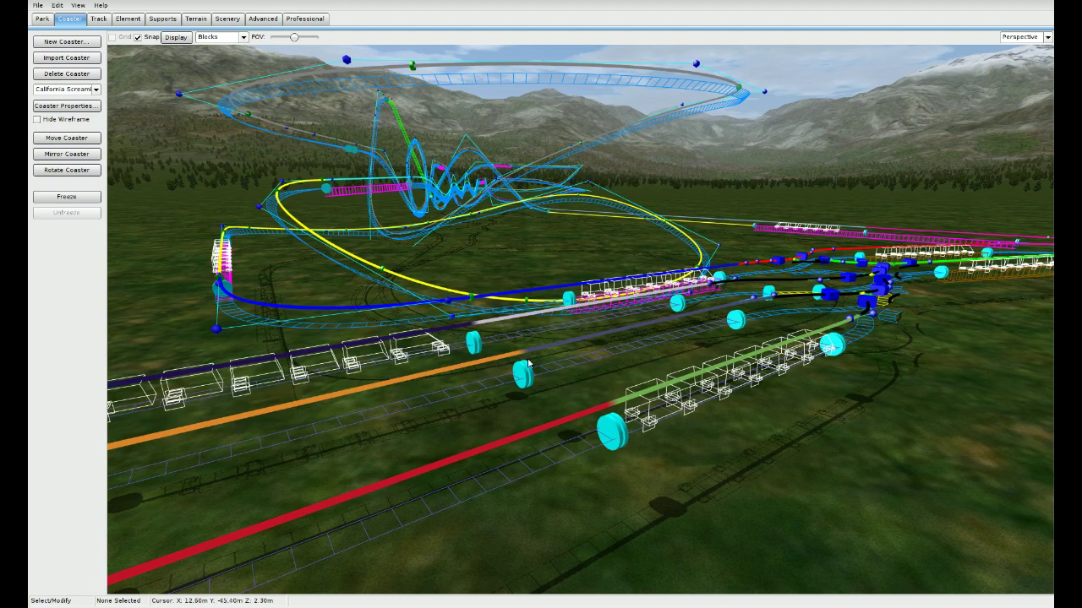
Step: Select the empty middle storage track section and check its section type options without changing the type
left_click(605, 363)
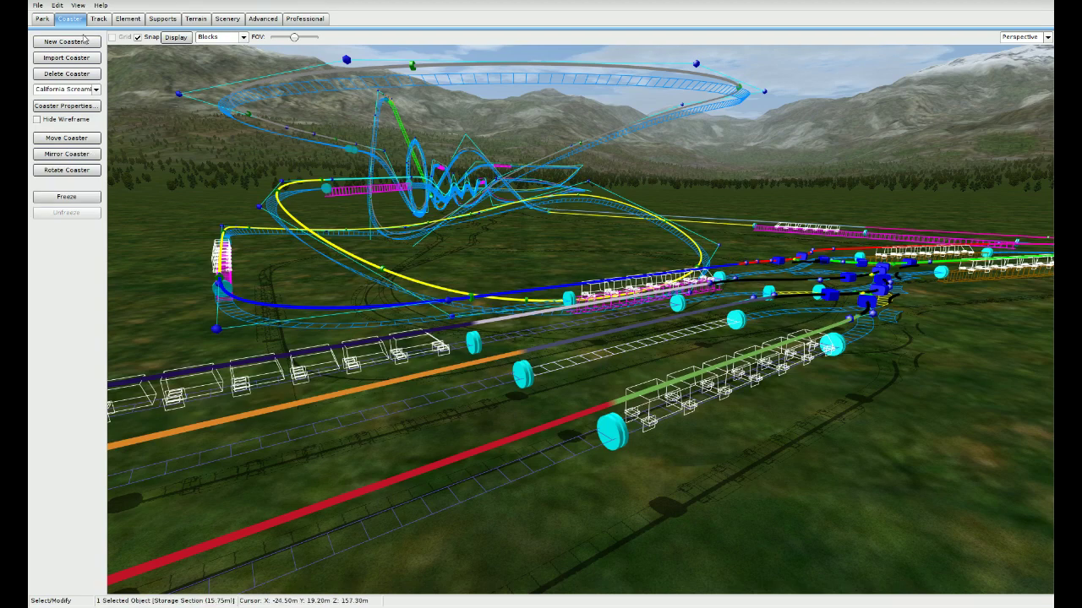
left_click(96, 20)
left_click(89, 108)
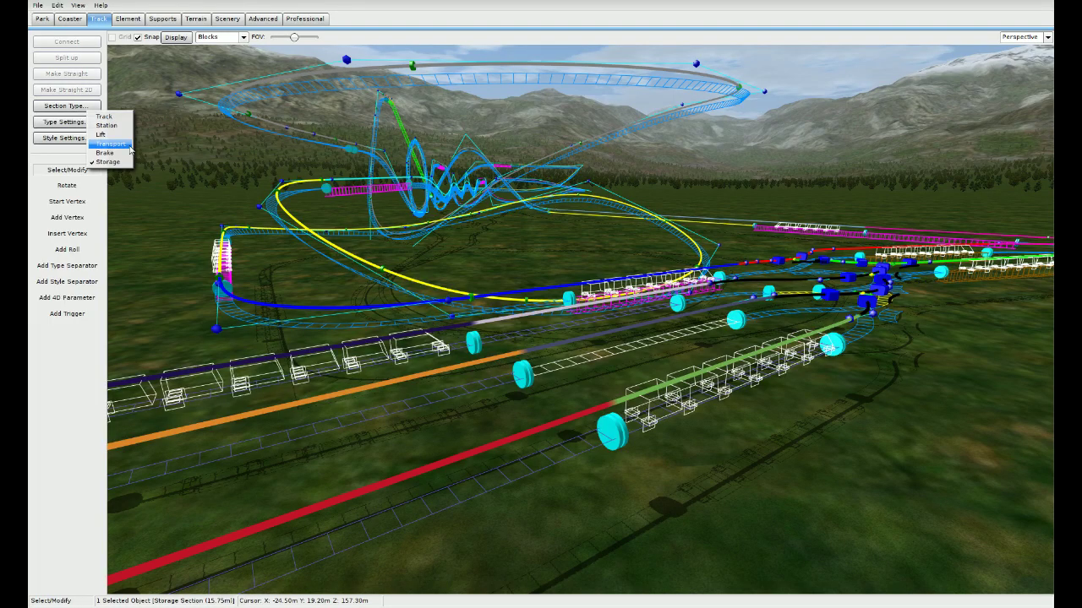
left_click(527, 256)
Step: Inspect the two short transport sections between the storage track switches by selecting each one
right_click_drag(529, 256, 583, 342)
key("w")
key("s")
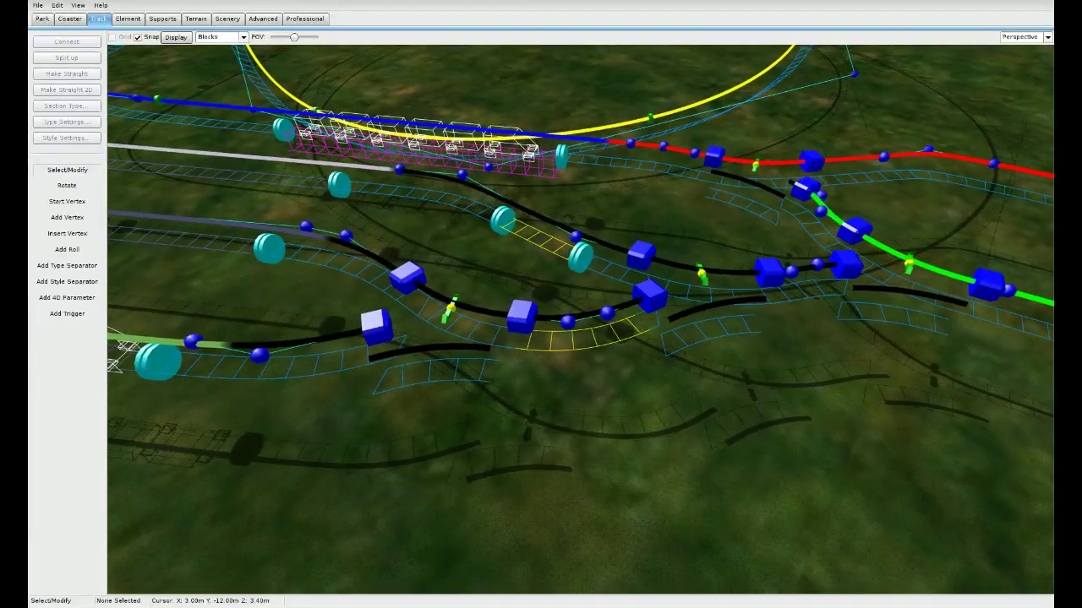
left_click(549, 254)
left_click(581, 338)
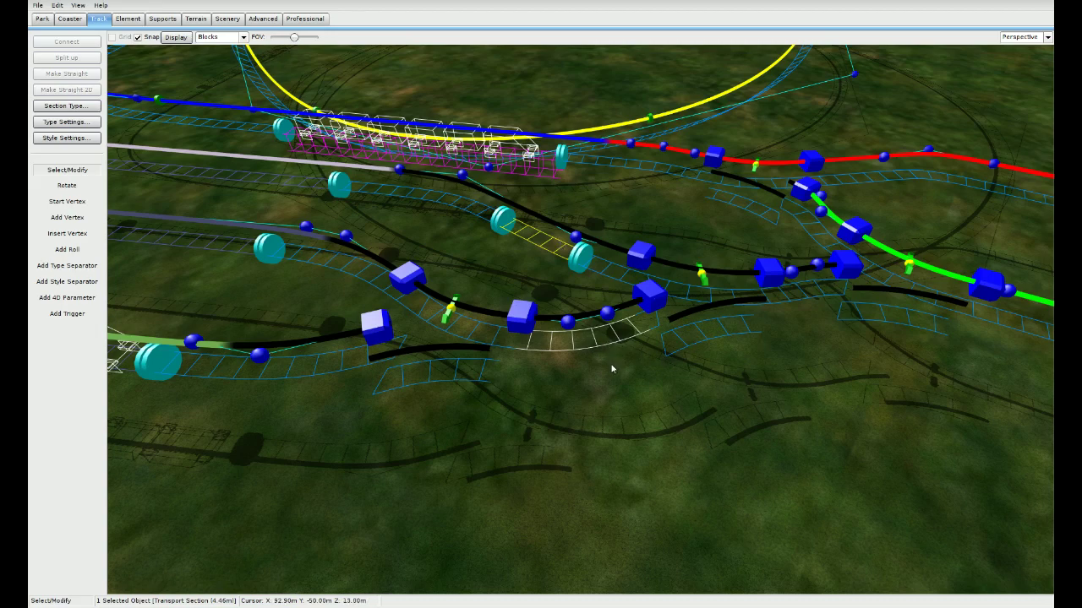
Step: Select the long launch transport section beyond the station and view it together with the coaster's brake and storage sections
right_click_drag(625, 395, 605, 270)
left_click(461, 183)
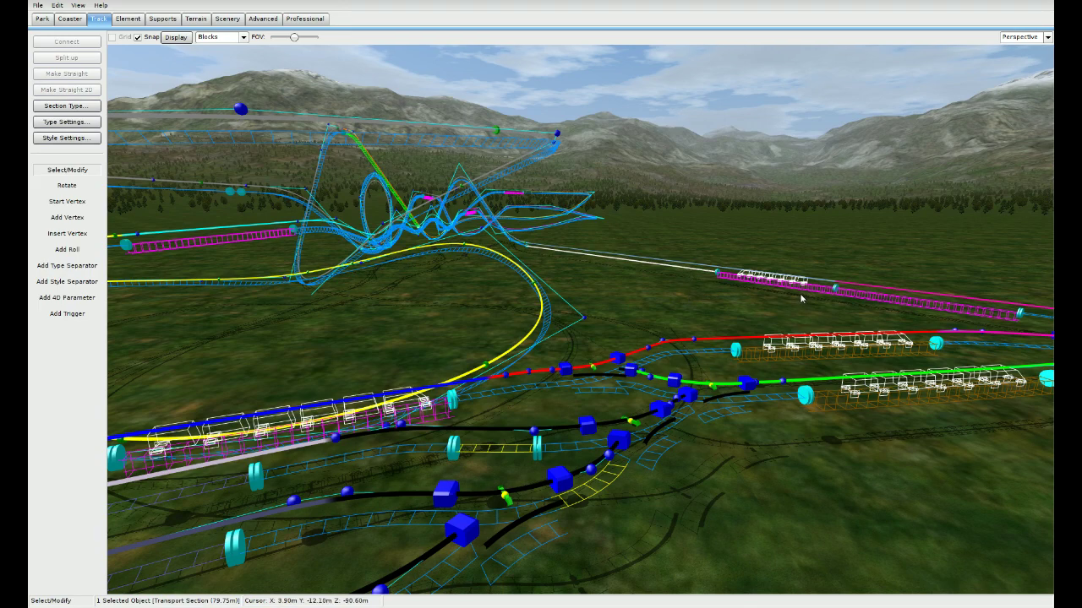
right_click_drag(682, 304, 858, 277)
scroll(754, 312, "down", 5)
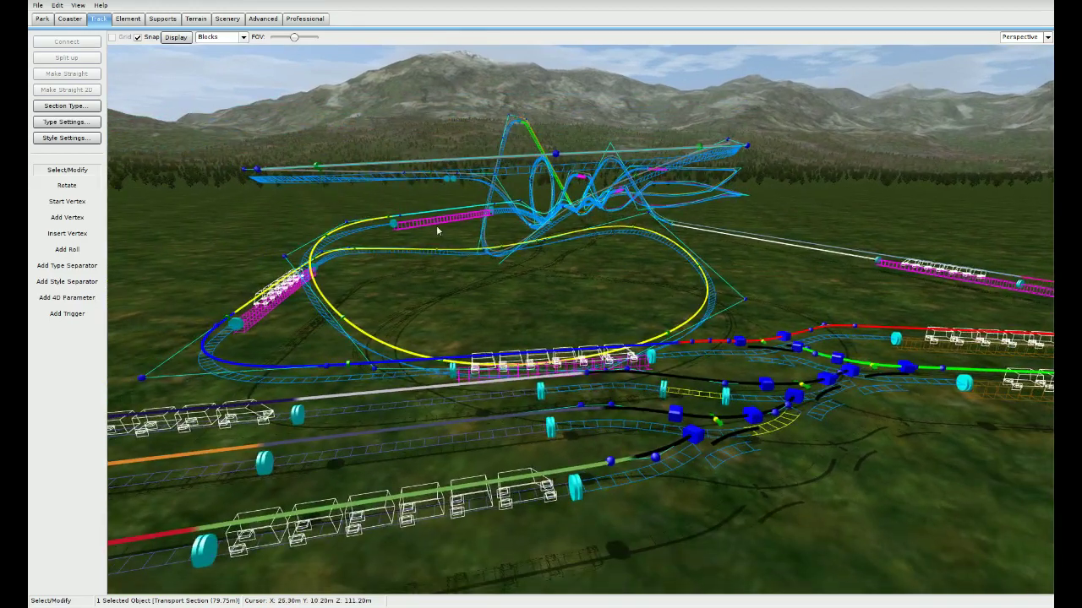
Step: Reselect the empty middle storage track and review its available section types, keeping the Storage type
left_click(507, 438)
left_click(67, 106)
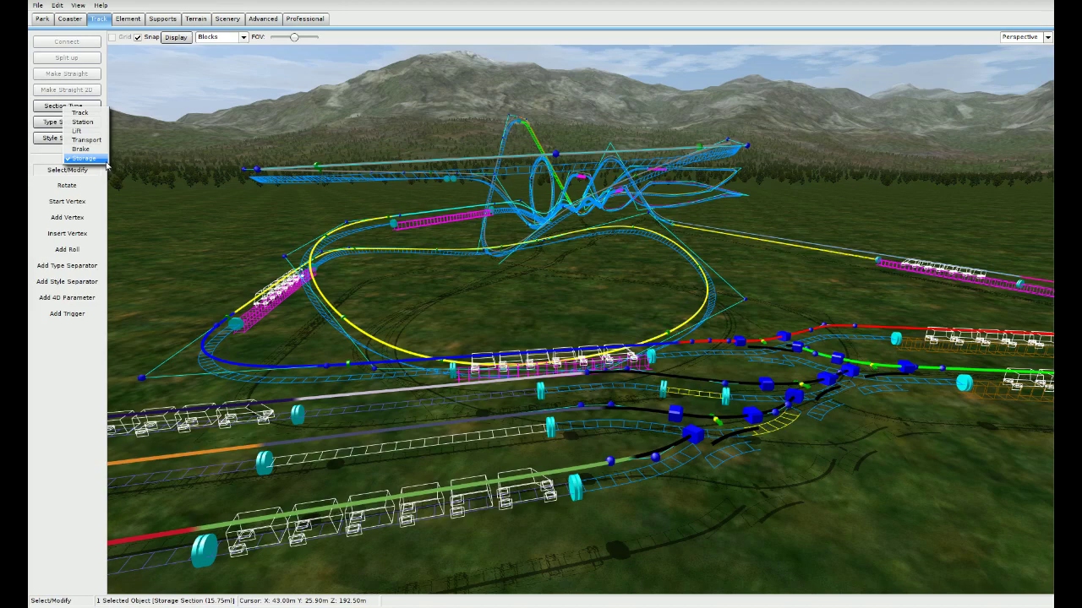
key("Escape")
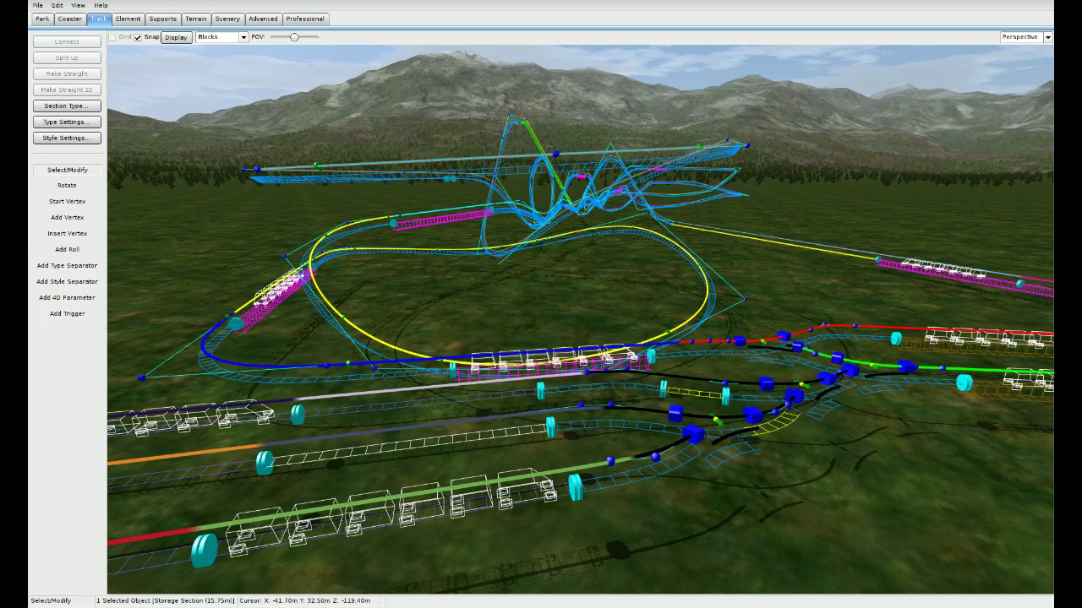